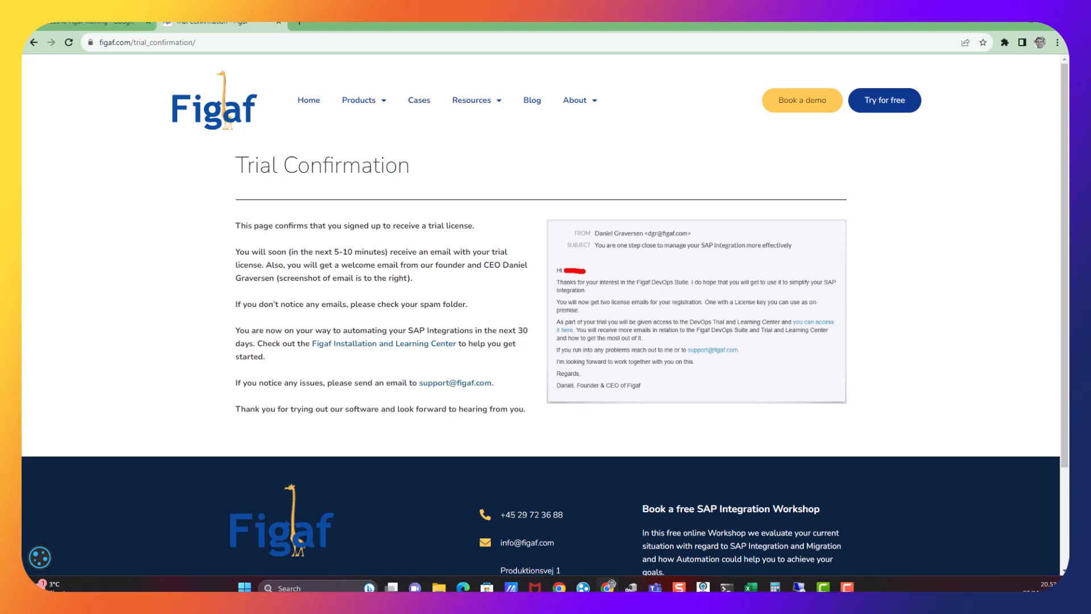
- Open the Local Computer Install guide from the Learning Center and scroll through its installation steps
{"action": "left_click", "coordinate": [403, 344]}
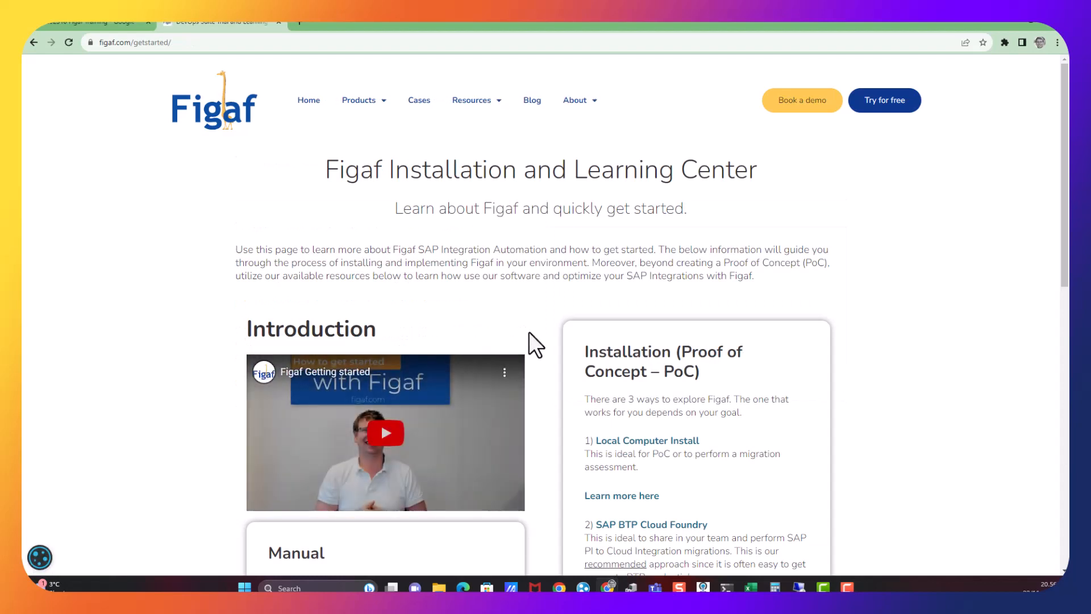
{"action": "scroll", "coordinate": [528, 332], "scroll_direction": "down", "scroll_amount": 2}
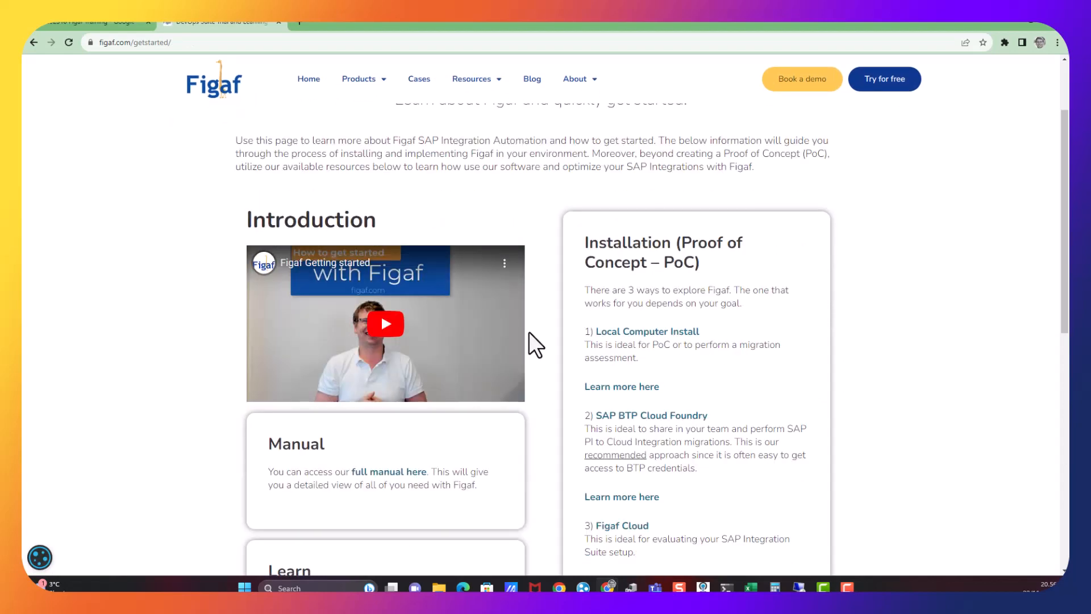
{"action": "scroll", "coordinate": [623, 343], "scroll_direction": "down", "scroll_amount": 3}
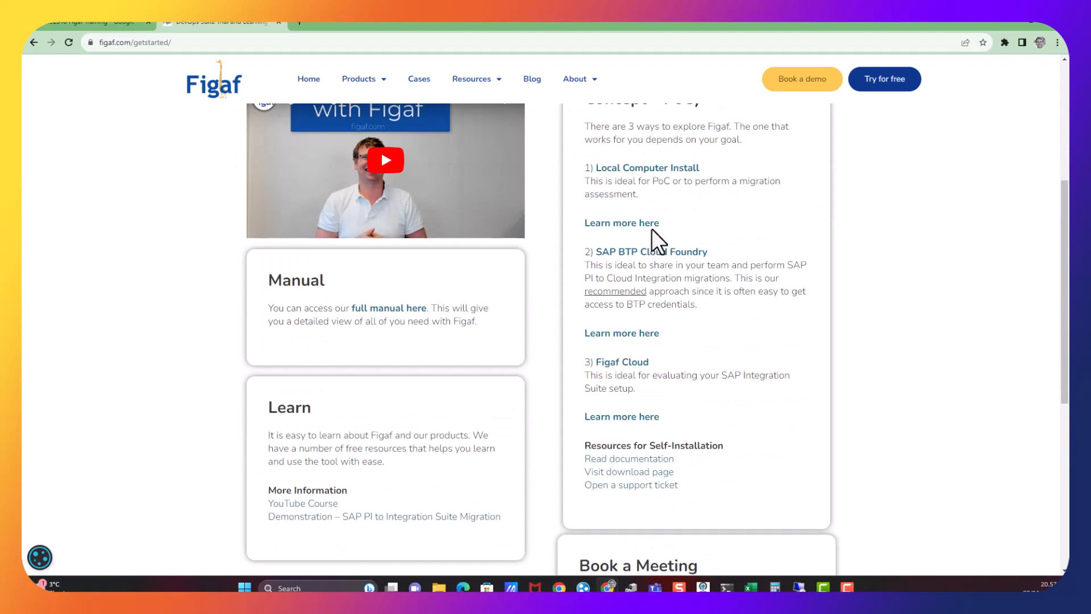
{"action": "left_click", "coordinate": [659, 171]}
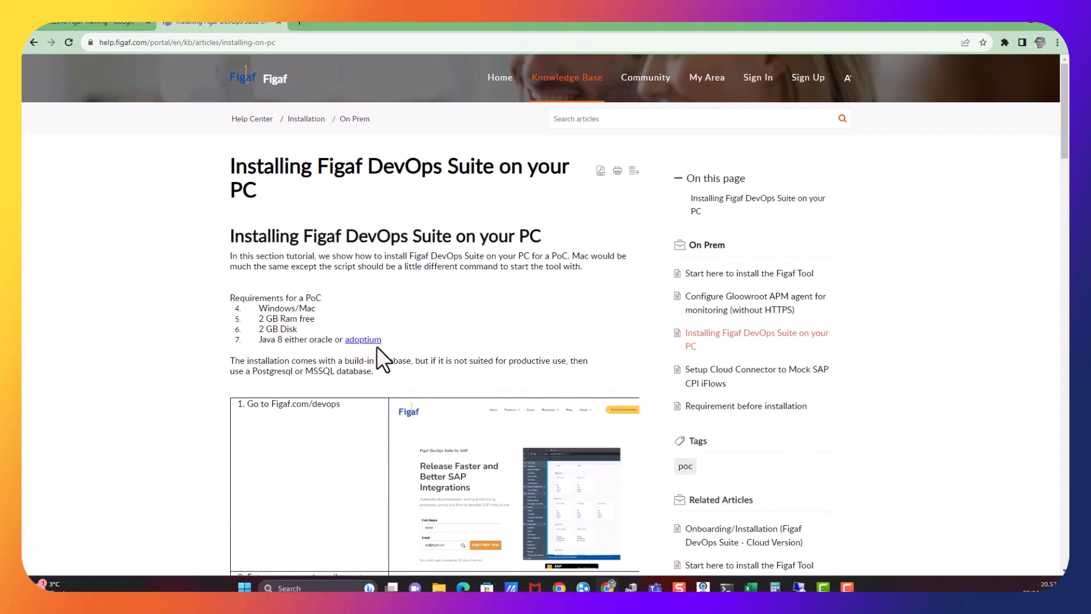
{"action": "scroll", "coordinate": [372, 357], "scroll_direction": "down", "scroll_amount": 1}
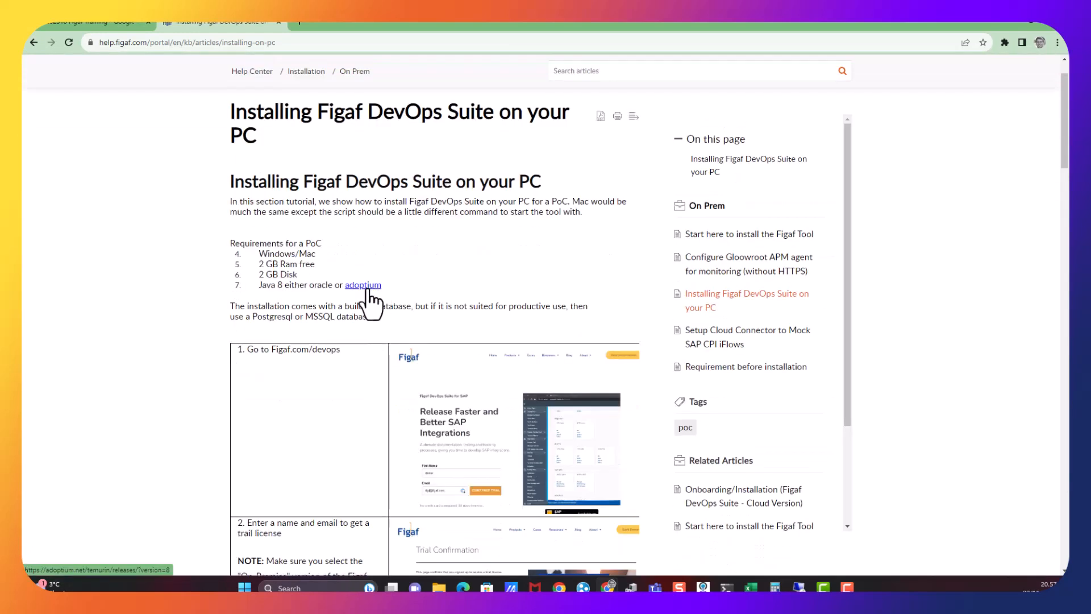
{"action": "scroll", "coordinate": [366, 291], "scroll_direction": "down", "scroll_amount": 2}
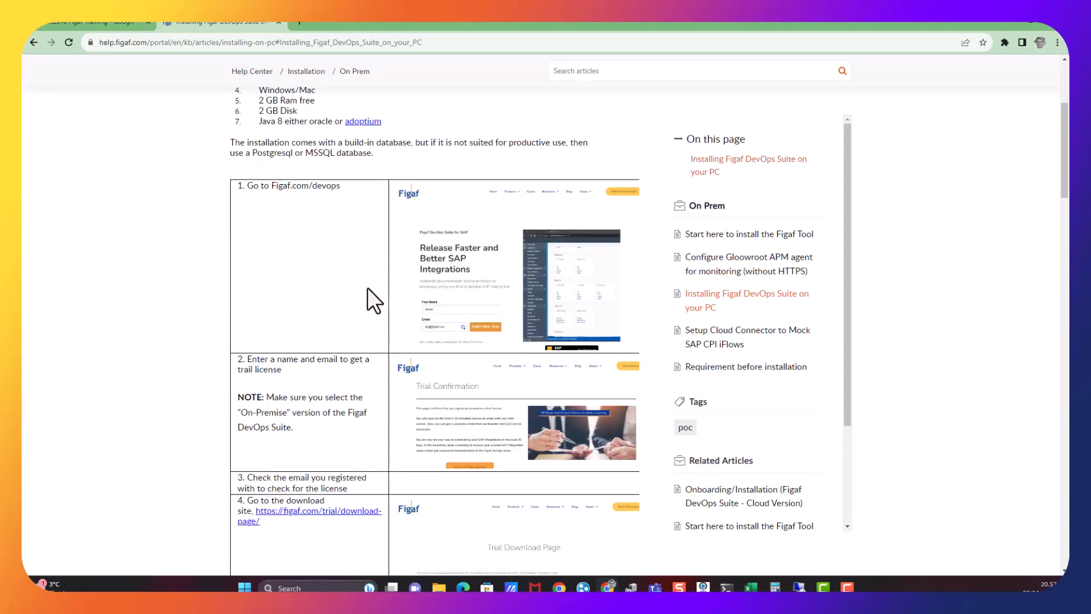
{"action": "scroll", "coordinate": [367, 287], "scroll_direction": "down", "scroll_amount": 3}
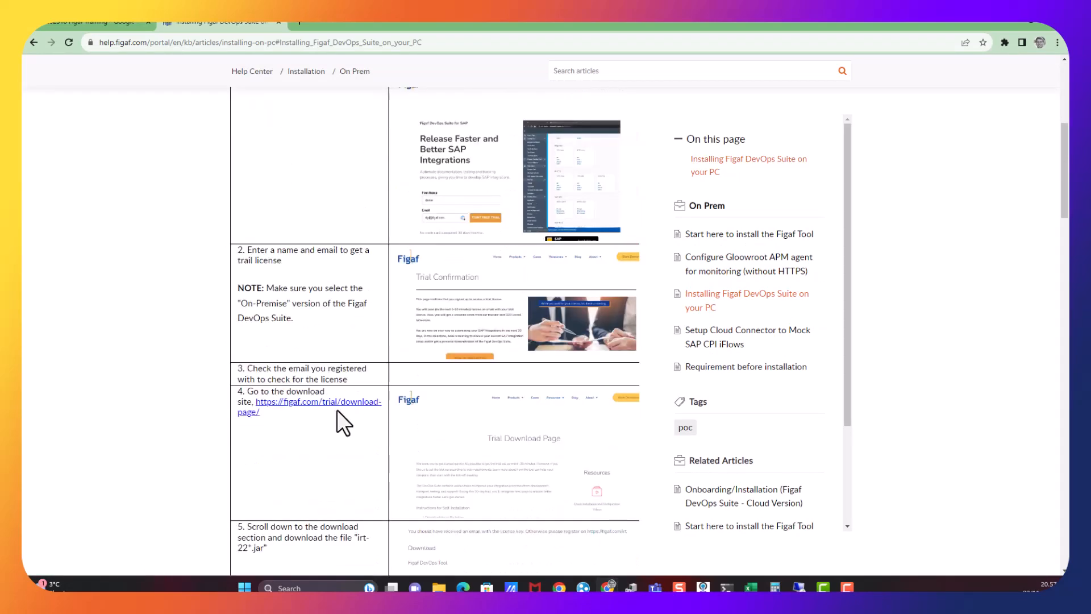
- Go to the figaf.com trial download page and start downloading irt-2311.jar
{"action": "left_click", "coordinate": [330, 405]}
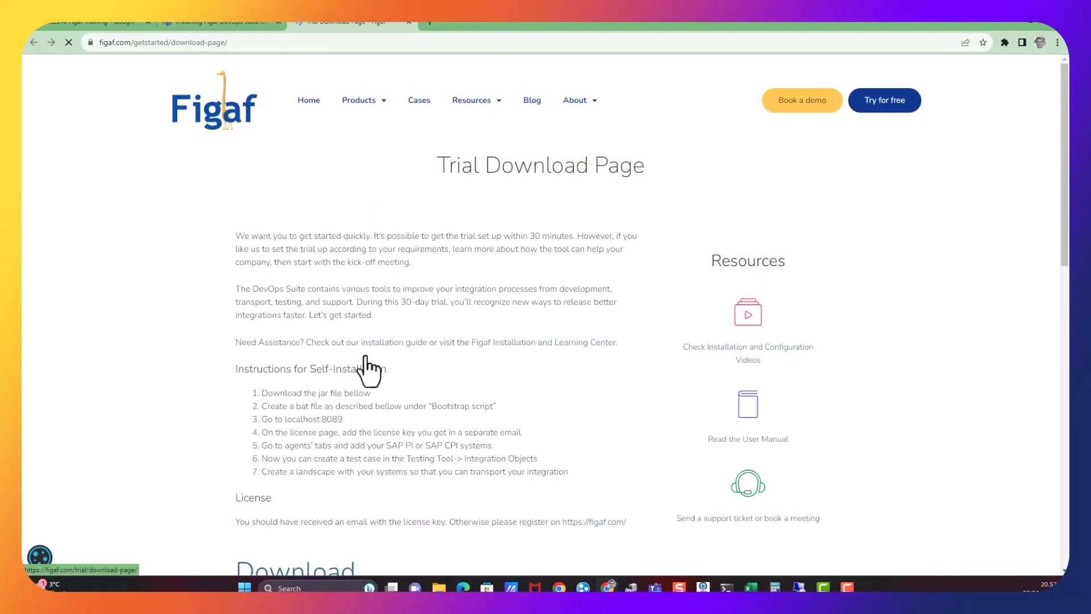
{"action": "scroll", "coordinate": [358, 361], "scroll_direction": "down", "scroll_amount": 3}
{"action": "scroll", "coordinate": [356, 358], "scroll_direction": "down", "scroll_amount": 3}
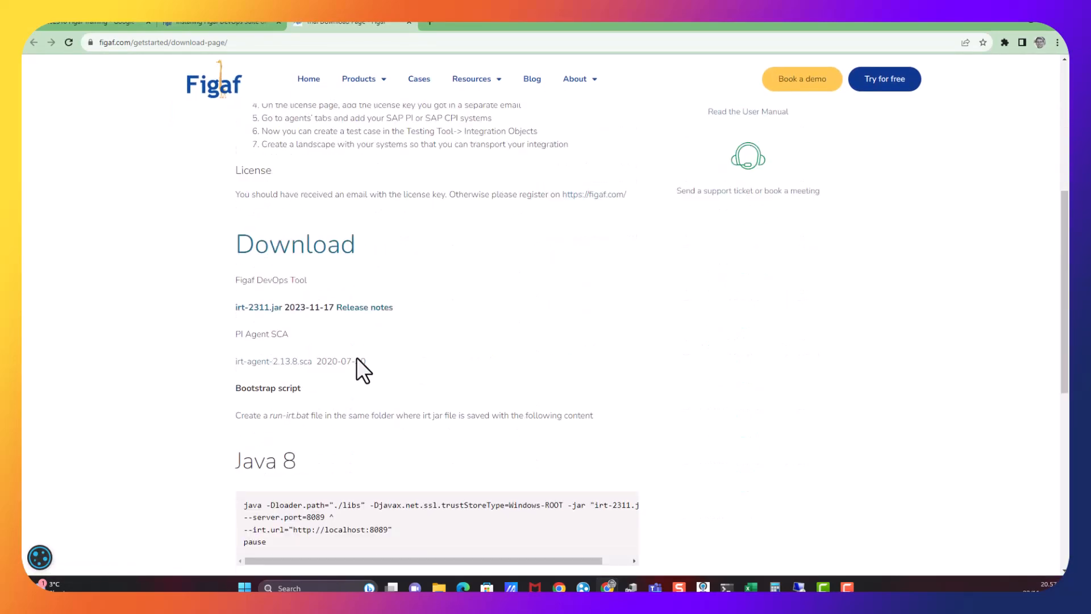
{"action": "left_click", "coordinate": [255, 311]}
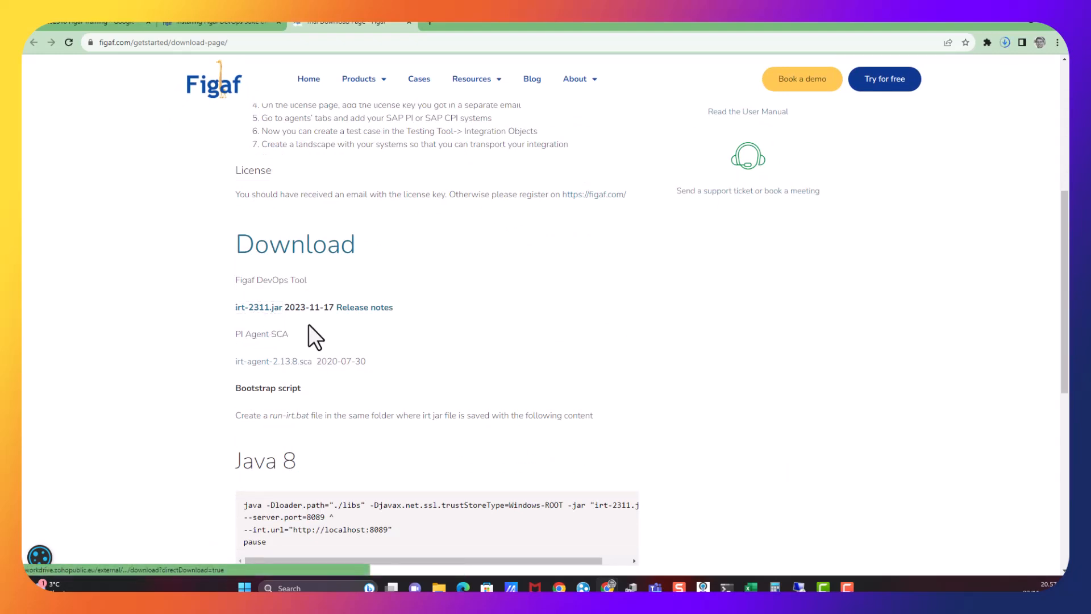
{"action": "mouse_move", "coordinate": [343, 498]}
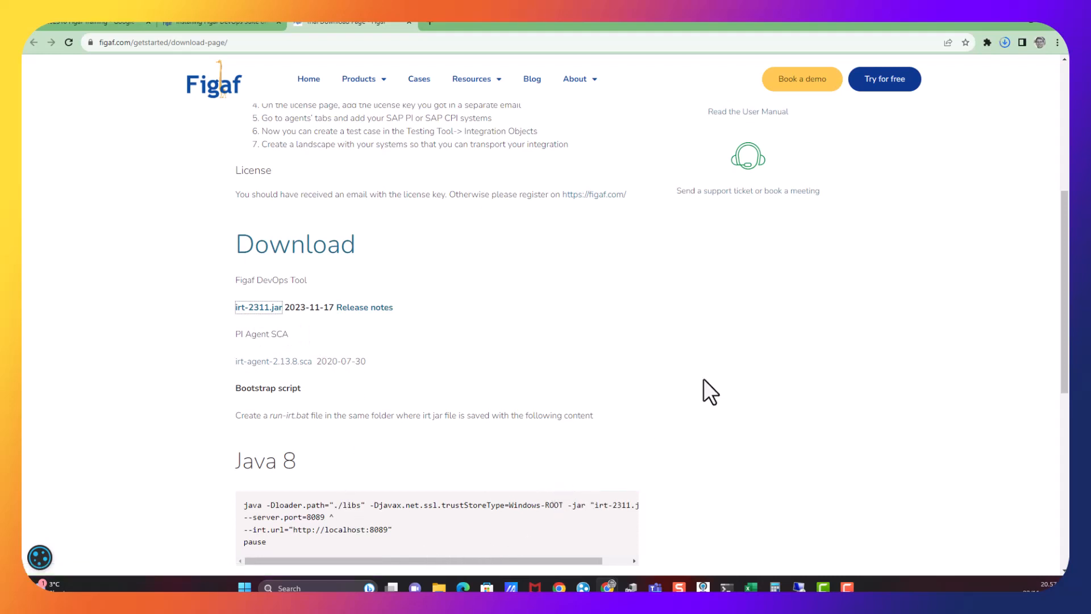
{"action": "mouse_move", "coordinate": [446, 586]}
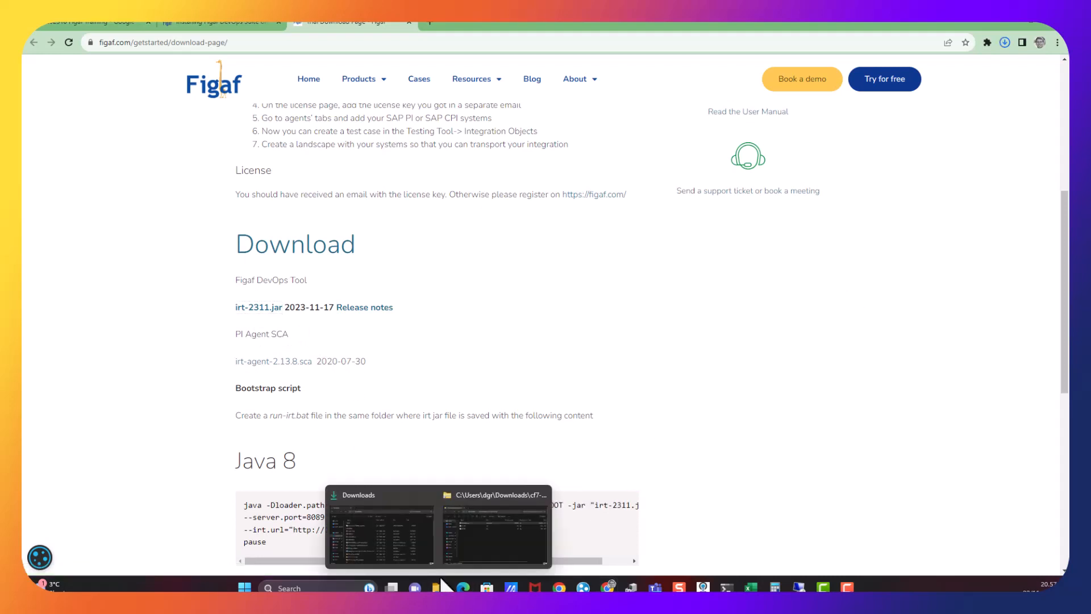
{"action": "mouse_move", "coordinate": [408, 538]}
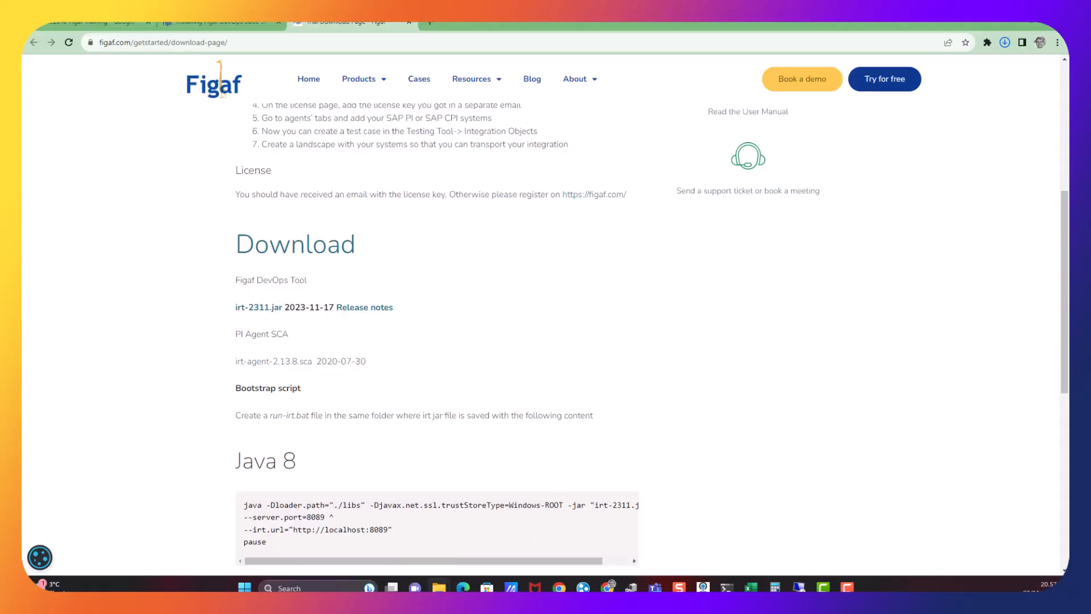
- Create a figafdemo folder in Downloads and move irt-2311.jar into it
{"action": "left_click_drag", "start_coordinate": [1067, 176], "coordinate": [366, 161]}
{"action": "left_click", "coordinate": [642, 319]}
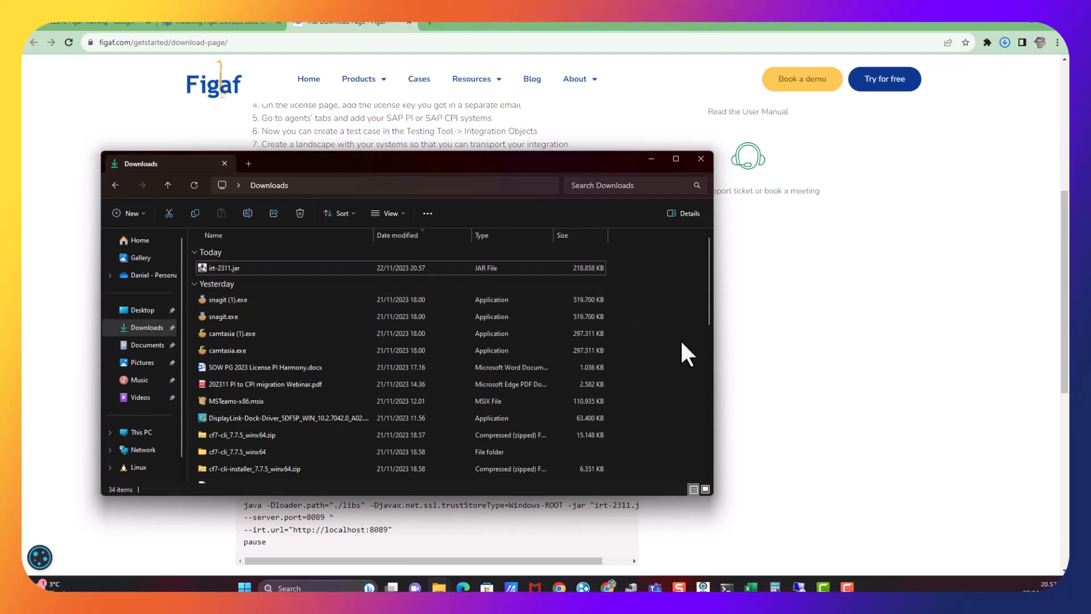
{"action": "right_click", "coordinate": [651, 359]}
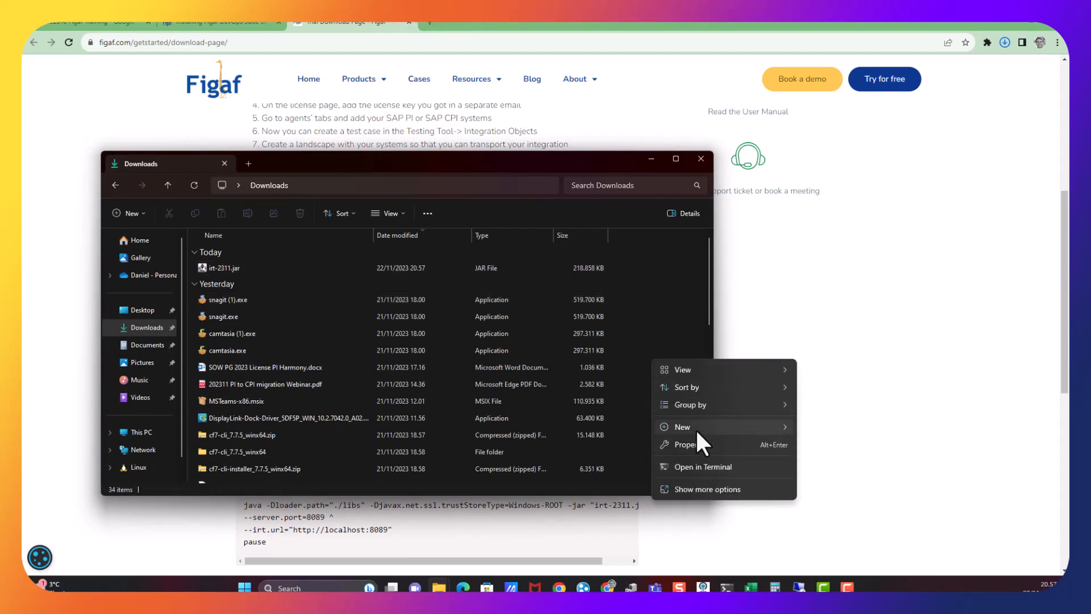
{"action": "mouse_move", "coordinate": [695, 429]}
{"action": "left_click", "coordinate": [827, 233]}
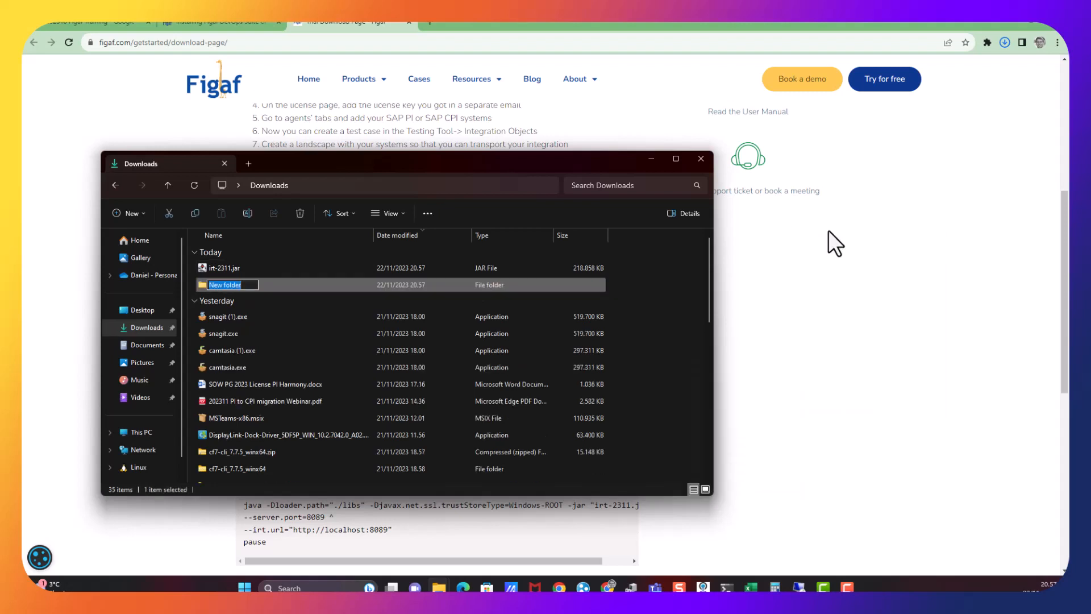
{"action": "type", "text": "figafdemo"}
{"action": "key", "text": "Return"}
{"action": "left_click_drag", "start_coordinate": [227, 263], "coordinate": [224, 285]}
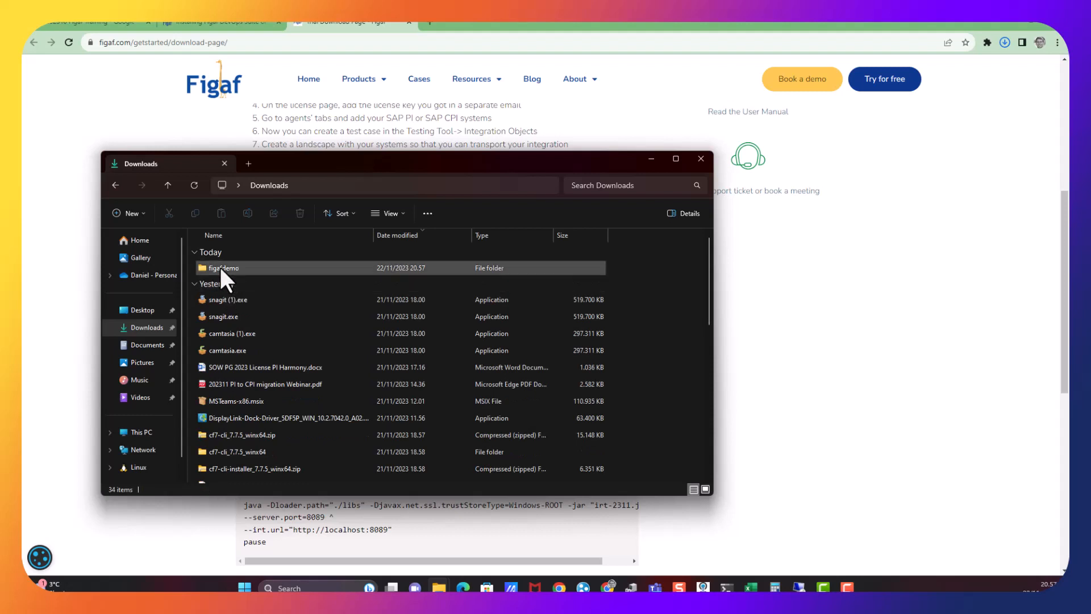
- Move the figafdemo folder to the C: drive and copy the Java 8 bootstrap script
{"action": "left_click", "coordinate": [328, 188]}
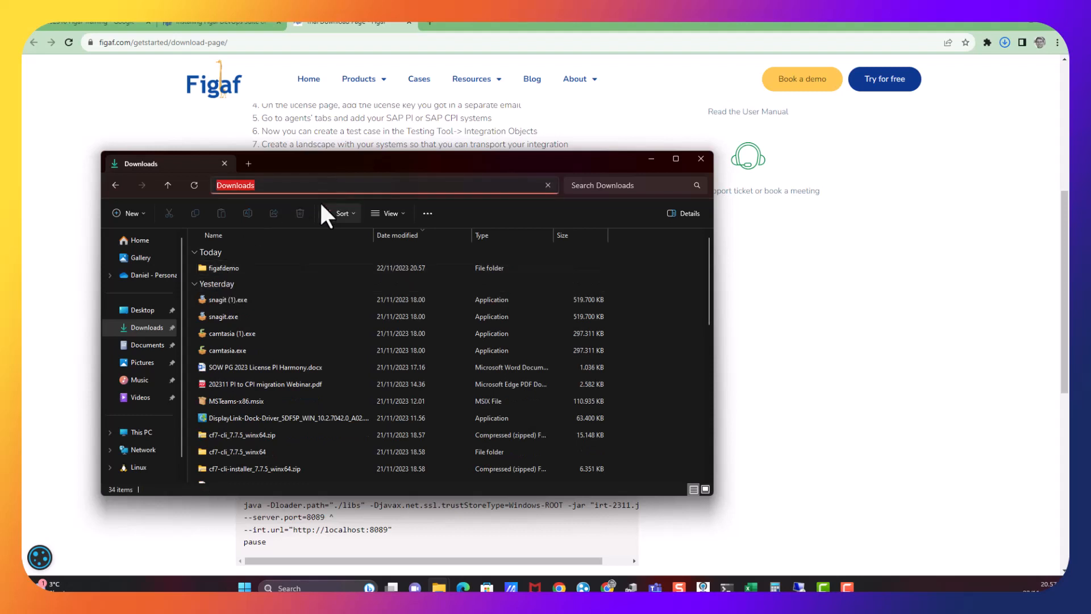
{"action": "left_click", "coordinate": [220, 268]}
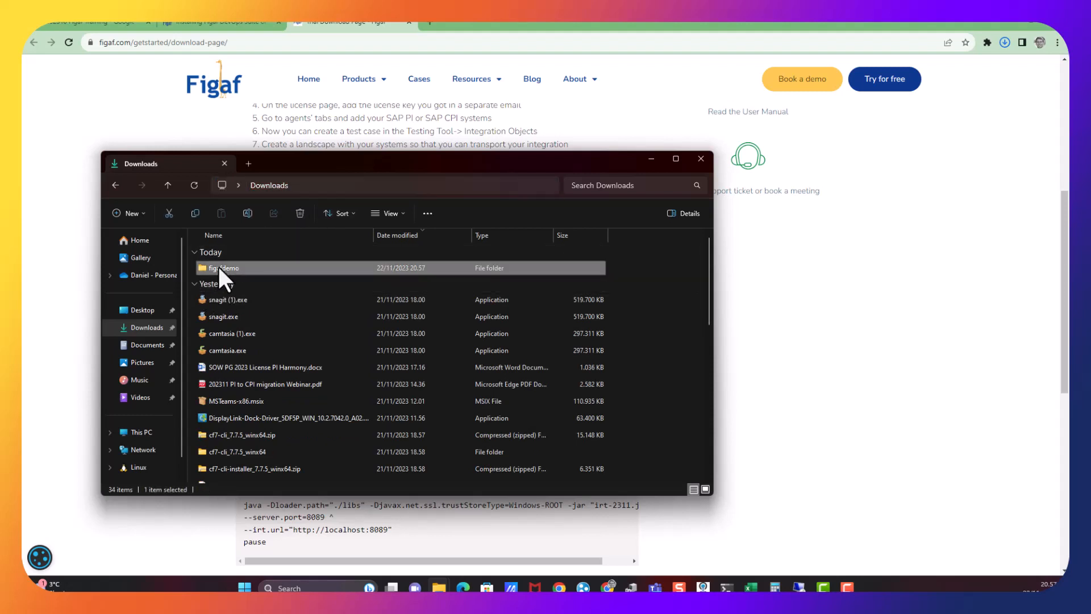
{"action": "key", "text": "ctrl+c"}
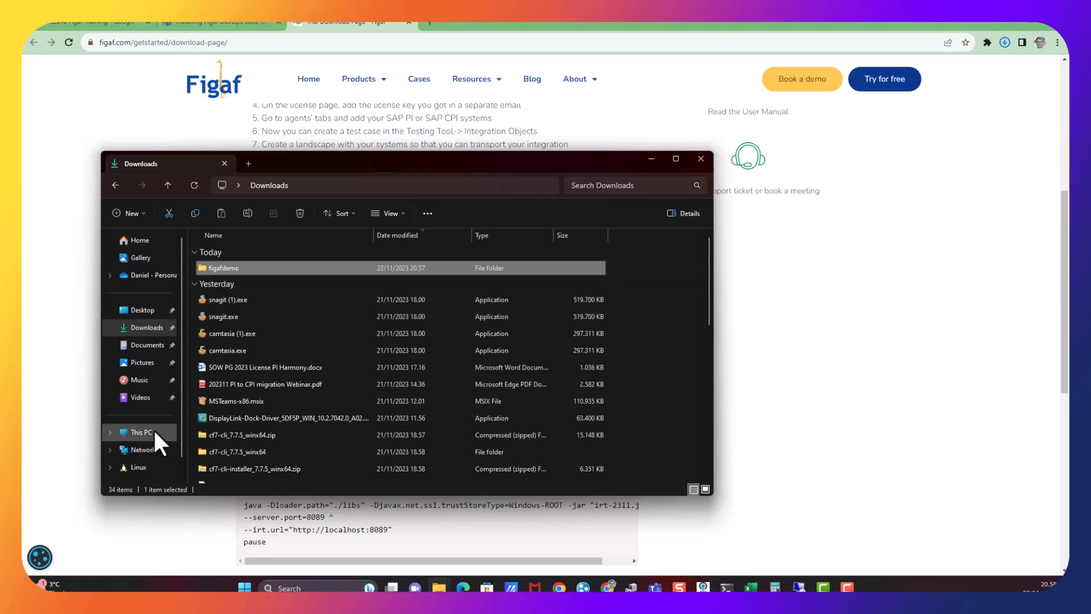
{"action": "left_click", "coordinate": [142, 432]}
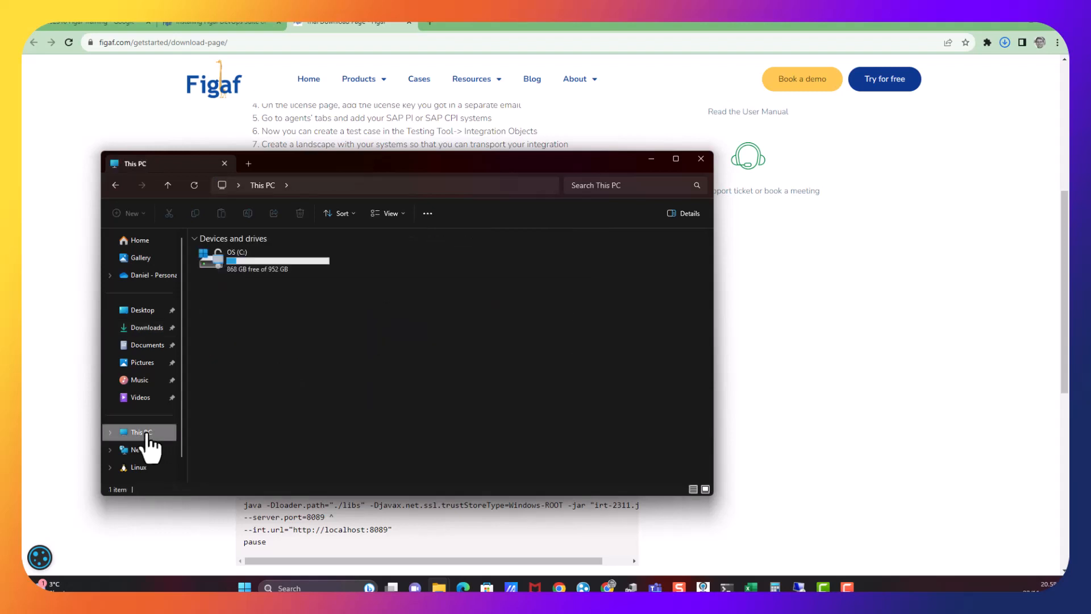
{"action": "double_click", "coordinate": [247, 264]}
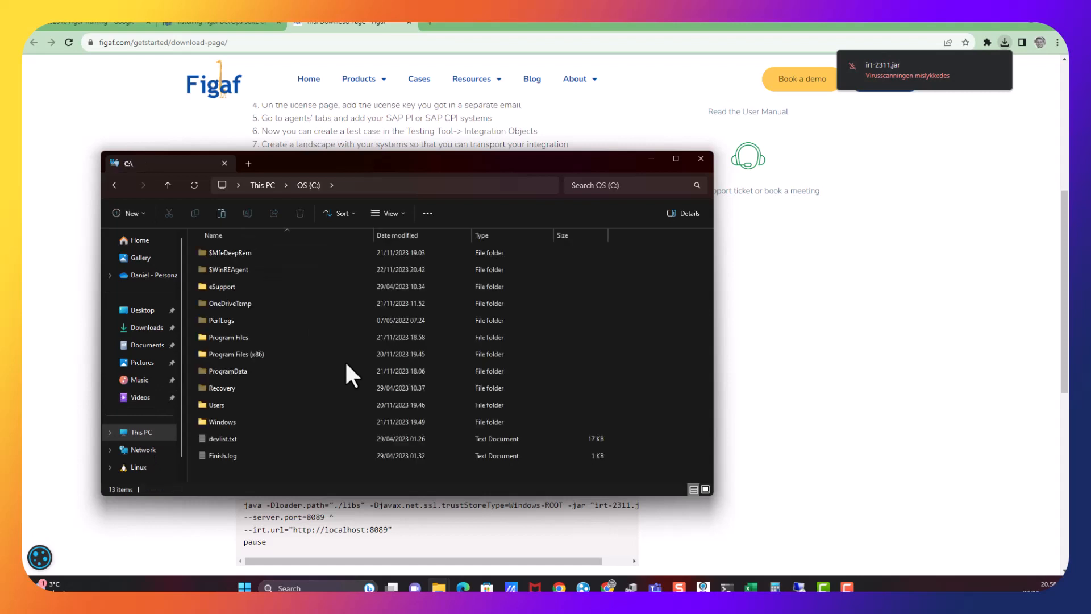
{"action": "key", "text": "ctrl+v"}
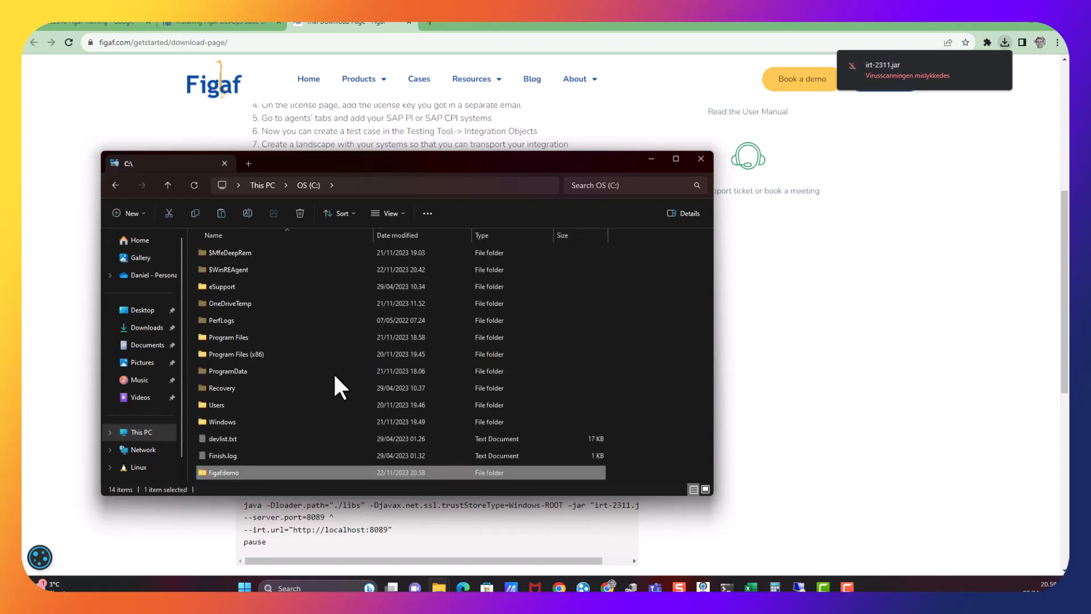
{"action": "double_click", "coordinate": [236, 473]}
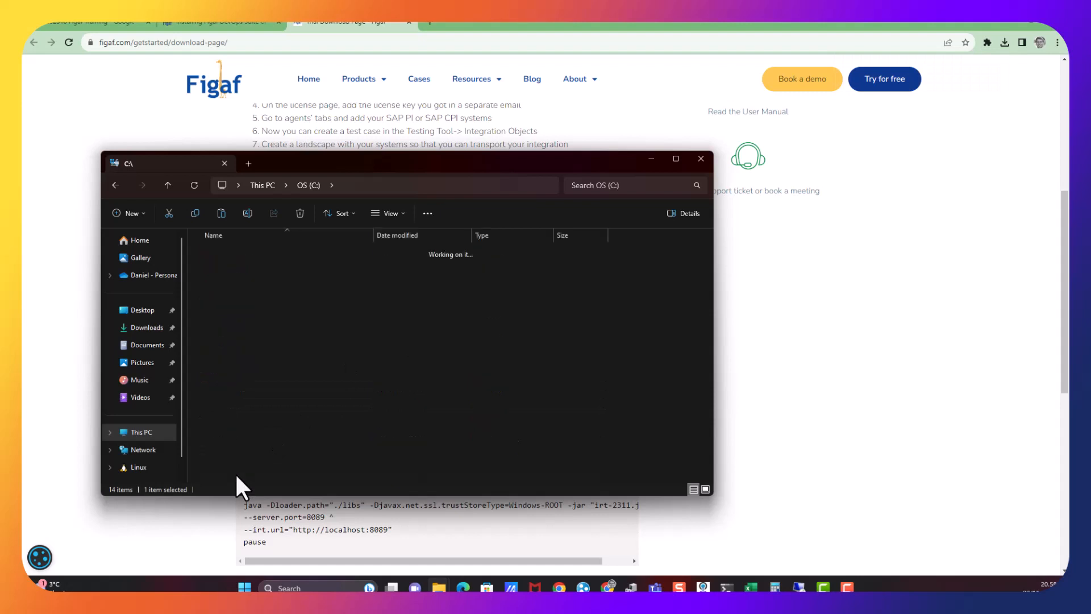
{"action": "left_click", "coordinate": [370, 522]}
{"action": "left_click", "coordinate": [571, 504]}
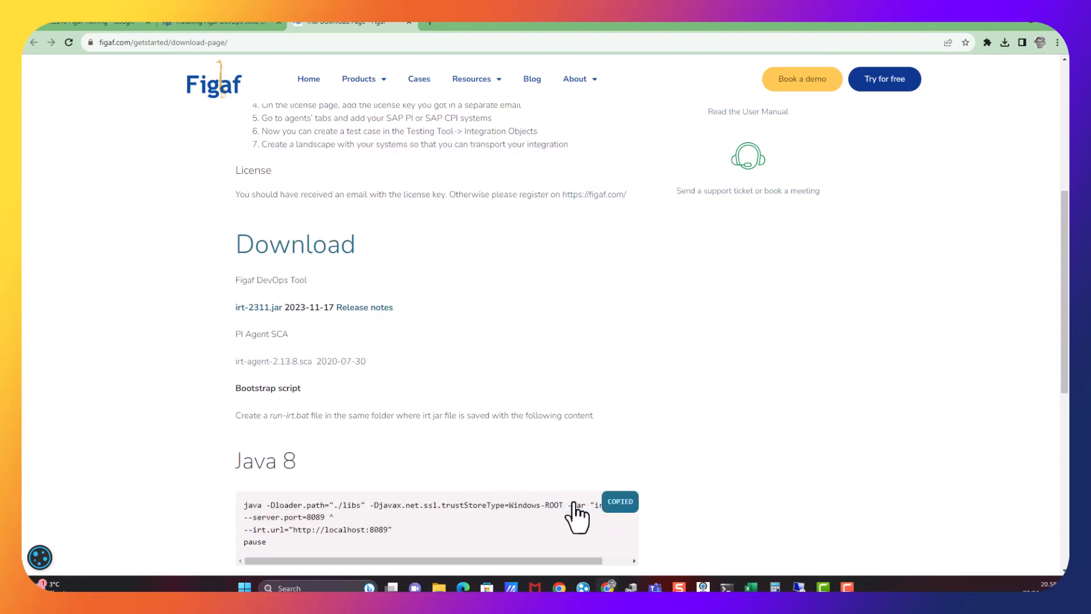
- Bring back the C:\figafdemo Explorer window holding irt-2311.jar
{"action": "key", "text": "alt+Tab"}
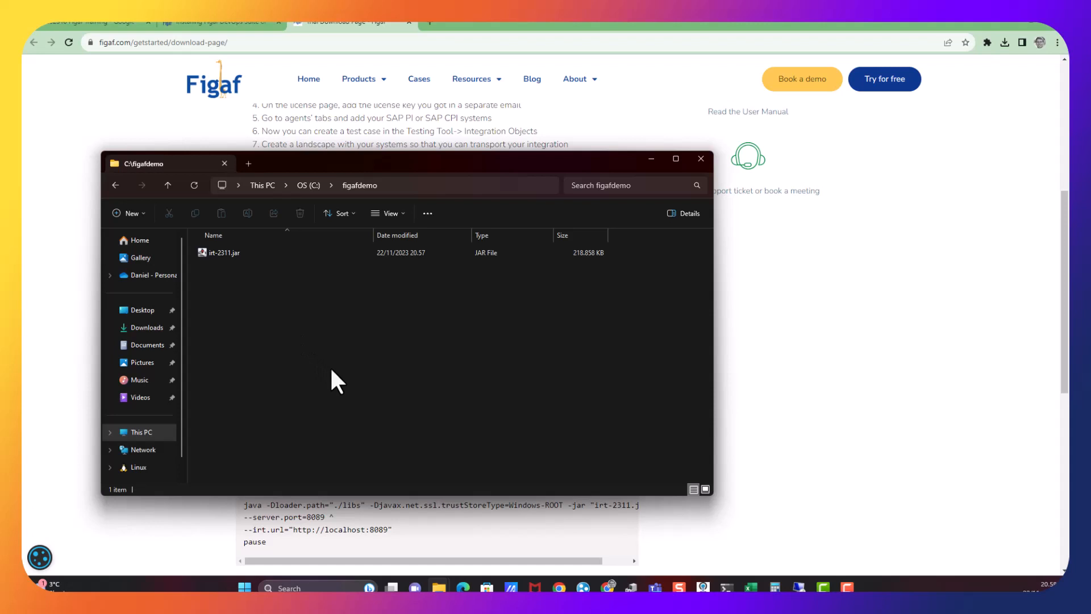
{"action": "key", "text": "super"}
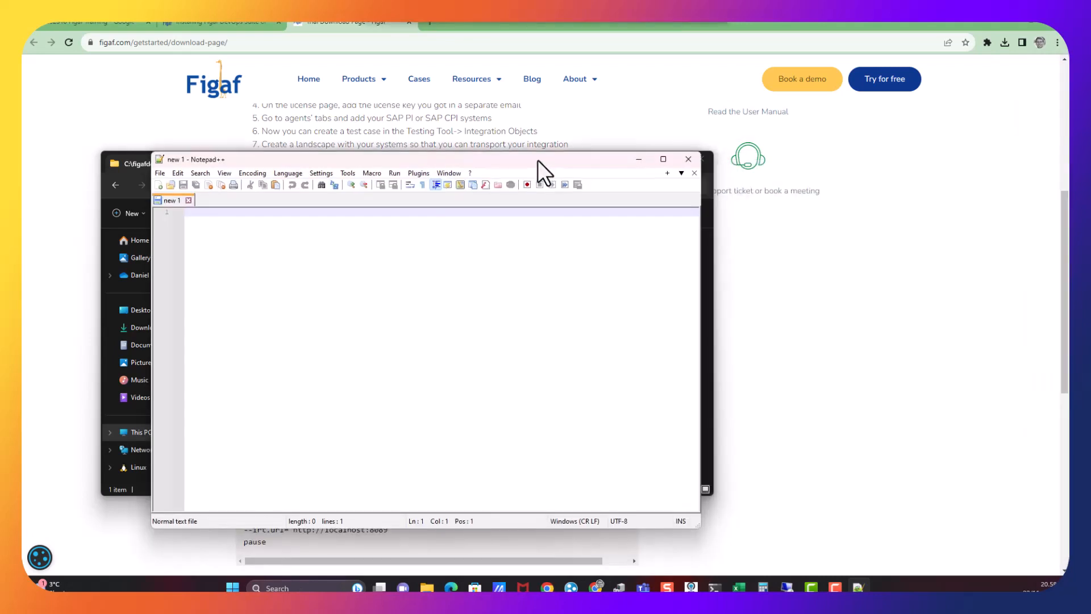
- Paste the Java 8 launch script into a new Notepad++ document and copy the C:\figafdemo path
{"action": "left_click_drag", "start_coordinate": [538, 160], "coordinate": [765, 131]}
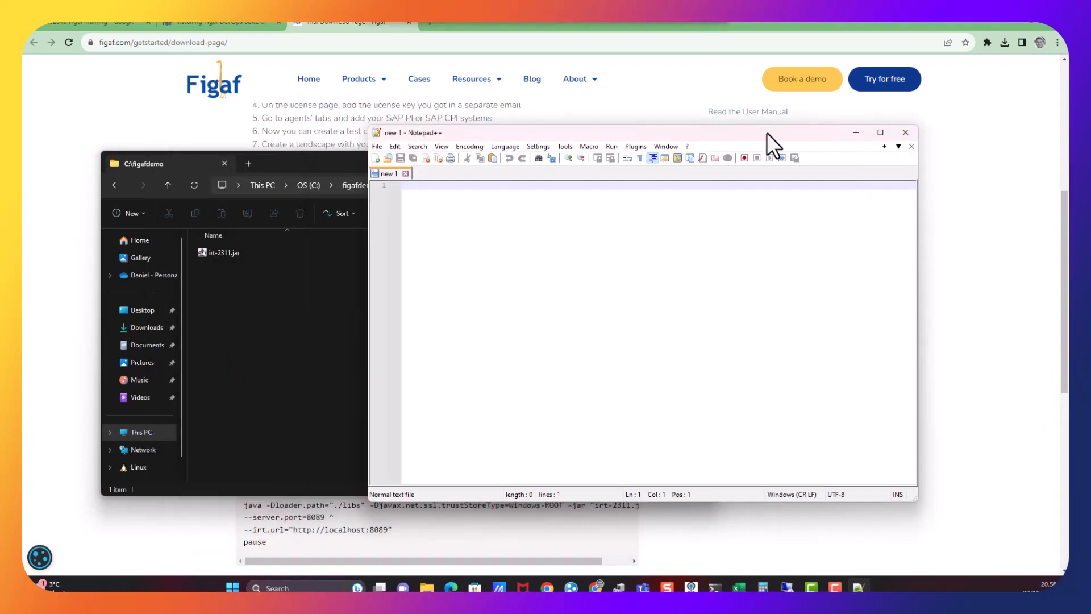
{"action": "key", "text": "ctrl+v"}
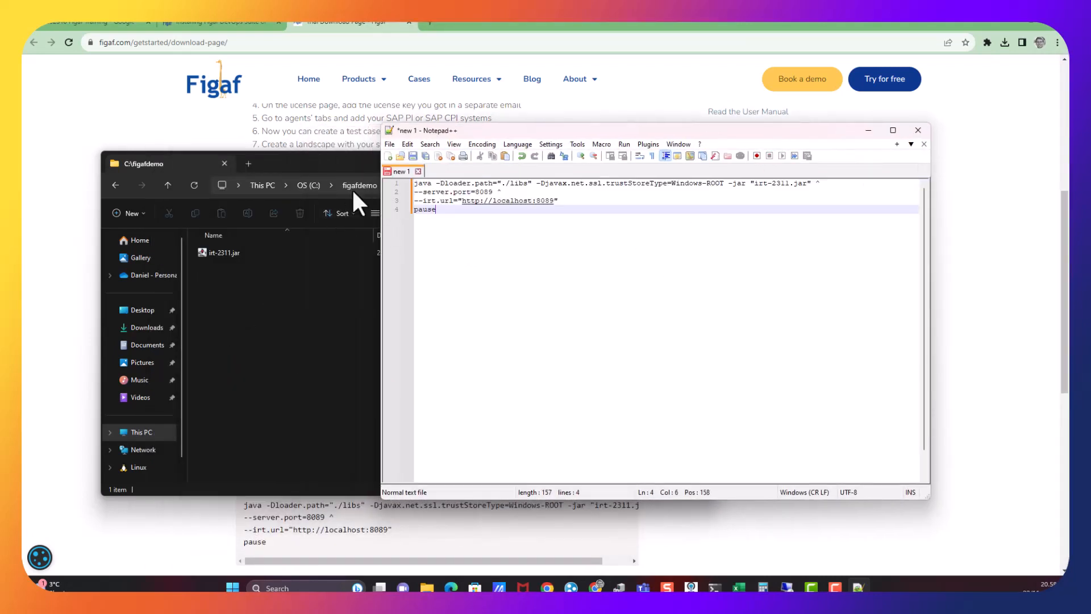
{"action": "left_click", "coordinate": [367, 171]}
{"action": "left_click", "coordinate": [396, 183]}
{"action": "key", "text": "ctrl+c"}
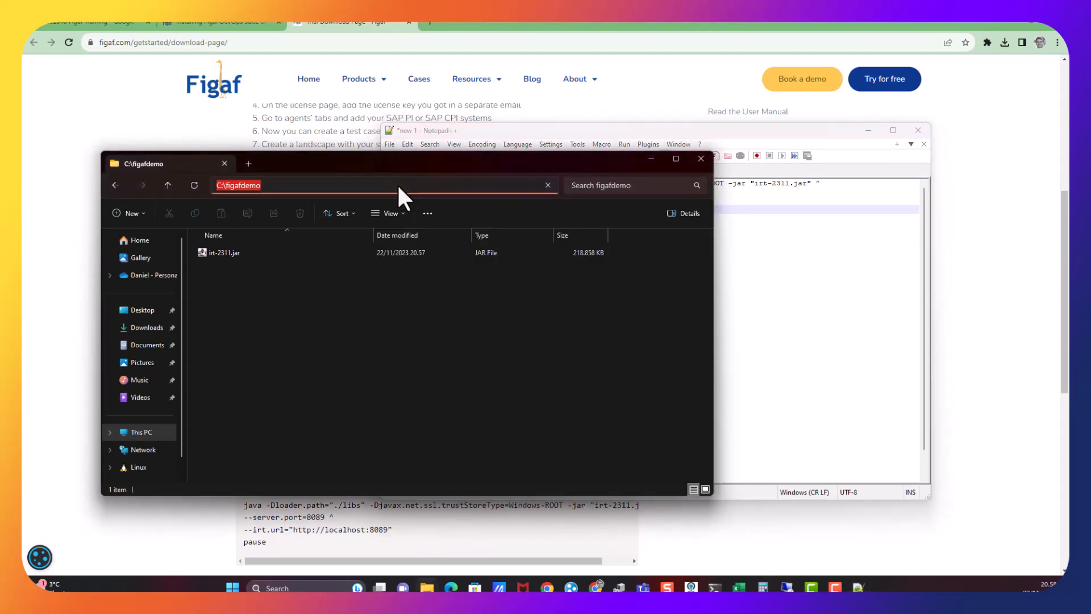
{"action": "left_click", "coordinate": [835, 302]}
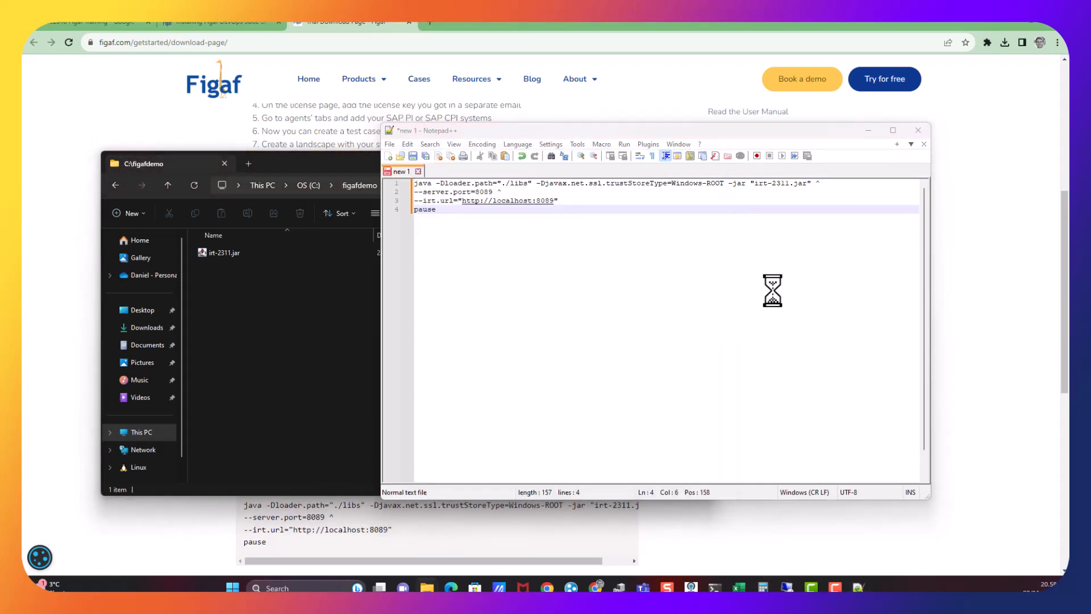
- Save the script as run.bat in C:\figafdemo next to irt-2311.jar
{"action": "key", "text": "ctrl+s"}
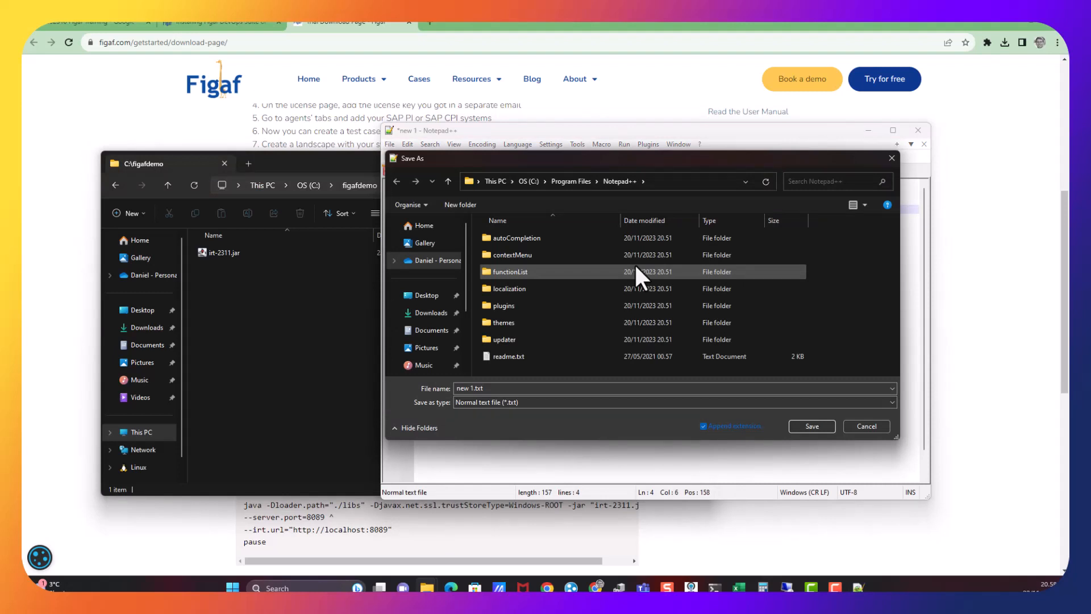
{"action": "left_click", "coordinate": [544, 388]}
{"action": "left_click", "coordinate": [544, 388]}
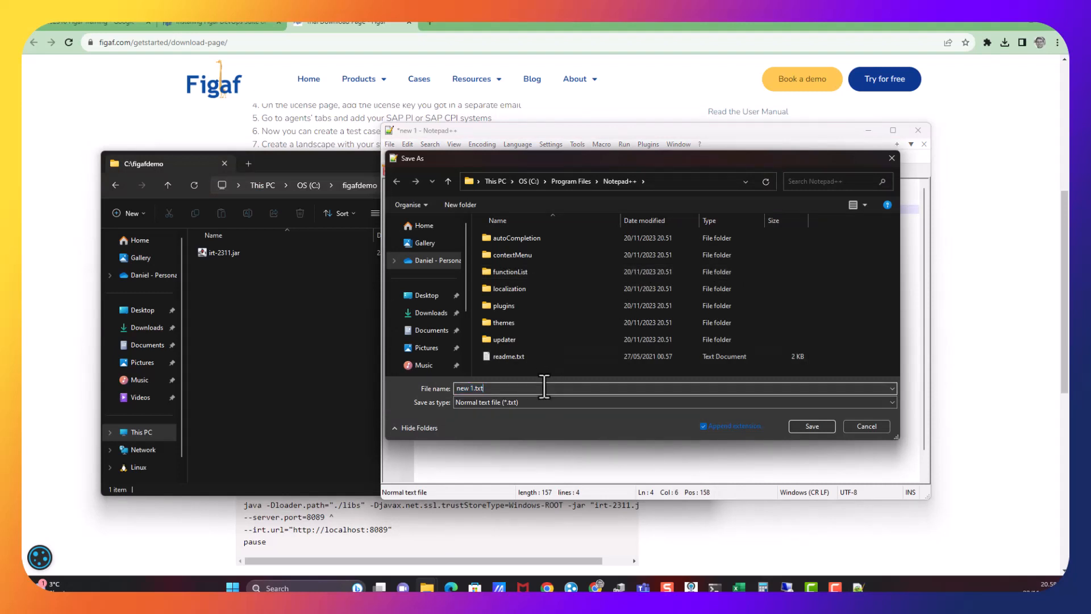
{"action": "key", "text": "ctrl+a"}
{"action": "key", "text": "ctrl+v"}
{"action": "key", "text": "Return"}
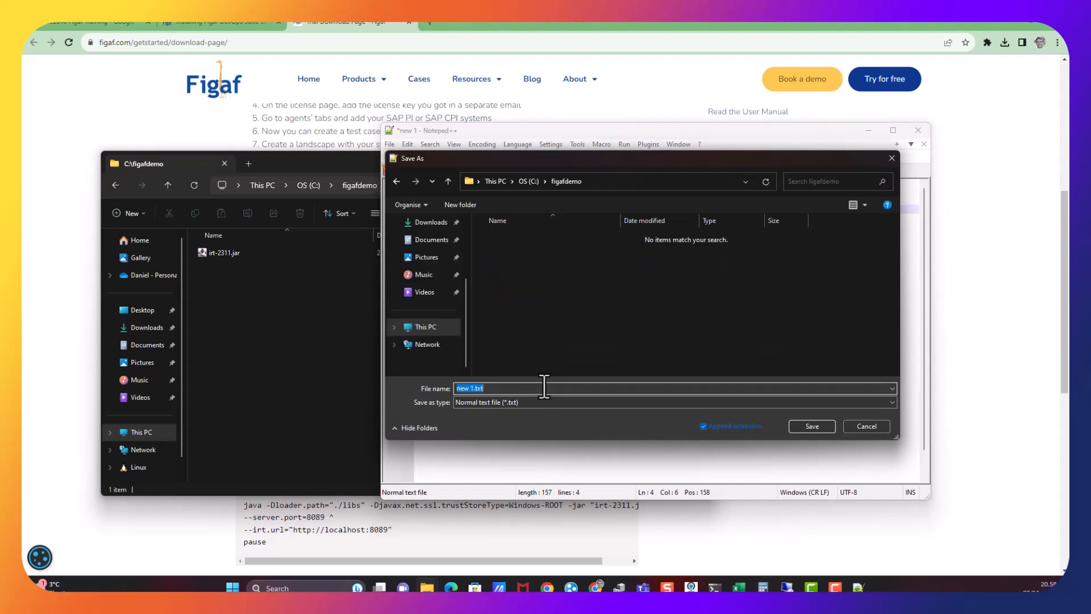
{"action": "type", "text": "run.bat"}
{"action": "key", "text": "Return"}
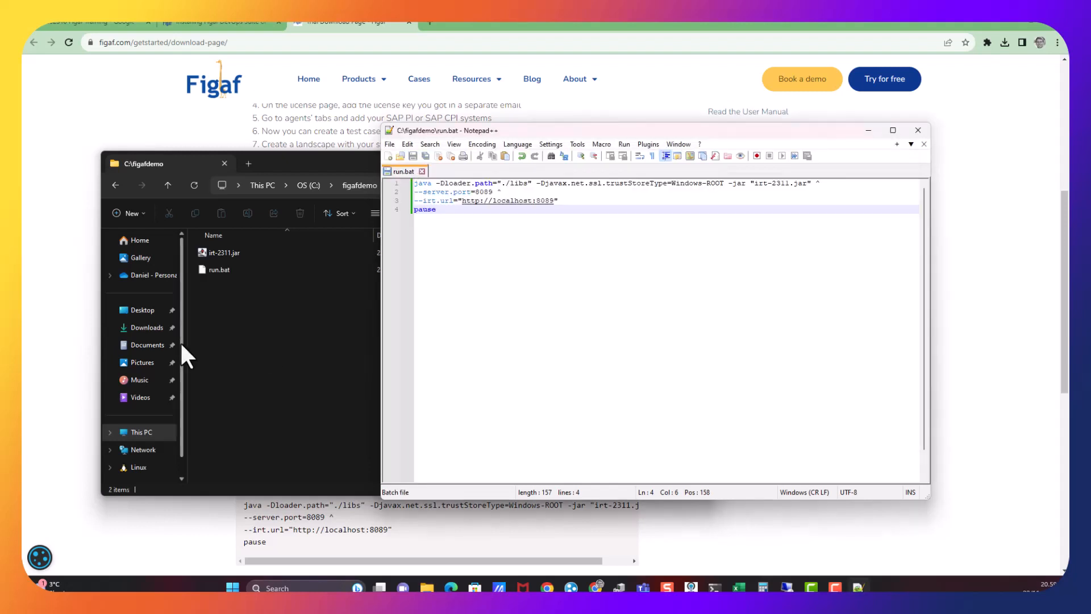
{"action": "left_click", "coordinate": [240, 336]}
{"action": "left_click", "coordinate": [218, 272]}
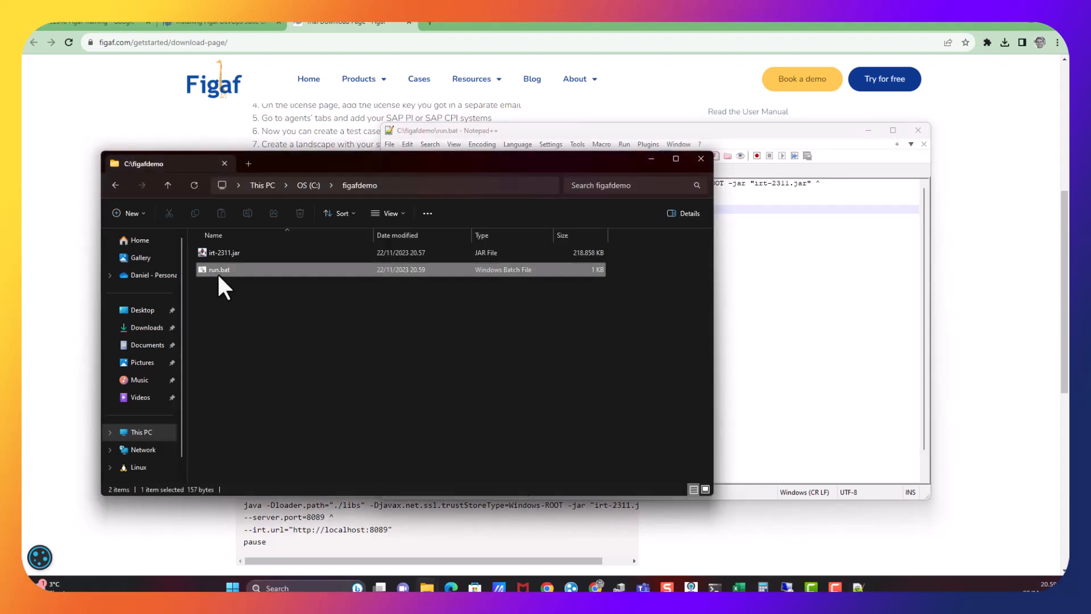
- Launch run.bat from C:\figafdemo and position the resulting Command Prompt window
{"action": "double_click", "coordinate": [218, 275]}
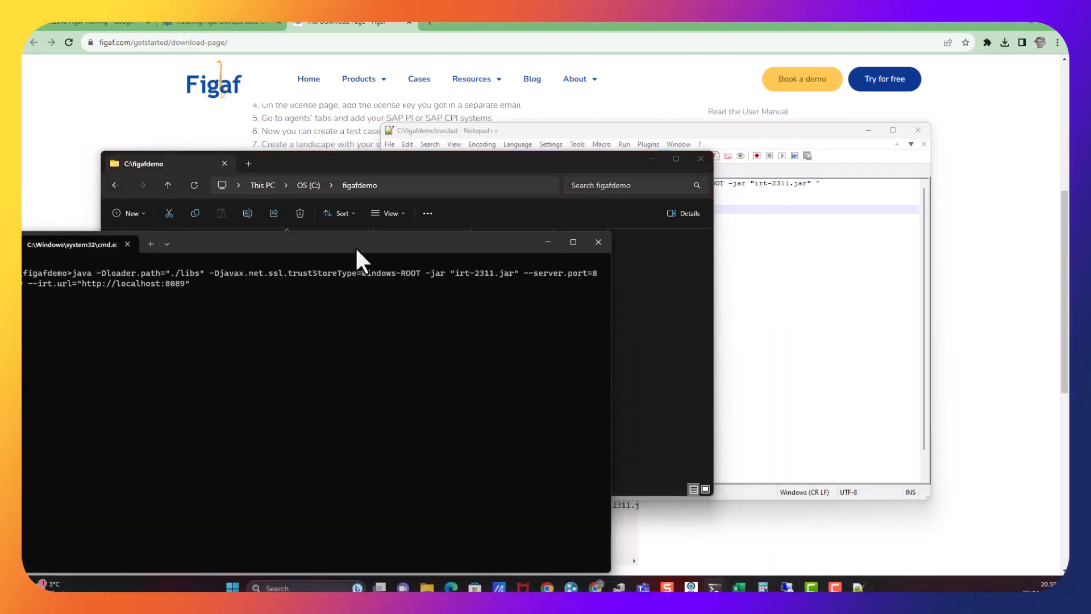
{"action": "left_click_drag", "start_coordinate": [356, 247], "coordinate": [536, 173]}
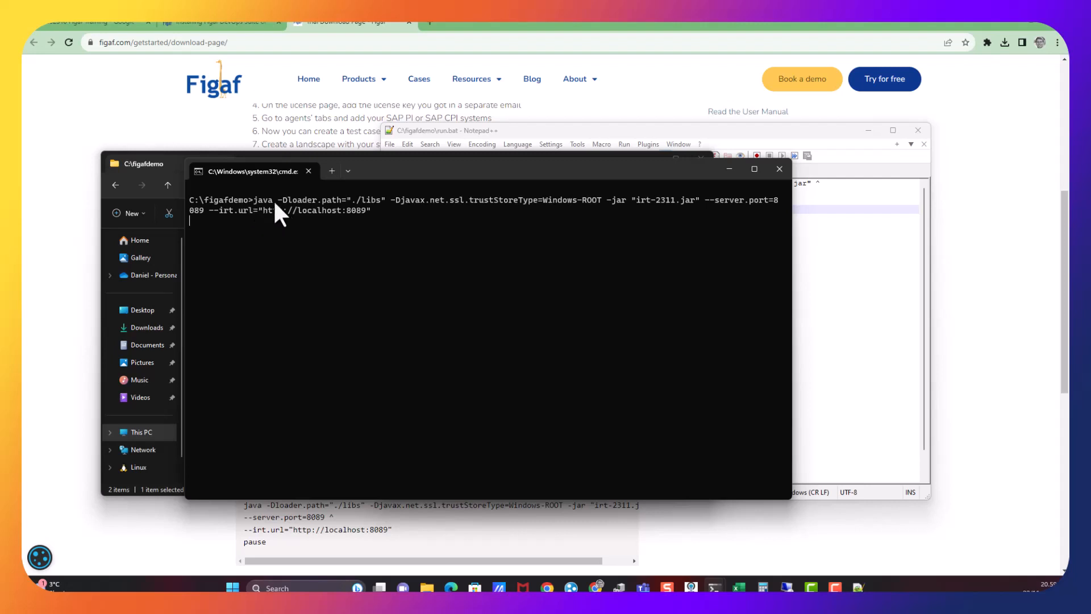
{"action": "left_click_drag", "start_coordinate": [445, 164], "coordinate": [356, 145]}
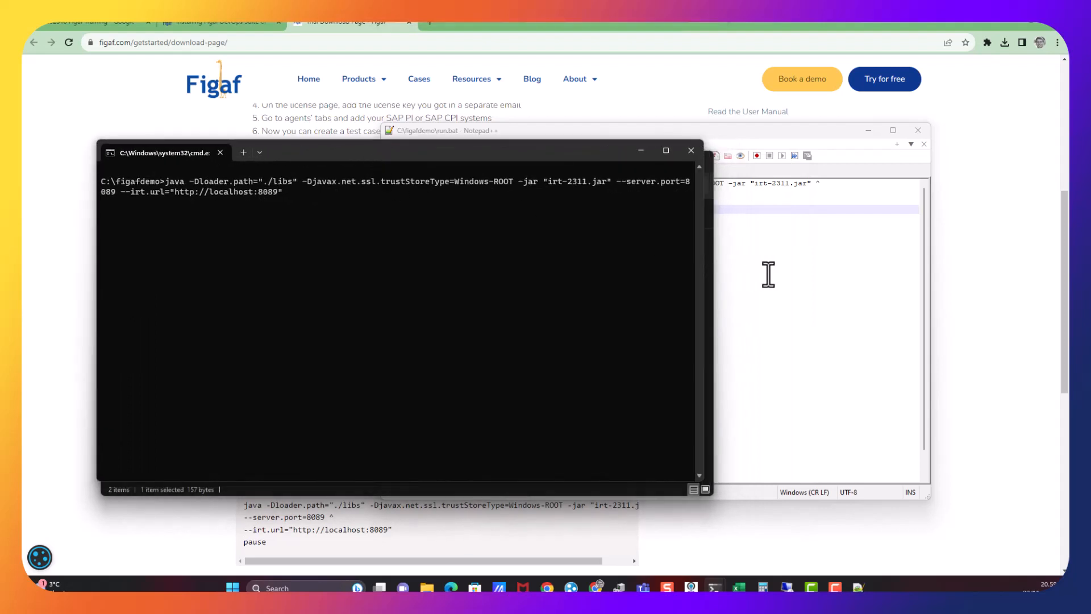
{"action": "left_click", "coordinate": [736, 268]}
{"action": "left_click", "coordinate": [415, 183]}
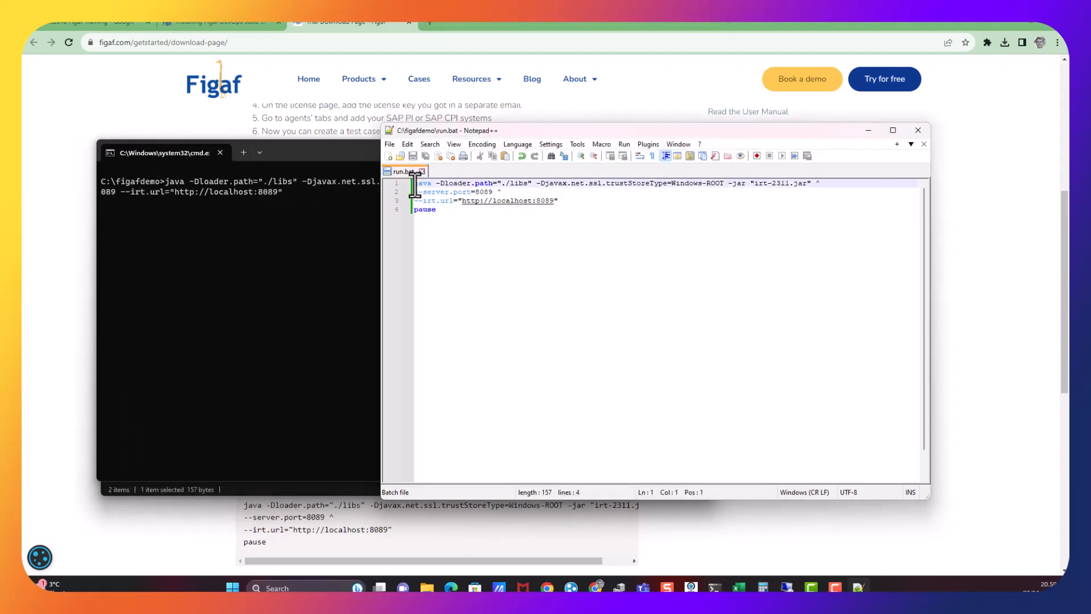
- Start replacing plain java on run.bat's line 1 with a quoted C:\Program Files path to java
{"action": "type", "text": "c"}
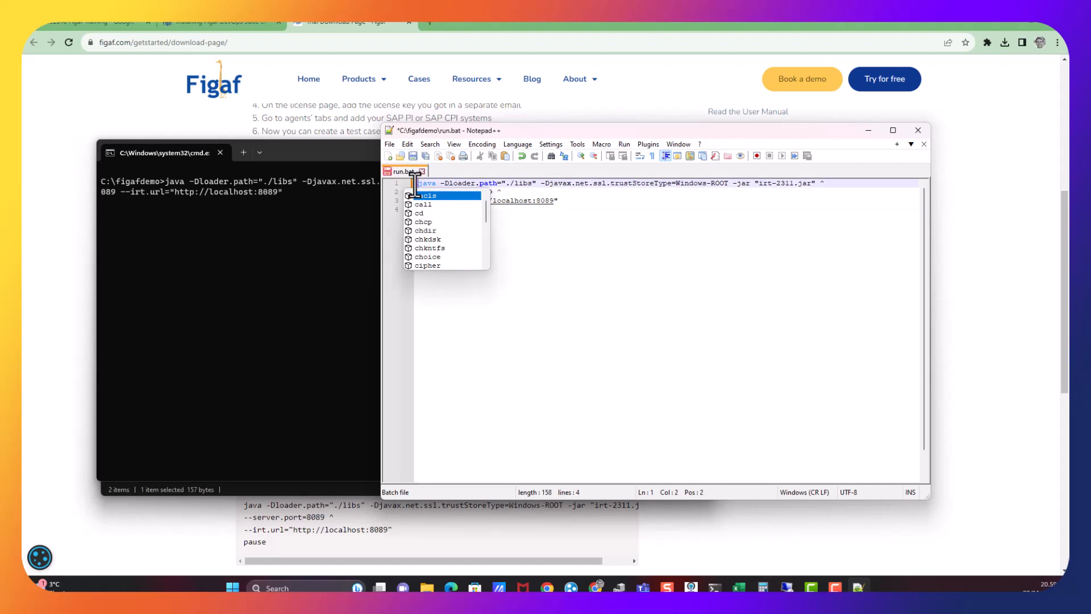
{"action": "type", "text": ":\\"}
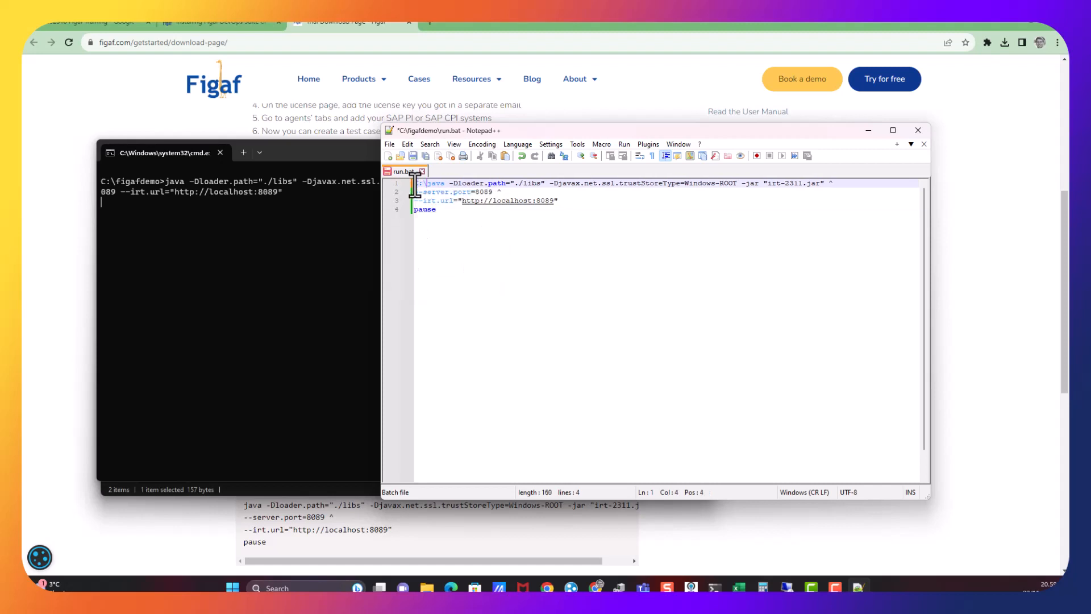
{"action": "type", "text": "program"}
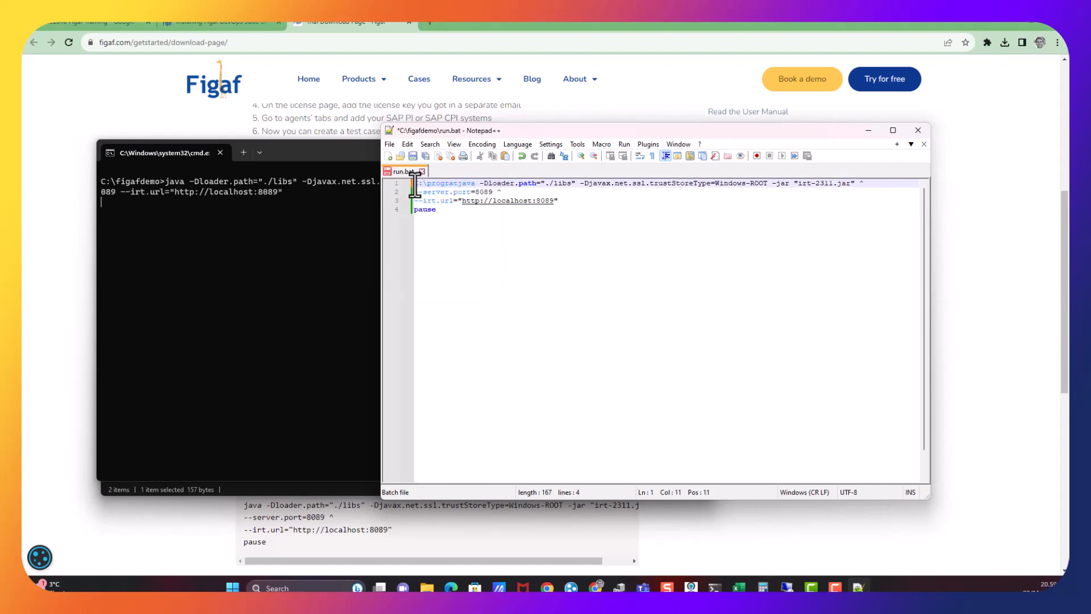
{"action": "type", "text": " Fi"}
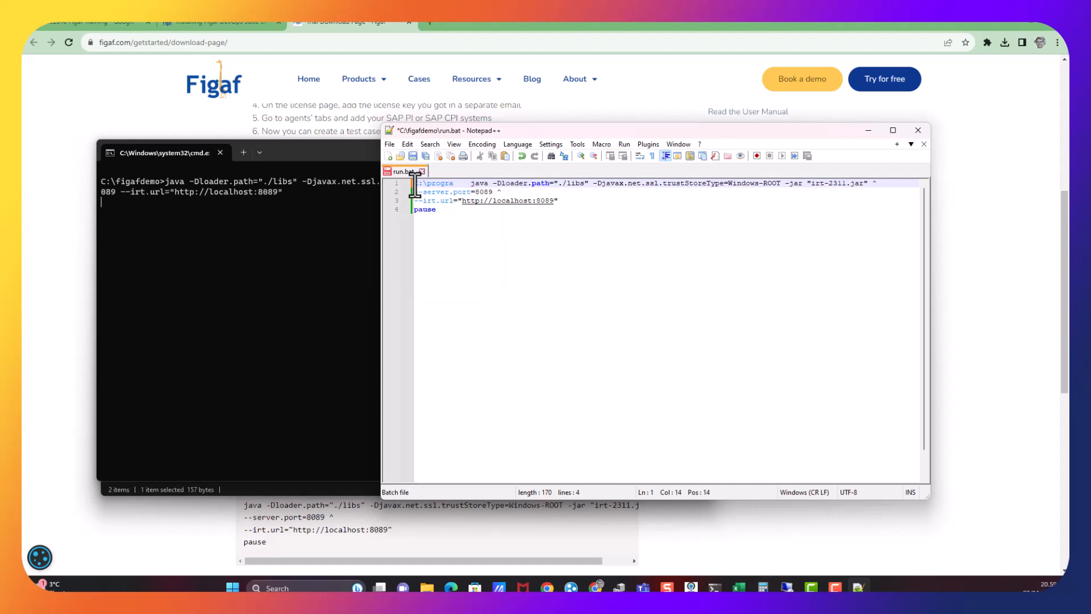
{"action": "type", "text": "<"}
{"action": "type", "text": "\\java"}
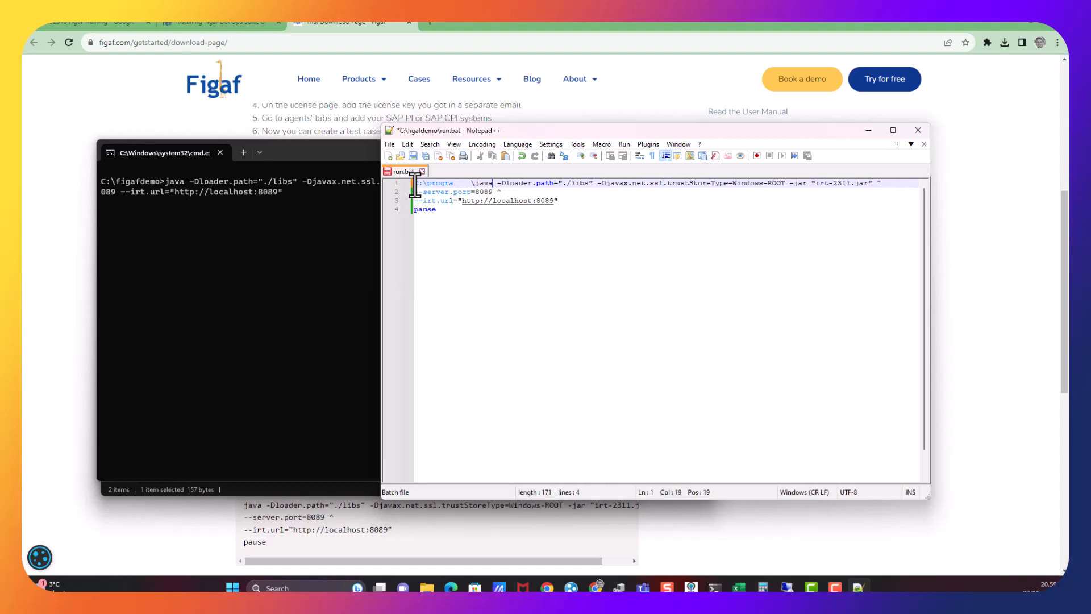
{"action": "type", "text": "\""}
{"action": "left_click", "coordinate": [414, 183]}
{"action": "type", "text": "\""}
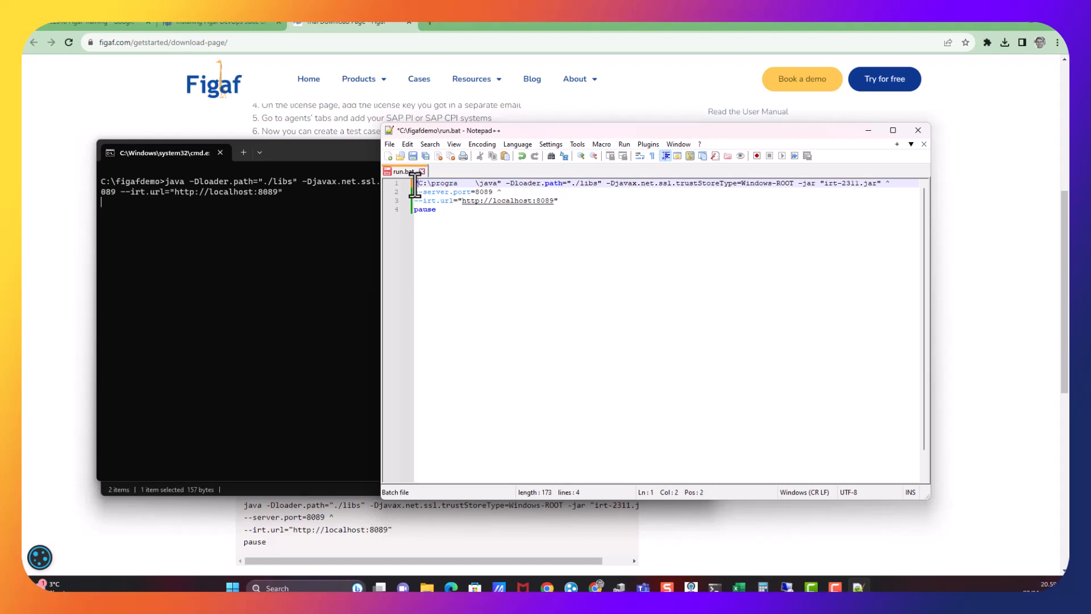
- Wait for the server log to report 'Started IrtApplication', then return to Chrome
{"action": "left_click", "coordinate": [331, 153]}
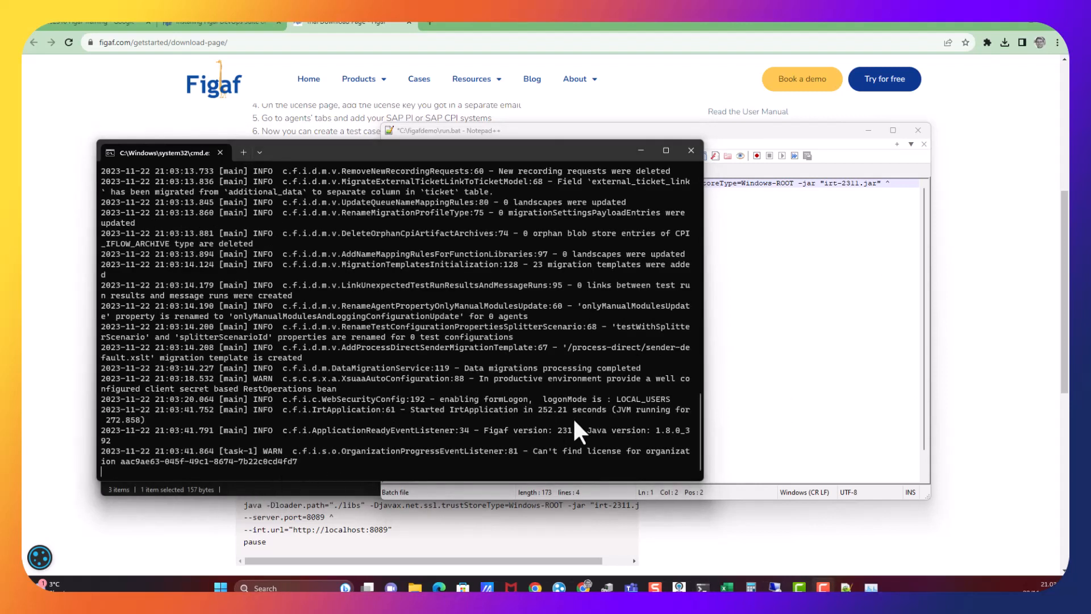
{"action": "left_click", "coordinate": [352, 123]}
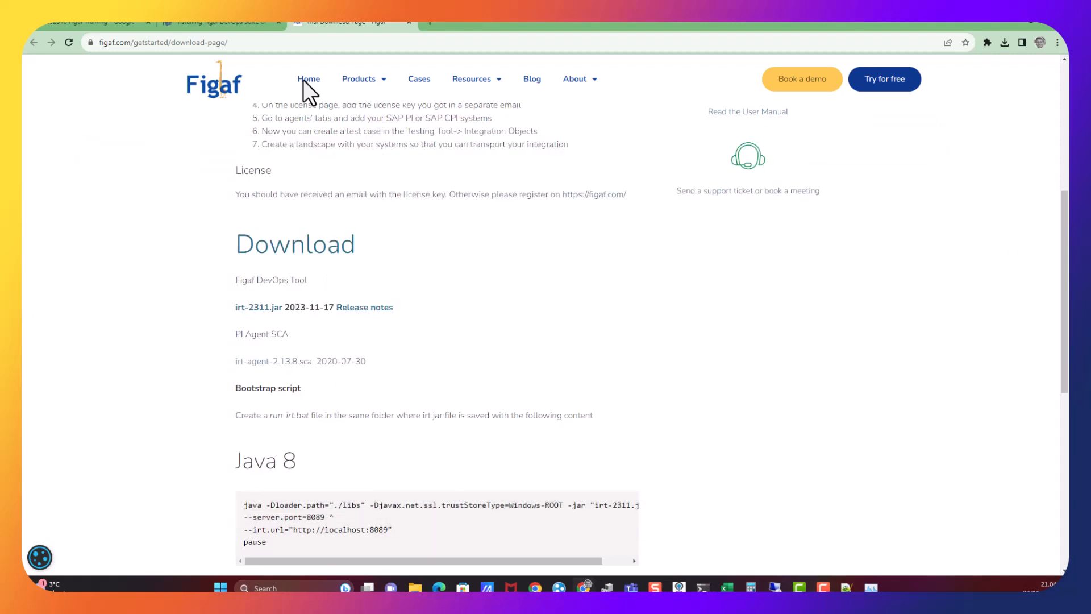
{"action": "left_click", "coordinate": [233, 22]}
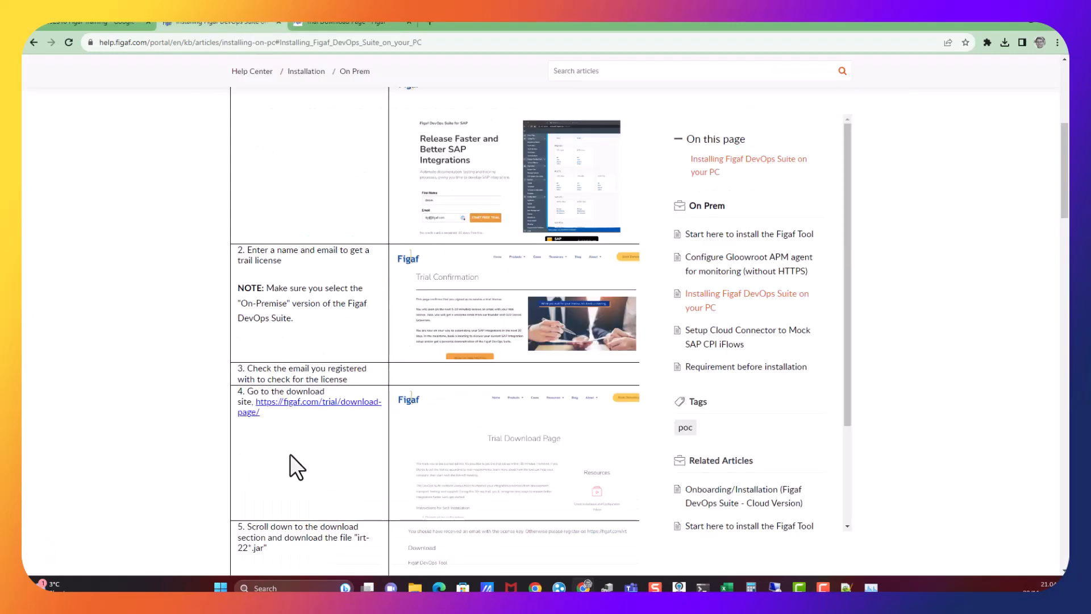
{"action": "scroll", "coordinate": [289, 455], "scroll_direction": "down", "scroll_amount": 7}
{"action": "scroll", "coordinate": [277, 448], "scroll_direction": "down", "scroll_amount": 8}
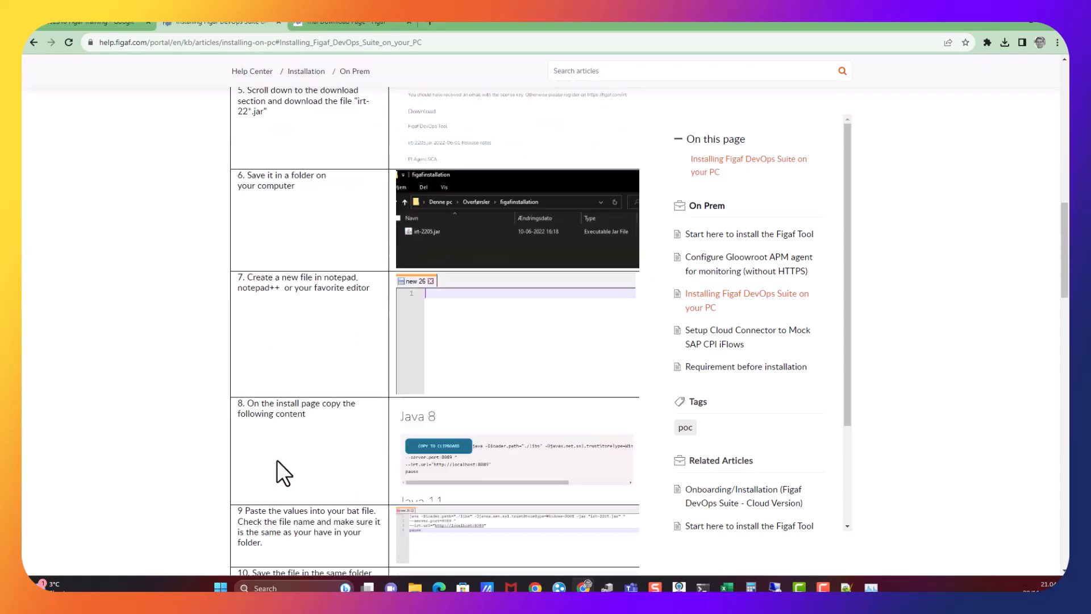
{"action": "scroll", "coordinate": [291, 402], "scroll_direction": "down", "scroll_amount": 4}
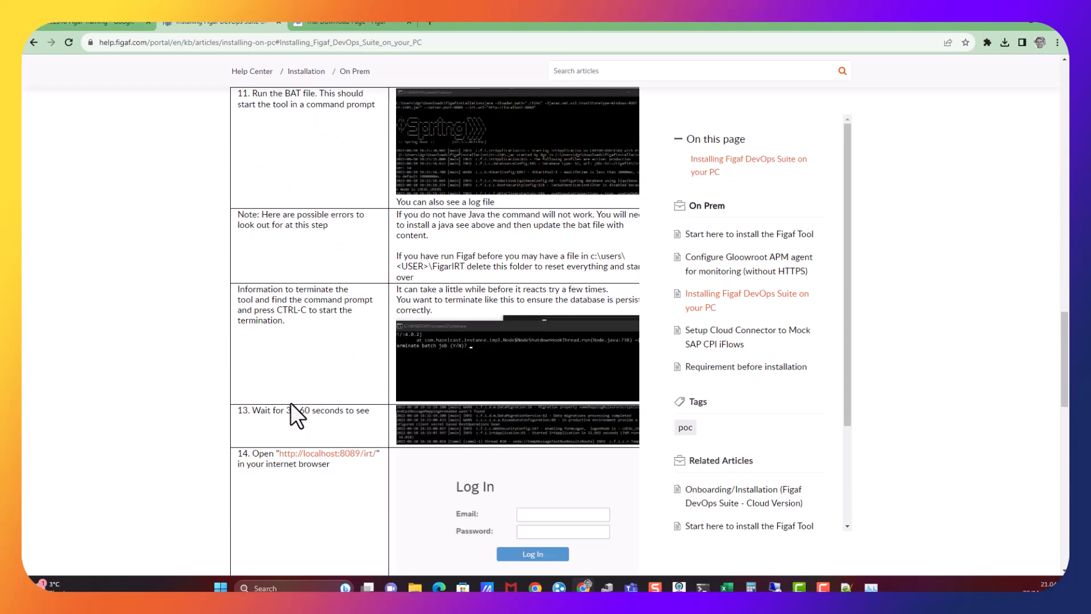
{"action": "left_click", "coordinate": [327, 456]}
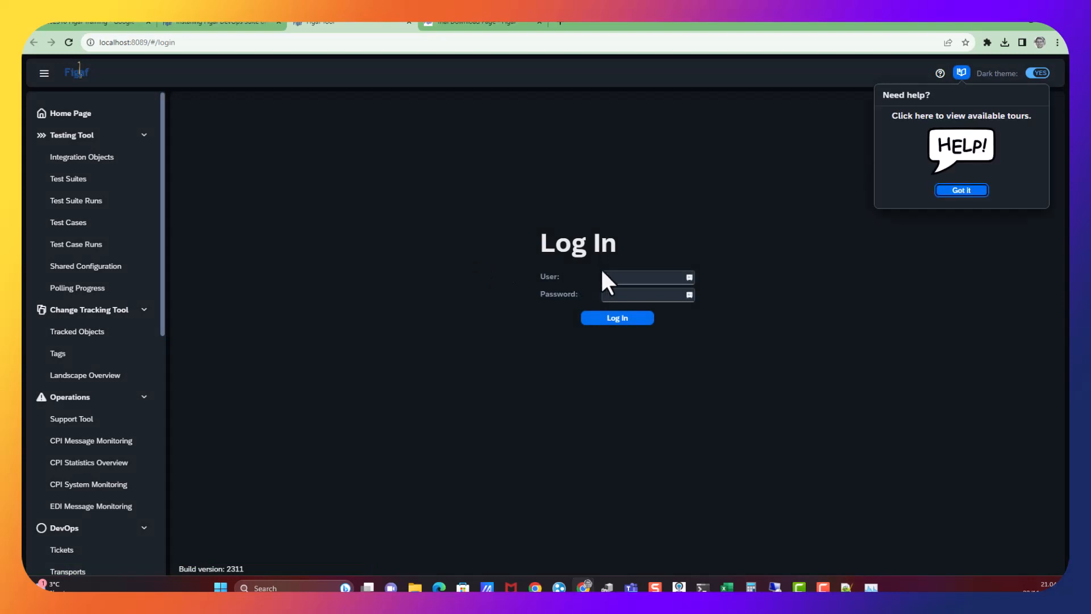
- Attempt a login as superUSer with a typed password, which is rejected
{"action": "left_click", "coordinate": [615, 277]}
{"action": "type", "text": "su"}
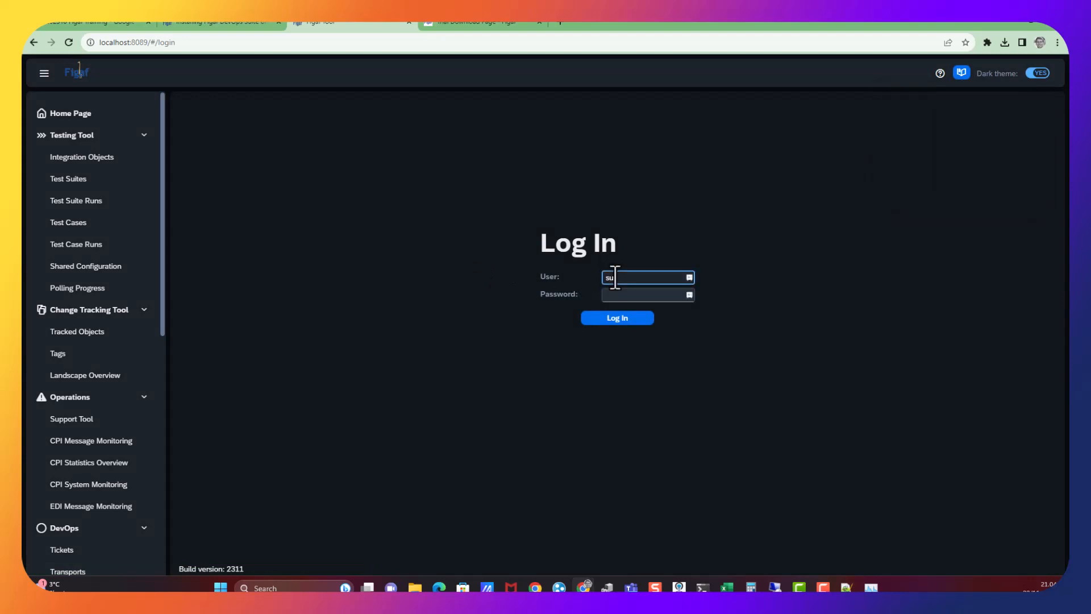
{"action": "type", "text": "perUSer"}
{"action": "key", "text": "Tab"}
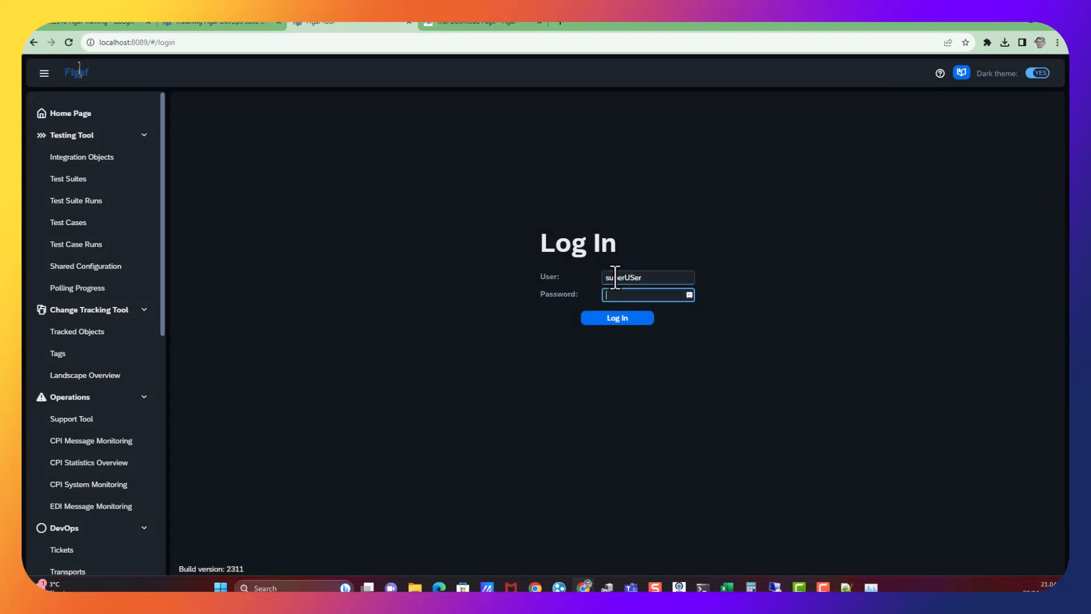
{"action": "type", "text": "•••••••"}
{"action": "key", "text": "Return"}
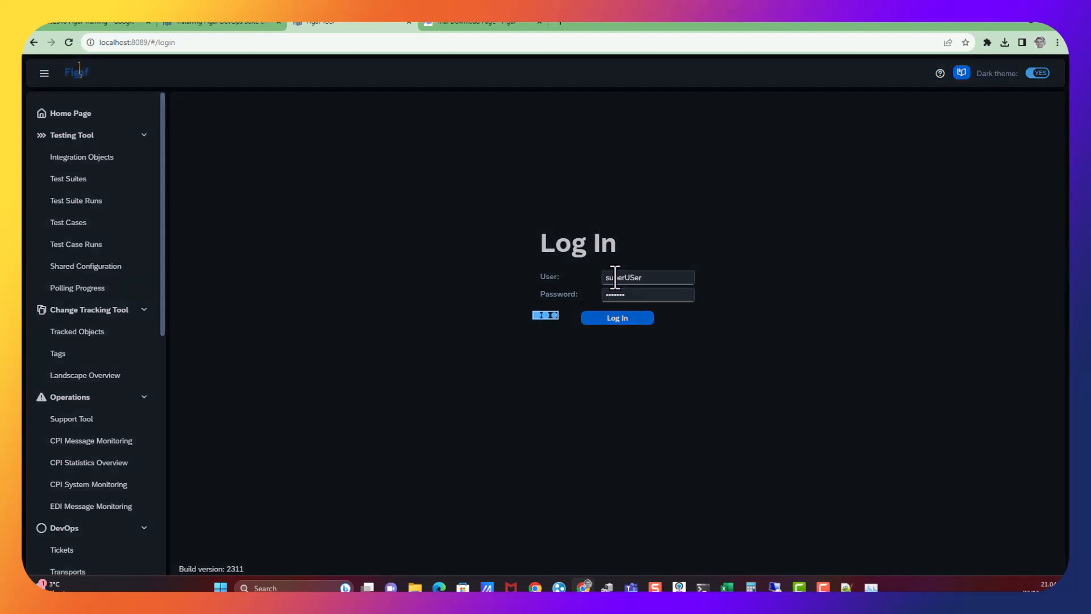
- Copy the initial password from help step 15 and log in as superUser with it
{"action": "left_click", "coordinate": [219, 23]}
{"action": "scroll", "coordinate": [394, 449], "scroll_direction": "down", "scroll_amount": 3}
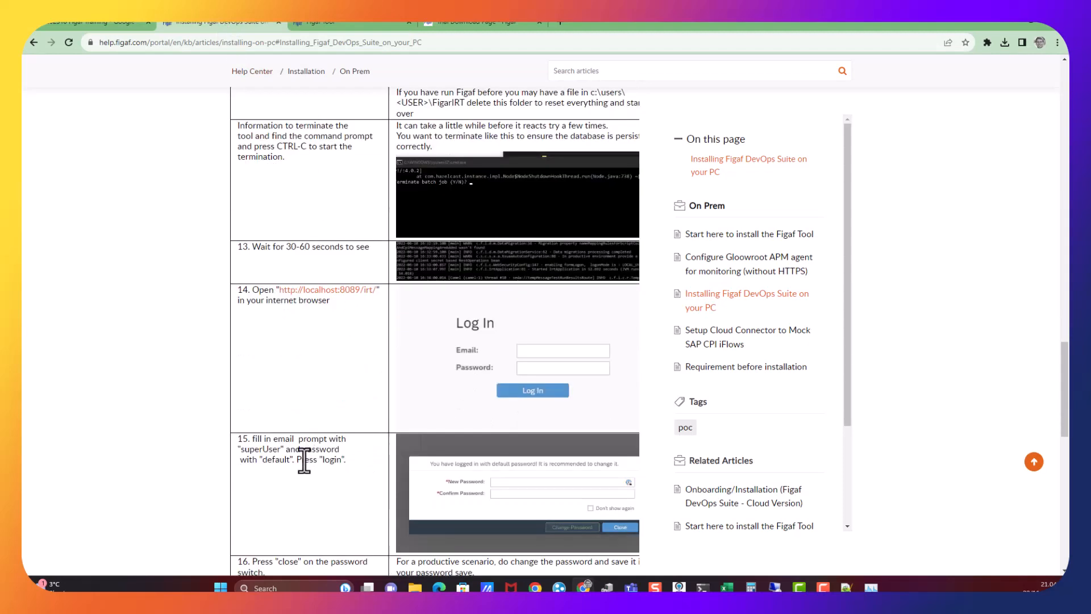
{"action": "double_click", "coordinate": [269, 460]}
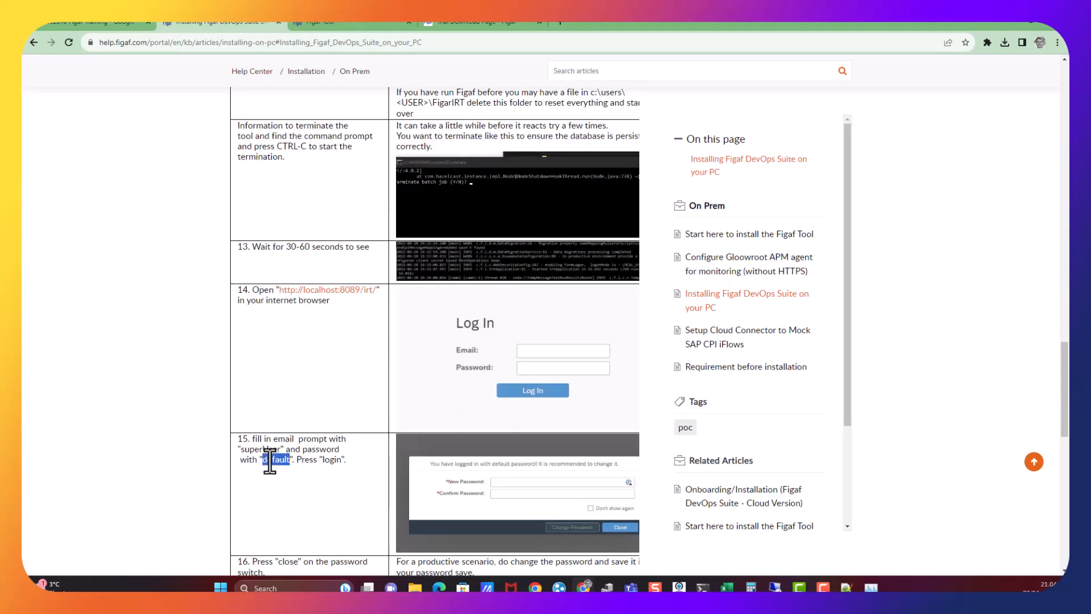
{"action": "left_click", "coordinate": [333, 24]}
{"action": "left_click", "coordinate": [606, 340]}
{"action": "left_click", "coordinate": [611, 295]}
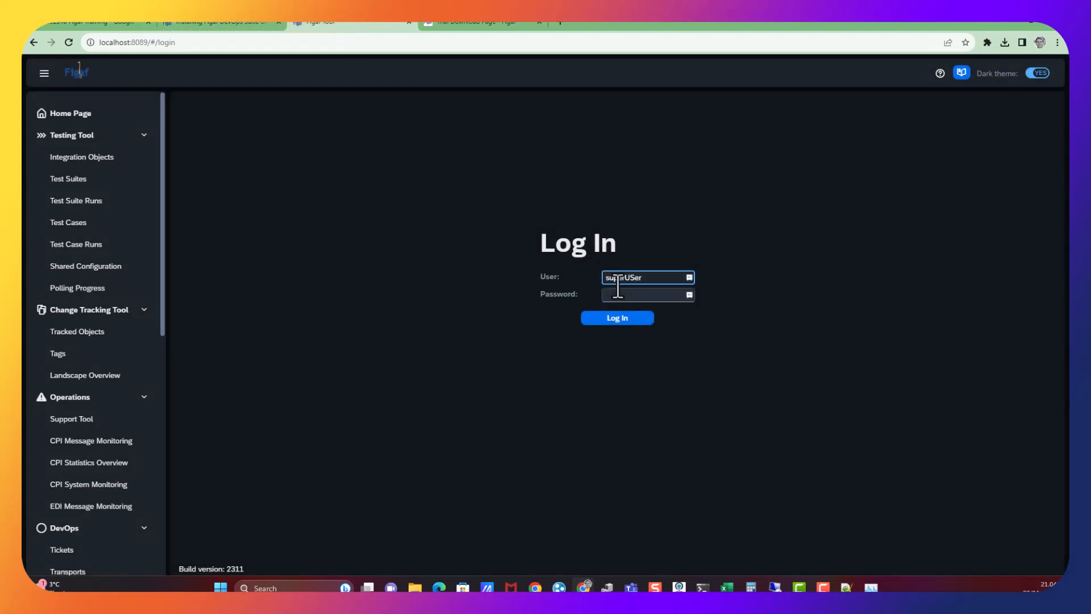
{"action": "key", "text": "ctrl+v"}
{"action": "left_click", "coordinate": [623, 317]}
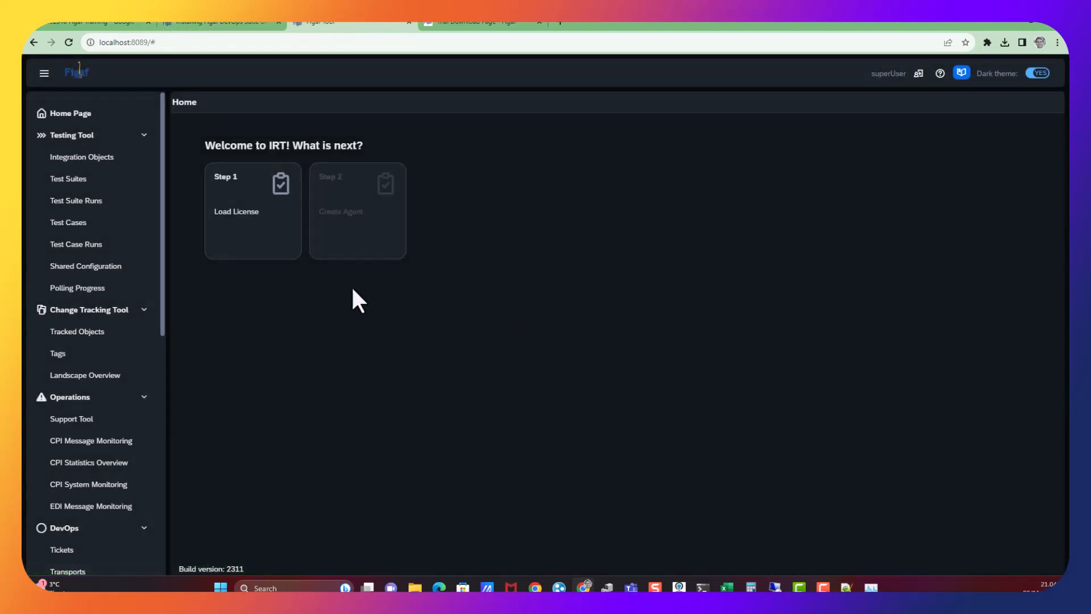
- Paste the trial license ID into the Load License step and synchronize it, then acknowledge the confirmation
{"action": "left_click", "coordinate": [278, 228]}
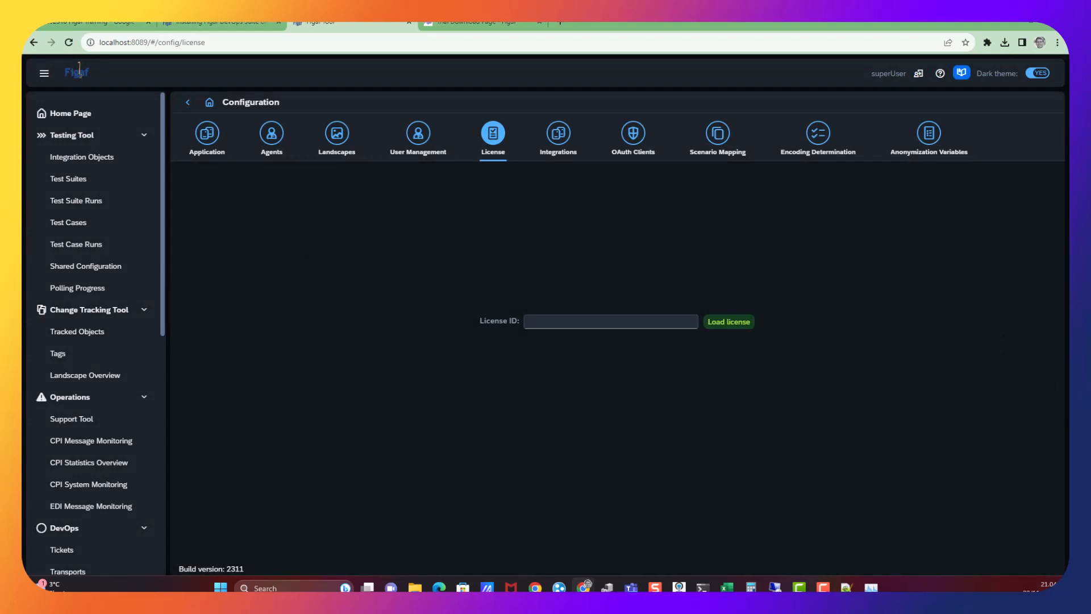
{"action": "left_click", "coordinate": [562, 322]}
{"action": "key", "text": "ctrl+v"}
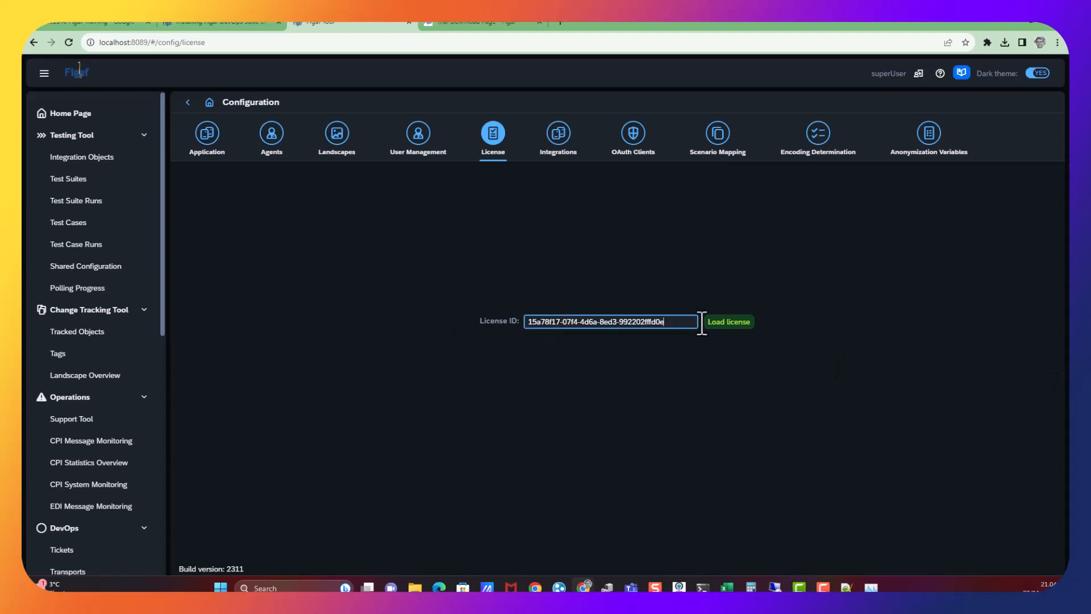
{"action": "left_click", "coordinate": [711, 324]}
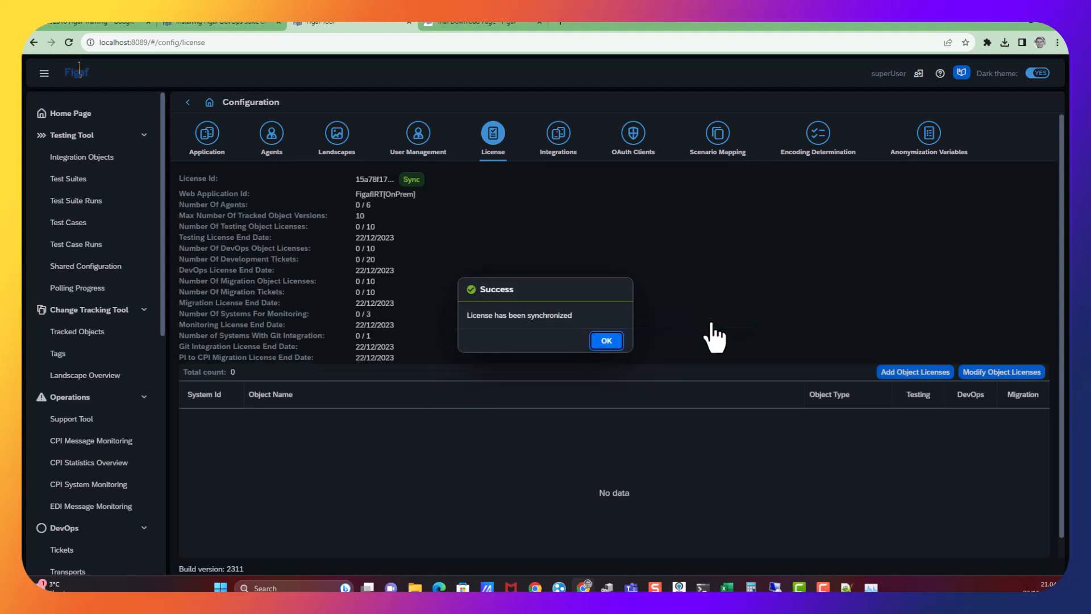
{"action": "left_click", "coordinate": [605, 340]}
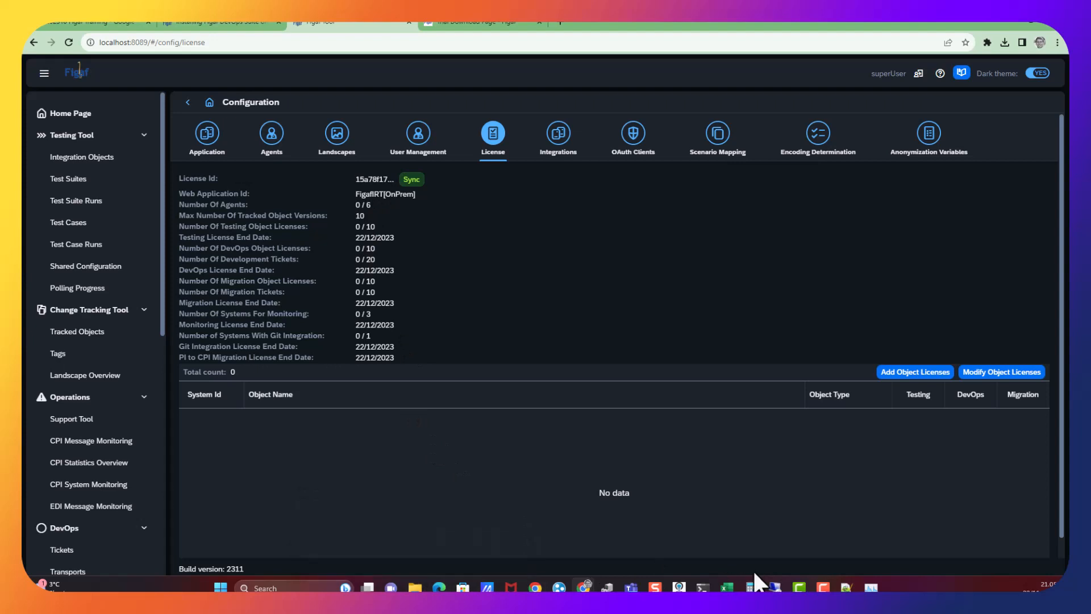
- Bring the Figaf server's Command Prompt window to the front to view its log
{"action": "mouse_move", "coordinate": [703, 587]}
{"action": "left_click", "coordinate": [745, 546]}
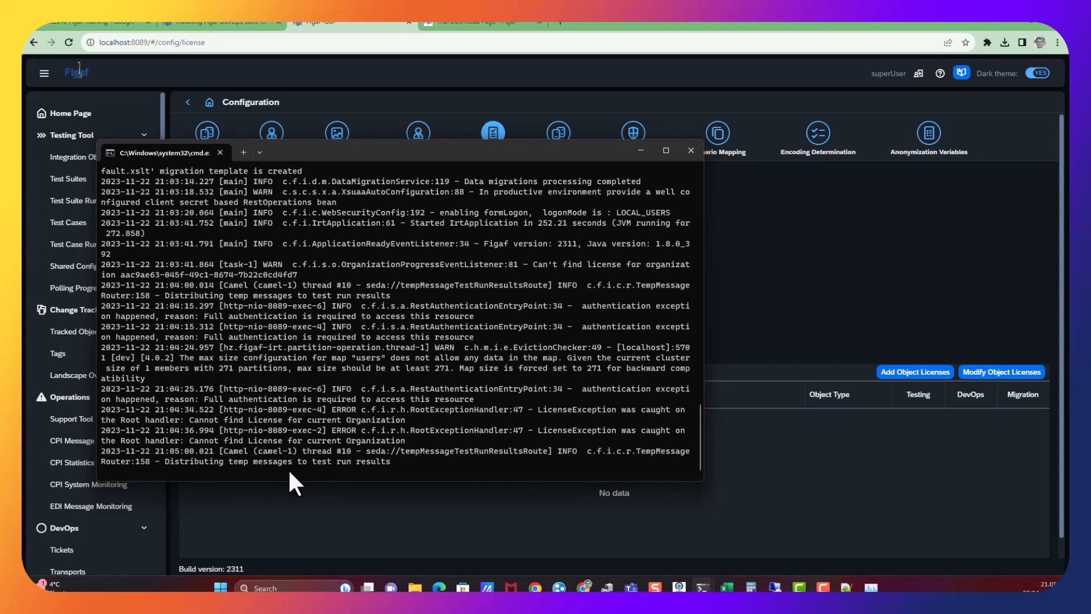
- In the figafdemo Explorer window, navigate from C: through Users and the profile folder to FigafIRT
{"action": "mouse_move", "coordinate": [414, 587]}
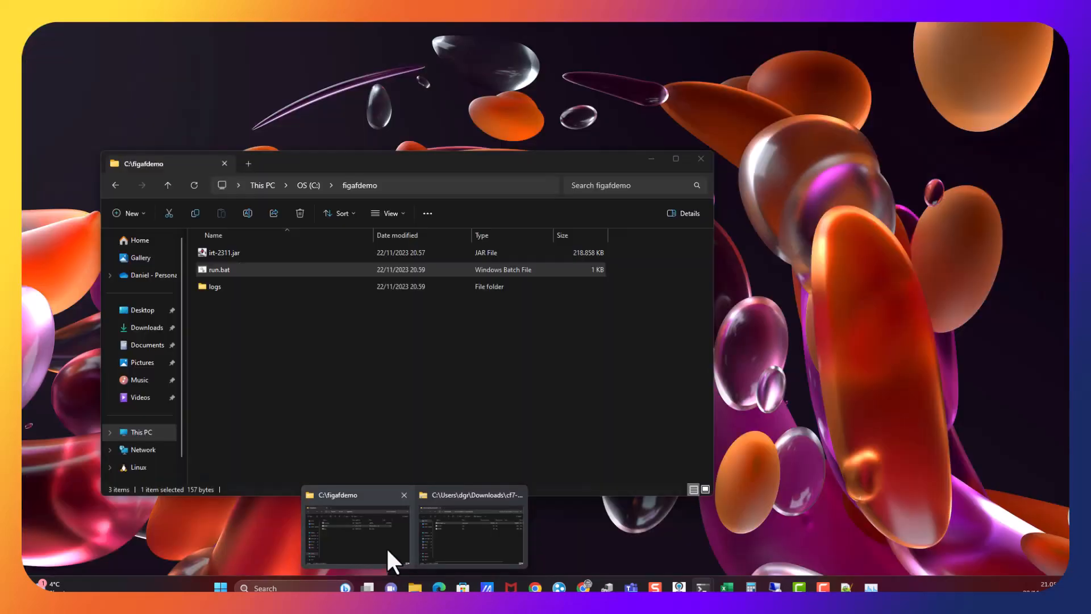
{"action": "left_click", "coordinate": [387, 550]}
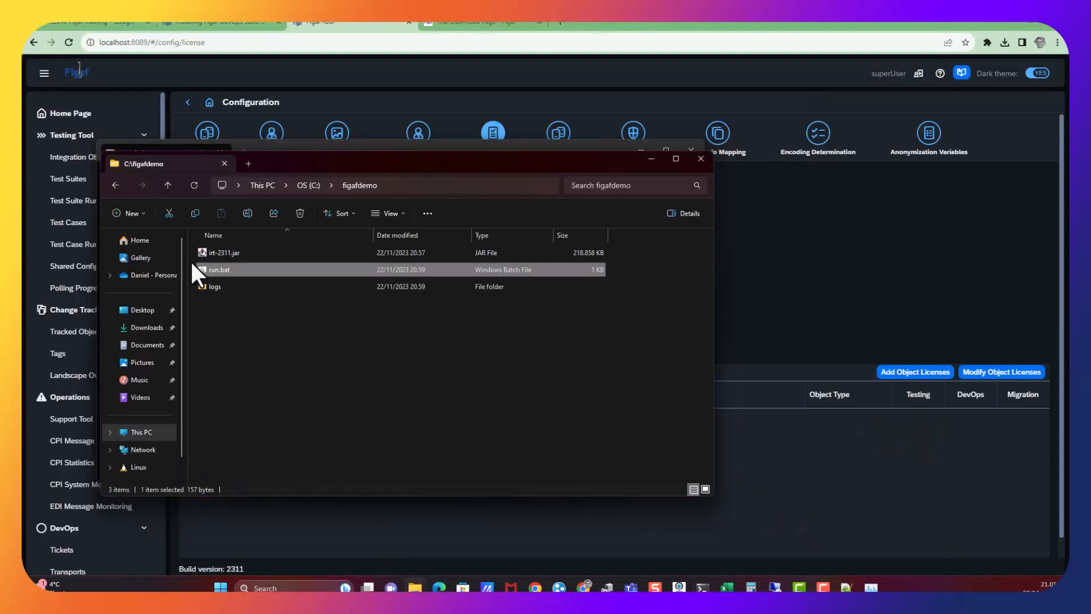
{"action": "left_click", "coordinate": [305, 185]}
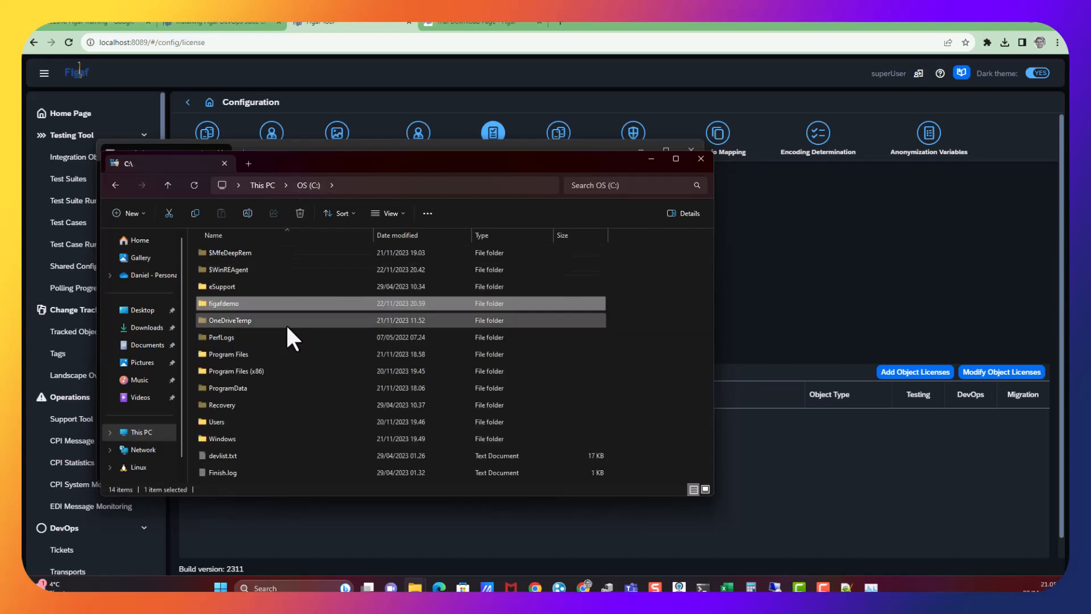
{"action": "double_click", "coordinate": [255, 415]}
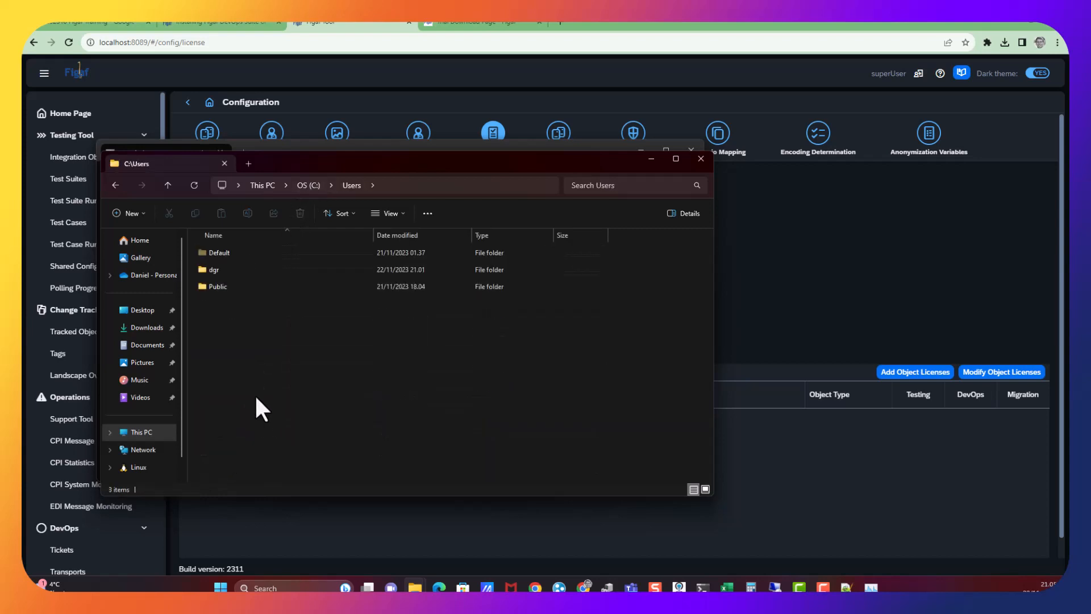
{"action": "left_click", "coordinate": [240, 271]}
{"action": "double_click", "coordinate": [240, 270]}
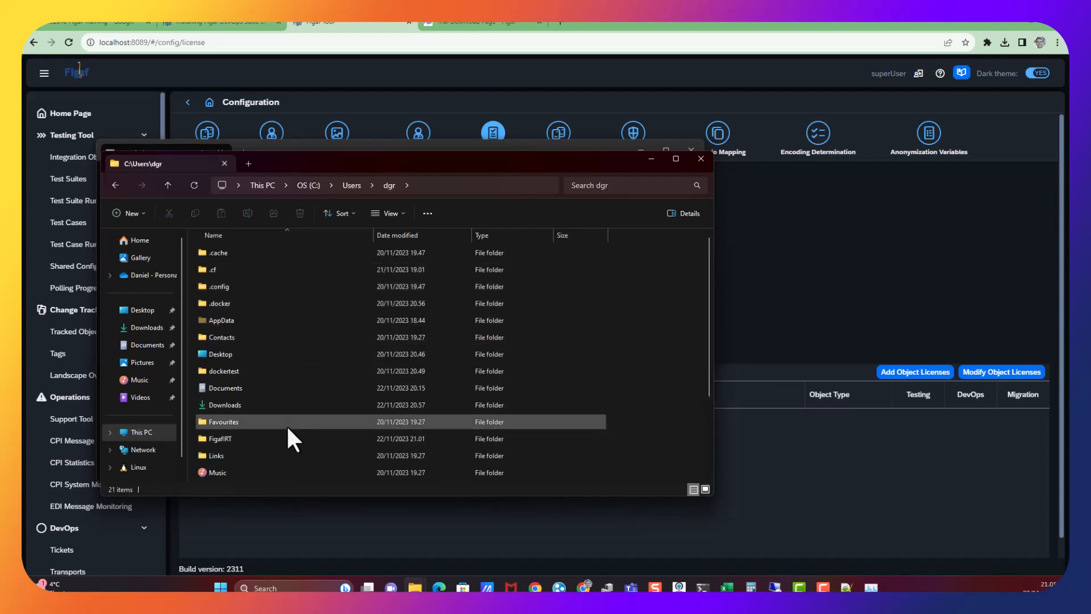
{"action": "left_click", "coordinate": [261, 437]}
{"action": "double_click", "coordinate": [261, 438]}
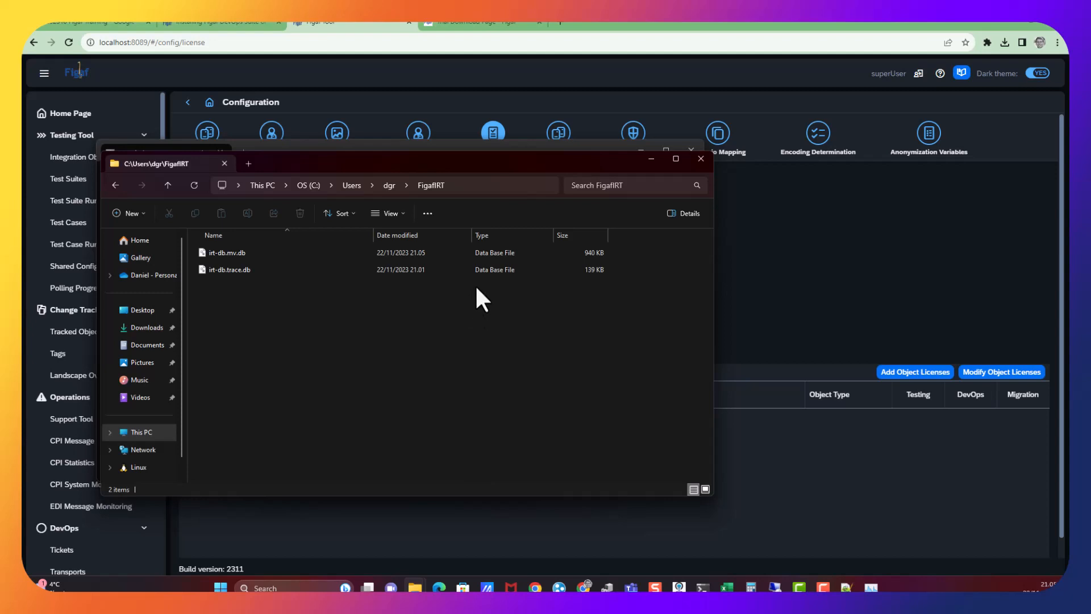
- Stop the Figaf server with Ctrl+C, answering y to terminate the batch job
{"action": "left_click_drag", "start_coordinate": [444, 162], "coordinate": [704, 224]}
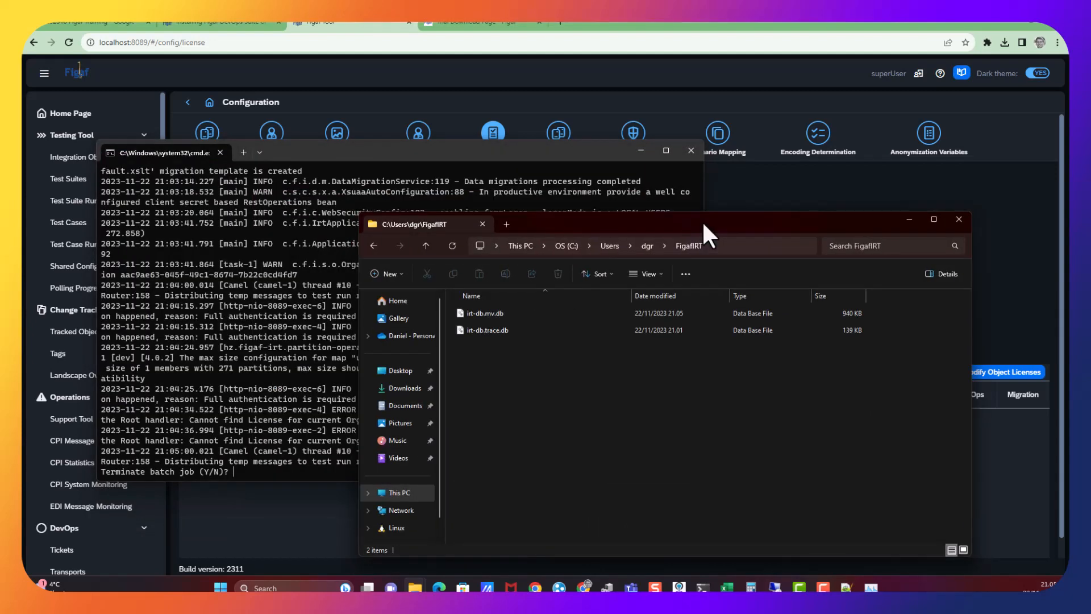
{"action": "left_click", "coordinate": [310, 253]}
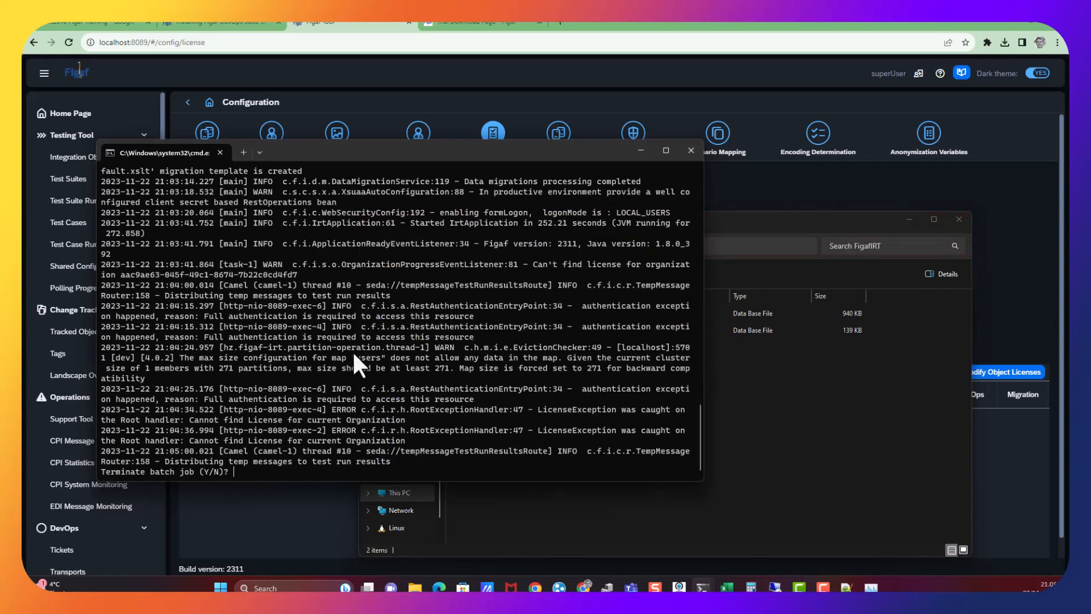
{"action": "key", "text": "ctrl+c"}
{"action": "type", "text": "y"}
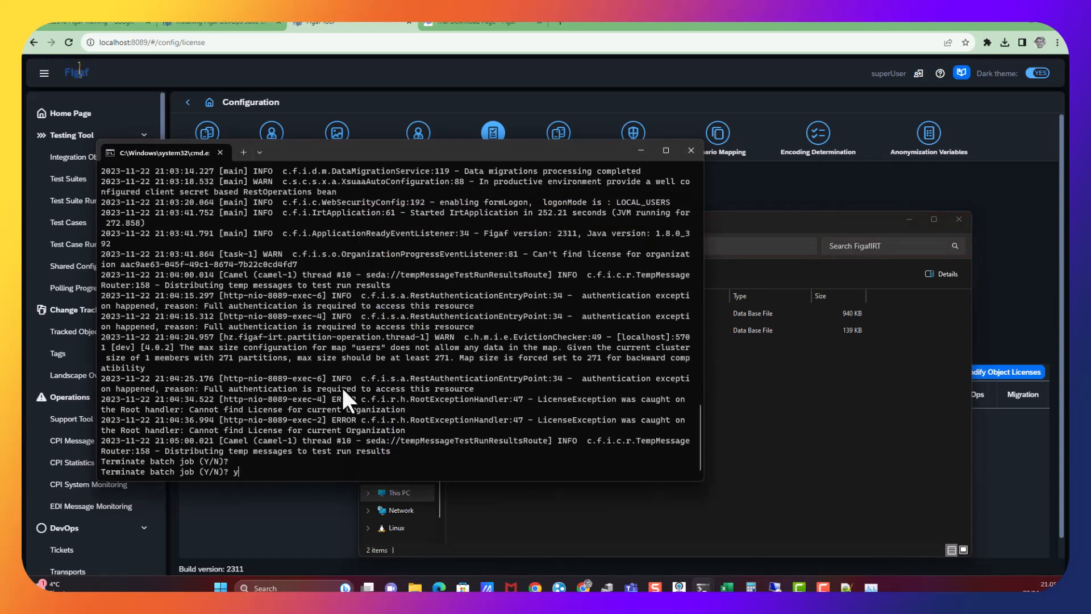
{"action": "key", "text": "Return"}
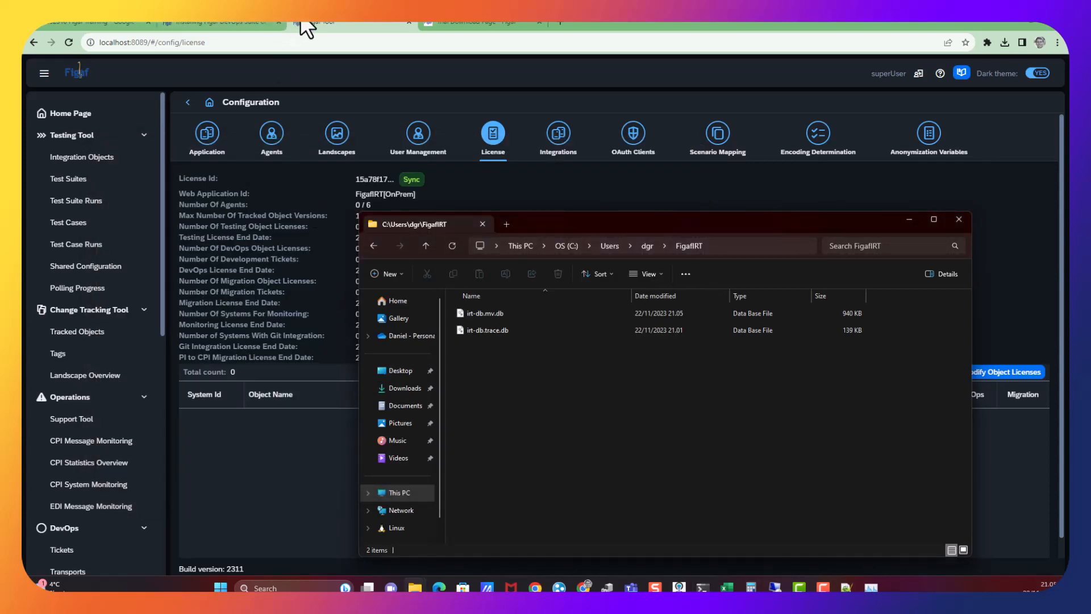
{"action": "left_click", "coordinate": [69, 17]}
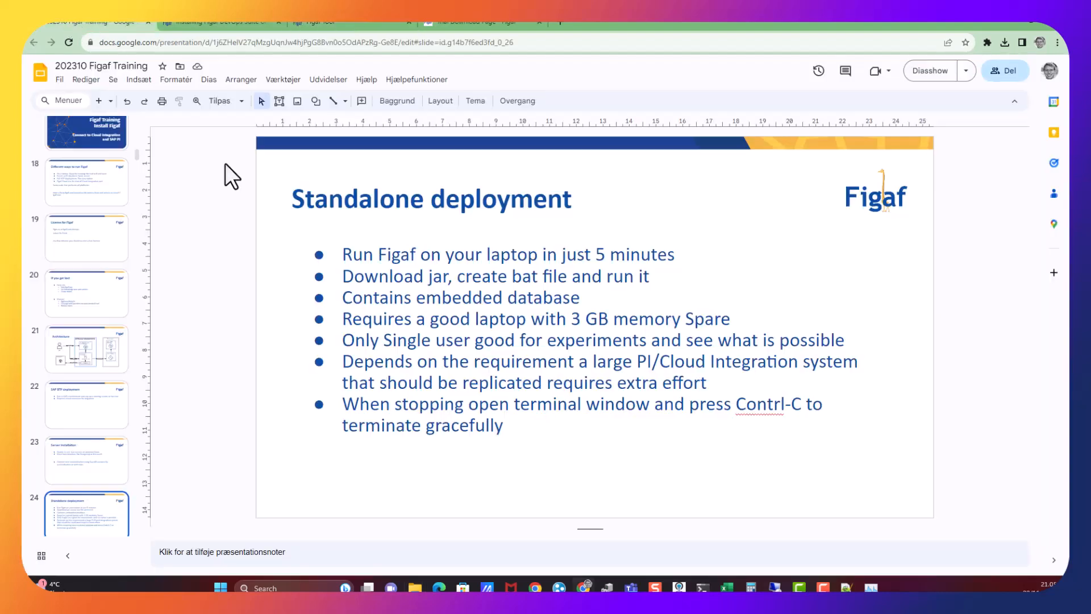
- Present the deck full screen through Production Environment and Figaf in Docker, then exit and restart it
{"action": "left_click", "coordinate": [909, 71]}
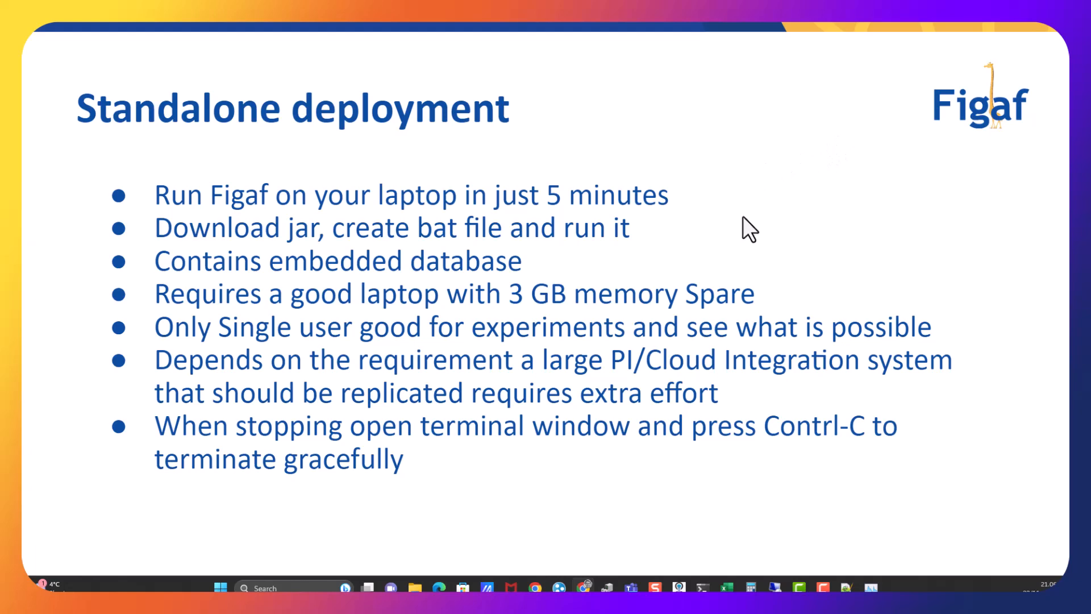
{"action": "key", "text": "Right"}
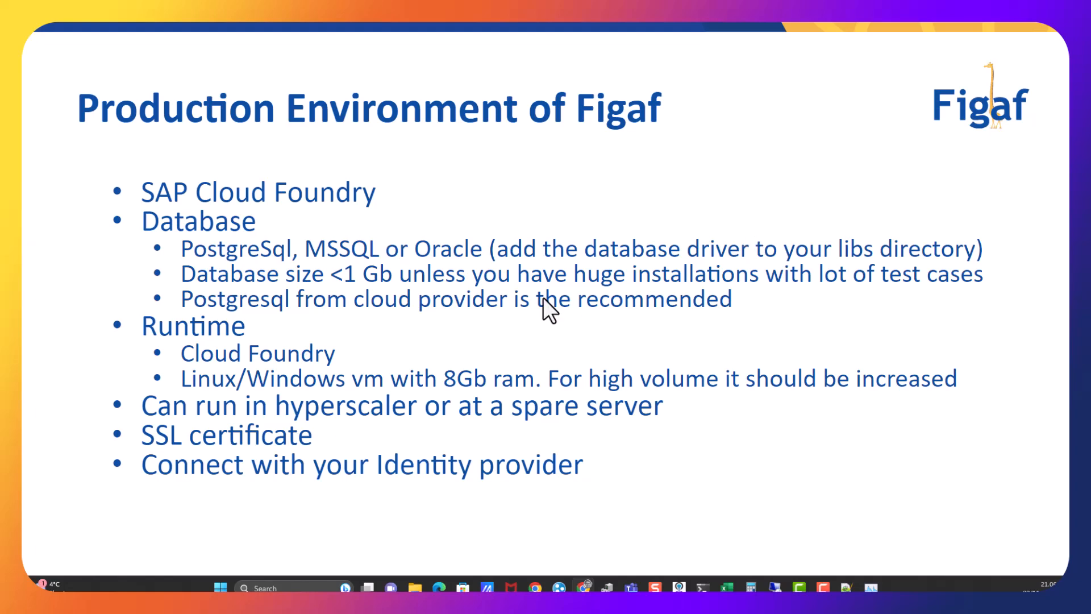
{"action": "key", "text": "Right"}
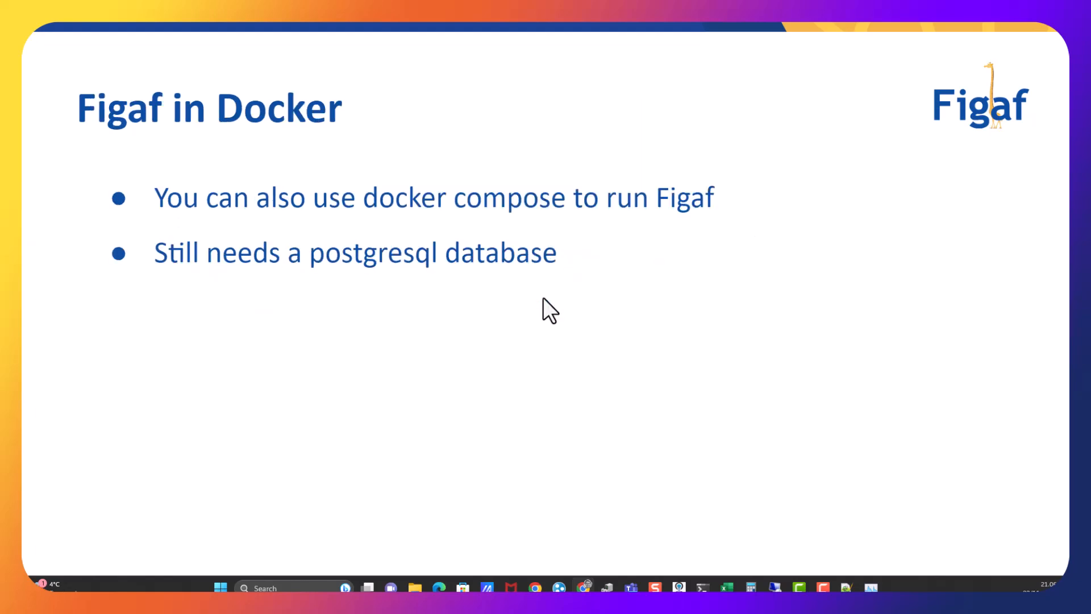
{"action": "key", "text": "Right"}
{"action": "key", "text": "Left"}
{"action": "key", "text": "Left"}
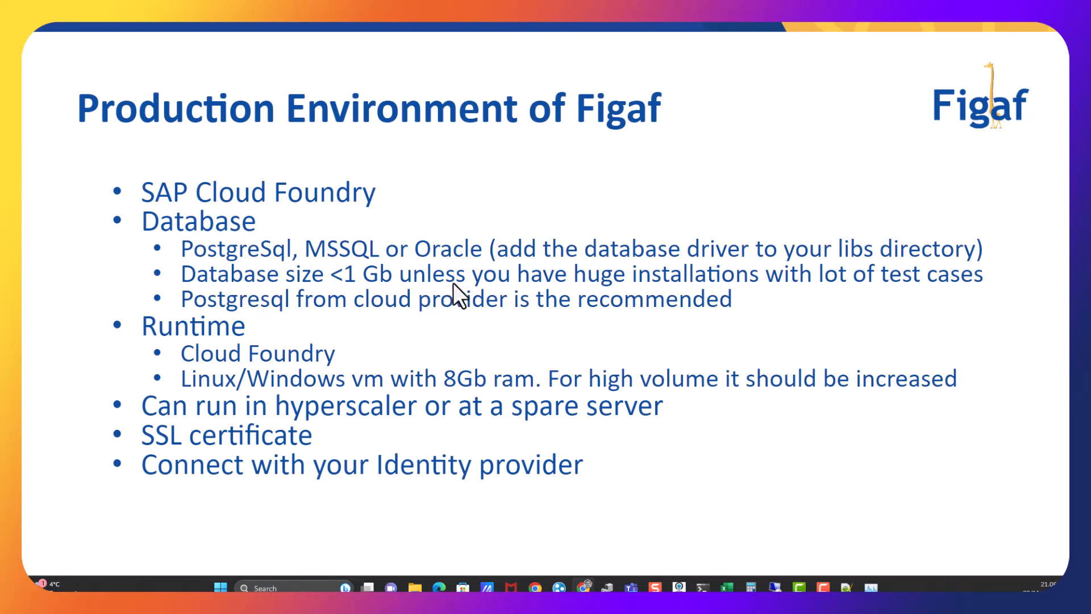
{"action": "key", "text": "Escape"}
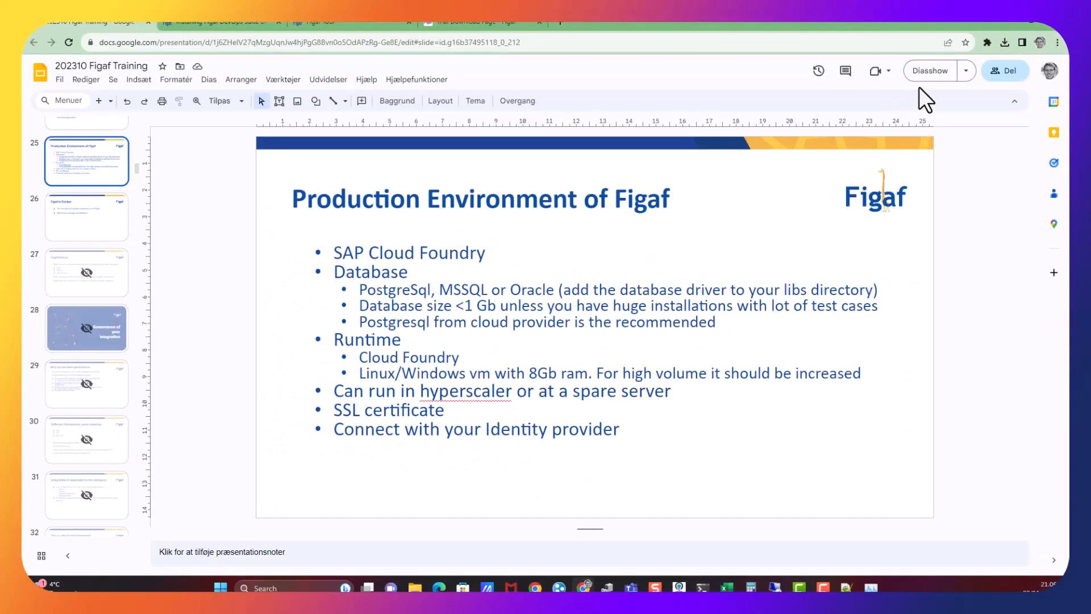
{"action": "left_click", "coordinate": [921, 71]}
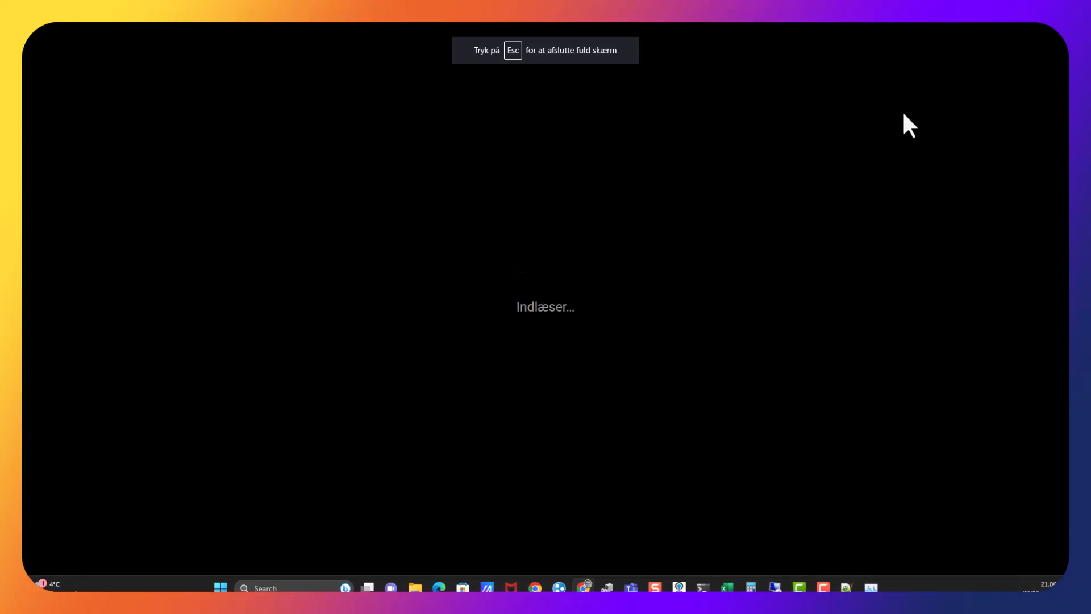
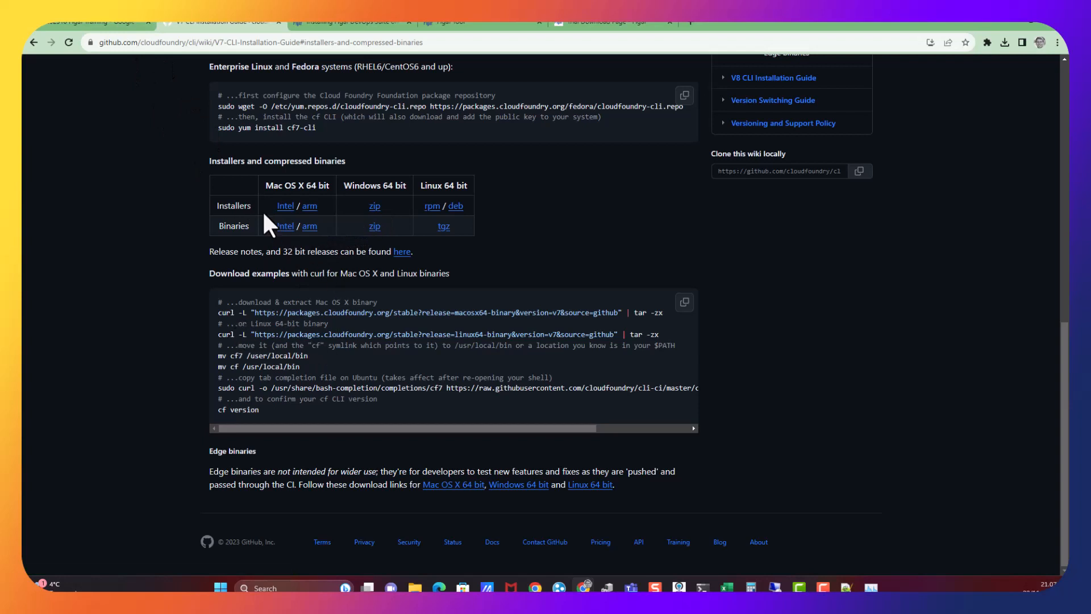
- Go back to the Figaf deploy article, then open the figafpartner subaccount's BTP Cockpit overview in a new tab
{"action": "left_click", "coordinate": [32, 42]}
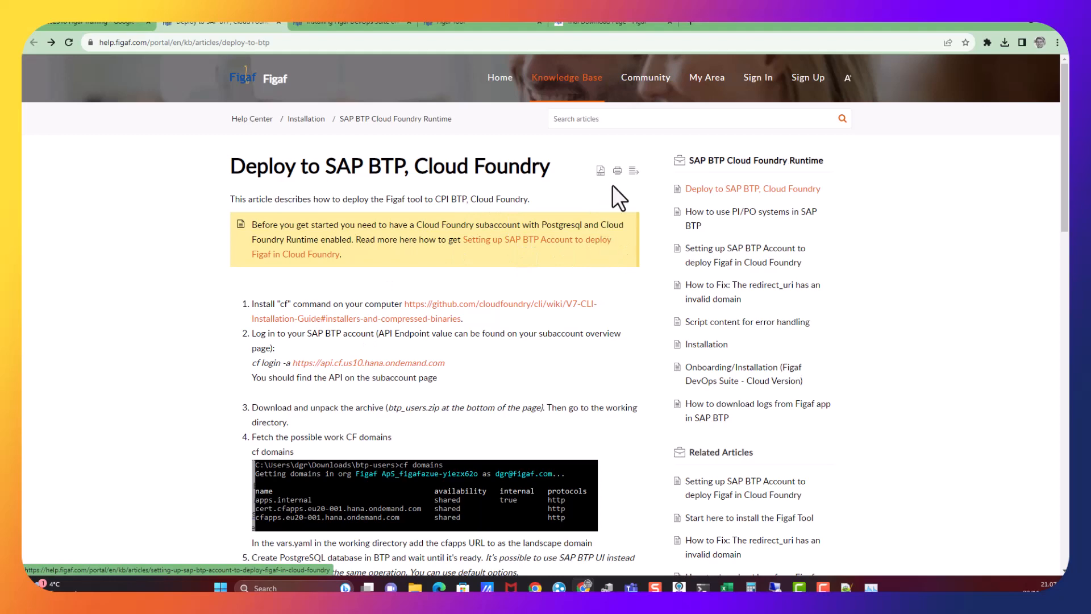
{"action": "left_click", "coordinate": [698, 23]}
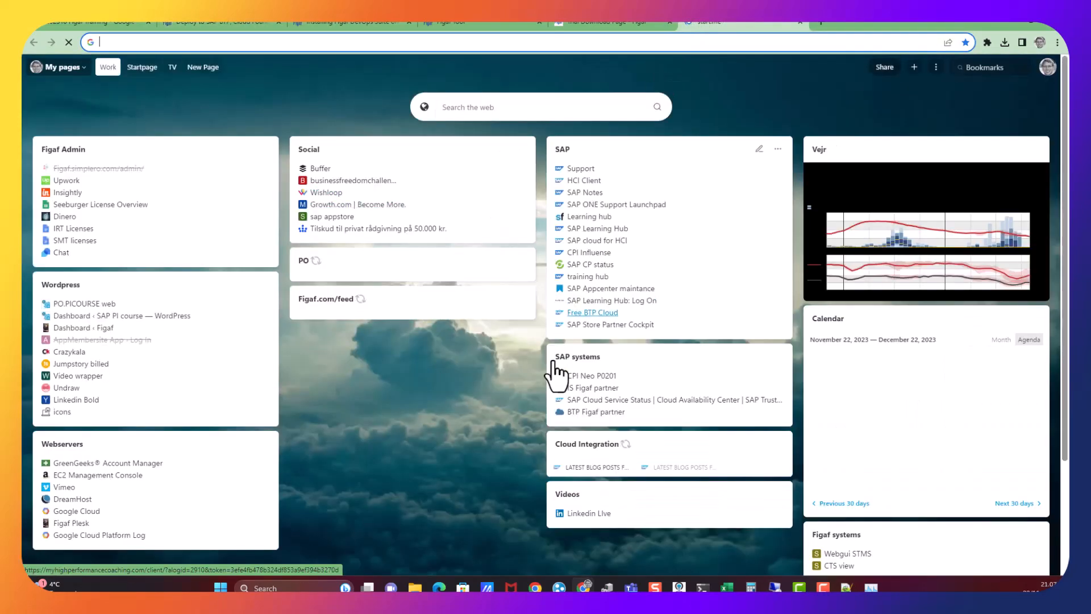
{"action": "left_click", "coordinate": [592, 411]}
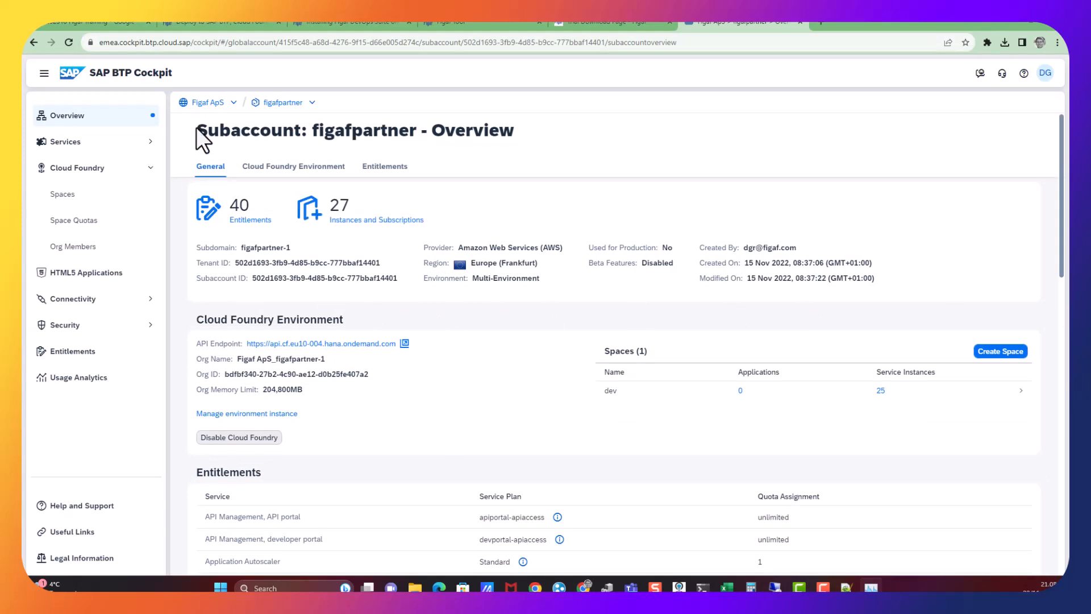
- Switch to the figafazure subaccount and show its Entitlements
{"action": "left_click", "coordinate": [303, 103]}
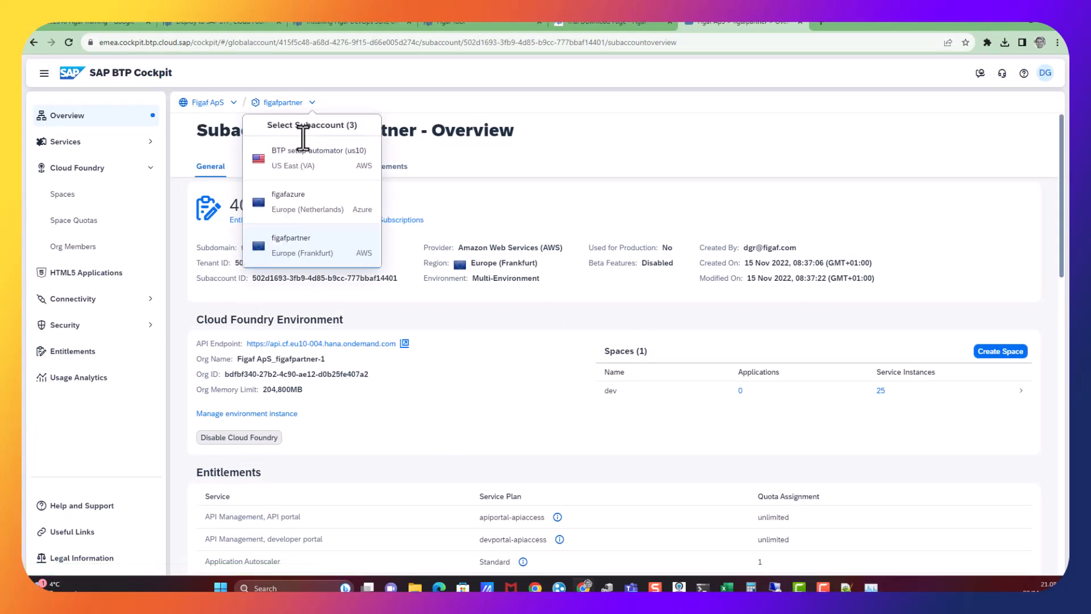
{"action": "left_click", "coordinate": [305, 216]}
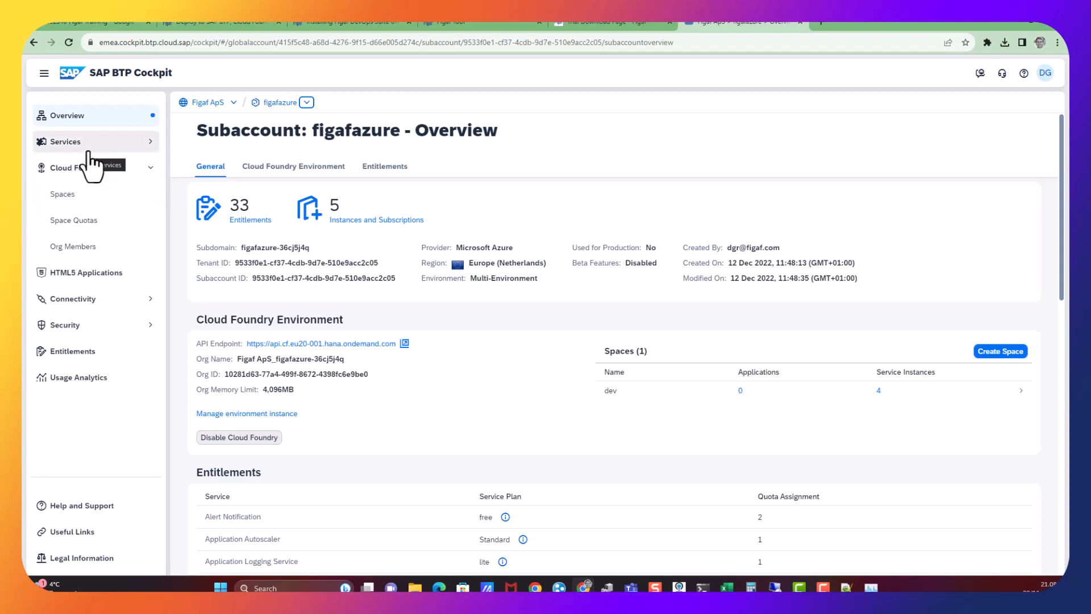
{"action": "left_click", "coordinate": [76, 358]}
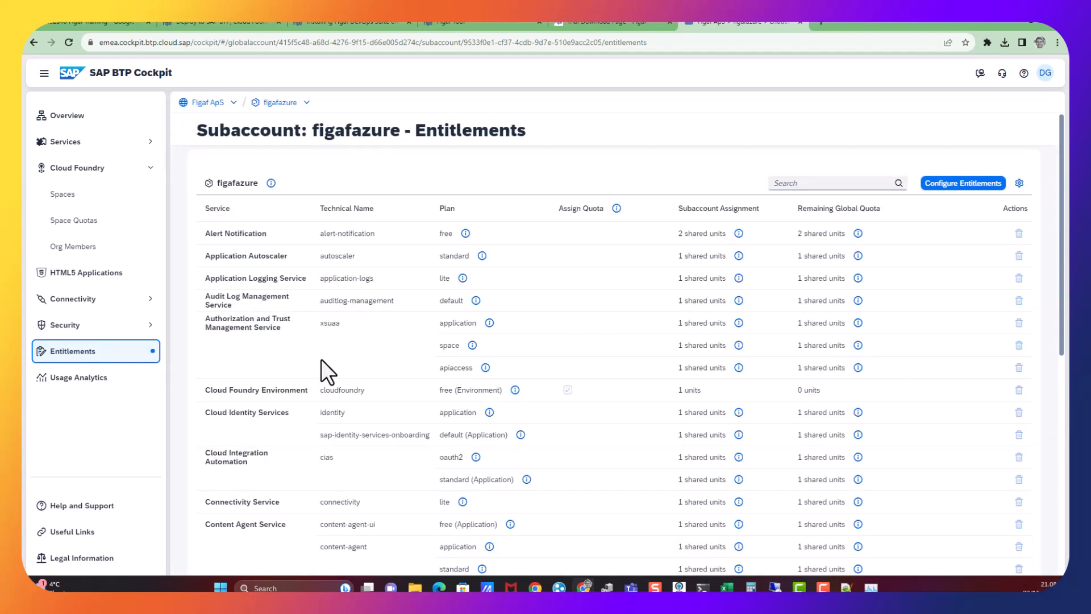
- Review the cloudfoundry and postgresql-db entitlement rows, then put the entitlements into edit mode
{"action": "double_click", "coordinate": [334, 390]}
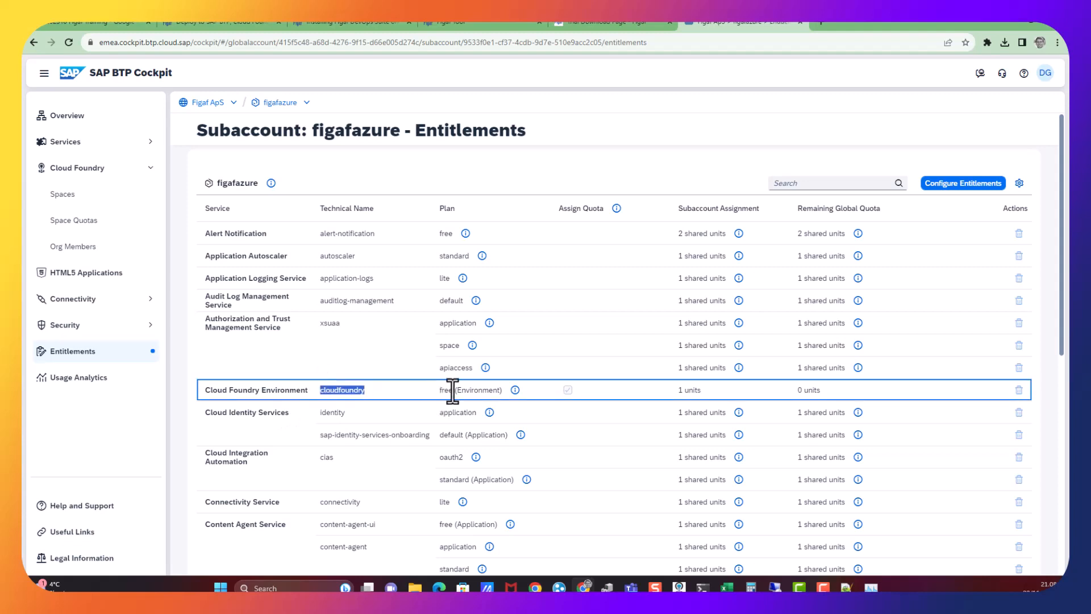
{"action": "scroll", "coordinate": [453, 391], "scroll_direction": "down", "scroll_amount": 5}
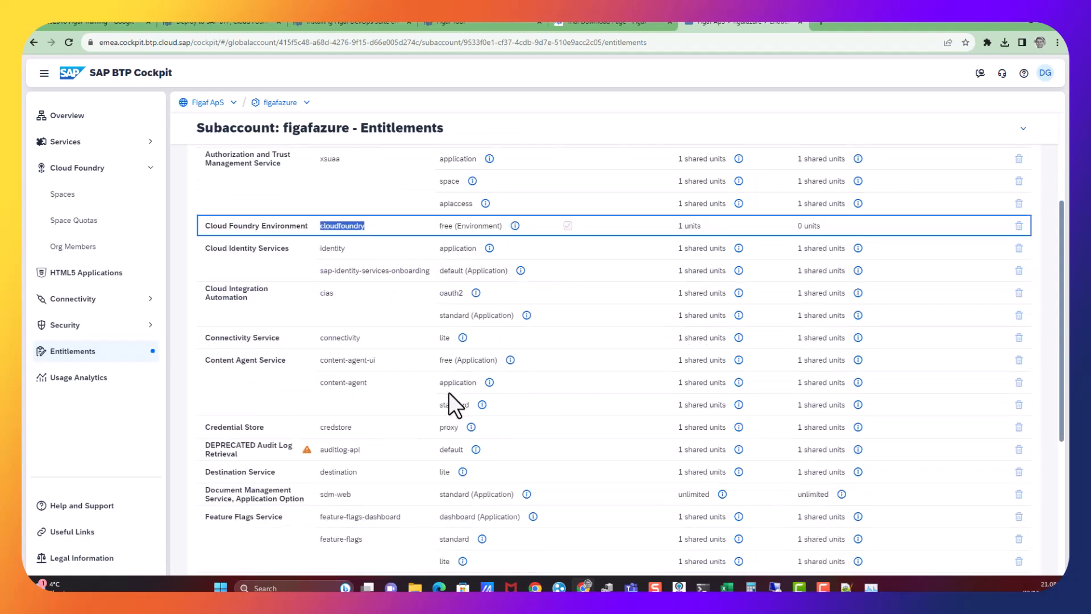
{"action": "scroll", "coordinate": [455, 405], "scroll_direction": "up", "scroll_amount": 2}
{"action": "scroll", "coordinate": [454, 405], "scroll_direction": "down", "scroll_amount": 4}
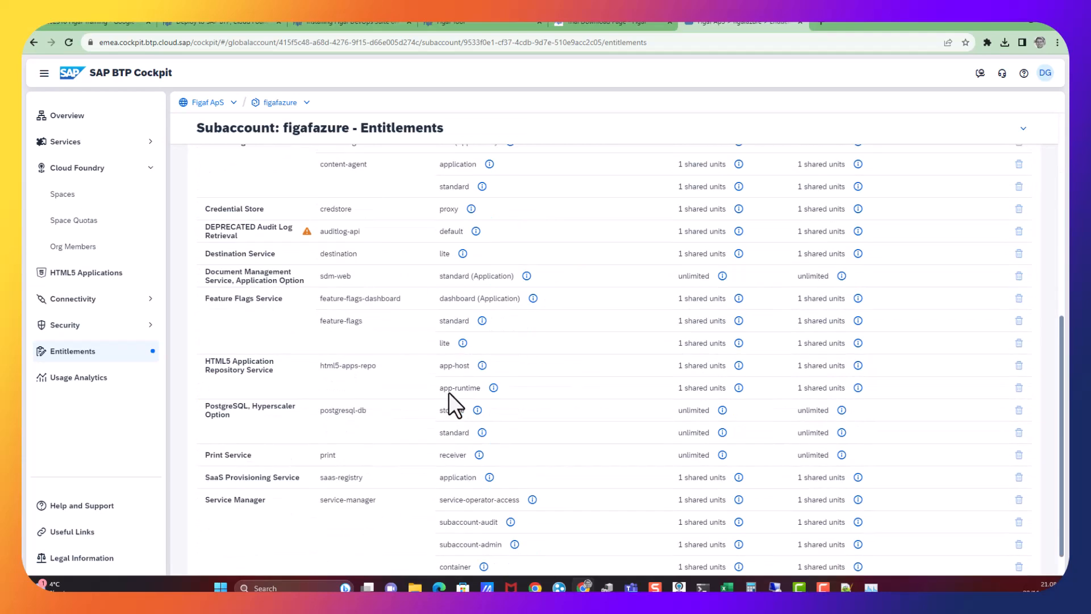
{"action": "left_click", "coordinate": [319, 412]}
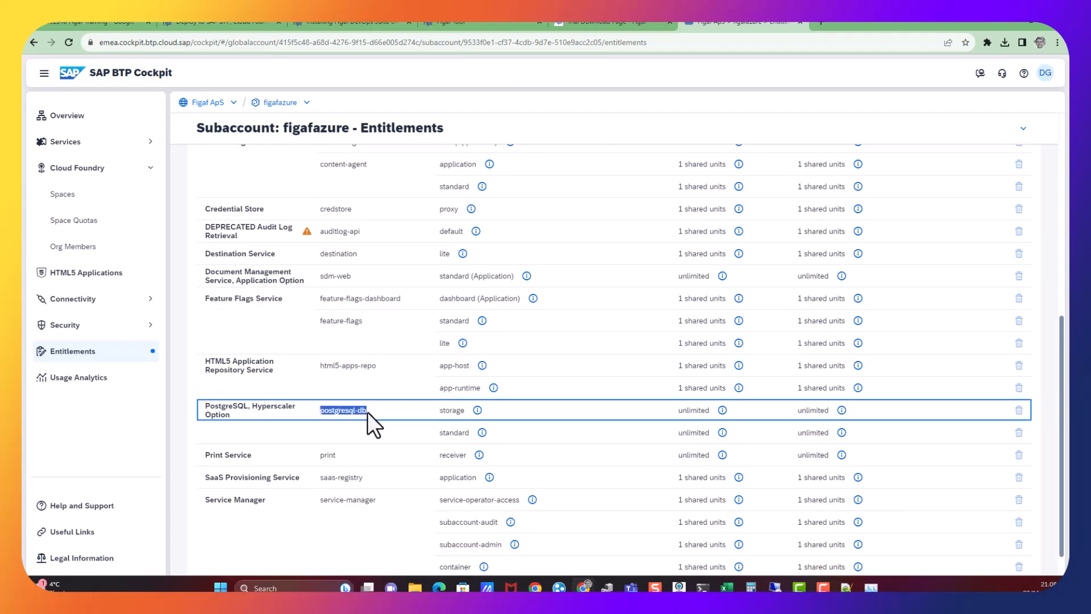
{"action": "scroll", "coordinate": [805, 213], "scroll_direction": "up", "scroll_amount": 8}
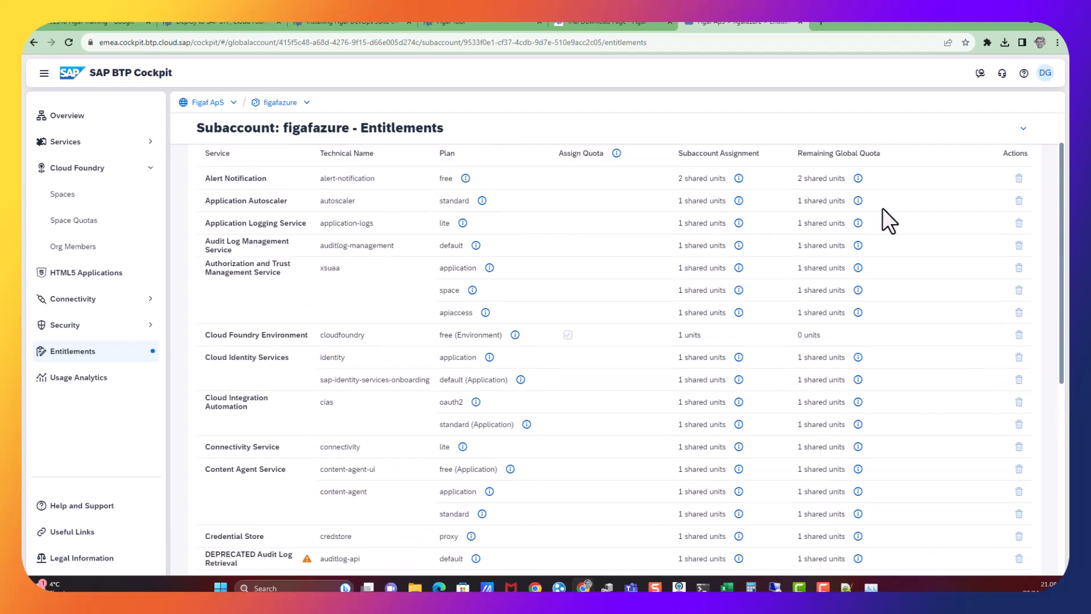
{"action": "left_click", "coordinate": [945, 184]}
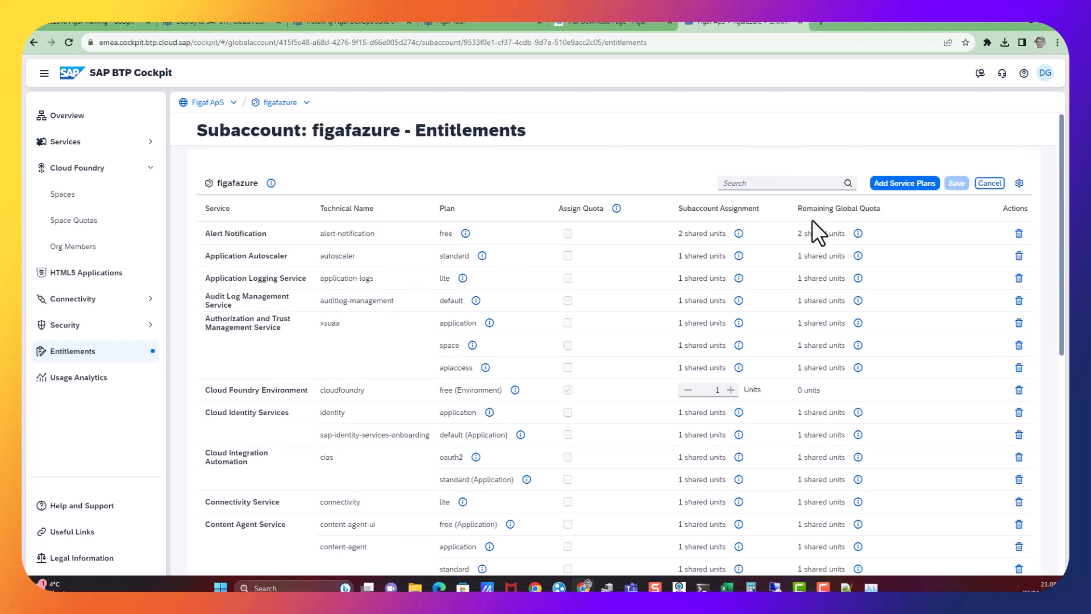
- Browse the Cloud Foundry Environment service plan without adding it, then return to the Figaf ApS global account
{"action": "left_click", "coordinate": [916, 184]}
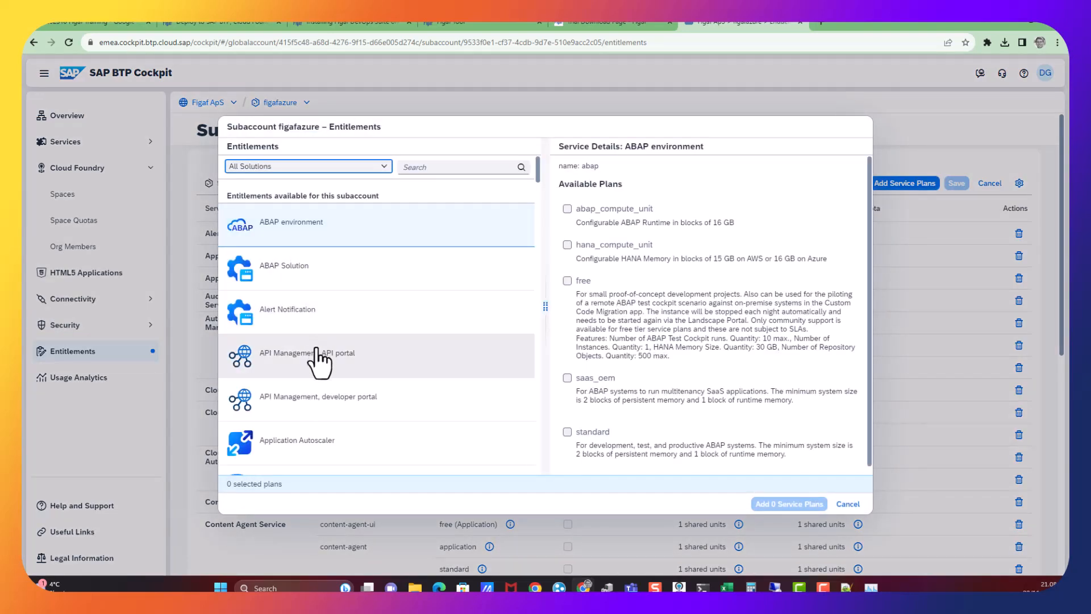
{"action": "scroll", "coordinate": [327, 375], "scroll_direction": "down", "scroll_amount": 5}
{"action": "scroll", "coordinate": [329, 383], "scroll_direction": "down", "scroll_amount": 3}
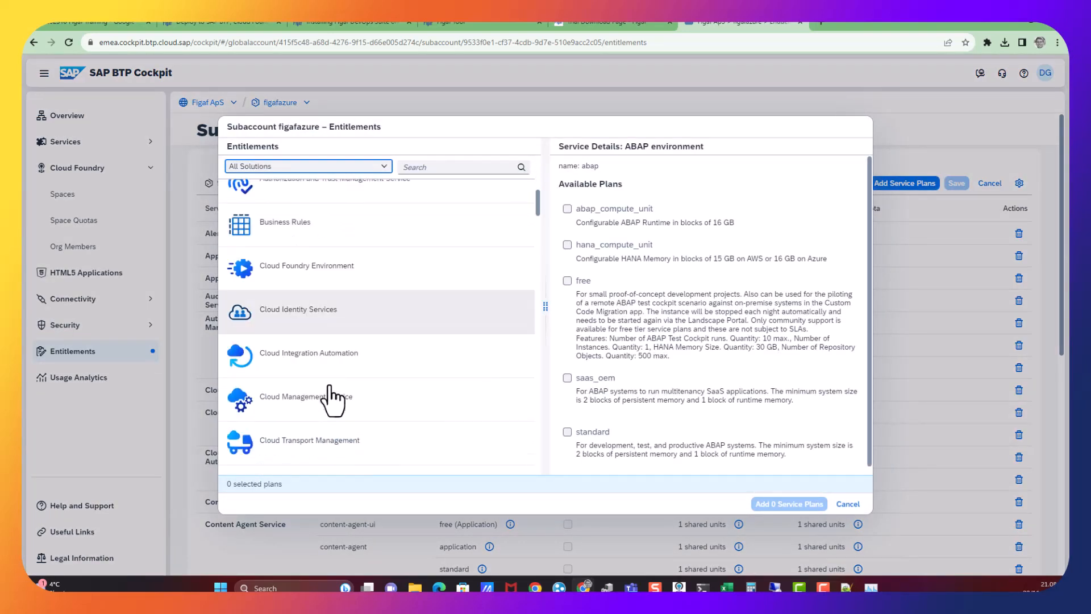
{"action": "left_click", "coordinate": [423, 280]}
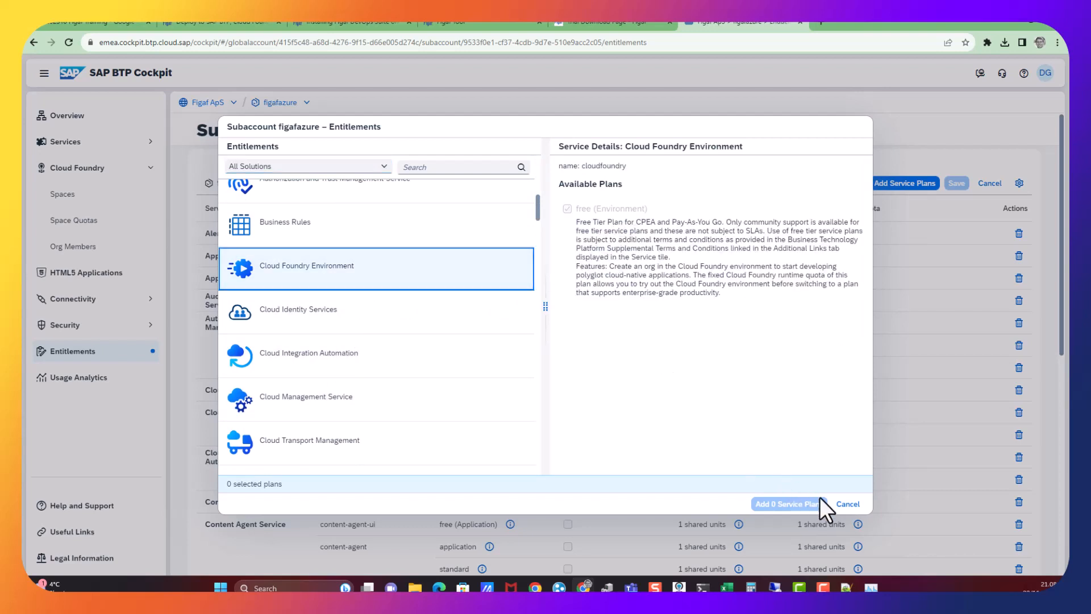
{"action": "left_click", "coordinate": [849, 504]}
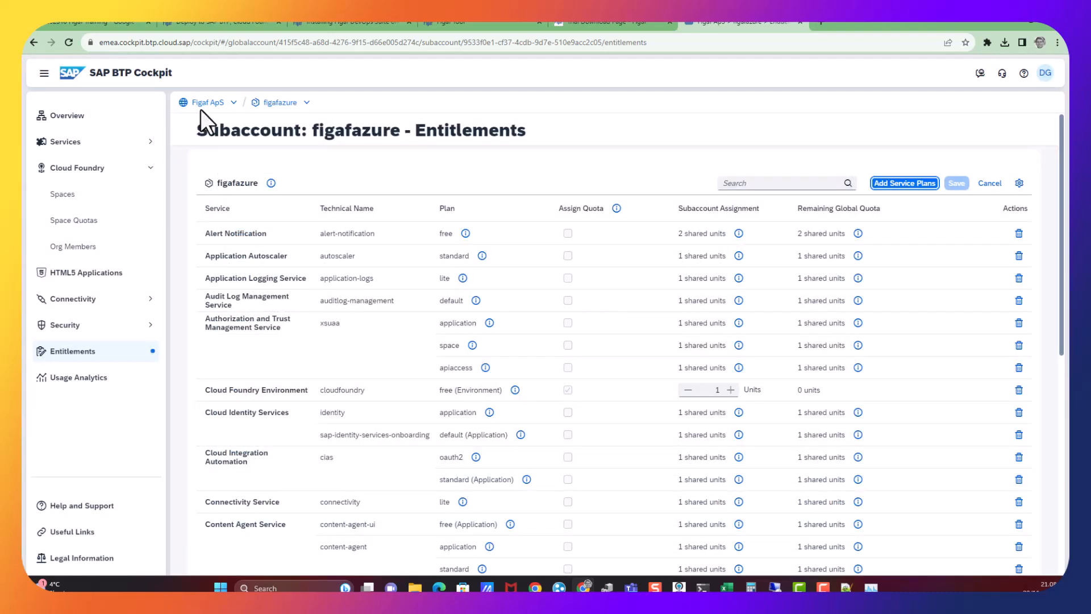
{"action": "left_click", "coordinate": [208, 104]}
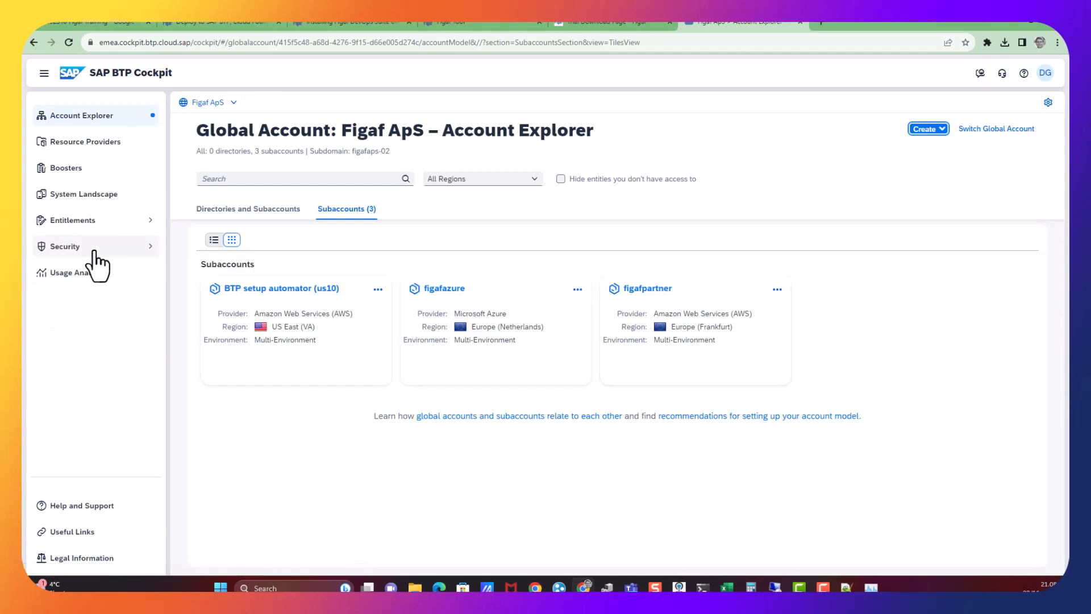
- Open the global account's Service Assignments with Service Overview selected
{"action": "left_click", "coordinate": [105, 226]}
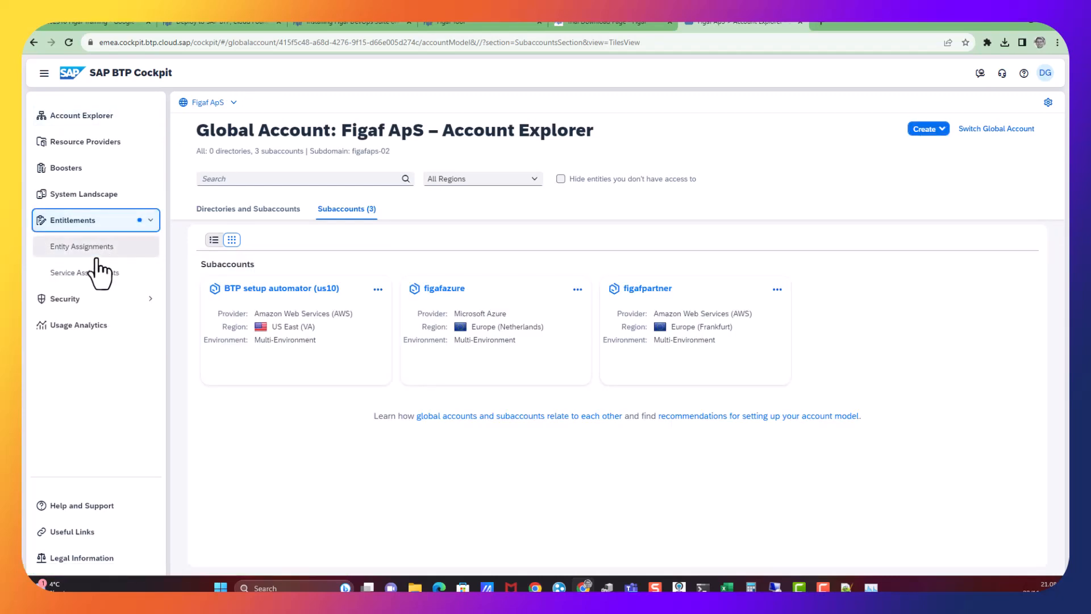
{"action": "left_click", "coordinate": [100, 249]}
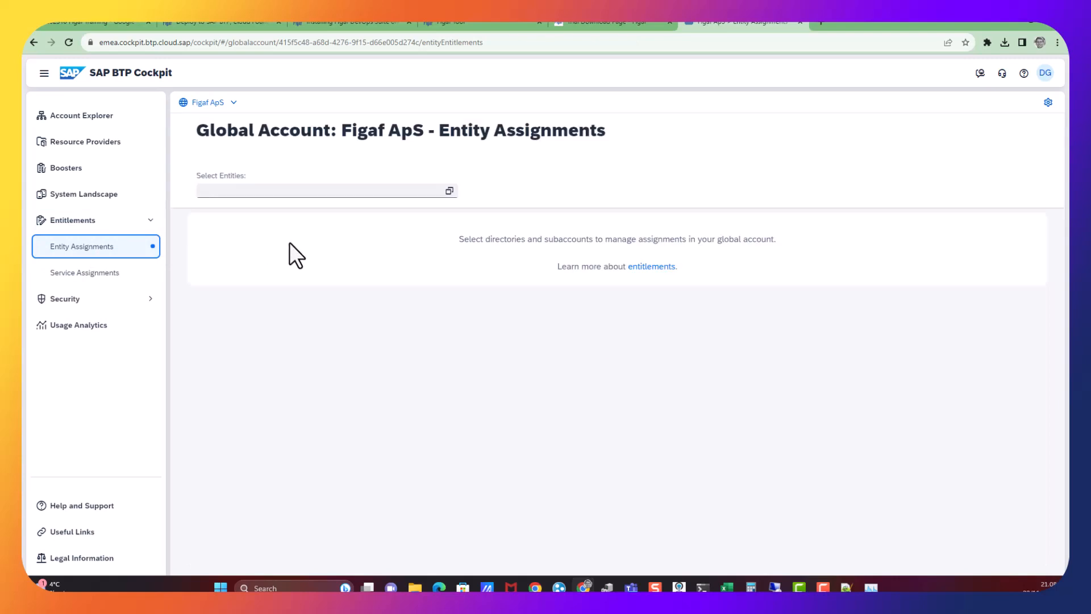
{"action": "left_click", "coordinate": [94, 272]}
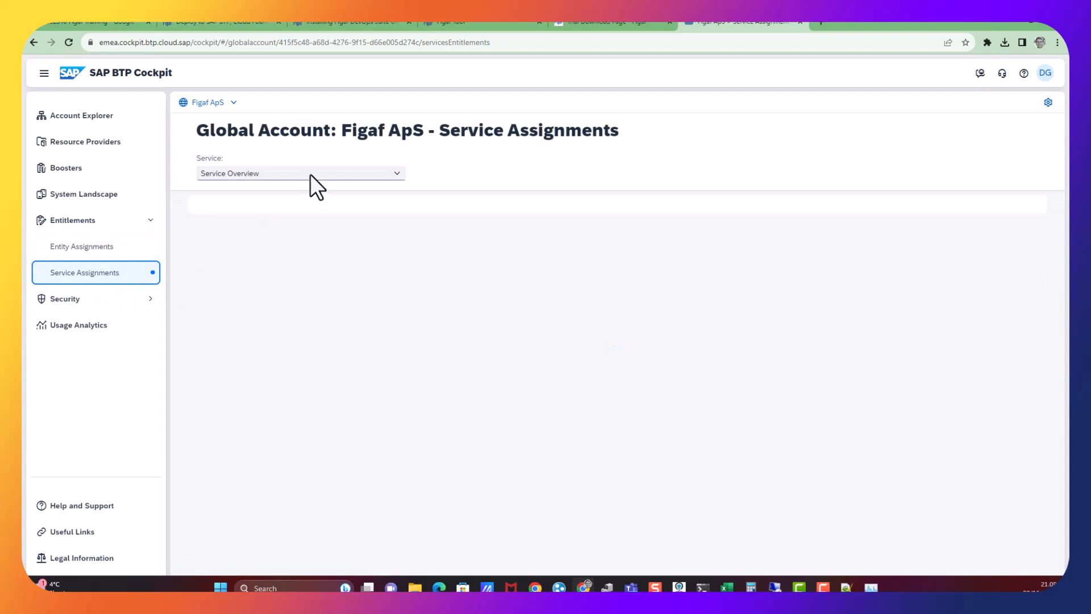
{"action": "left_click", "coordinate": [381, 172]}
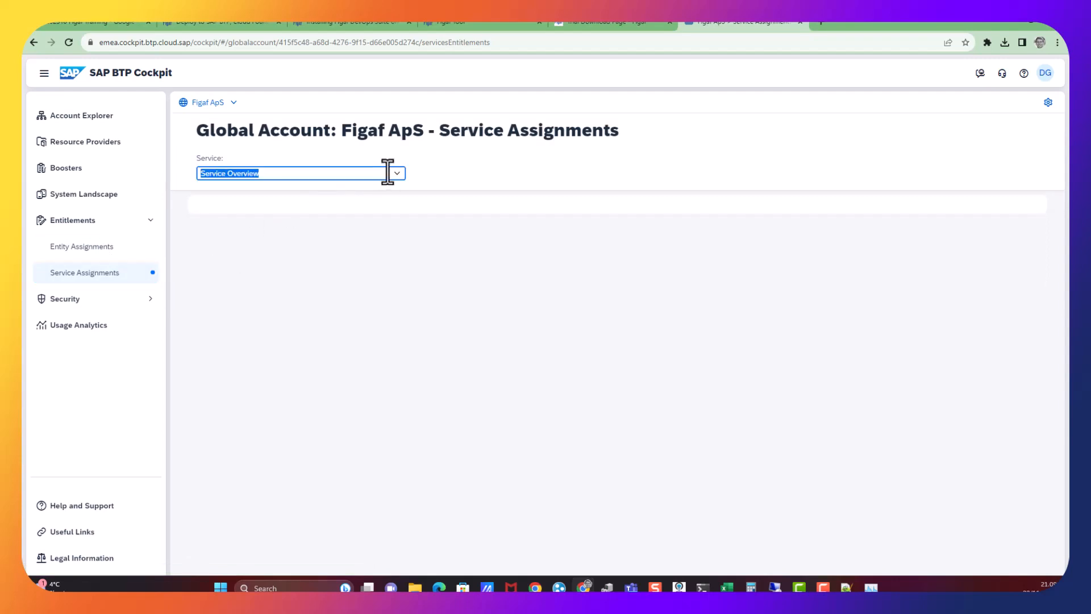
{"action": "left_click", "coordinate": [396, 175]}
{"action": "left_click", "coordinate": [397, 175]}
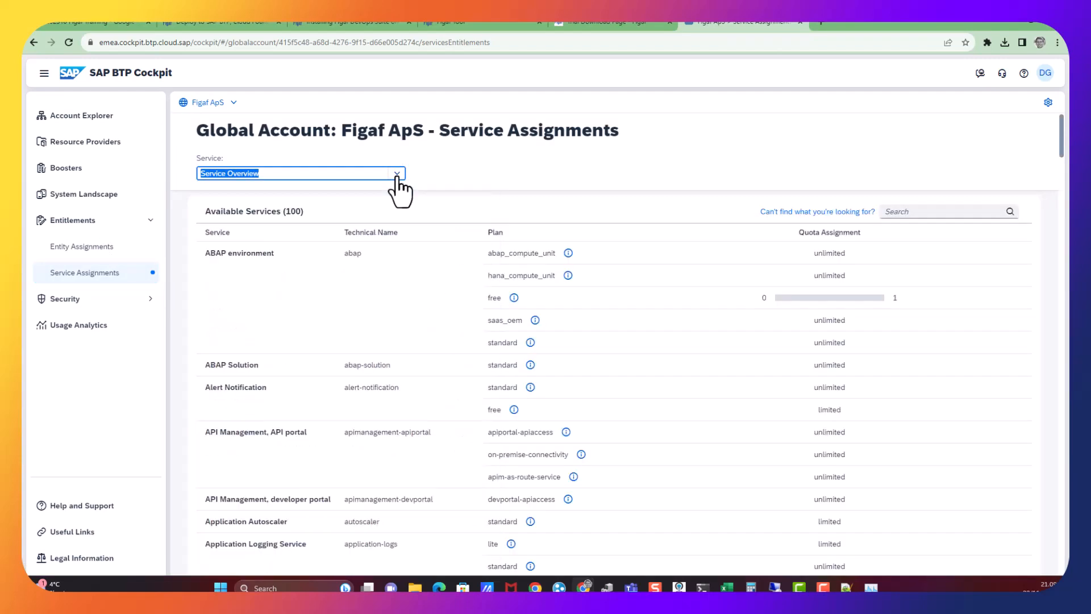
{"action": "left_click", "coordinate": [449, 169]}
- Scroll through the service assignments table, then go to Entity Assignments
{"action": "scroll", "coordinate": [274, 405], "scroll_direction": "down", "scroll_amount": 15}
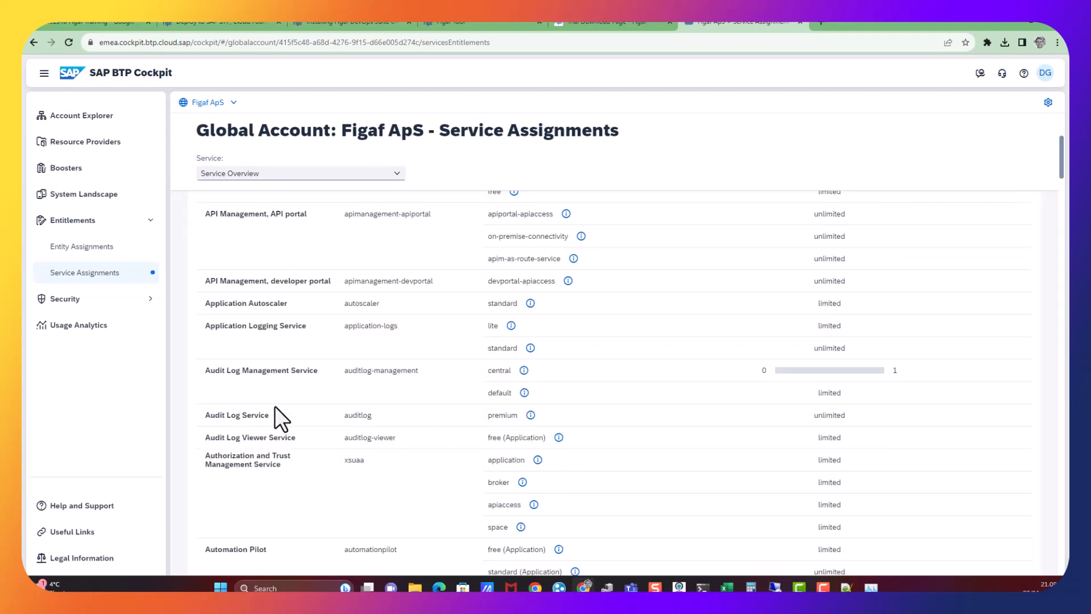
{"action": "scroll", "coordinate": [272, 400], "scroll_direction": "down", "scroll_amount": 15}
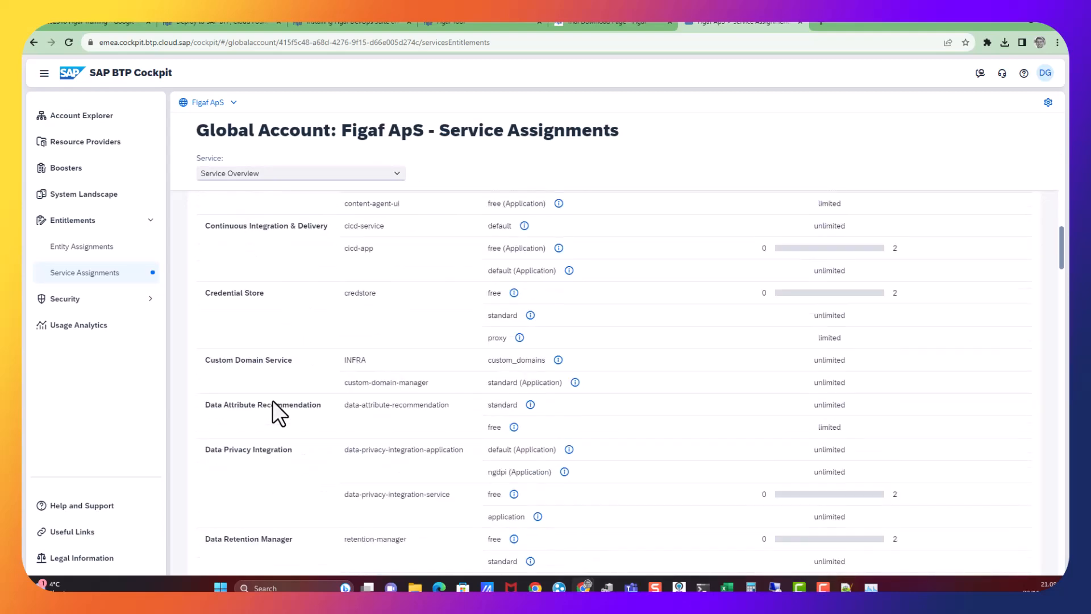
{"action": "scroll", "coordinate": [272, 400], "scroll_direction": "down", "scroll_amount": 15}
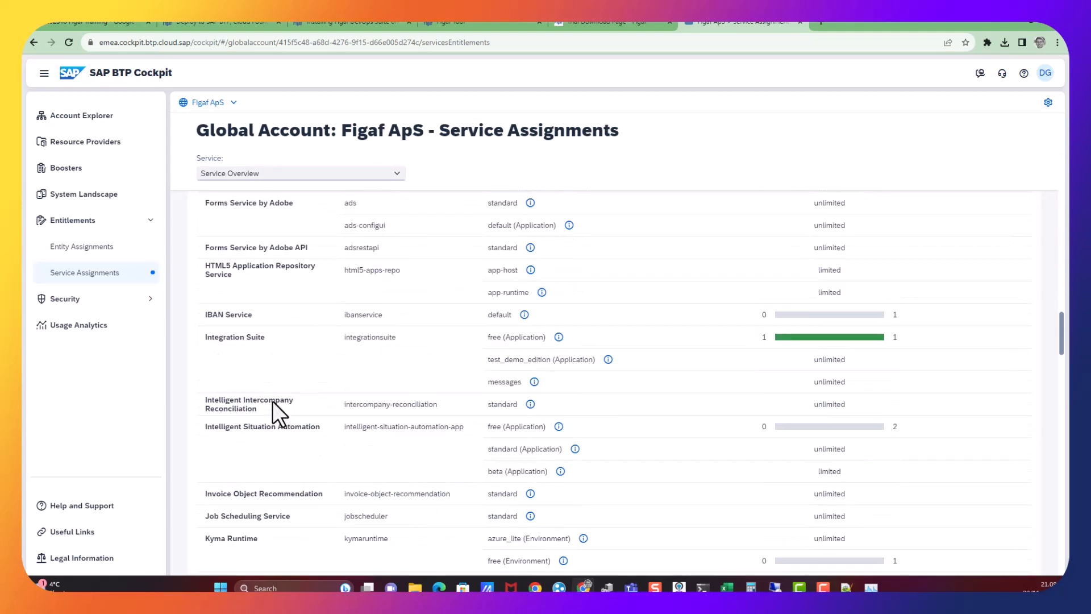
{"action": "scroll", "coordinate": [272, 400], "scroll_direction": "down", "scroll_amount": 5}
{"action": "scroll", "coordinate": [271, 400], "scroll_direction": "up", "scroll_amount": 2}
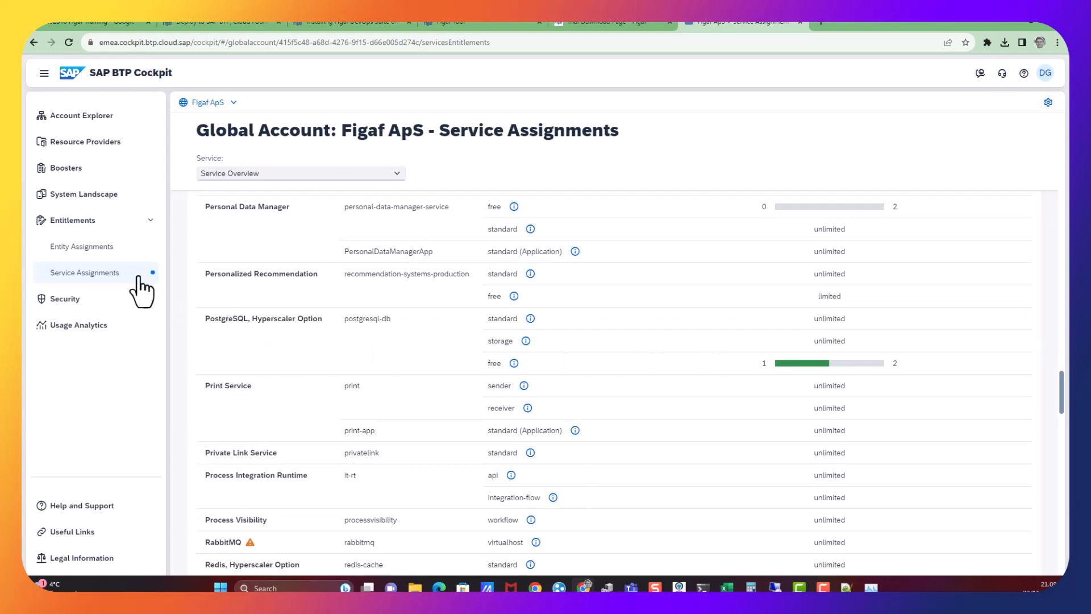
{"action": "left_click", "coordinate": [114, 248]}
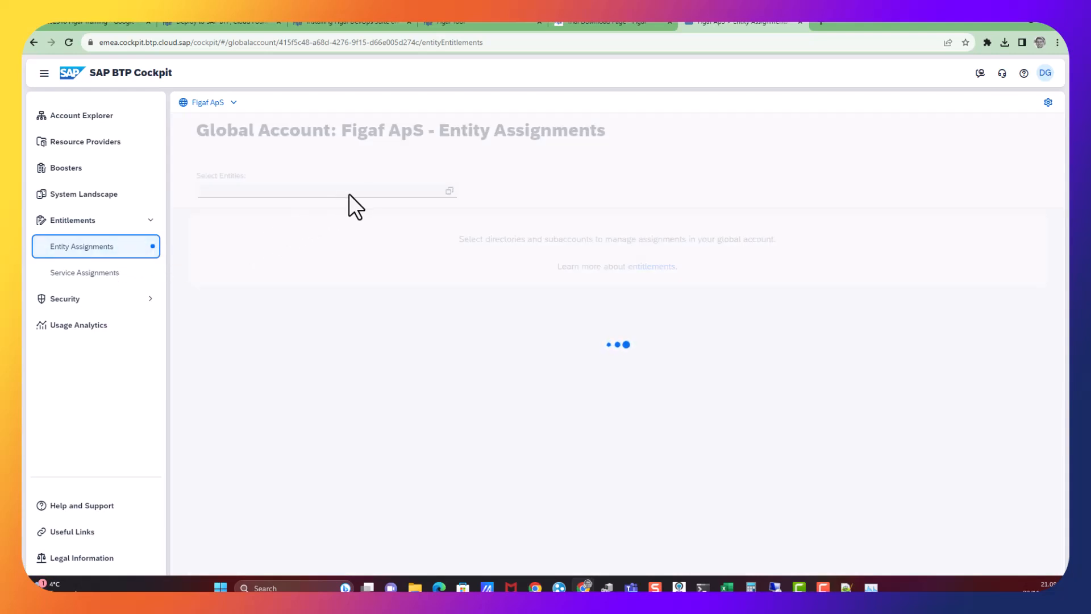
- Show entity assignments for the figafazure subaccount and review its entitlements
{"action": "left_click", "coordinate": [449, 190]}
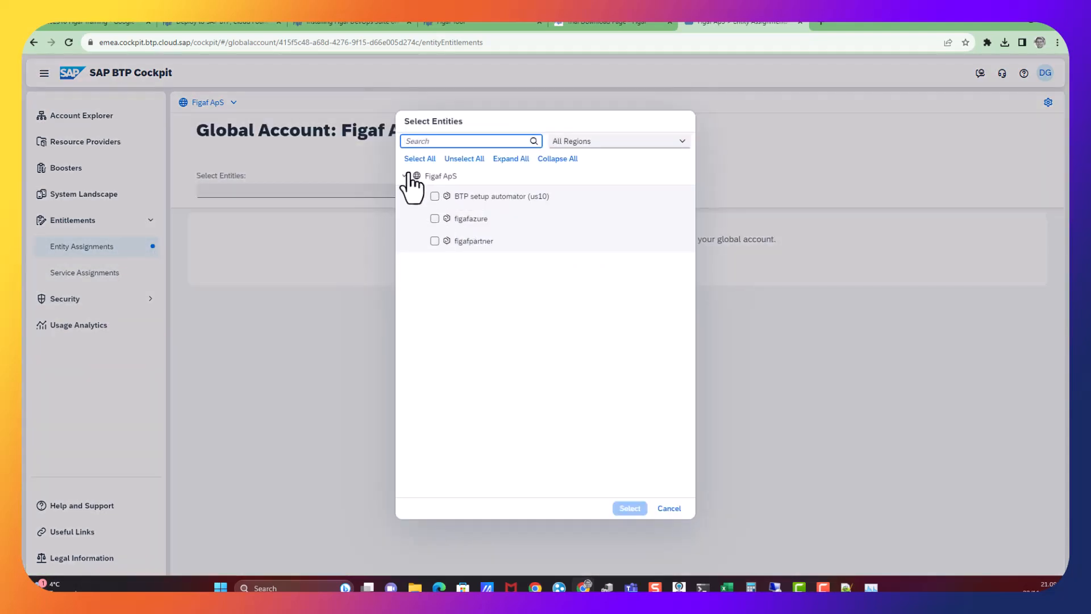
{"action": "left_click", "coordinate": [434, 218]}
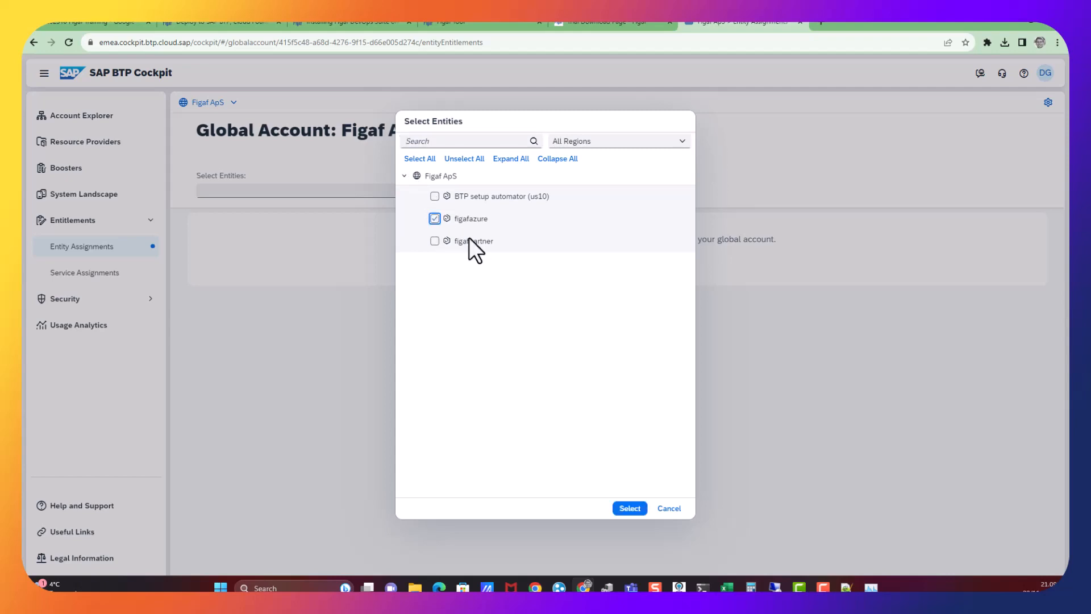
{"action": "left_click", "coordinate": [629, 508]}
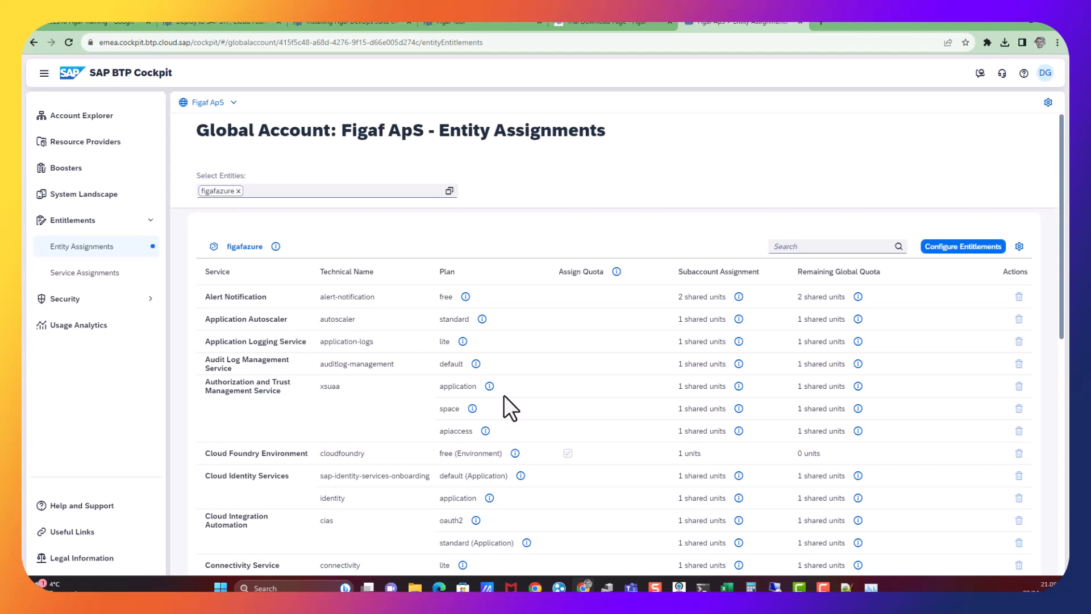
{"action": "scroll", "coordinate": [504, 403], "scroll_direction": "down", "scroll_amount": 9}
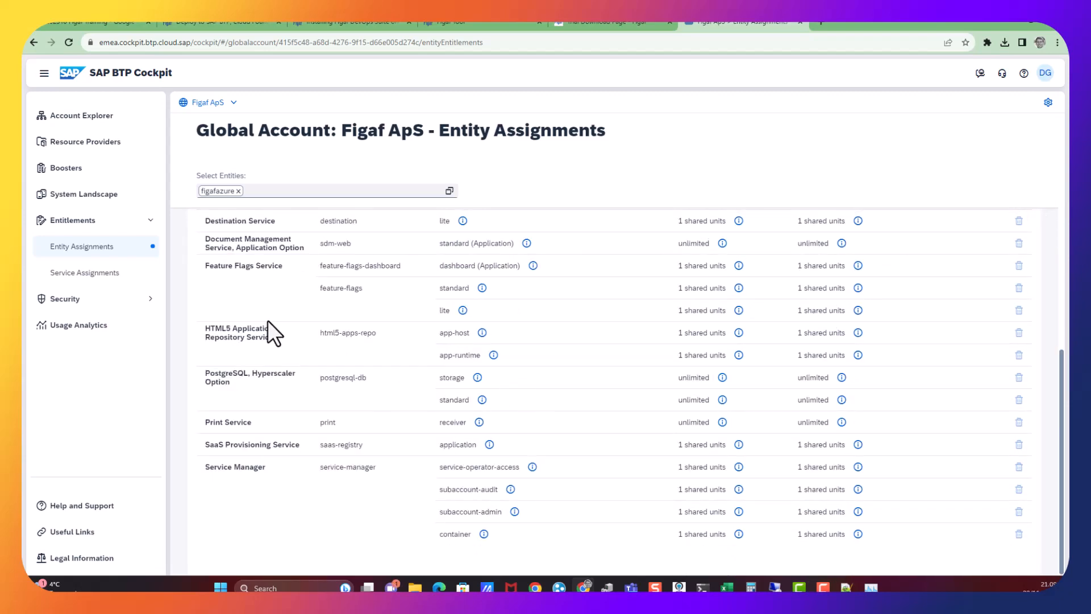
{"action": "scroll", "coordinate": [270, 312], "scroll_direction": "up", "scroll_amount": 9}
{"action": "scroll", "coordinate": [271, 301], "scroll_direction": "up", "scroll_amount": 3}
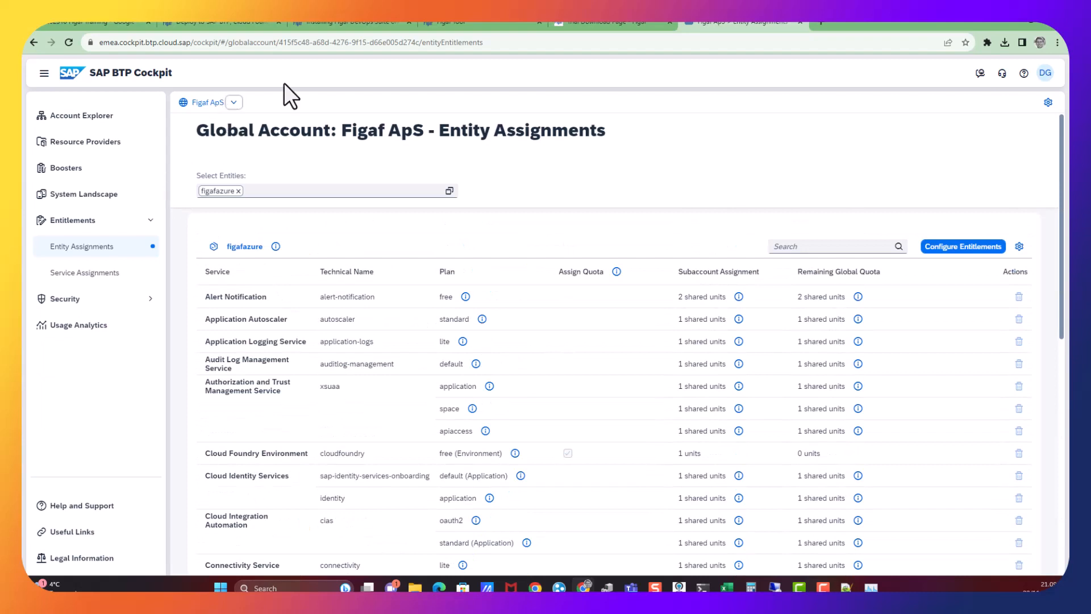
- Check the Figaf installation and Deploy to SAP BTP articles, then return to the Figaf ApS Account Explorer
{"action": "left_click", "coordinate": [369, 15]}
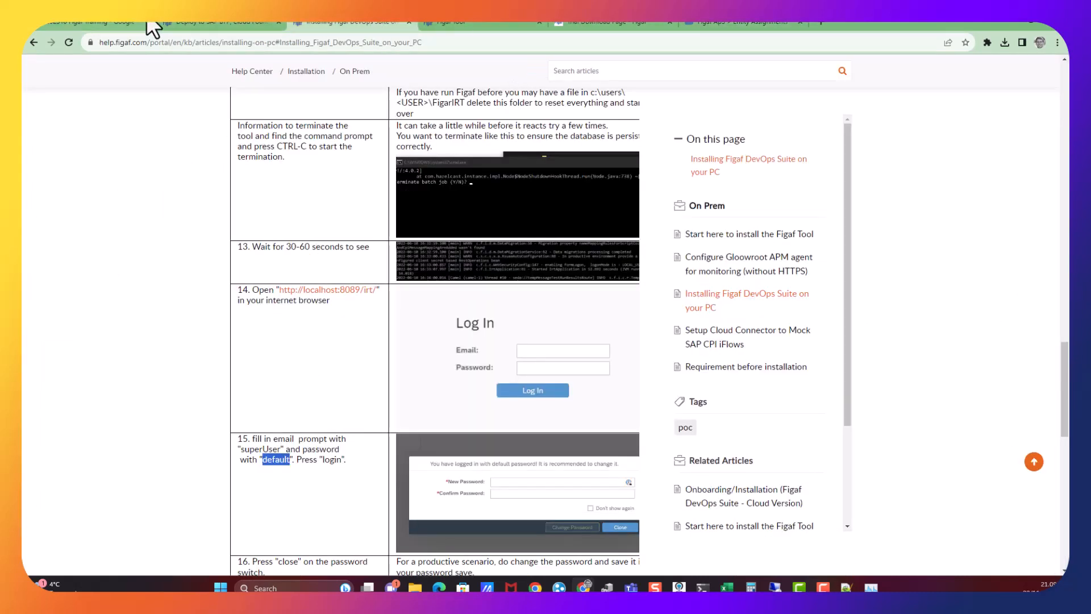
{"action": "left_click", "coordinate": [200, 21]}
{"action": "scroll", "coordinate": [341, 397], "scroll_direction": "down", "scroll_amount": 2}
{"action": "scroll", "coordinate": [344, 434], "scroll_direction": "down", "scroll_amount": 1}
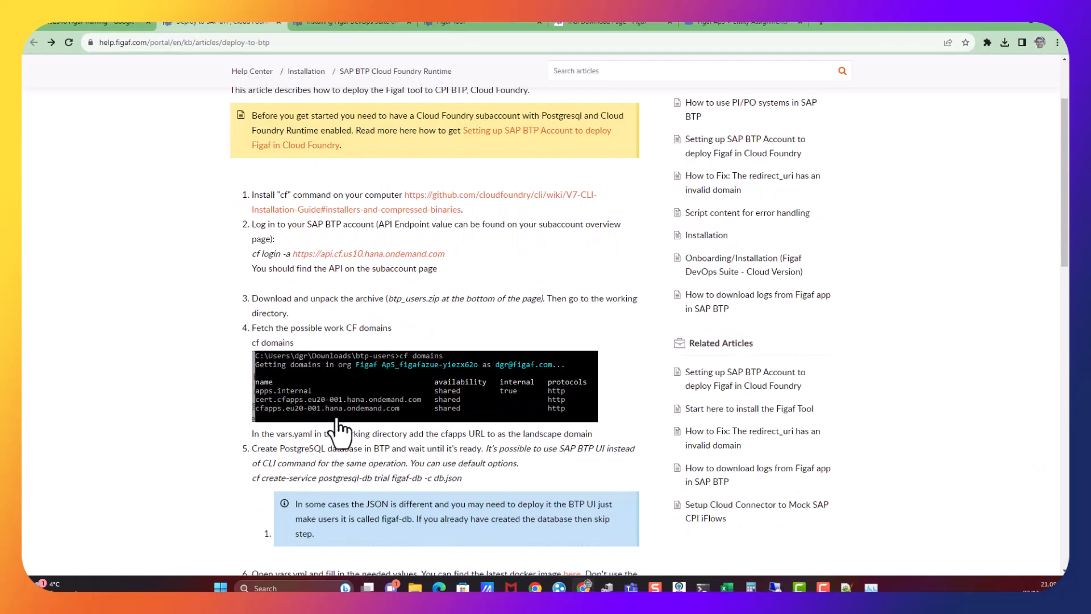
{"action": "left_click", "coordinate": [758, 22]}
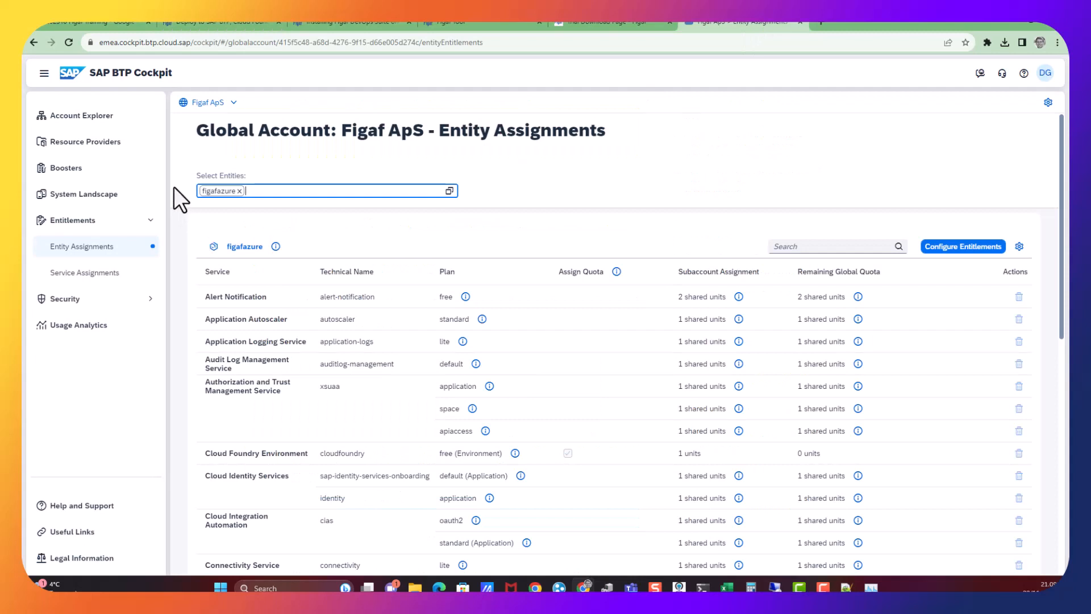
{"action": "left_click", "coordinate": [208, 102]}
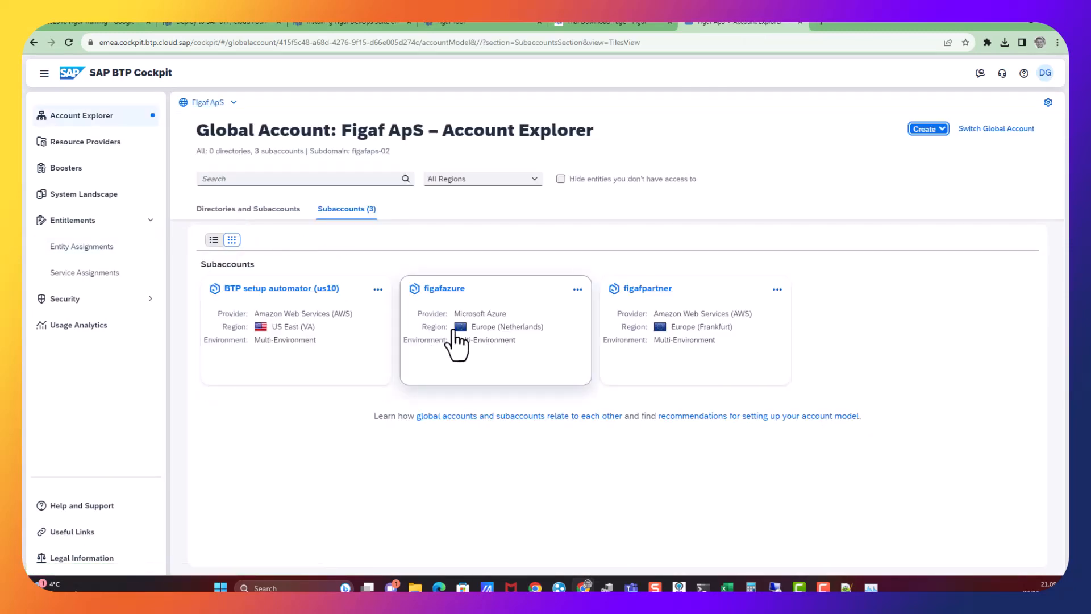
- Open the figafazure subaccount's Instances and Subscriptions page
{"action": "left_click", "coordinate": [470, 339]}
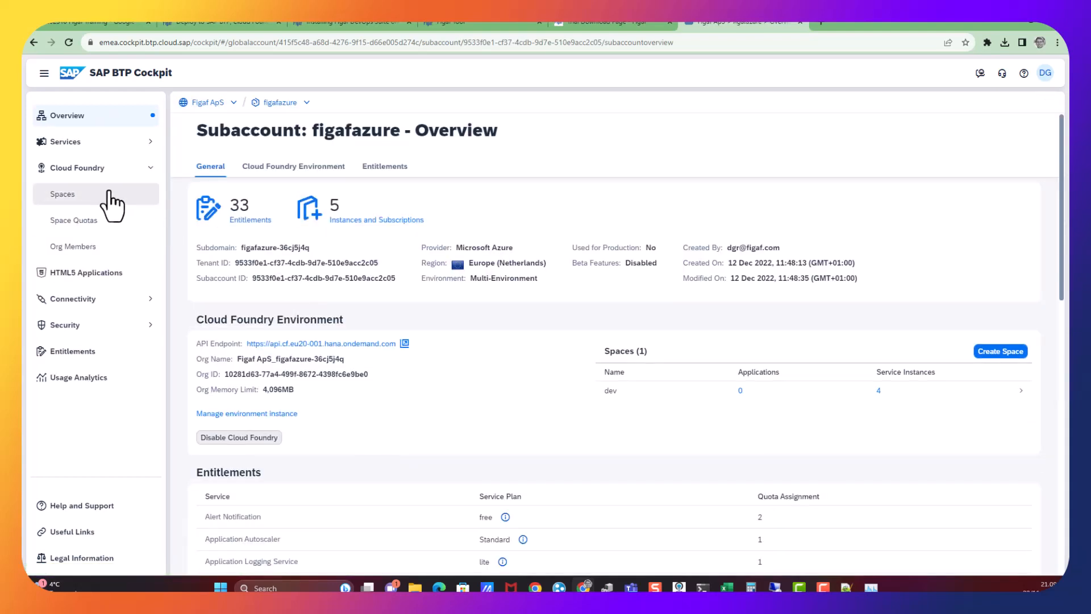
{"action": "left_click", "coordinate": [113, 147]}
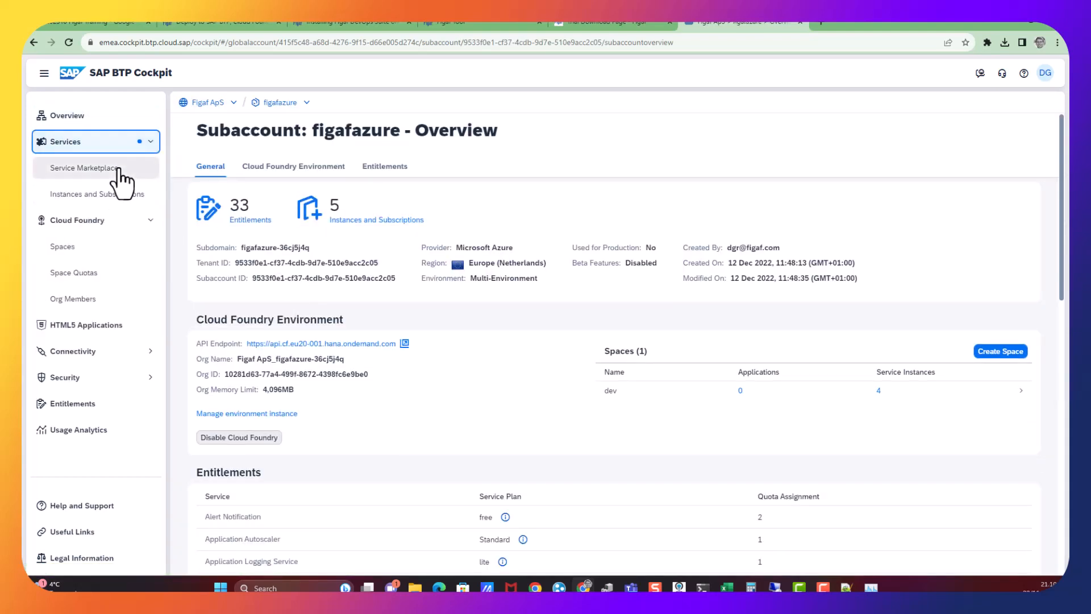
{"action": "left_click", "coordinate": [116, 194]}
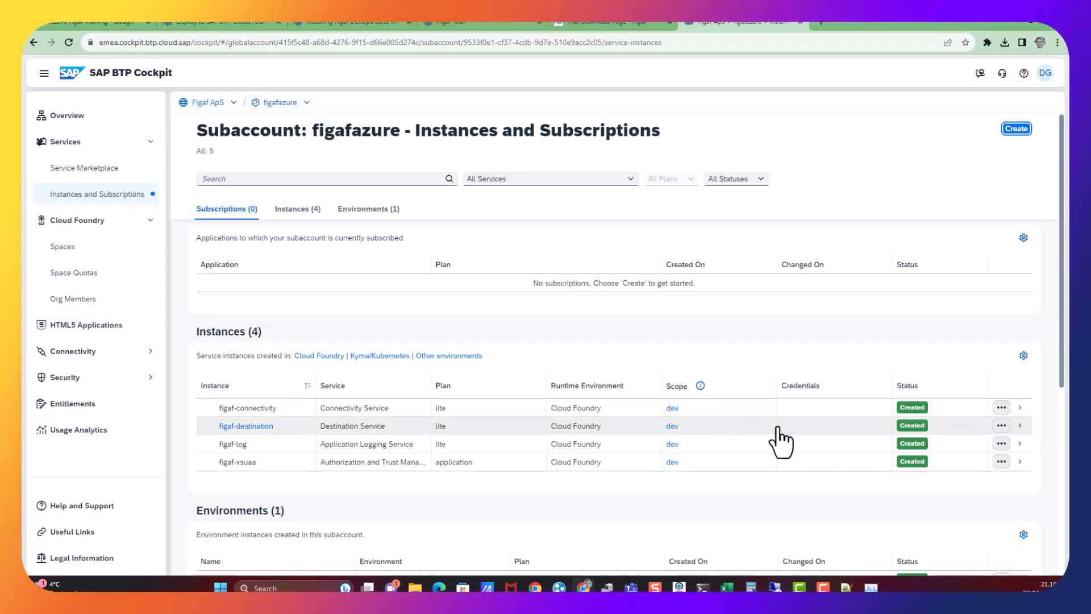
- Delete the figaf-connectivity, figaf-destination, figaf-xsuaa and figaf-log service instances
{"action": "left_click", "coordinate": [1001, 407]}
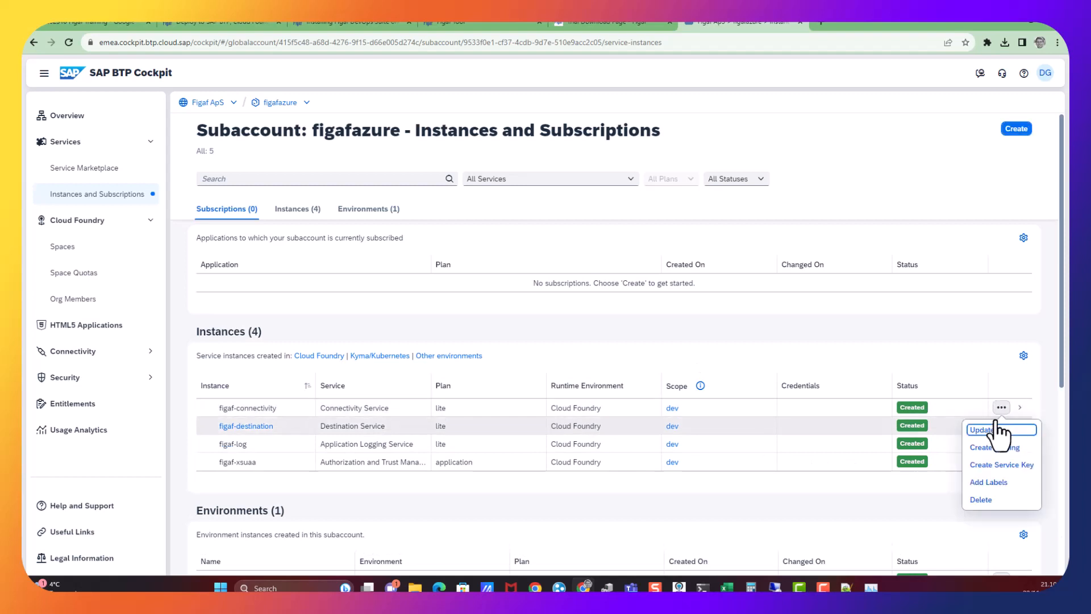
{"action": "left_click", "coordinate": [980, 501]}
{"action": "left_click", "coordinate": [604, 349]}
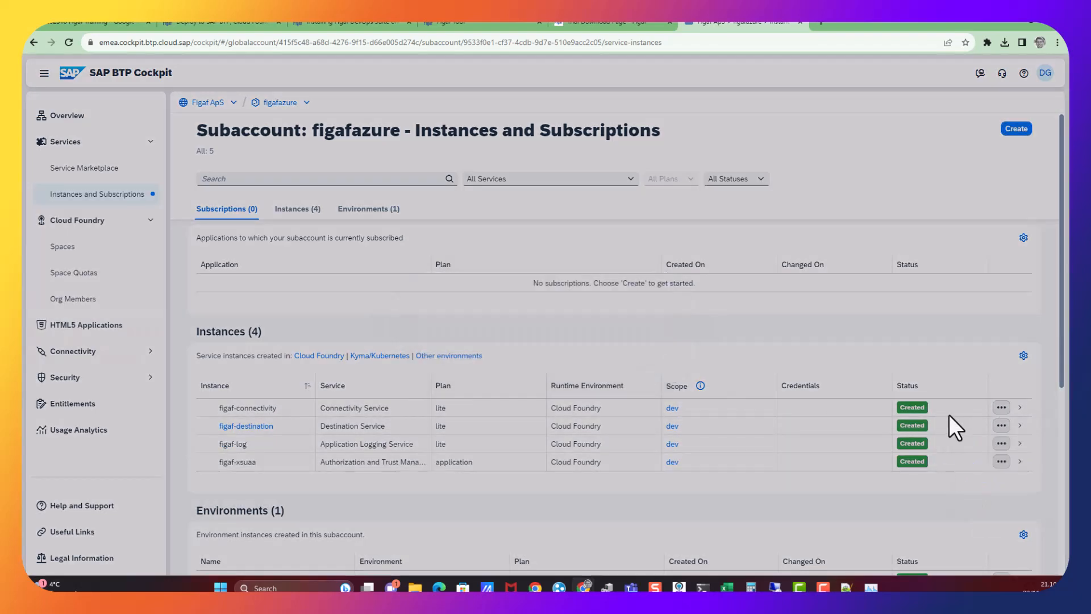
{"action": "left_click", "coordinate": [1001, 425]}
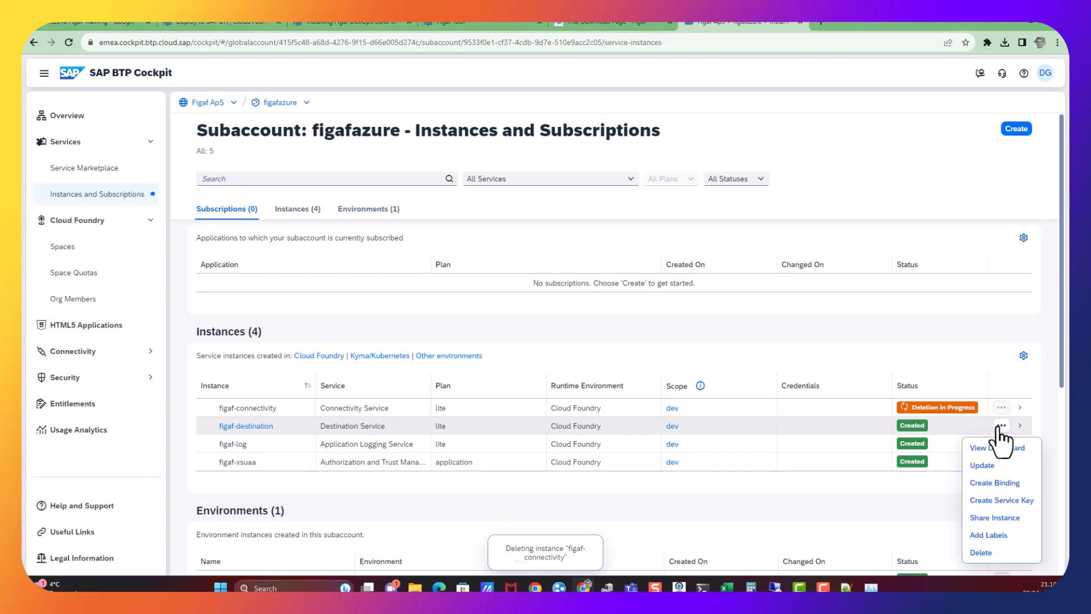
{"action": "left_click", "coordinate": [985, 552]}
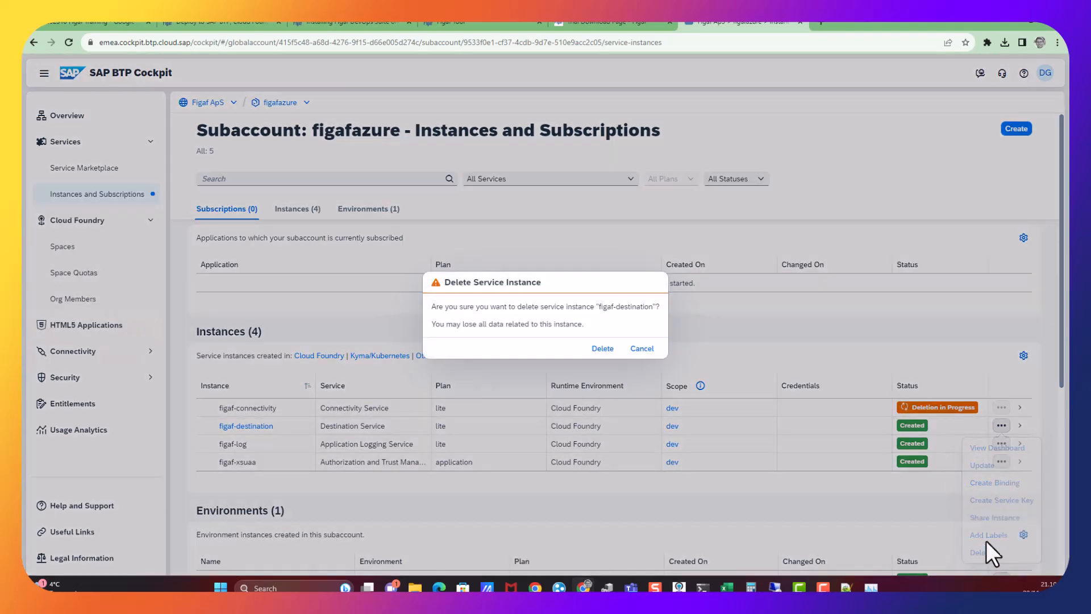
{"action": "left_click", "coordinate": [601, 349]}
{"action": "left_click", "coordinate": [1001, 461]}
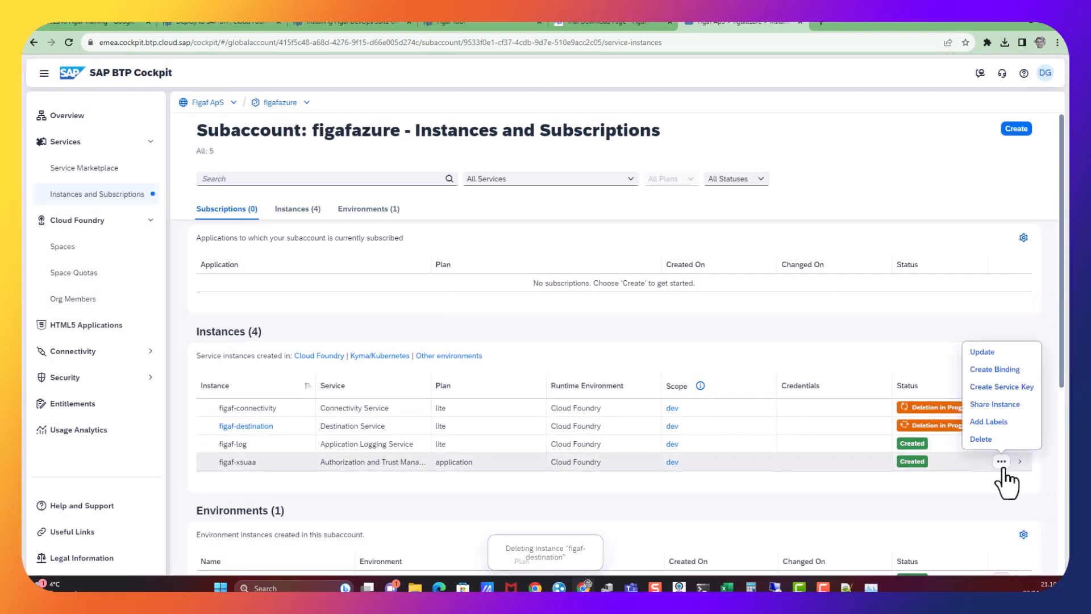
{"action": "left_click", "coordinate": [991, 440]}
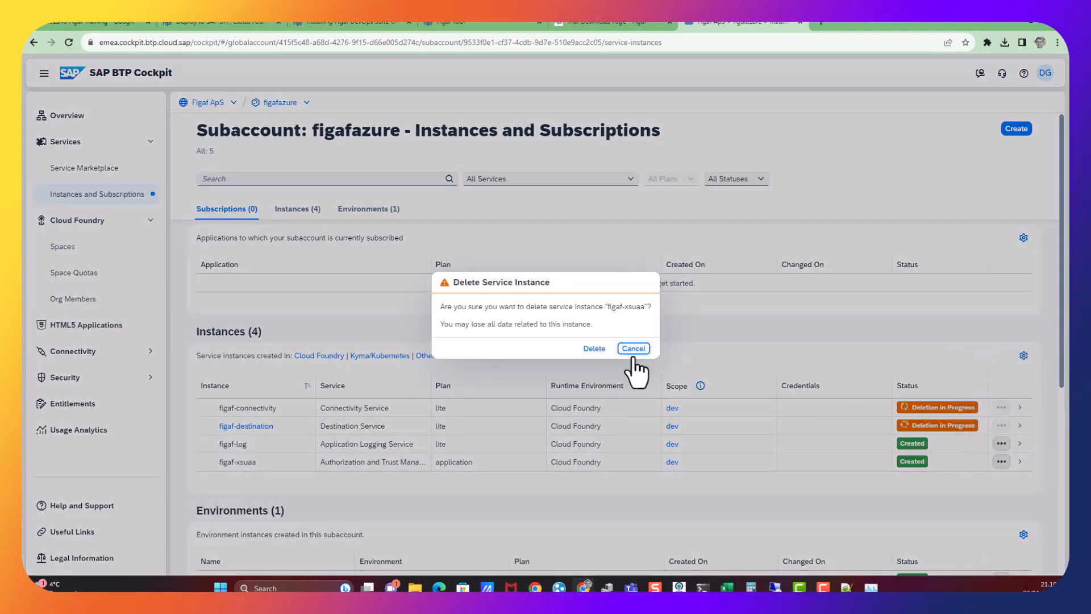
{"action": "left_click", "coordinate": [592, 349]}
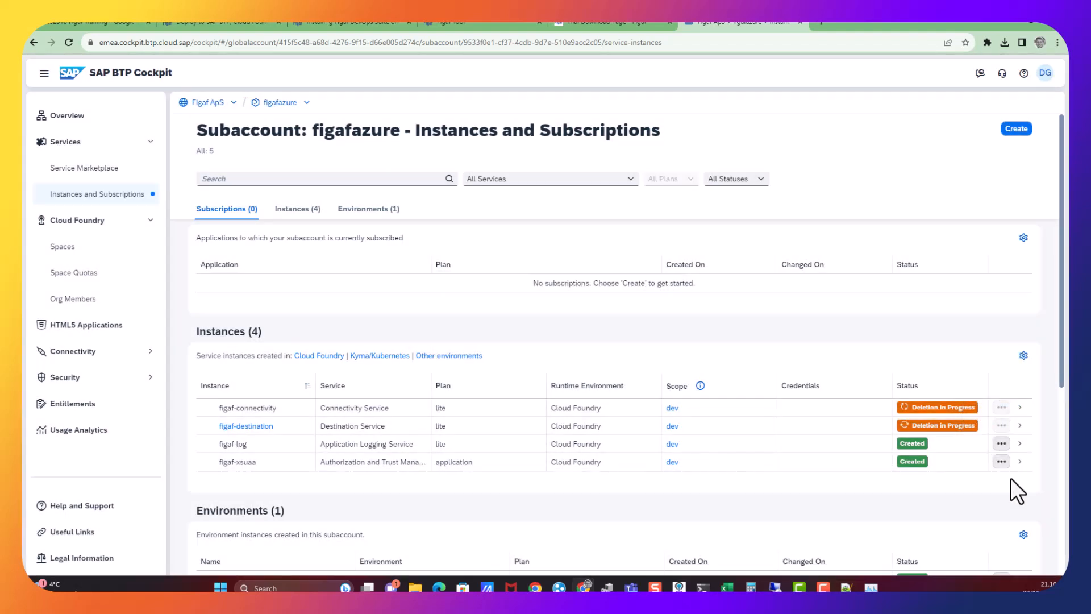
{"action": "left_click", "coordinate": [1001, 443]}
{"action": "left_click", "coordinate": [994, 547]}
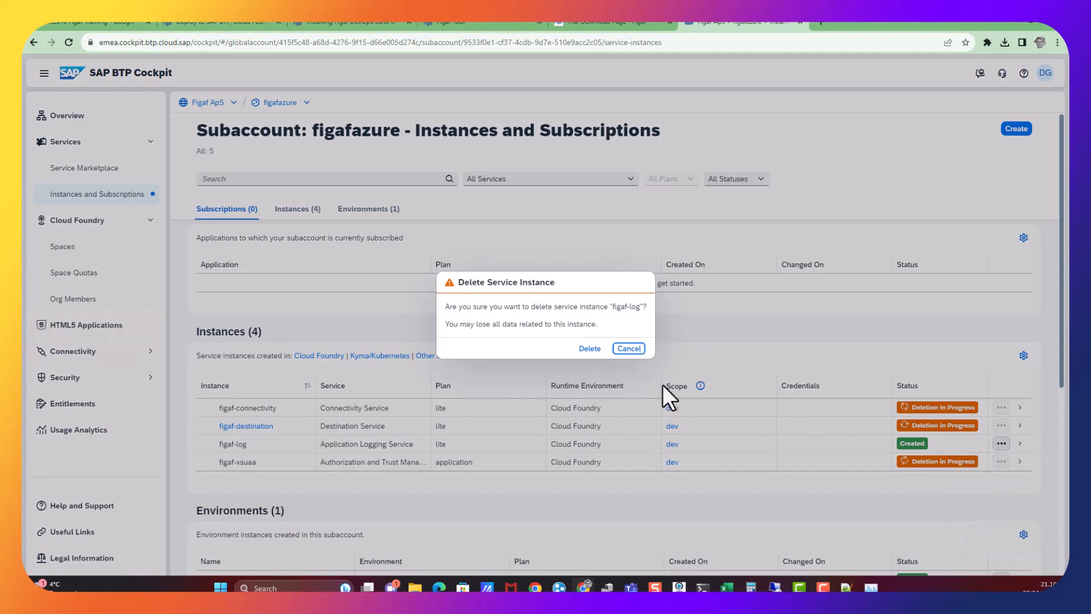
{"action": "left_click", "coordinate": [594, 351]}
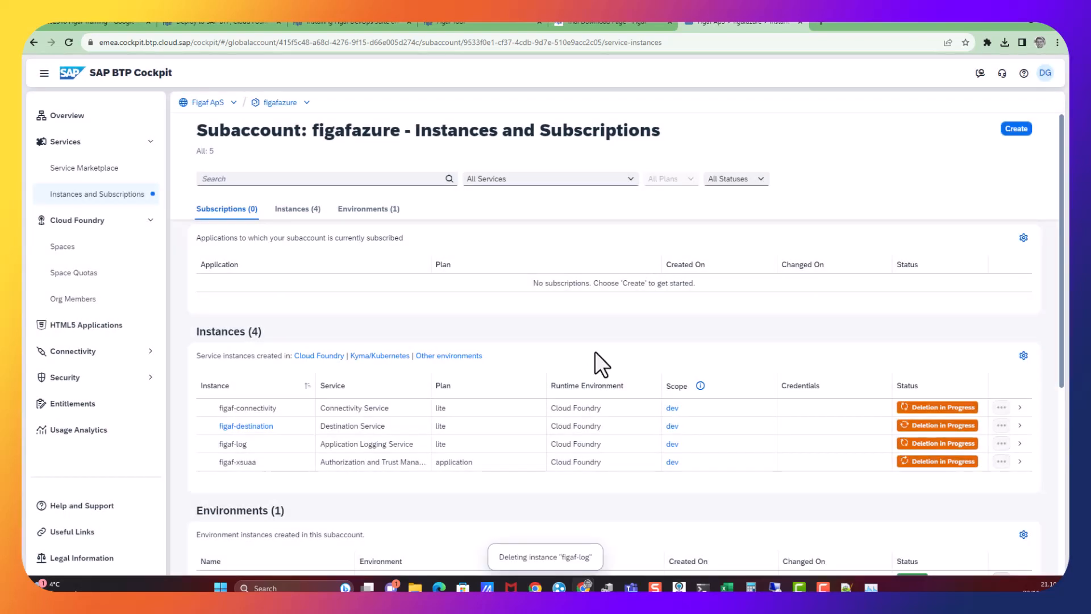
- Start a new PostgreSQL, Hyperscaler Option instance, plan standard, costs acknowledged, named figaf-db
{"action": "left_click", "coordinate": [1013, 130]}
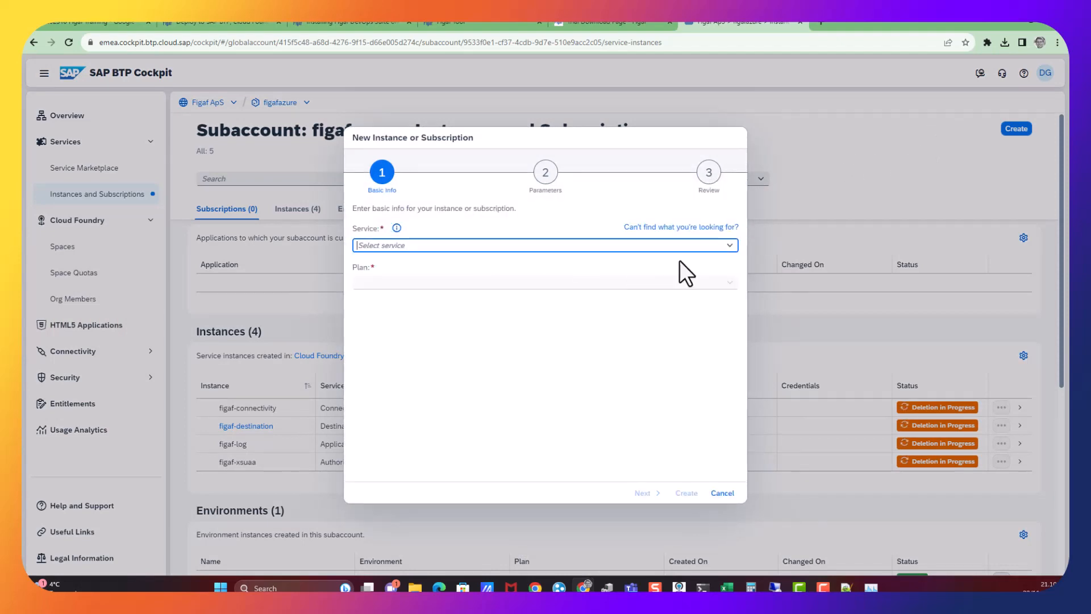
{"action": "left_click", "coordinate": [729, 245]}
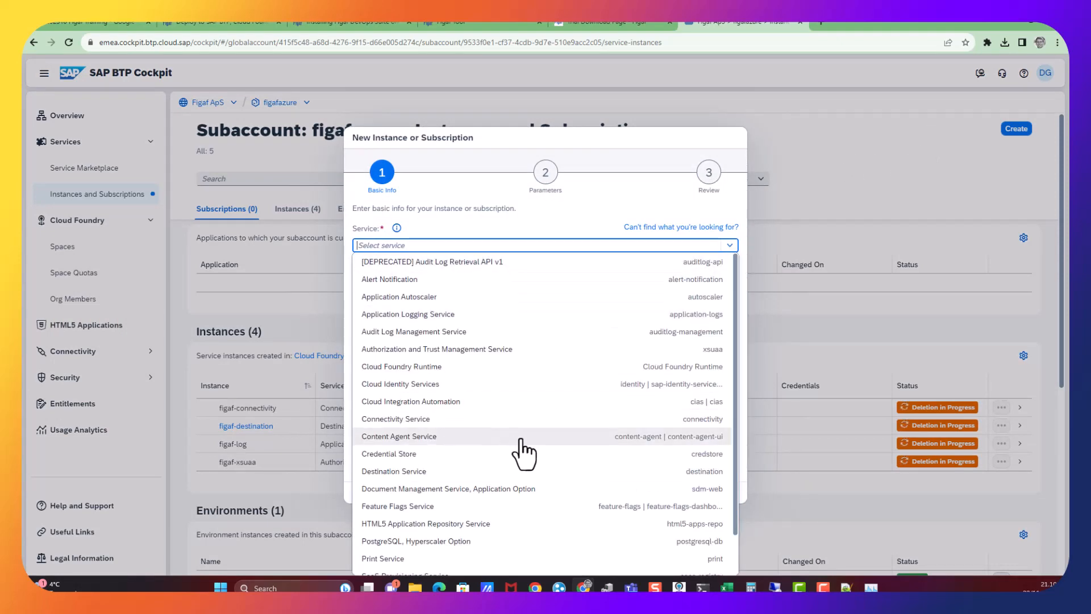
{"action": "scroll", "coordinate": [511, 455], "scroll_direction": "down", "scroll_amount": 1}
{"action": "left_click", "coordinate": [451, 499]}
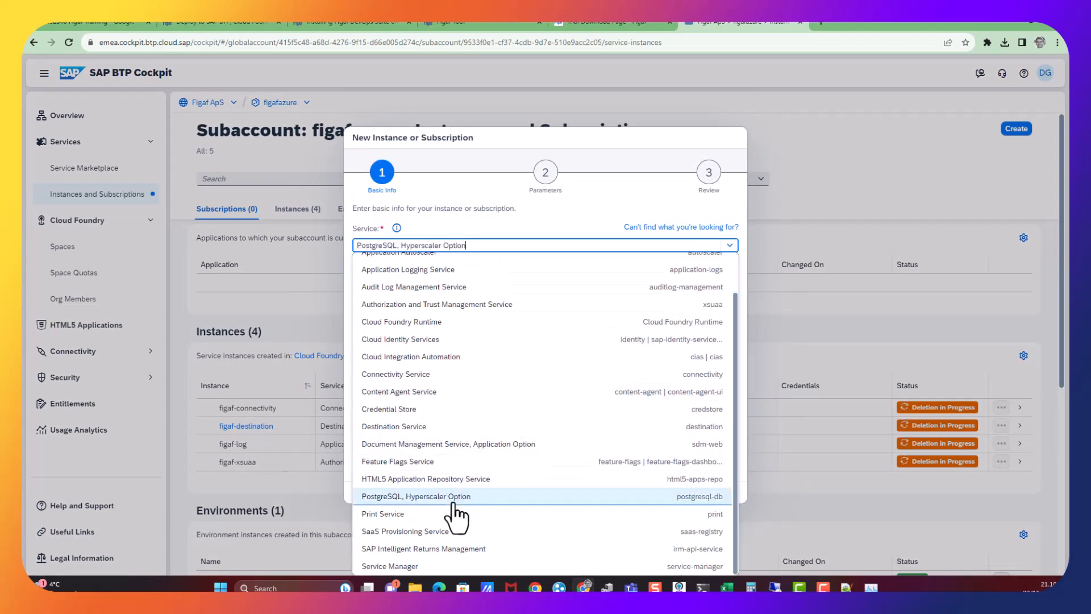
{"action": "key", "text": "Tab"}
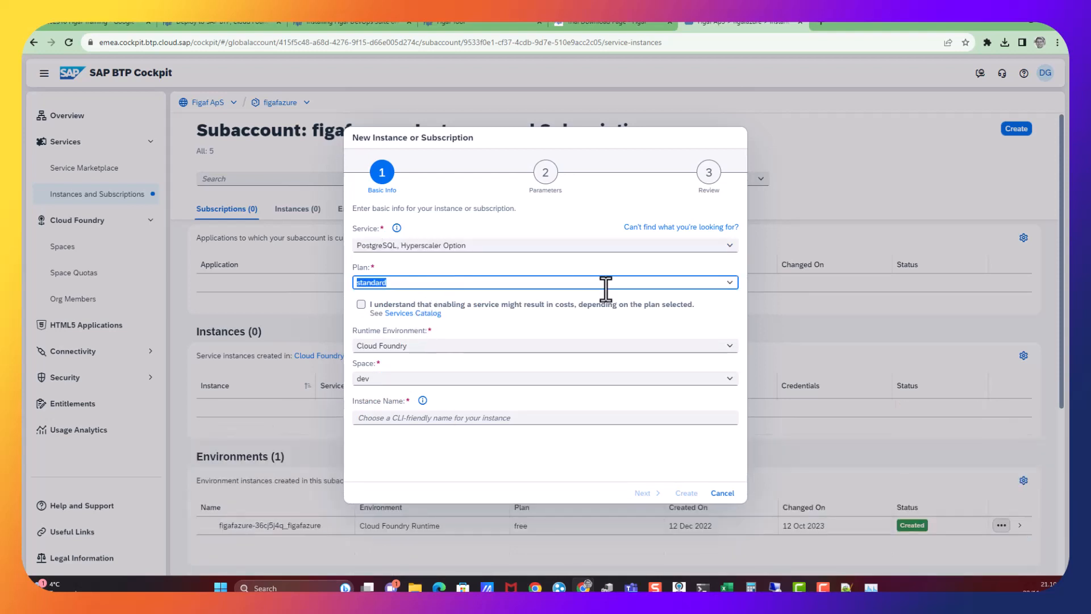
{"action": "left_click", "coordinate": [727, 283]}
{"action": "left_click", "coordinate": [727, 283]}
{"action": "left_click", "coordinate": [361, 305]}
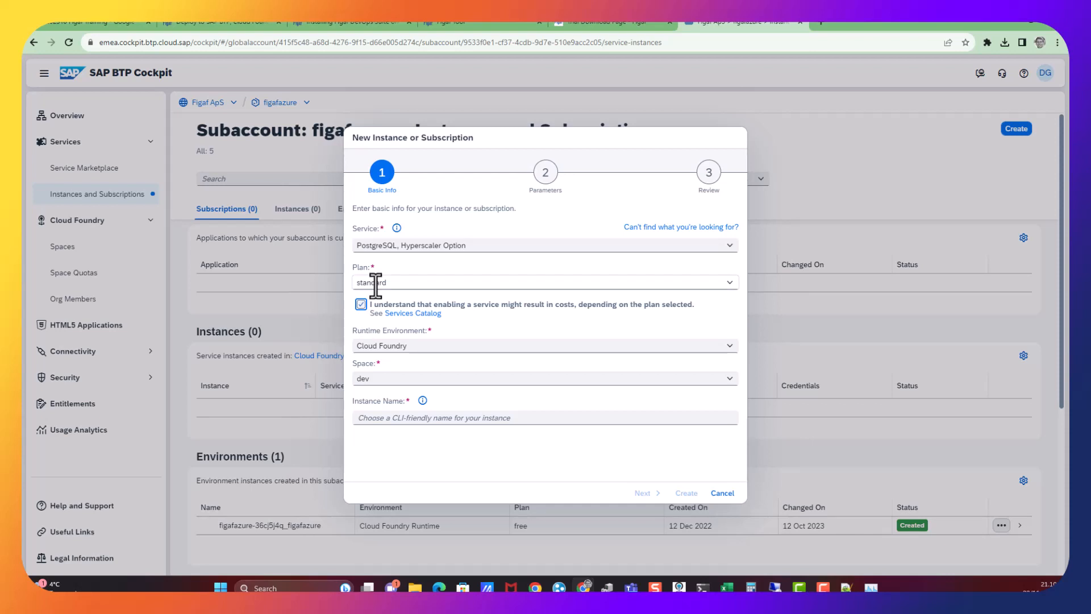
{"action": "left_click", "coordinate": [410, 417]}
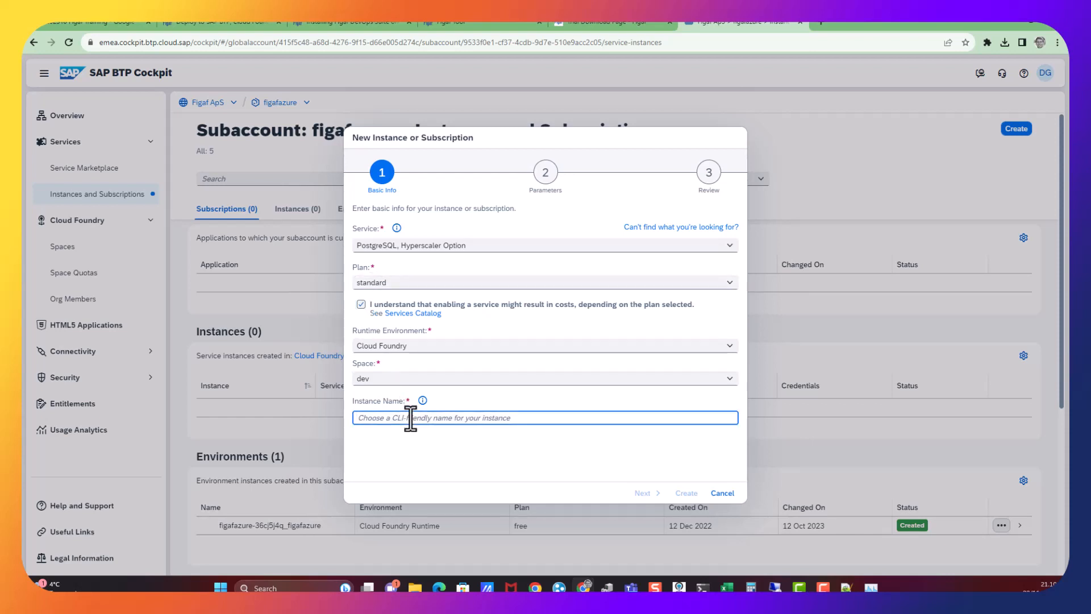
{"action": "type", "text": "figaf-"}
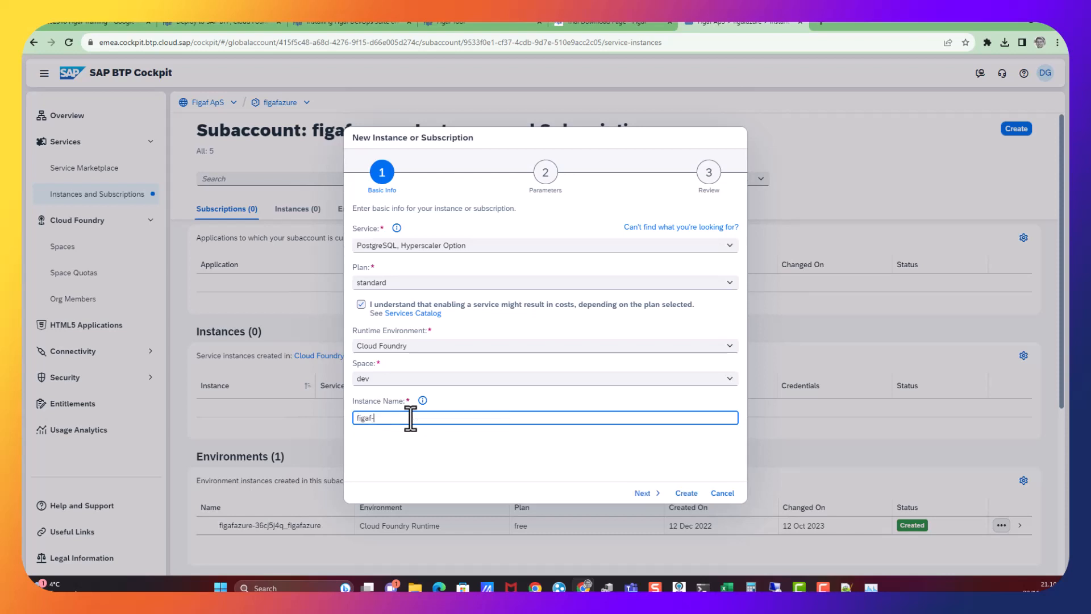
{"action": "type", "text": "db"}
- Set memory to 2 and turn off Multi Az, then review and create the figaf-db instance
{"action": "left_click", "coordinate": [656, 497]}
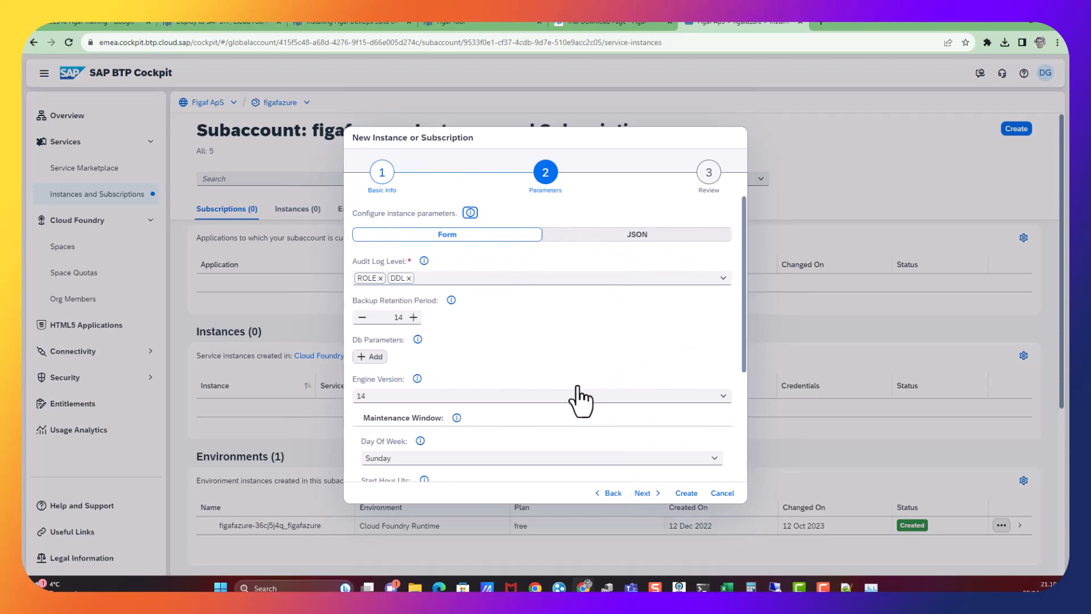
{"action": "scroll", "coordinate": [465, 339], "scroll_direction": "down", "scroll_amount": 1}
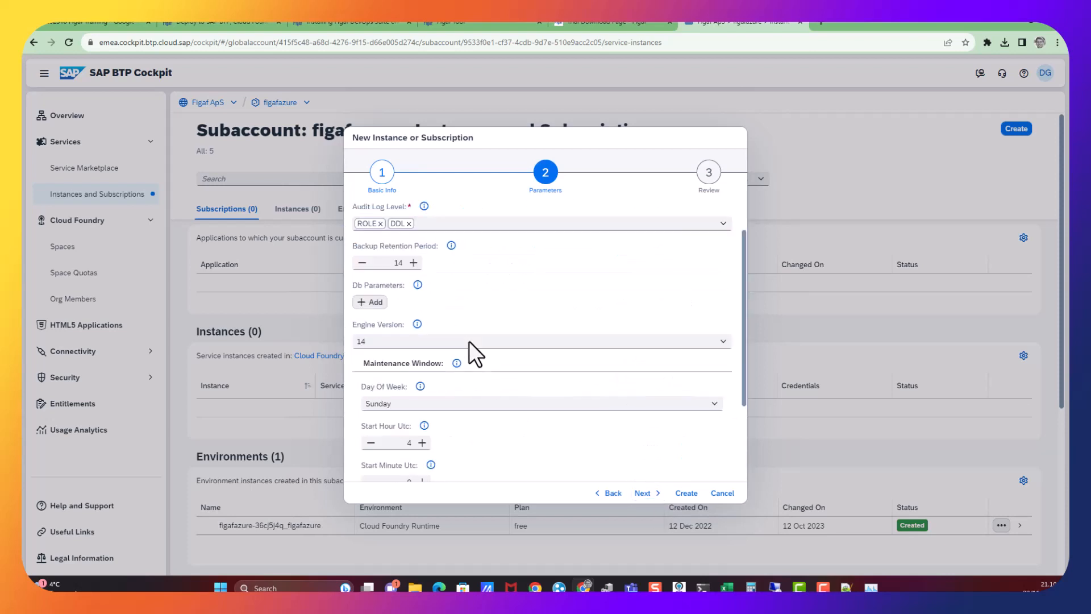
{"action": "scroll", "coordinate": [468, 341], "scroll_direction": "down", "scroll_amount": 1}
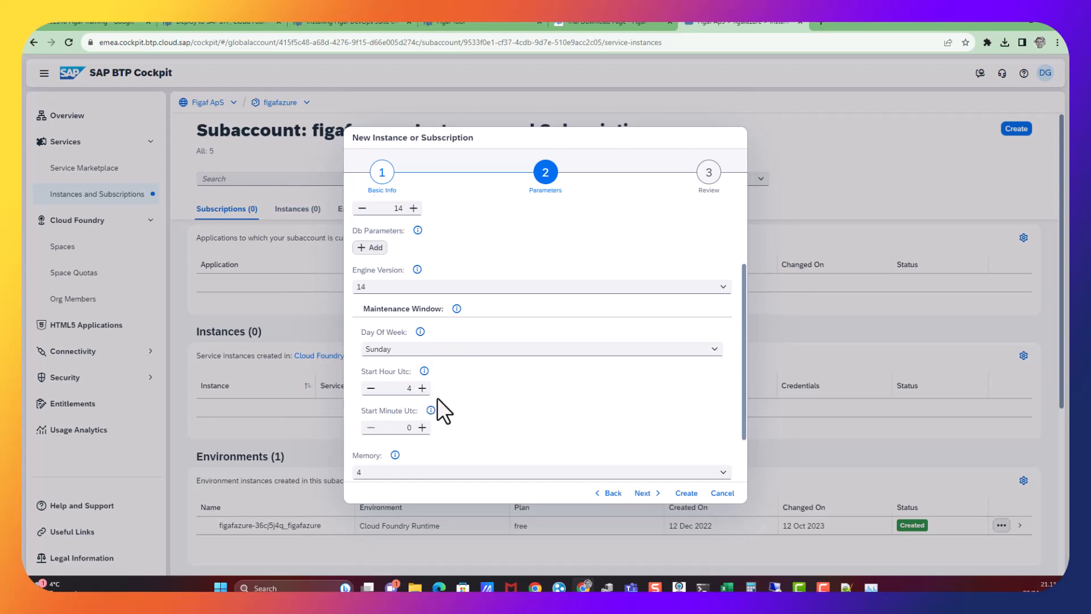
{"action": "scroll", "coordinate": [437, 398], "scroll_direction": "down", "scroll_amount": 2}
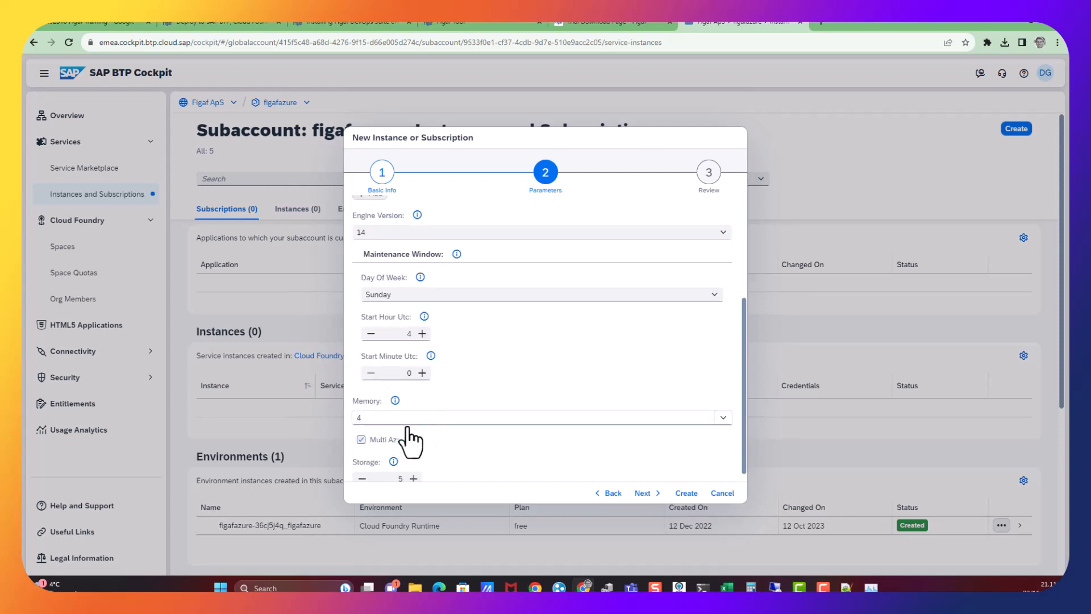
{"action": "left_click", "coordinate": [722, 407]}
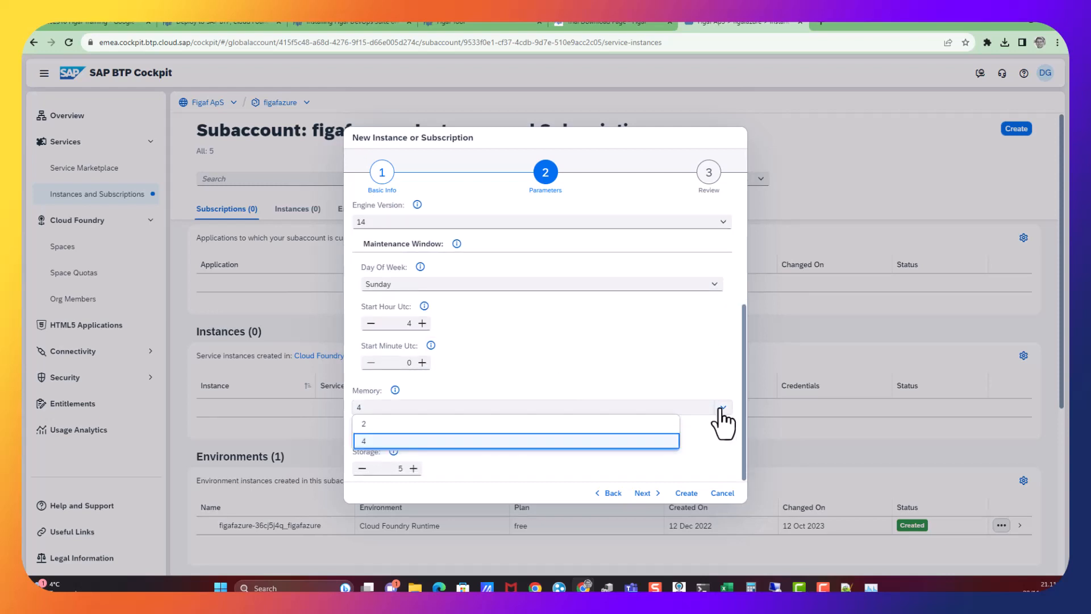
{"action": "left_click", "coordinate": [555, 423]}
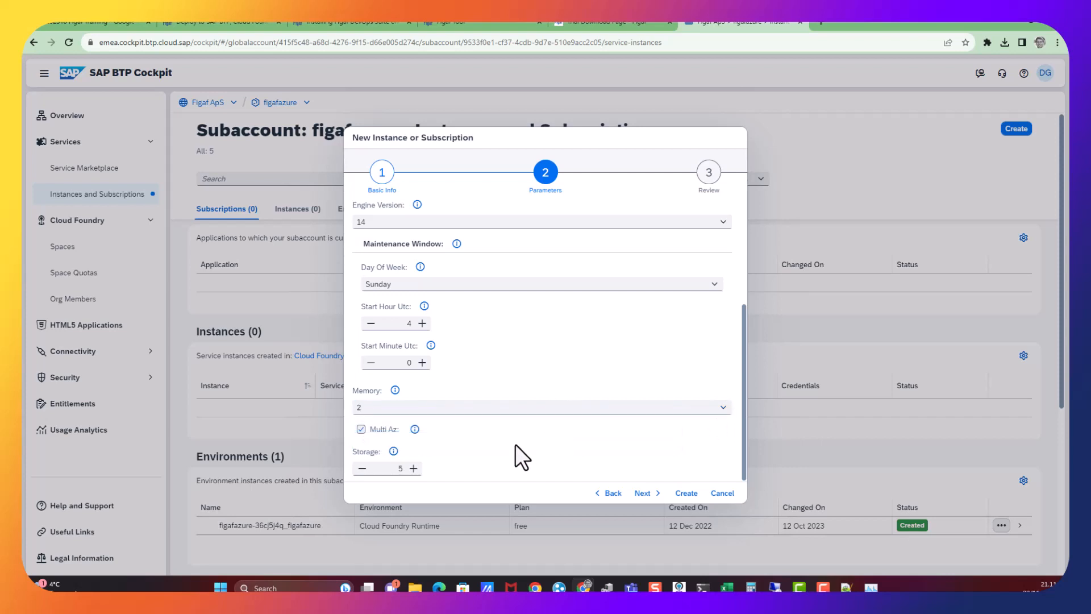
{"action": "left_click", "coordinate": [378, 429]}
{"action": "scroll", "coordinate": [456, 442], "scroll_direction": "up", "scroll_amount": 3}
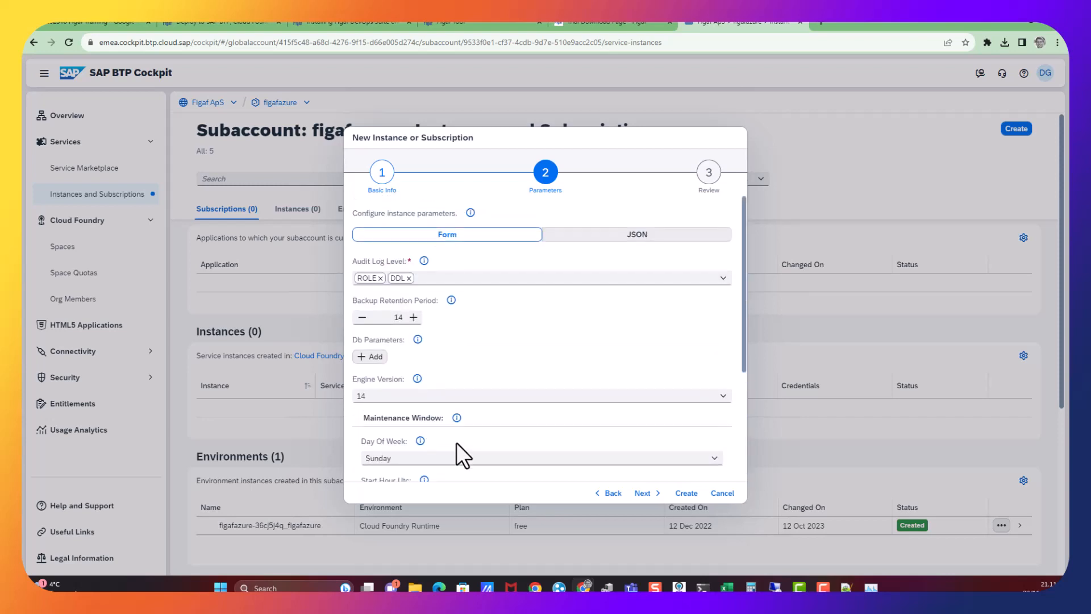
{"action": "left_click", "coordinate": [641, 493]}
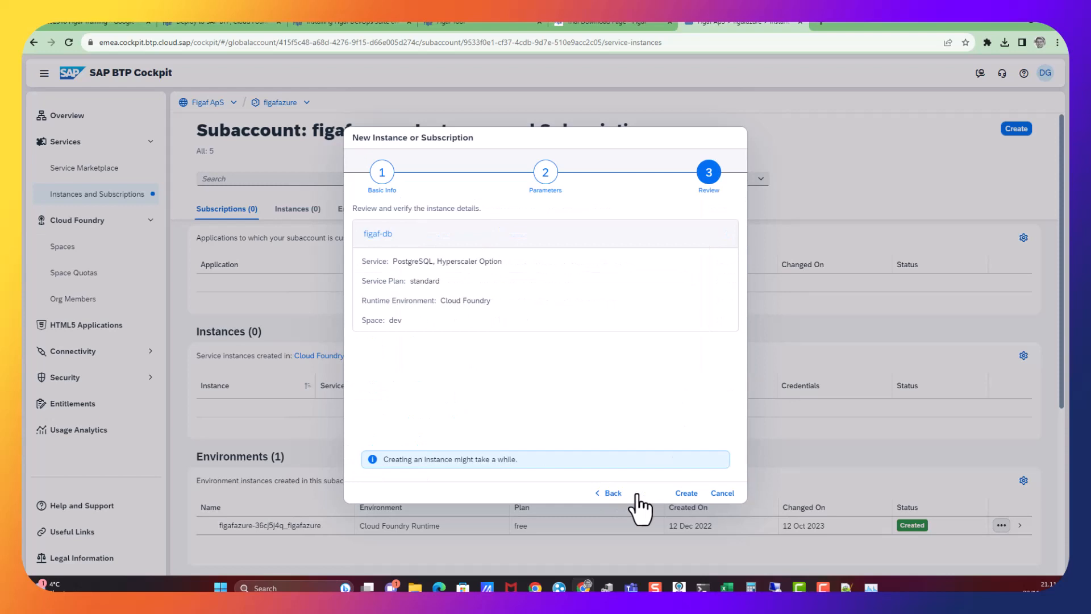
{"action": "left_click", "coordinate": [685, 493]}
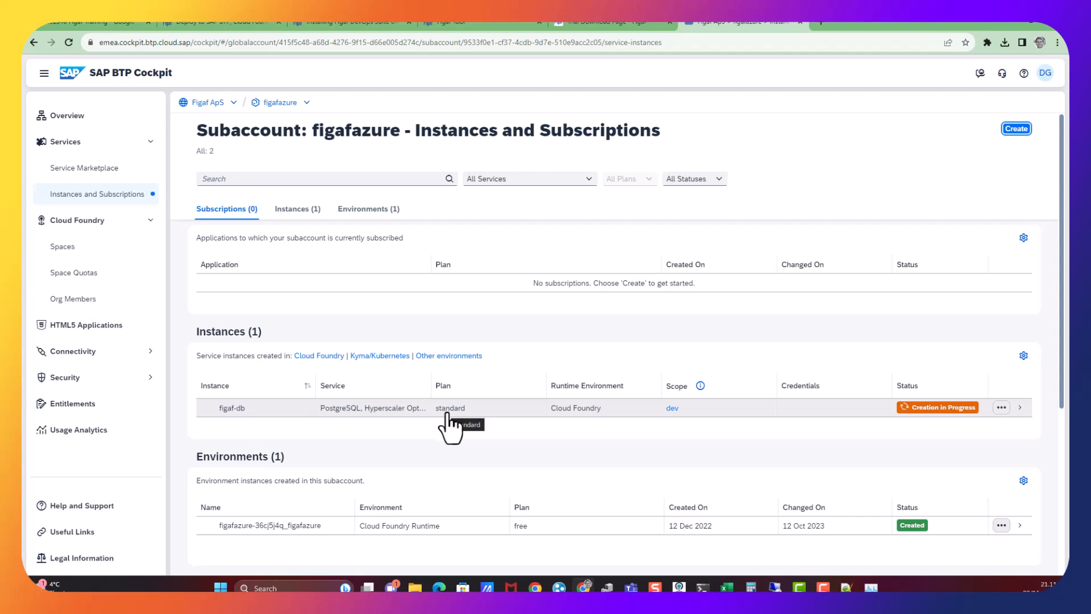
- Download the btp-users.zip attachment from the Deploy to SAP BTP, Cloud Foundry help article
{"action": "left_click", "coordinate": [223, 24]}
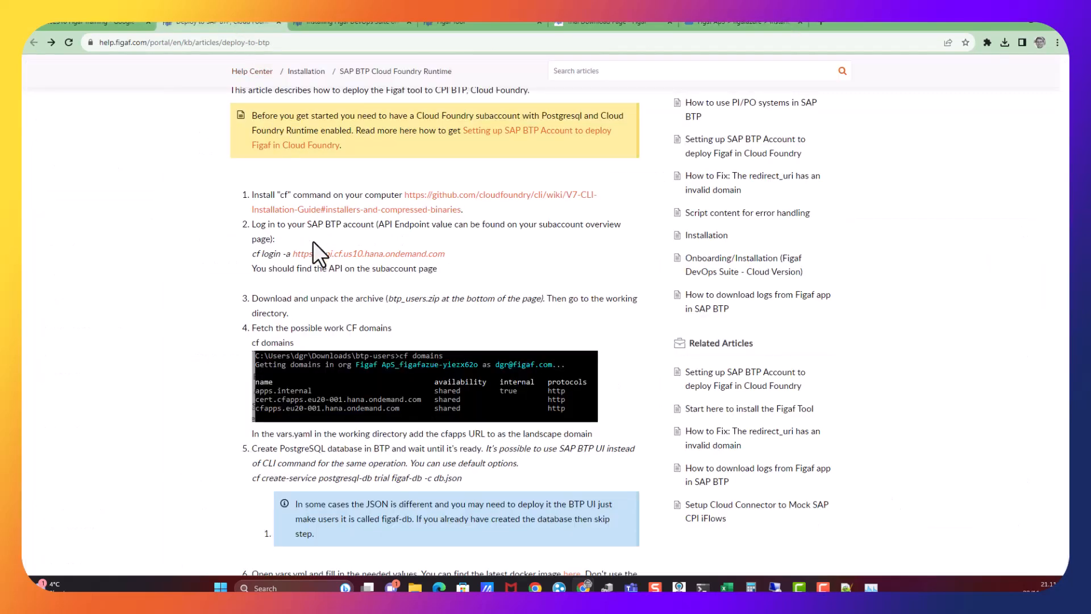
{"action": "scroll", "coordinate": [297, 219], "scroll_direction": "down", "scroll_amount": 20}
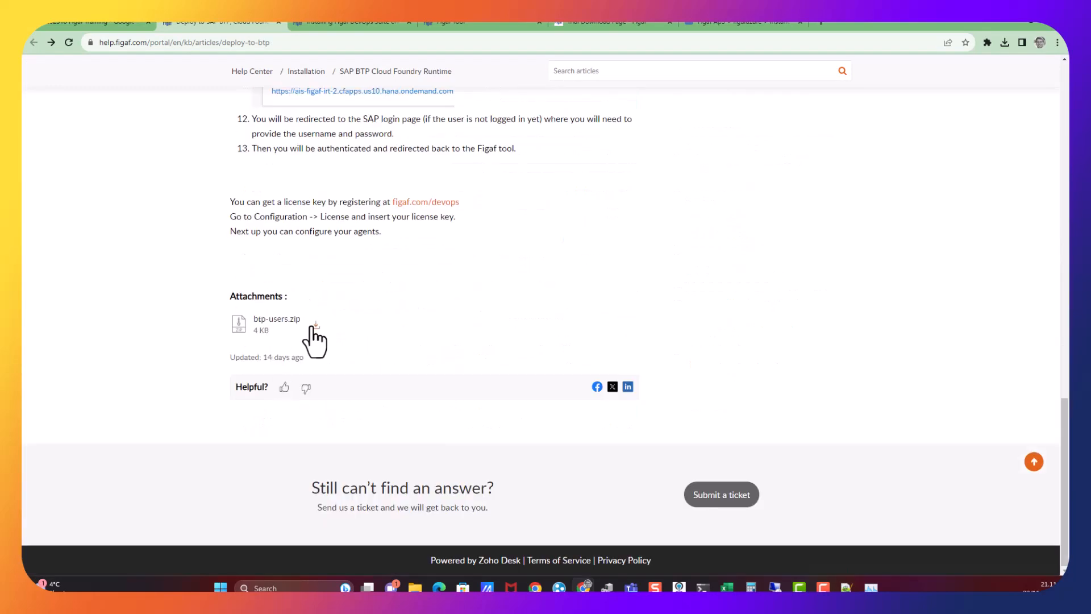
{"action": "left_click", "coordinate": [314, 325]}
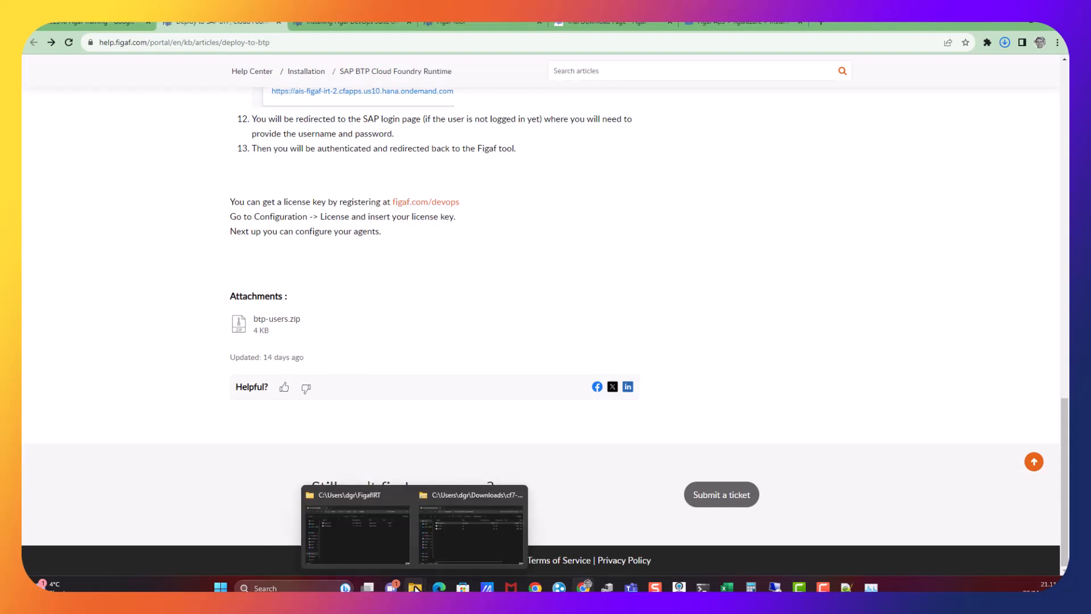
- Extract btp-users.zip in Downloads with 7-Zip to a btp-users folder and open it
{"action": "mouse_move", "coordinate": [415, 587]}
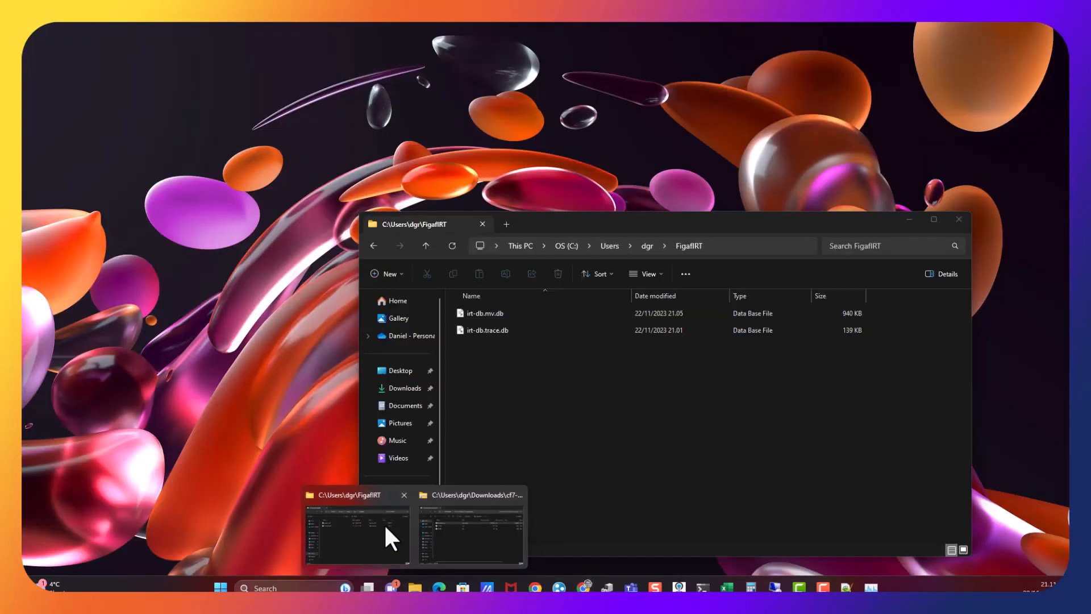
{"action": "left_click", "coordinate": [386, 526]}
{"action": "left_click", "coordinate": [405, 388]}
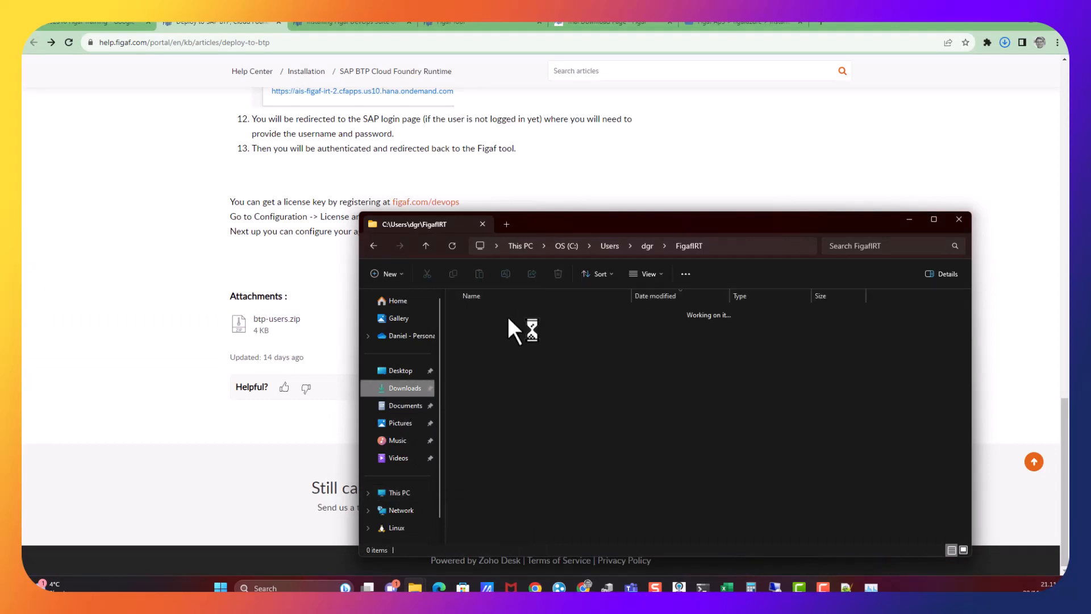
{"action": "left_click", "coordinate": [499, 327]}
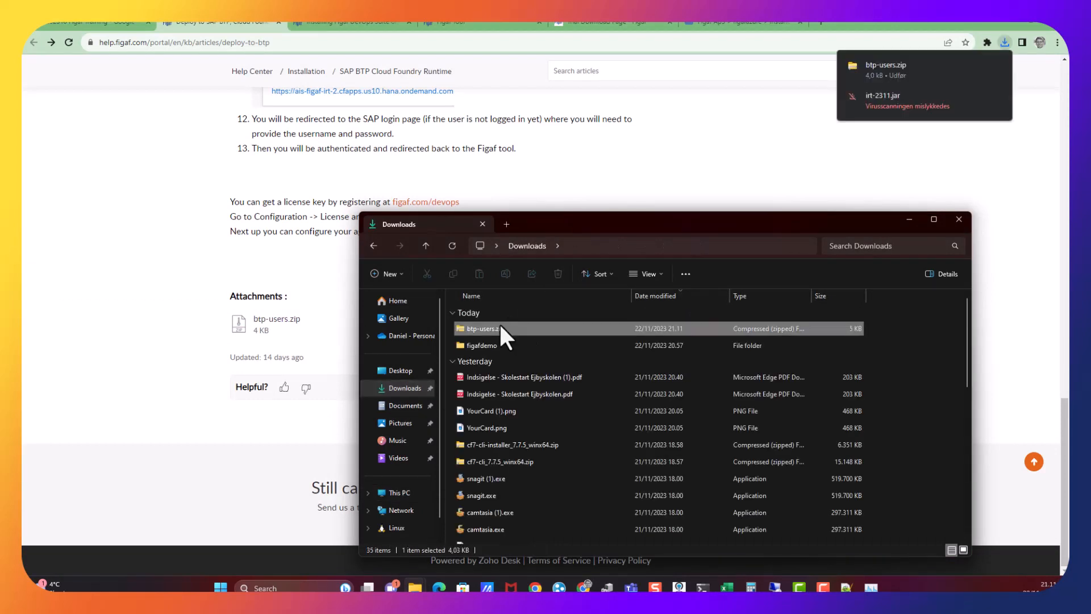
{"action": "right_click", "coordinate": [498, 327]}
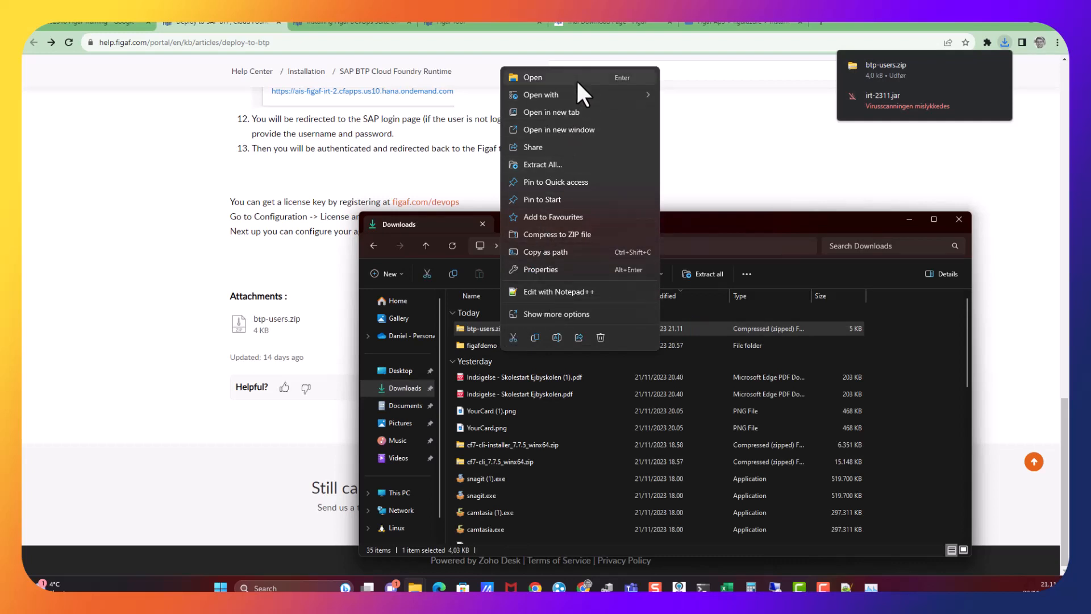
{"action": "left_click", "coordinate": [573, 316]}
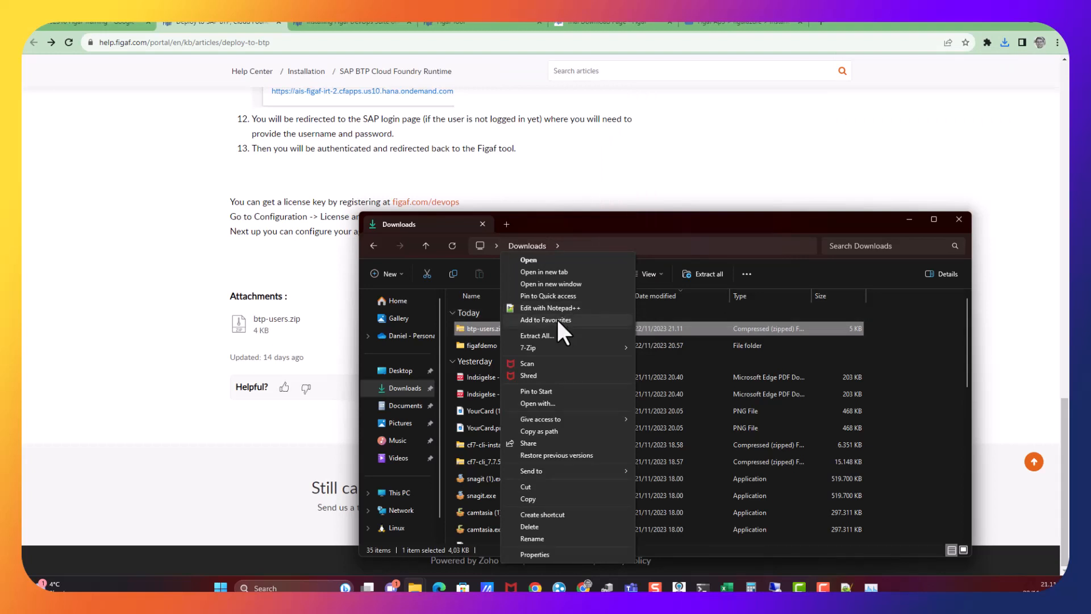
{"action": "mouse_move", "coordinate": [584, 346]}
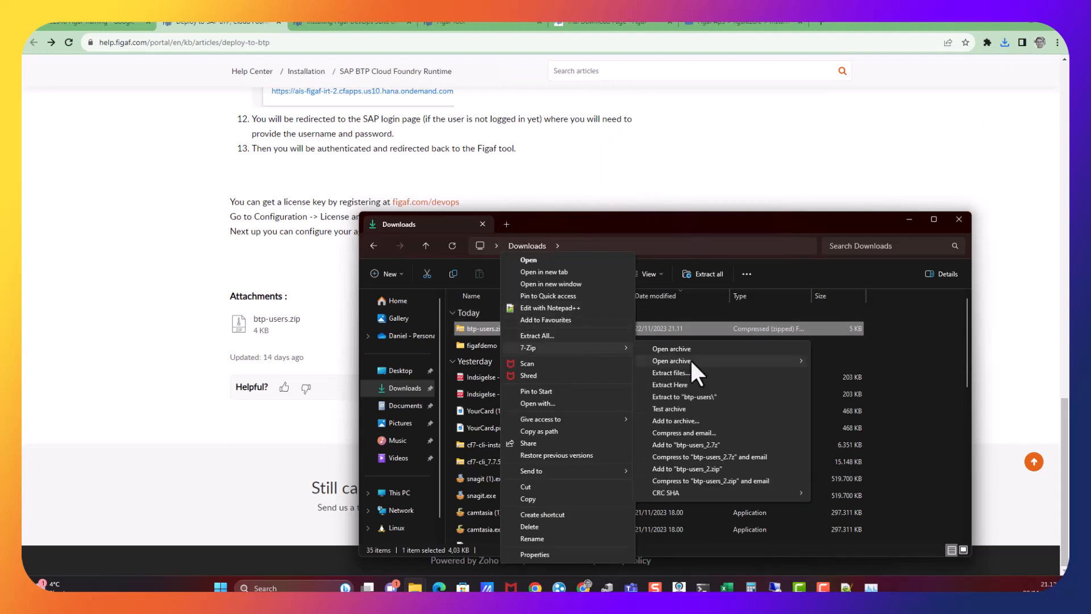
{"action": "left_click", "coordinate": [684, 397]}
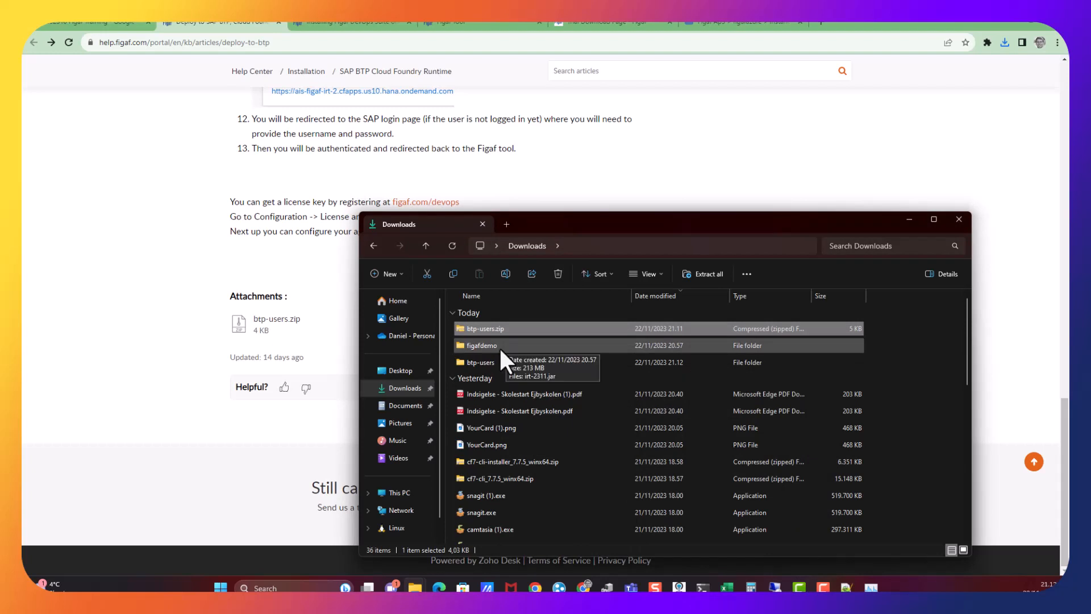
{"action": "double_click", "coordinate": [486, 362]}
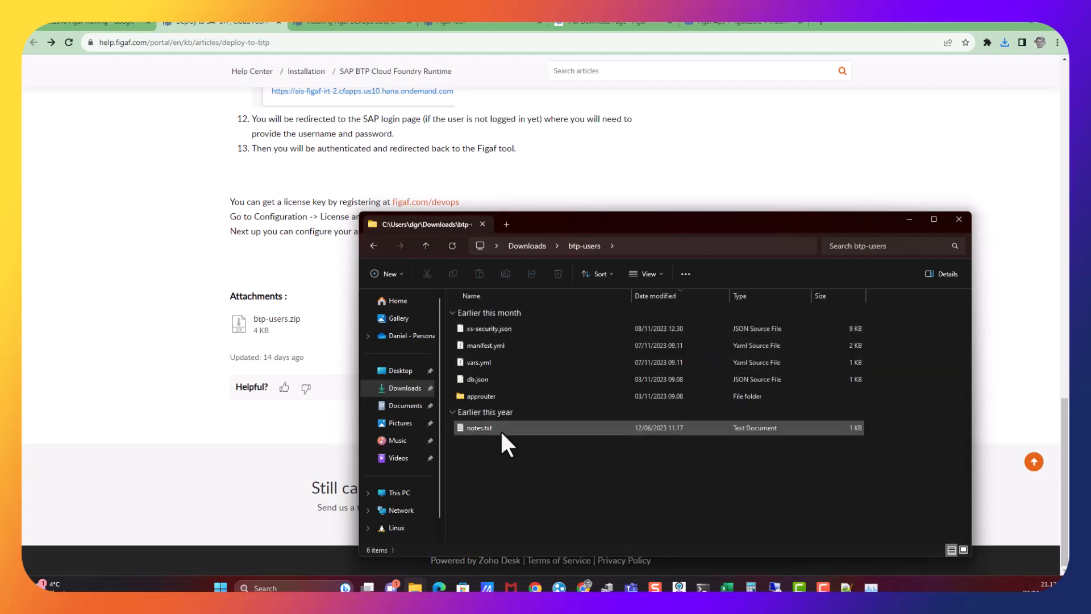
- Reposition the btp-users folder window and close the old Command Prompt window
{"action": "left_click_drag", "start_coordinate": [653, 226], "coordinate": [740, 133]}
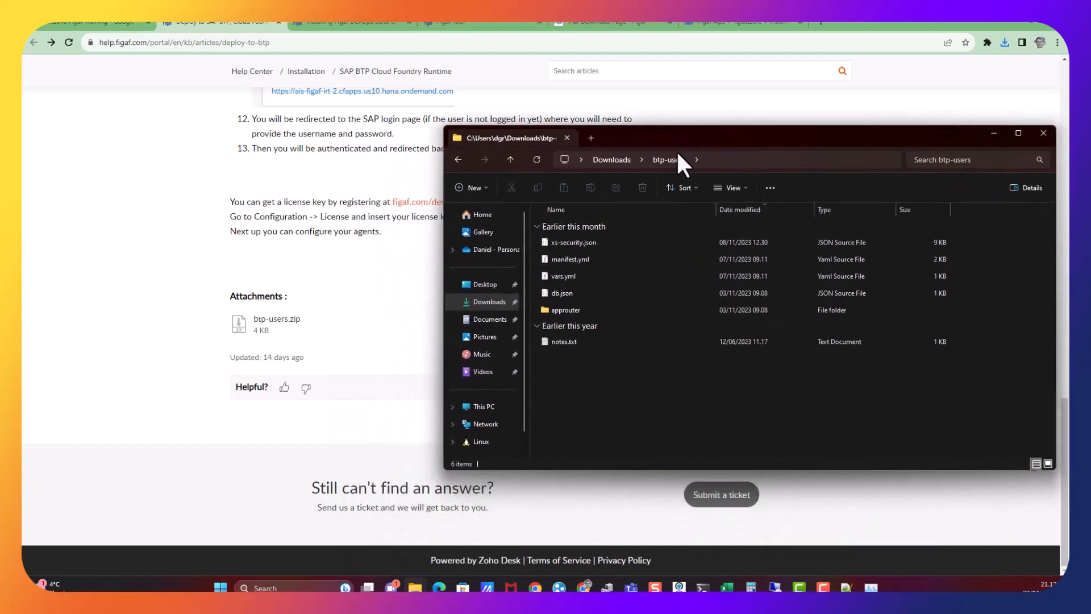
{"action": "scroll", "coordinate": [265, 231], "scroll_direction": "up", "scroll_amount": 15}
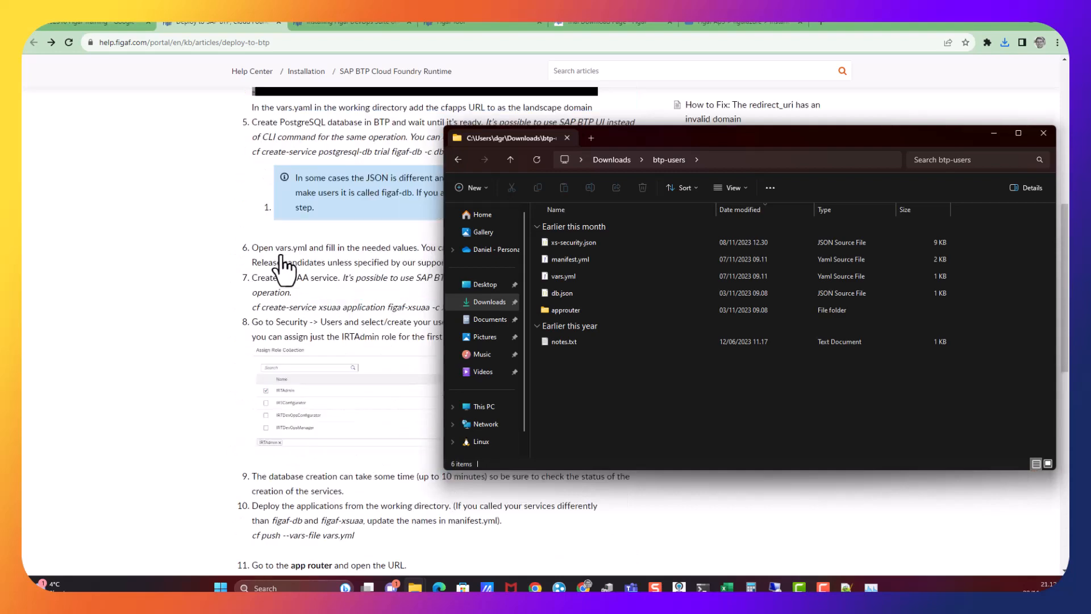
{"action": "scroll", "coordinate": [280, 257], "scroll_direction": "up", "scroll_amount": 3}
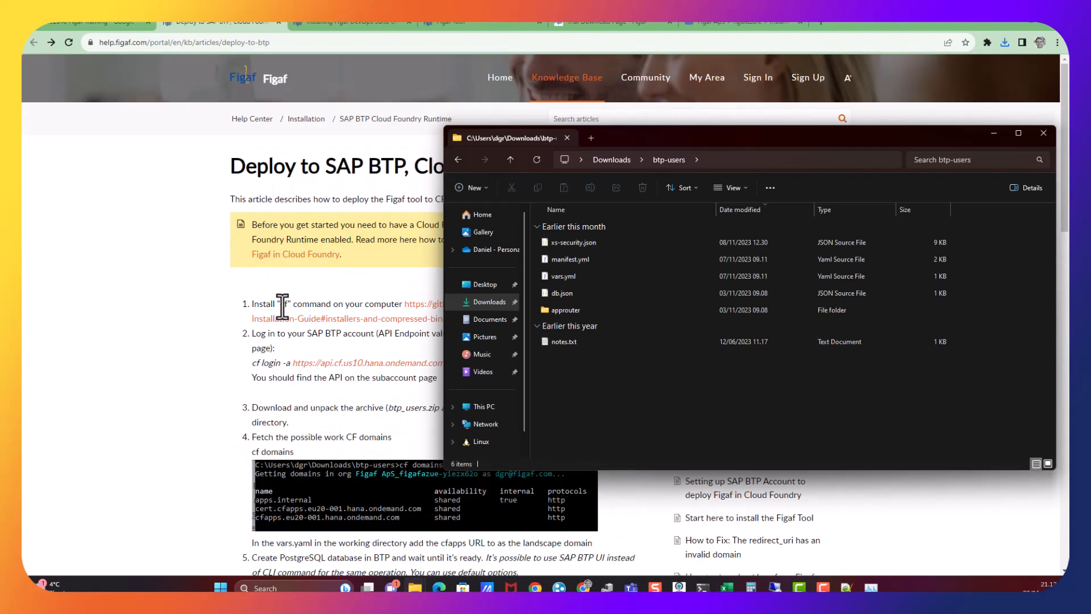
{"action": "left_click", "coordinate": [687, 543]}
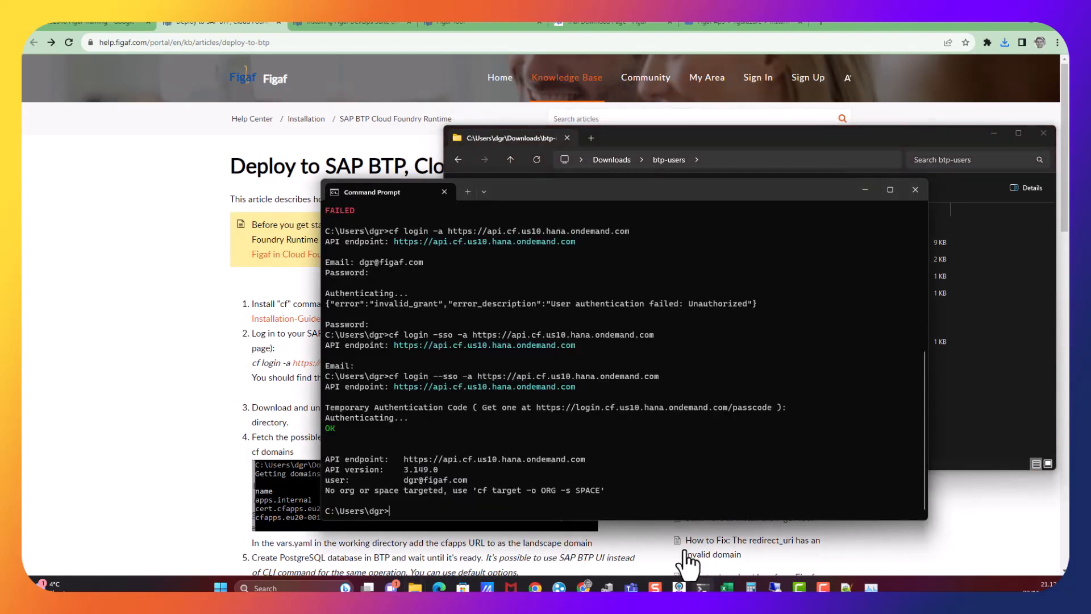
{"action": "left_click", "coordinate": [916, 196]}
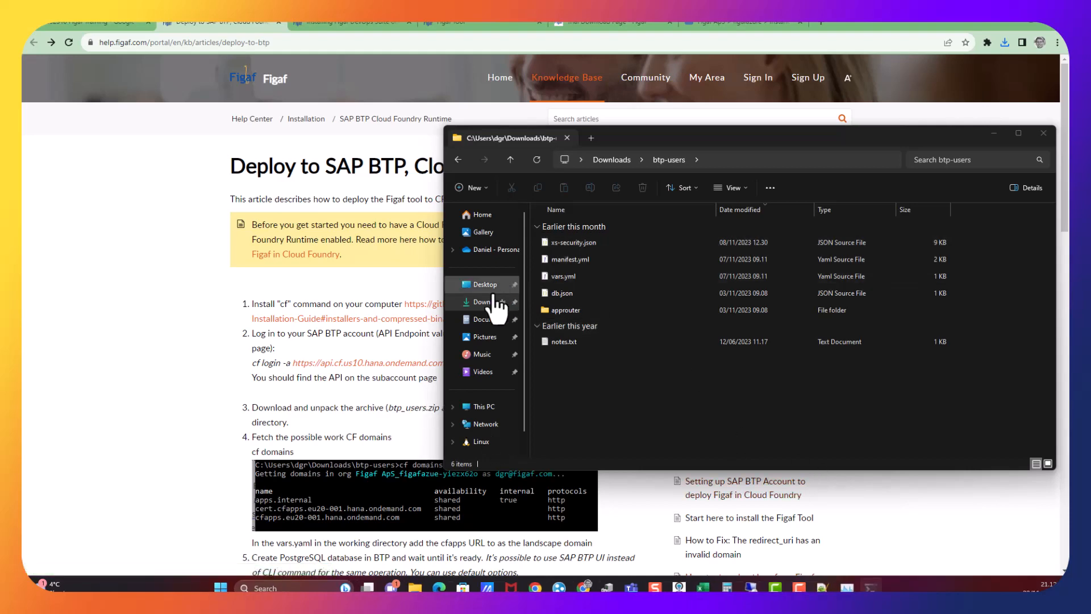
- Change Command Prompt's working directory to the copied Downloads\btp-users folder path, then return to the BTP Cockpit
{"action": "left_click_drag", "start_coordinate": [1067, 222], "coordinate": [443, 250]}
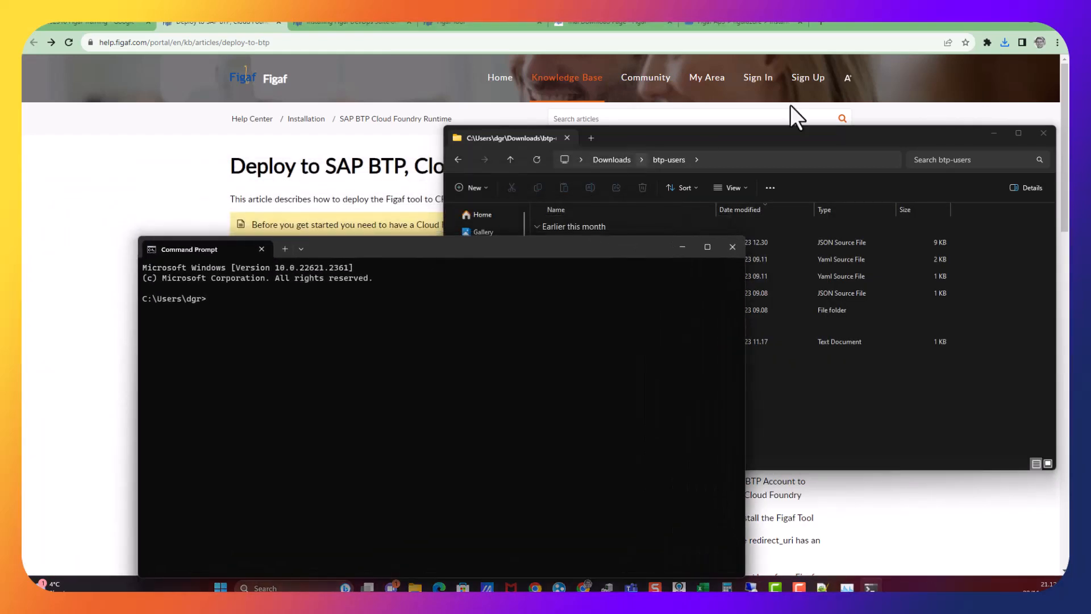
{"action": "left_click", "coordinate": [753, 163]}
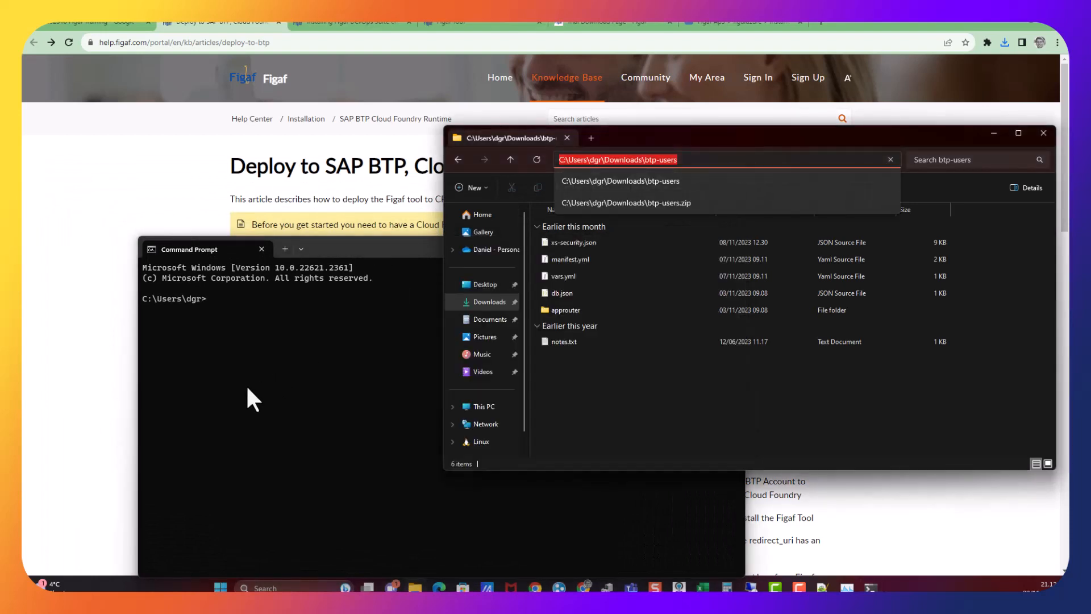
{"action": "left_click", "coordinate": [252, 390]}
{"action": "type", "text": "cd"}
{"action": "type", "text": "C:\\Users\\dgr\\Downloads\\btp-users"}
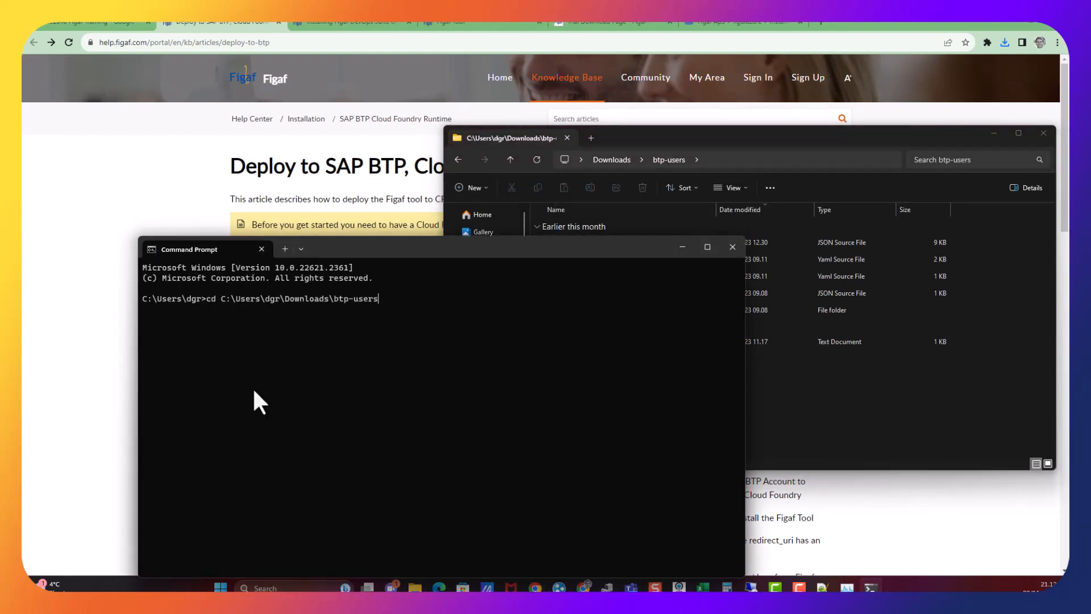
{"action": "key", "text": "Return"}
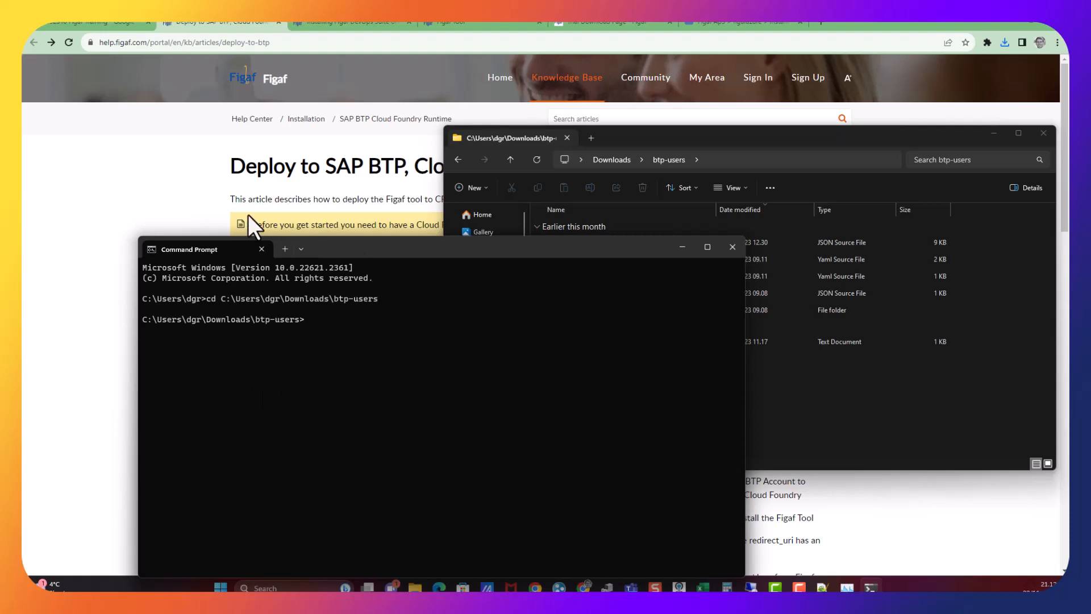
{"action": "left_click", "coordinate": [319, 209]}
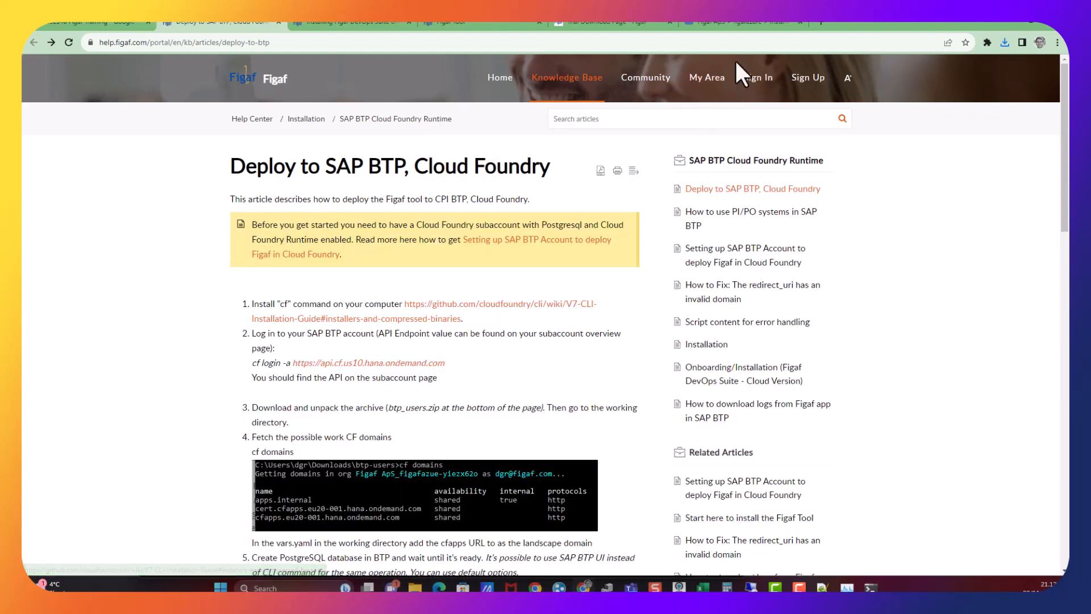
{"action": "left_click", "coordinate": [734, 24]}
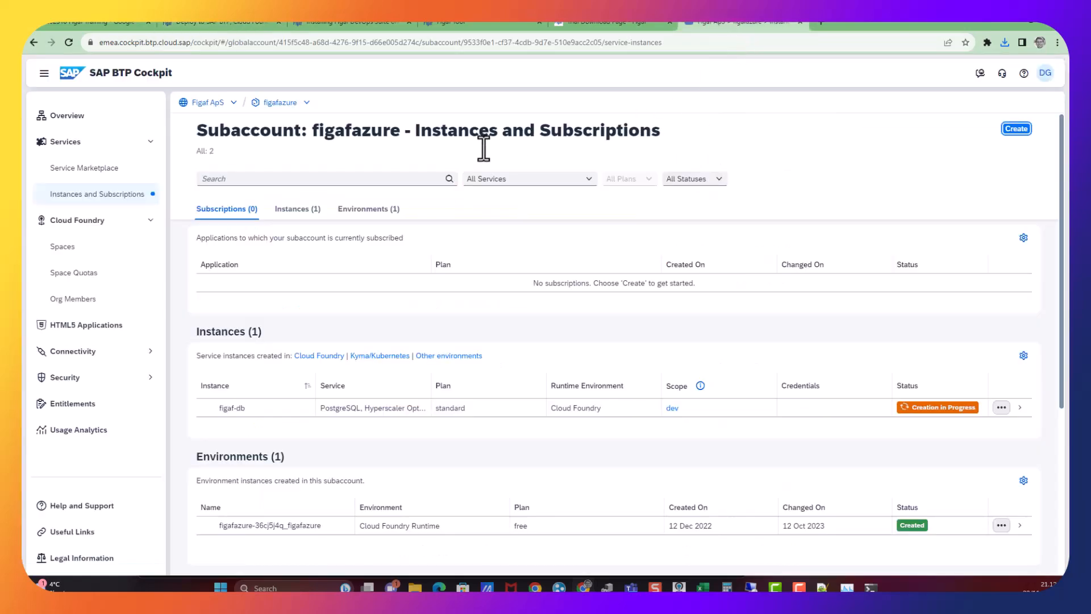
- Open the figafazure API endpoint api.cf.eu20-001.hana.ondemand.com in a new tab and copy its URL
{"action": "left_click", "coordinate": [270, 102]}
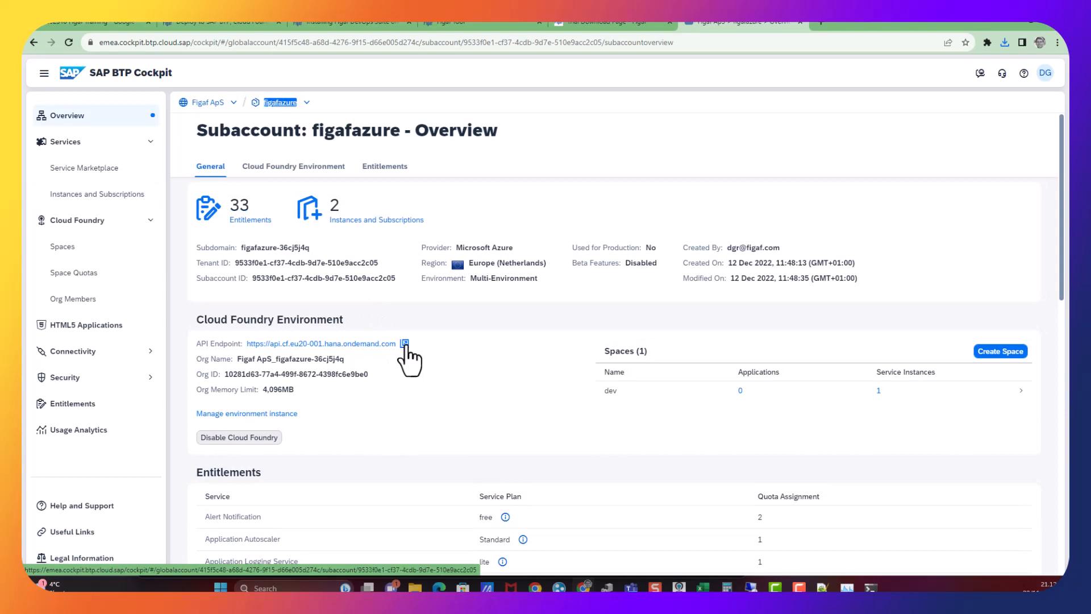
{"action": "left_click", "coordinate": [404, 344]}
{"action": "left_click", "coordinate": [474, 42]}
{"action": "key", "text": "ctrl+c"}
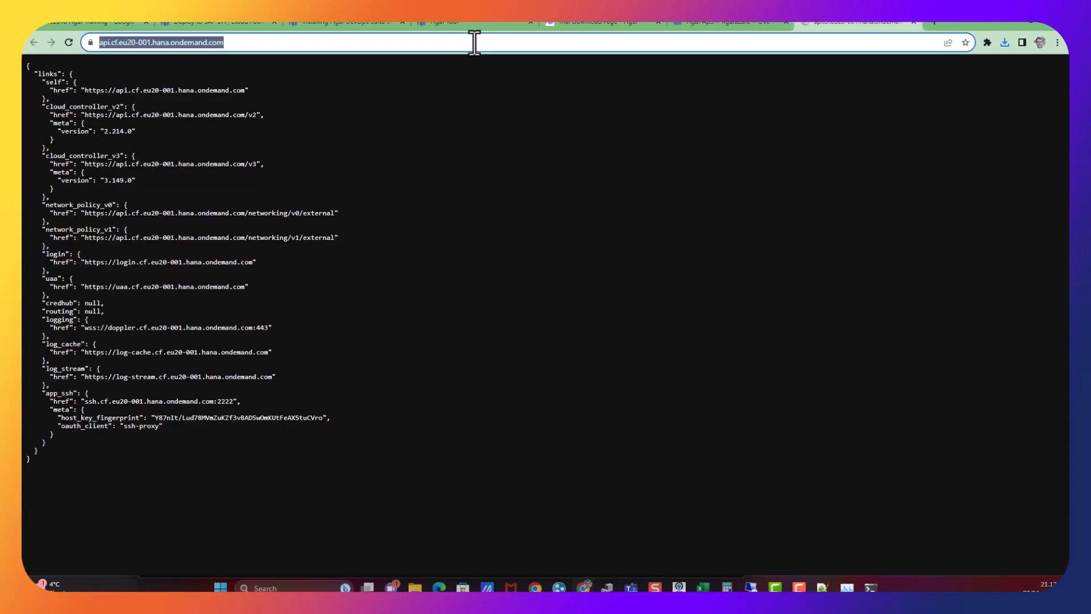
{"action": "left_click", "coordinate": [243, 21]}
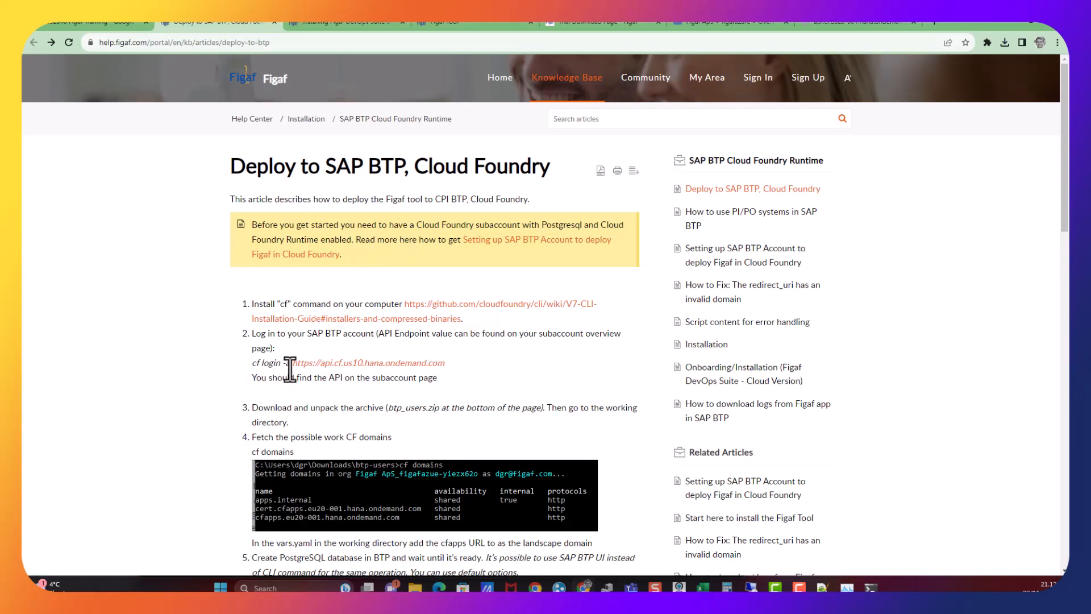
- Run cf login -a with the copied endpoint, enter the account e-mail, then abort the failing login
{"action": "key", "text": "alt+Tab"}
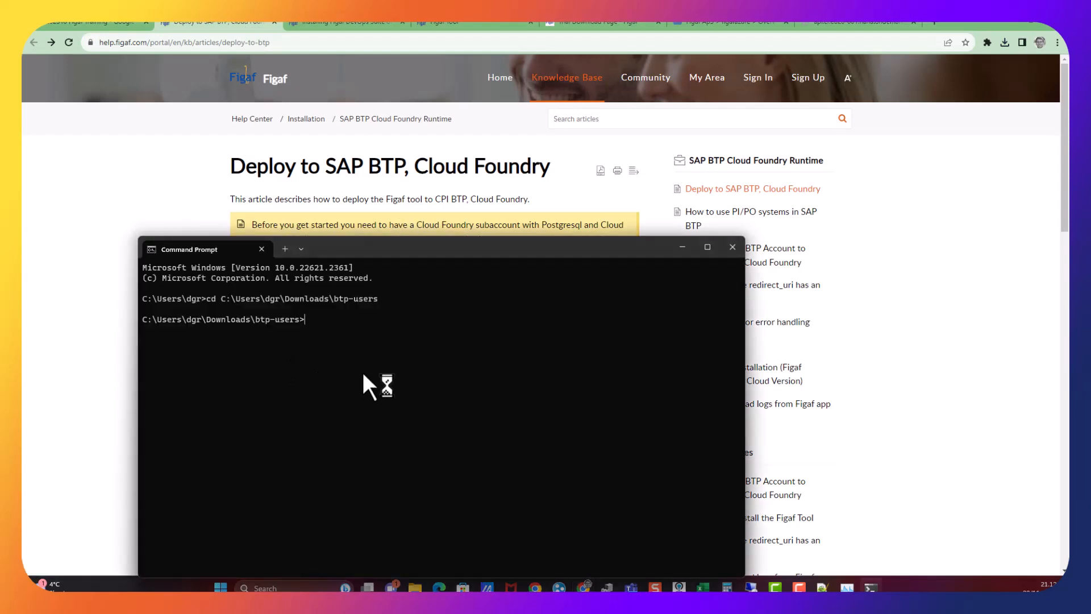
{"action": "type", "text": "cf login -a"}
{"action": "key", "text": "ctrl+v"}
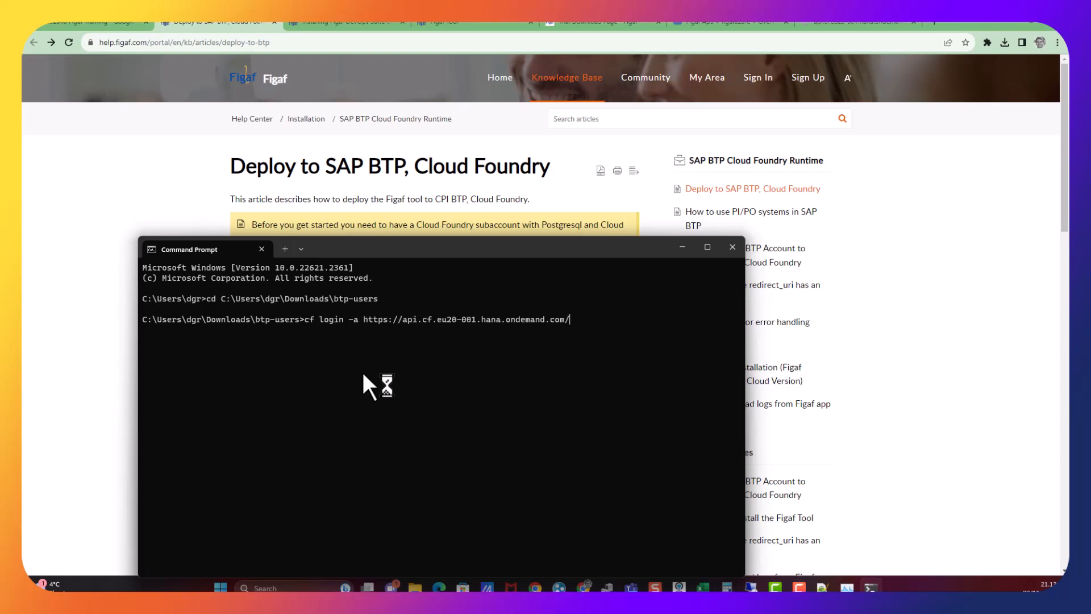
{"action": "key", "text": "Return"}
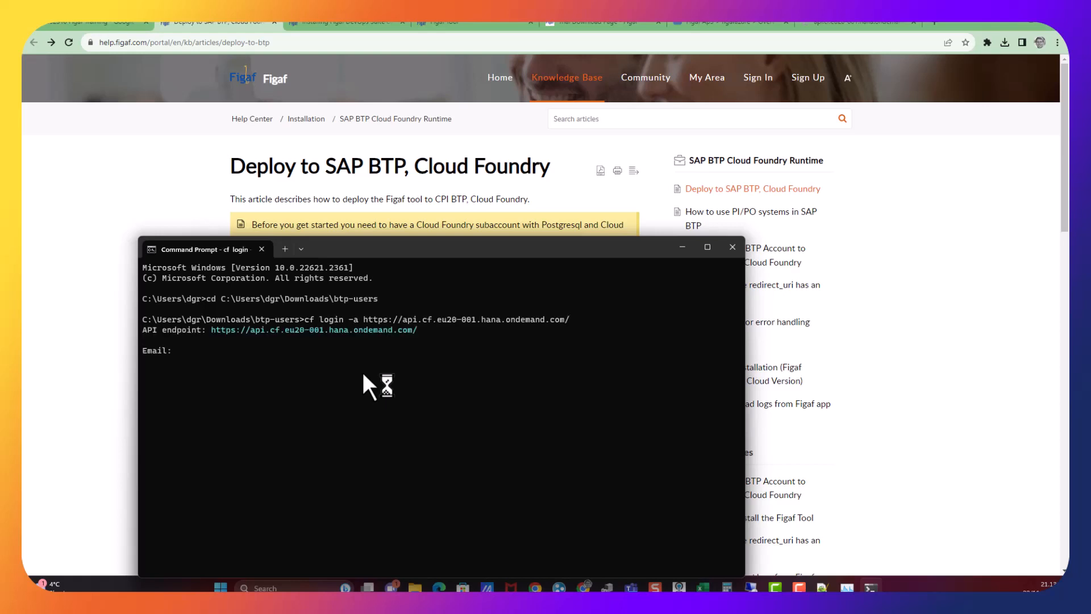
{"action": "key", "text": "Return"}
{"action": "key", "text": "Return"}
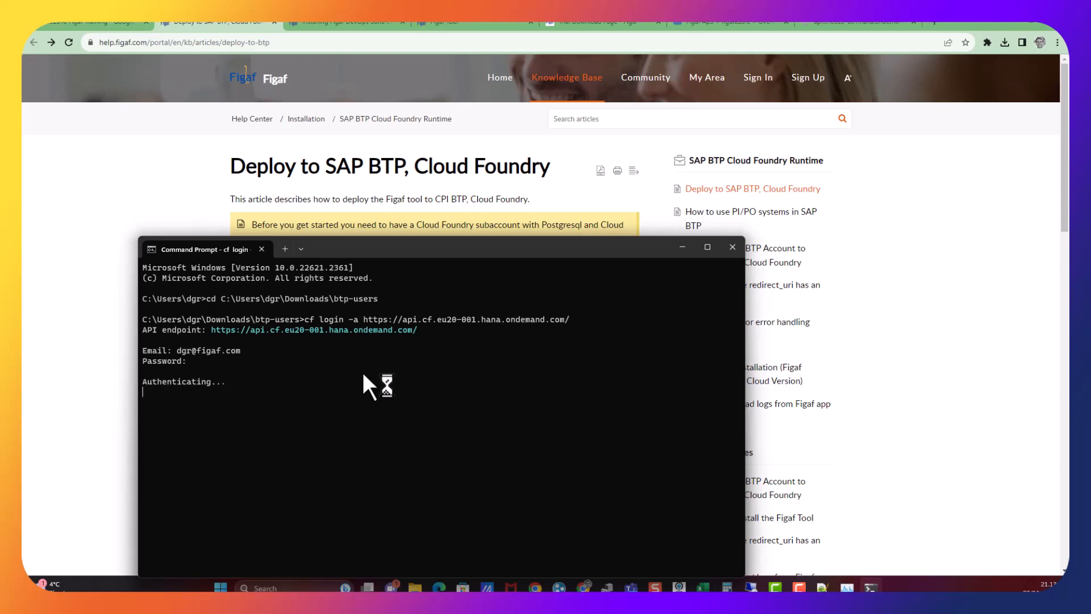
{"action": "key", "text": "ctrl+c"}
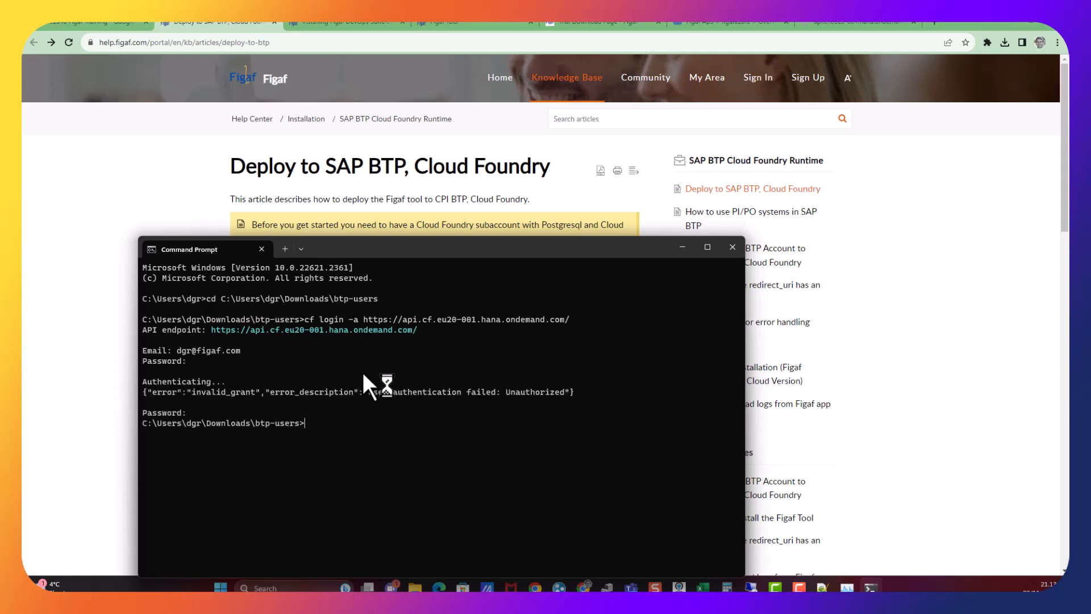
- Rerun the cf login with --sso and copy the temporary passcode URL it shows
{"action": "key", "text": "Up"}
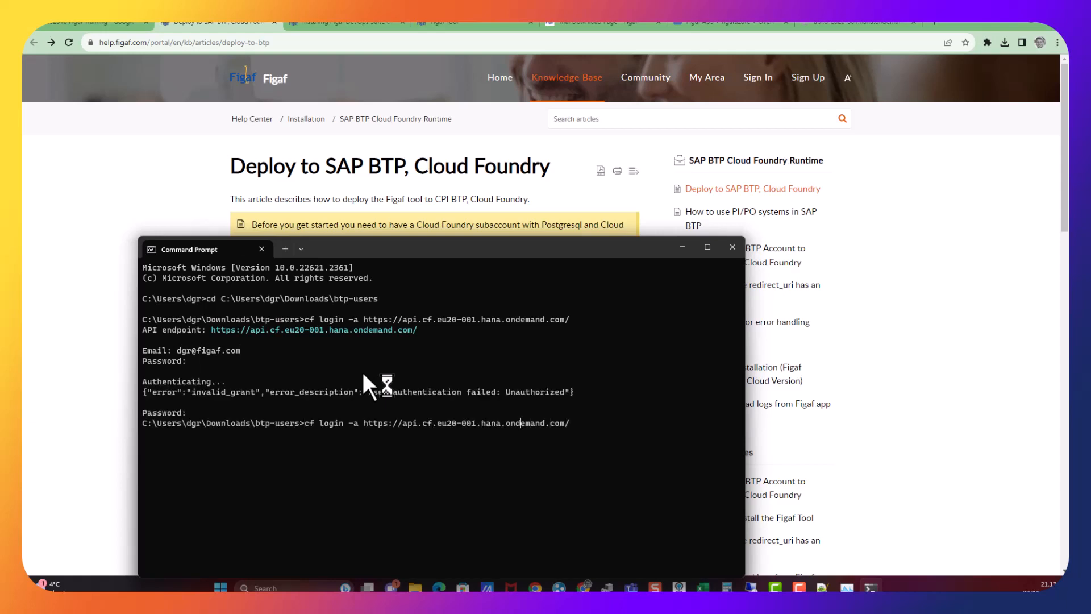
{"action": "key", "text": "Left"}
{"action": "key", "text": "Left"}
{"action": "key", "text": "Left"}
{"action": "key", "text": "Left"}
{"action": "key", "text": "Left"}
{"action": "key", "text": "Left"}
{"action": "key", "text": "Left"}
{"action": "key", "text": "Left"}
{"action": "key", "text": "Left"}
{"action": "key", "text": "Left"}
{"action": "key", "text": "Left"}
{"action": "key", "text": "Left"}
{"action": "key", "text": "Left"}
{"action": "key", "text": "Left"}
{"action": "key", "text": "Left"}
{"action": "key", "text": "Left"}
{"action": "key", "text": "Left"}
{"action": "key", "text": "Left"}
{"action": "key", "text": "Left"}
{"action": "key", "text": "Left"}
{"action": "type", "text": "--sso"}
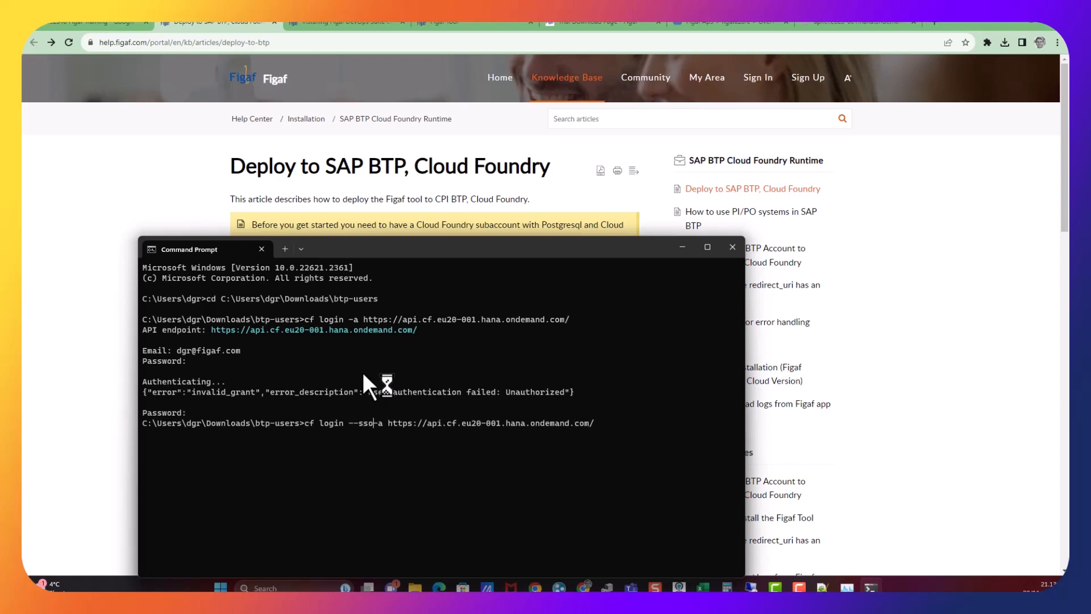
{"action": "key", "text": "Return"}
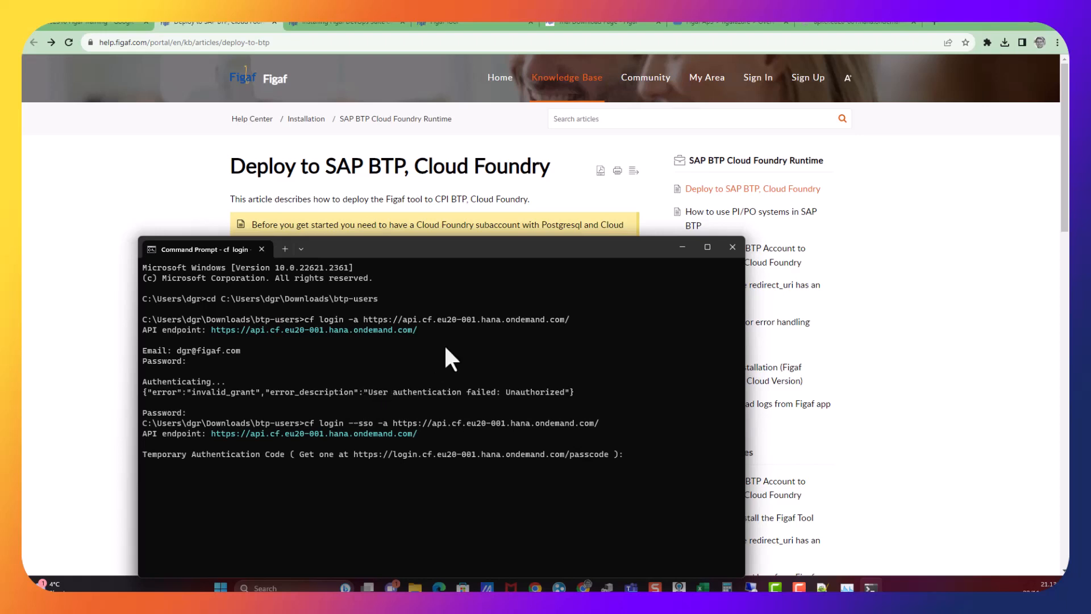
{"action": "double_click", "coordinate": [508, 453]}
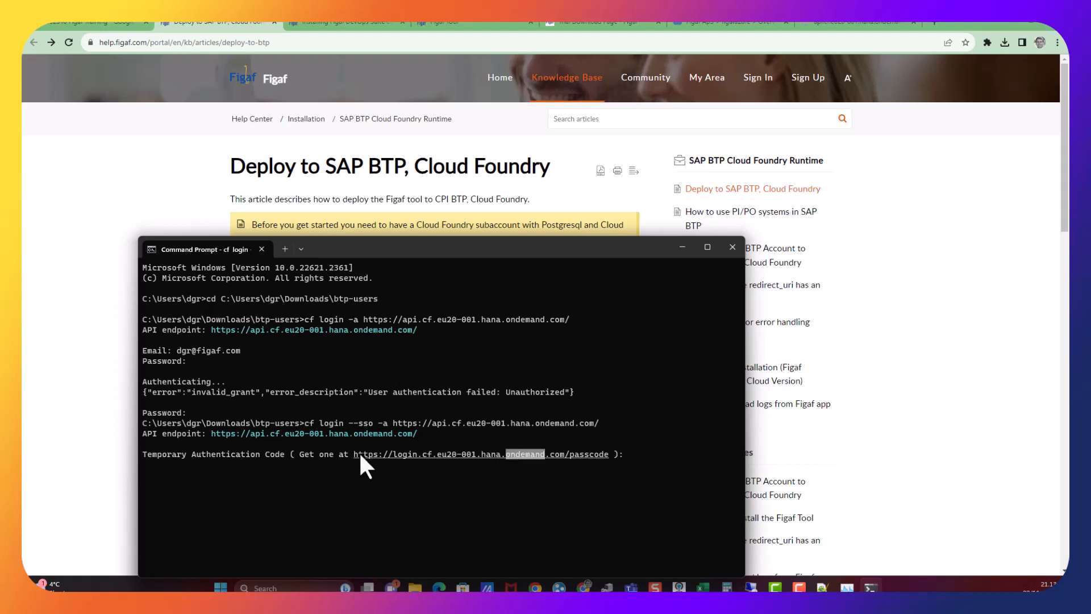
{"action": "left_click_drag", "start_coordinate": [353, 453], "coordinate": [605, 455]}
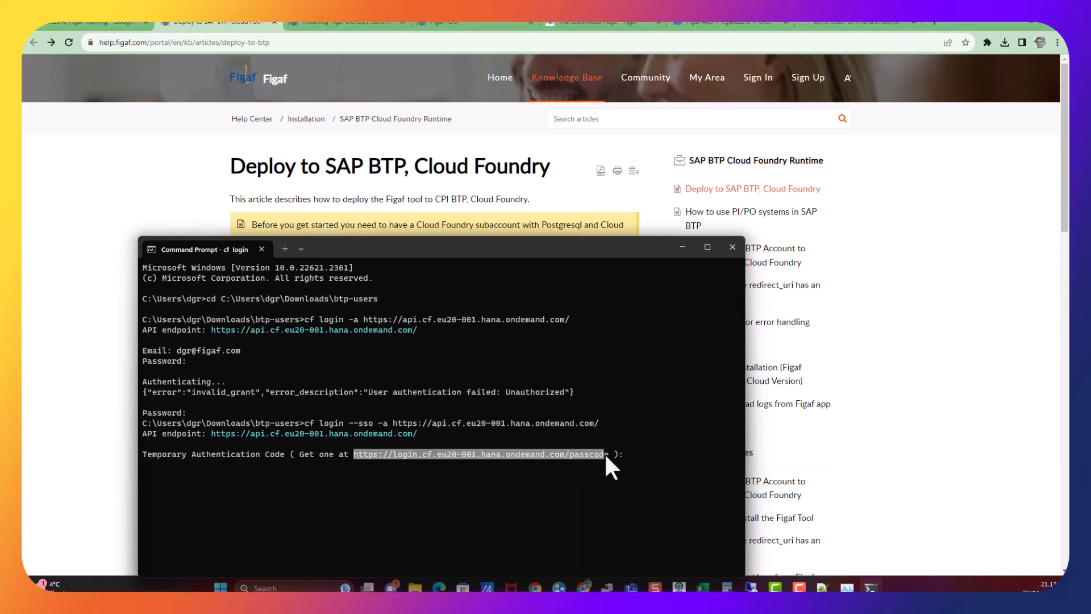
{"action": "key", "text": "ctrl+c"}
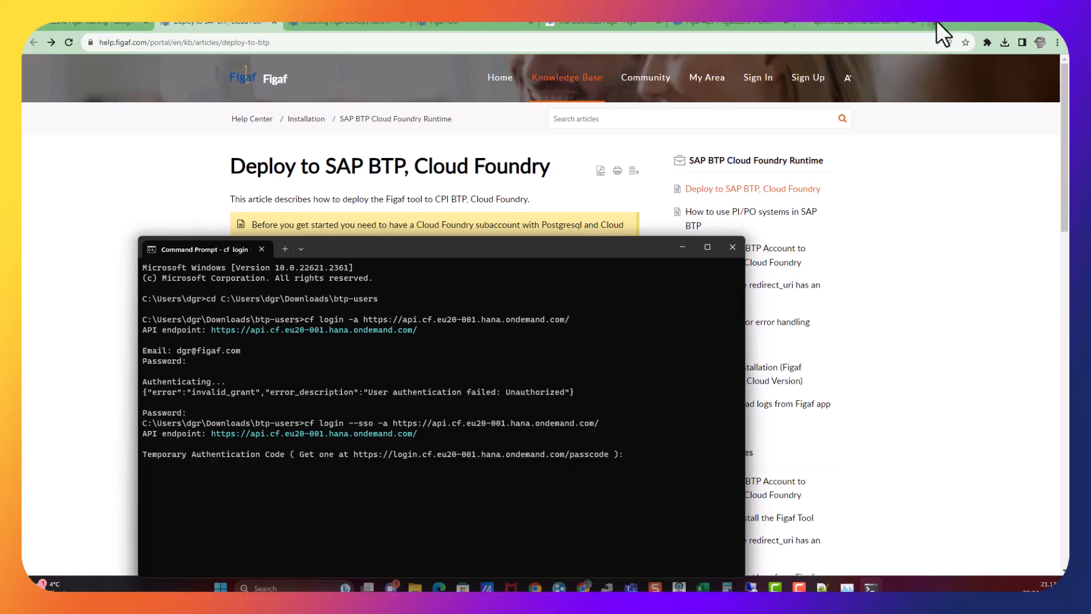
- Load the passcode URL in a new tab and sign in through the default identity provider
{"action": "left_click", "coordinate": [936, 21]}
{"action": "key", "text": "ctrl+v"}
{"action": "key", "text": "Return"}
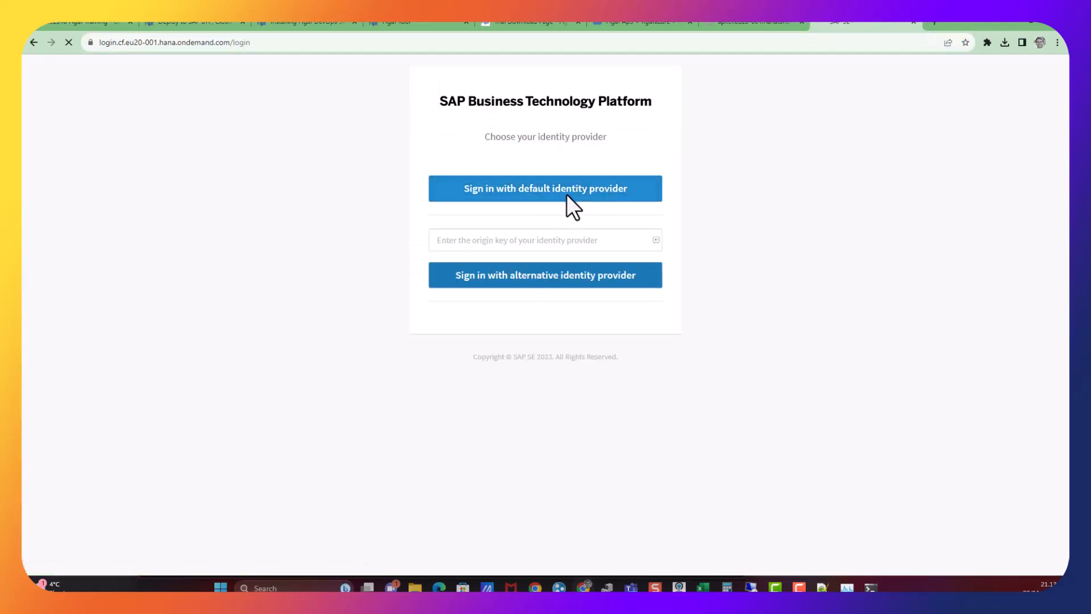
{"action": "left_click", "coordinate": [566, 195]}
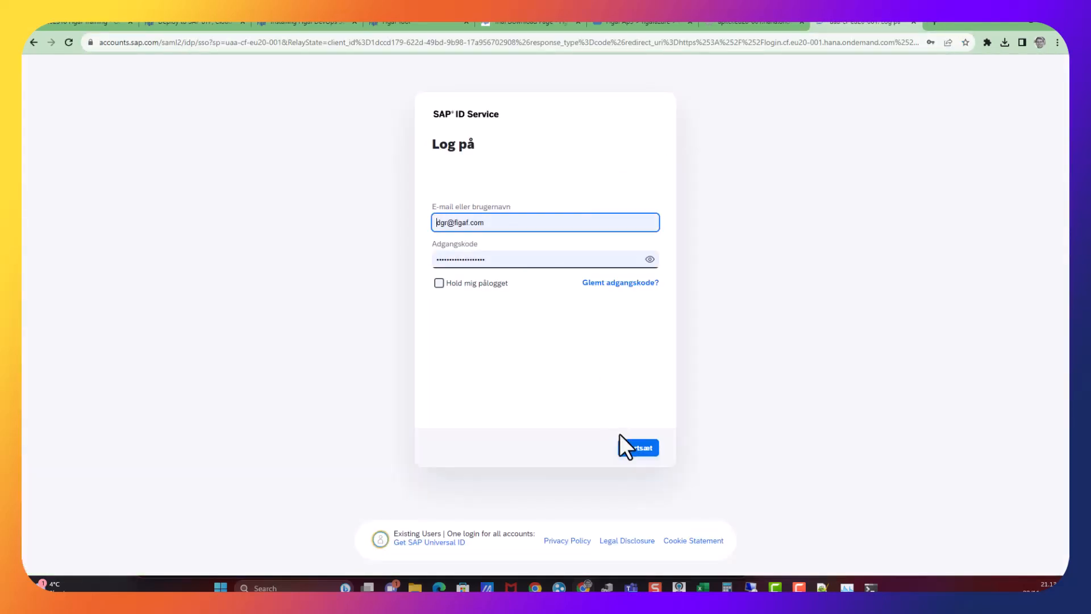
{"action": "left_click", "coordinate": [634, 441]}
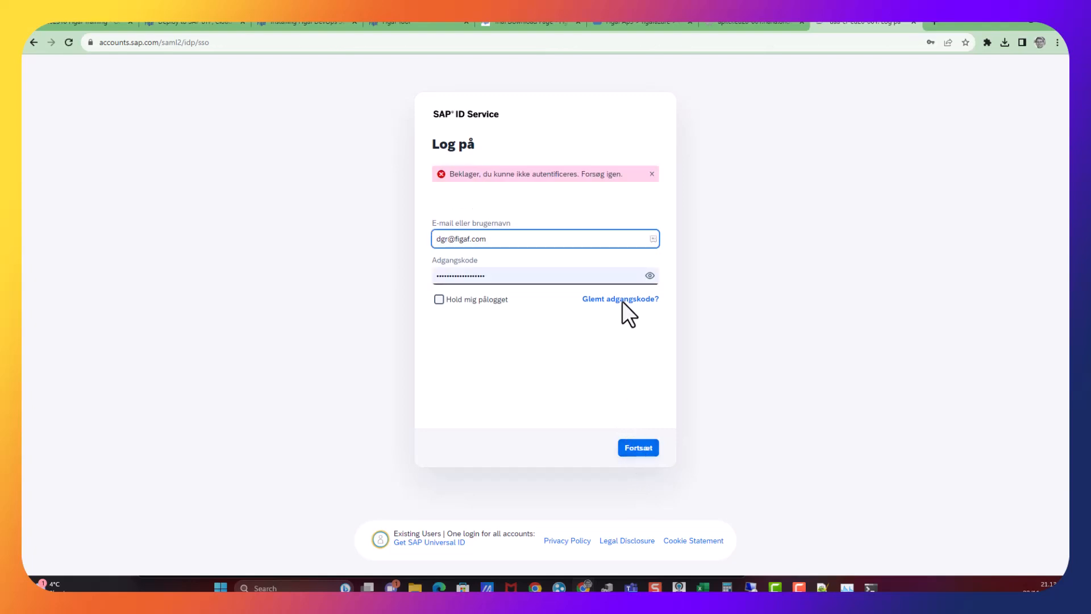
- Retry the SAP ID sign-in using the browser's saved login credentials
{"action": "left_click", "coordinate": [627, 263]}
{"action": "left_click", "coordinate": [606, 244]}
{"action": "left_click", "coordinate": [572, 275]}
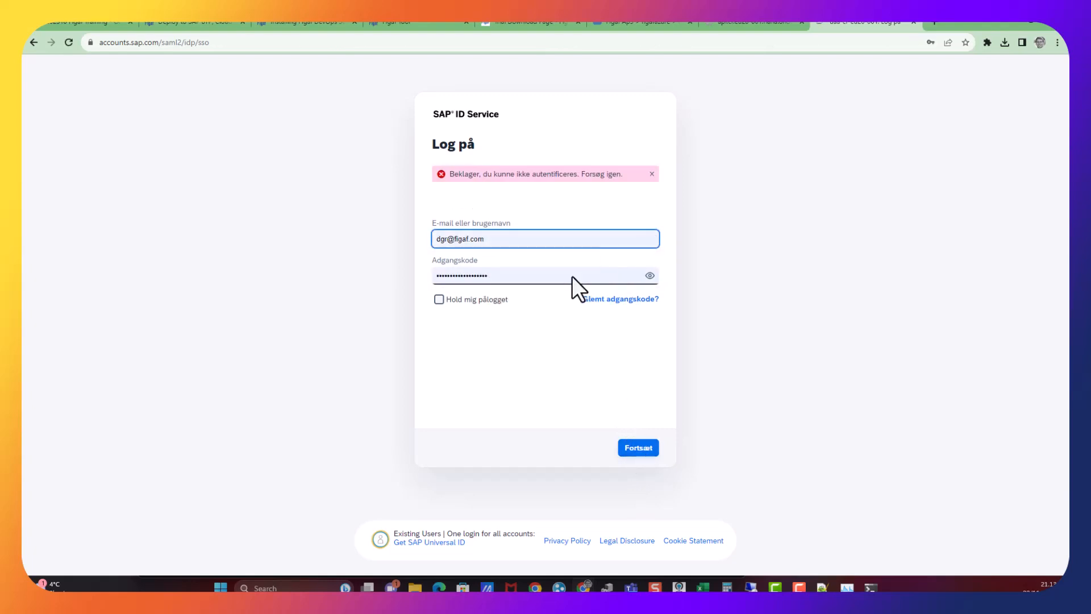
{"action": "left_click", "coordinate": [638, 438]}
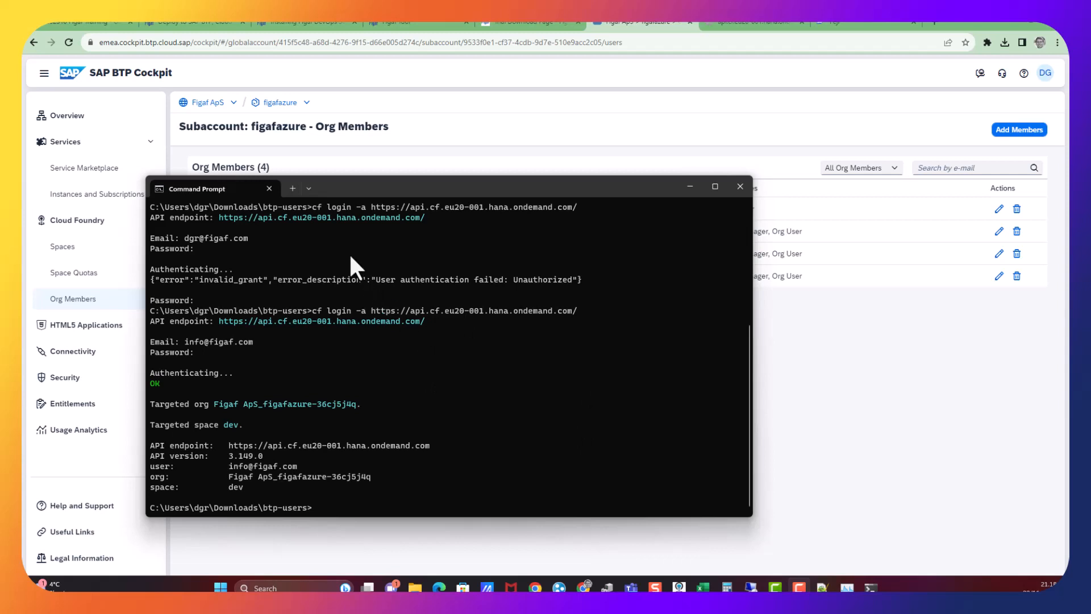
- Inspect the dev space's members, applications and service instances, where figaf-db is still being created
{"action": "left_click", "coordinate": [78, 246]}
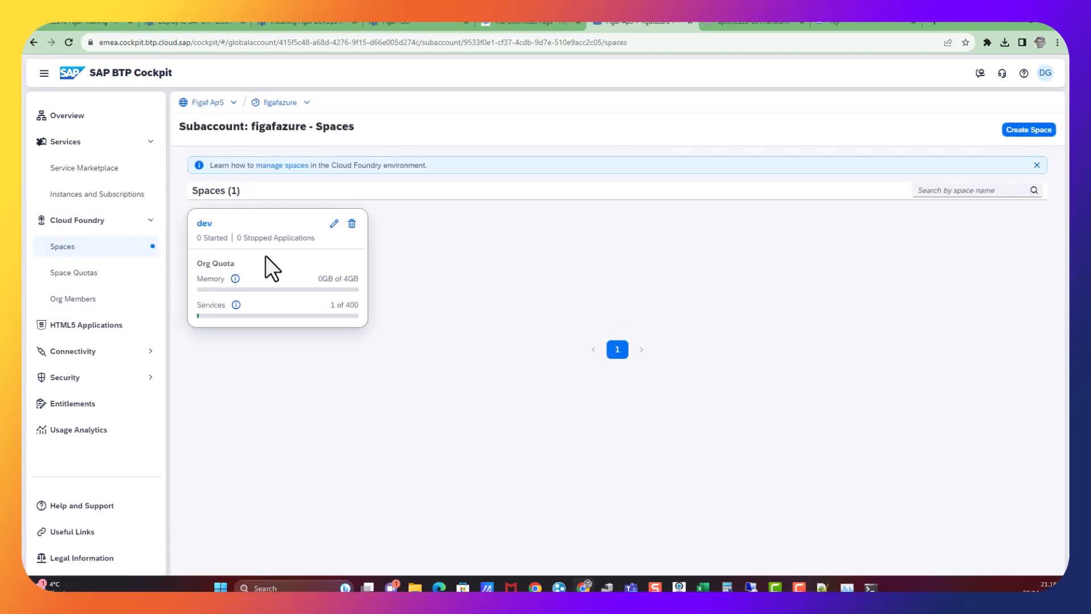
{"action": "left_click", "coordinate": [221, 223]}
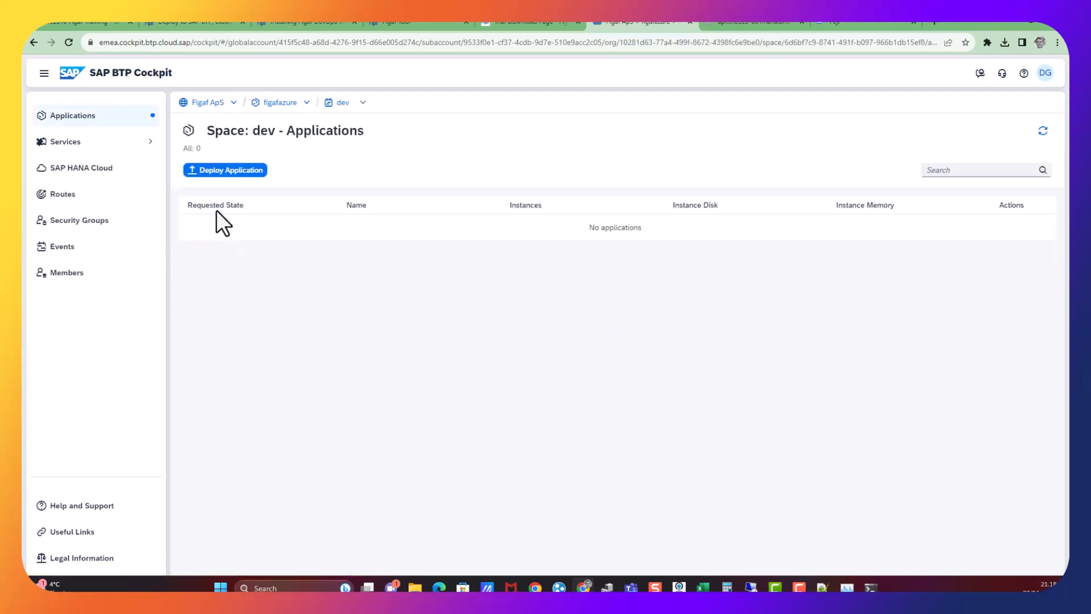
{"action": "left_click", "coordinate": [83, 273]}
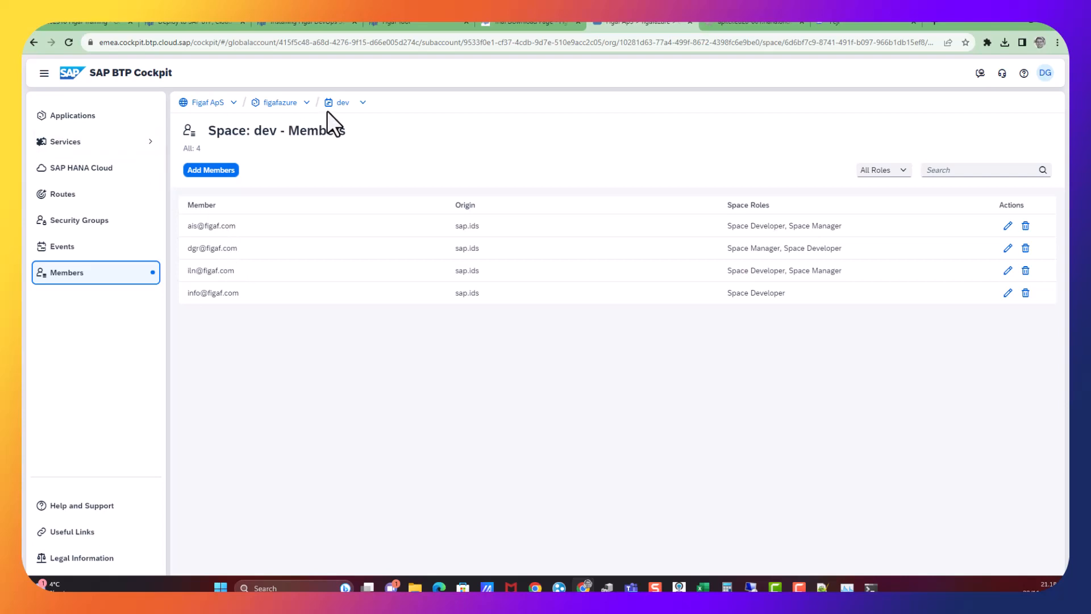
{"action": "left_click", "coordinate": [342, 104]}
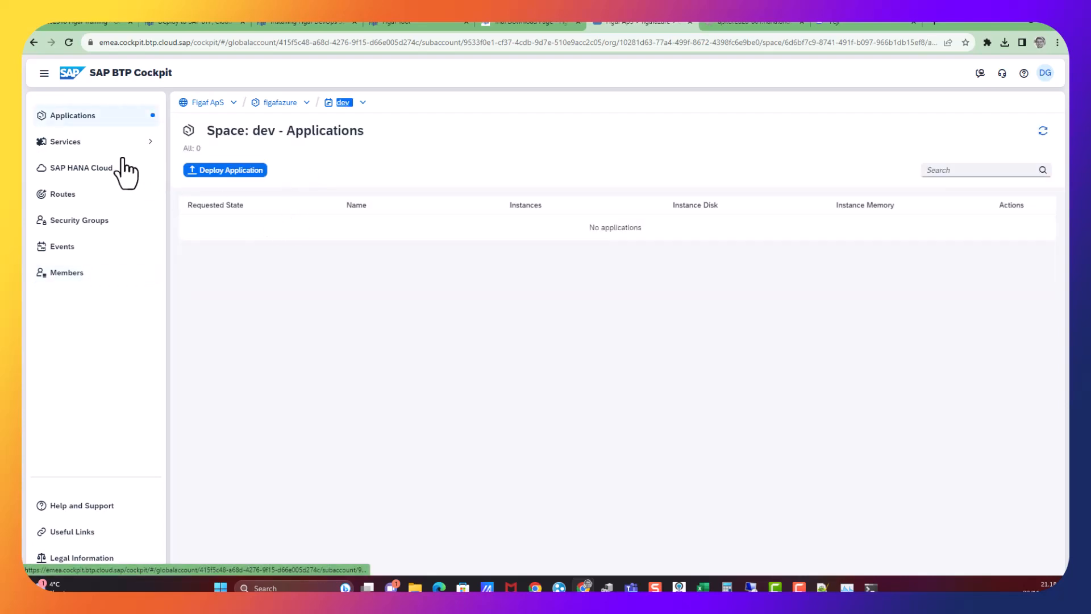
{"action": "left_click", "coordinate": [73, 143]}
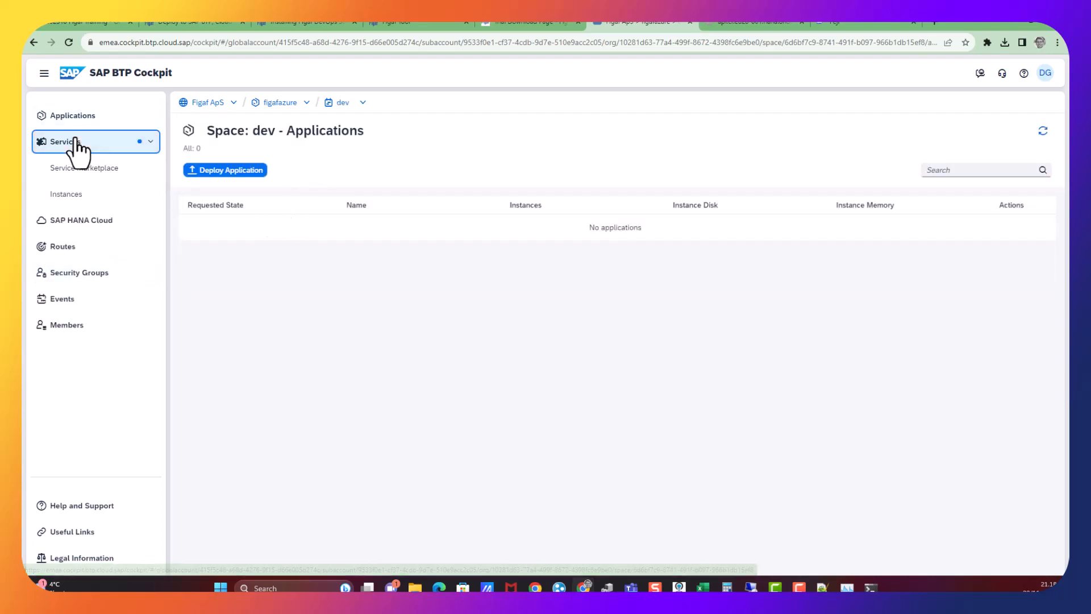
{"action": "left_click", "coordinate": [101, 170]}
{"action": "left_click", "coordinate": [95, 194]}
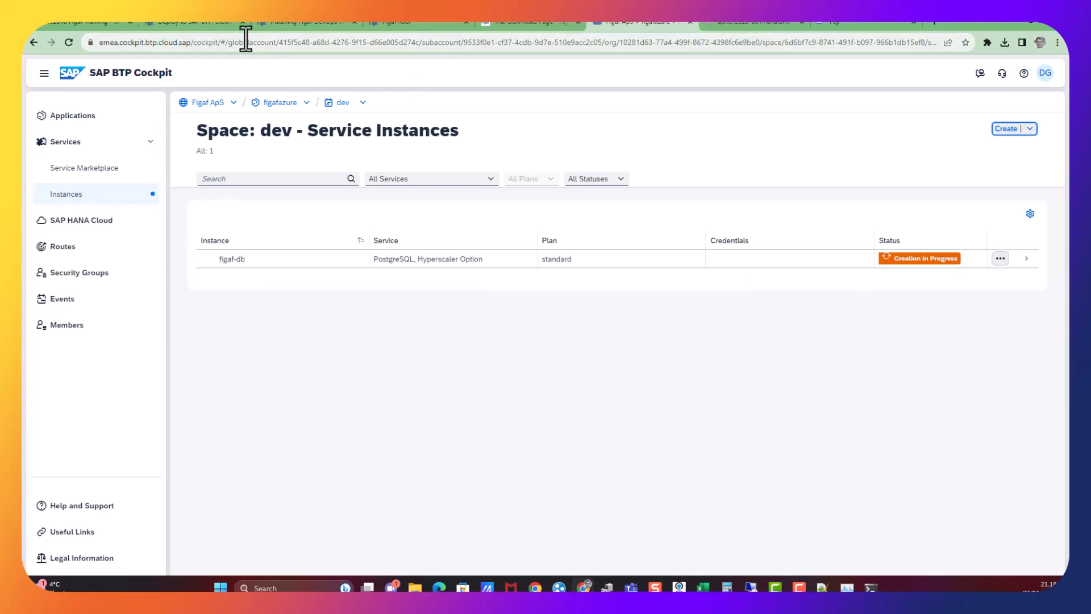
{"action": "left_click", "coordinate": [213, 29]}
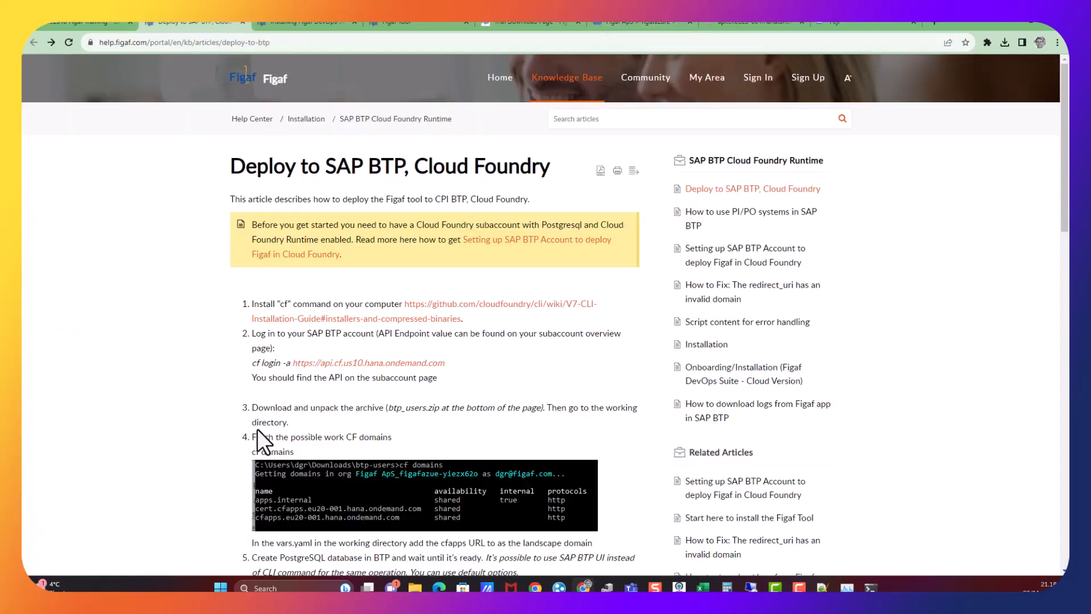
- Run cf domains from the article in Command Prompt and copy the cfapps.eu20-001.hana.ondemand.com domain
{"action": "scroll", "coordinate": [244, 432], "scroll_direction": "down", "scroll_amount": 1}
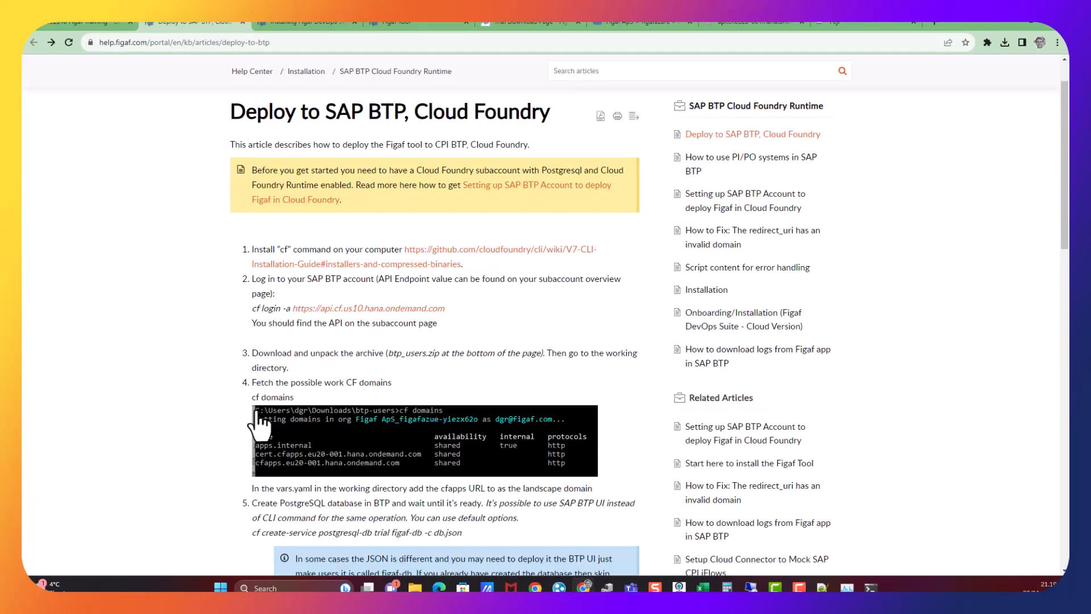
{"action": "left_click_drag", "start_coordinate": [252, 396], "coordinate": [295, 397]}
{"action": "key", "text": "alt+Tab"}
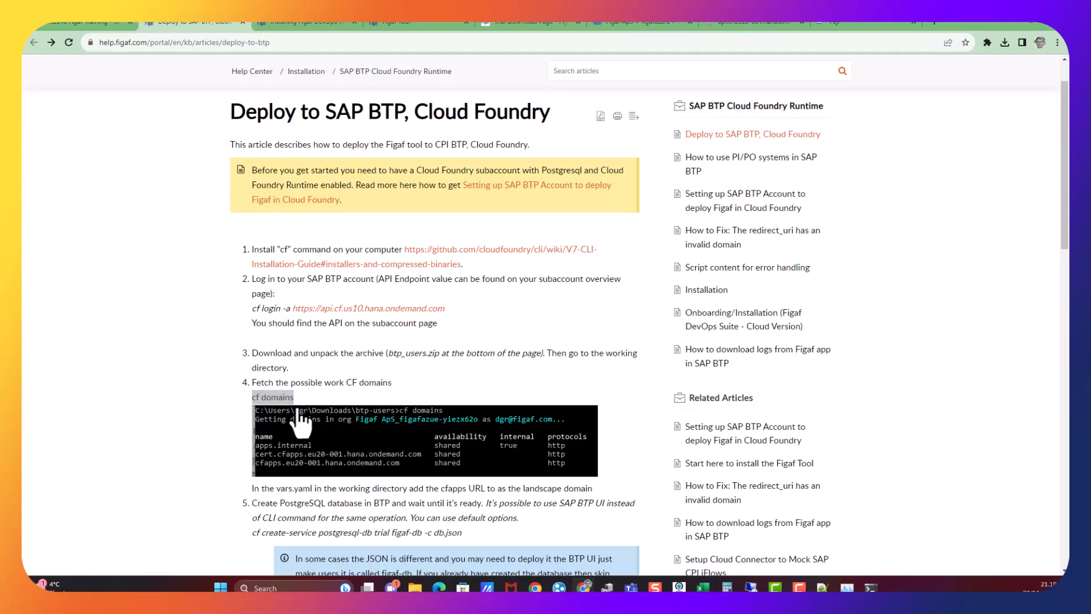
{"action": "key", "text": "ctrl+v"}
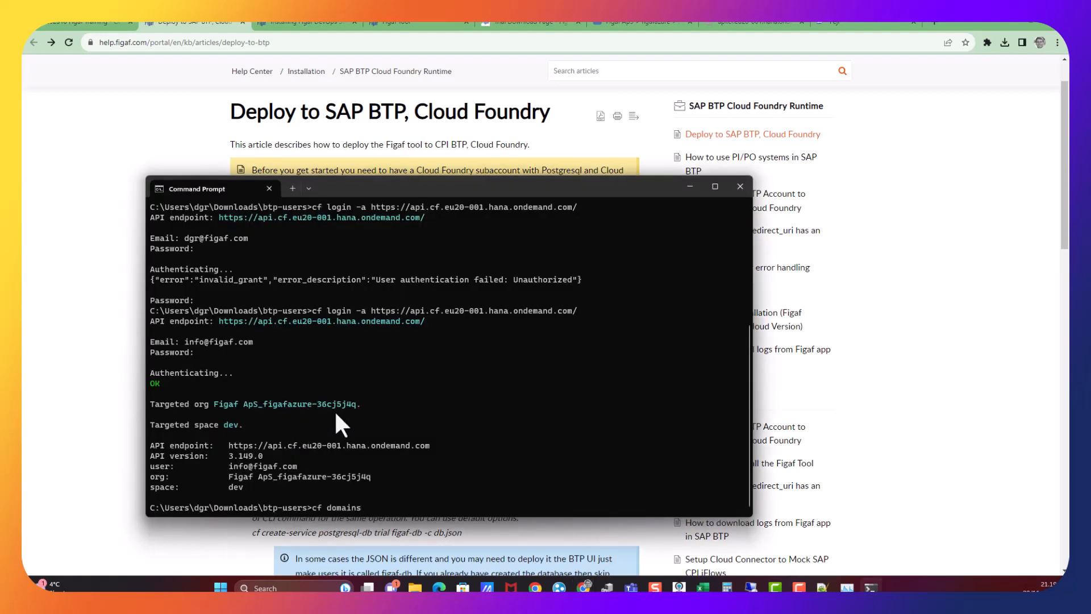
{"action": "key", "text": "Return"}
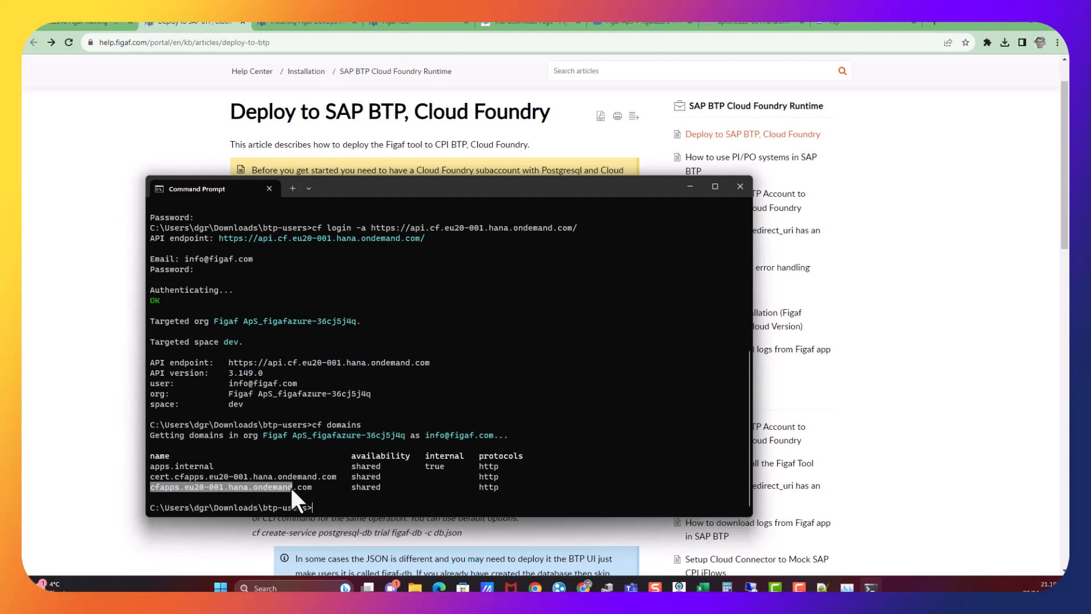
{"action": "key", "text": "ctrl+c"}
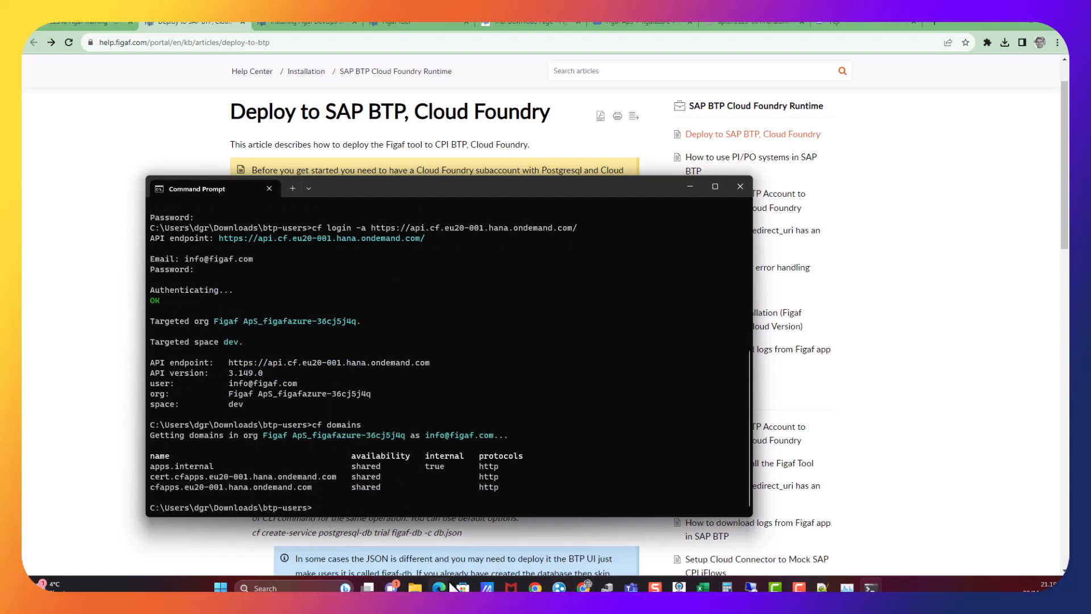
- Open btp-users\manifest.yml in Notepad++ and review its memory setting and commented-out service entries
{"action": "mouse_move", "coordinate": [414, 587]}
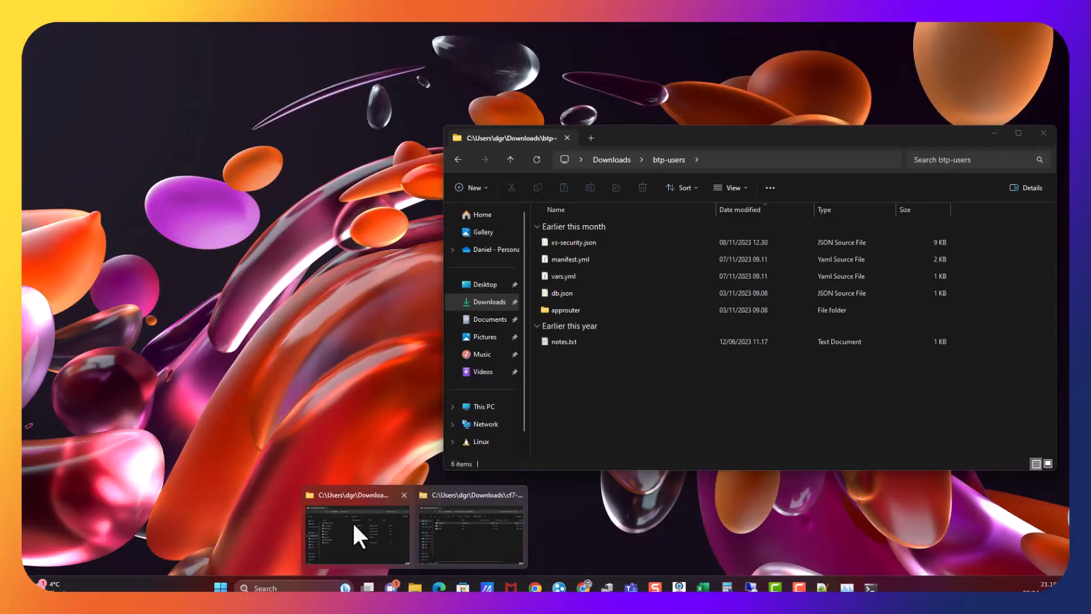
{"action": "left_click", "coordinate": [352, 520]}
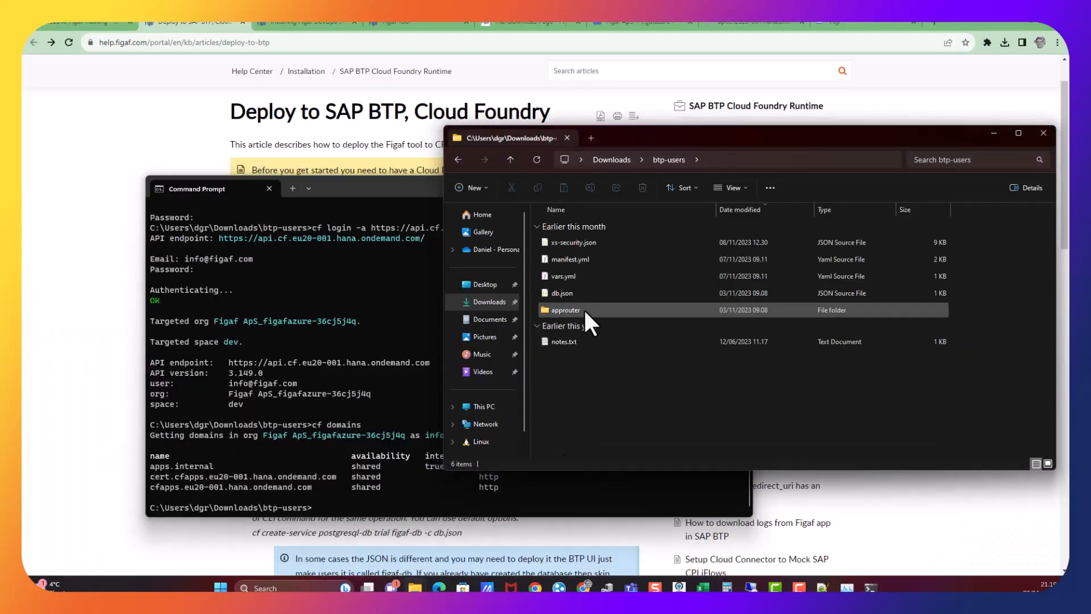
{"action": "right_click", "coordinate": [579, 255]}
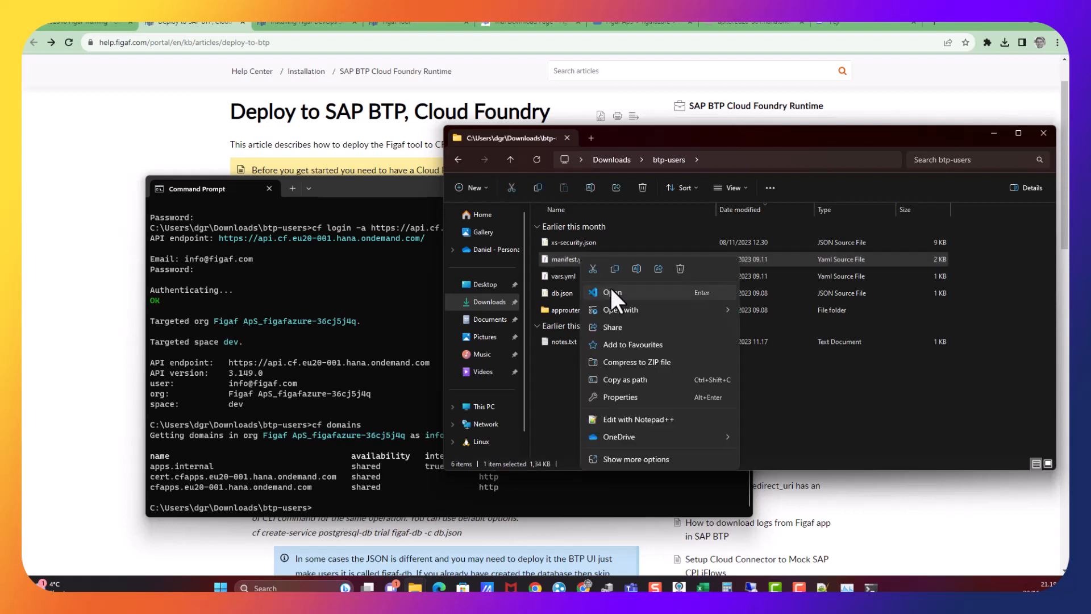
{"action": "mouse_move", "coordinate": [620, 308]}
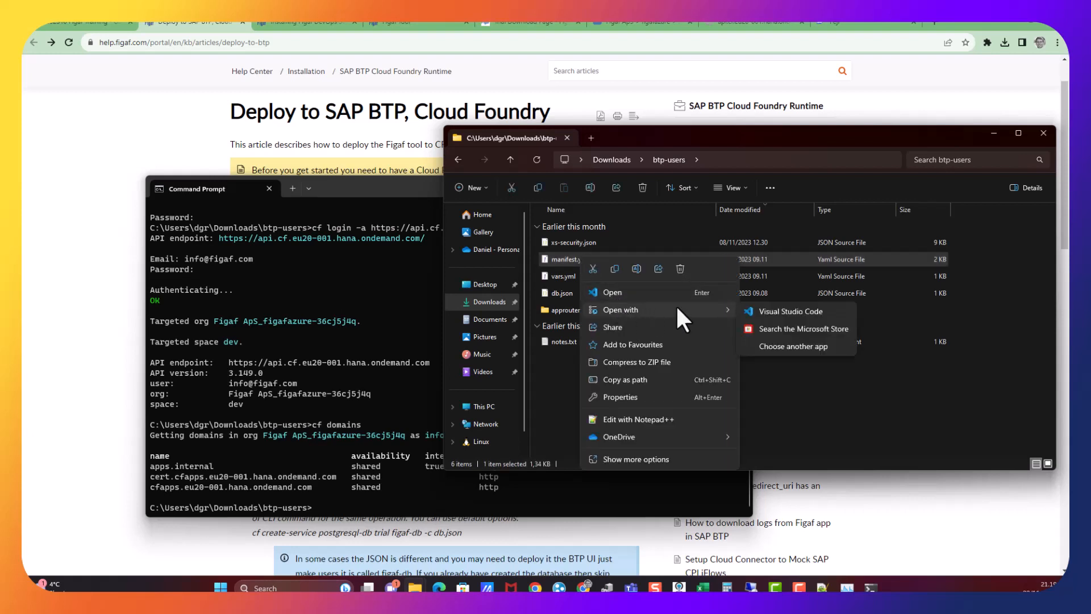
{"action": "left_click_drag", "start_coordinate": [548, 257], "coordinate": [826, 585]}
{"action": "left_click_drag", "start_coordinate": [749, 329], "coordinate": [752, 330]}
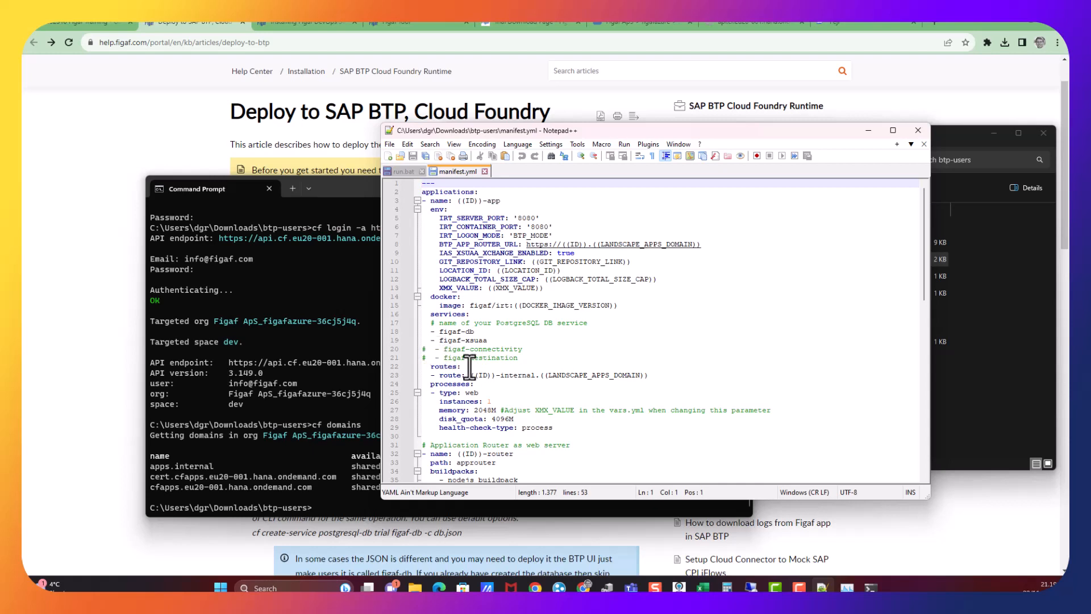
{"action": "scroll", "coordinate": [465, 358], "scroll_direction": "down", "scroll_amount": 2}
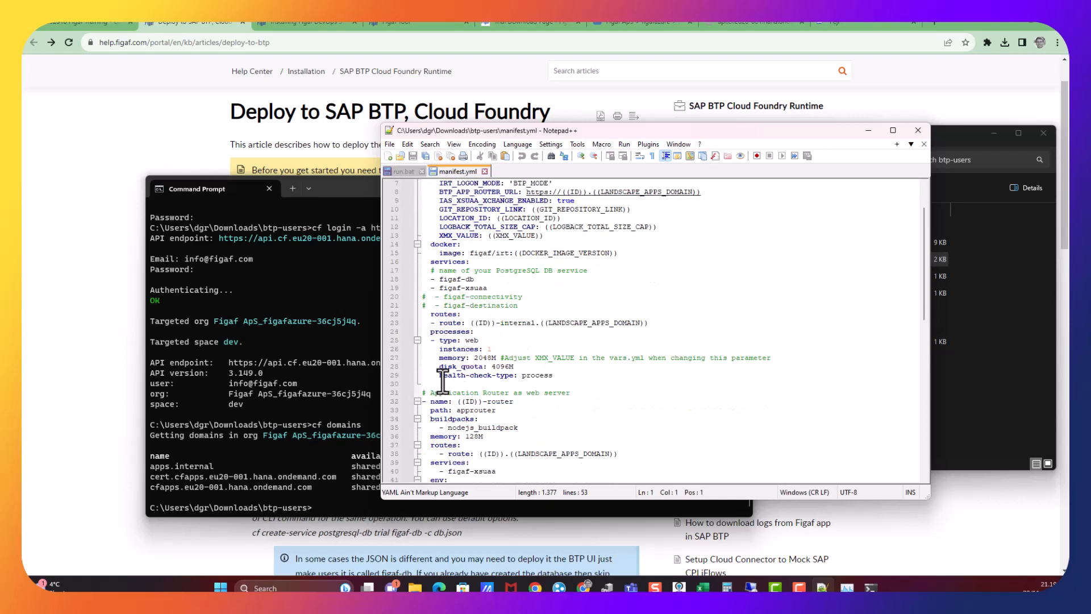
{"action": "scroll", "coordinate": [491, 363], "scroll_direction": "down", "scroll_amount": 1}
{"action": "left_click", "coordinate": [488, 332]}
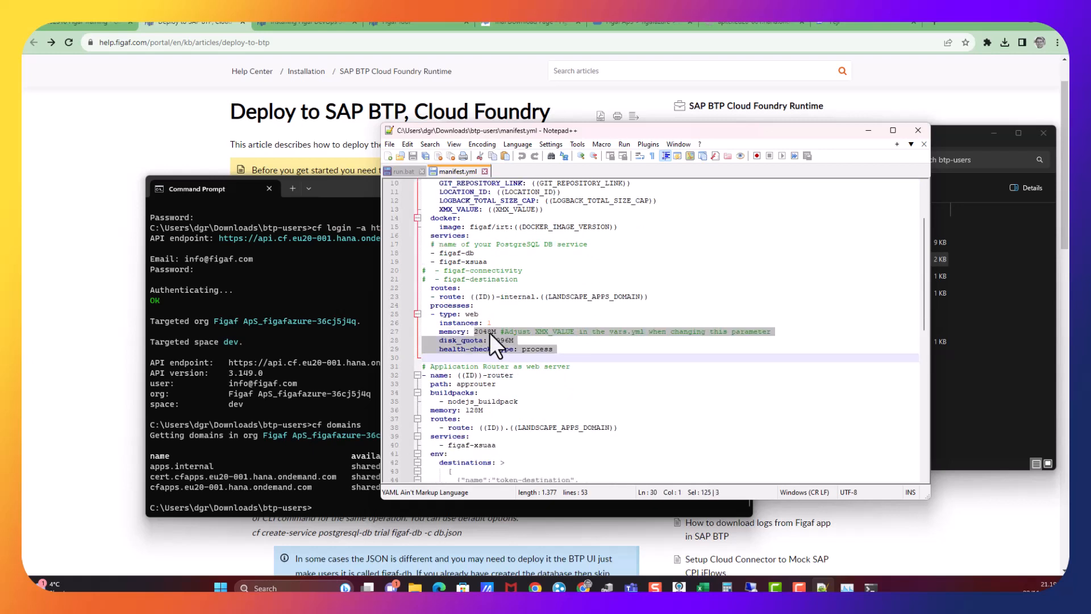
{"action": "scroll", "coordinate": [529, 380], "scroll_direction": "down", "scroll_amount": 3}
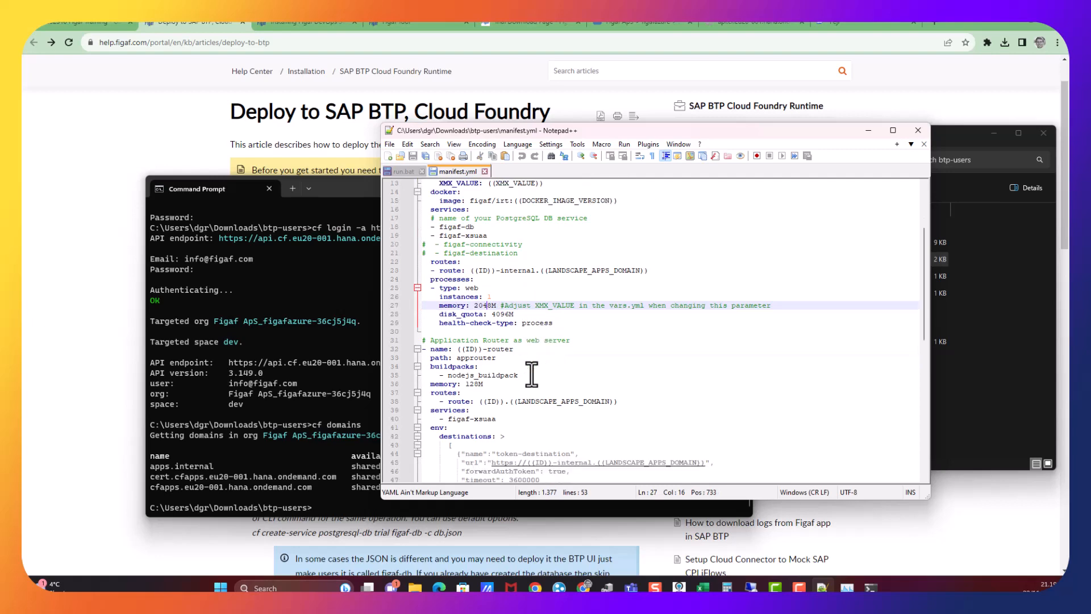
{"action": "scroll", "coordinate": [529, 379], "scroll_direction": "down", "scroll_amount": 3}
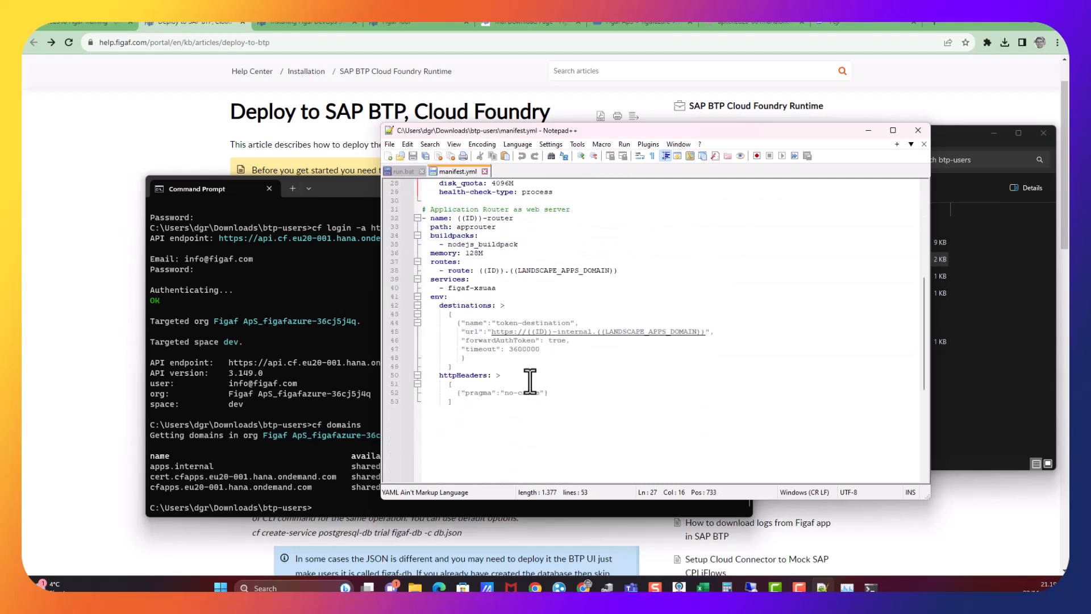
{"action": "left_click", "coordinate": [955, 413]}
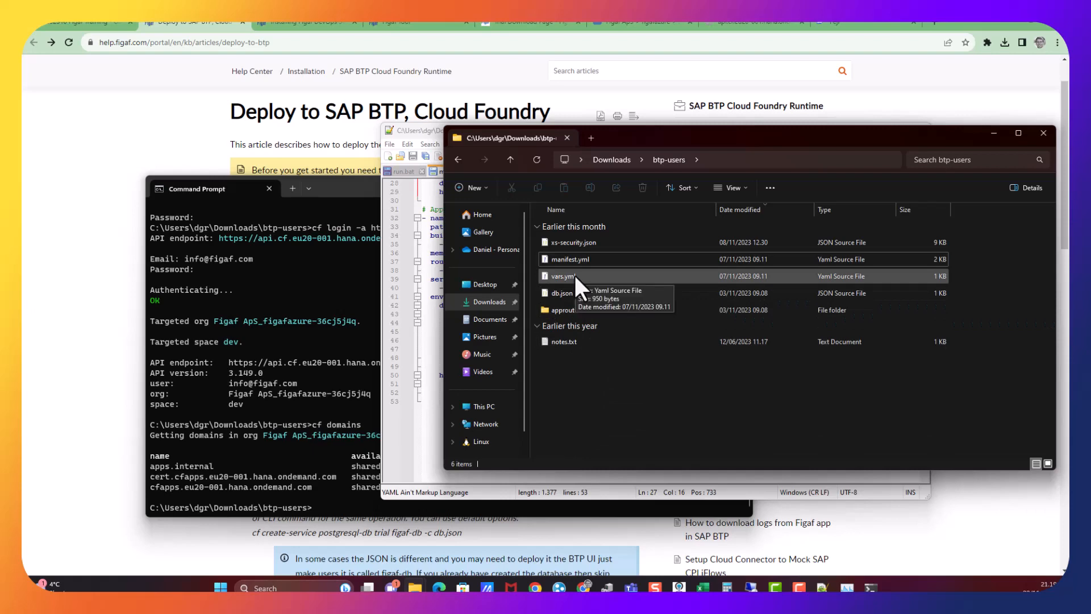
- Open vars.yml in Notepad++ and set LANDSCAPE_APPS_DOMAIN to cfapps.eu20-001.hana.ondemand.com
{"action": "left_click_drag", "start_coordinate": [574, 274], "coordinate": [425, 288]}
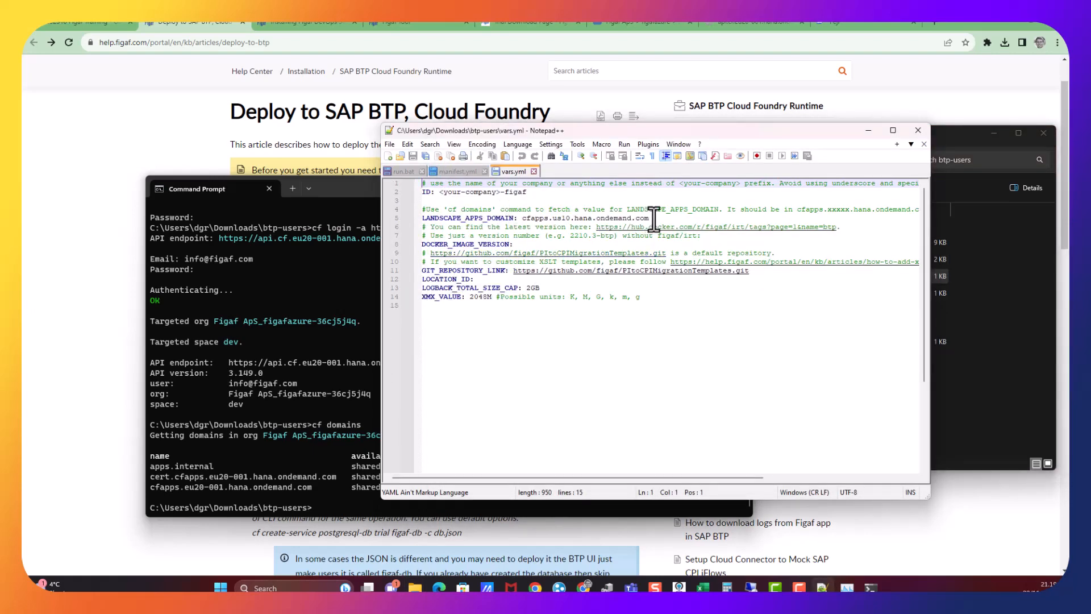
{"action": "left_click_drag", "start_coordinate": [650, 220], "coordinate": [524, 223]}
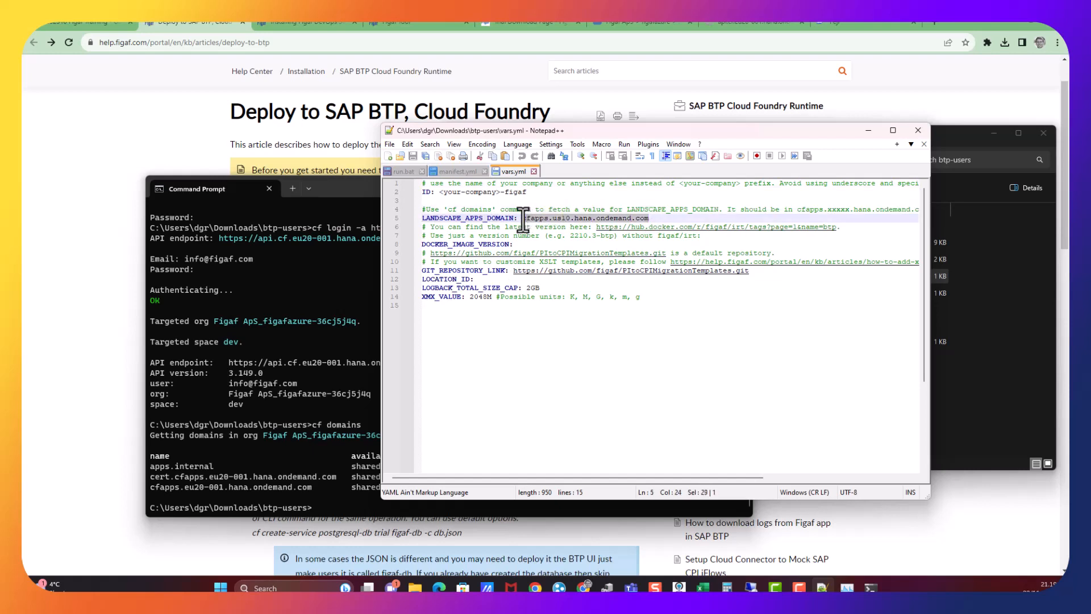
{"action": "key", "text": "ctrl+v"}
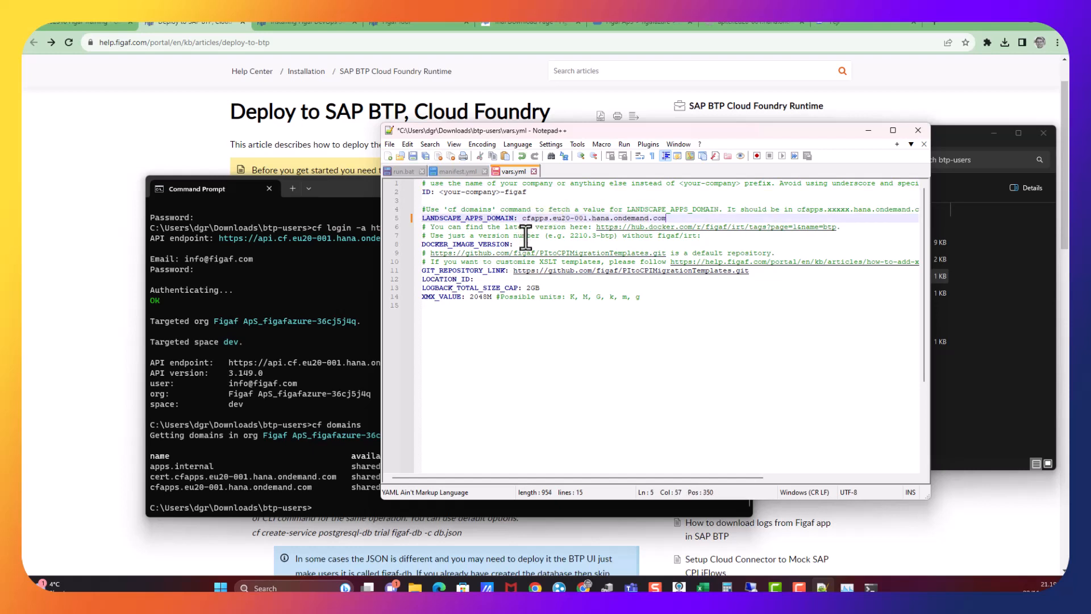
- Replace the company placeholder so the ID reads demo-figaf, then follow the Docker Hub tags link
{"action": "left_click_drag", "start_coordinate": [500, 192], "coordinate": [436, 193]}
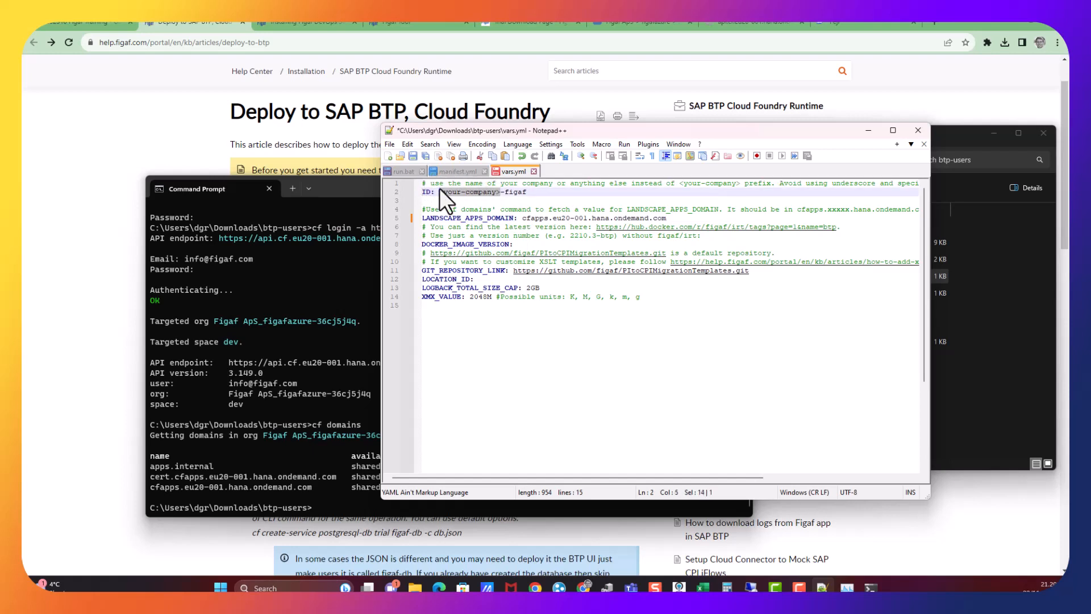
{"action": "type", "text": "dmeo"}
{"action": "key", "text": "BackSpace"}
{"action": "key", "text": "BackSpace"}
{"action": "type", "text": "mo"}
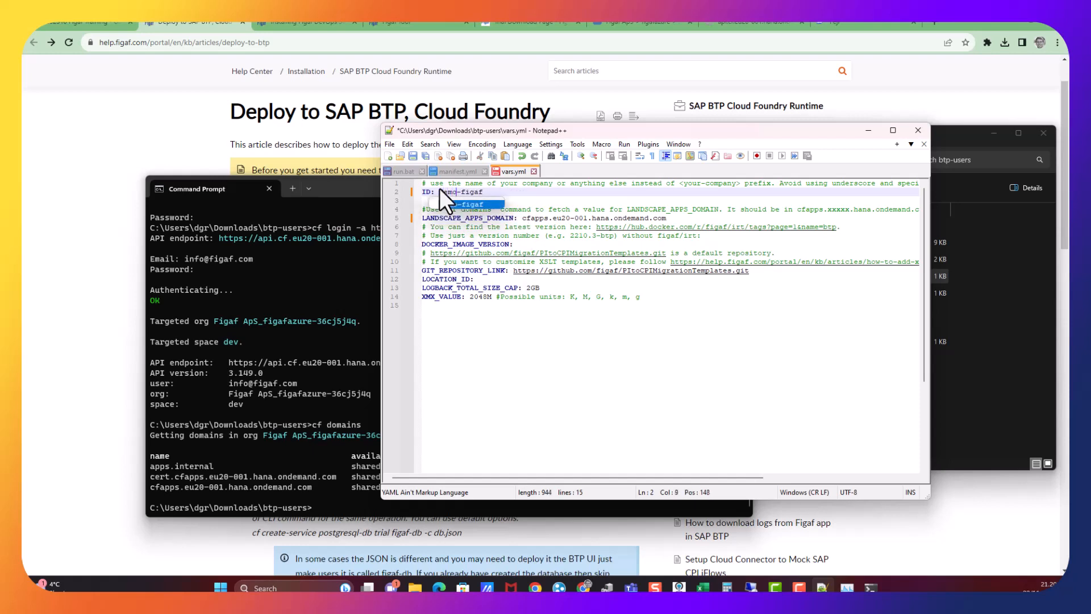
{"action": "left_click", "coordinate": [547, 245]}
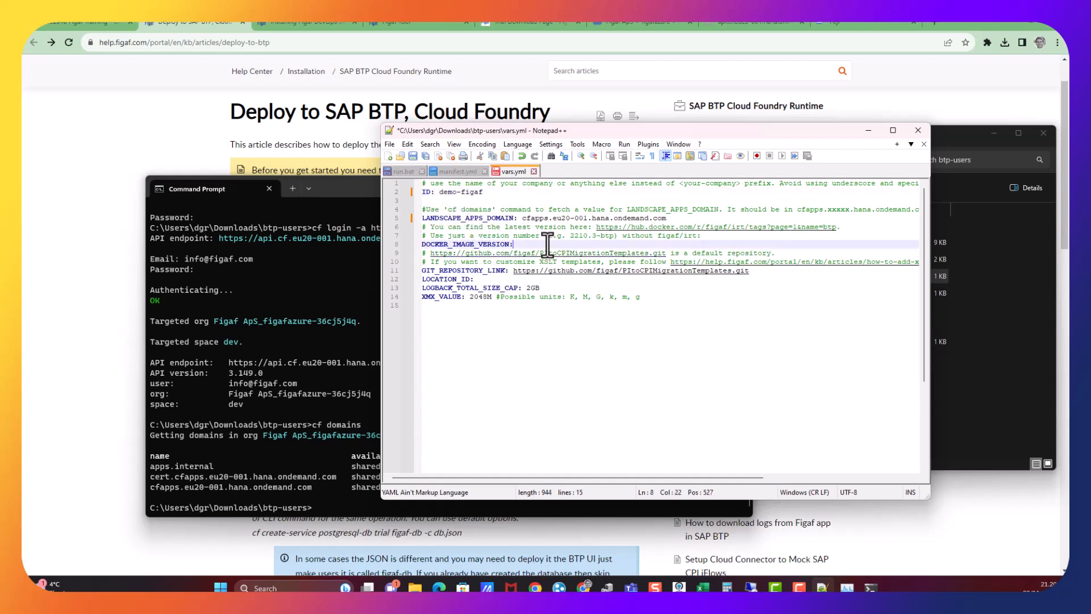
{"action": "left_click", "coordinate": [669, 227]}
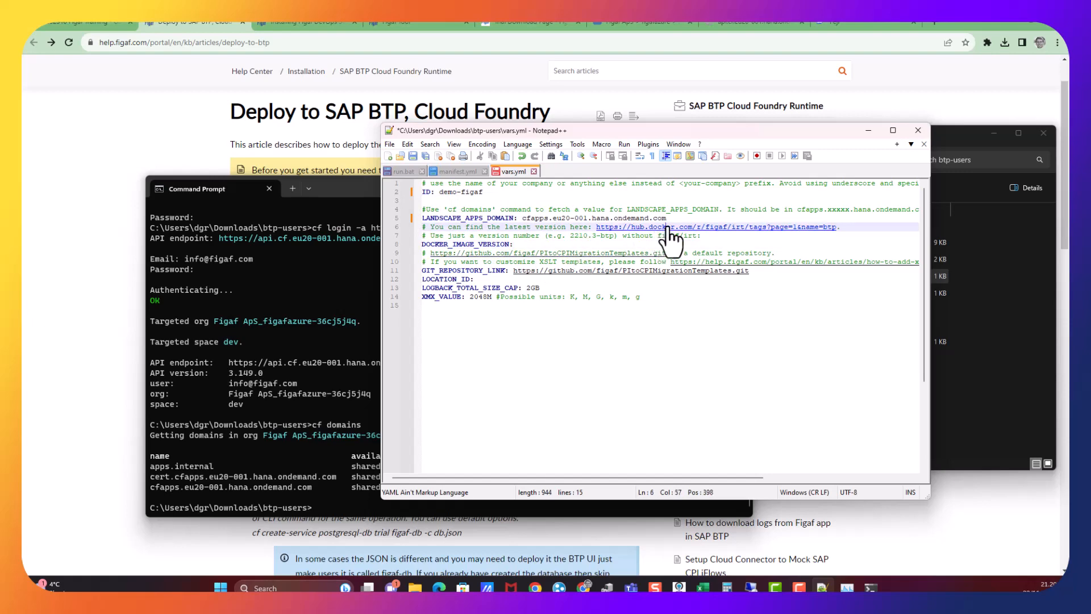
{"action": "double_click", "coordinate": [809, 227]}
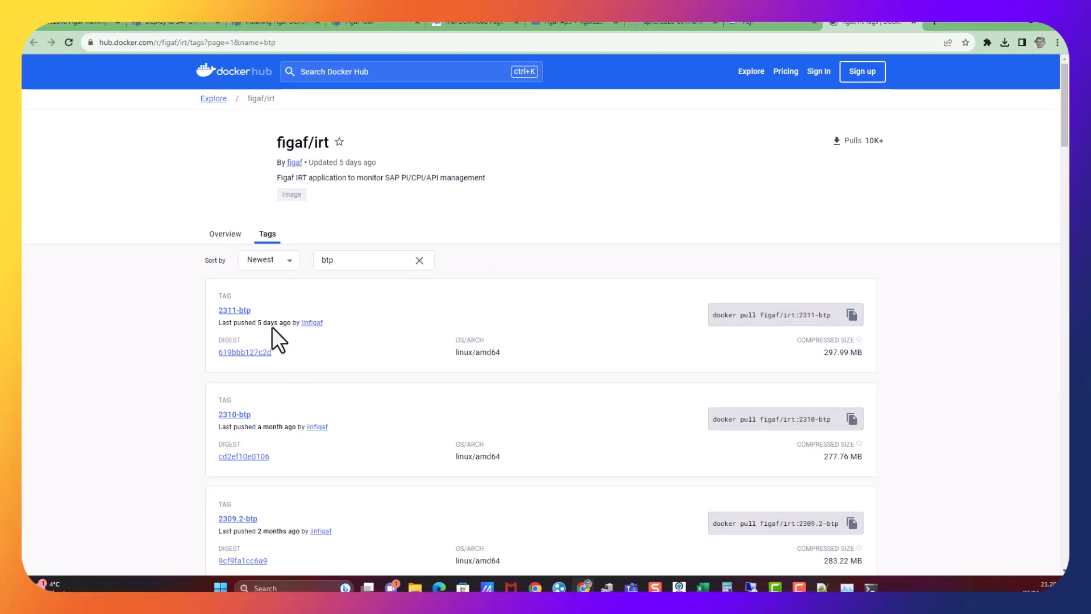
- Scroll the btp-filtered figaf/irt tag list to confirm 2311-btp is the newest tag
{"action": "scroll", "coordinate": [272, 311], "scroll_direction": "down", "scroll_amount": 6}
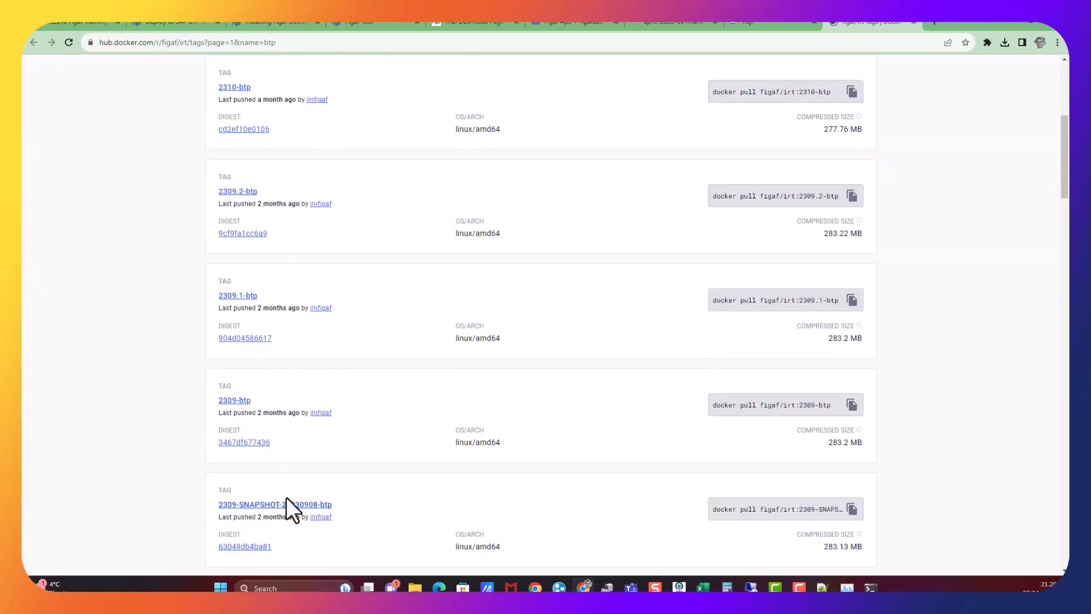
{"action": "scroll", "coordinate": [285, 493], "scroll_direction": "up", "scroll_amount": 4}
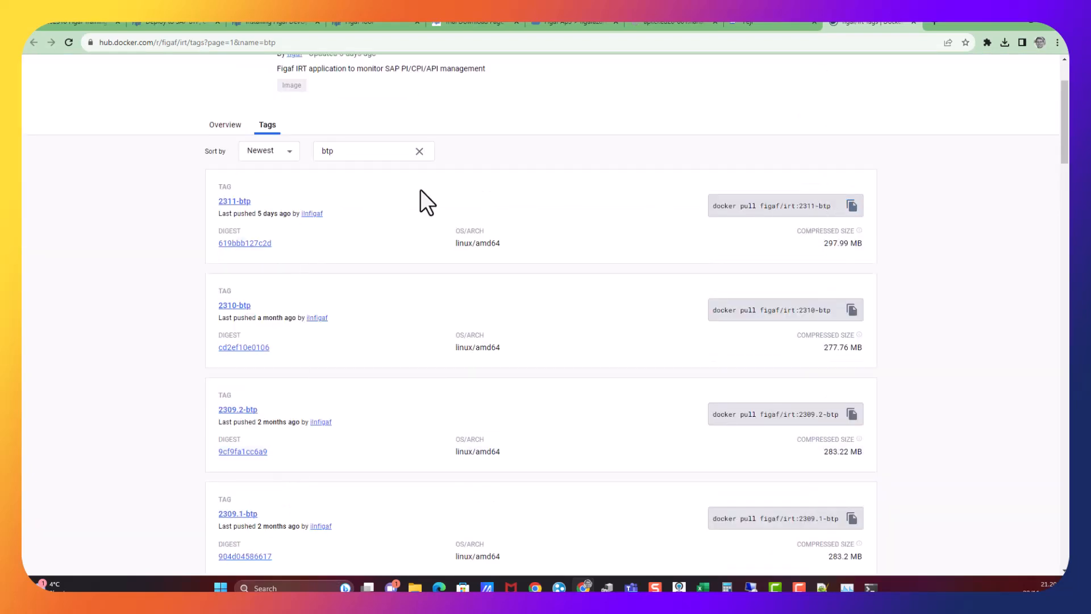
- Paste the copied 2311-btp tag as DOCKER_IMAGE_VERSION in vars.yml and save the file
{"action": "left_click_drag", "start_coordinate": [283, 202], "coordinate": [224, 202]}
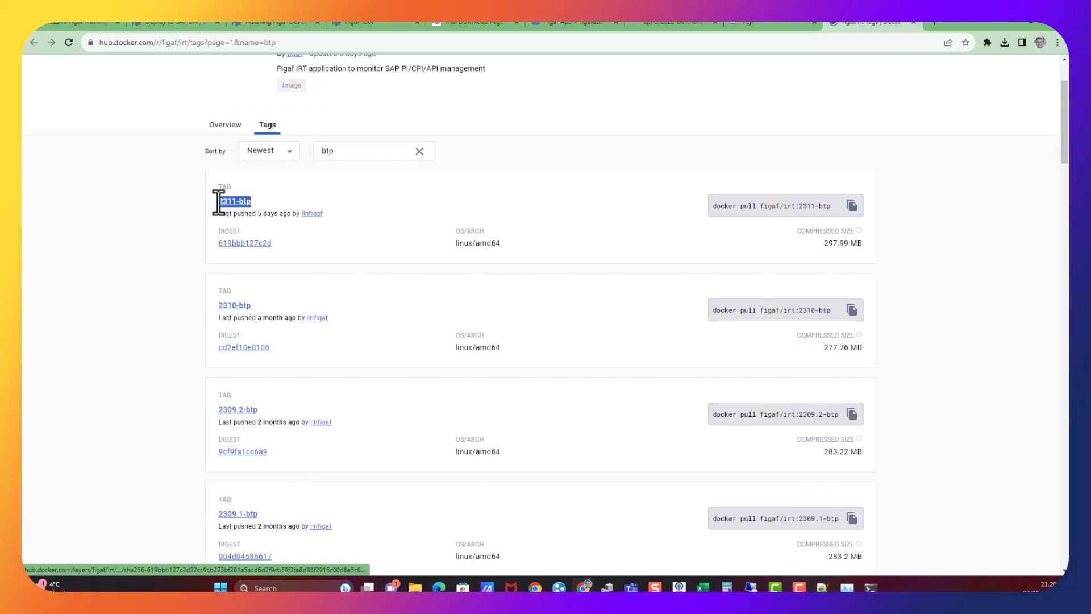
{"action": "key", "text": "alt+Tab"}
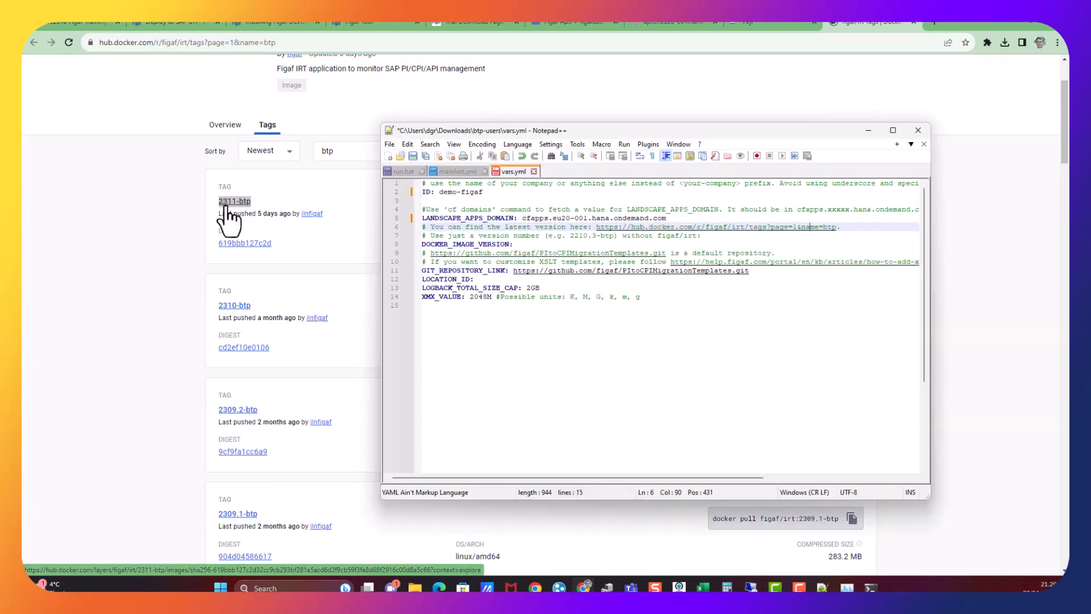
{"action": "left_click", "coordinate": [528, 244]}
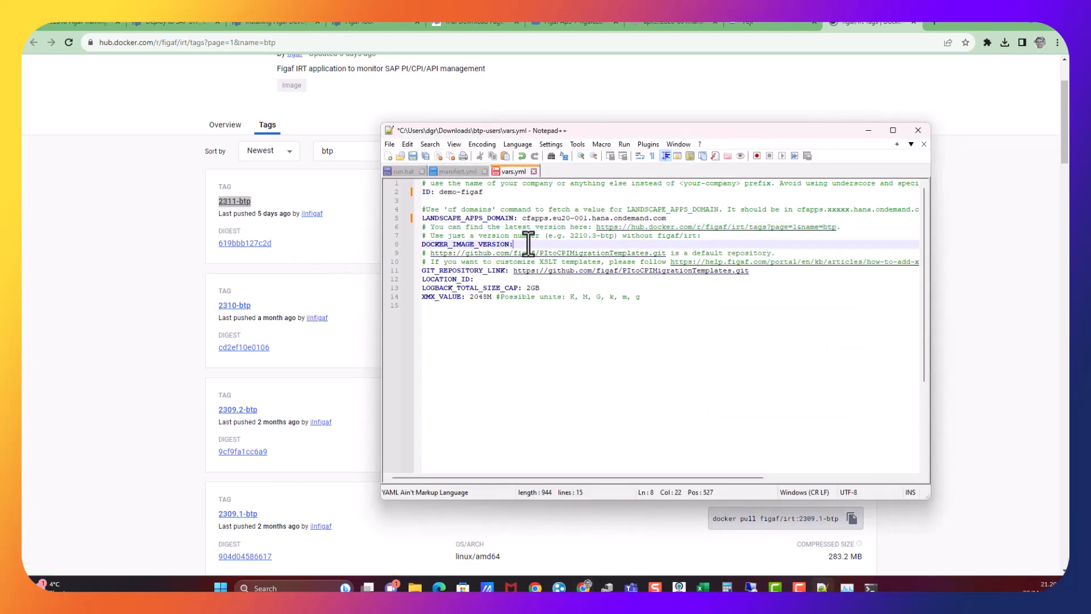
{"action": "type", "text": "2311-btp"}
{"action": "key", "text": "ctrl+s"}
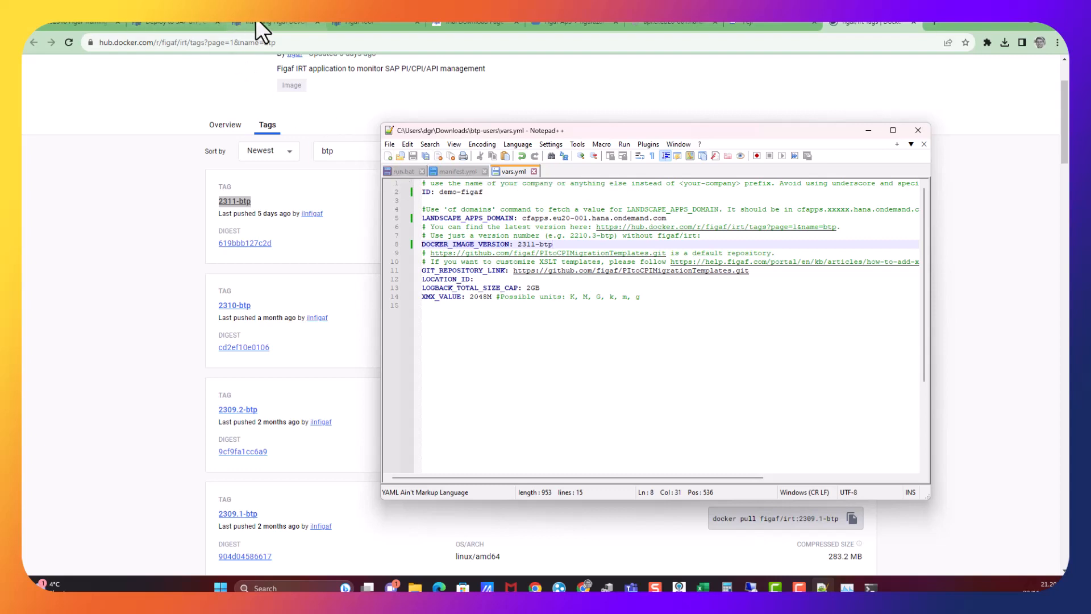
{"action": "left_click", "coordinate": [196, 21]}
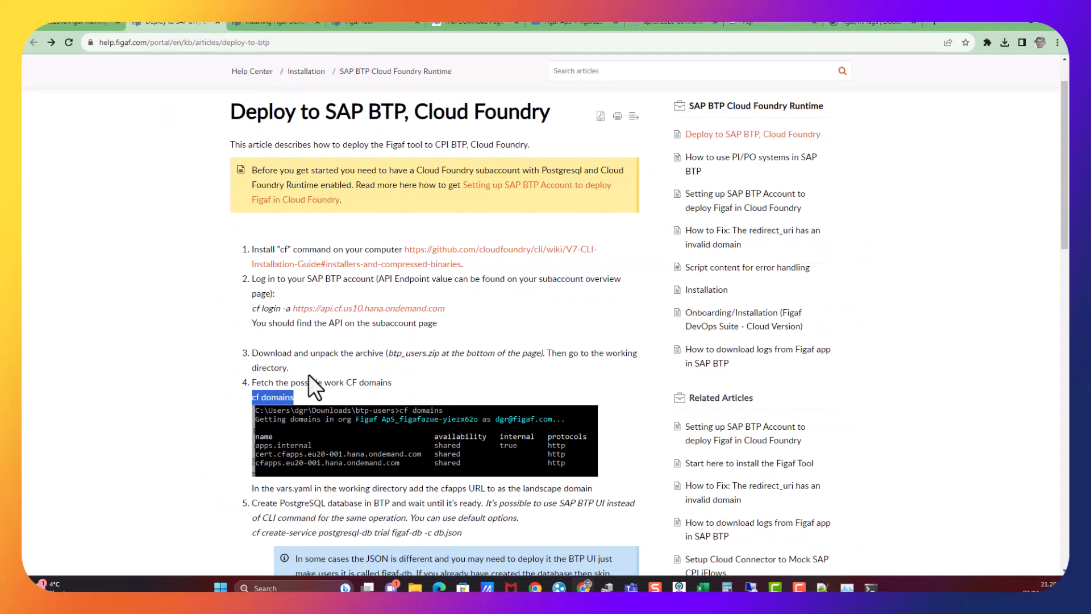
- Copy the article's cf create-service xsuaa command and run it in Command Prompt to create figaf-xsuaa
{"action": "scroll", "coordinate": [307, 397], "scroll_direction": "down", "scroll_amount": 1}
{"action": "scroll", "coordinate": [288, 449], "scroll_direction": "down", "scroll_amount": 1}
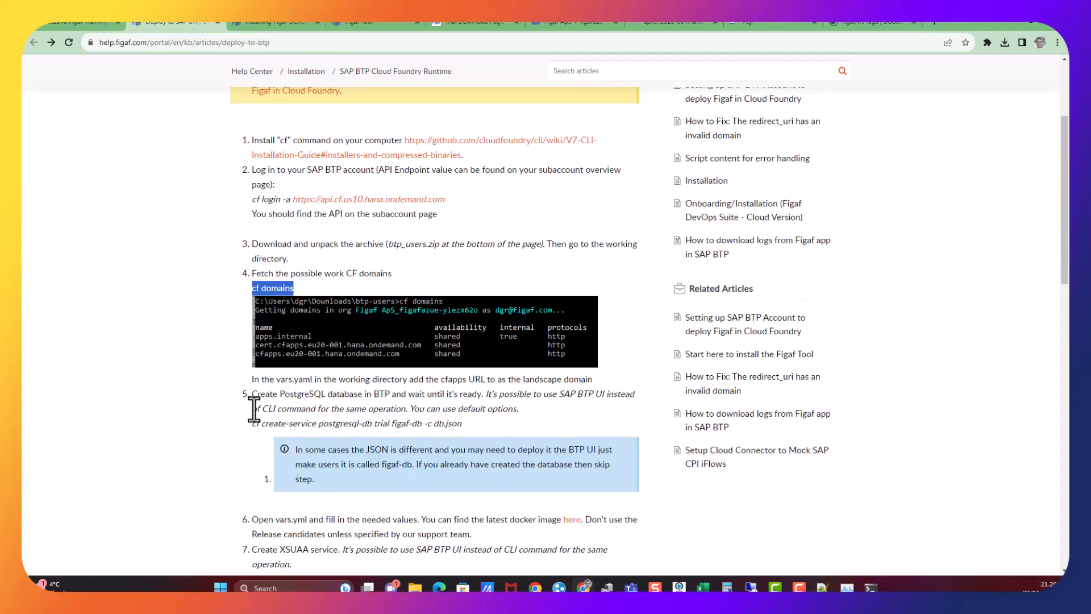
{"action": "scroll", "coordinate": [347, 403], "scroll_direction": "down", "scroll_amount": 3}
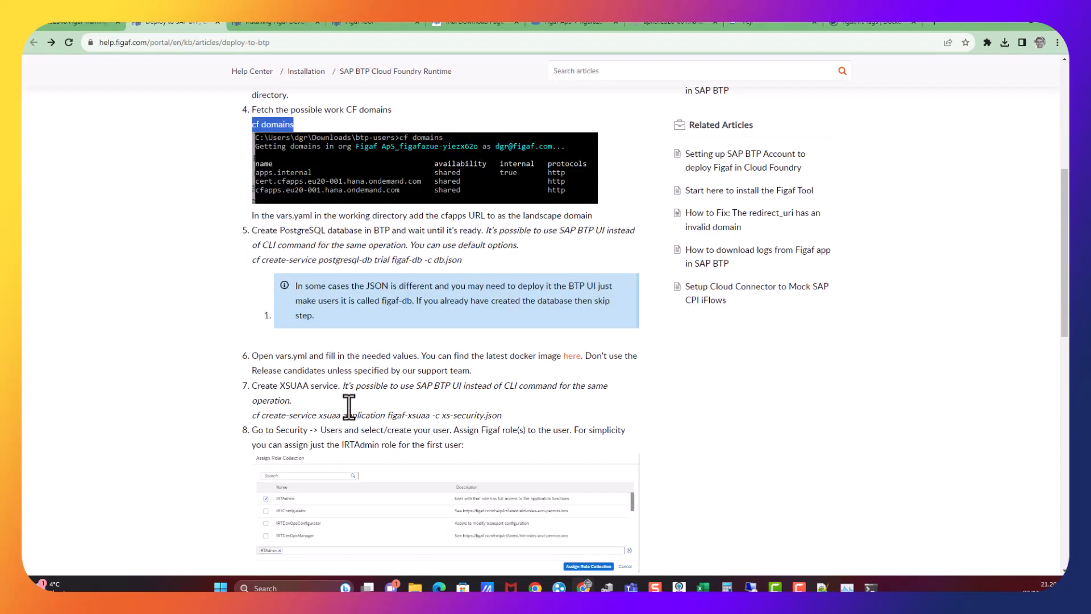
{"action": "left_click_drag", "start_coordinate": [511, 419], "coordinate": [250, 418]}
{"action": "key", "text": "ctrl+c"}
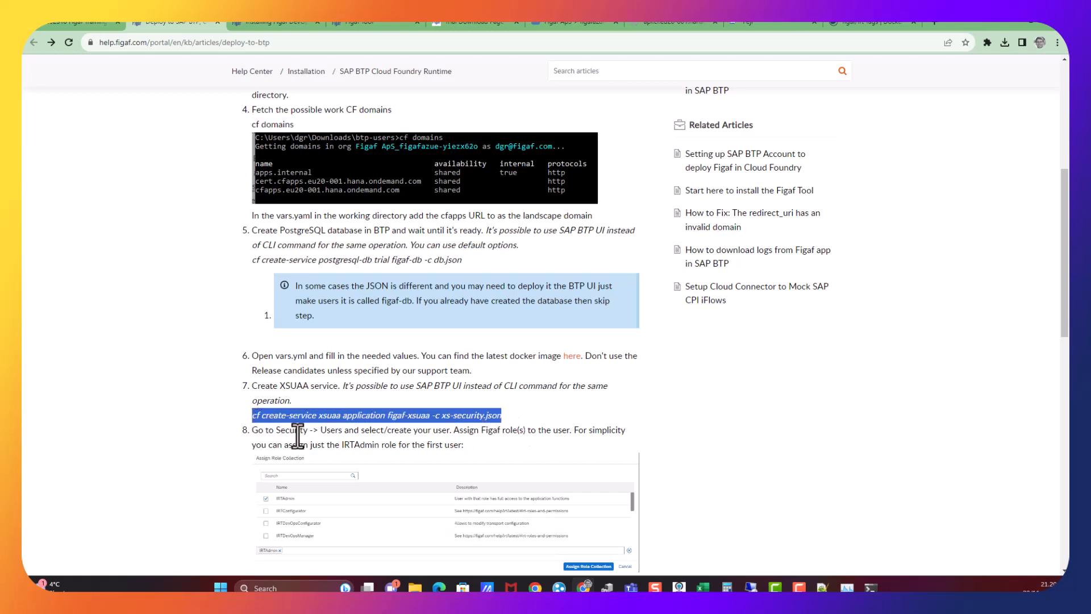
{"action": "key", "text": "alt+Tab"}
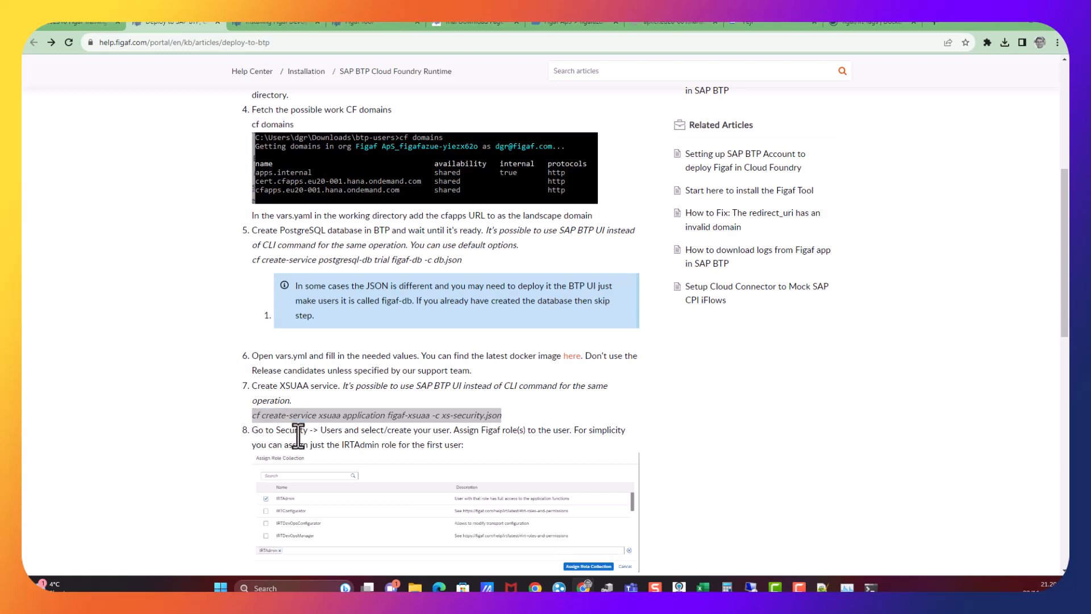
{"action": "key", "text": "alt+Tab"}
{"action": "key", "text": "ctrl+v"}
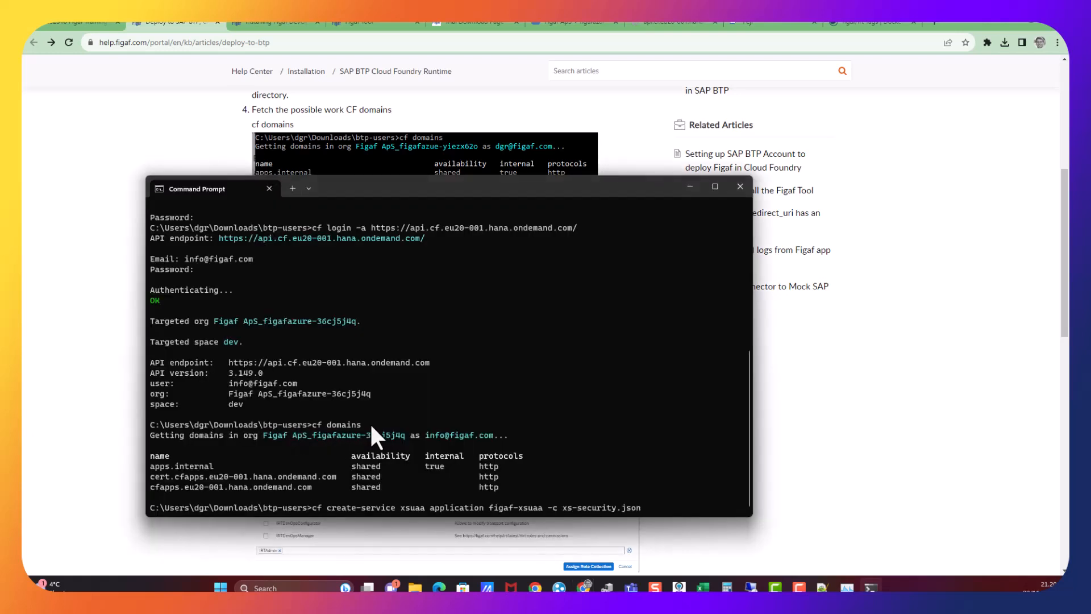
{"action": "key", "text": "Return"}
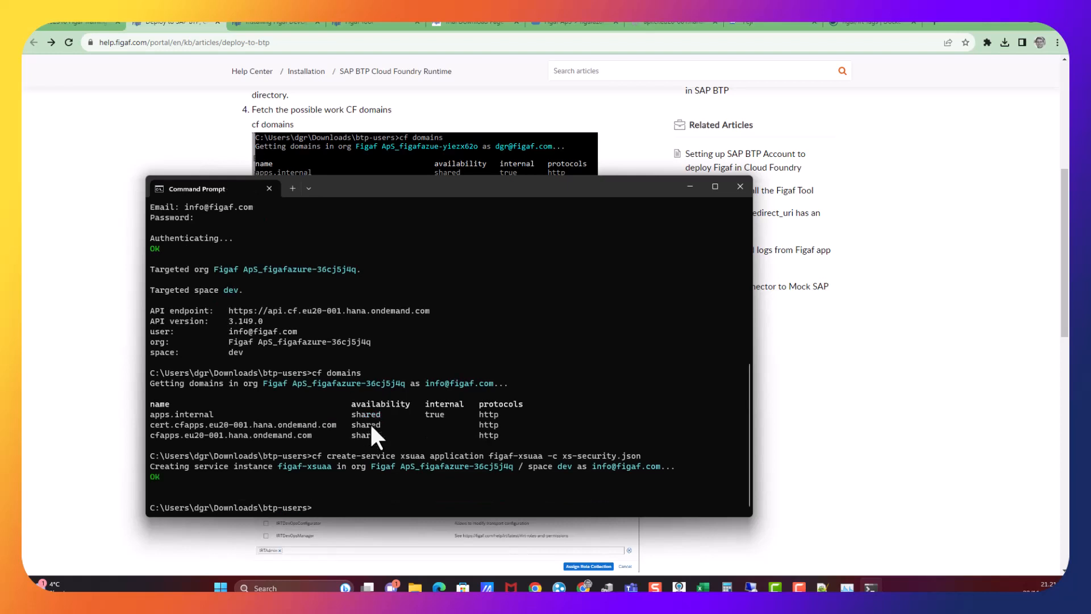
{"action": "left_click", "coordinate": [581, 18]}
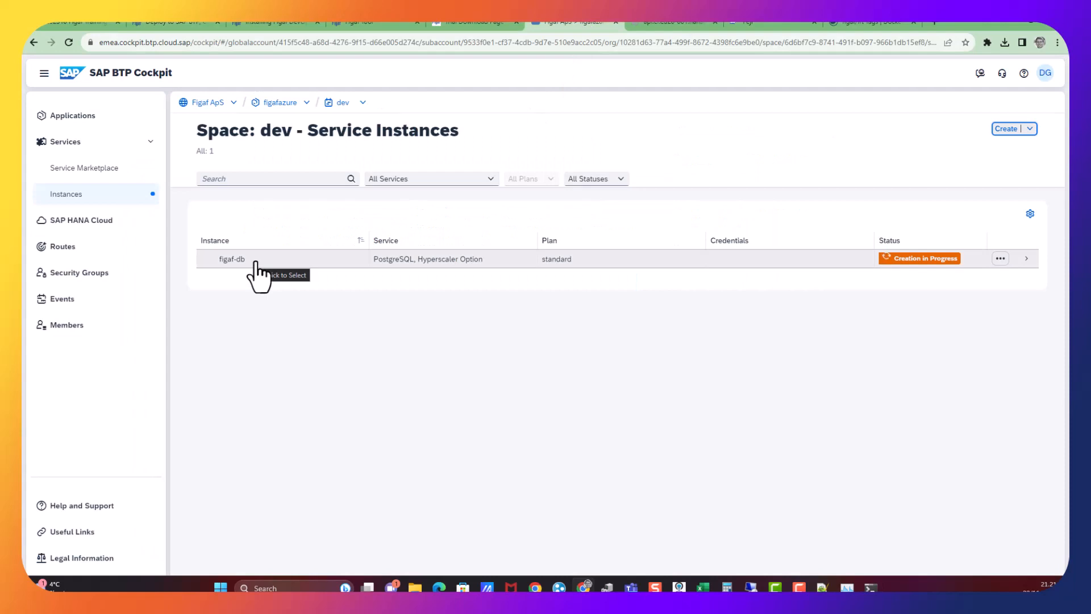
- Navigate via the global account back into figafazure and confirm figaf-xsuaa shows Created in Instances and Subscriptions
{"action": "left_click", "coordinate": [95, 198]}
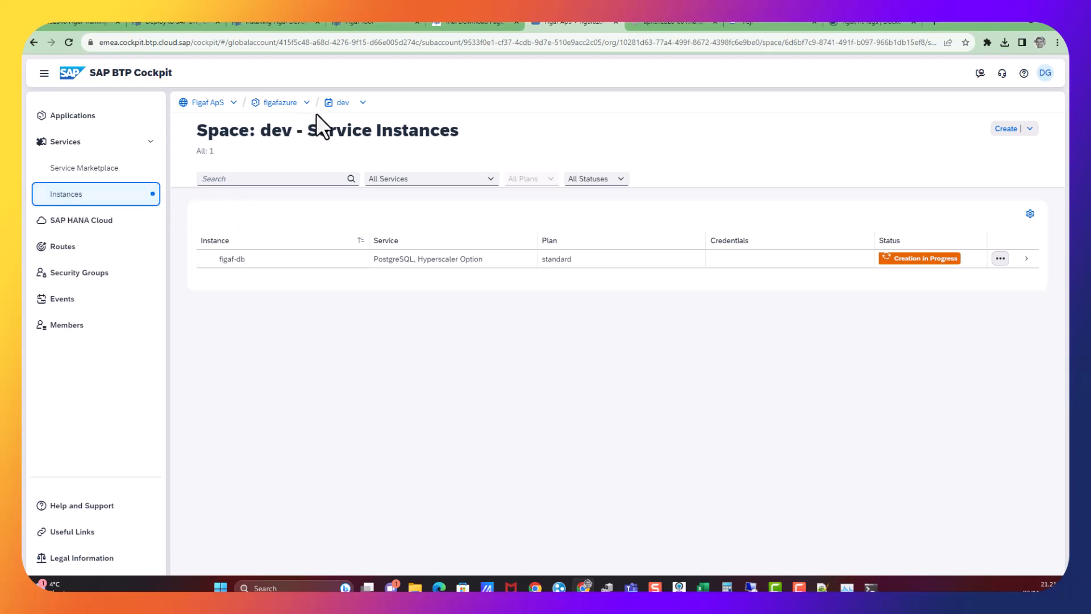
{"action": "double_click", "coordinate": [279, 106]}
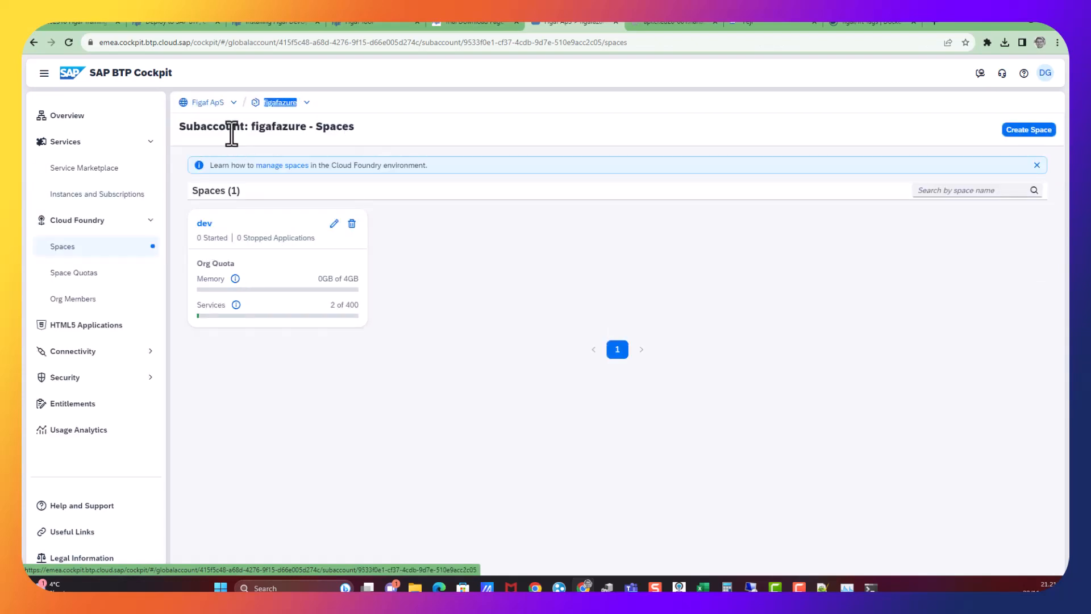
{"action": "double_click", "coordinate": [212, 104]}
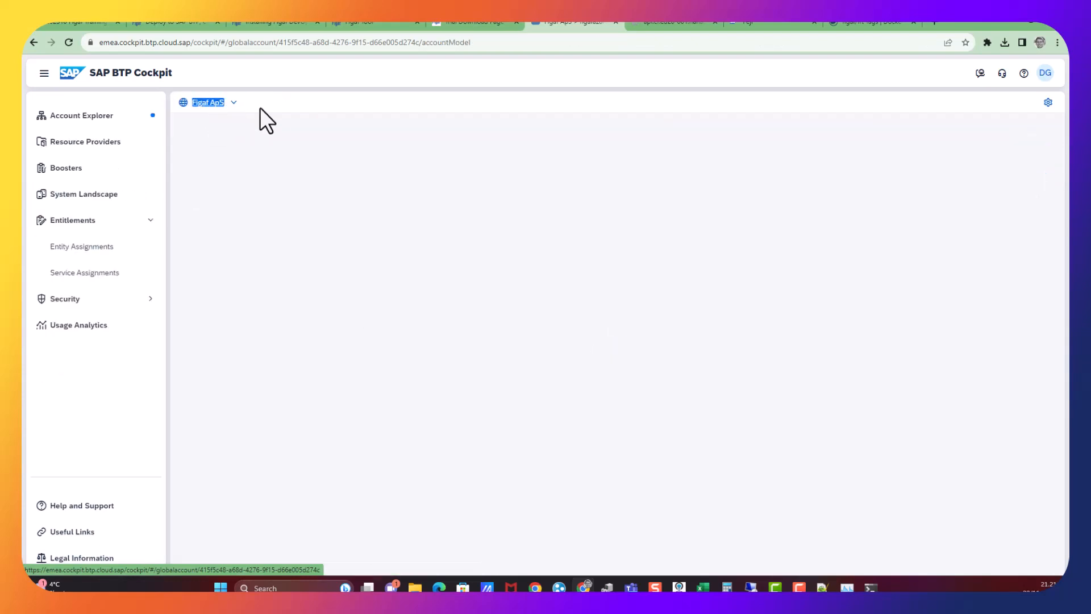
{"action": "left_click", "coordinate": [465, 290]}
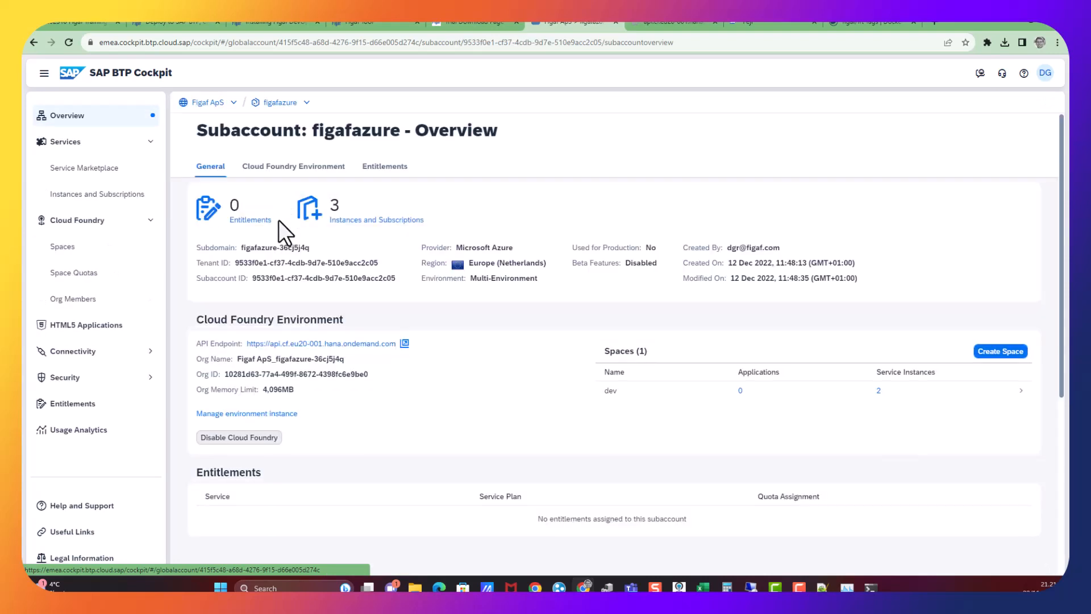
{"action": "left_click", "coordinate": [98, 193]}
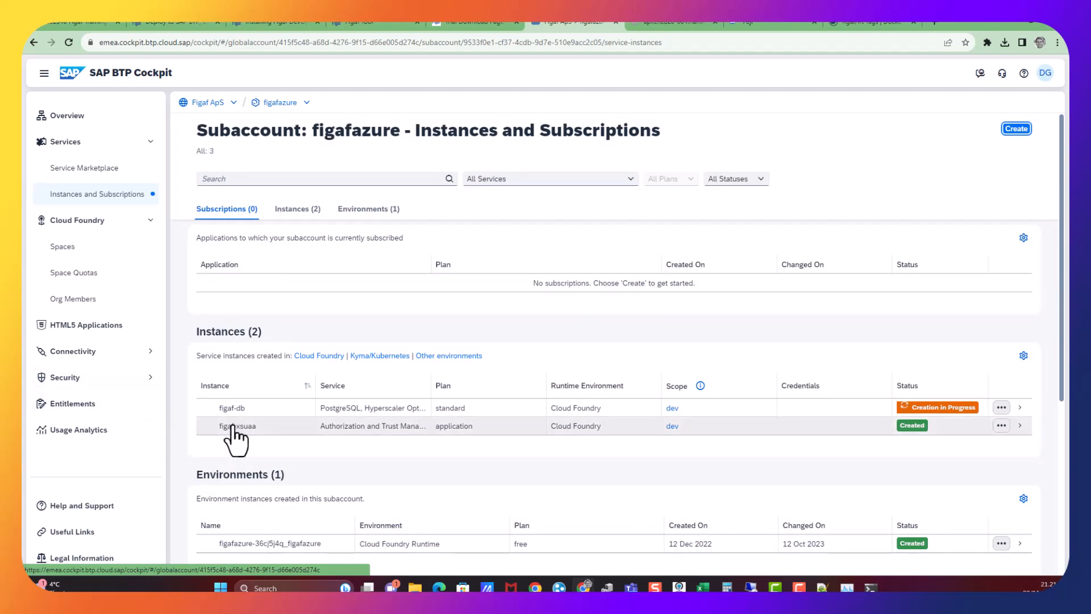
{"action": "left_click", "coordinate": [149, 377]}
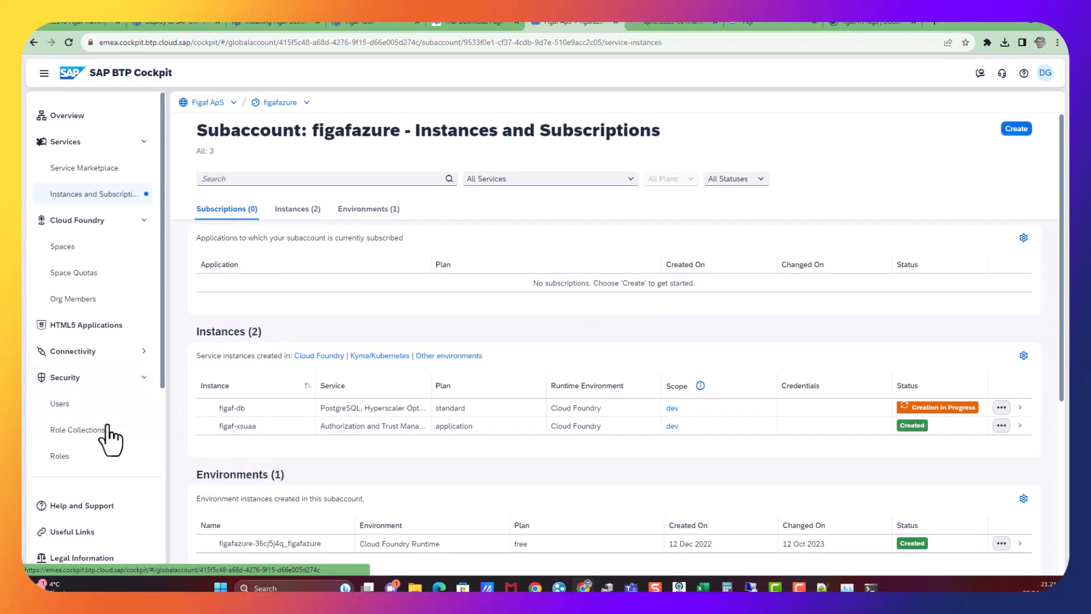
- Assign the IRTAdmin role collection to the second user in figafazure's Users list
{"action": "left_click", "coordinate": [108, 404]}
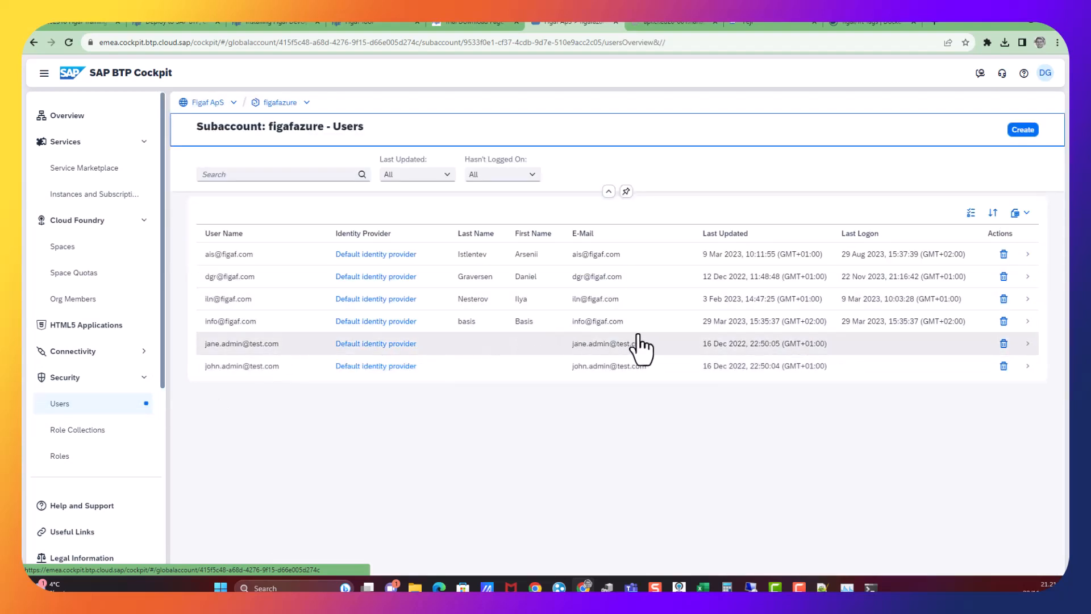
{"action": "left_click", "coordinate": [1025, 278]}
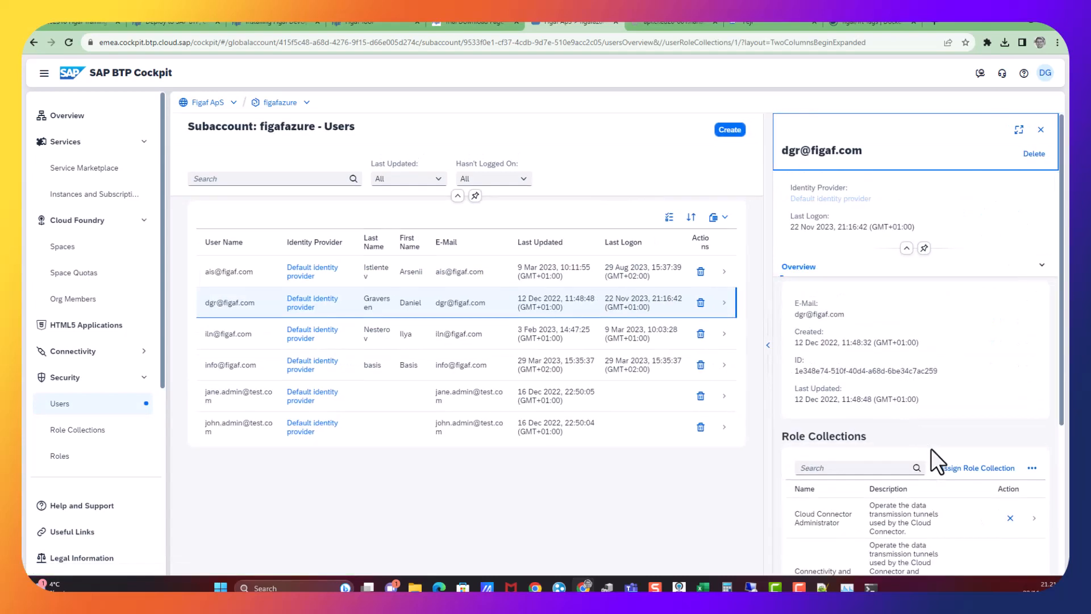
{"action": "left_click", "coordinate": [950, 467]}
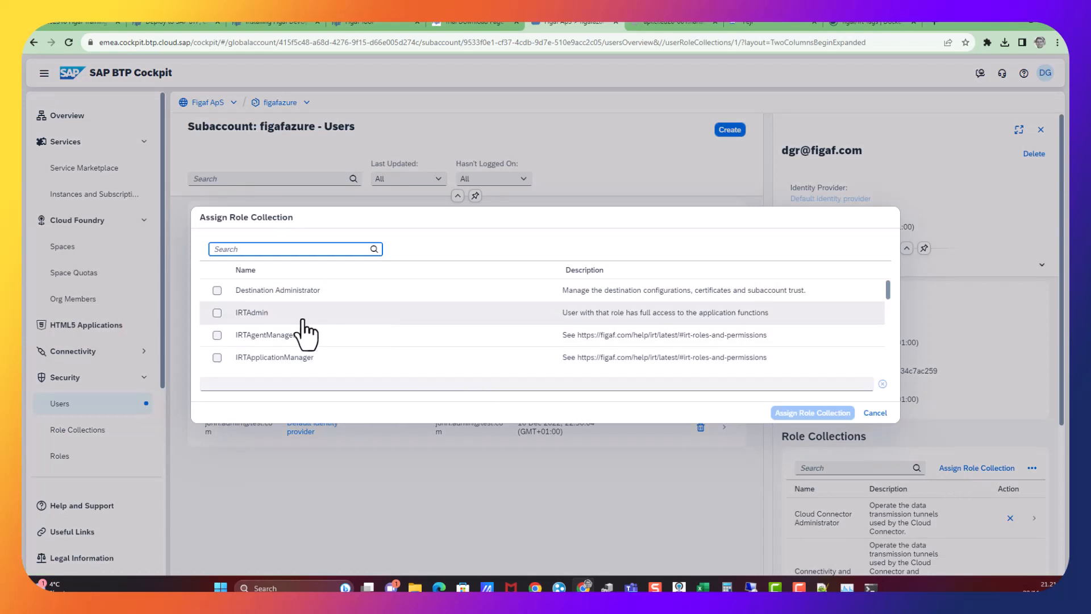
{"action": "left_click", "coordinate": [217, 313]}
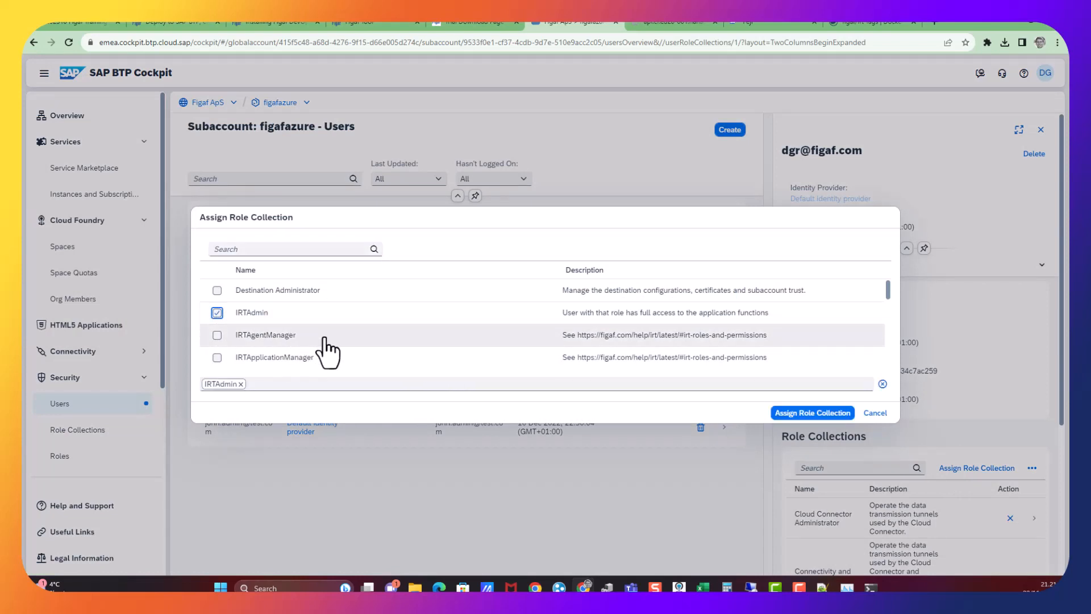
{"action": "scroll", "coordinate": [307, 347], "scroll_direction": "down", "scroll_amount": 5}
{"action": "scroll", "coordinate": [324, 344], "scroll_direction": "down", "scroll_amount": 2}
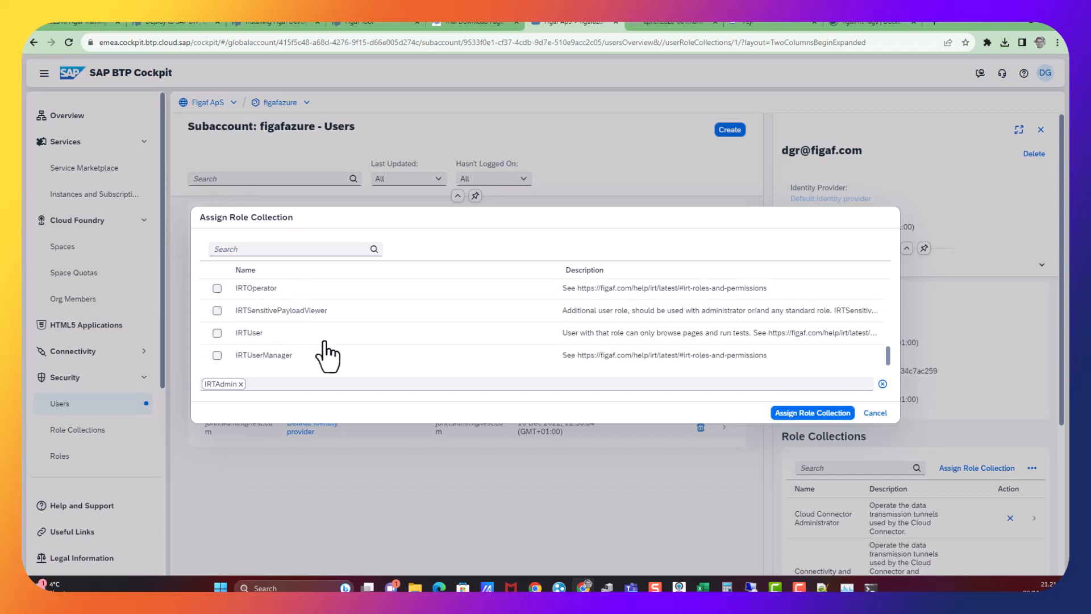
{"action": "left_click", "coordinate": [811, 412]}
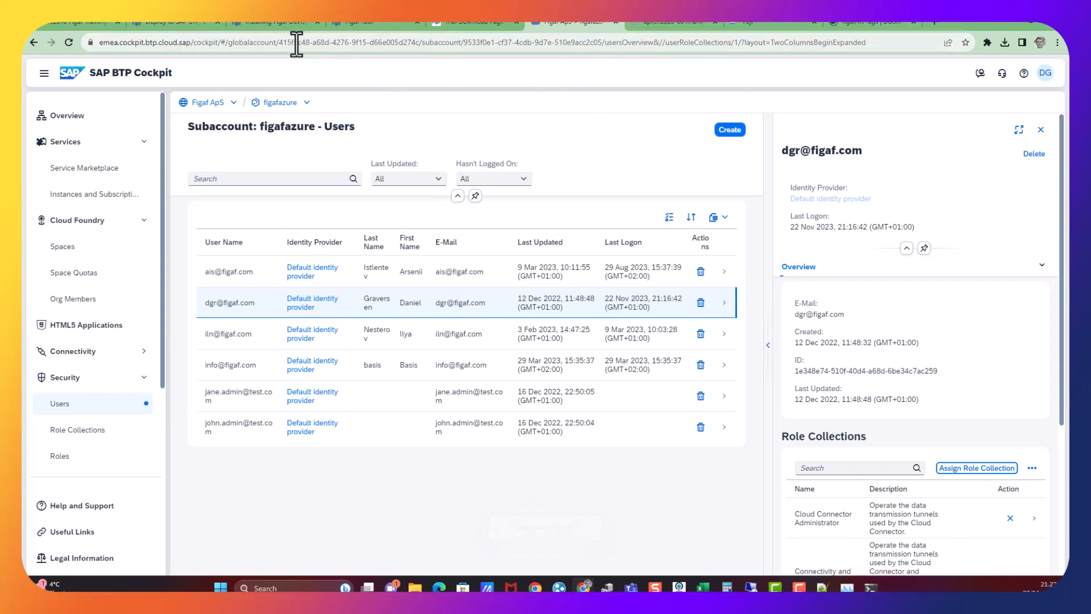
- Recheck the figafazure service instances list in the BTP Cockpit
{"action": "left_click", "coordinate": [183, 26]}
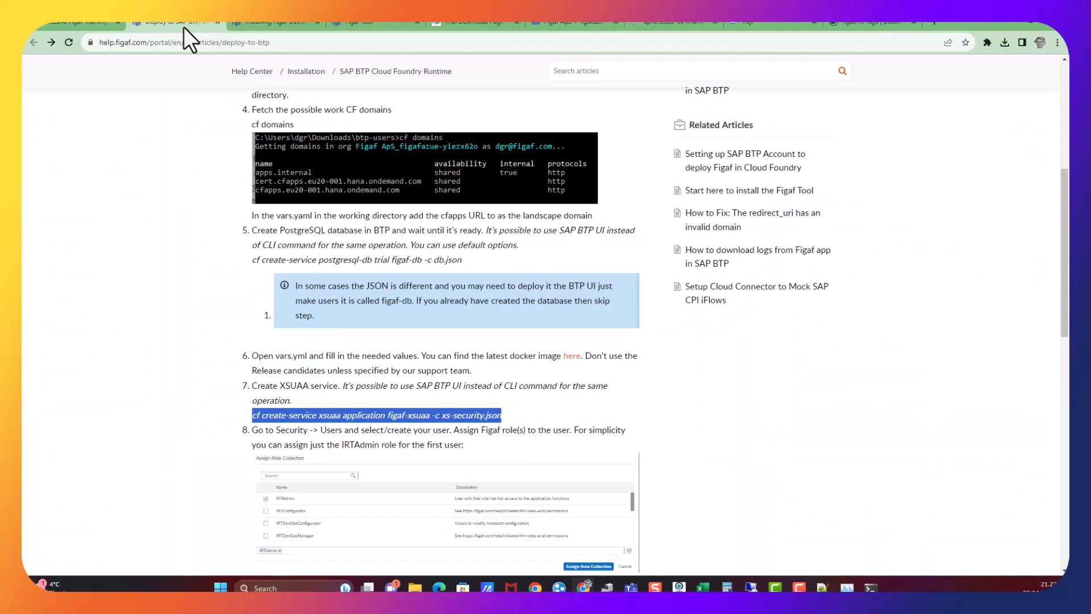
{"action": "left_click", "coordinate": [567, 25]}
{"action": "left_click", "coordinate": [68, 196]}
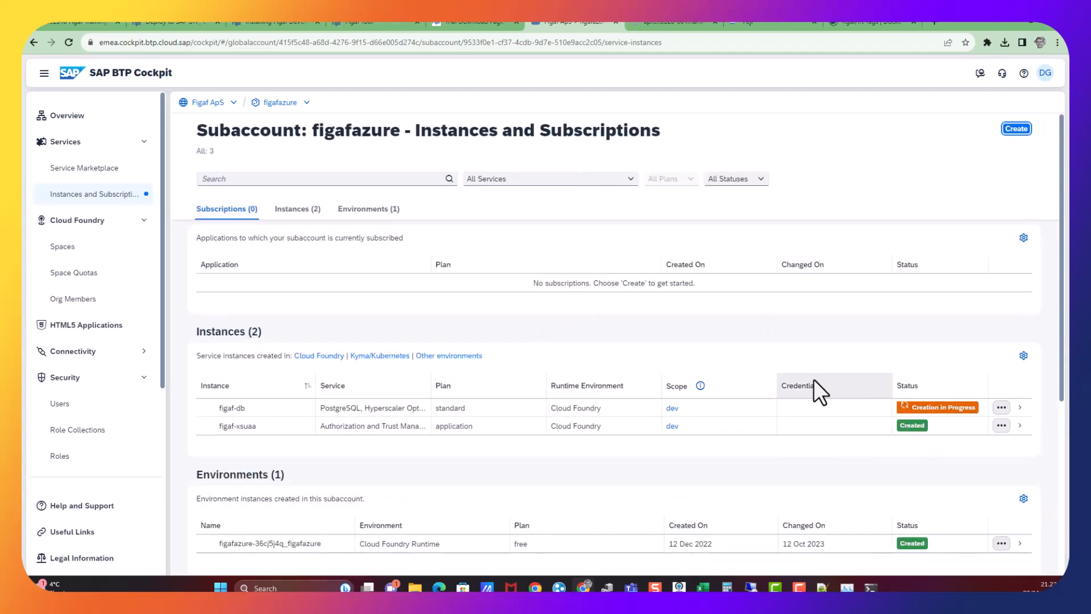
- Open the 'How to use PI/PO systems in SAP BTP' link from the Deploy article in a new tab
{"action": "left_click", "coordinate": [173, 22]}
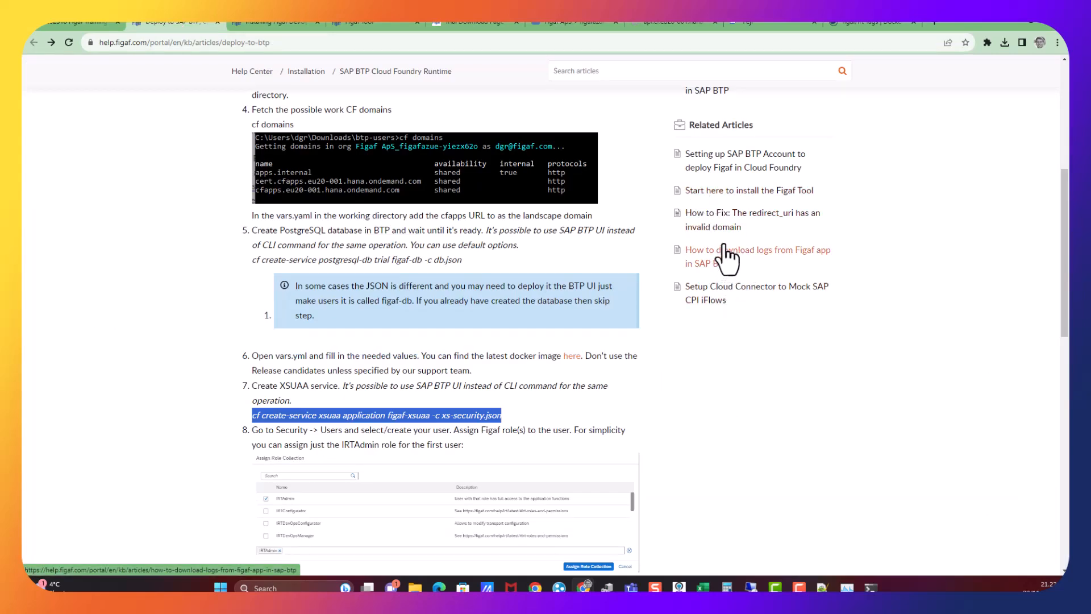
{"action": "scroll", "coordinate": [723, 256], "scroll_direction": "up", "scroll_amount": 1}
{"action": "scroll", "coordinate": [725, 237], "scroll_direction": "up", "scroll_amount": 2}
{"action": "scroll", "coordinate": [718, 251], "scroll_direction": "up", "scroll_amount": 3}
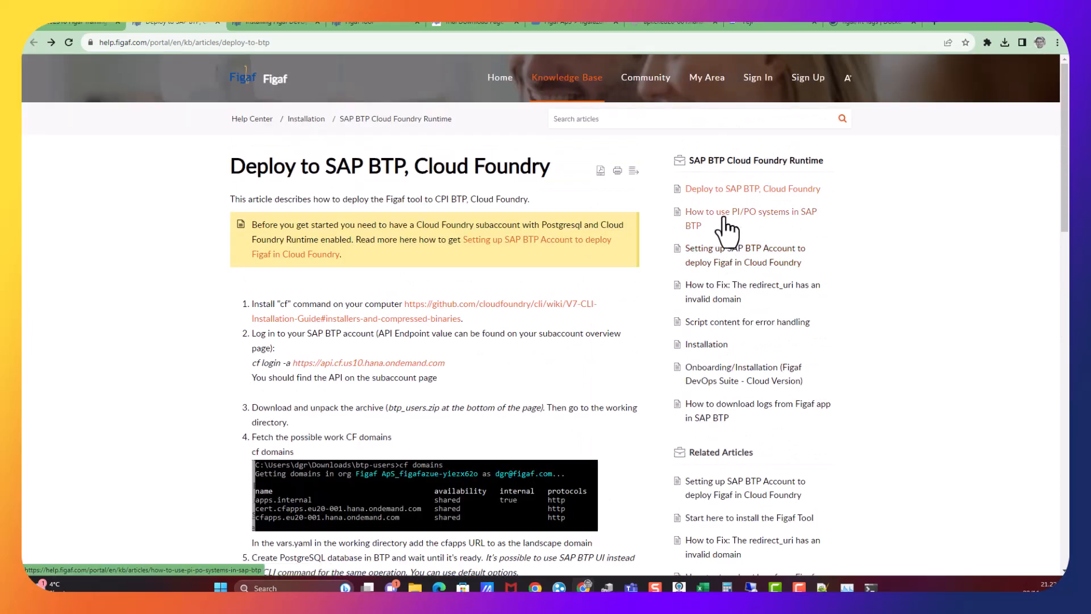
{"action": "right_click", "coordinate": [732, 216]}
{"action": "left_click", "coordinate": [758, 224]}
{"action": "left_click", "coordinate": [264, 24]}
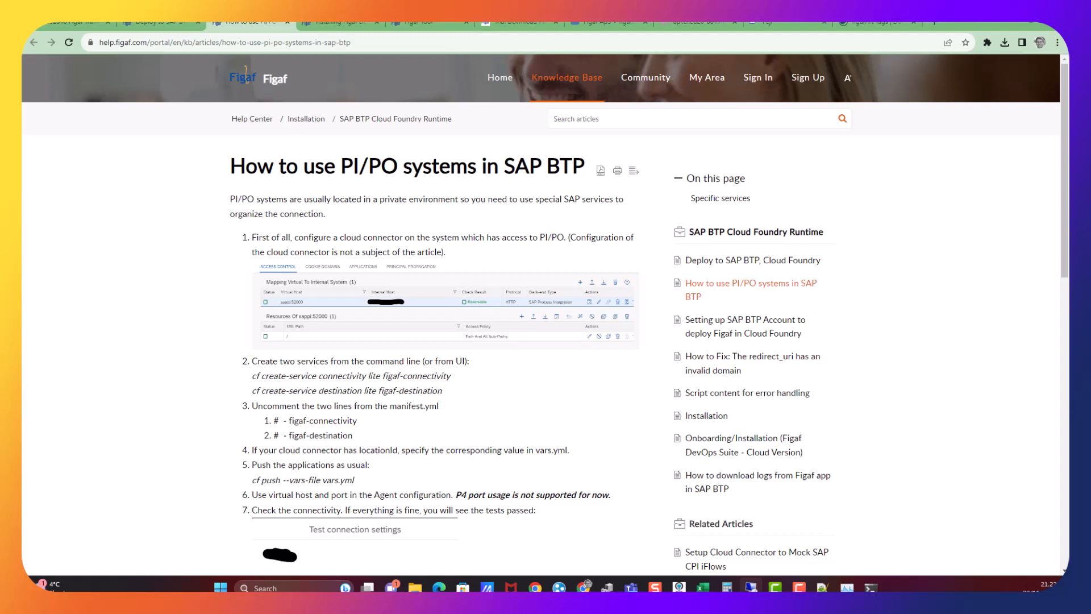
- Maximize the remote desktop and log in to SAP Cloud Connector with the administrator credentials
{"action": "left_click_drag", "start_coordinate": [1068, 154], "coordinate": [261, 80]}
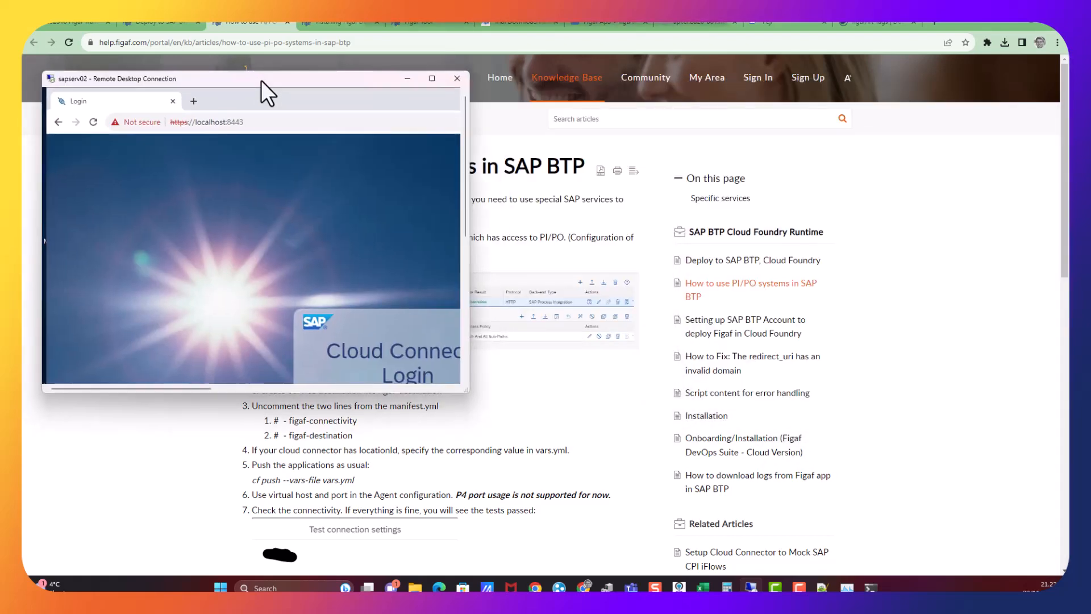
{"action": "double_click", "coordinate": [261, 80]}
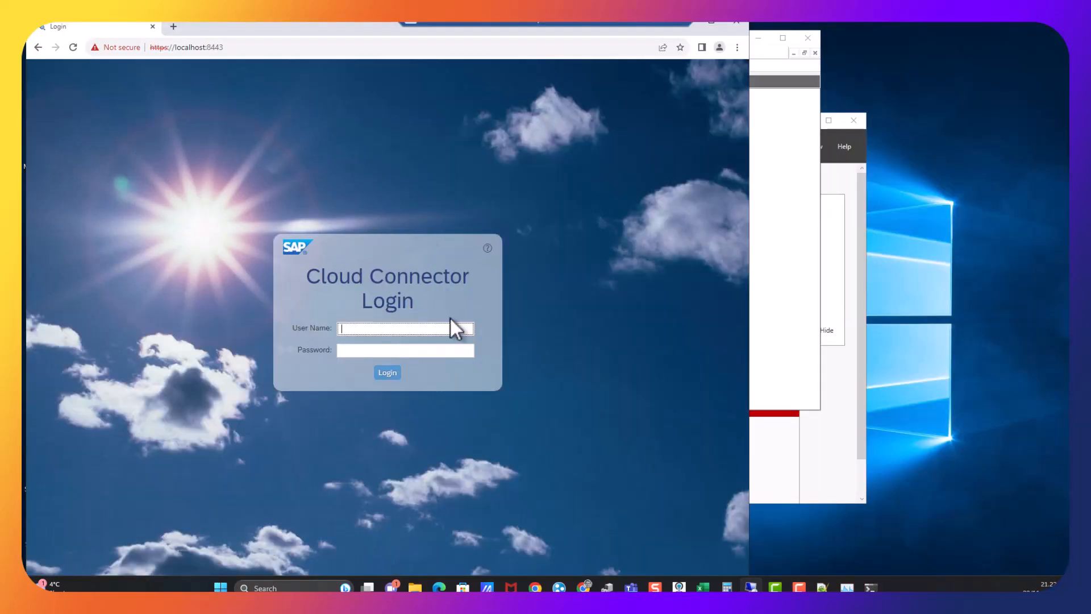
{"action": "key", "text": "Tab"}
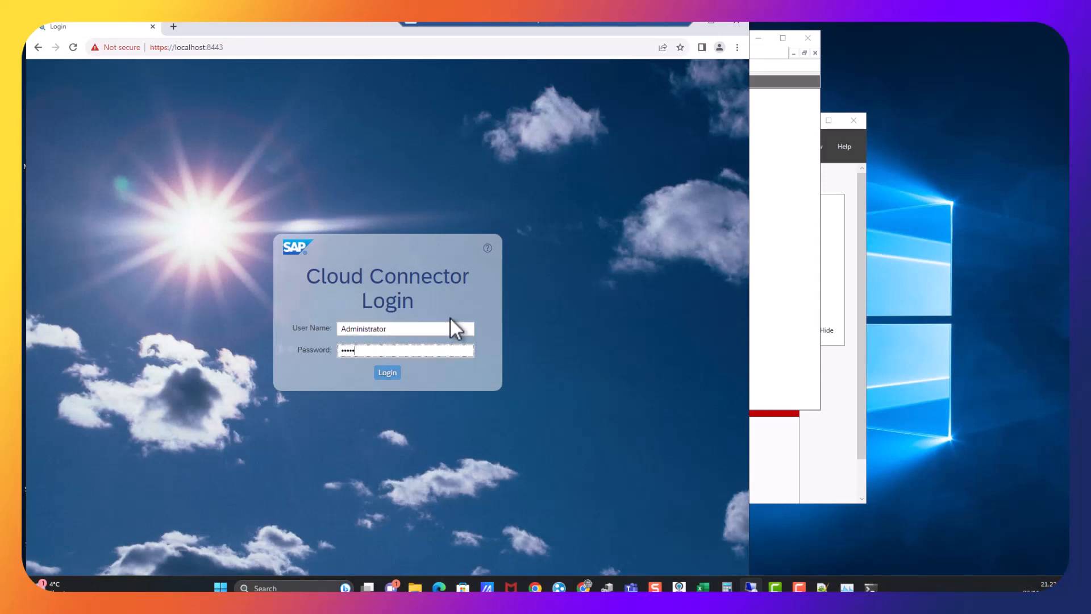
{"action": "key", "text": "Return"}
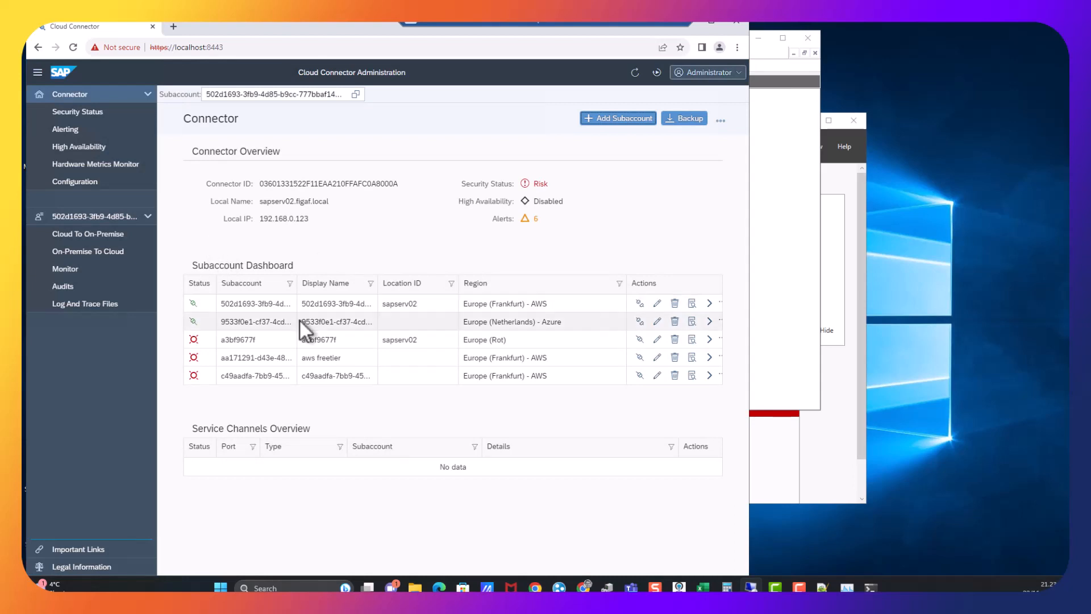
- Check the Azure subaccount's sapserv02:52000 Cloud To On-Premise mapping and its root resource
{"action": "left_click", "coordinate": [567, 322]}
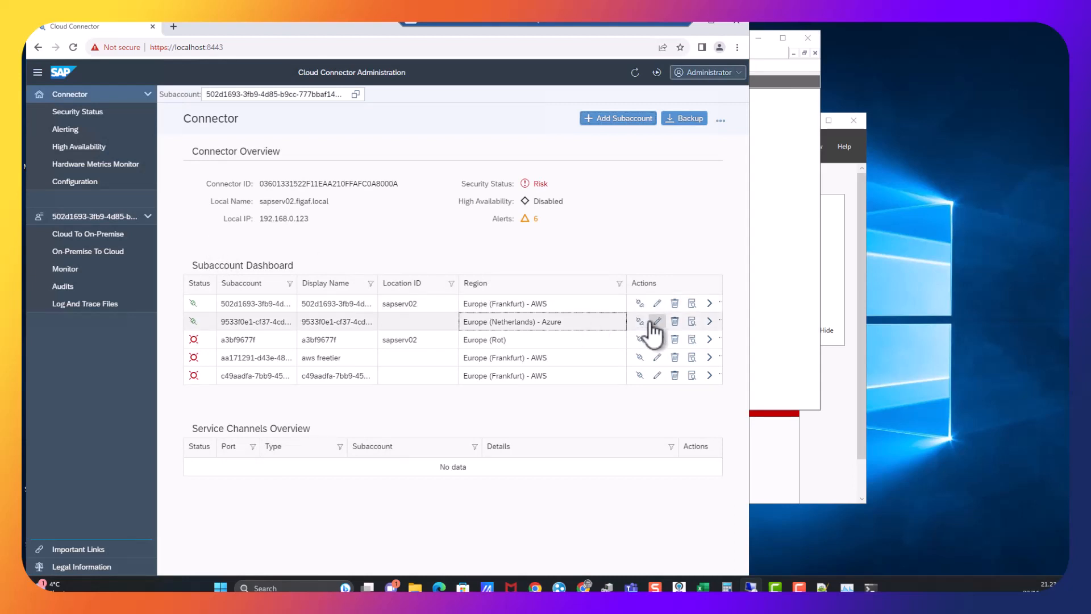
{"action": "left_click", "coordinate": [710, 323]}
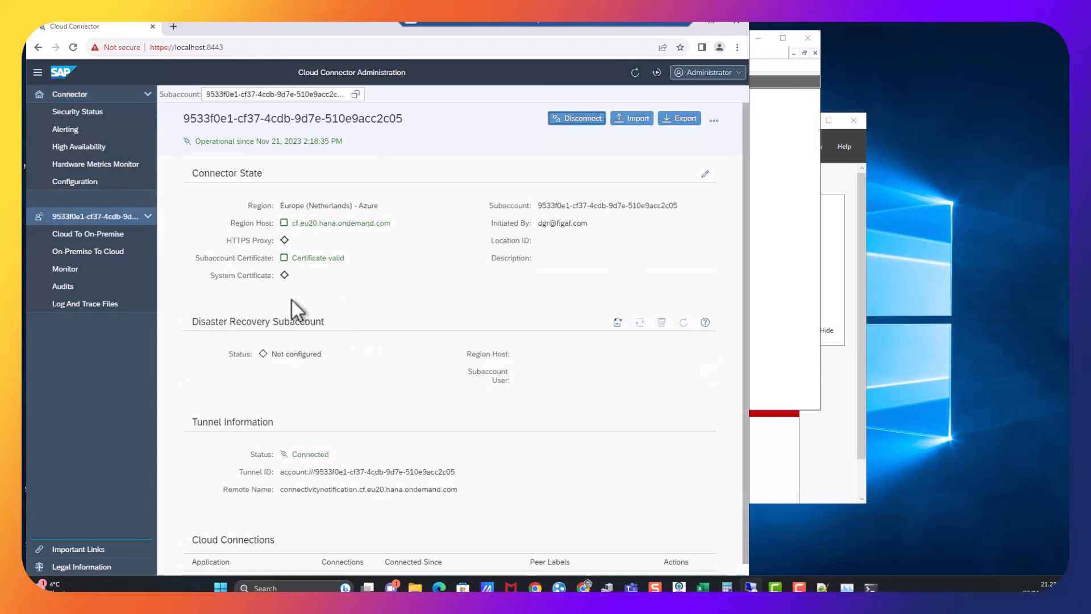
{"action": "left_click", "coordinate": [90, 234]}
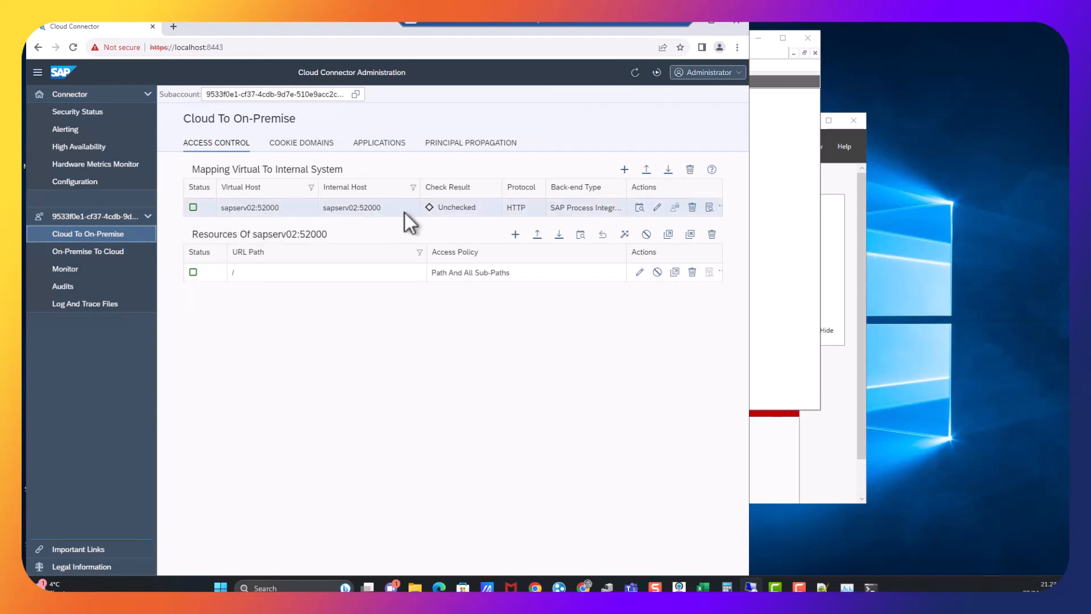
{"action": "left_click", "coordinate": [322, 279]}
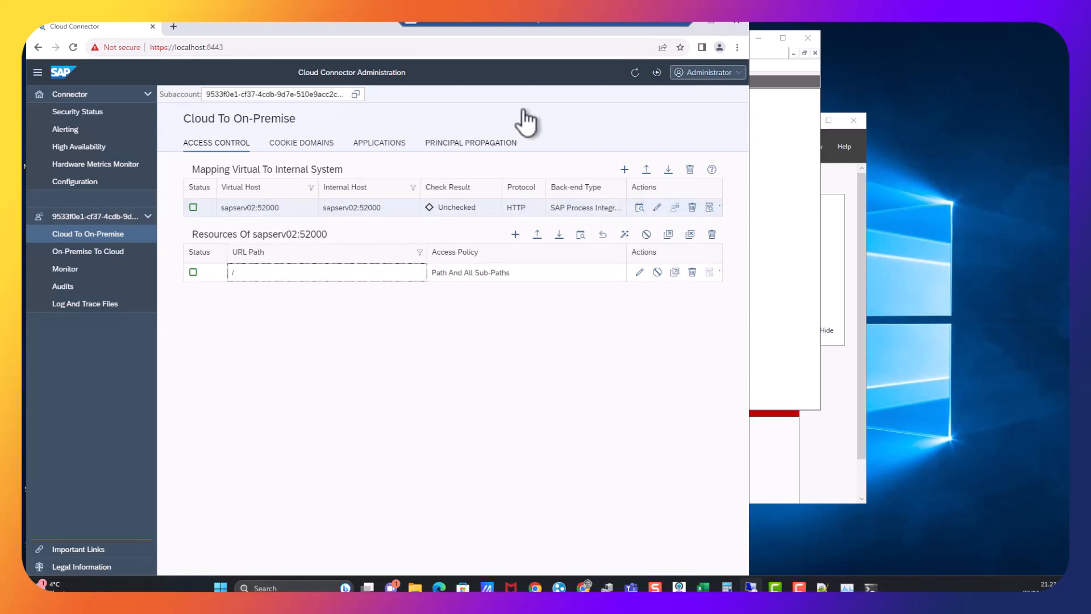
{"action": "left_click", "coordinate": [650, 23]}
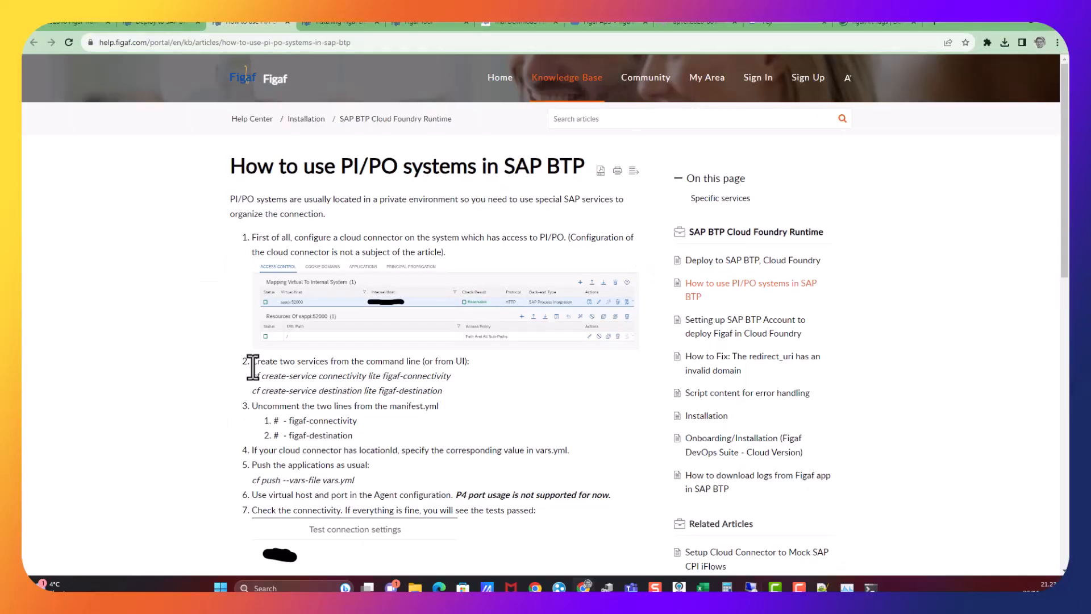
- Run the cf create-service commands creating figaf-connectivity and figaf-destination with the lite plan
{"action": "left_click_drag", "start_coordinate": [252, 382], "coordinate": [440, 391]}
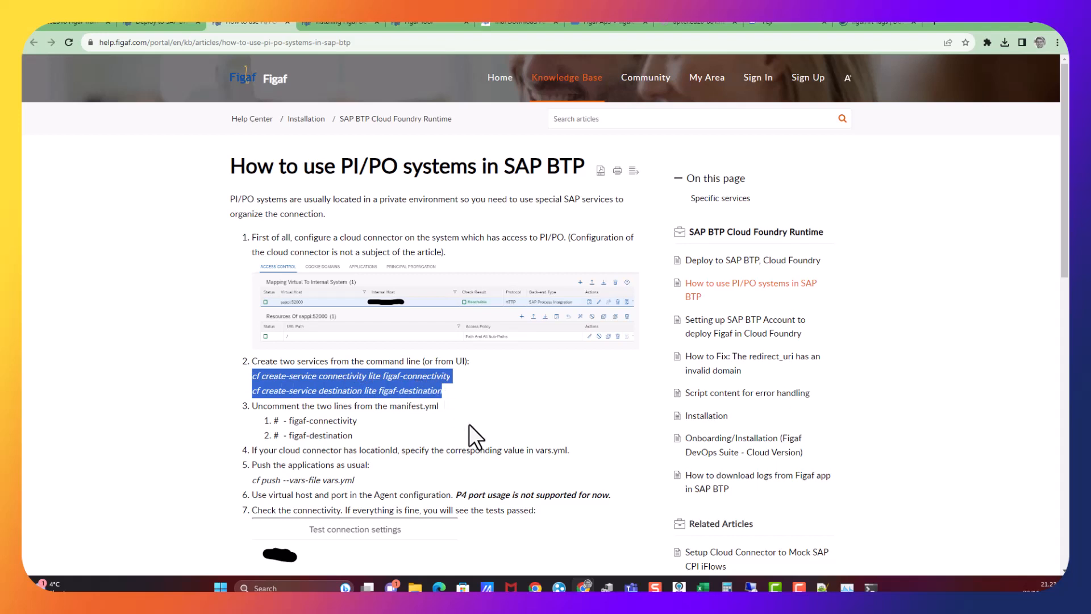
{"action": "key", "text": "alt+Tab"}
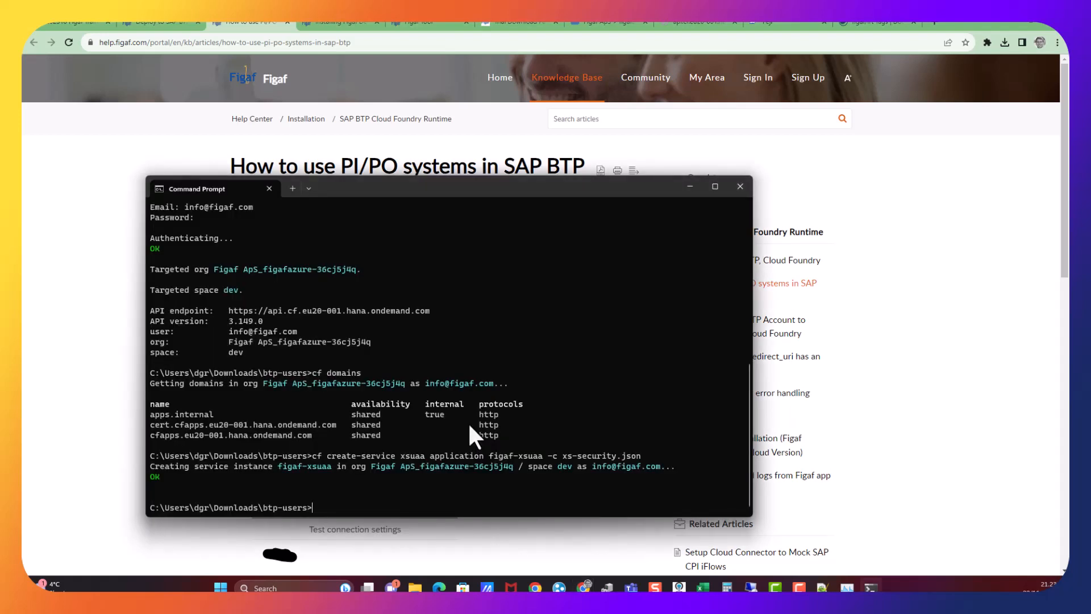
{"action": "key", "text": "ctrl+v"}
{"action": "left_click", "coordinate": [345, 406]}
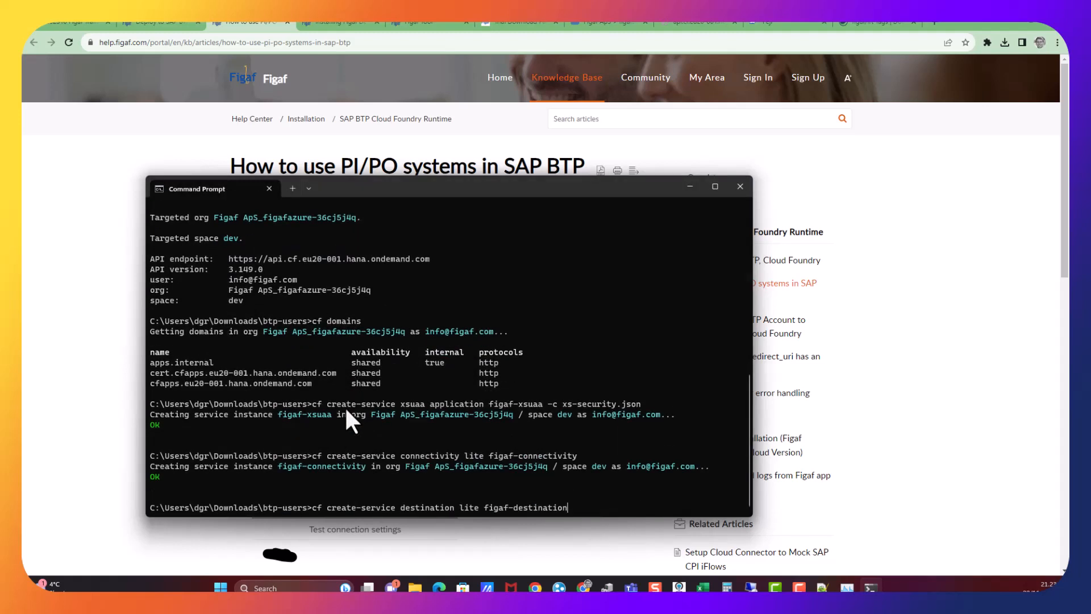
{"action": "key", "text": "Return"}
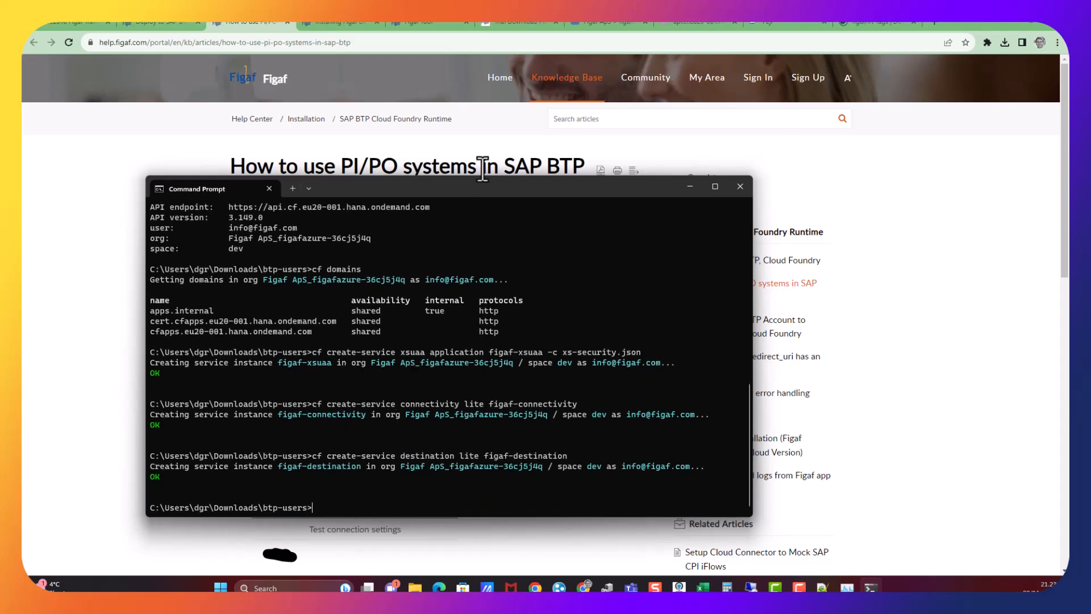
- Check in the cockpit that the Cloud Connector is Connected, exposing sapserv02:52000 as a PI back-end
{"action": "left_click", "coordinate": [598, 25]}
{"action": "left_click", "coordinate": [597, 25]}
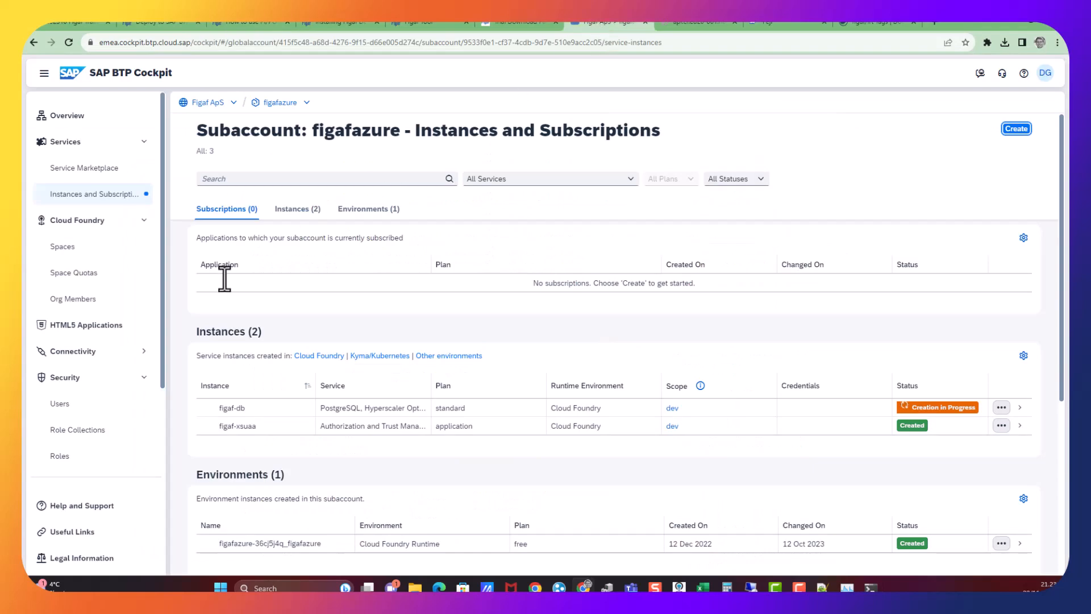
{"action": "left_click", "coordinate": [37, 352]}
{"action": "left_click", "coordinate": [88, 378]}
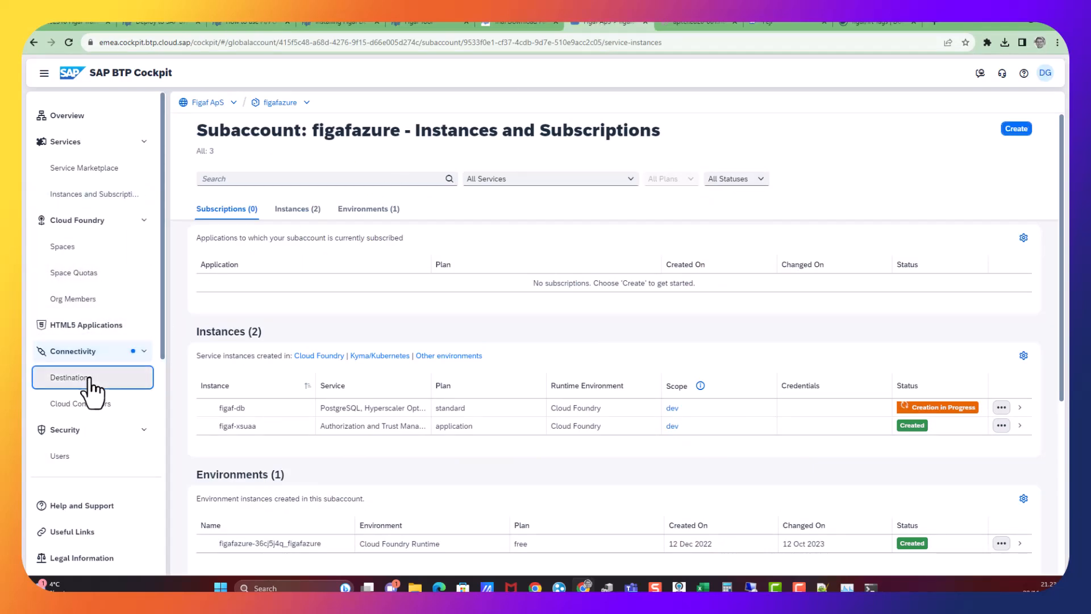
{"action": "left_click", "coordinate": [90, 403]}
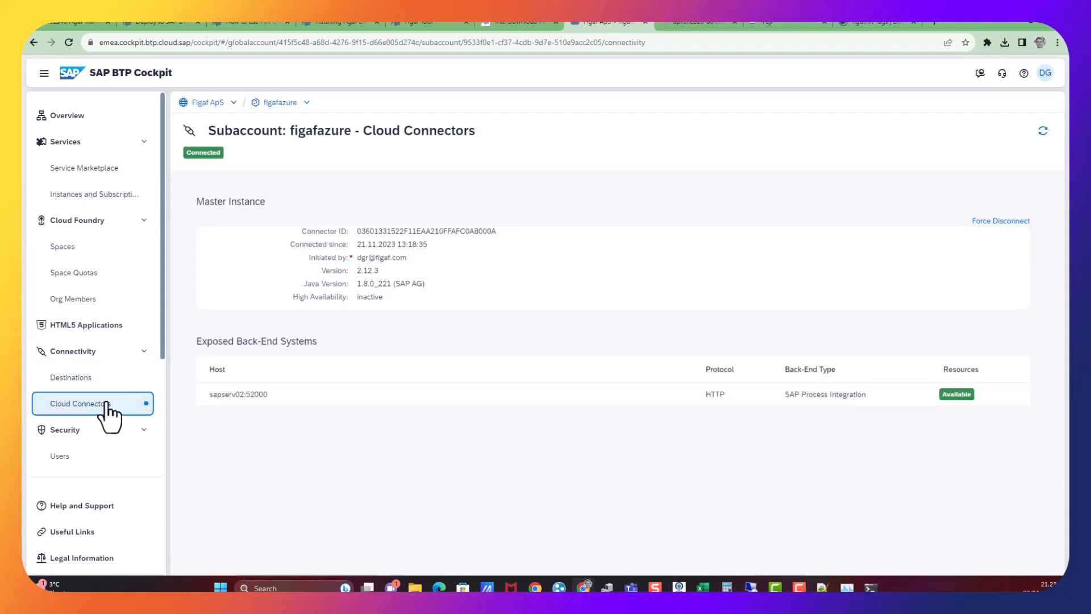
{"action": "left_click", "coordinate": [353, 393]}
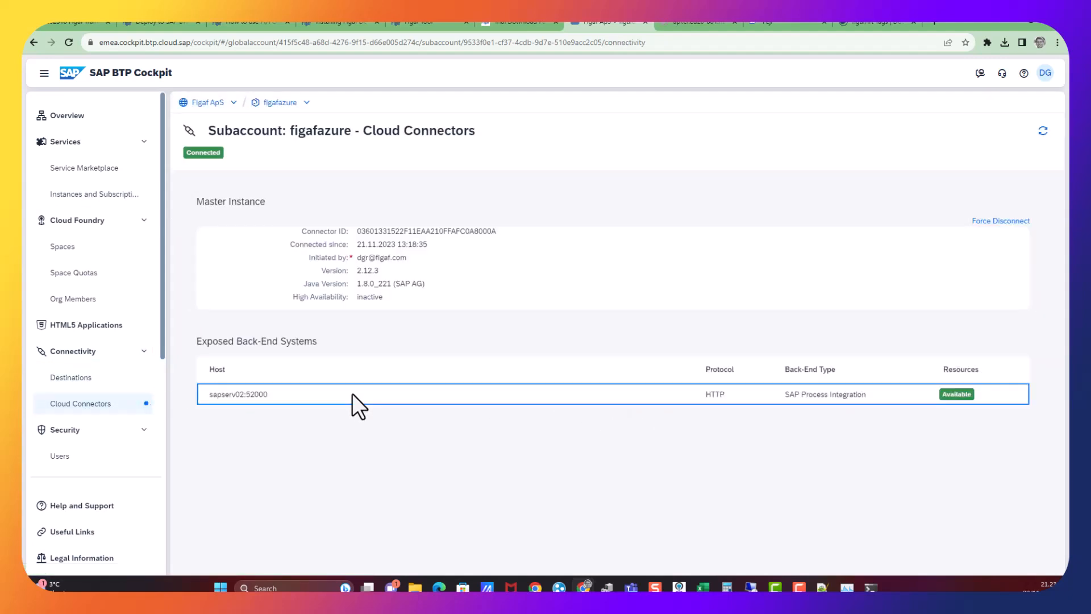
{"action": "double_click", "coordinate": [238, 393]}
- Confirm figaf-connectivity and figaf-destination among the four instances, then return to the PI/PO article
{"action": "left_click", "coordinate": [100, 202]}
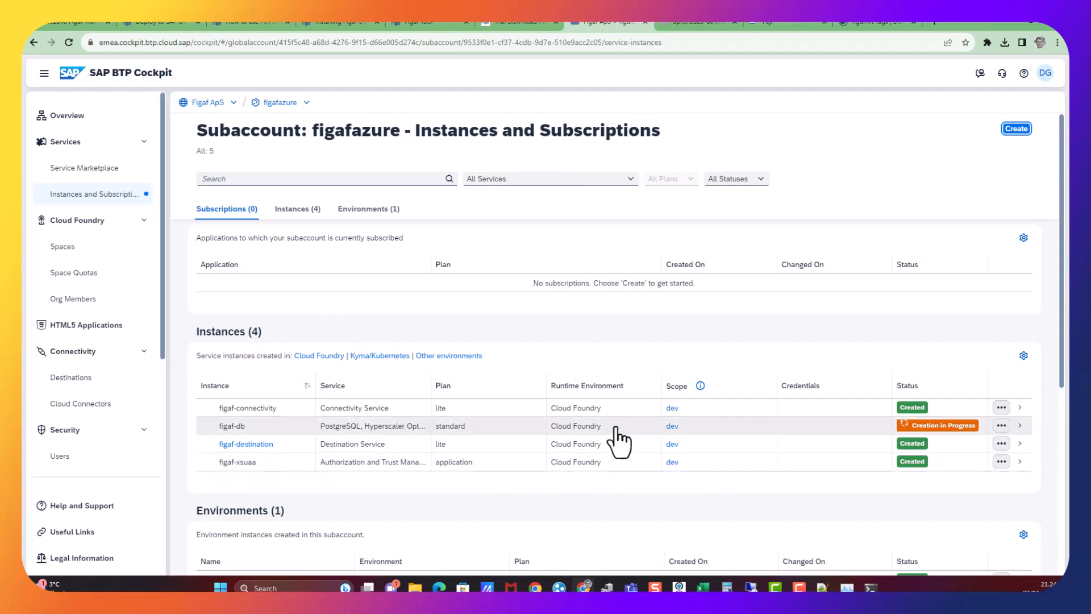
{"action": "left_click", "coordinate": [165, 25]}
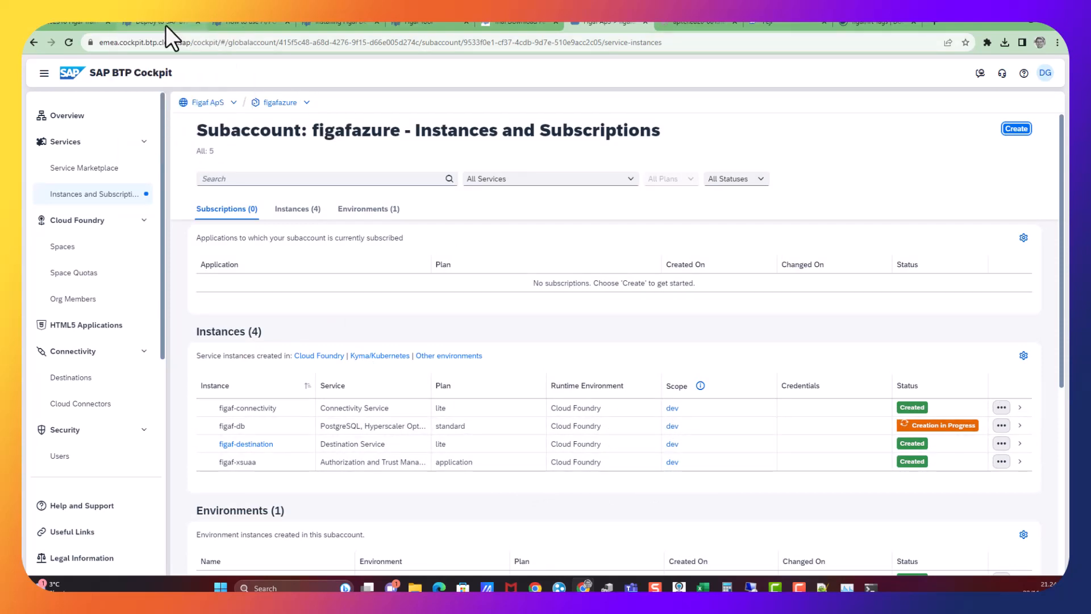
{"action": "left_click", "coordinate": [256, 22]}
- Remove the # from the figaf-connectivity and figaf-destination lines in manifest.yml and save
{"action": "scroll", "coordinate": [356, 407], "scroll_direction": "down", "scroll_amount": 1}
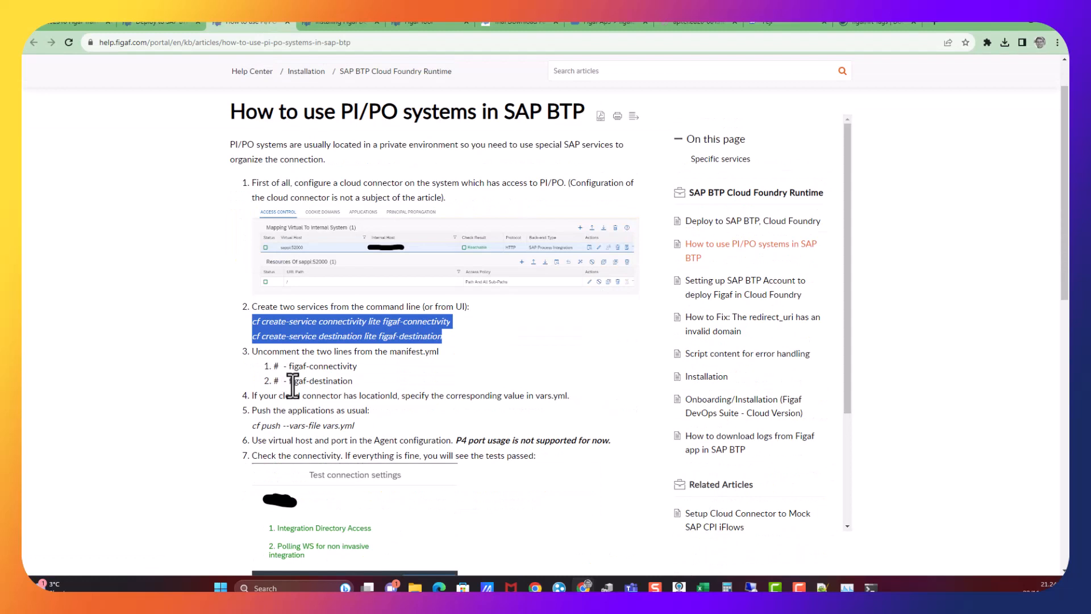
{"action": "key", "text": "alt+Tab"}
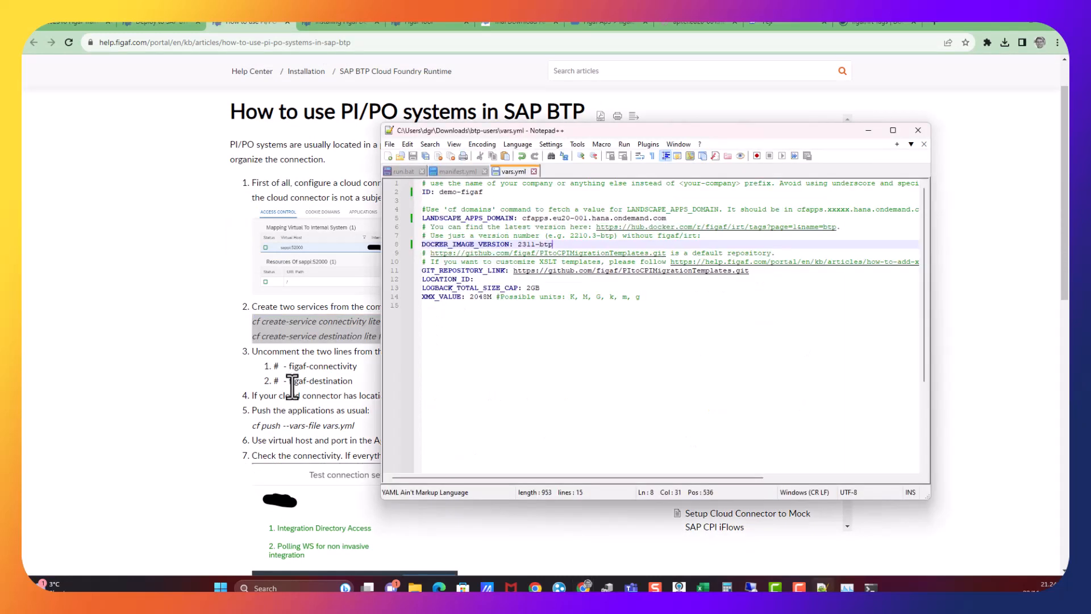
{"action": "left_click", "coordinate": [452, 172]}
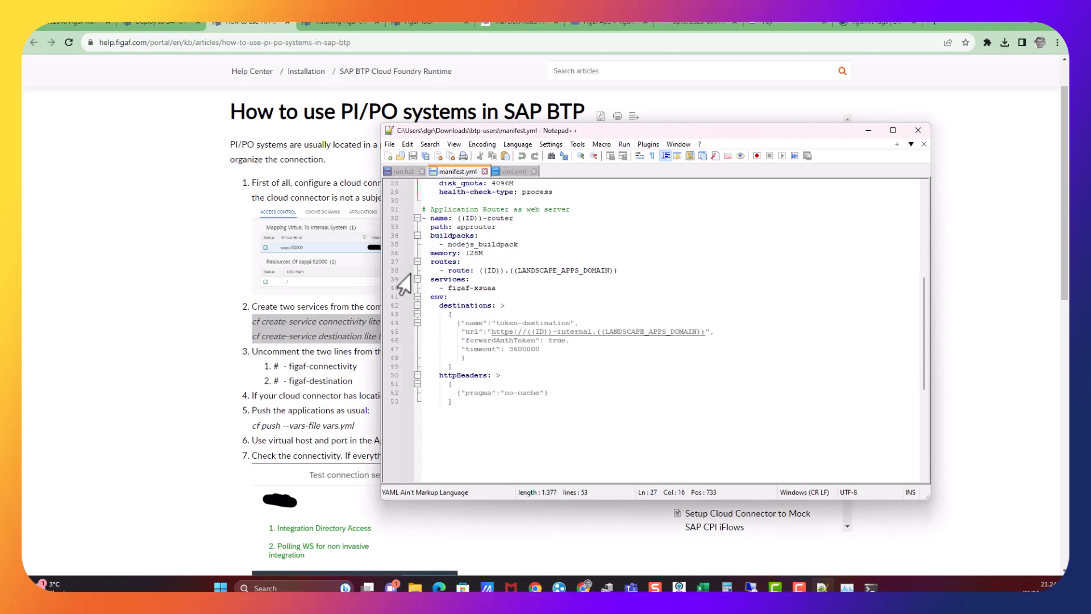
{"action": "scroll", "coordinate": [432, 250], "scroll_direction": "up", "scroll_amount": 3}
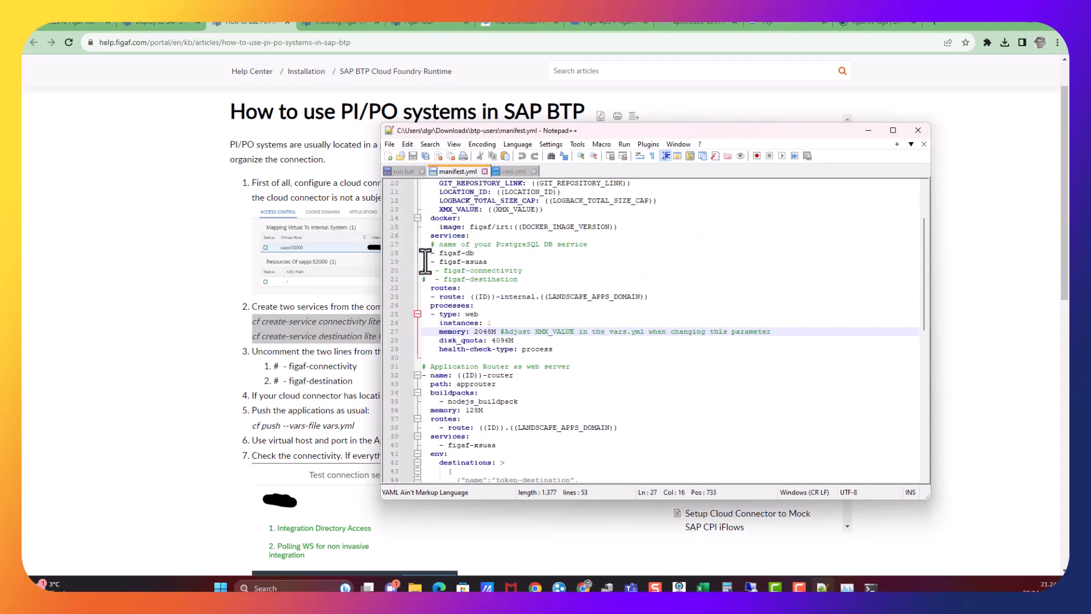
{"action": "left_click", "coordinate": [421, 270]}
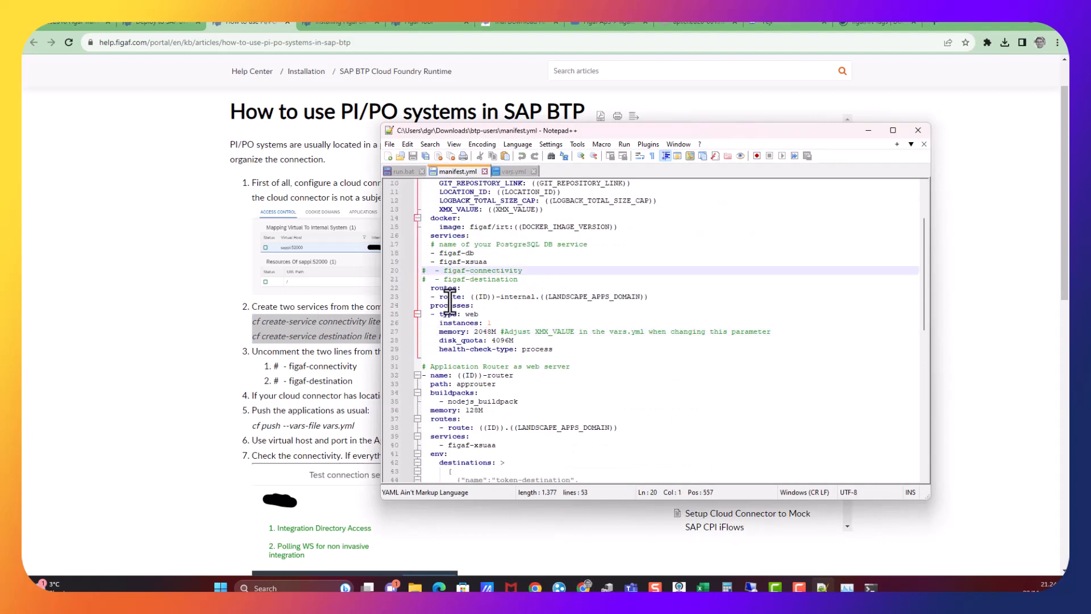
{"action": "key", "text": "Delete"}
{"action": "key", "text": "Down"}
{"action": "key", "text": "Delete"}
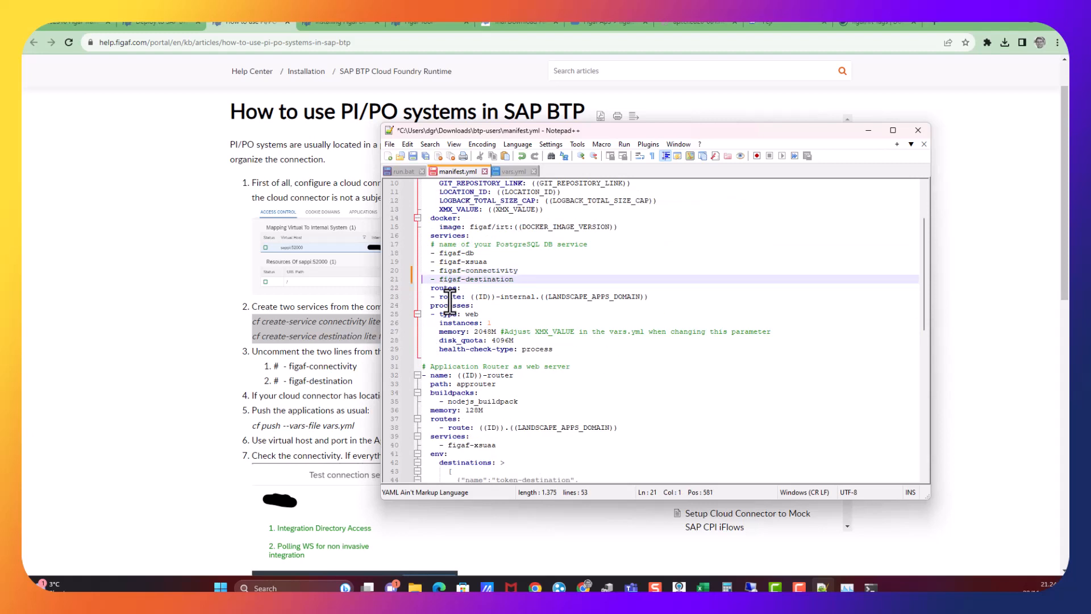
{"action": "key", "text": "ctrl+s"}
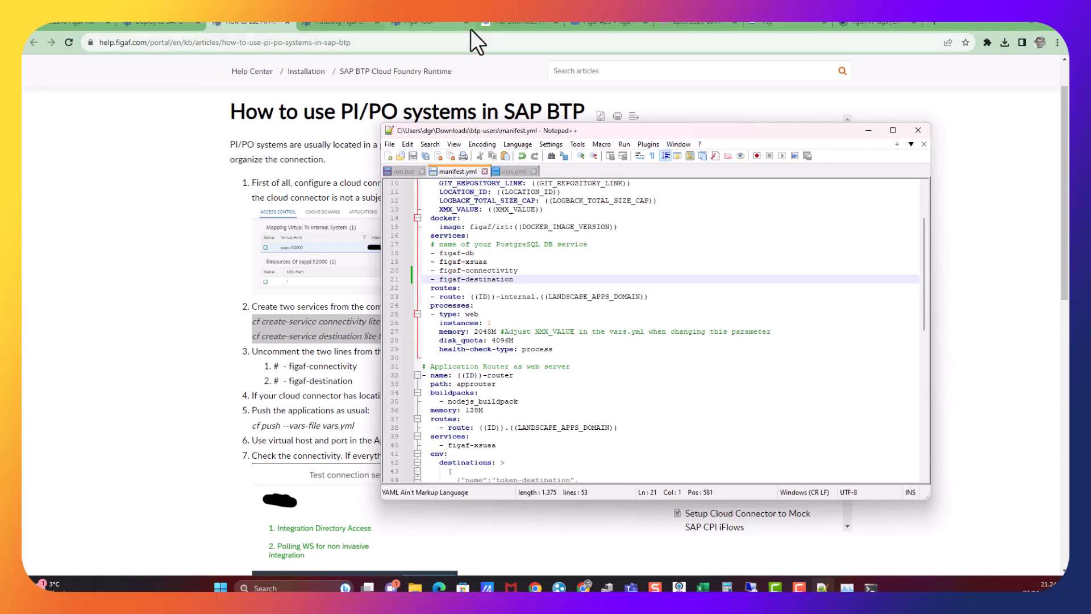
{"action": "left_click", "coordinate": [605, 26]}
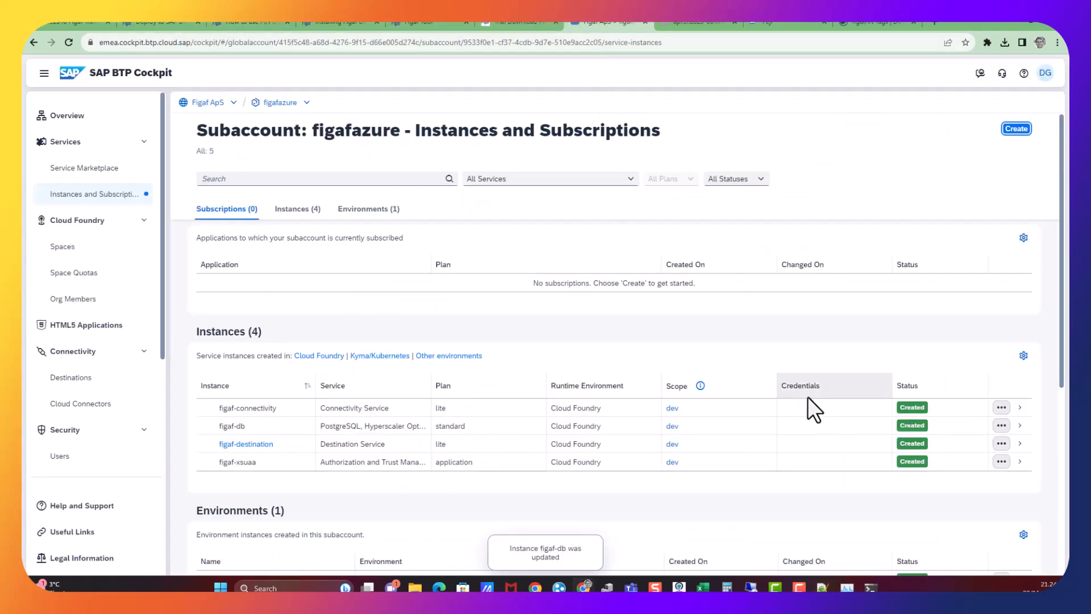
- Copy step 10's 'cf push --vars-file vars.yml' command and run it in Command Prompt
{"action": "left_click", "coordinate": [165, 26]}
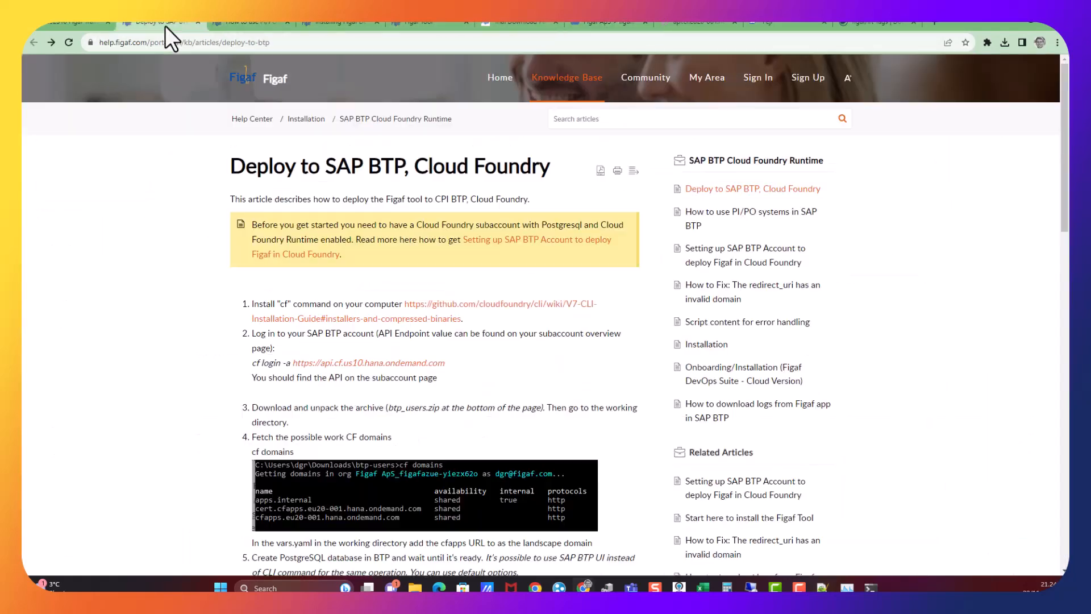
{"action": "scroll", "coordinate": [325, 387], "scroll_direction": "down", "scroll_amount": 5}
{"action": "scroll", "coordinate": [336, 410], "scroll_direction": "down", "scroll_amount": 3}
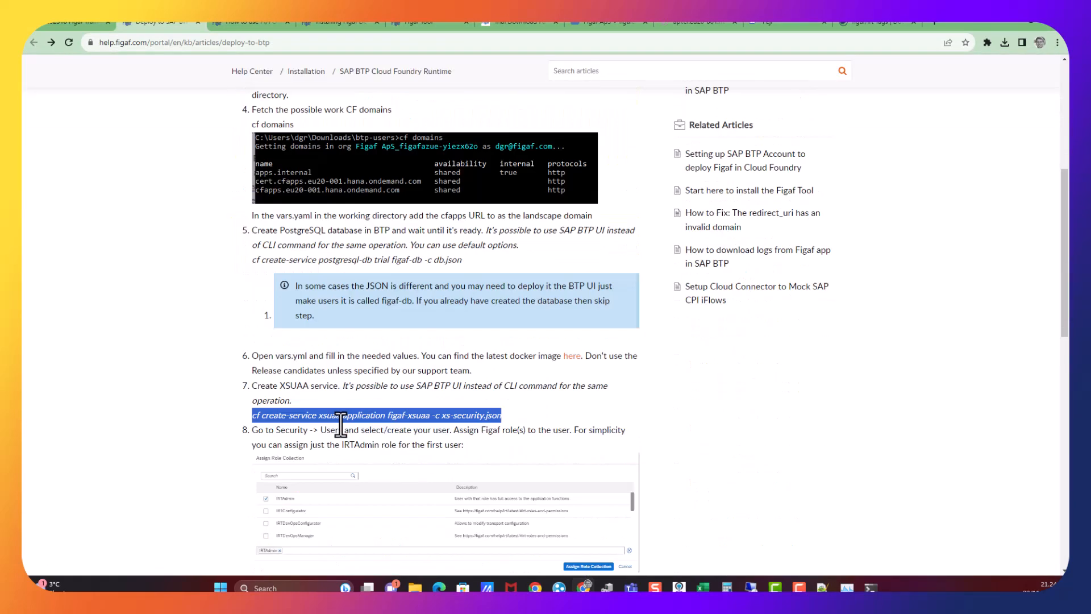
{"action": "scroll", "coordinate": [340, 422], "scroll_direction": "down", "scroll_amount": 2}
{"action": "scroll", "coordinate": [332, 400], "scroll_direction": "down", "scroll_amount": 1}
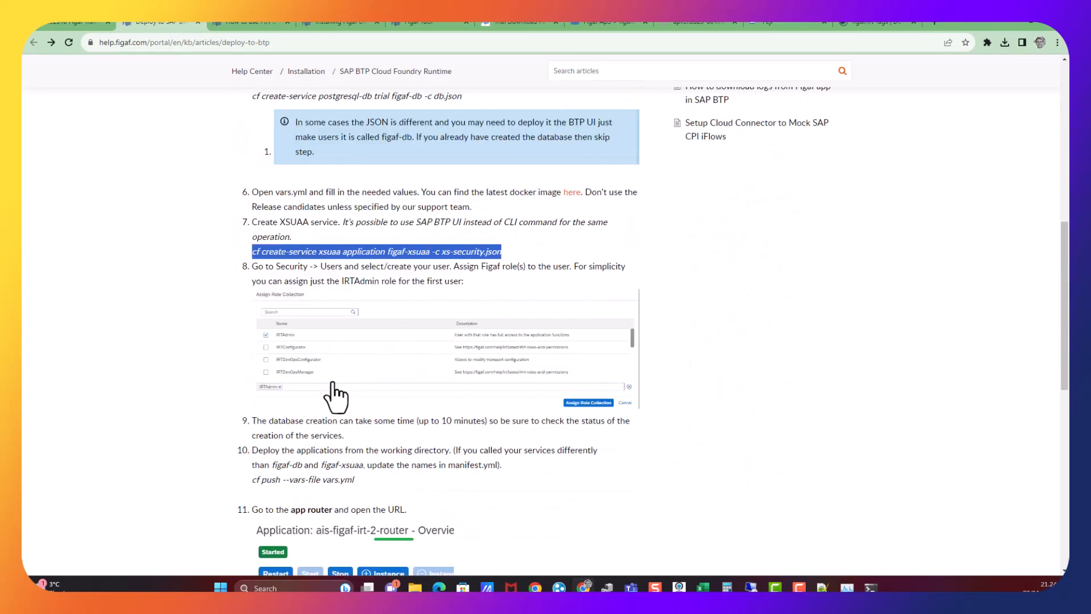
{"action": "scroll", "coordinate": [316, 269], "scroll_direction": "down", "scroll_amount": 2}
{"action": "left_click_drag", "start_coordinate": [359, 372], "coordinate": [239, 372]}
{"action": "key", "text": "ctrl+c"}
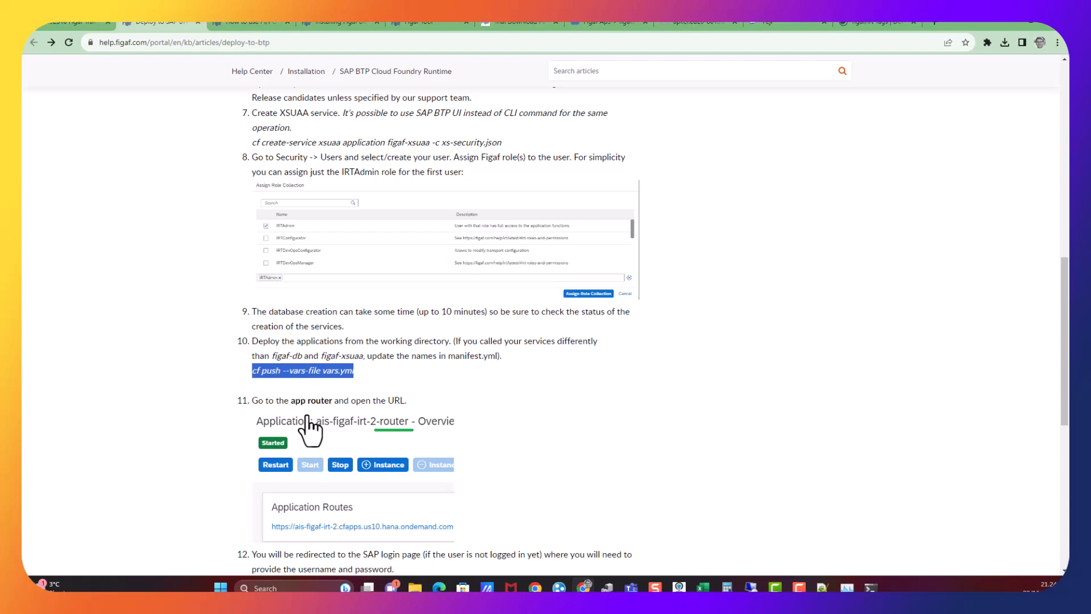
{"action": "key", "text": "alt+Tab"}
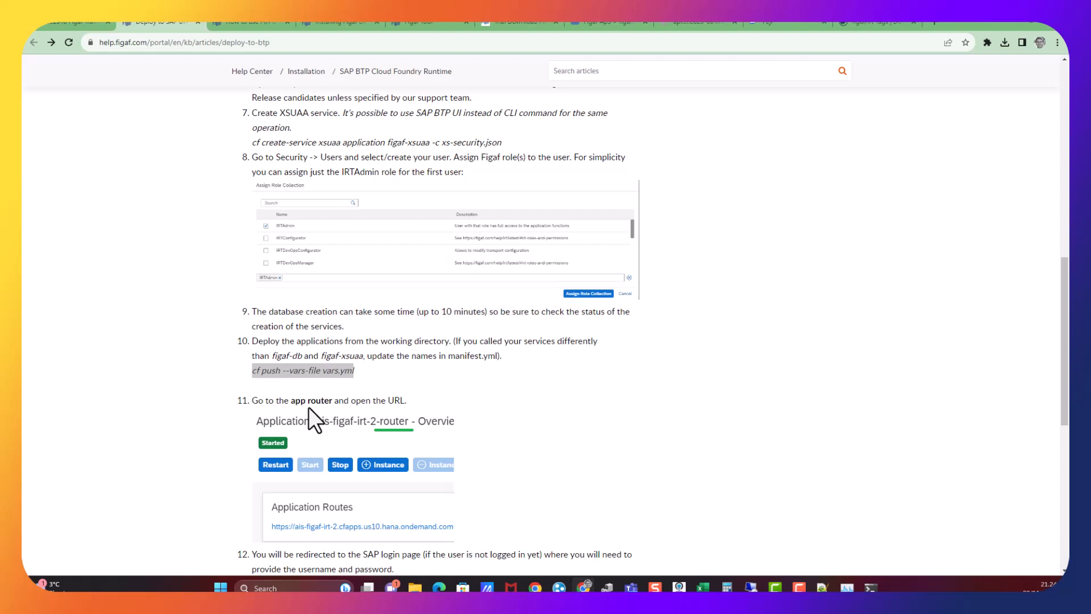
{"action": "key", "text": "ctrl+v"}
{"action": "key", "text": "Return"}
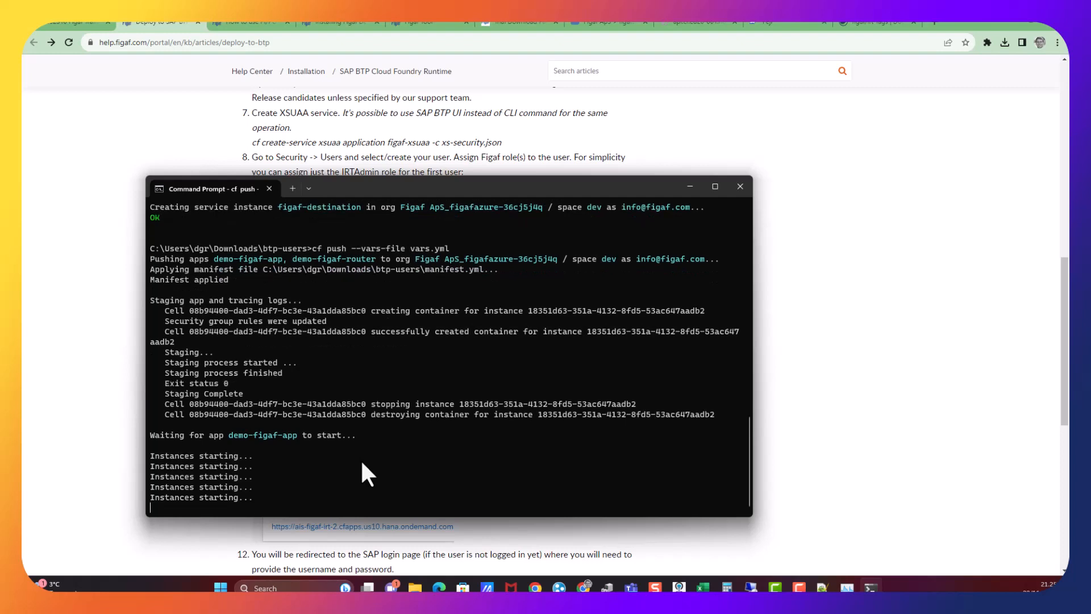
- Go from the Cloud Foundry dev space to demo-figaf-app and show its Logs page
{"action": "left_click", "coordinate": [578, 22]}
{"action": "left_click", "coordinate": [578, 21]}
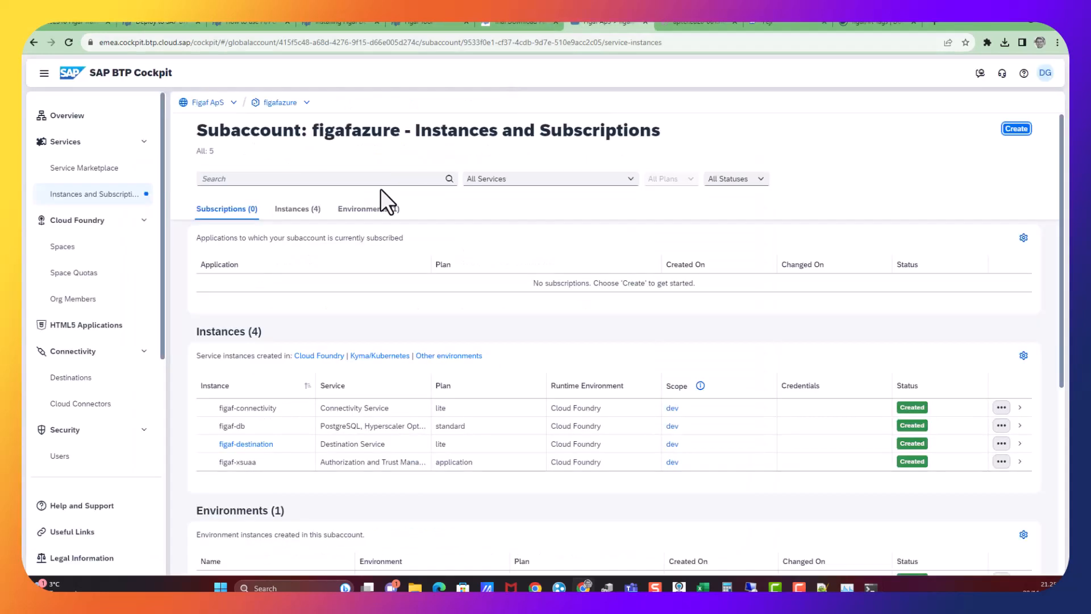
{"action": "left_click", "coordinate": [72, 246]}
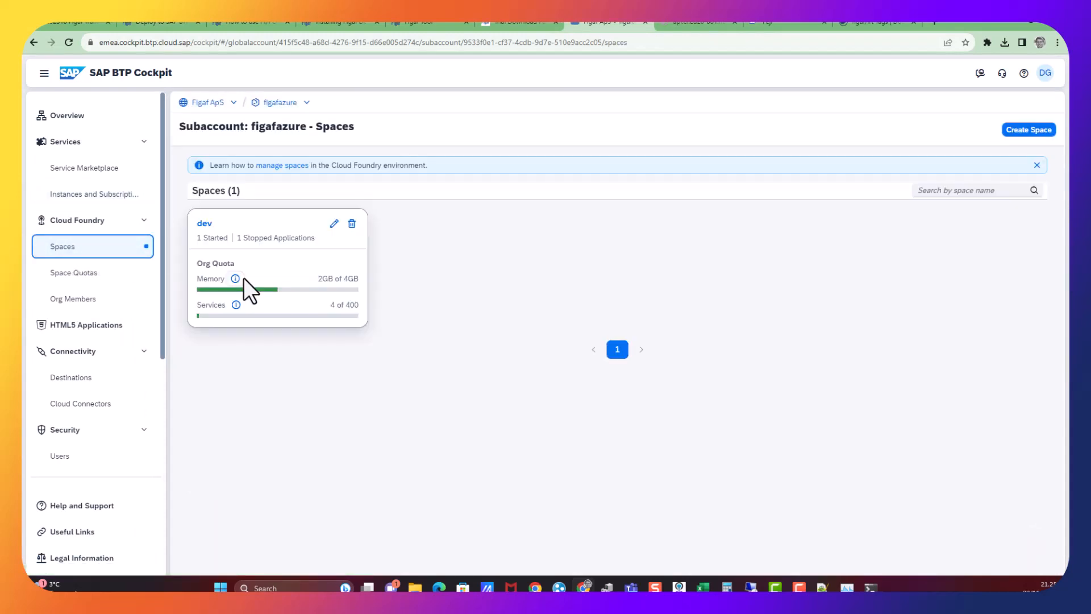
{"action": "left_click", "coordinate": [266, 224]}
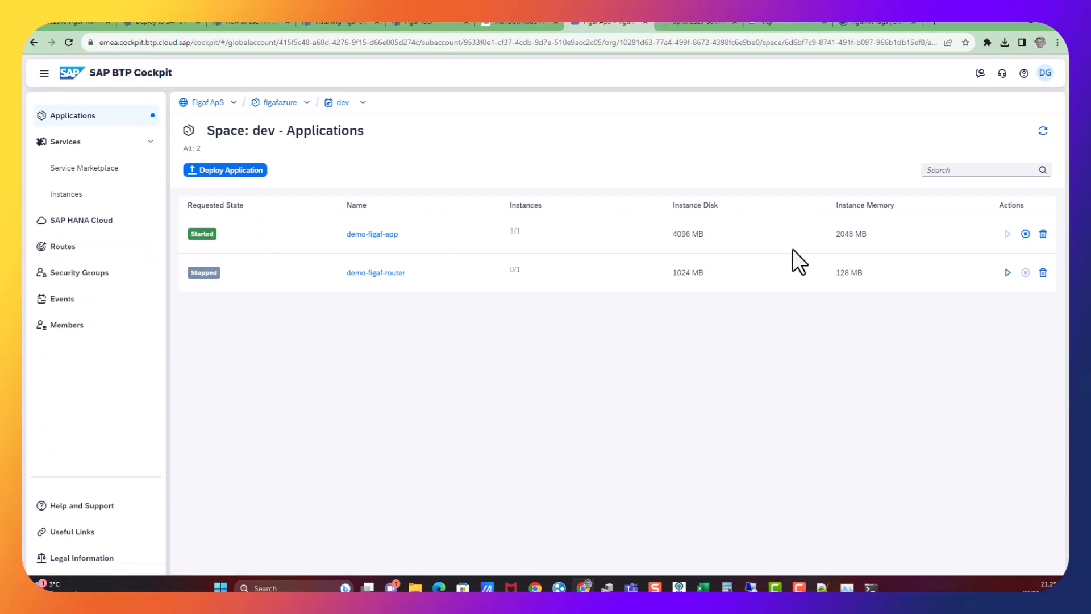
{"action": "left_click", "coordinate": [384, 235]}
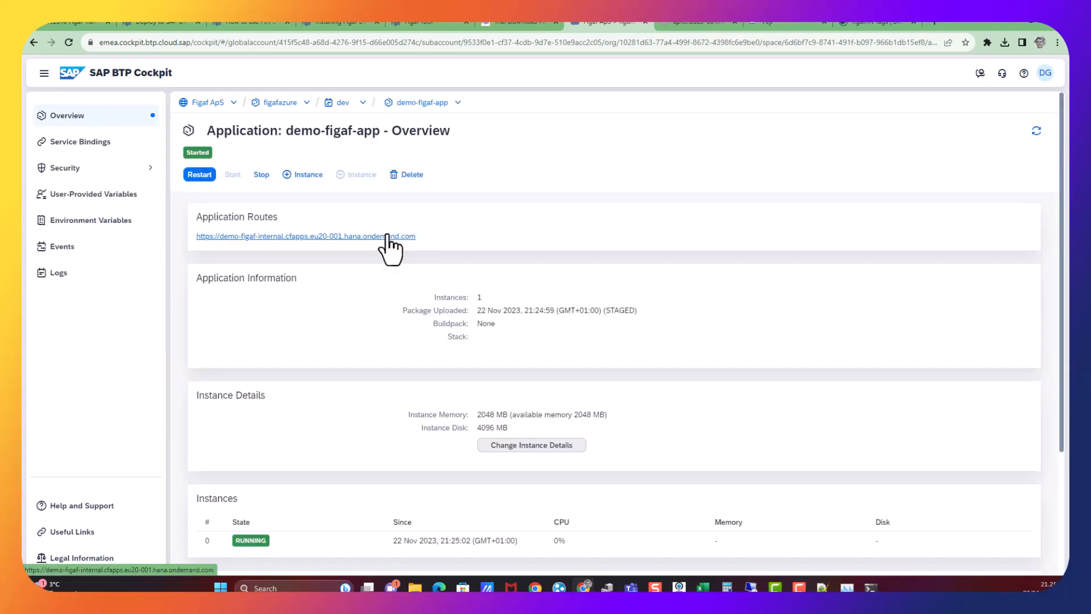
{"action": "left_click", "coordinate": [92, 272]}
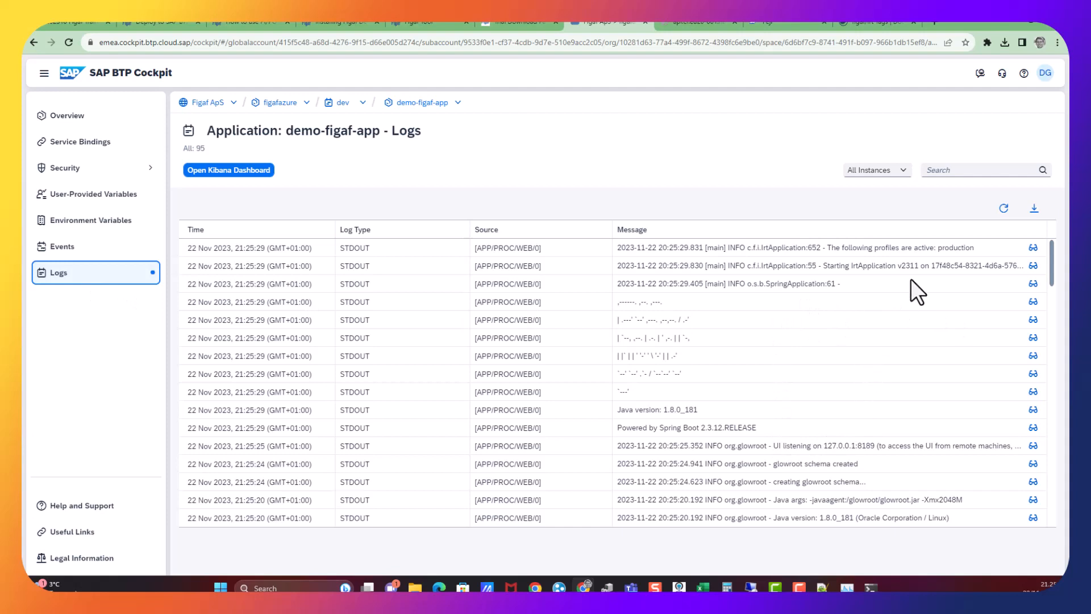
- Refresh the demo-figaf-app logs and read the full DataSourceConfig log message
{"action": "left_click", "coordinate": [1005, 210]}
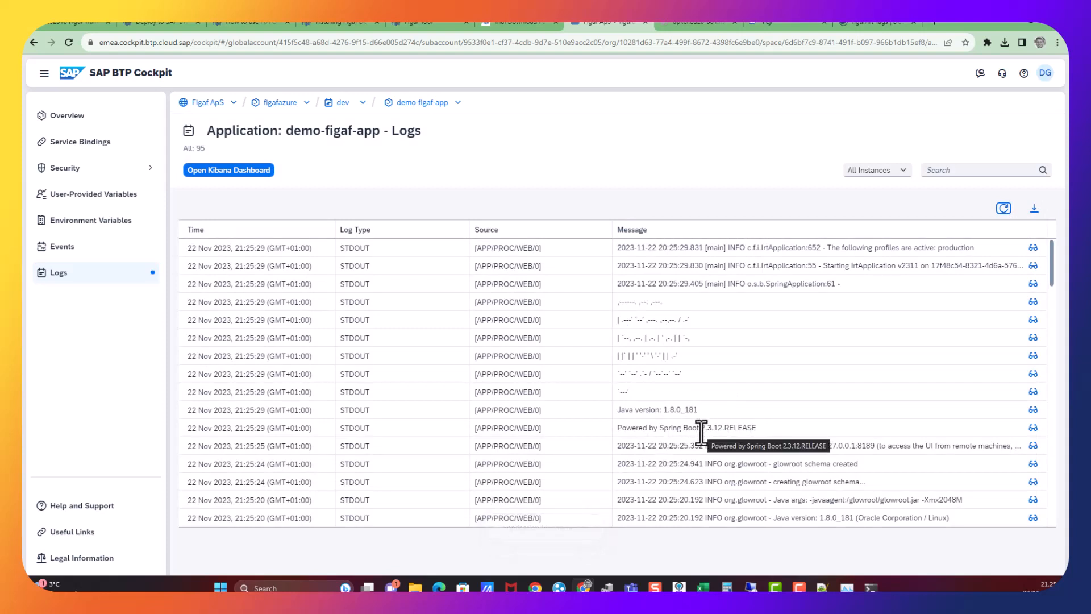
{"action": "left_click", "coordinate": [999, 214]}
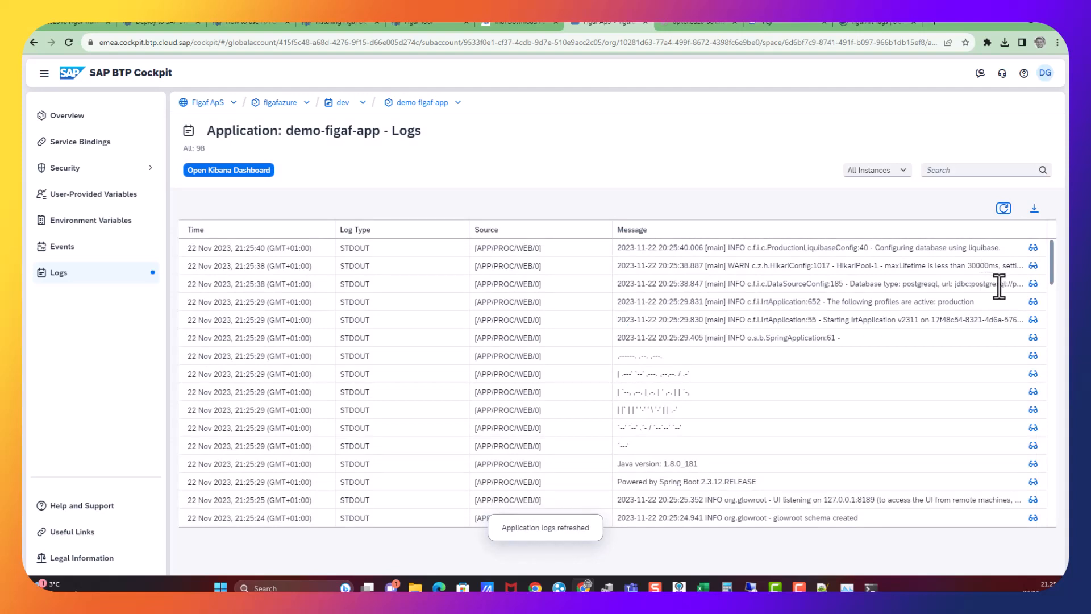
{"action": "left_click", "coordinate": [1033, 284]}
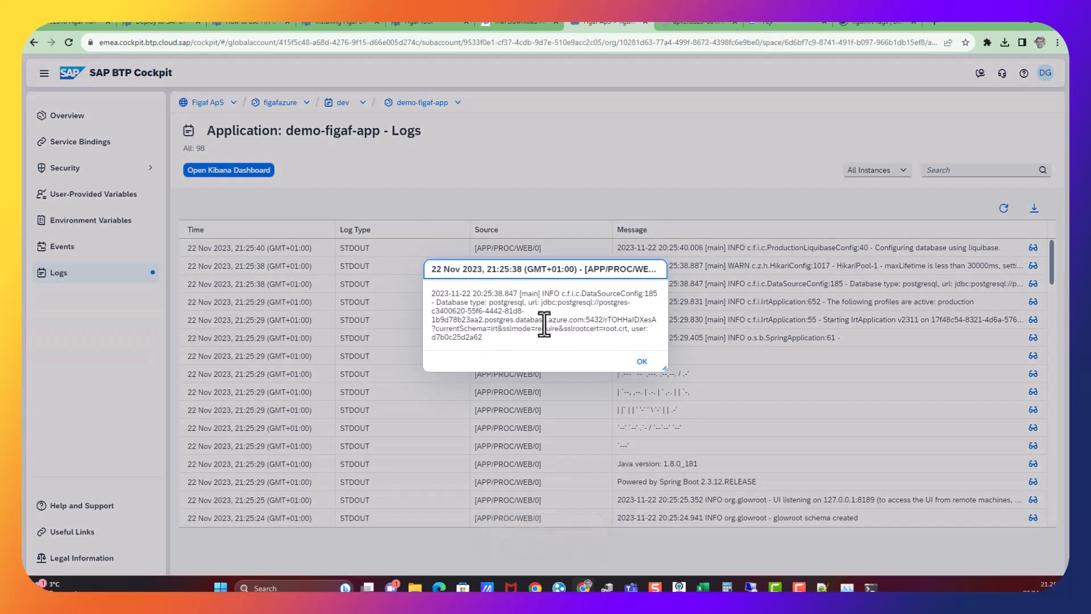
{"action": "left_click", "coordinate": [642, 361]}
{"action": "left_click", "coordinate": [642, 362]}
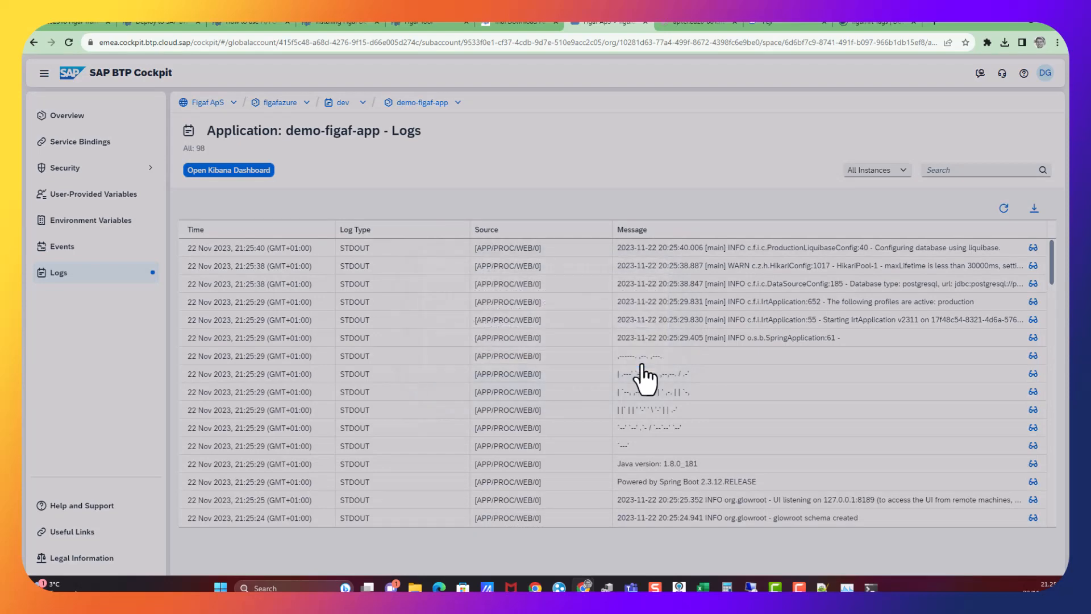
- Refresh the logs again and return to the dev space's Applications list
{"action": "left_click", "coordinate": [1003, 209]}
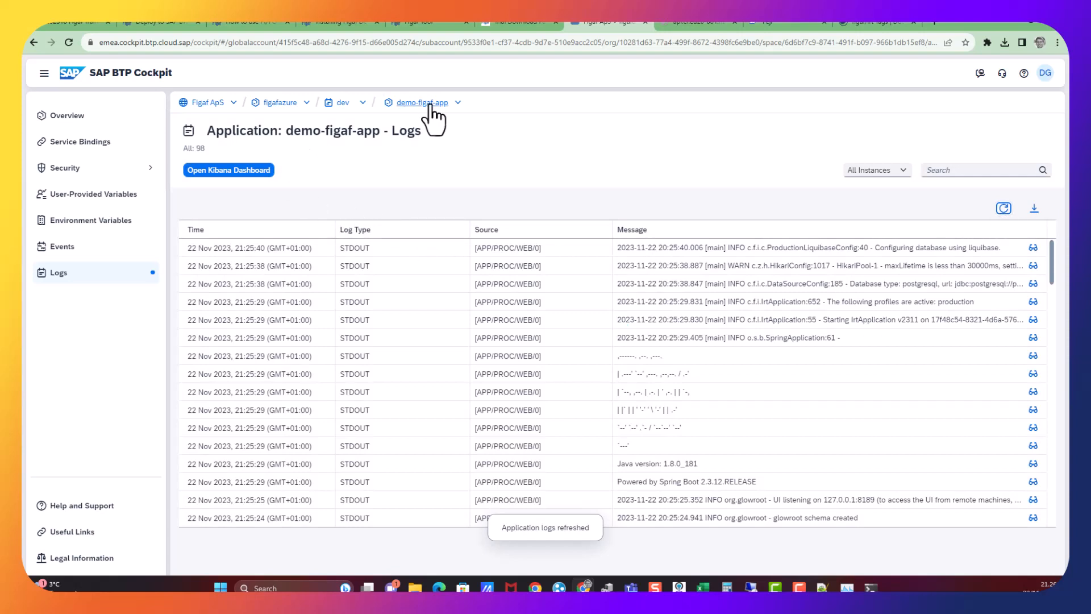
{"action": "left_click", "coordinate": [458, 103]}
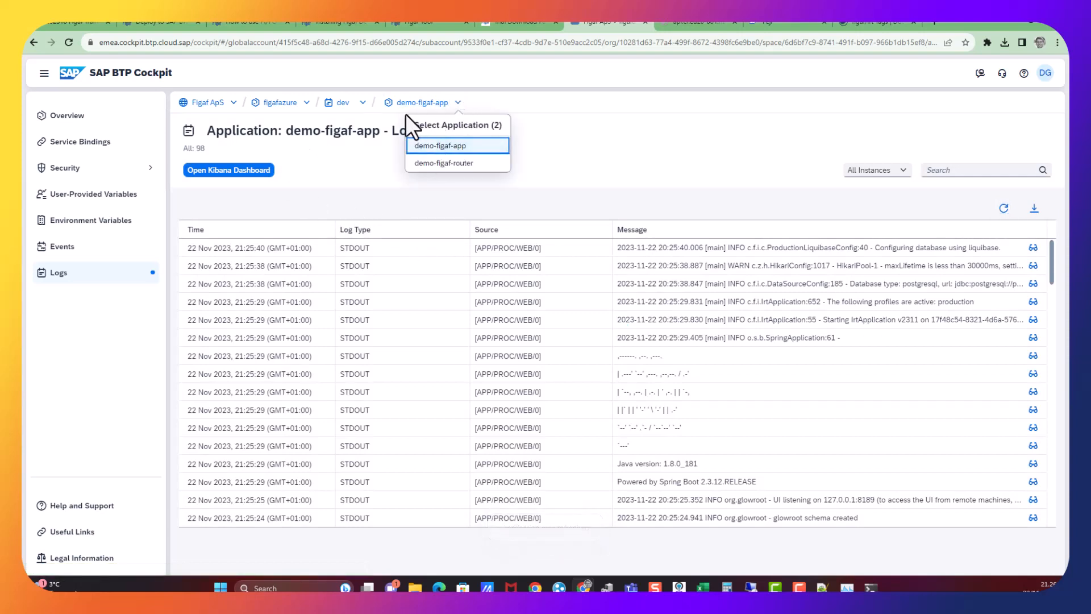
{"action": "left_click", "coordinate": [343, 102]}
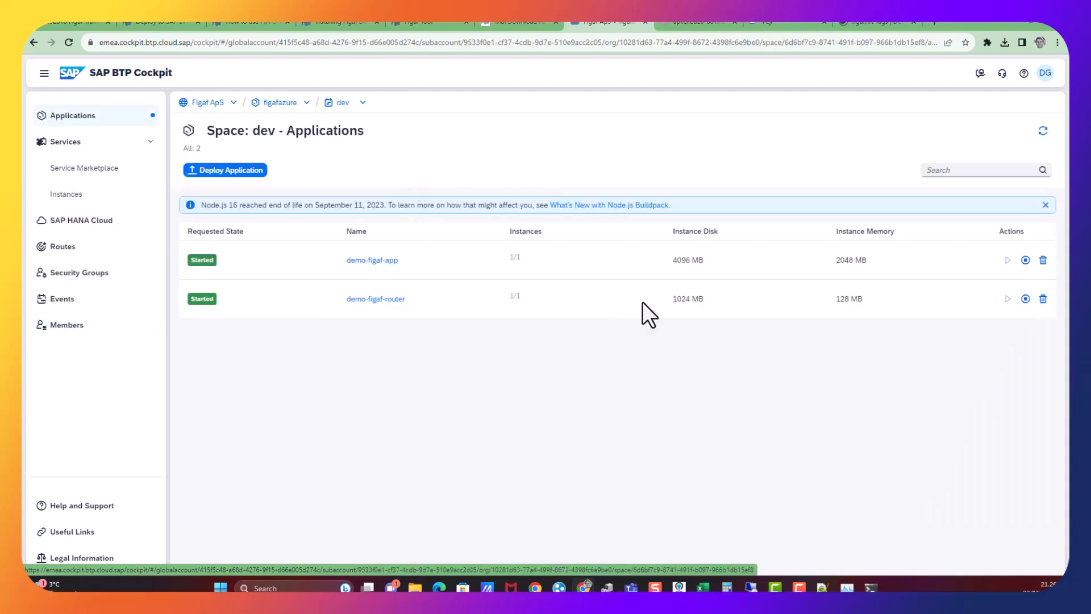
{"action": "key", "text": "alt+Tab"}
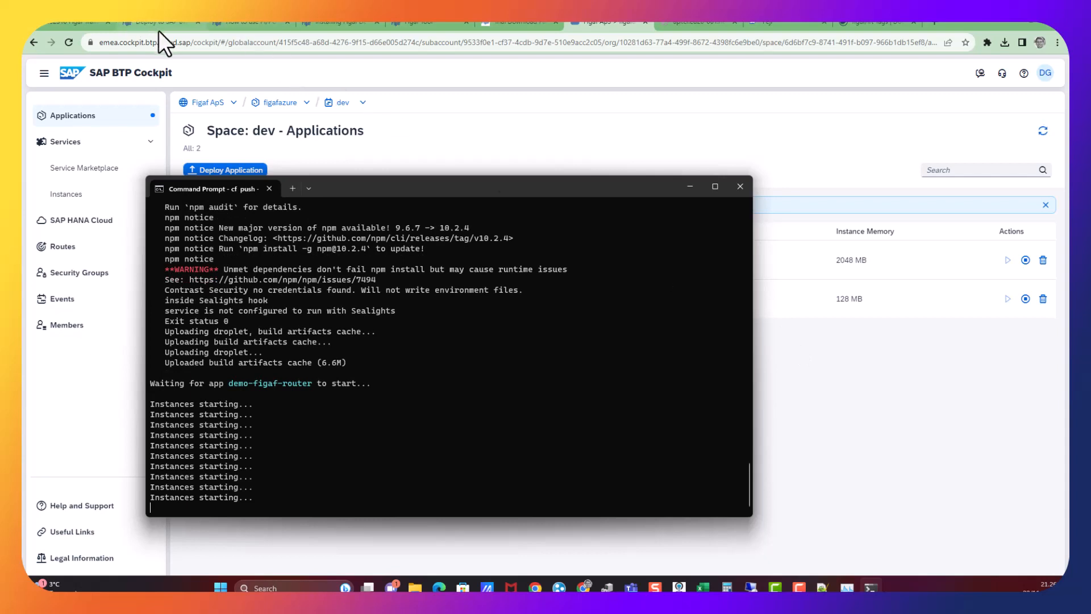
{"action": "mouse_move", "coordinate": [169, 25]}
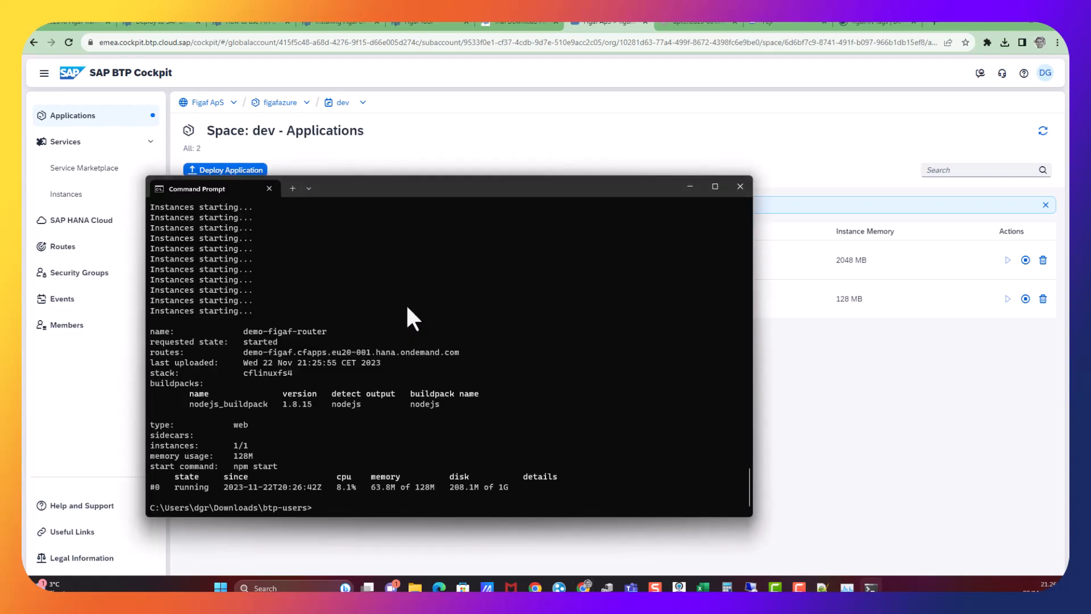
{"action": "left_click", "coordinate": [829, 394]}
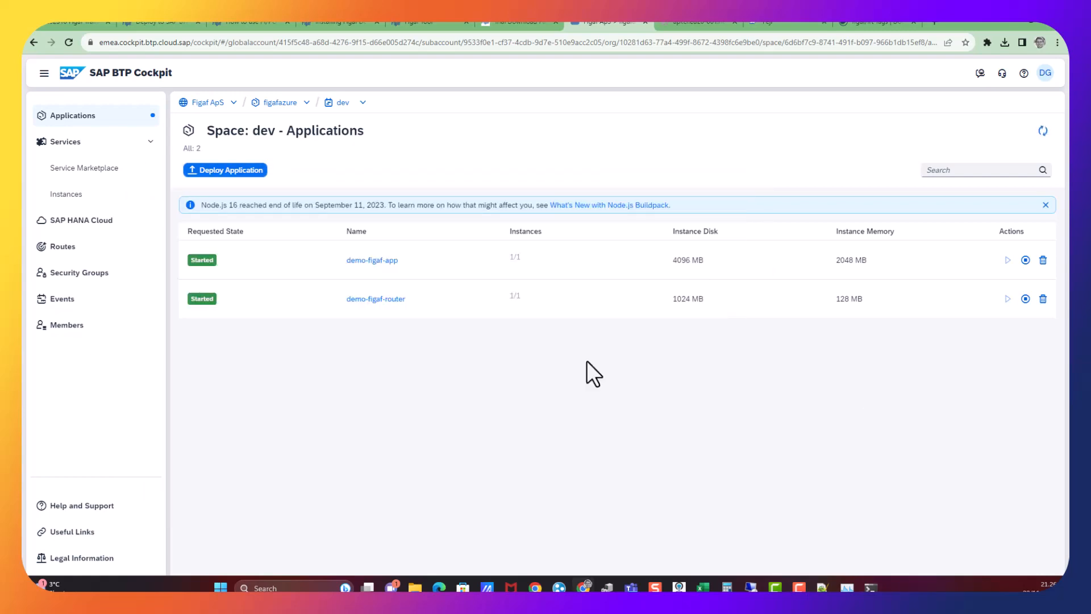
- Open demo-figaf-router's application route in a new tab to reach the IRT welcome page
{"action": "left_click", "coordinate": [372, 301]}
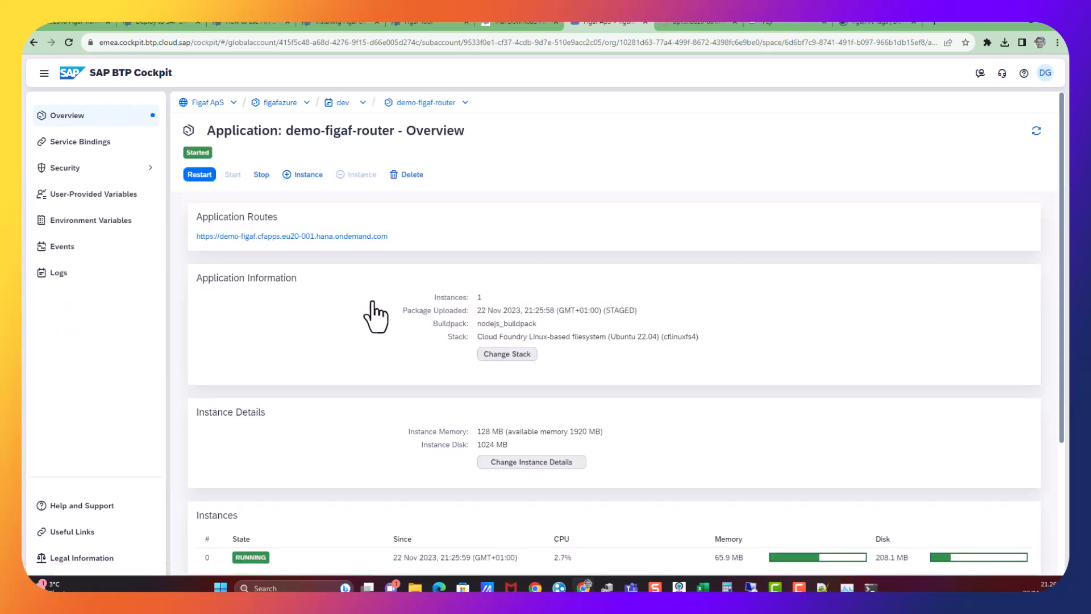
{"action": "left_click", "coordinate": [360, 241]}
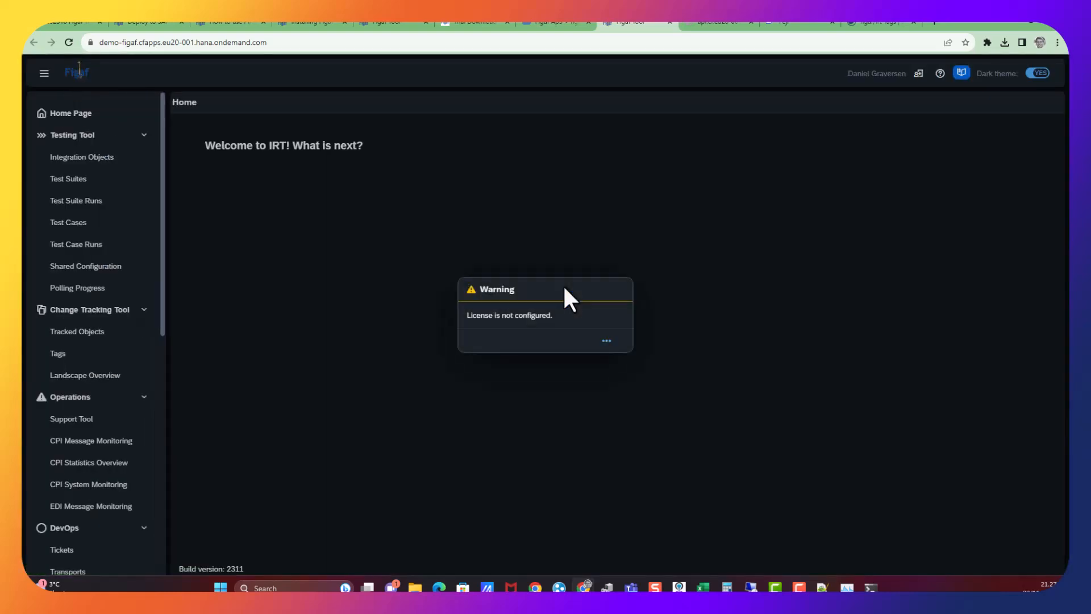
- Dismiss the 'License is not configured' warning and go to Configuration > License
{"action": "left_click", "coordinate": [606, 341]}
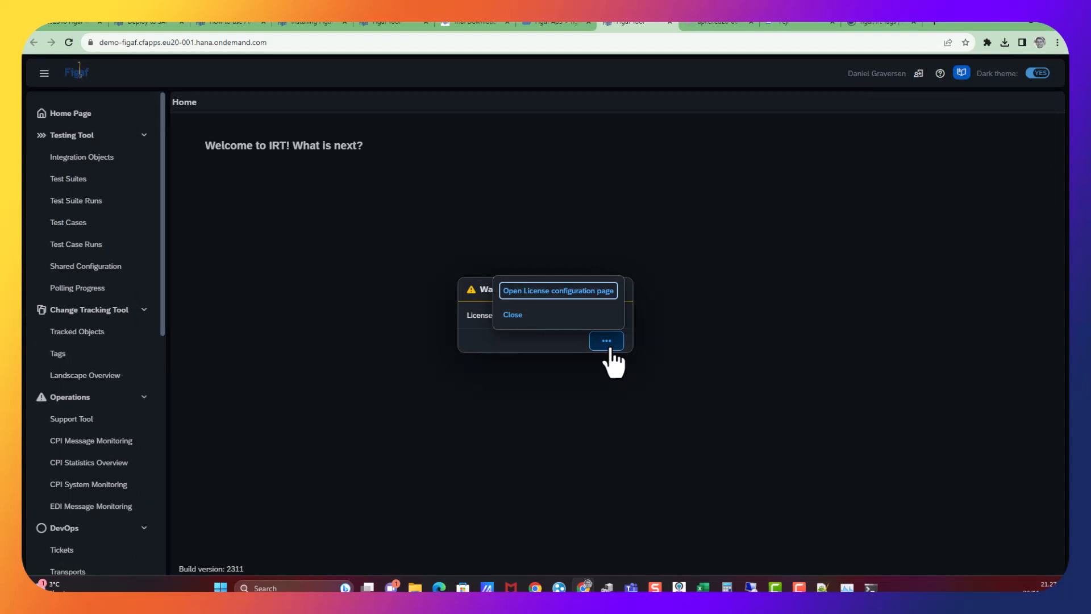
{"action": "left_click", "coordinate": [553, 316]}
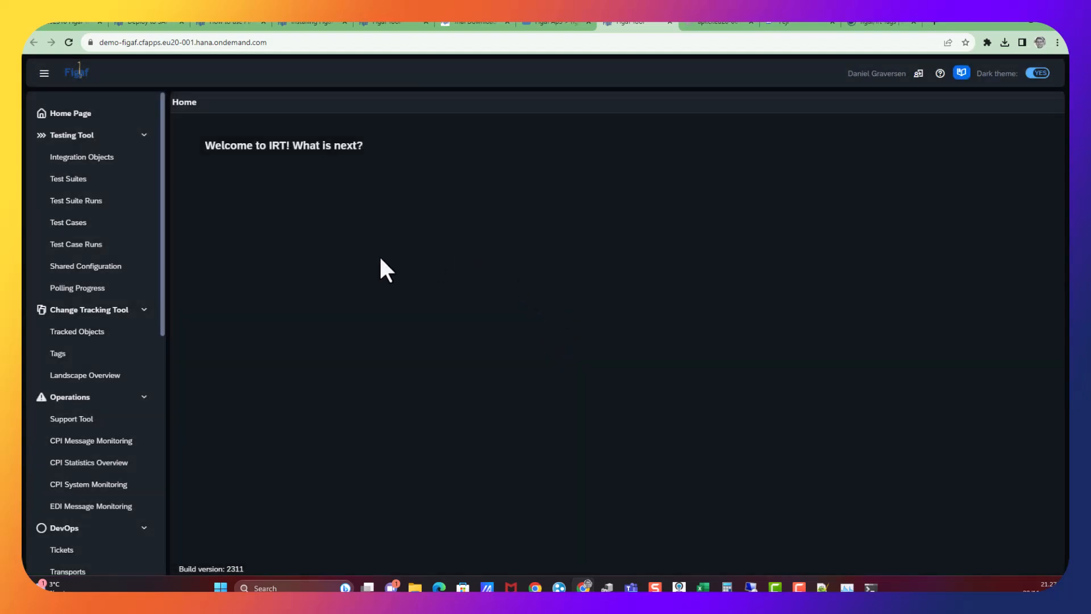
{"action": "scroll", "coordinate": [127, 348], "scroll_direction": "down", "scroll_amount": 8}
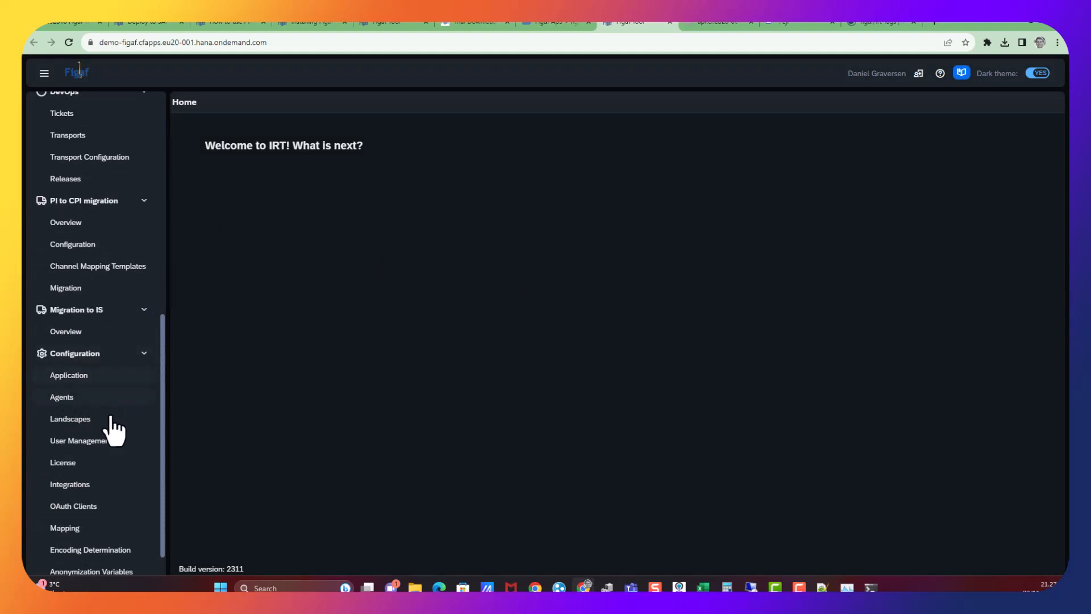
{"action": "left_click", "coordinate": [88, 463]}
- Paste the License ID, load the license and acknowledge the synchronized message
{"action": "left_click", "coordinate": [560, 321]}
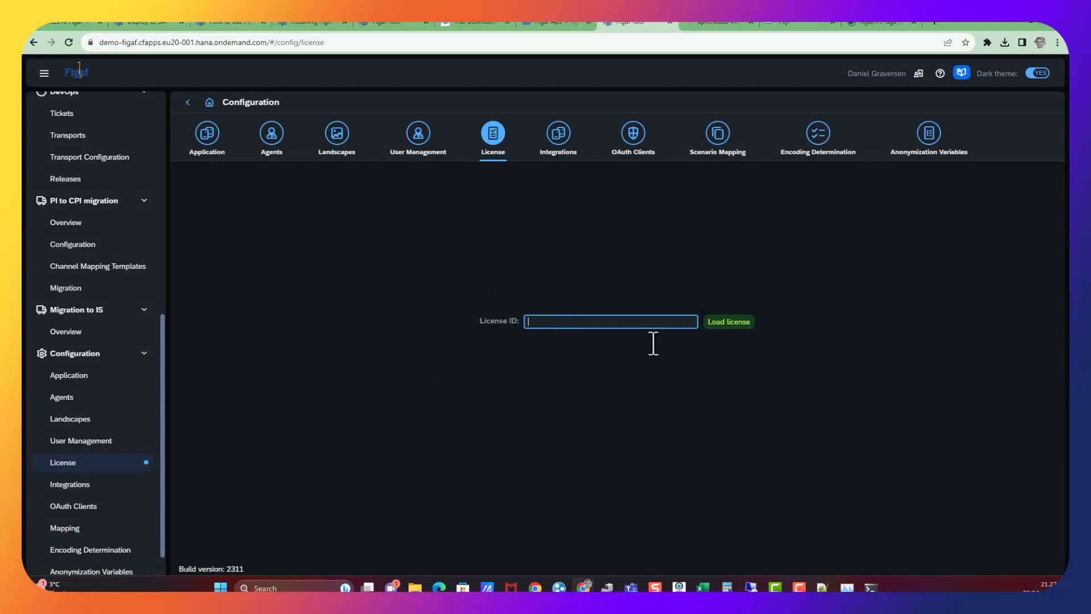
{"action": "key", "text": "alt+Tab"}
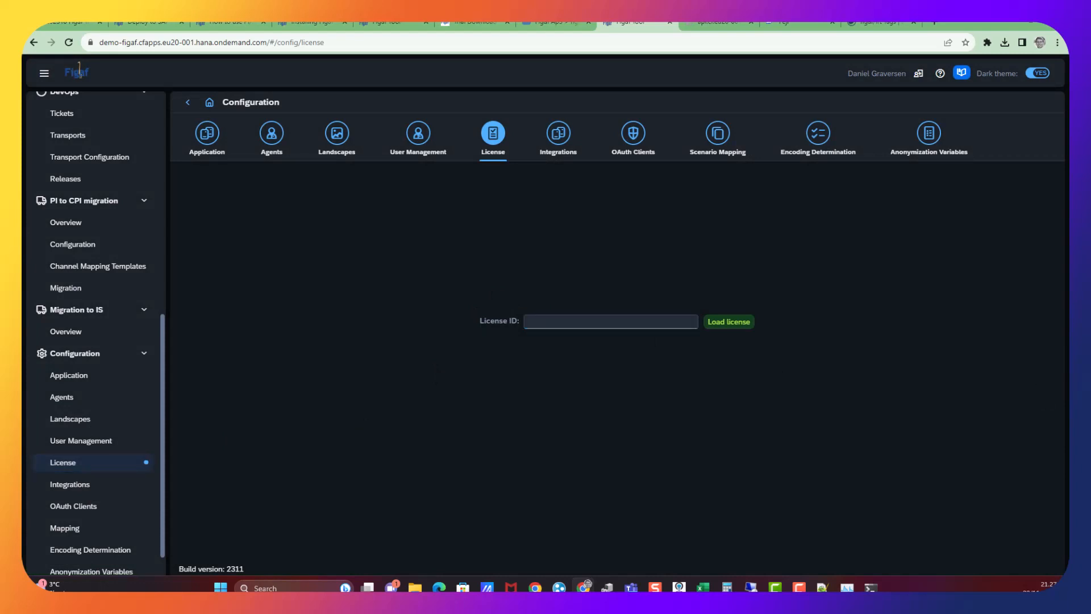
{"action": "left_click", "coordinate": [557, 320]}
{"action": "key", "text": "ctrl+v"}
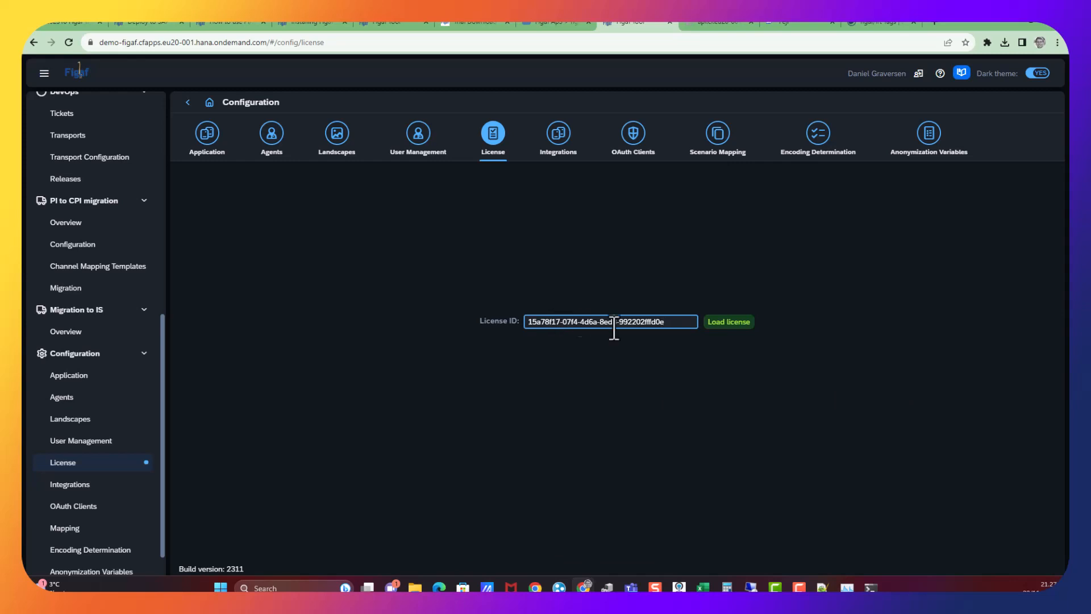
{"action": "left_click", "coordinate": [723, 323]}
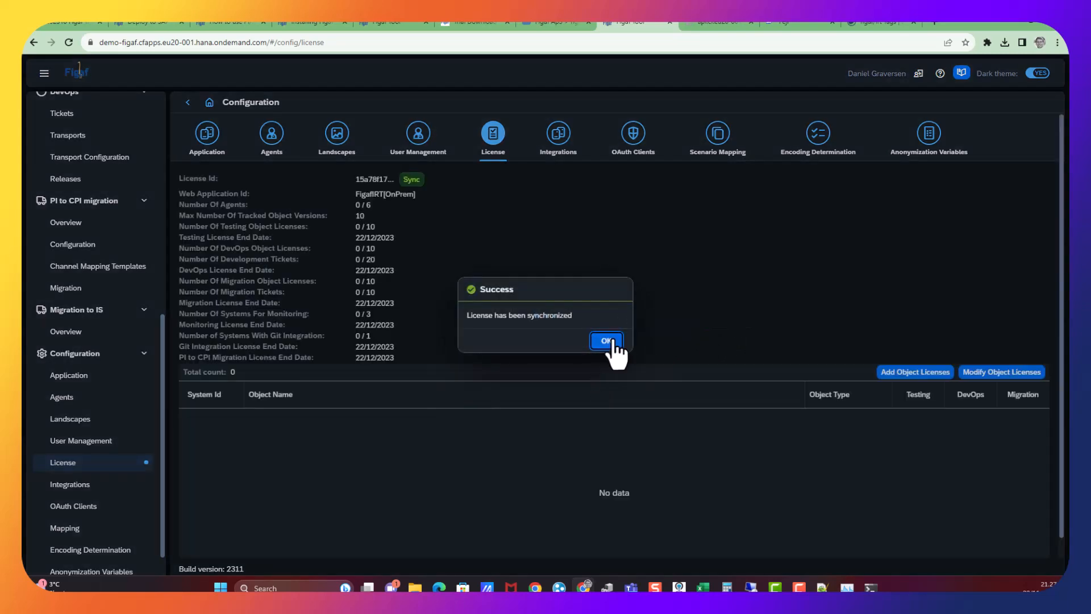
{"action": "left_click", "coordinate": [607, 341]}
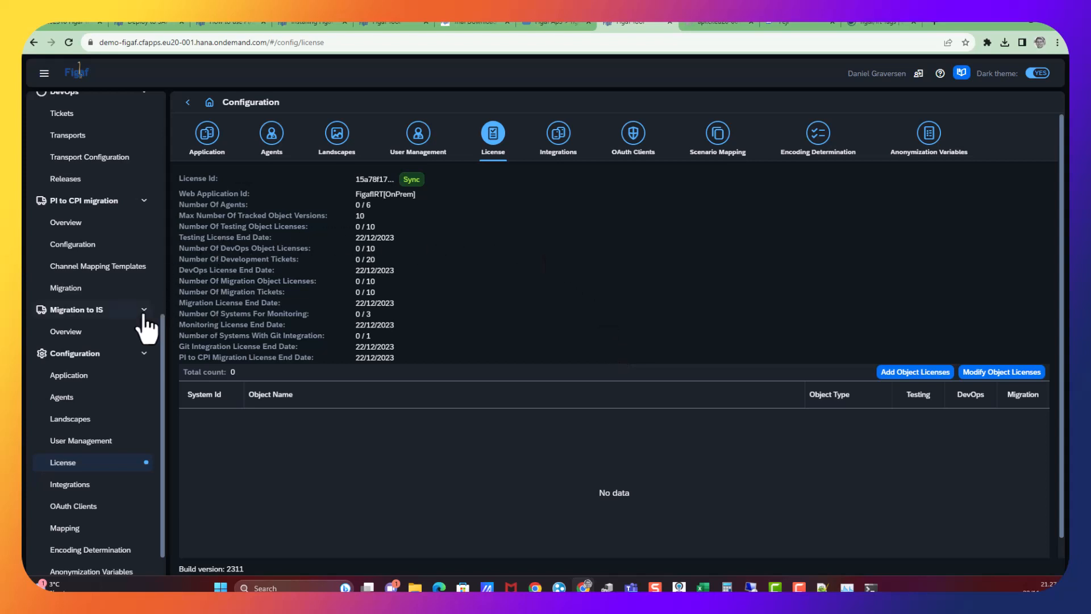
{"action": "scroll", "coordinate": [146, 318], "scroll_direction": "up", "scroll_amount": 4}
- Show the User Management list with two active users holding IRTAdmin and IRTSuperUser roles
{"action": "scroll", "coordinate": [146, 327], "scroll_direction": "up", "scroll_amount": 4}
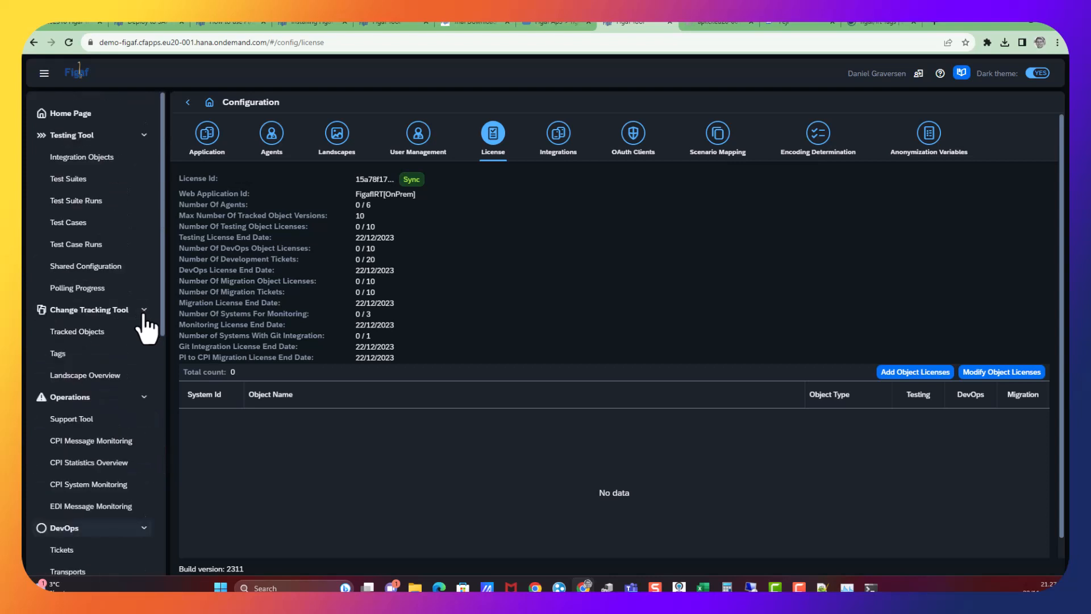
{"action": "scroll", "coordinate": [146, 324], "scroll_direction": "down", "scroll_amount": 8}
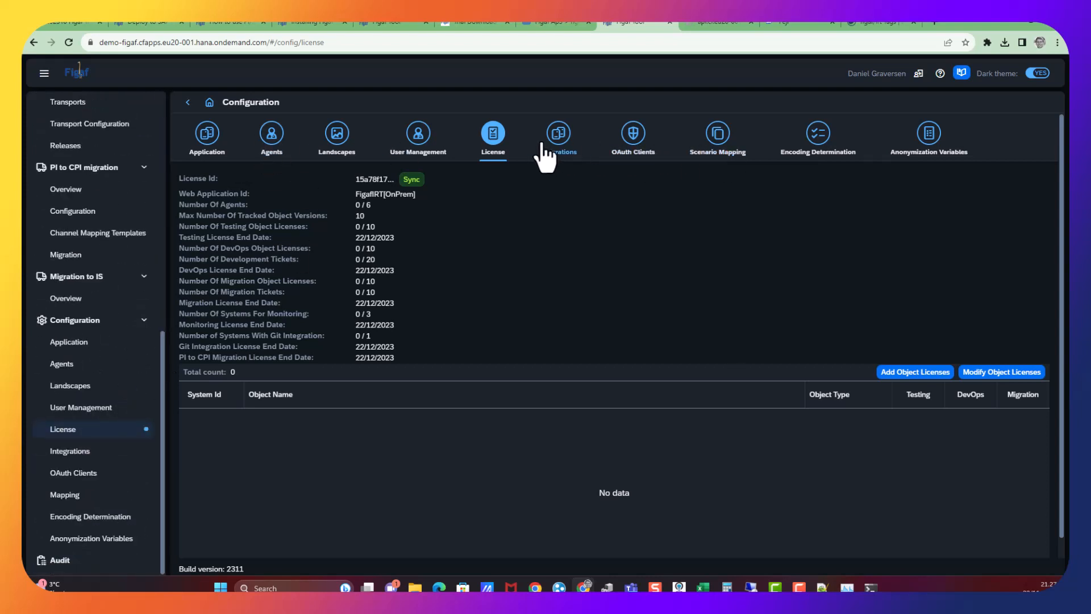
{"action": "left_click", "coordinate": [422, 148]}
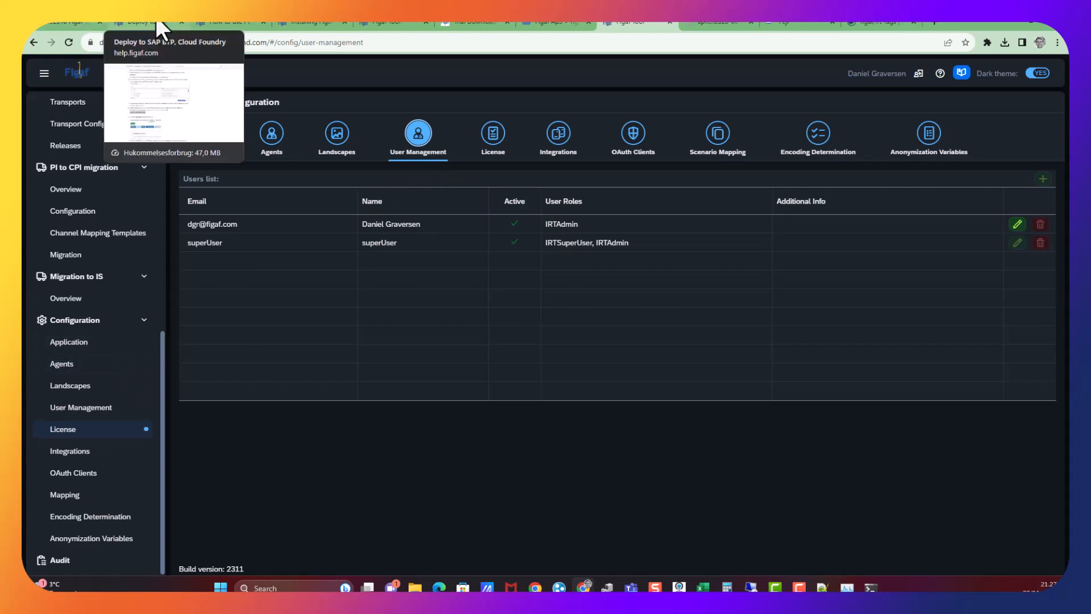
- In the 202310 Figaf Training deck, advance to slide 38 'Cloud Connector' and exit presentation mode
{"action": "left_click", "coordinate": [53, 19]}
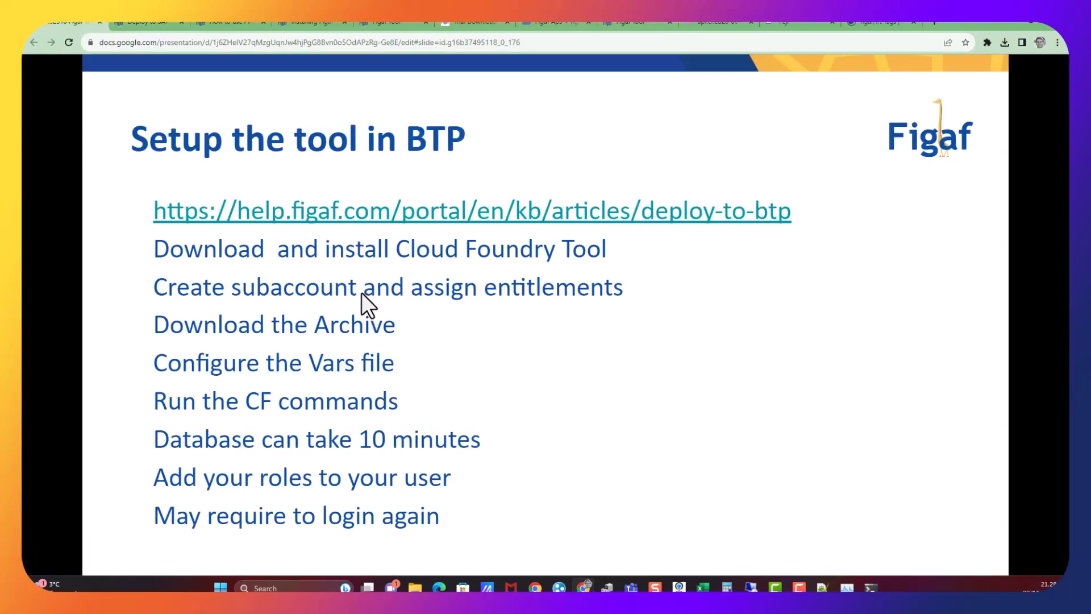
{"action": "key", "text": "Right"}
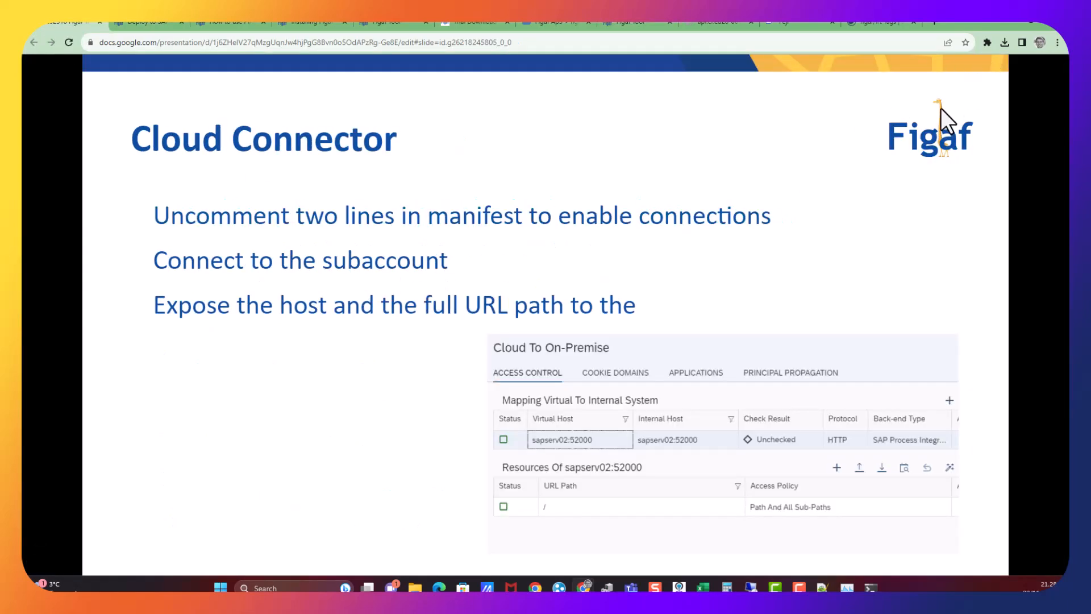
{"action": "key", "text": "Escape"}
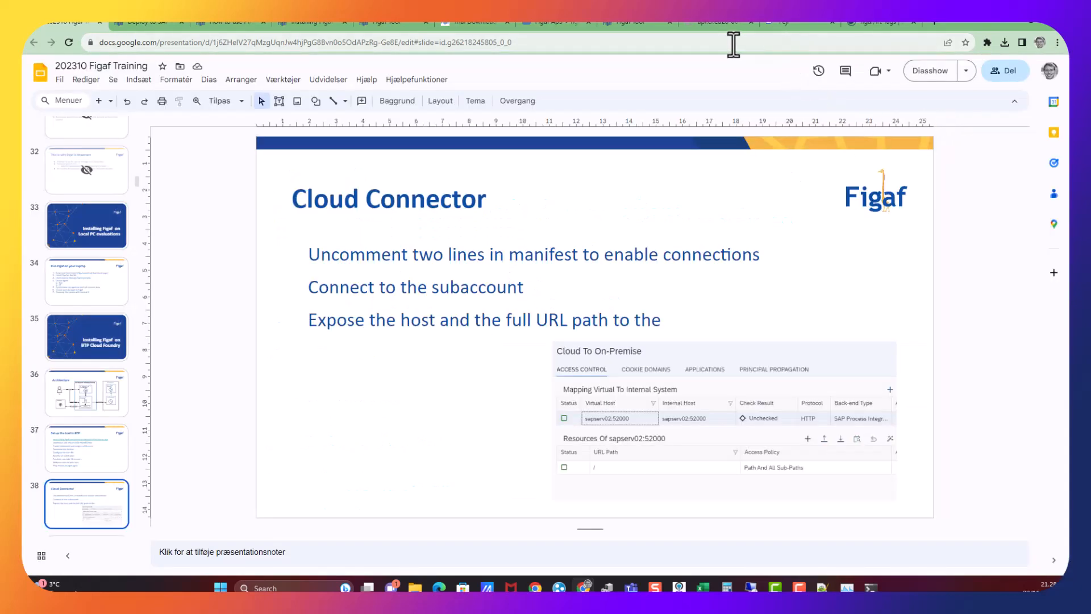
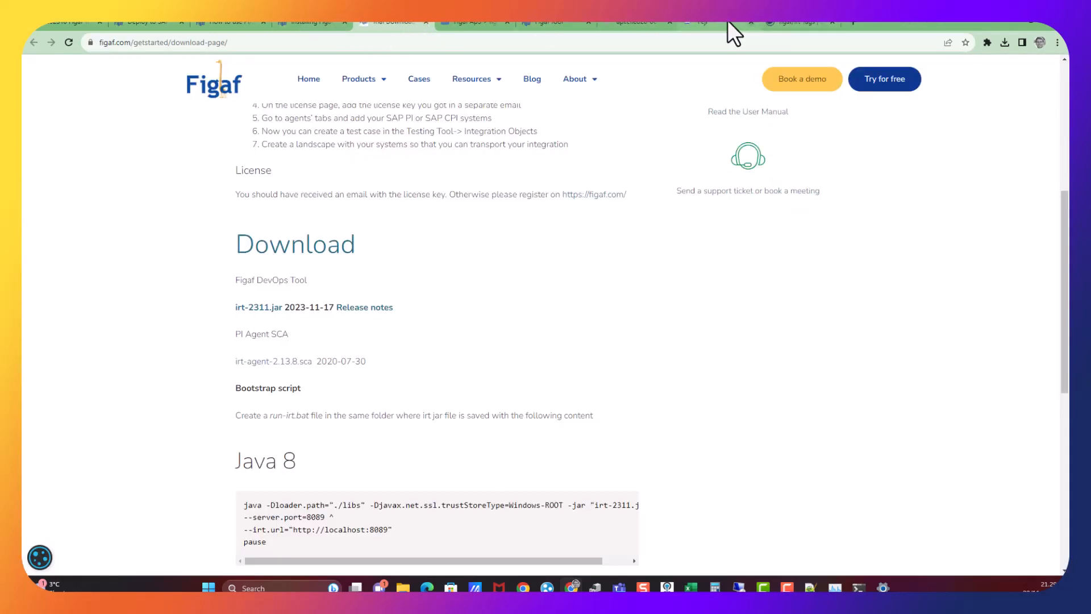
- Close the leftover error-page, tags and API endpoint JSON tabs, keeping the cloud Figaf Tool app
{"action": "left_click", "coordinate": [703, 20]}
{"action": "left_click", "coordinate": [750, 22]}
{"action": "left_click", "coordinate": [750, 22]}
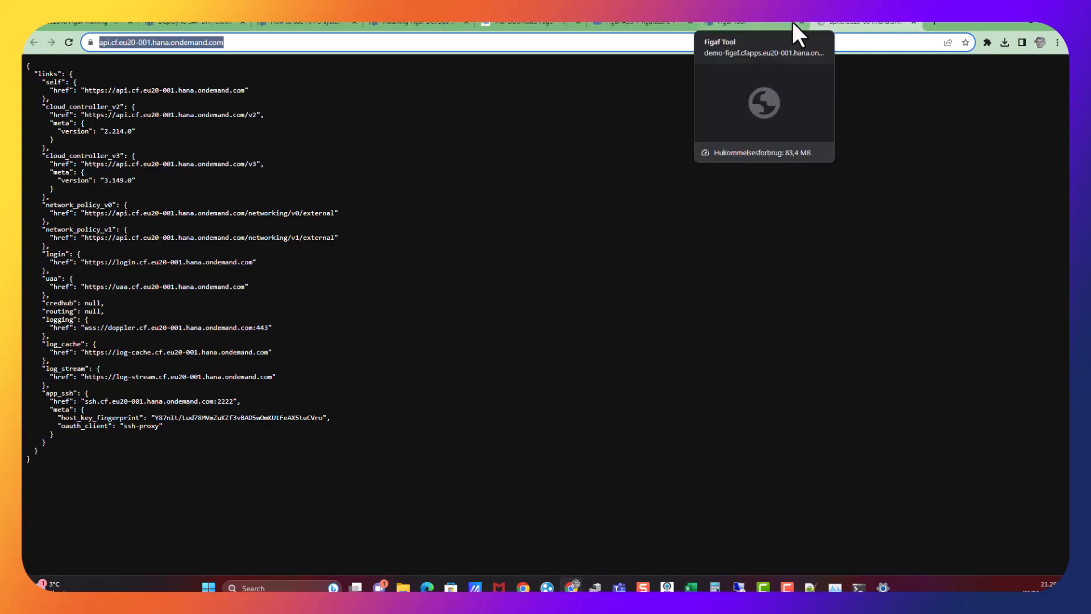
{"action": "left_click", "coordinate": [756, 23]}
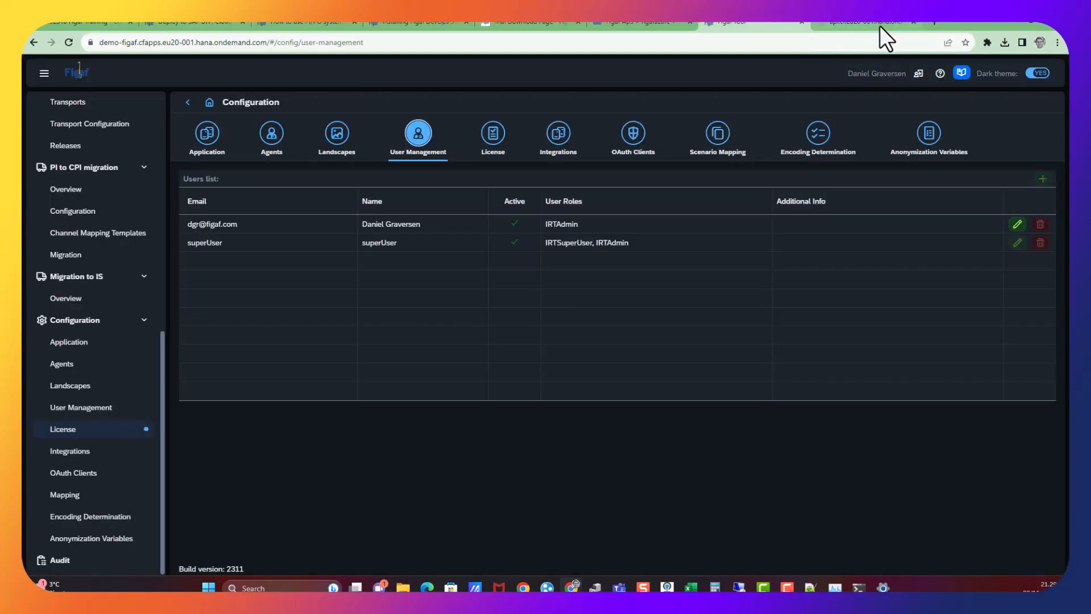
{"action": "left_click", "coordinate": [912, 21]}
- Open the empty Agents configuration page and check the platform choices in the new-agent form without saving
{"action": "left_click", "coordinate": [288, 141]}
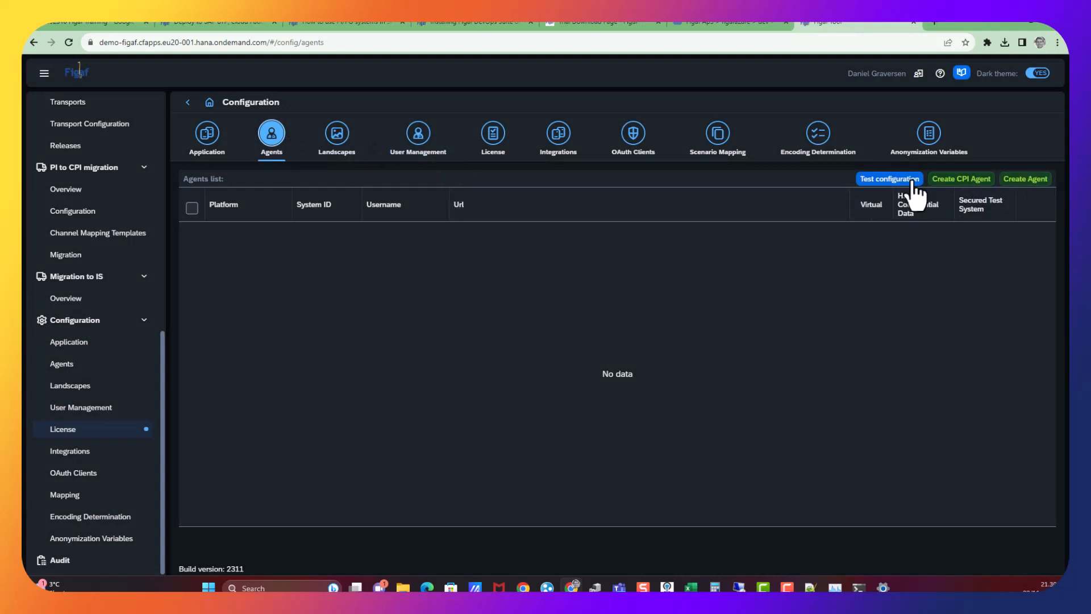
{"action": "left_click", "coordinate": [1005, 181]}
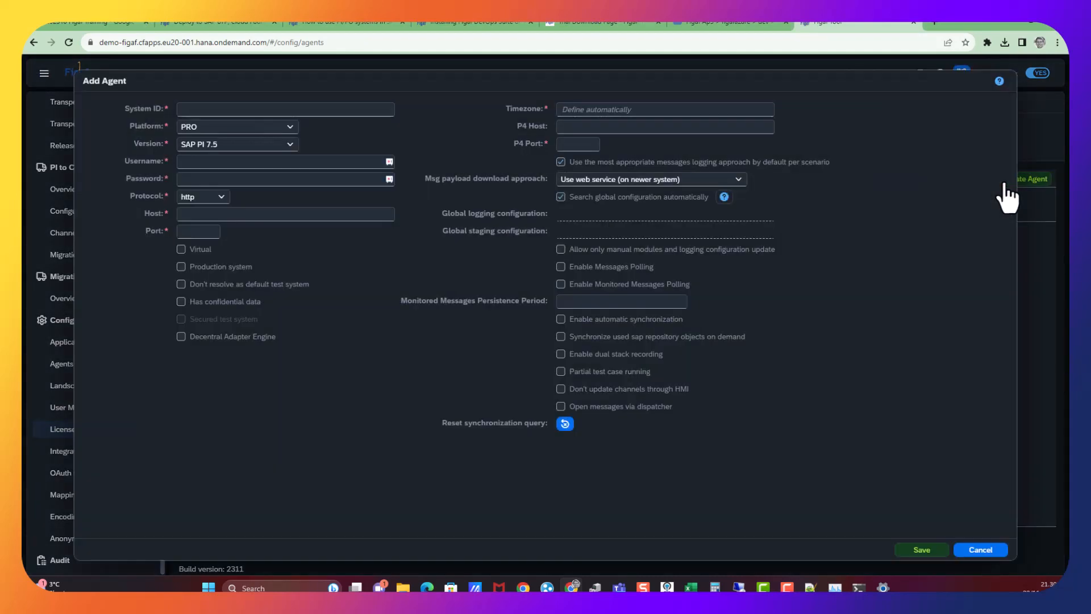
{"action": "left_click", "coordinate": [244, 127]}
{"action": "key", "text": "Escape"}
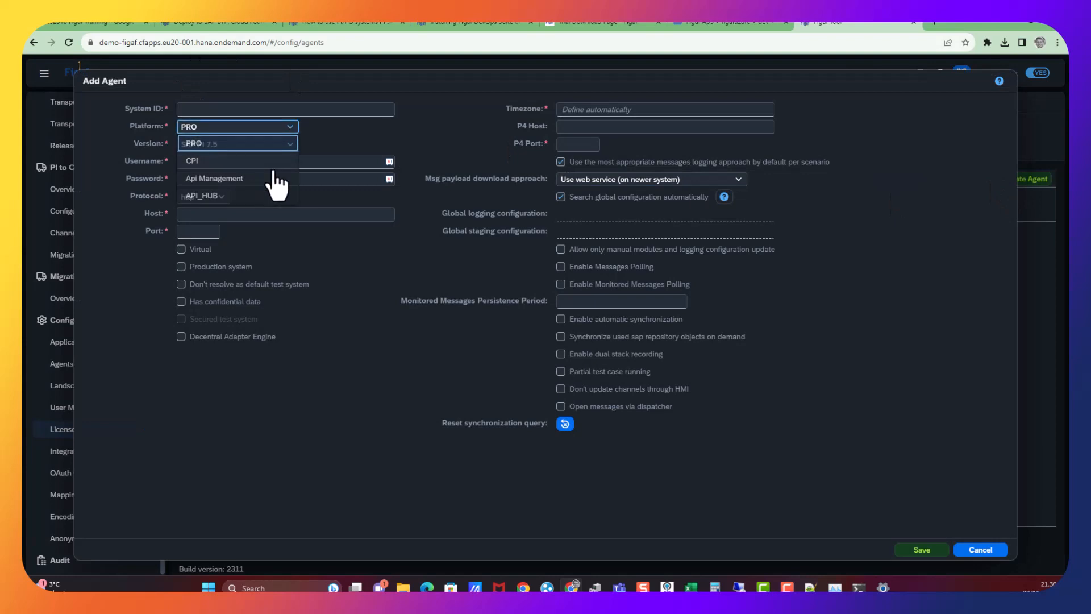
{"action": "key", "text": "Escape"}
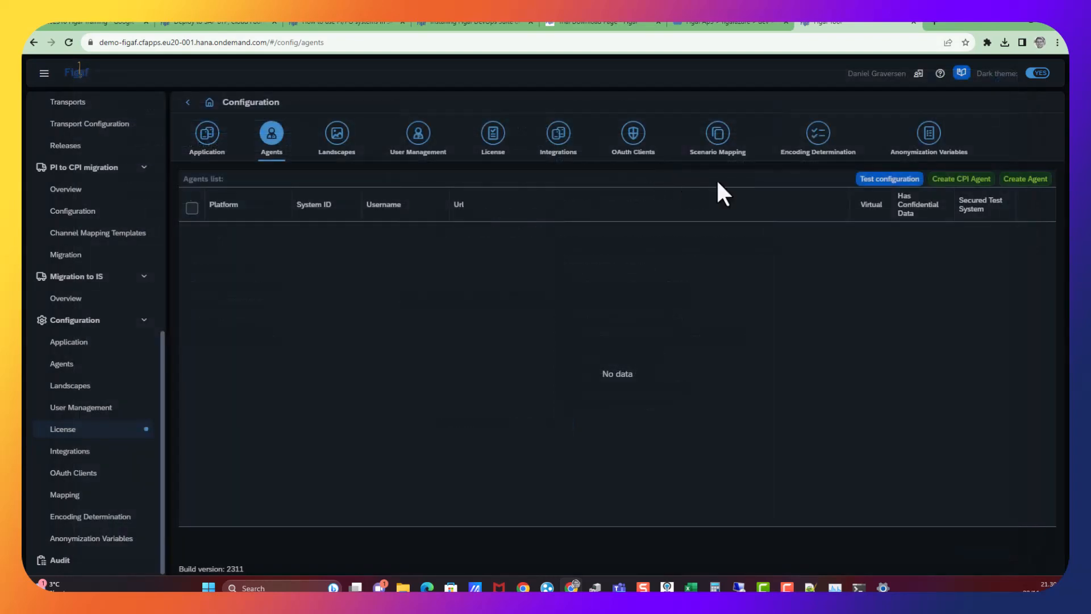
- Start a new CPI agent with System Id Dev-CI
{"action": "left_click", "coordinate": [946, 179]}
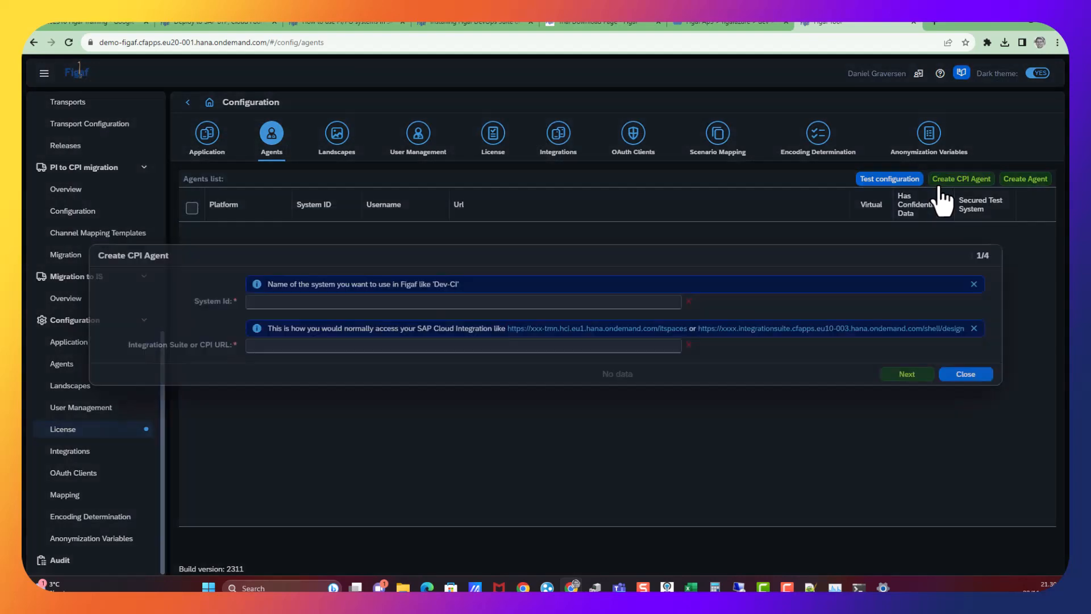
{"action": "left_click", "coordinate": [352, 300]}
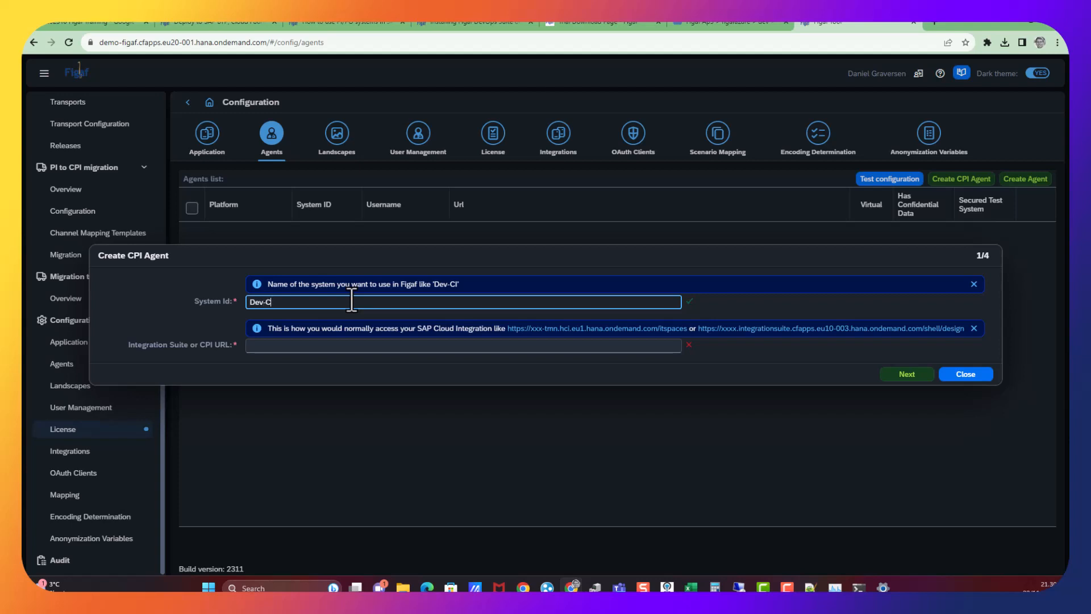
{"action": "key", "text": "Tab"}
{"action": "key", "text": "Tab"}
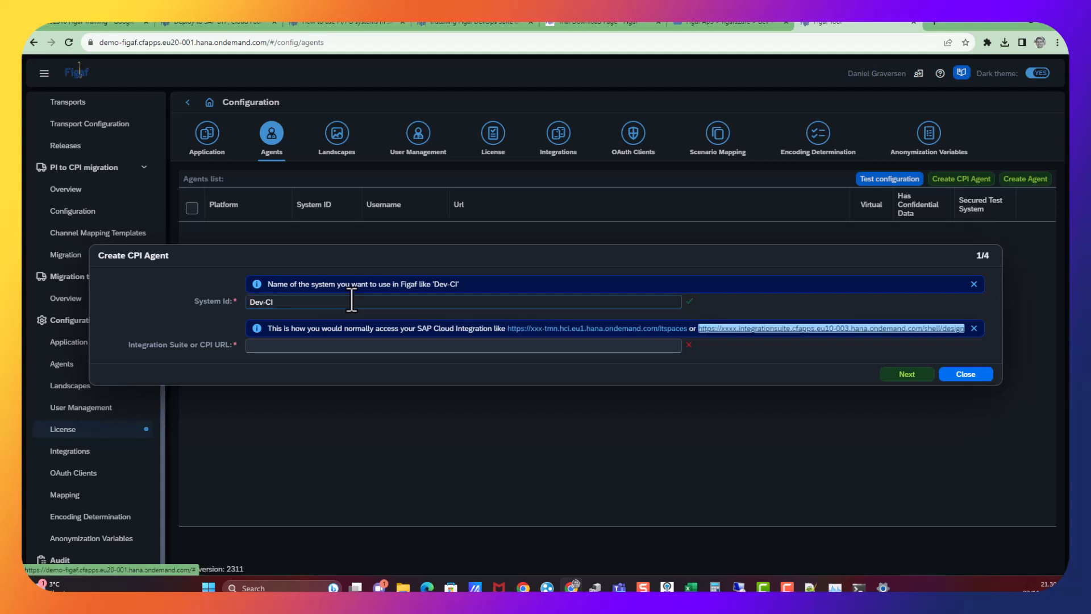
- Copy the Integration Suite URL from the figafpartner subaccount's subscriptions in SAP BTP Cockpit
{"action": "left_click", "coordinate": [686, 25]}
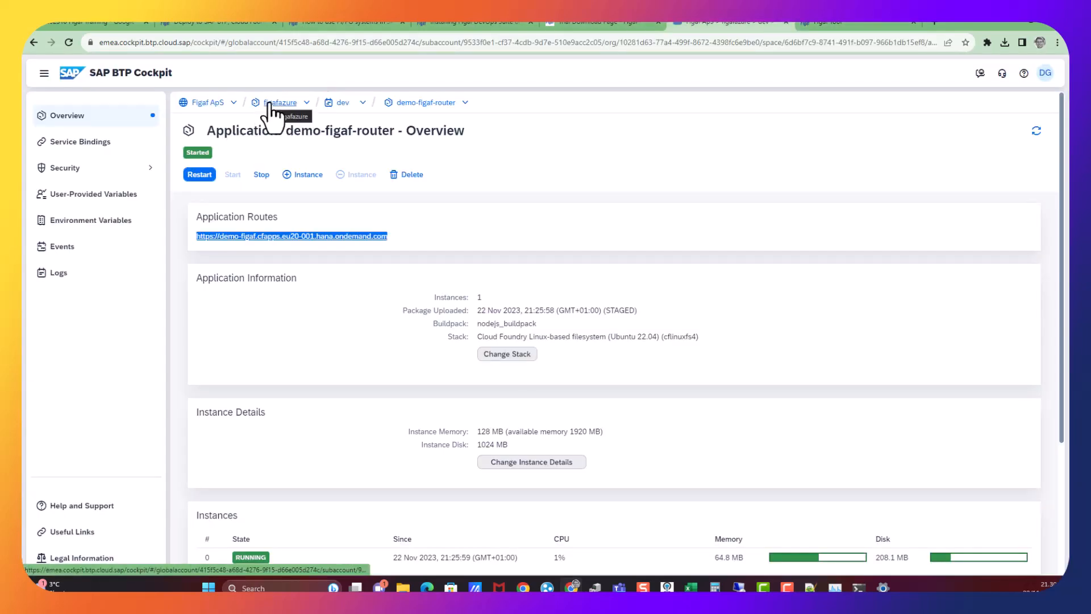
{"action": "left_click", "coordinate": [306, 103]}
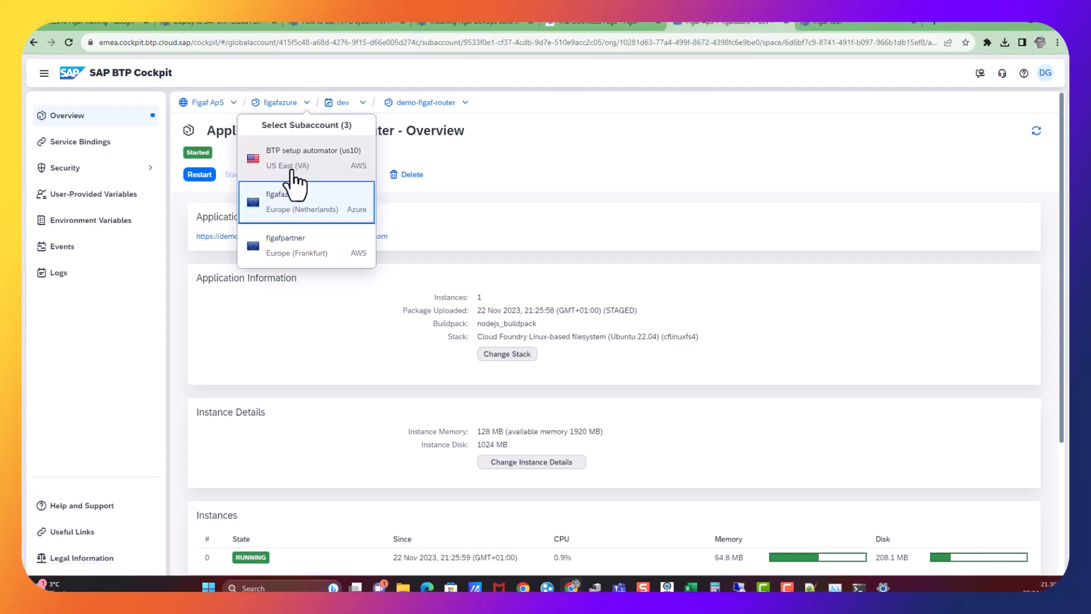
{"action": "left_click", "coordinate": [298, 247]}
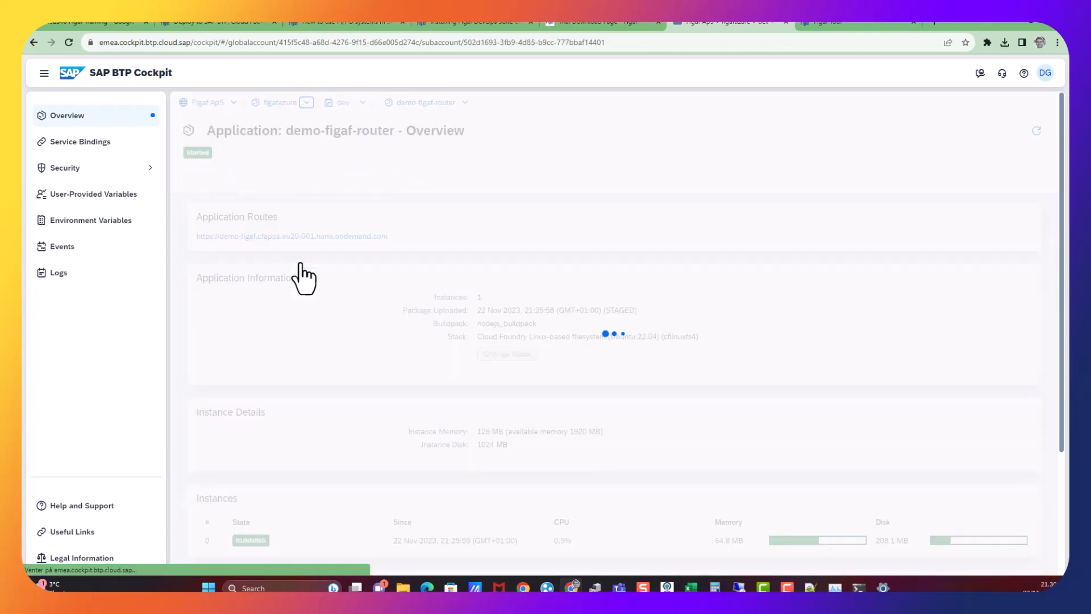
{"action": "left_click", "coordinate": [103, 192]}
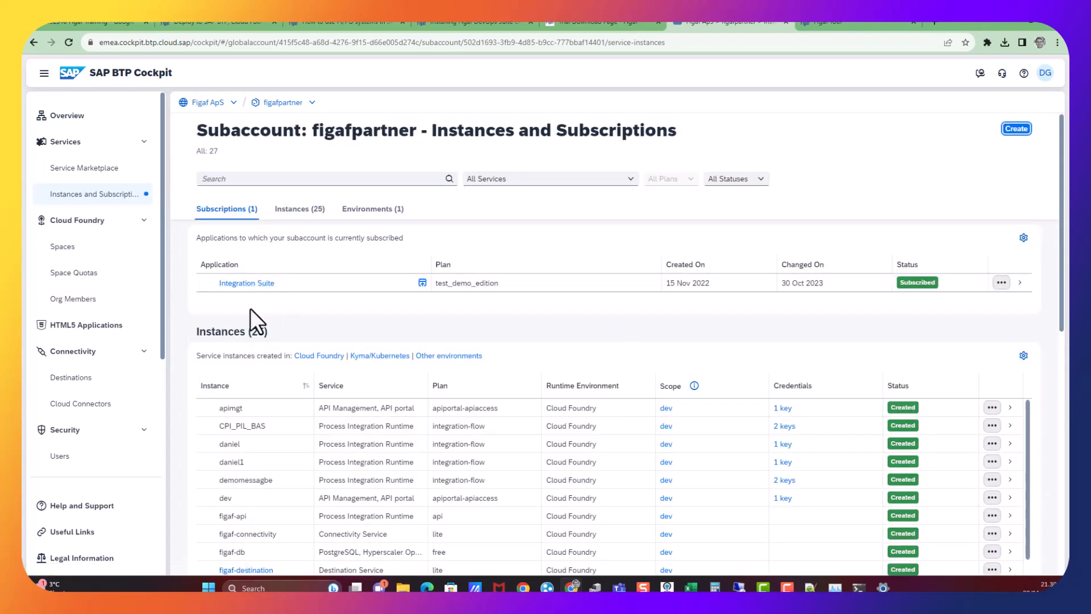
{"action": "left_click", "coordinate": [250, 283]}
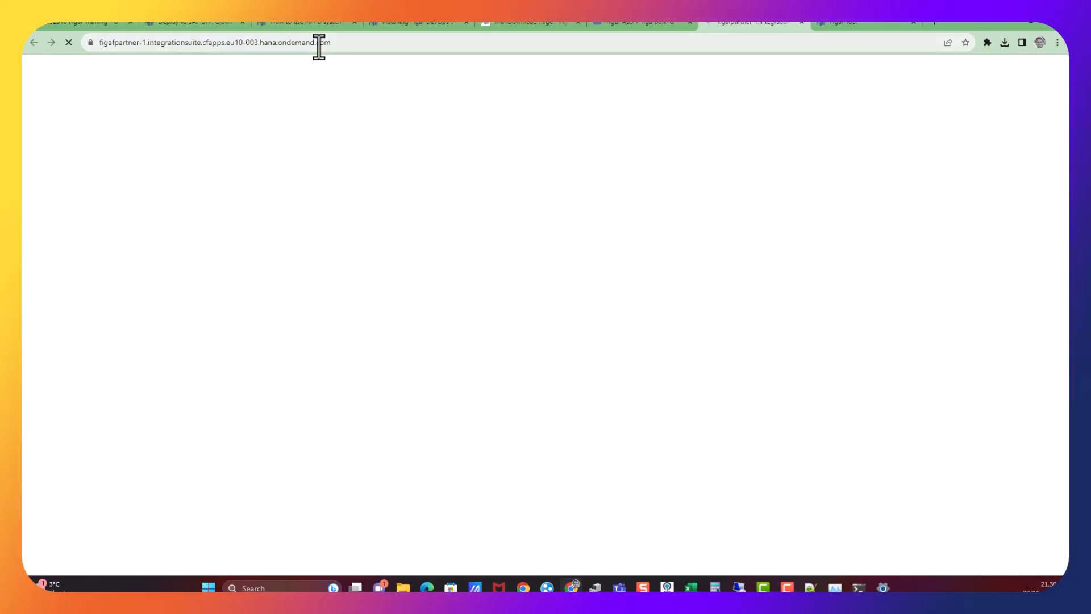
{"action": "left_click", "coordinate": [318, 43]}
{"action": "key", "text": "ctrl+c"}
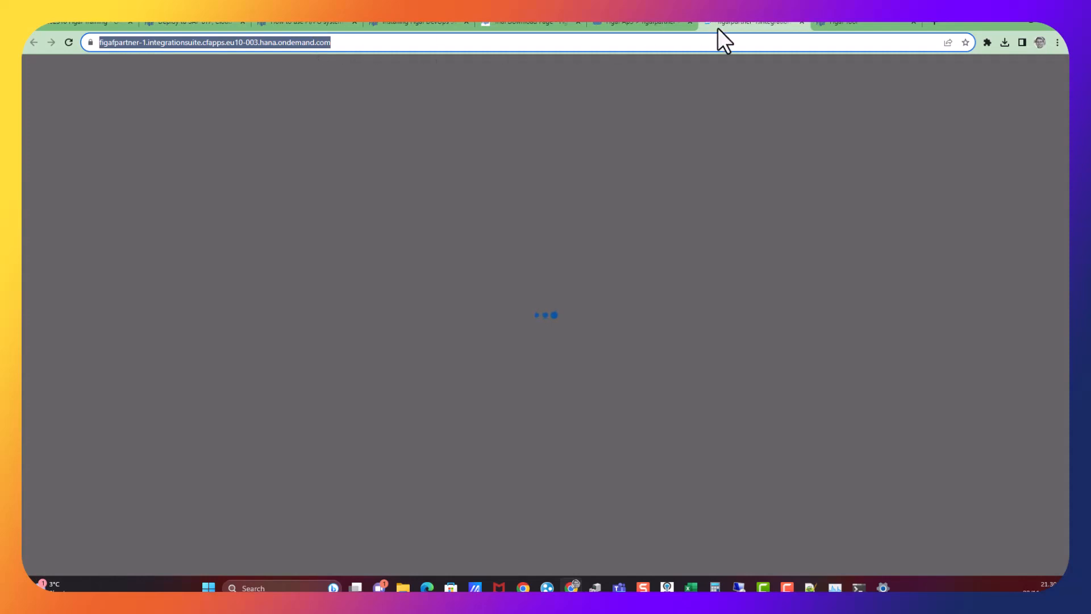
- Paste the Integration Suite URL into the Dev-CI agent form and submit step 1
{"action": "left_click", "coordinate": [838, 28]}
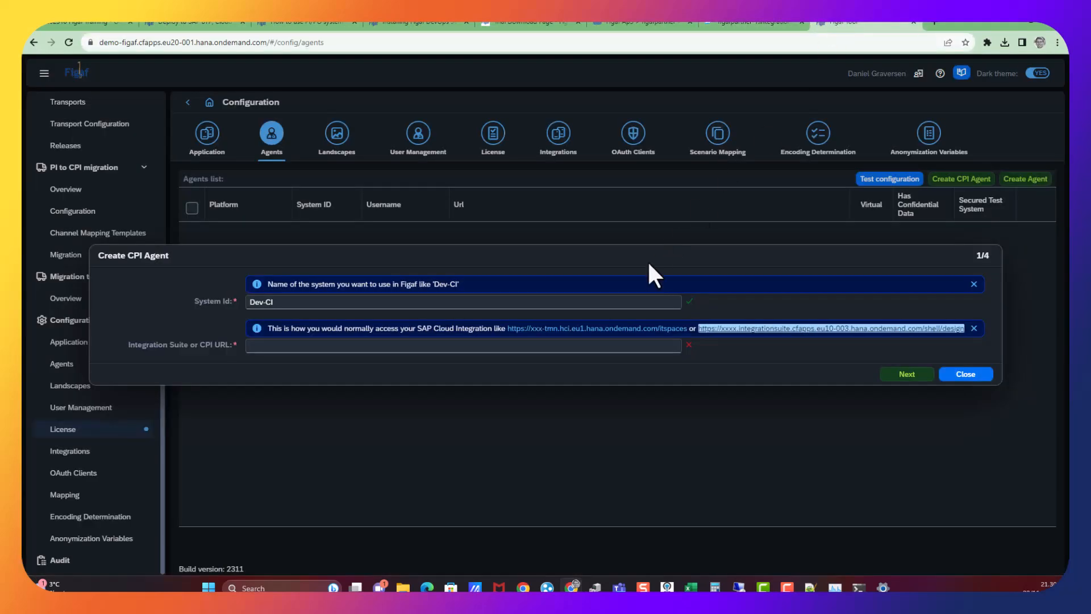
{"action": "left_click", "coordinate": [595, 345]}
{"action": "key", "text": "ctrl+v"}
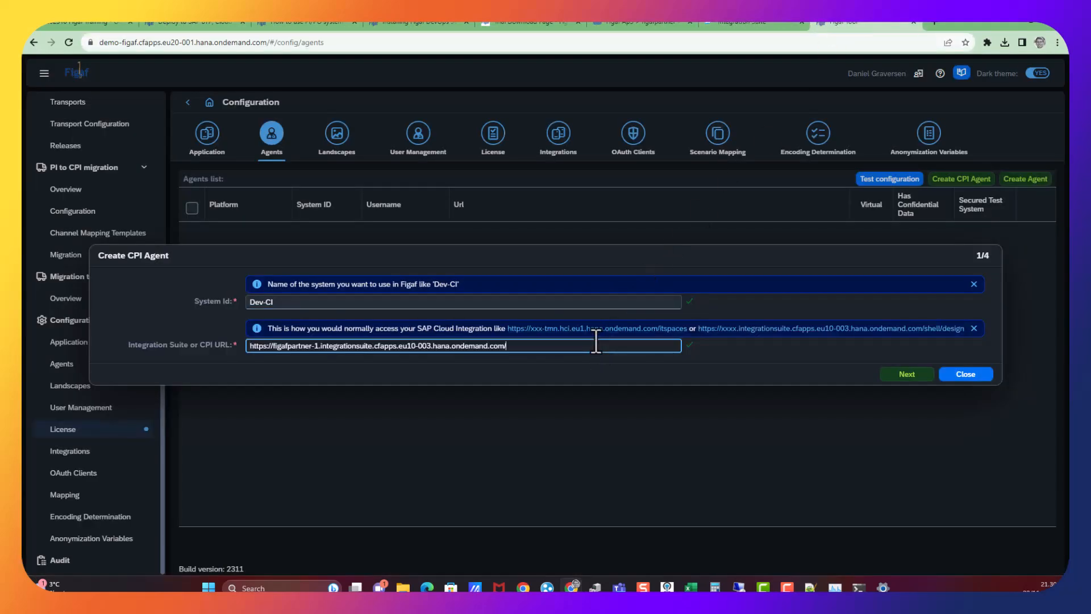
{"action": "left_click", "coordinate": [888, 374]}
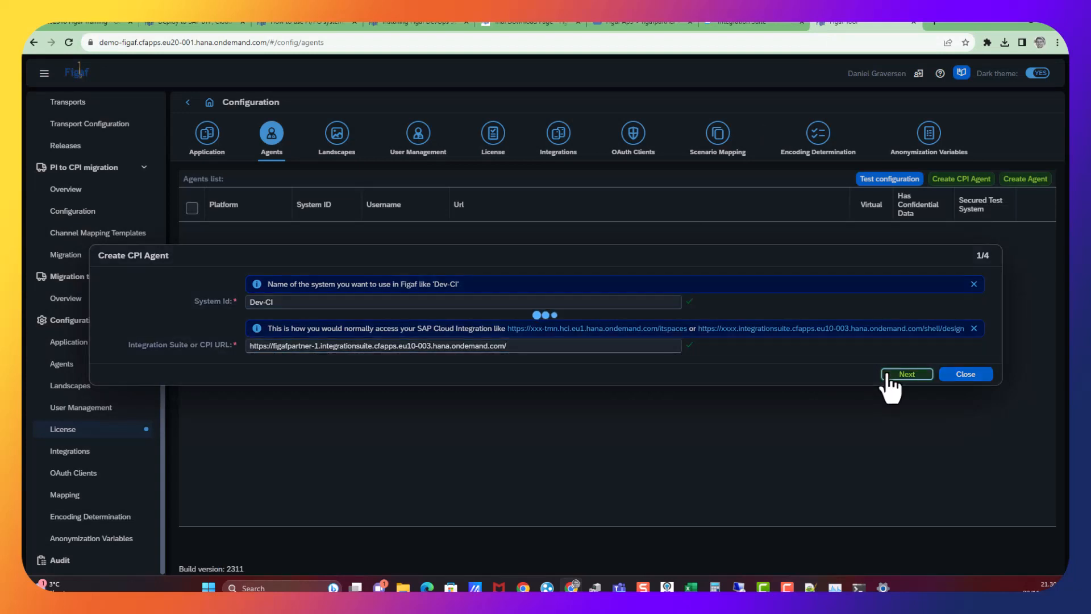
- Dismiss the success message and set Dev-CI's public API access to API Key mode after viewing S-User
{"action": "left_click", "coordinate": [597, 340]}
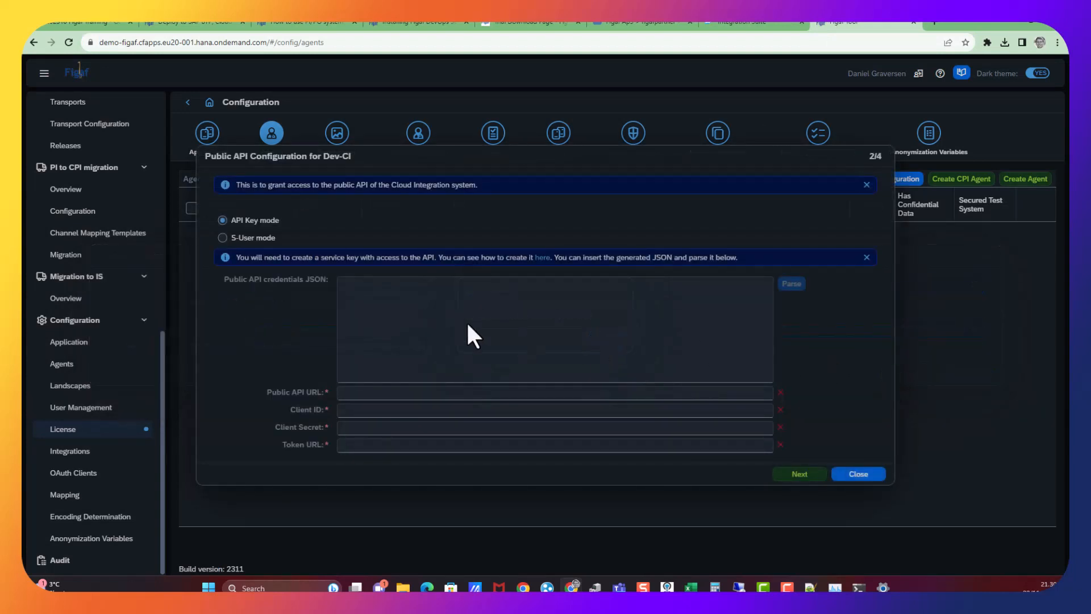
{"action": "left_click", "coordinate": [238, 238]}
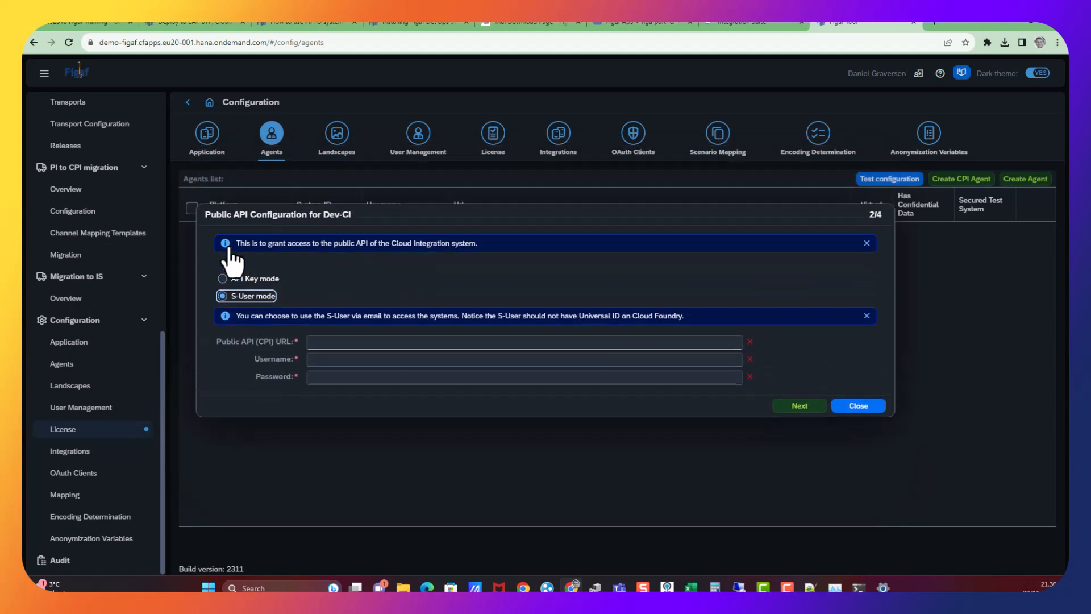
{"action": "left_click", "coordinate": [263, 283]}
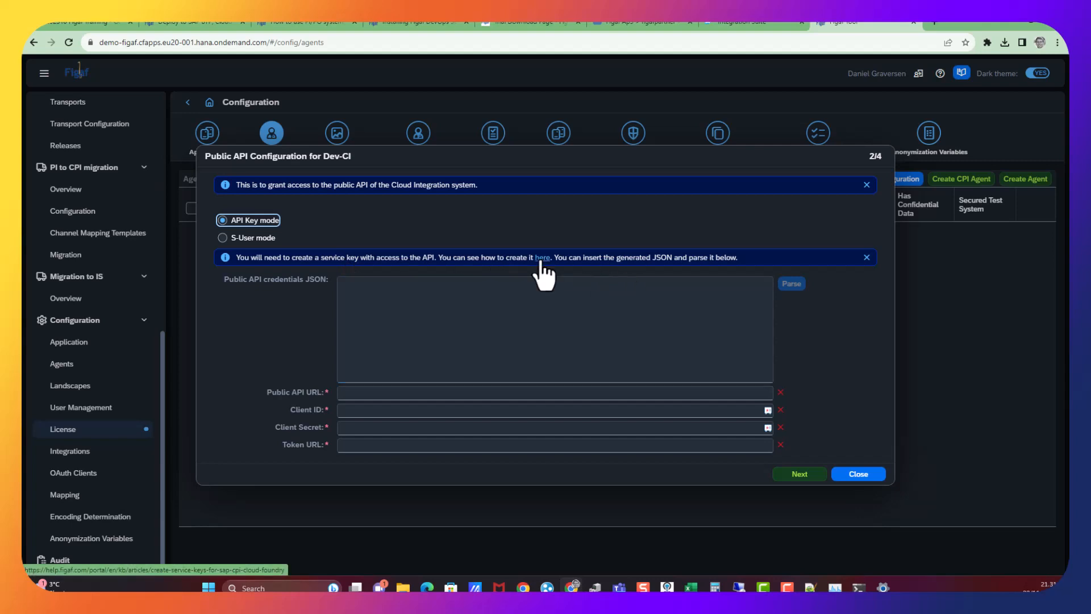
- Start a Process Integration Runtime instance on the api plan named d1_api, accepting possible costs
{"action": "left_click", "coordinate": [643, 20]}
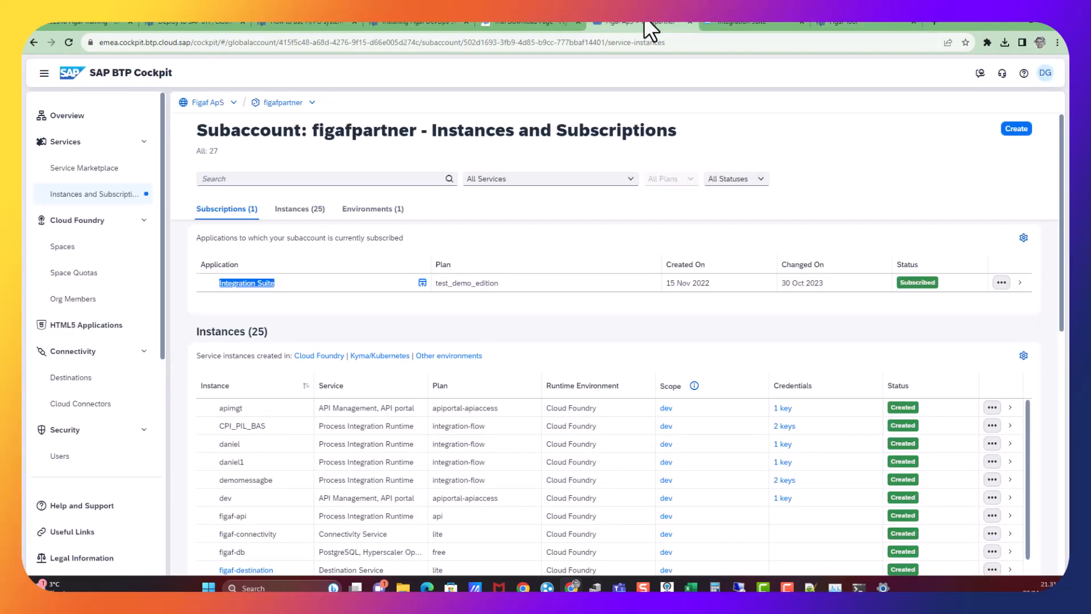
{"action": "left_click", "coordinate": [1014, 129]}
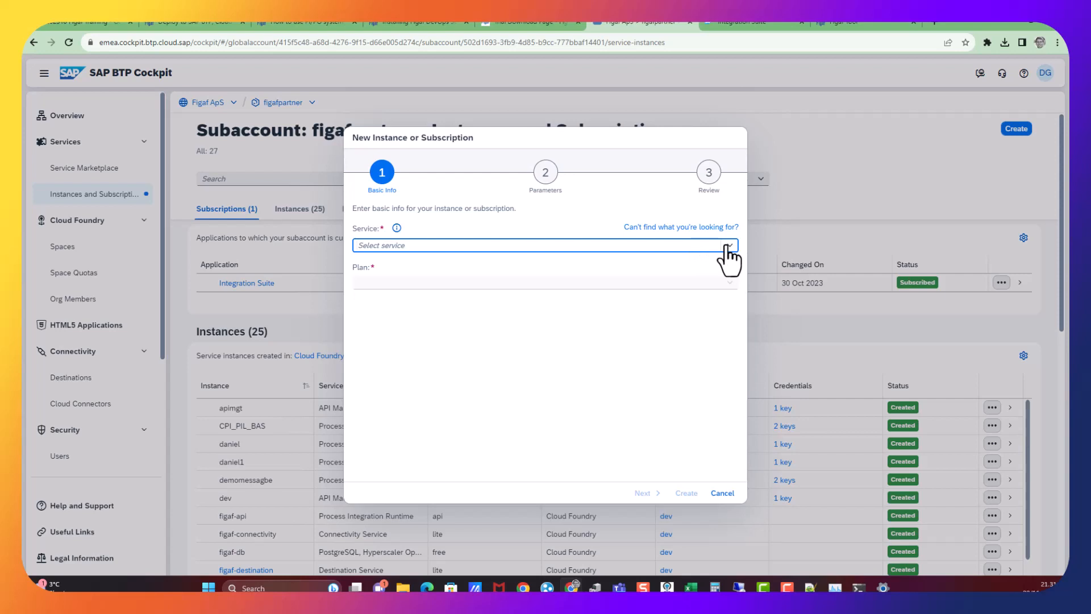
{"action": "type", "text": "P"}
{"action": "key", "text": "Down"}
{"action": "key", "text": "Down"}
{"action": "key", "text": "Down"}
{"action": "key", "text": "Return"}
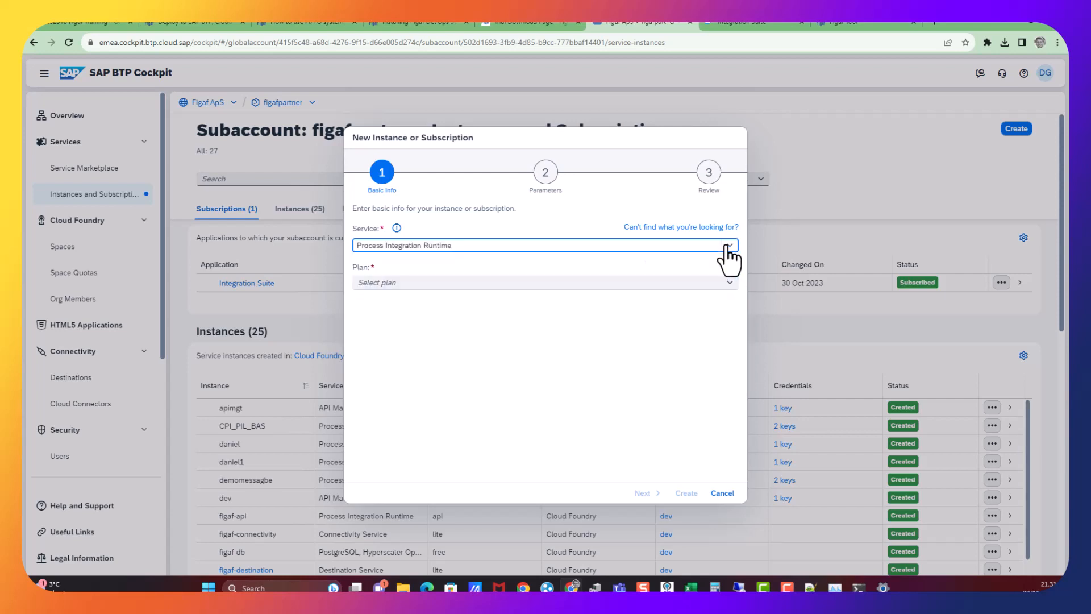
{"action": "left_click", "coordinate": [732, 278]}
{"action": "key", "text": "Down"}
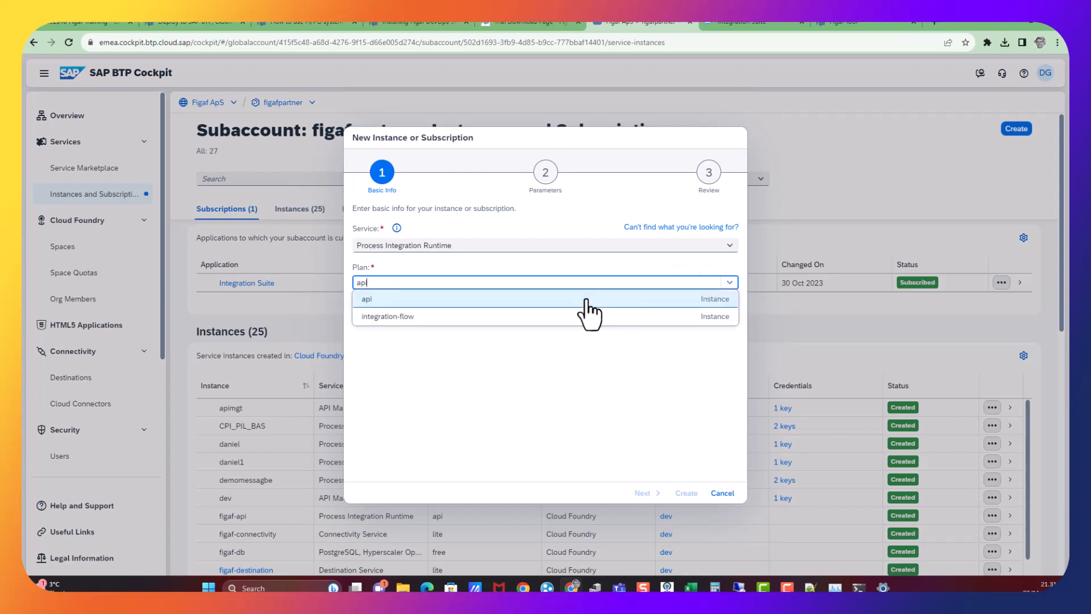
{"action": "left_click", "coordinate": [587, 299]}
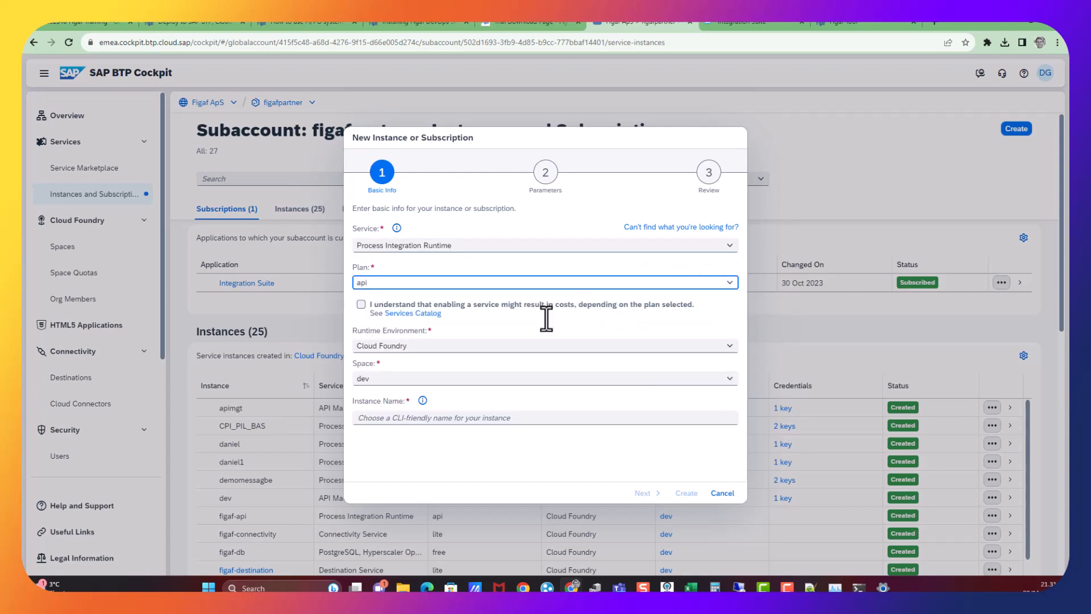
{"action": "left_click", "coordinate": [363, 305]}
{"action": "left_click", "coordinate": [398, 419]}
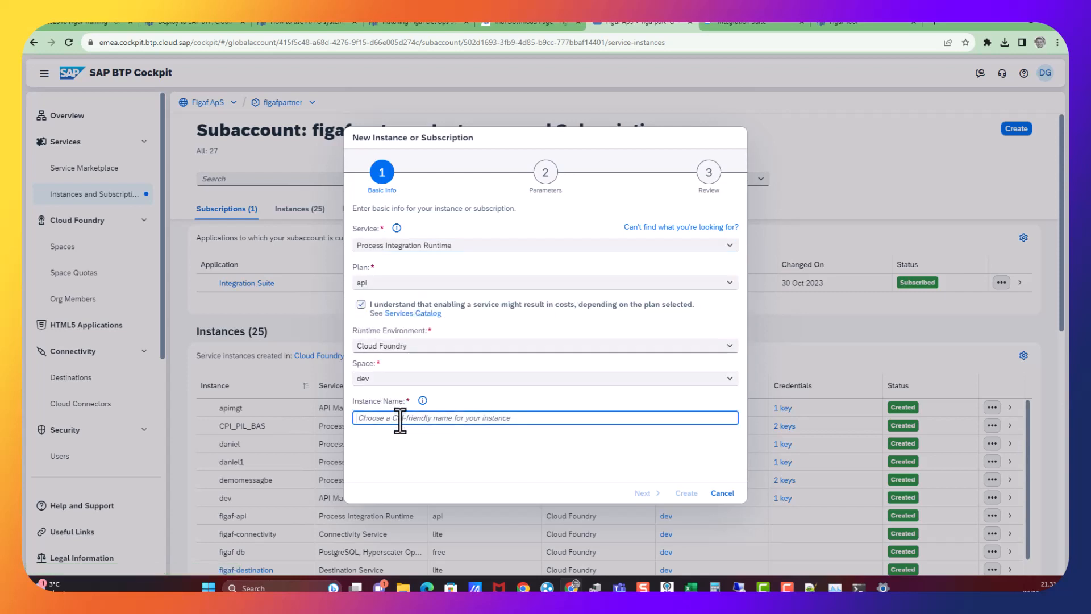
{"action": "type", "text": "d1_api"}
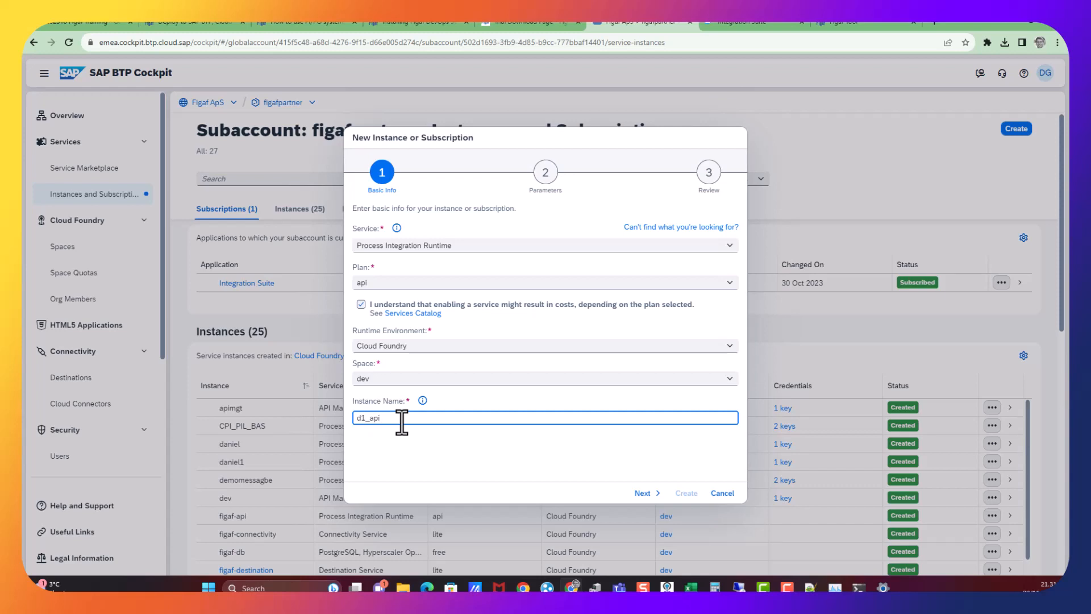
{"action": "key", "text": "ctrl+a"}
{"action": "left_click", "coordinate": [642, 493]}
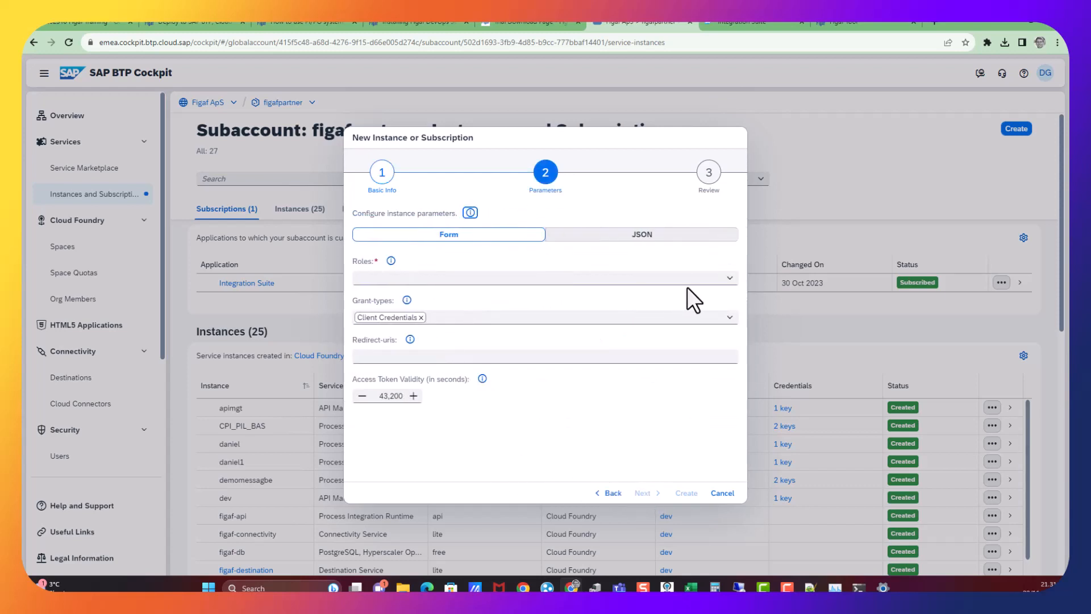
- Grant AuthGroup_Administrator, AuthGroup_BusinessExpert and AuthGroup_IntegrationDeveloper roles, then create d1_api
{"action": "left_click", "coordinate": [729, 277]}
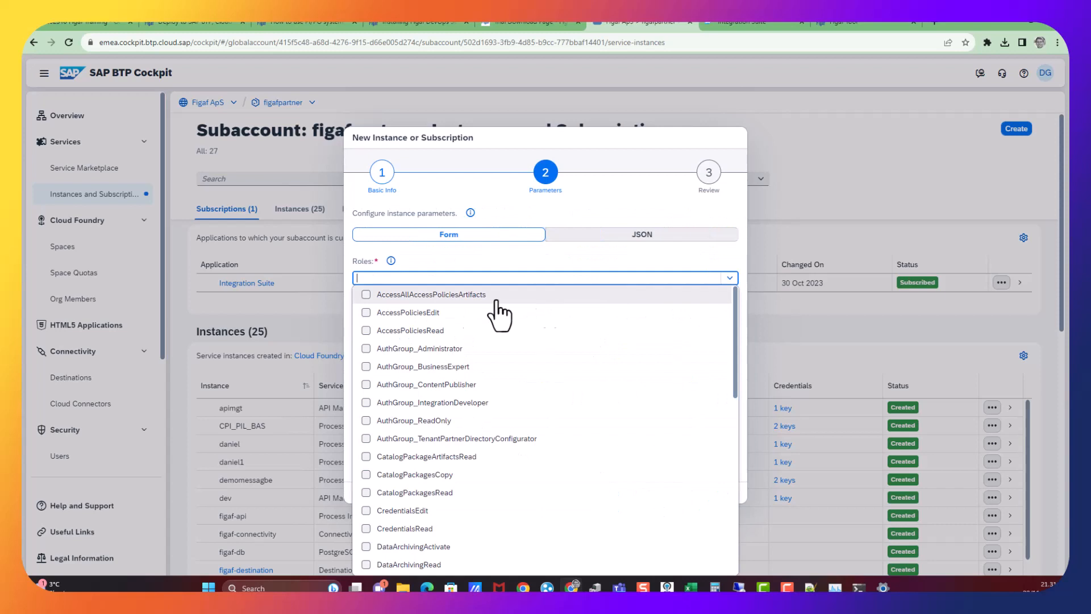
{"action": "left_click", "coordinate": [366, 348]}
{"action": "left_click", "coordinate": [366, 367]}
{"action": "left_click", "coordinate": [366, 402]}
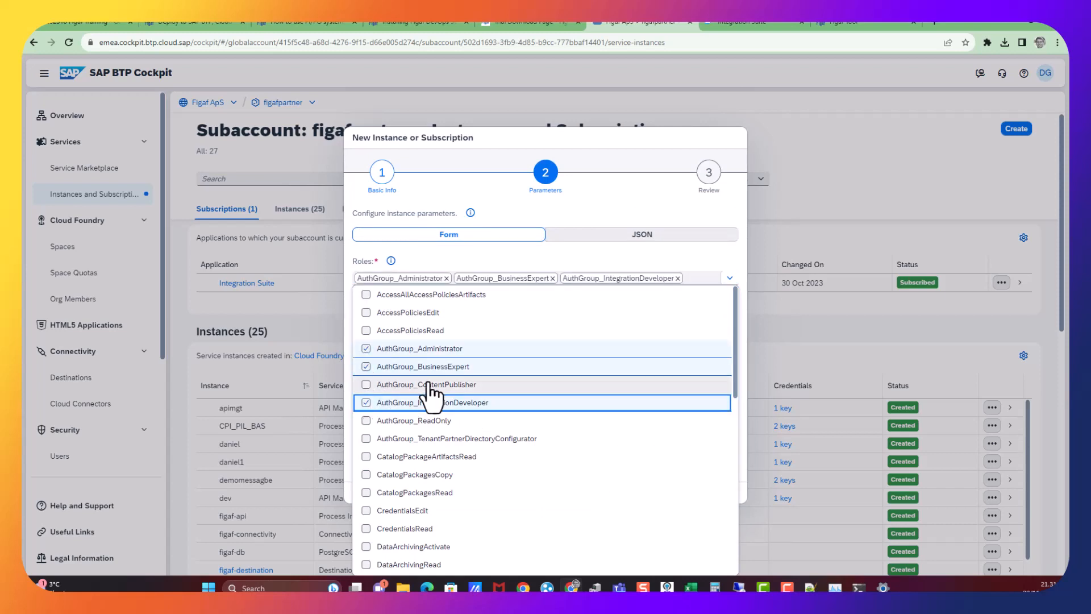
{"action": "left_click", "coordinate": [596, 263]}
{"action": "left_click", "coordinate": [654, 492]}
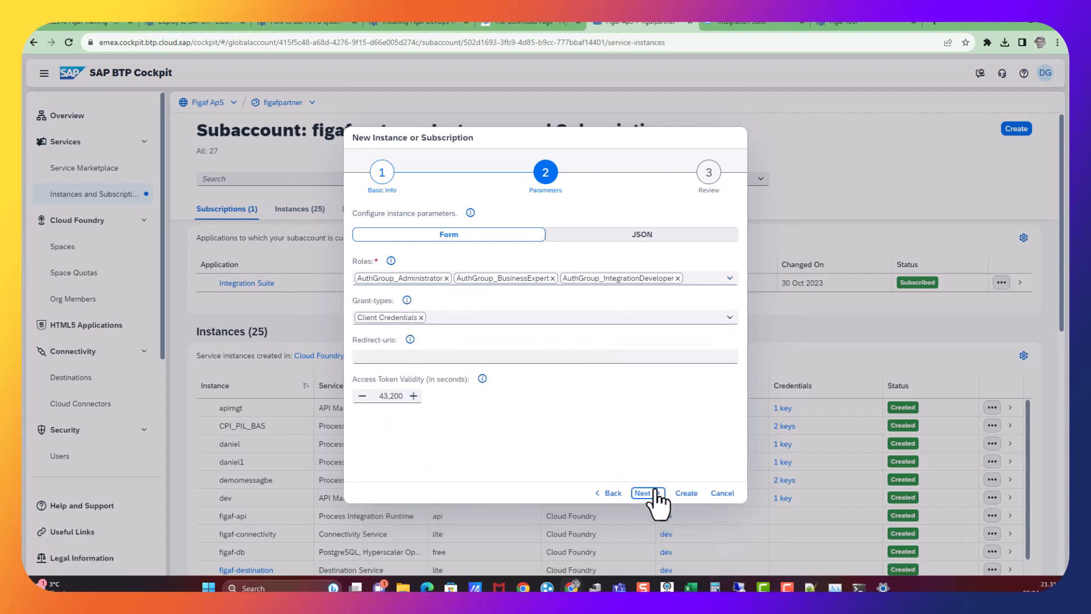
{"action": "left_click", "coordinate": [677, 492]}
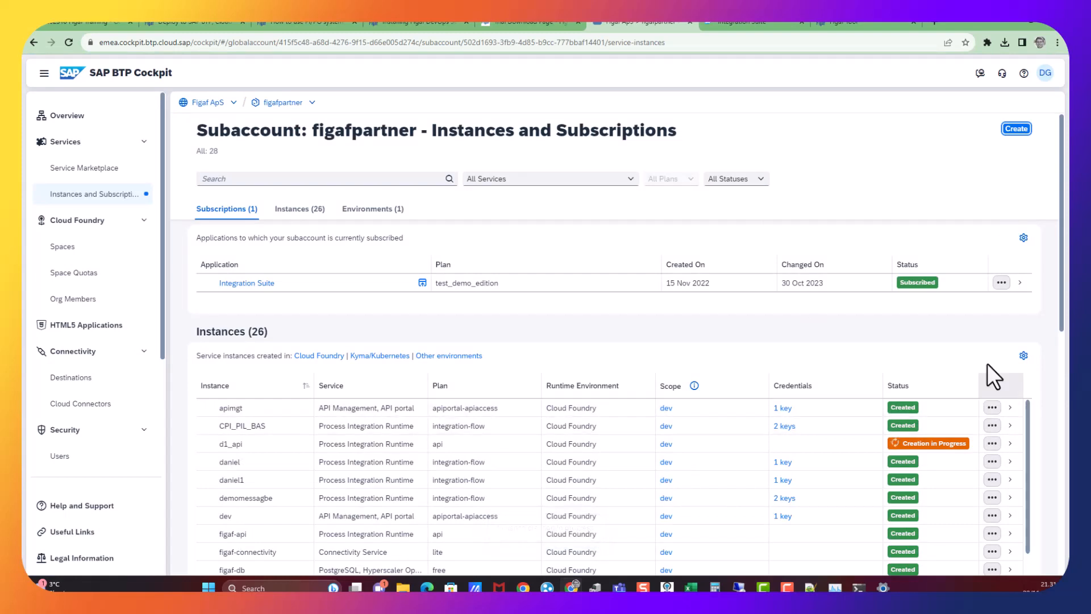
- Start a Process Integration Runtime instance on the integration-flow plan named d1_message, accepting possible costs
{"action": "left_click", "coordinate": [1009, 137]}
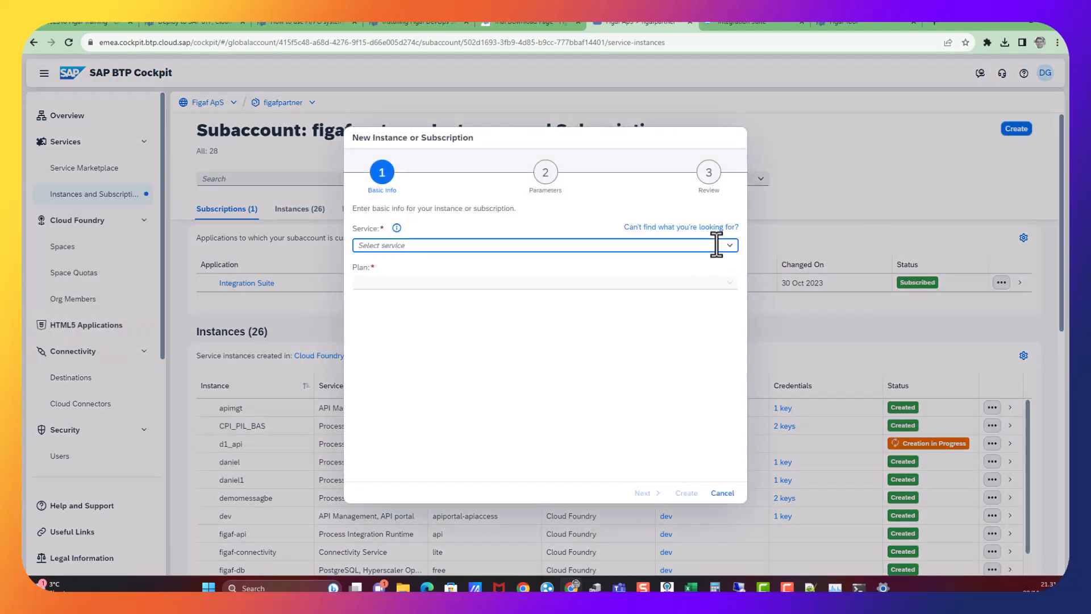
{"action": "type", "text": "perscaler Option"}
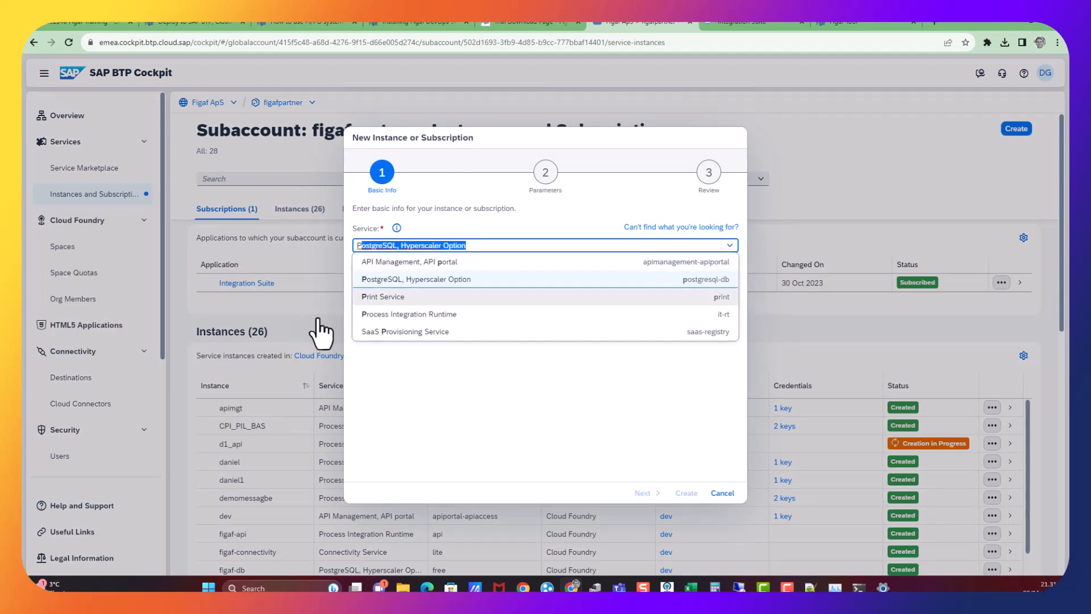
{"action": "left_click", "coordinate": [373, 314]}
{"action": "left_click", "coordinate": [386, 283]}
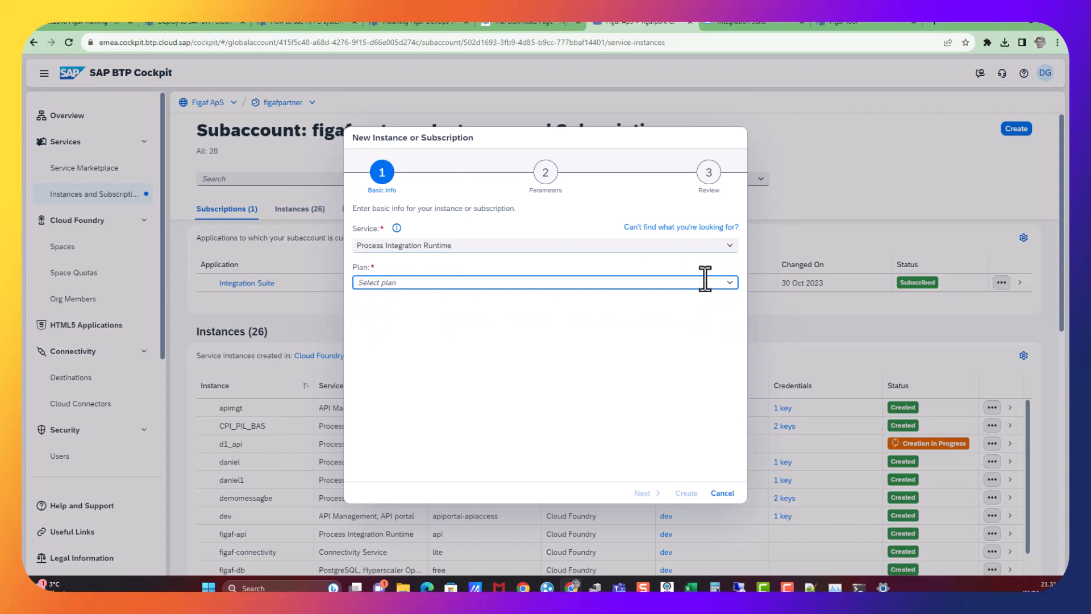
{"action": "left_click", "coordinate": [727, 283]}
{"action": "left_click", "coordinate": [482, 317]}
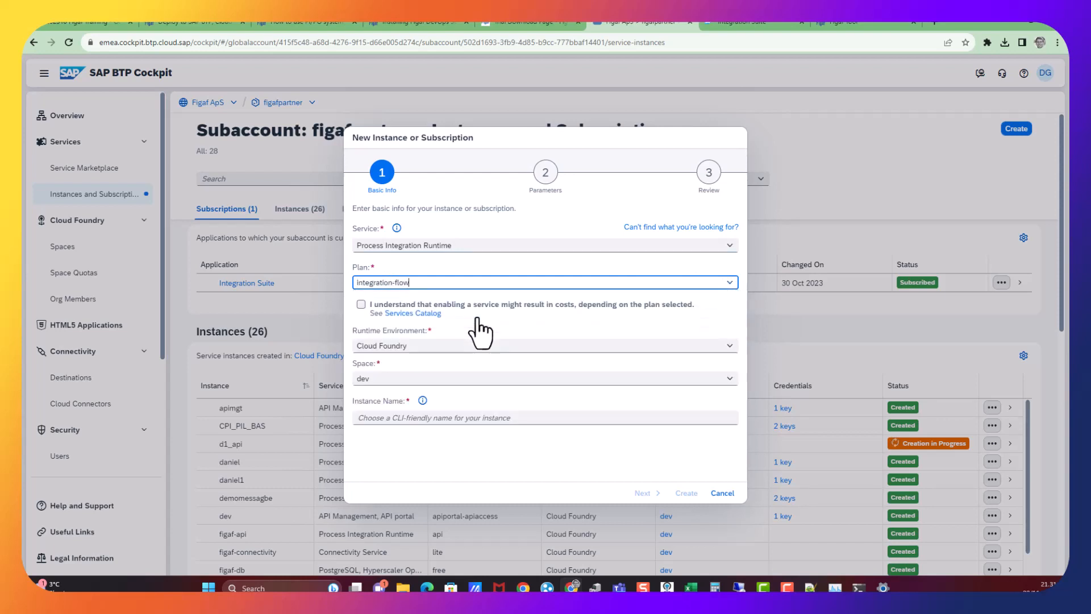
{"action": "left_click", "coordinate": [361, 305]}
{"action": "left_click", "coordinate": [392, 417]}
{"action": "type", "text": "d1_api"}
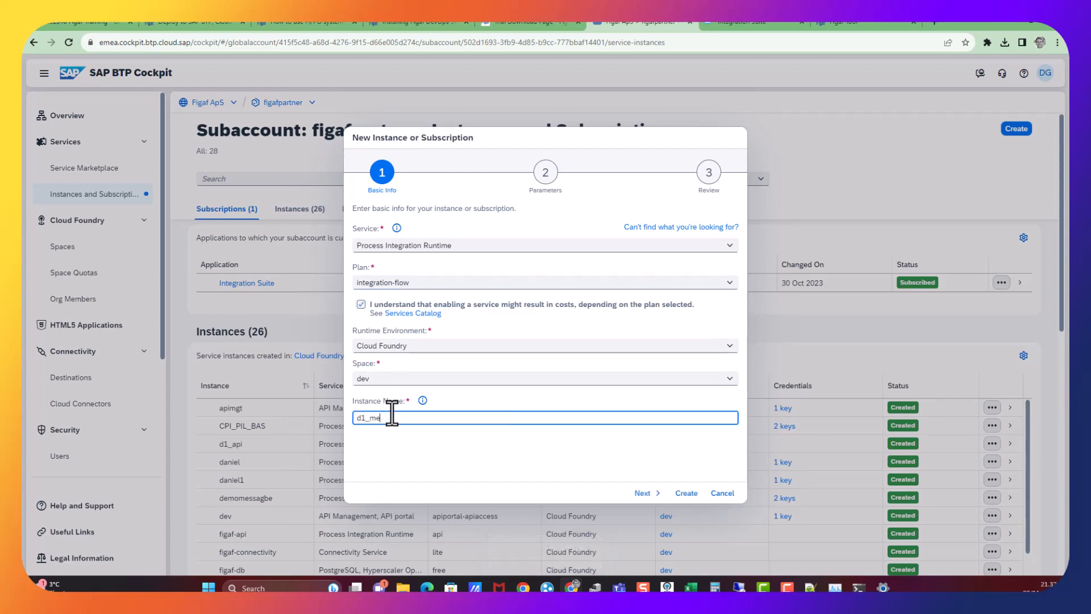
{"action": "left_click", "coordinate": [643, 493]}
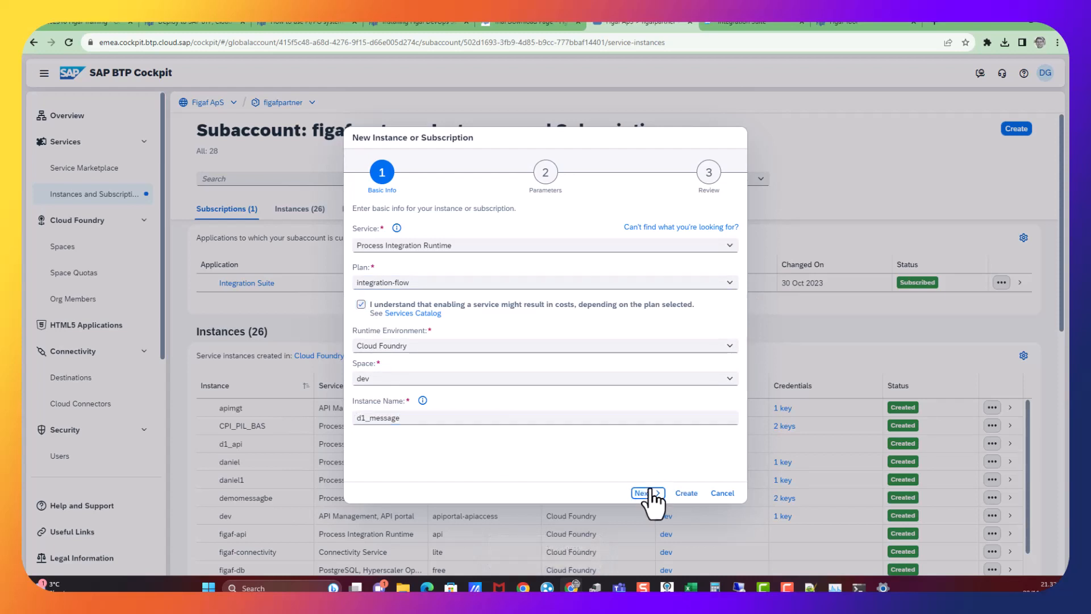
- Keep the ESBMessaging.send role and create the d1_message instance
{"action": "left_click", "coordinate": [512, 277]}
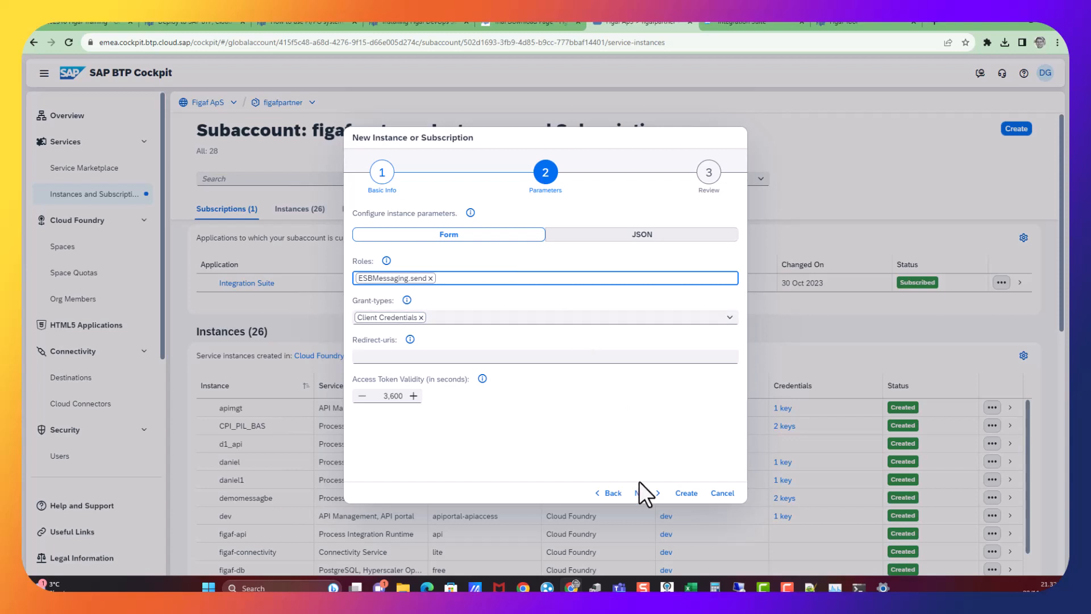
{"action": "left_click", "coordinate": [651, 497]}
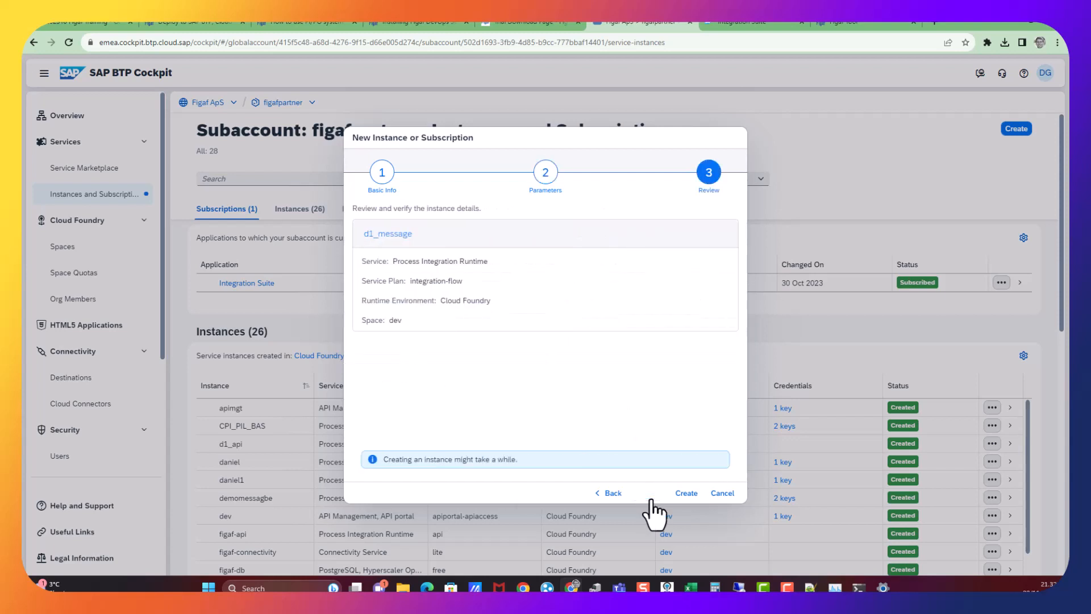
{"action": "left_click", "coordinate": [686, 493]}
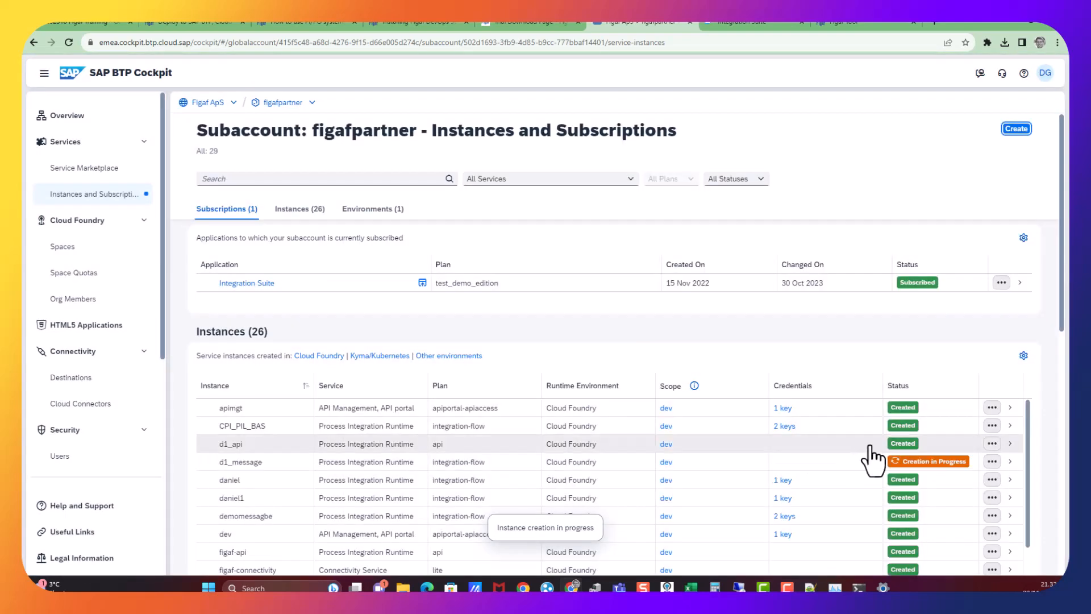
- Create a service key named figaf on the d1_api instance
{"action": "left_click", "coordinate": [1010, 444]}
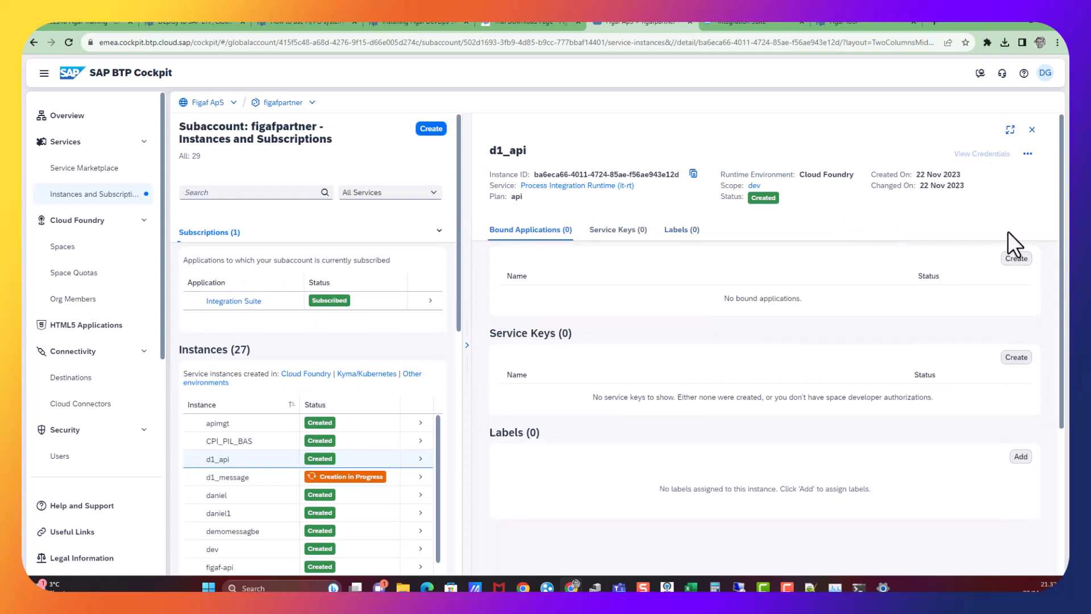
{"action": "left_click", "coordinate": [1013, 359]}
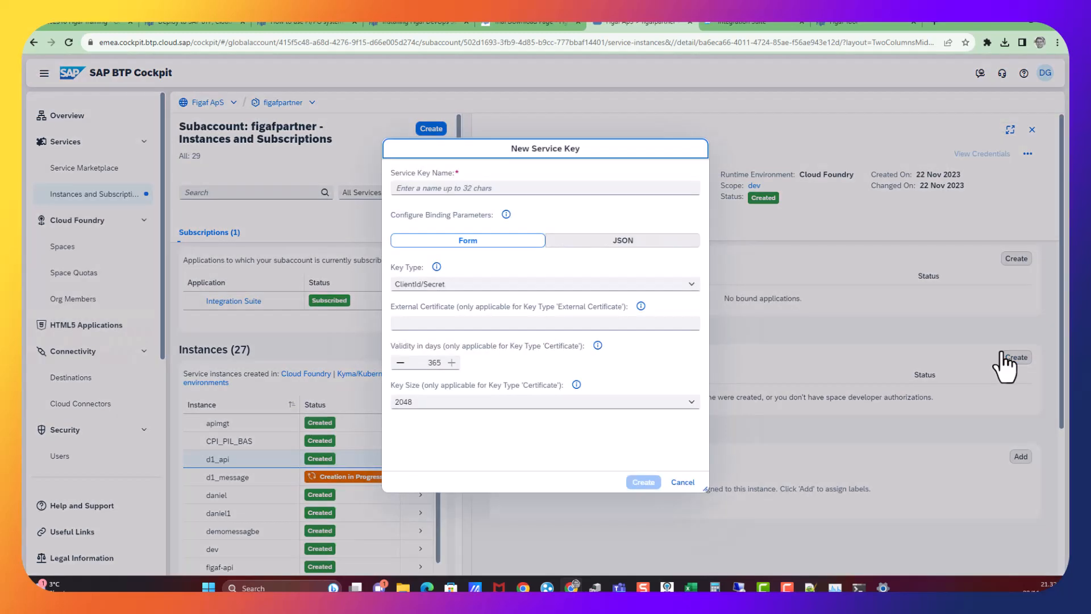
{"action": "left_click", "coordinate": [505, 187]}
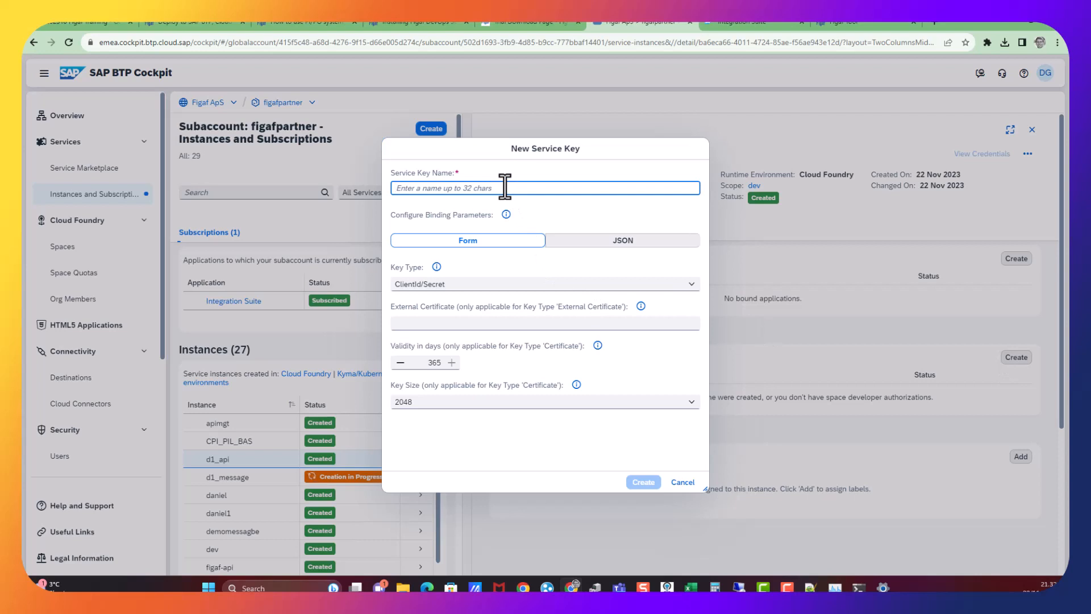
{"action": "type", "text": "figaf"}
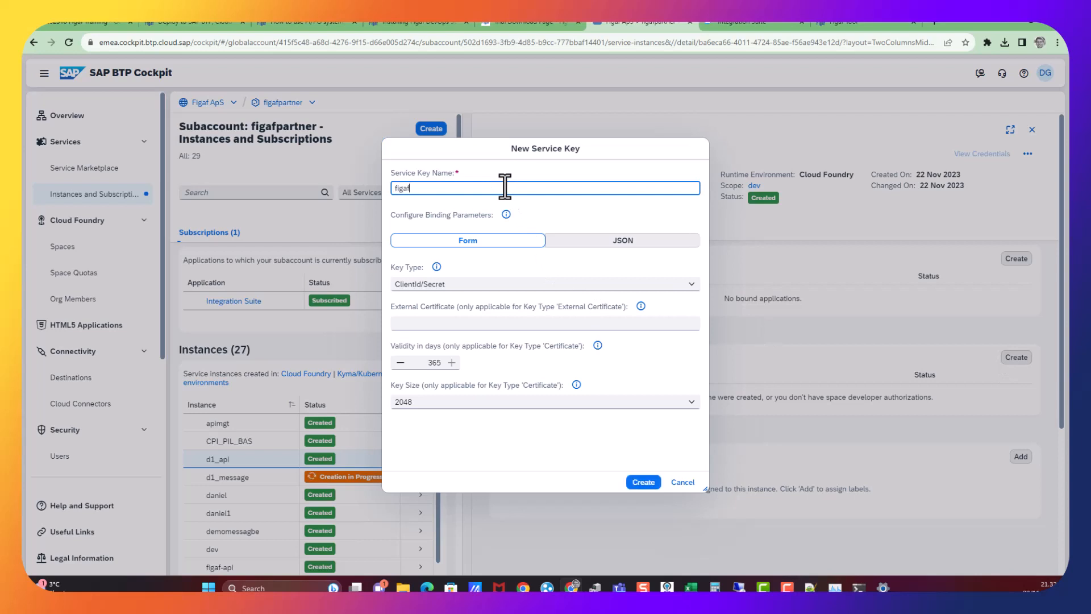
{"action": "left_click", "coordinate": [643, 482]}
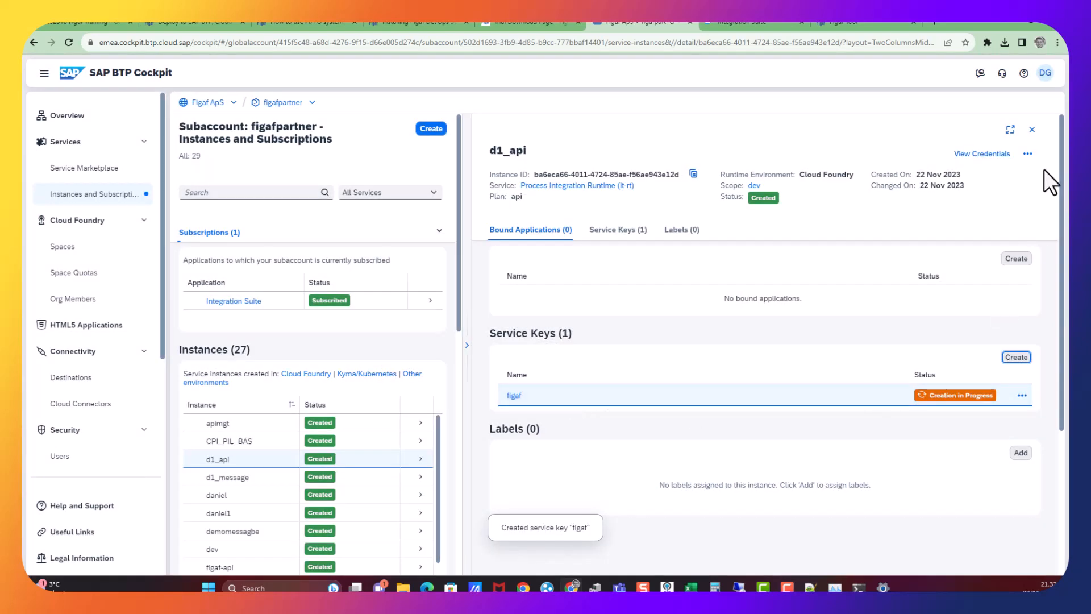
- Copy the figaf key's credentials JSON and place the cursor in Figaf's credentials JSON box
{"action": "left_click", "coordinate": [1005, 158]}
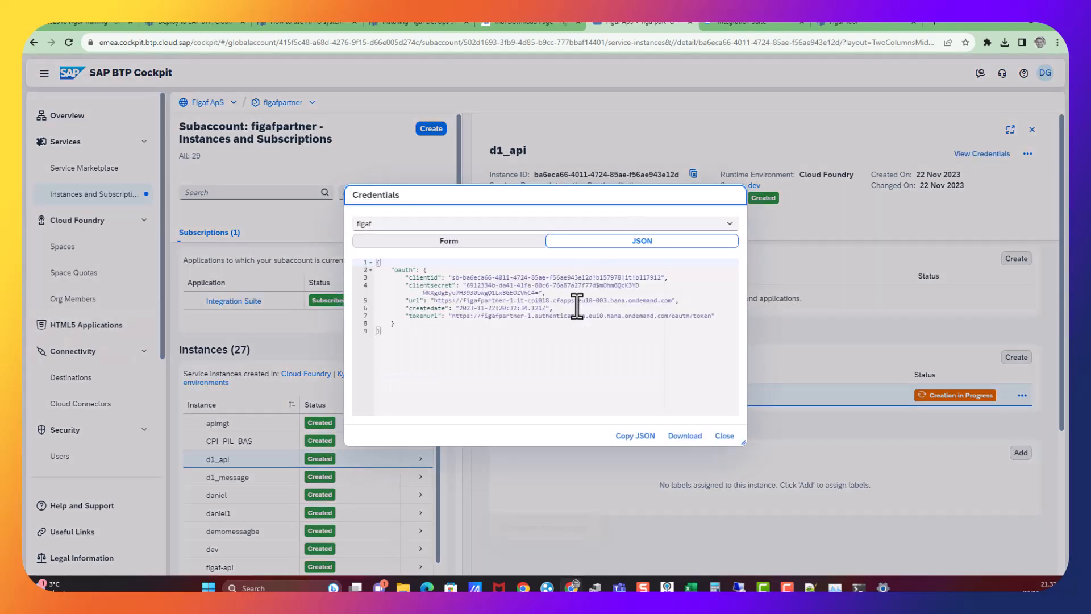
{"action": "left_click", "coordinate": [624, 435]}
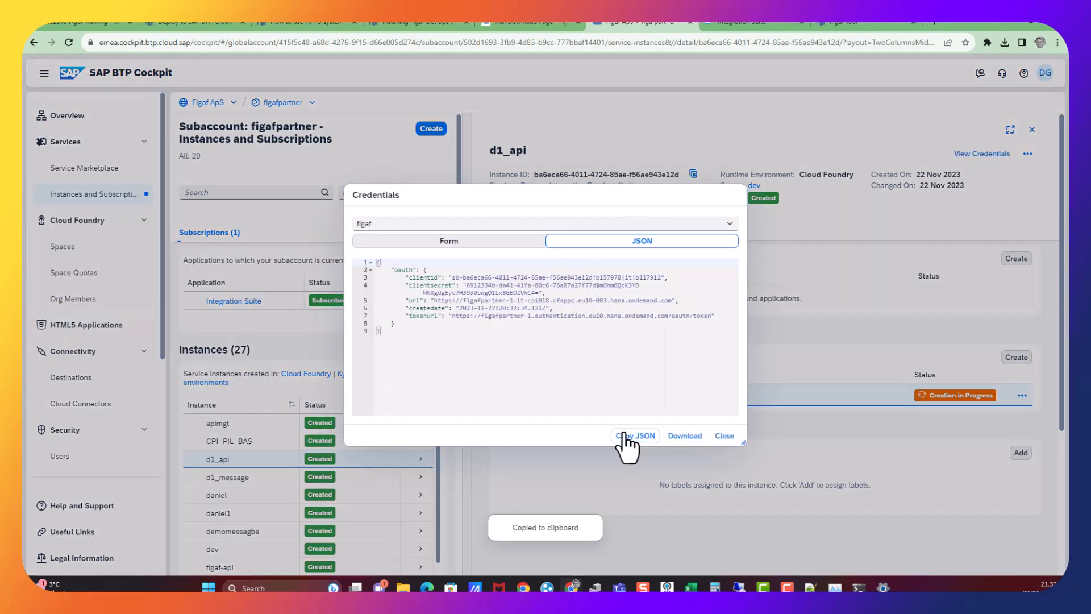
{"action": "left_click", "coordinate": [853, 25]}
{"action": "left_click", "coordinate": [431, 314]}
- Paste and parse the d1_api credentials JSON into Dev-CI's public API fields, then continue
{"action": "key", "text": "ctrl+v"}
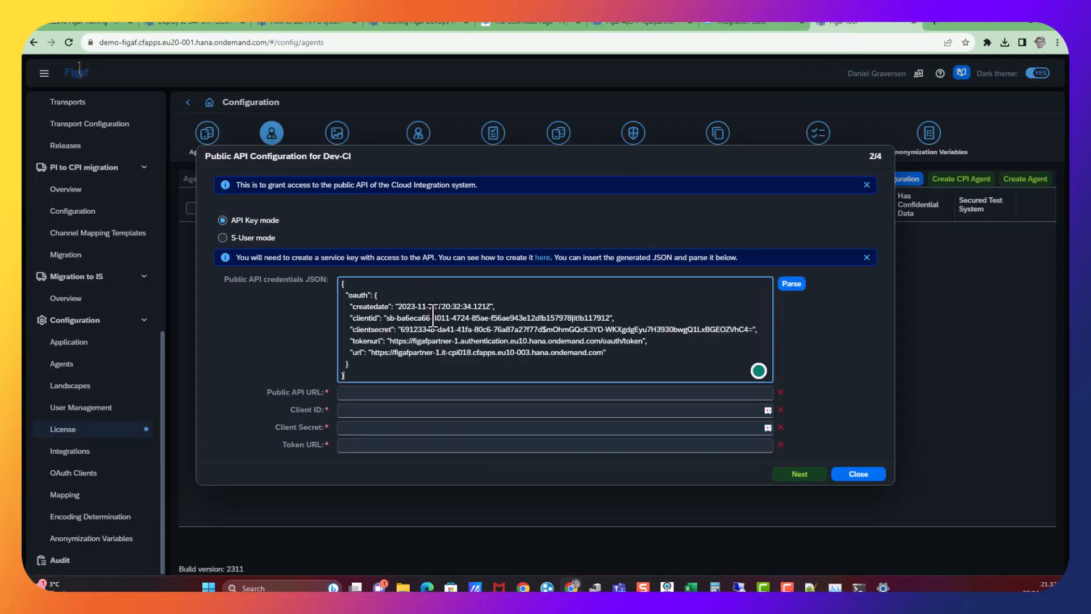
{"action": "left_click", "coordinate": [790, 283]}
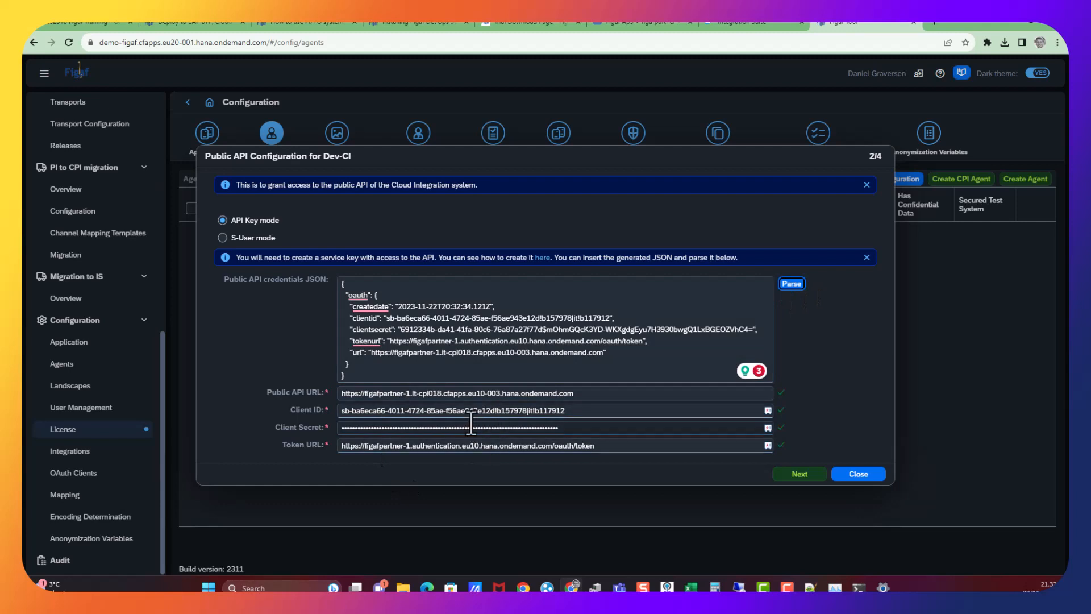
{"action": "left_click", "coordinate": [801, 477]}
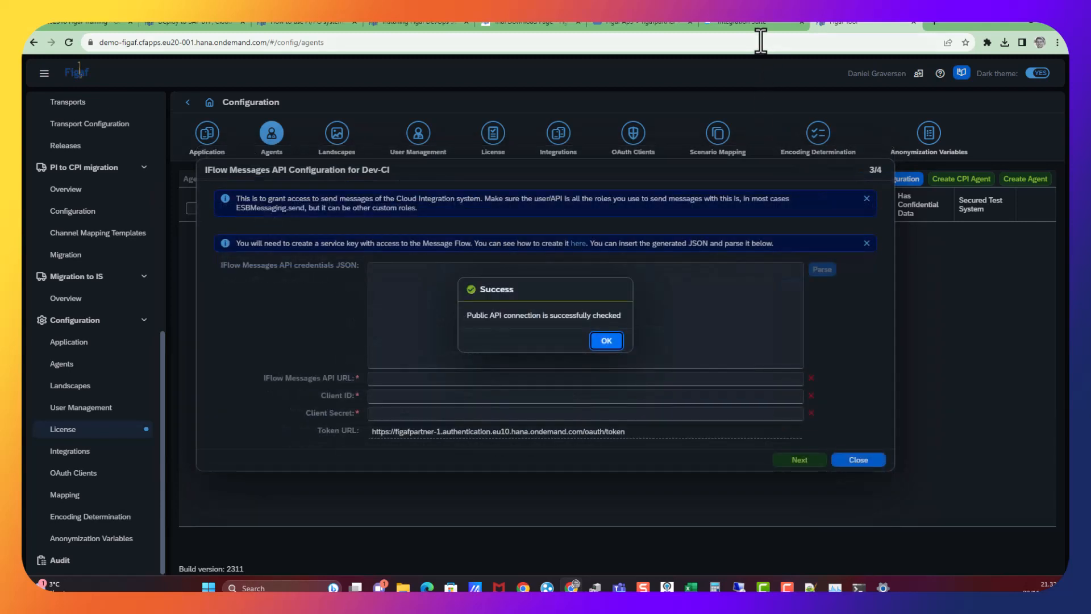
{"action": "left_click", "coordinate": [625, 24]}
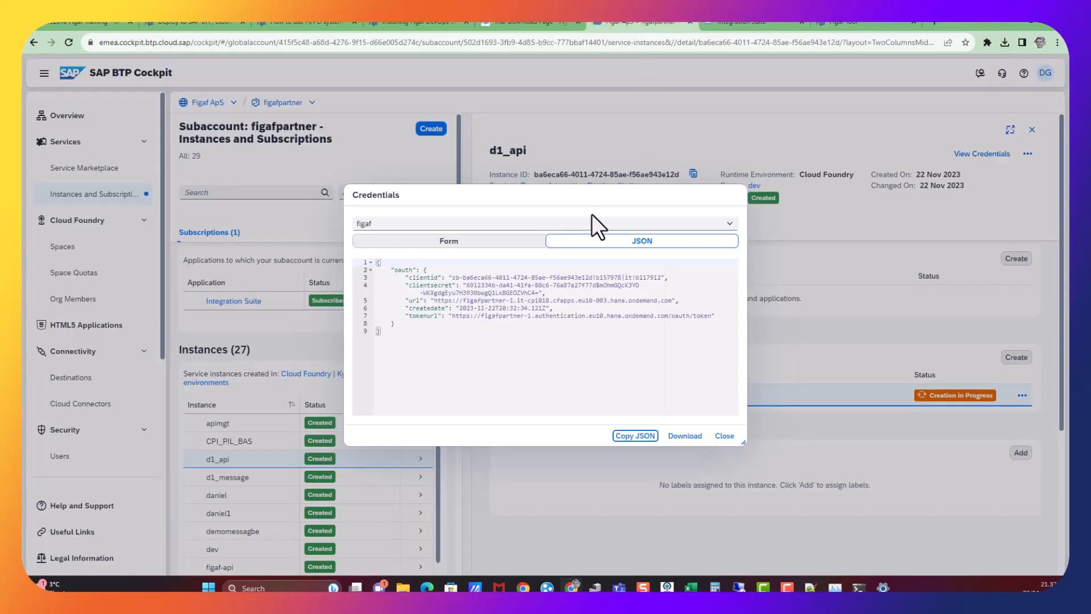
- Close the figaf credentials, add a msg service key to d1_message and copy its JSON
{"action": "left_click", "coordinate": [631, 436]}
{"action": "left_click", "coordinate": [723, 435]}
{"action": "left_click", "coordinate": [419, 479]}
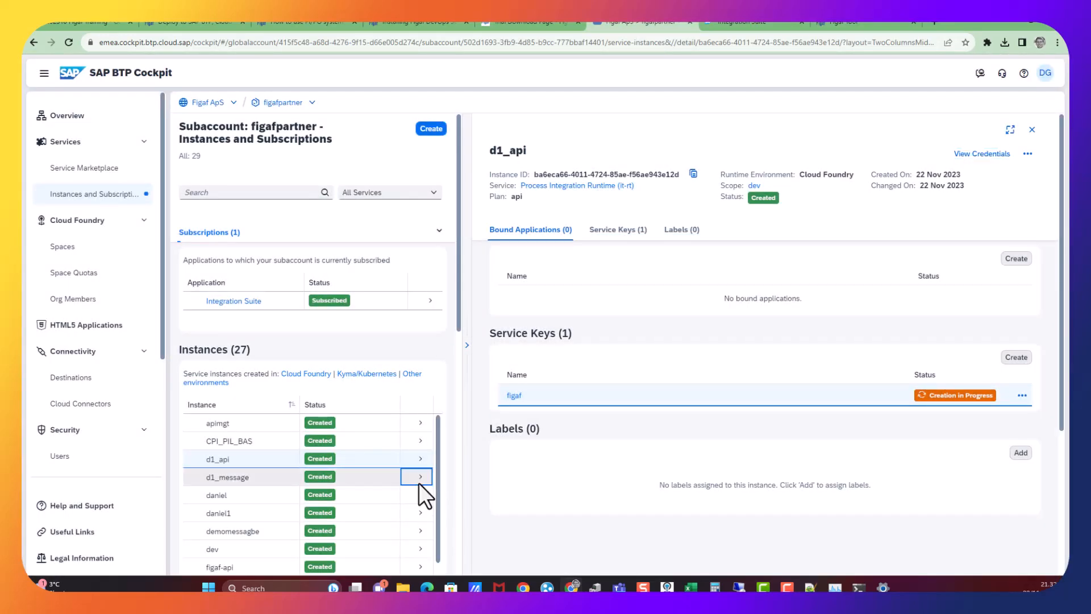
{"action": "left_click", "coordinate": [1018, 359]}
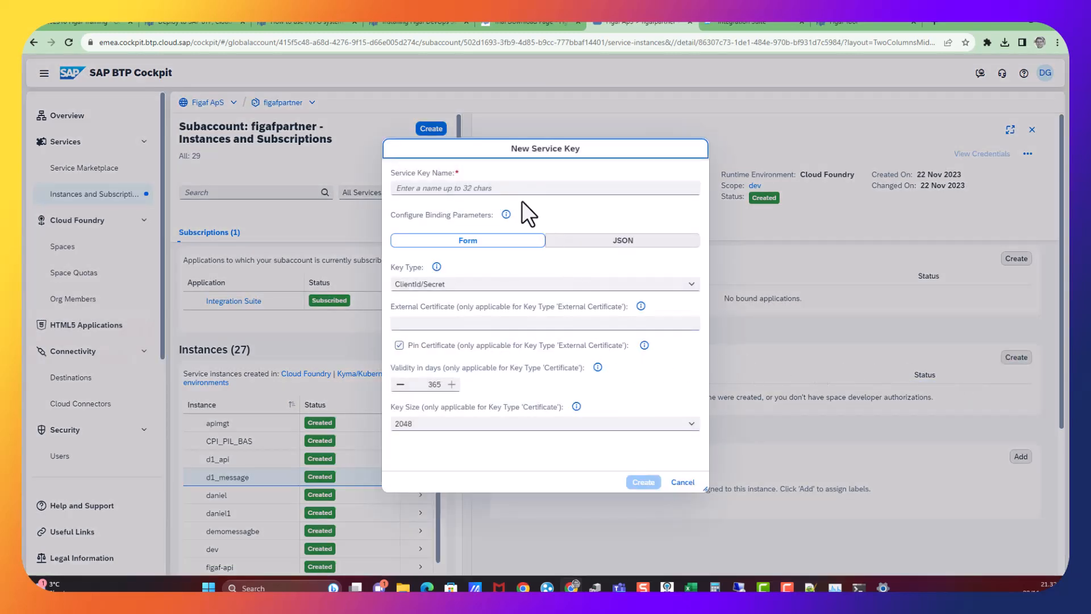
{"action": "left_click", "coordinate": [521, 189]}
{"action": "type", "text": "msg"}
{"action": "left_click", "coordinate": [643, 482]}
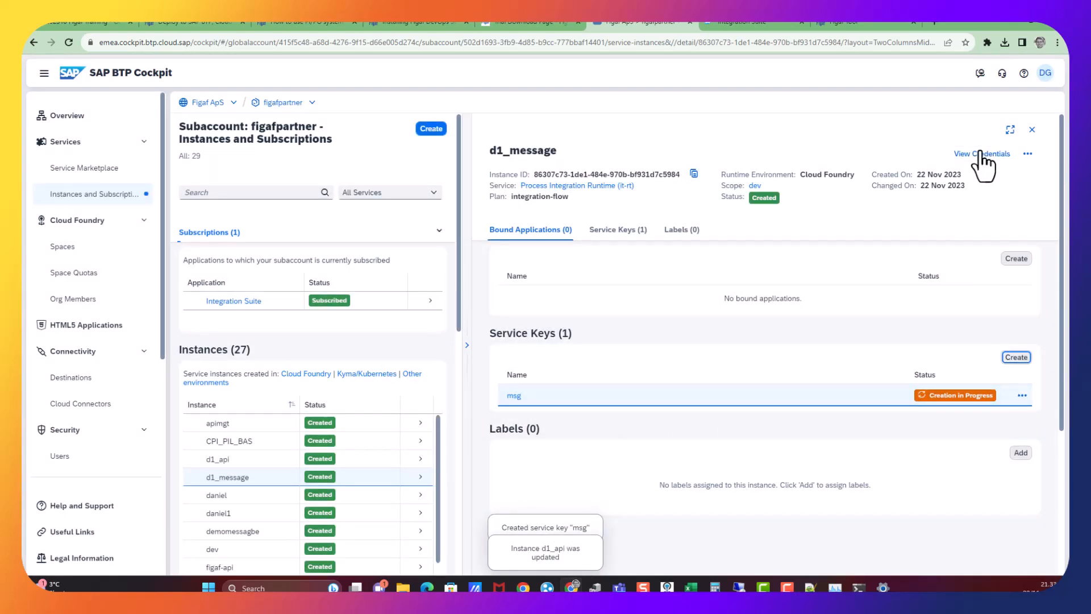
{"action": "left_click", "coordinate": [980, 152]}
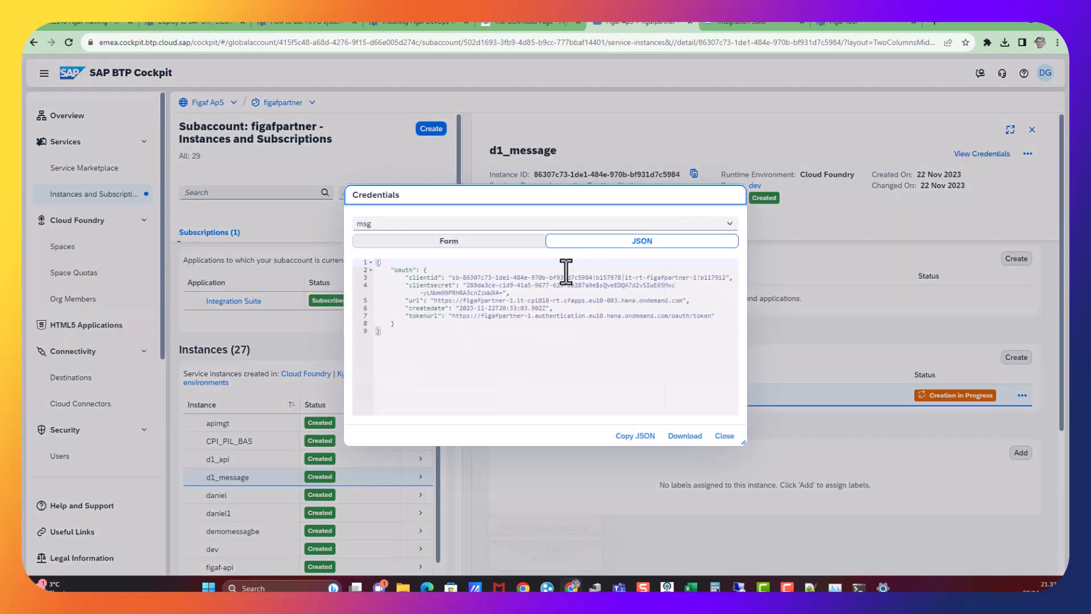
{"action": "left_click", "coordinate": [645, 442]}
- Paste and parse the msg key JSON into Dev-CI's IFlow Messages API fields and continue to Web API
{"action": "left_click", "coordinate": [820, 26]}
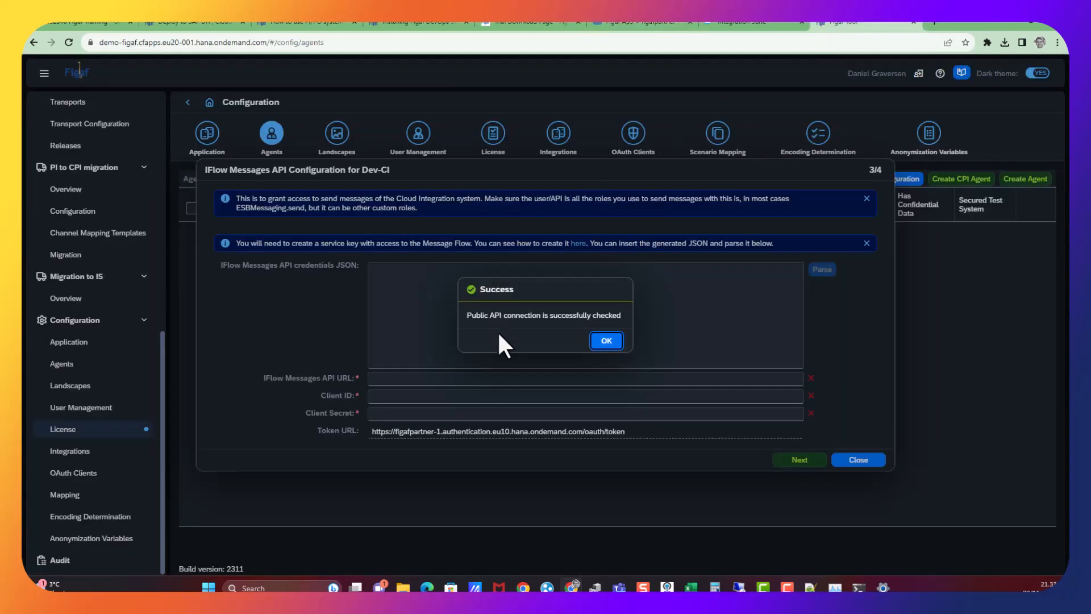
{"action": "left_click", "coordinate": [606, 341]}
{"action": "key", "text": "ctrl+v"}
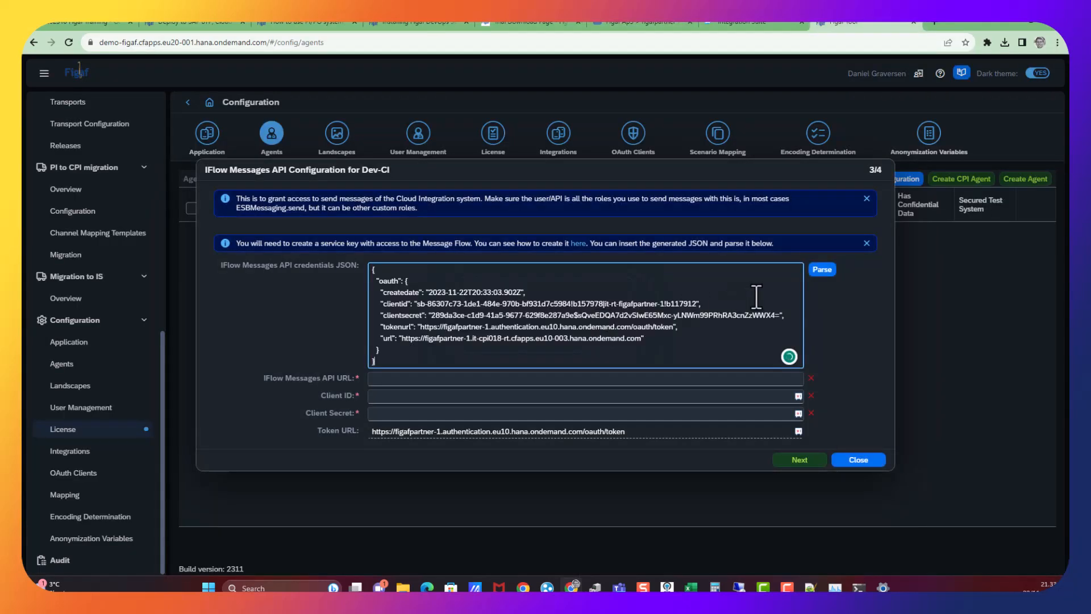
{"action": "left_click", "coordinate": [822, 269]}
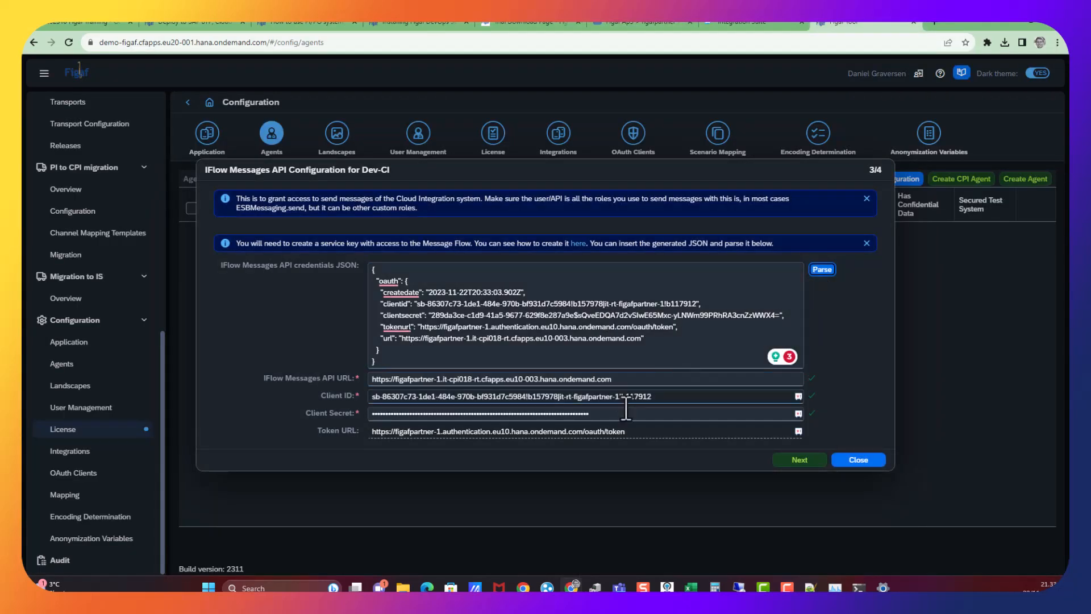
{"action": "left_click", "coordinate": [793, 460]}
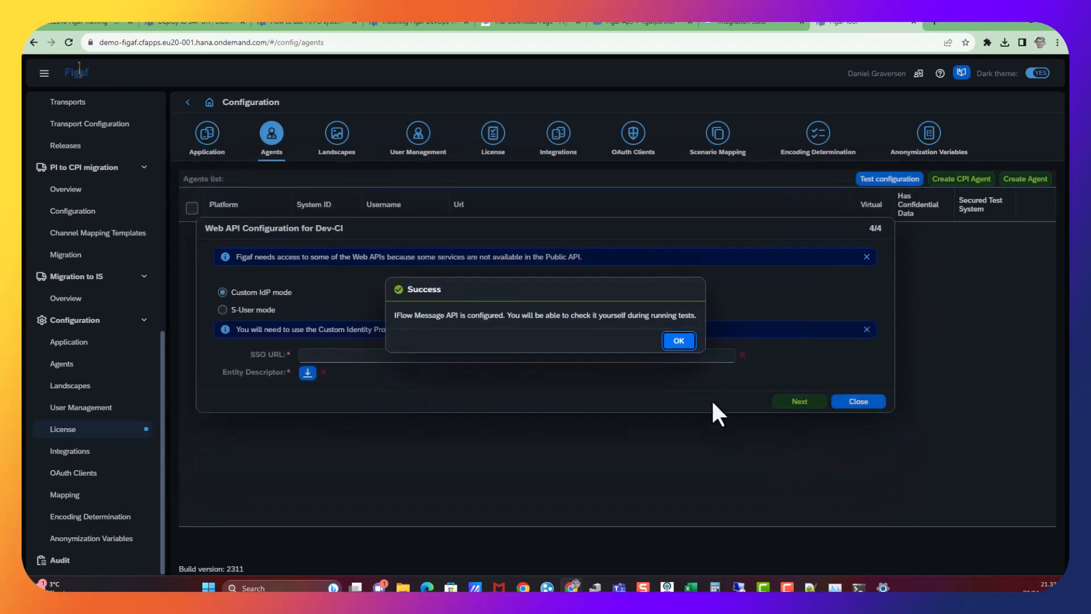
{"action": "left_click", "coordinate": [677, 341]}
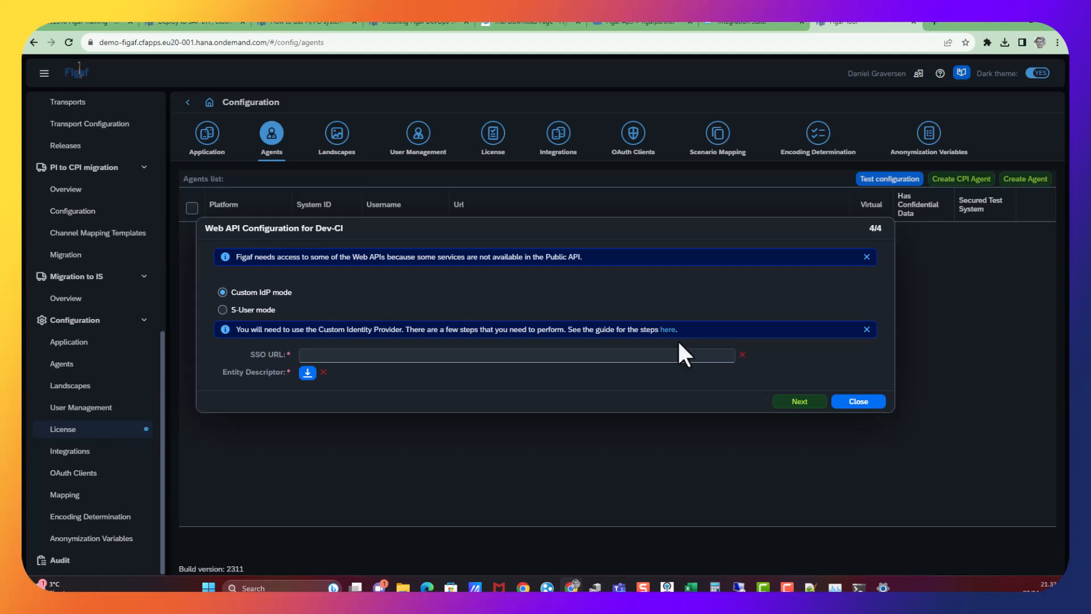
- Download entity-descriptor.xml, confirm it in the Downloads folder, and return to SAP BTP Cockpit
{"action": "left_click", "coordinate": [312, 375]}
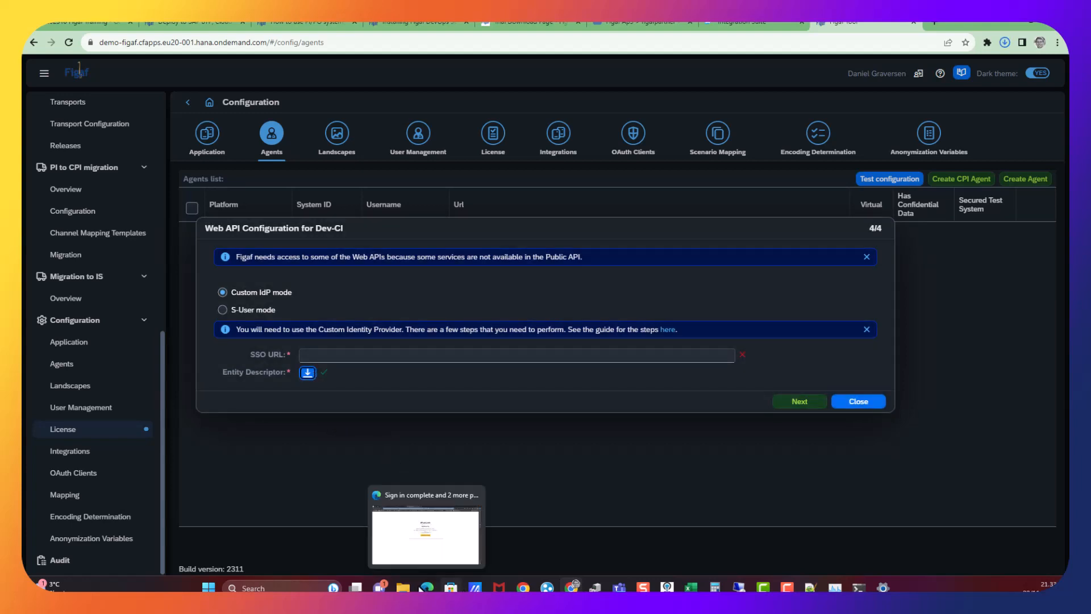
{"action": "mouse_move", "coordinate": [410, 588]}
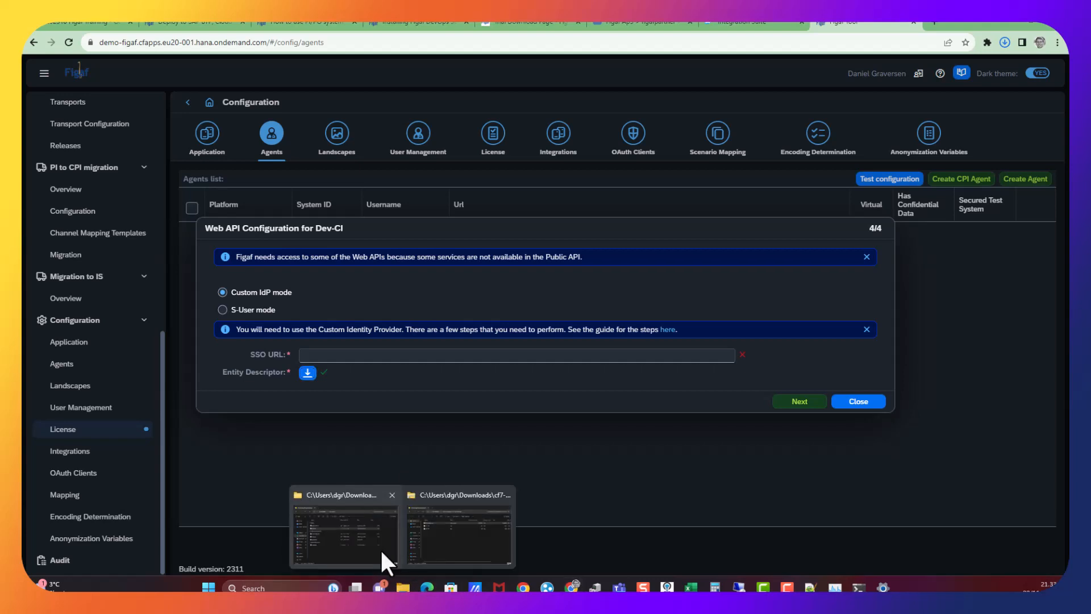
{"action": "left_click", "coordinate": [360, 529]}
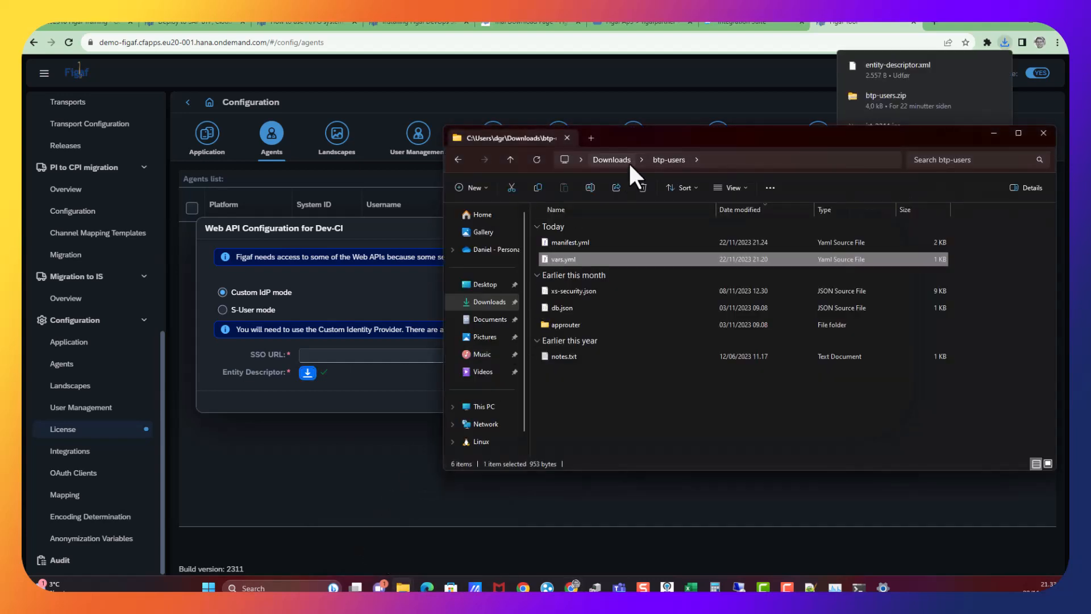
{"action": "left_click", "coordinate": [611, 155]}
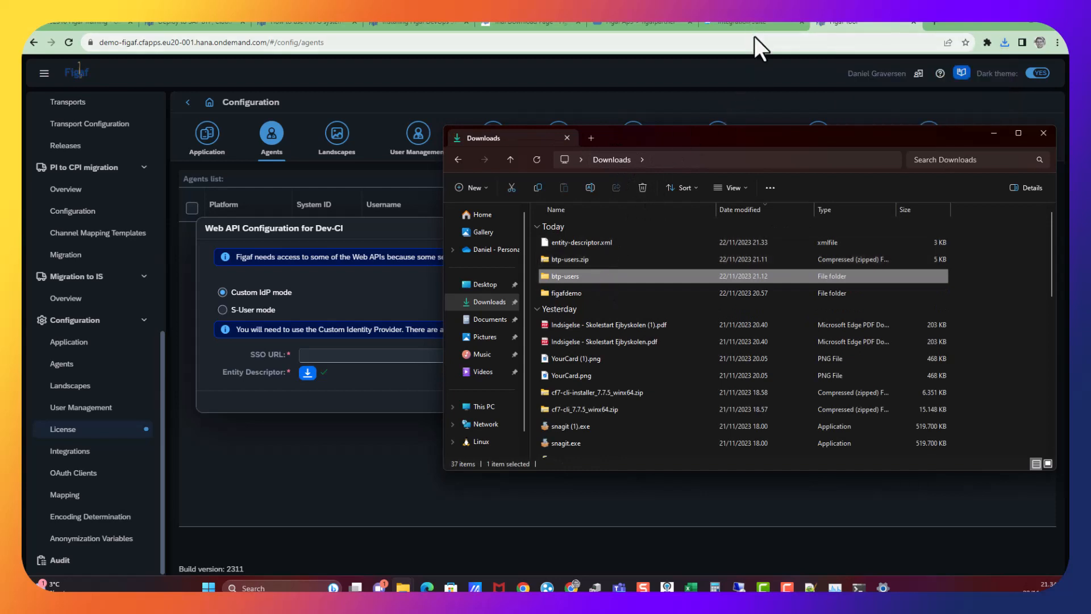
{"action": "left_click", "coordinate": [616, 21]}
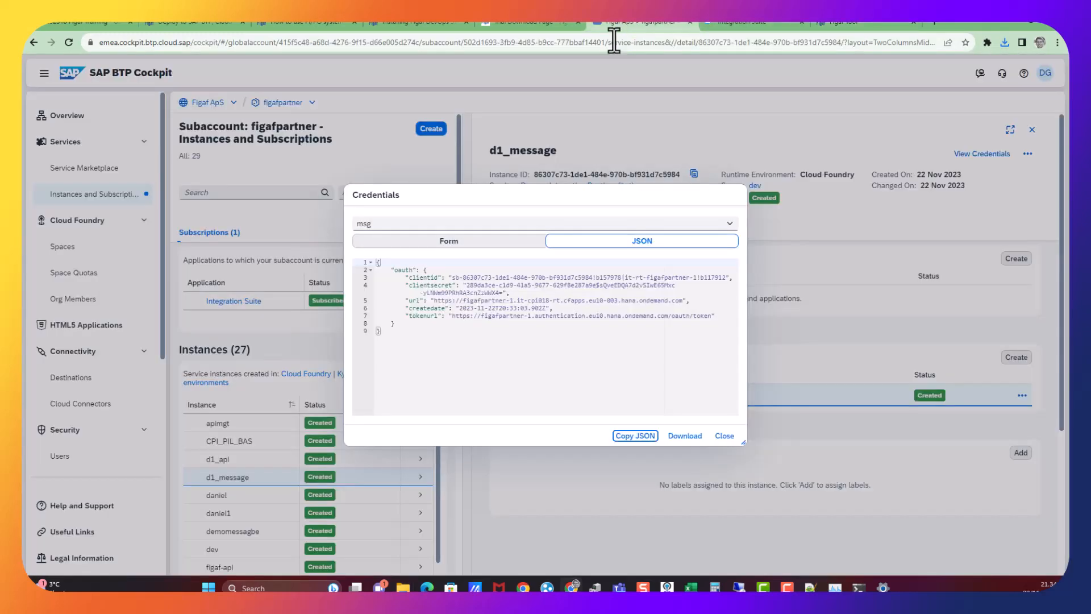
- Start a new SAML trust configuration in the subaccount, loading entity-descriptor.xml as its metadata
{"action": "left_click", "coordinate": [725, 435]}
{"action": "scroll", "coordinate": [113, 418], "scroll_direction": "down", "scroll_amount": 1}
{"action": "scroll", "coordinate": [113, 418], "scroll_direction": "down", "scroll_amount": 2}
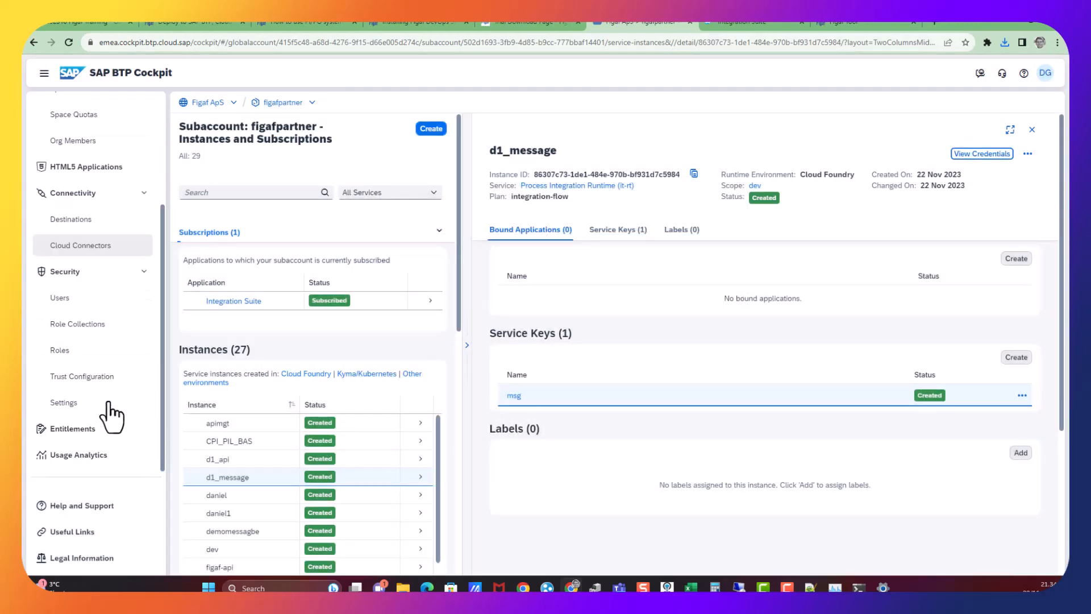
{"action": "left_click", "coordinate": [89, 375]}
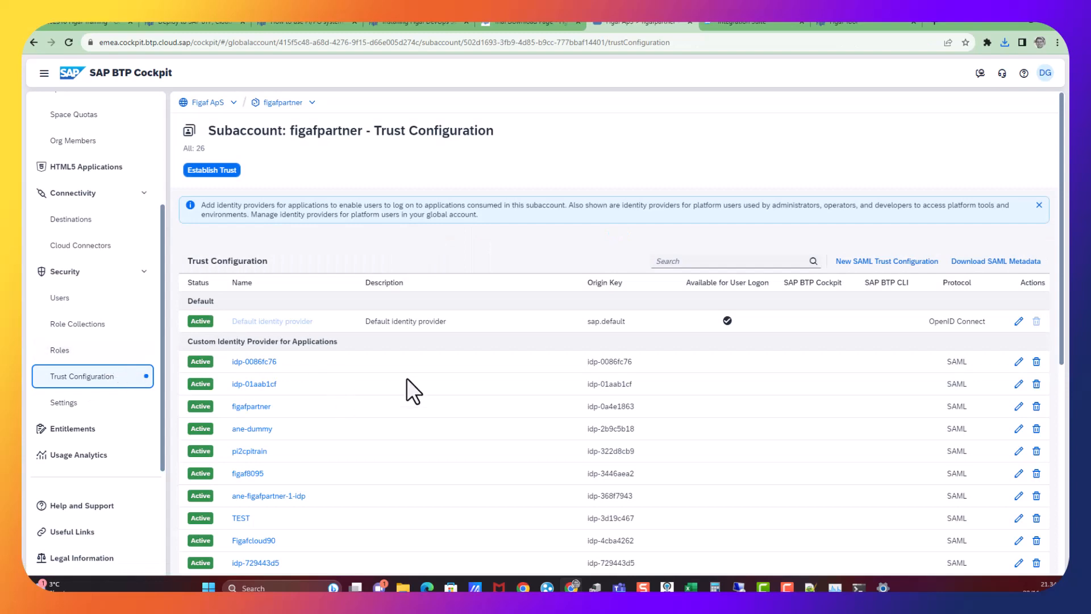
{"action": "scroll", "coordinate": [873, 275], "scroll_direction": "down", "scroll_amount": 1}
{"action": "left_click", "coordinate": [887, 207]}
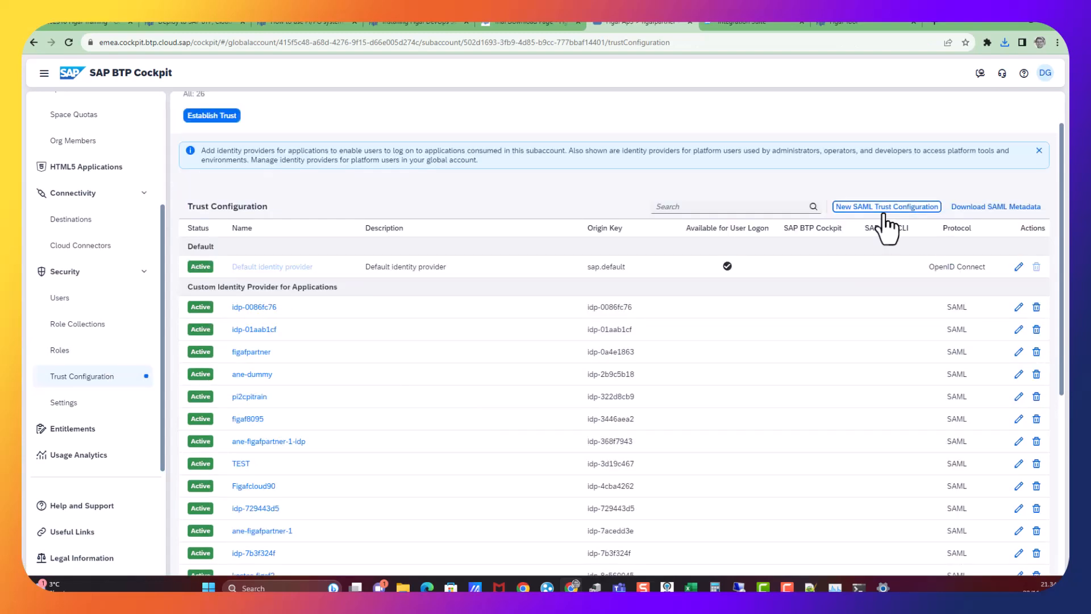
{"action": "left_click", "coordinate": [756, 173]}
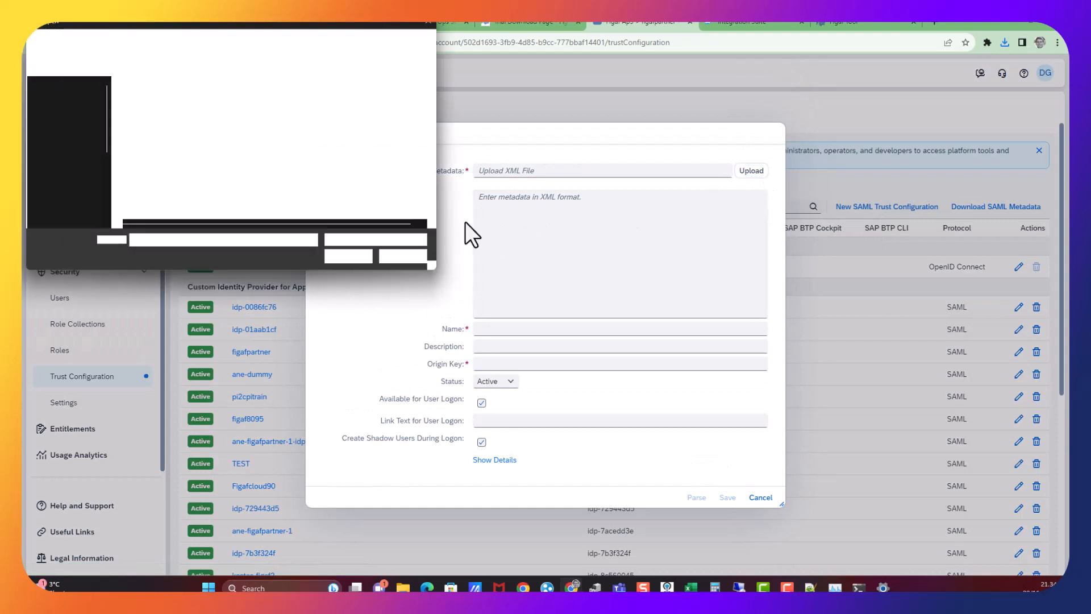
{"action": "double_click", "coordinate": [201, 116]}
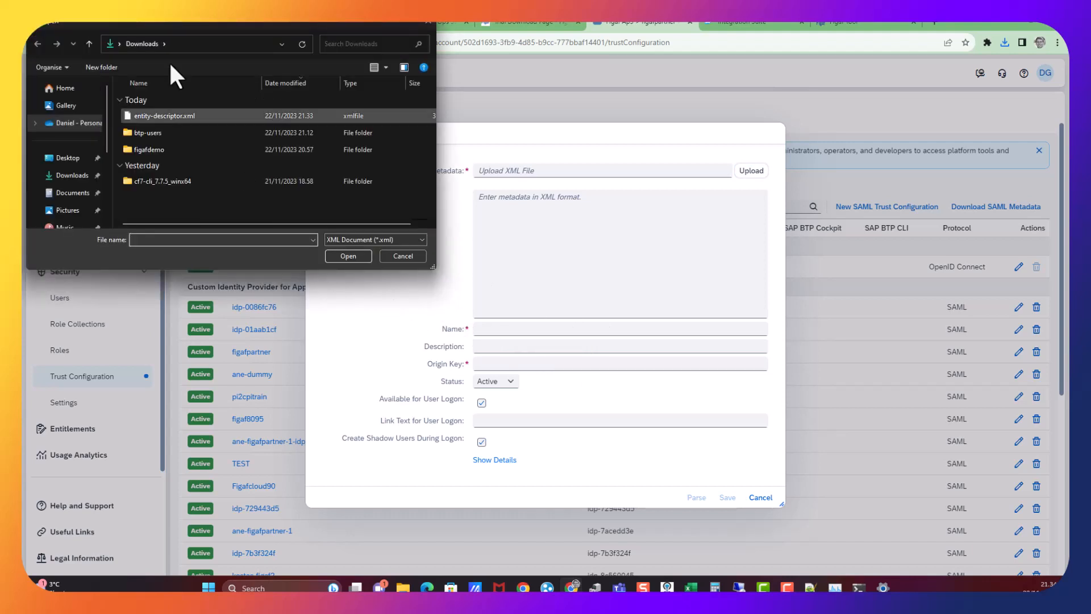
{"action": "double_click", "coordinate": [193, 115]}
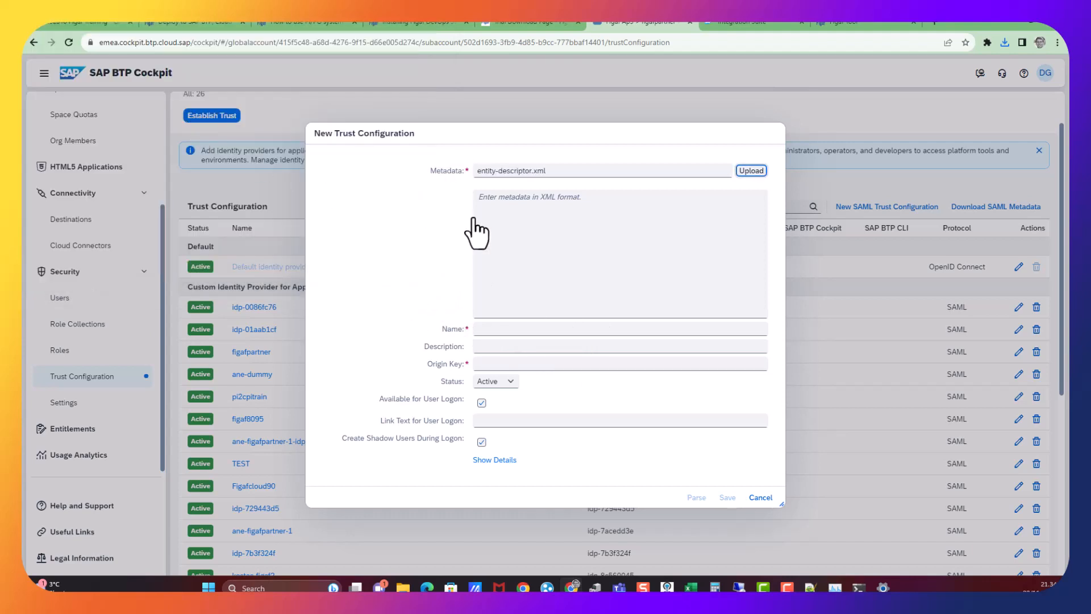
- Name the trust figaf-azure, make it unavailable for user logon, save, and open its overview
{"action": "left_click", "coordinate": [491, 331]}
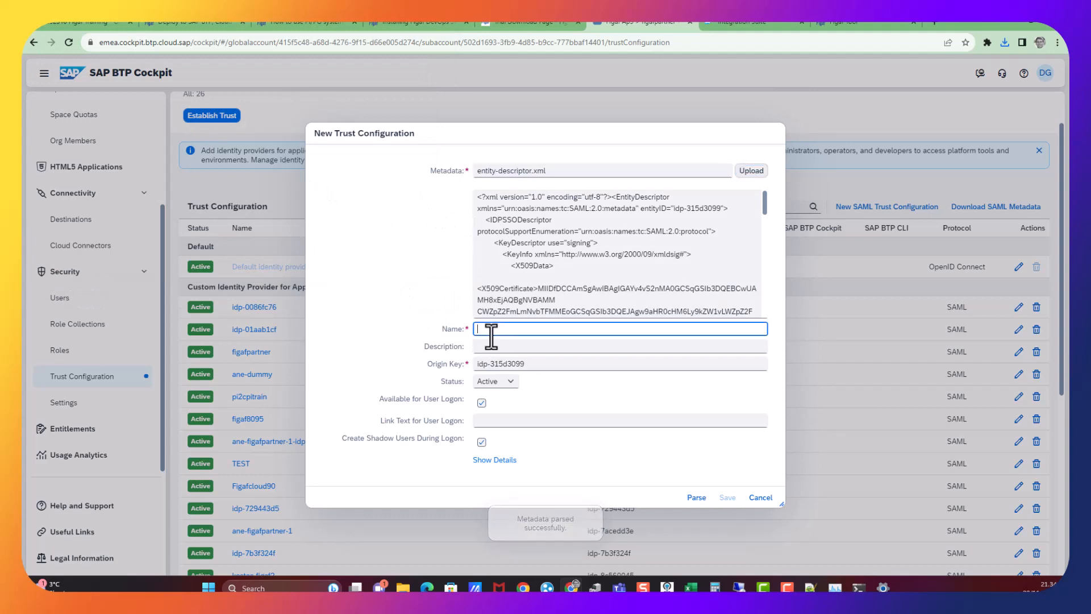
{"action": "type", "text": "figaf-"}
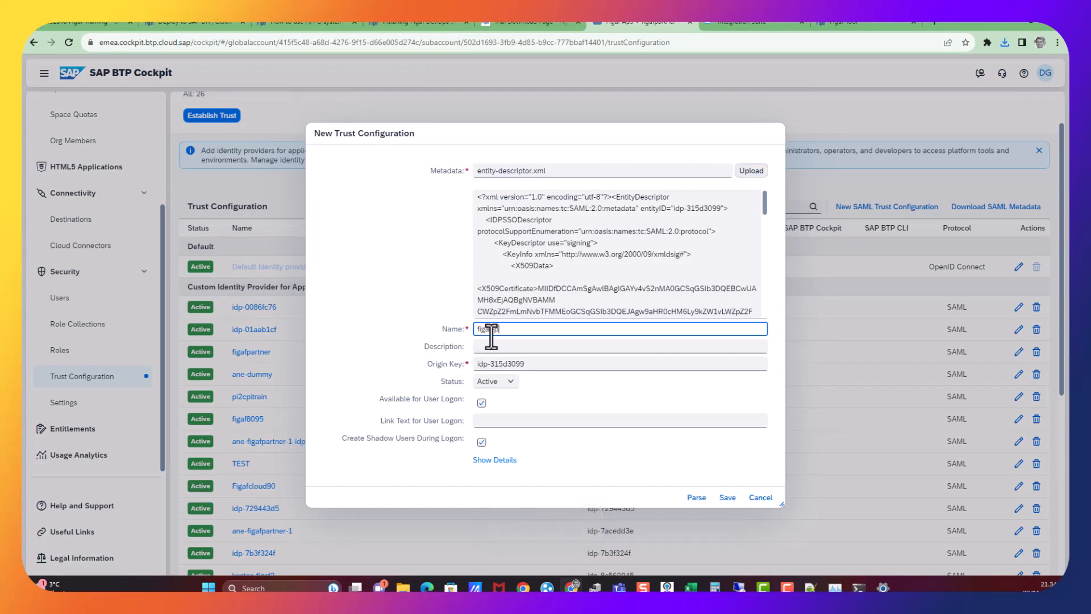
{"action": "type", "text": "azure"}
{"action": "left_click", "coordinate": [481, 403]}
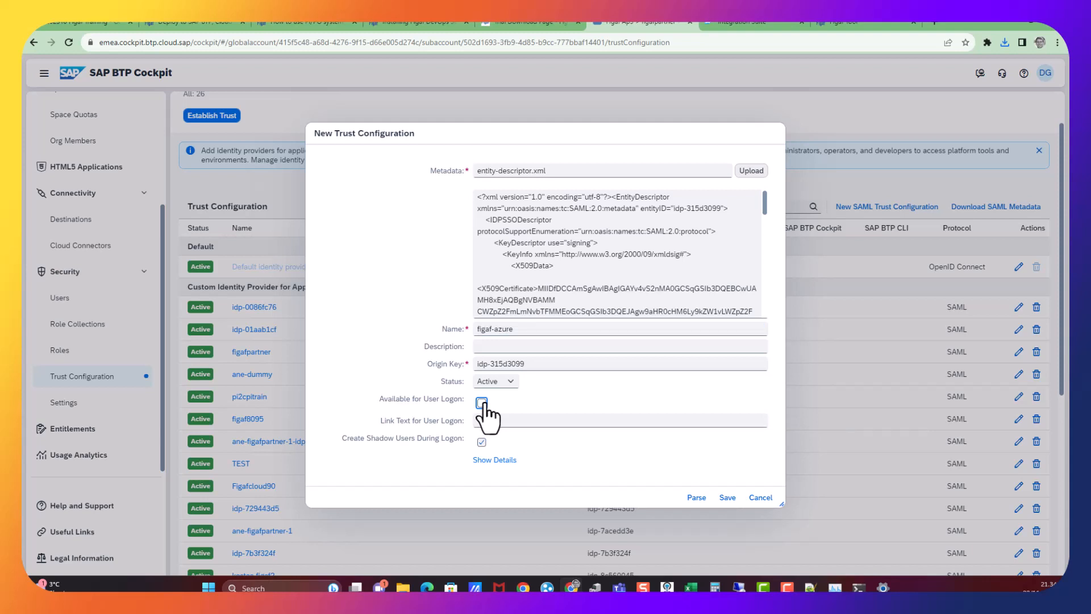
{"action": "left_click", "coordinate": [728, 499]}
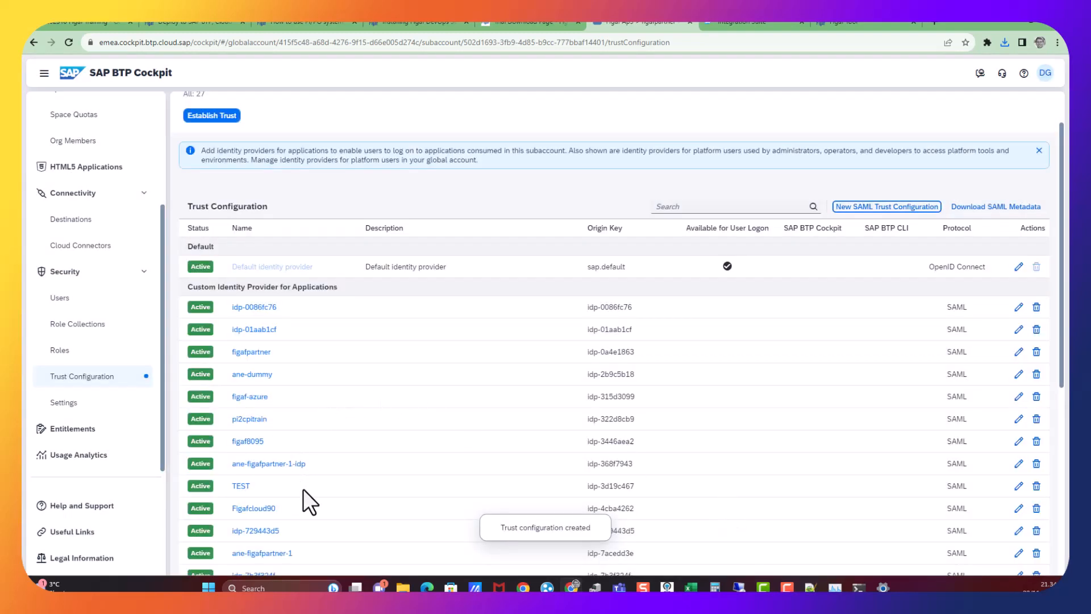
{"action": "scroll", "coordinate": [295, 499], "scroll_direction": "down", "scroll_amount": 1}
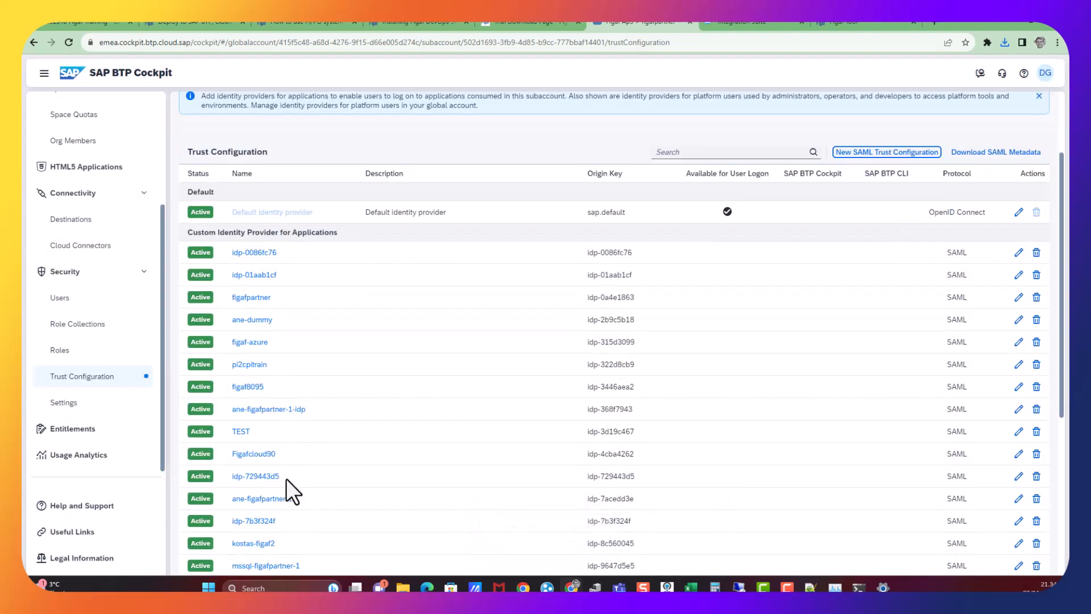
{"action": "left_click", "coordinate": [254, 343]}
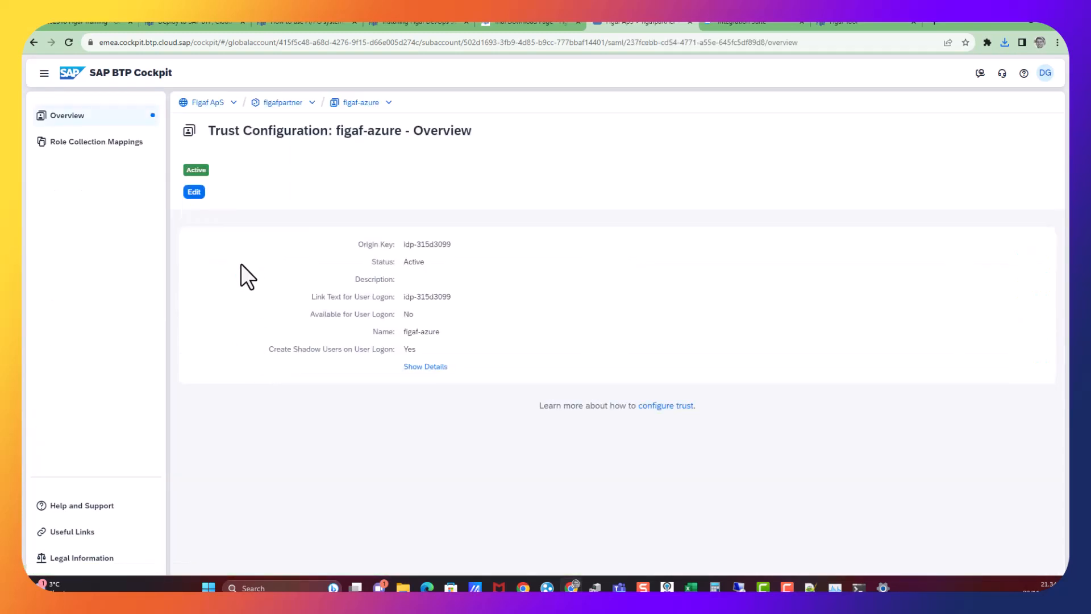
- Map the PI_Administrator role collection to figaf-azure with attribute Groups equal to Admin
{"action": "left_click", "coordinate": [118, 151]}
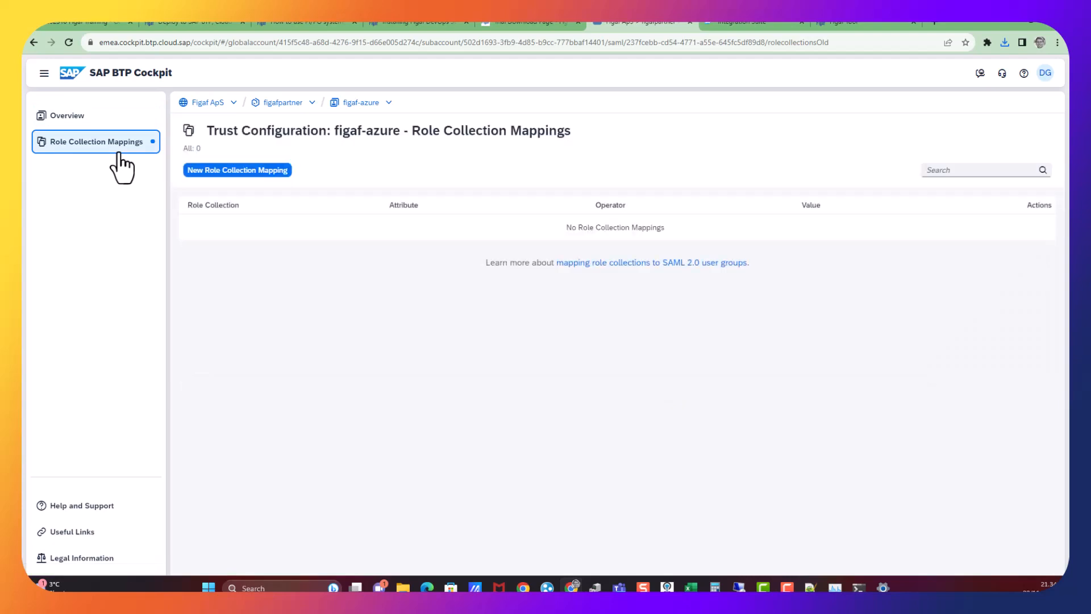
{"action": "left_click", "coordinate": [191, 174]}
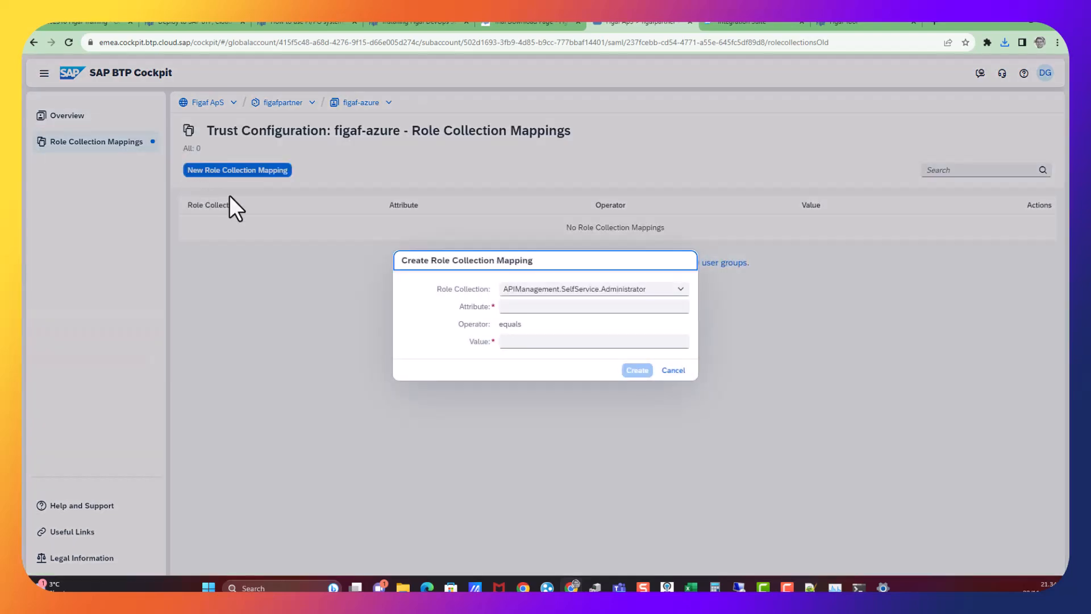
{"action": "left_click", "coordinate": [680, 289]}
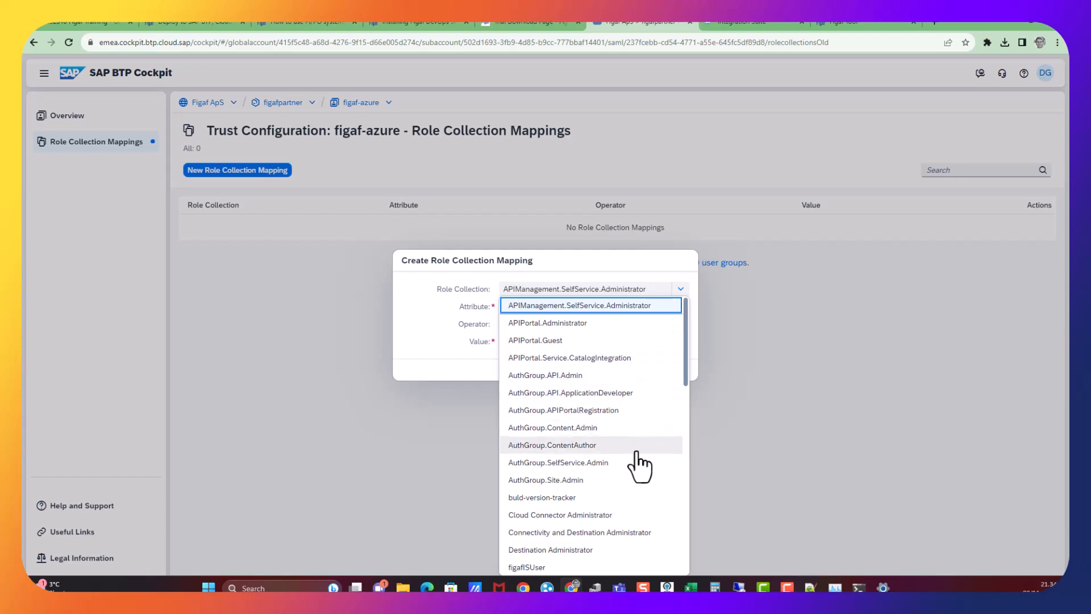
{"action": "scroll", "coordinate": [637, 463], "scroll_direction": "down", "scroll_amount": 6}
{"action": "scroll", "coordinate": [594, 474], "scroll_direction": "down", "scroll_amount": 3}
{"action": "left_click", "coordinate": [581, 513]}
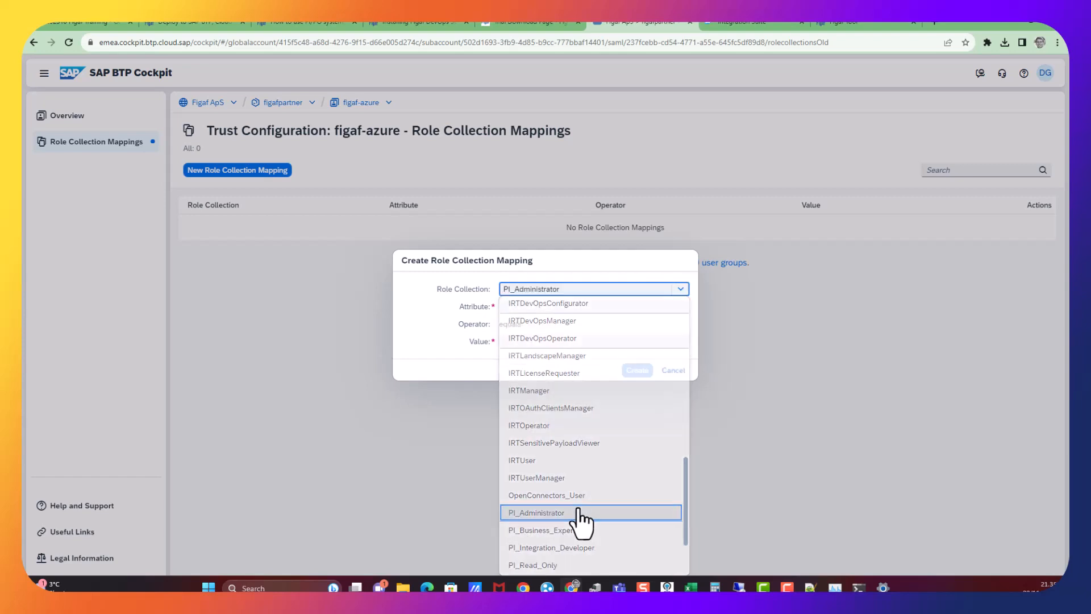
{"action": "left_click", "coordinate": [546, 310]}
{"action": "type", "text": "Groups"}
{"action": "key", "text": "Tab"}
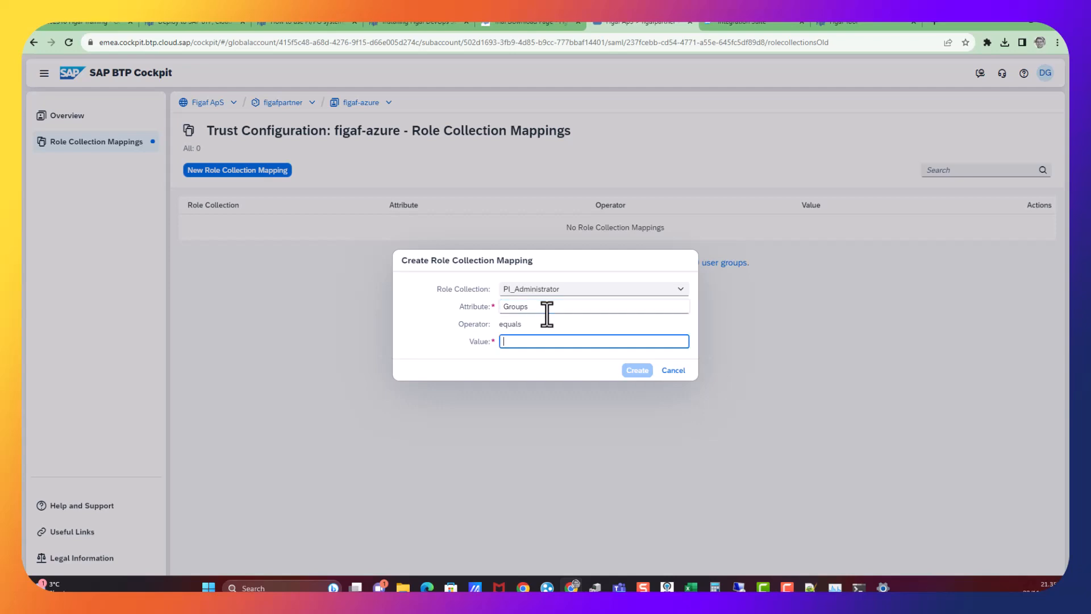
{"action": "type", "text": "Admin"}
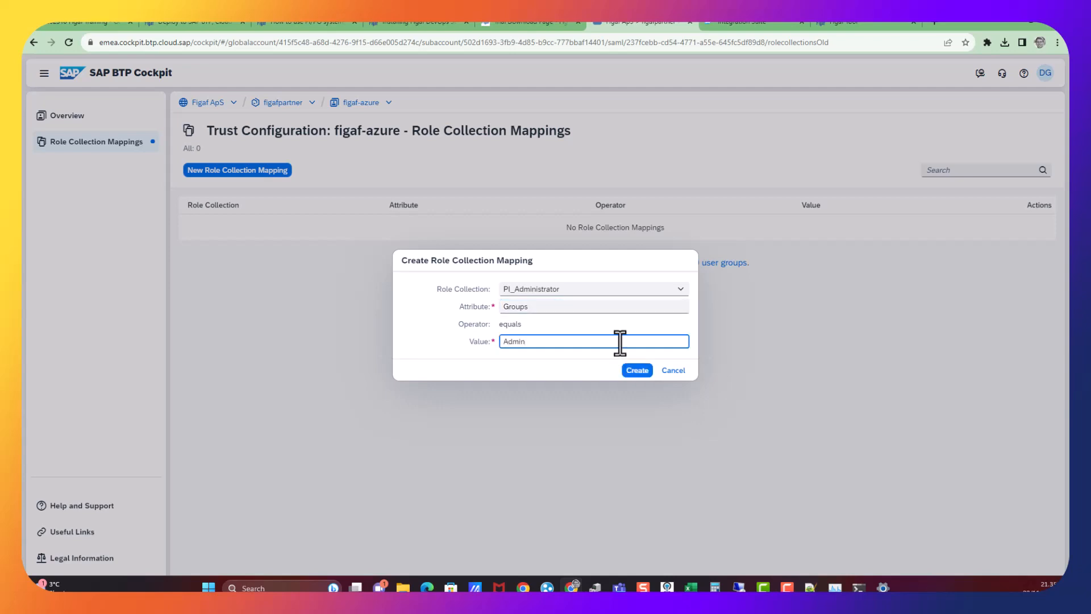
{"action": "left_click", "coordinate": [637, 370]}
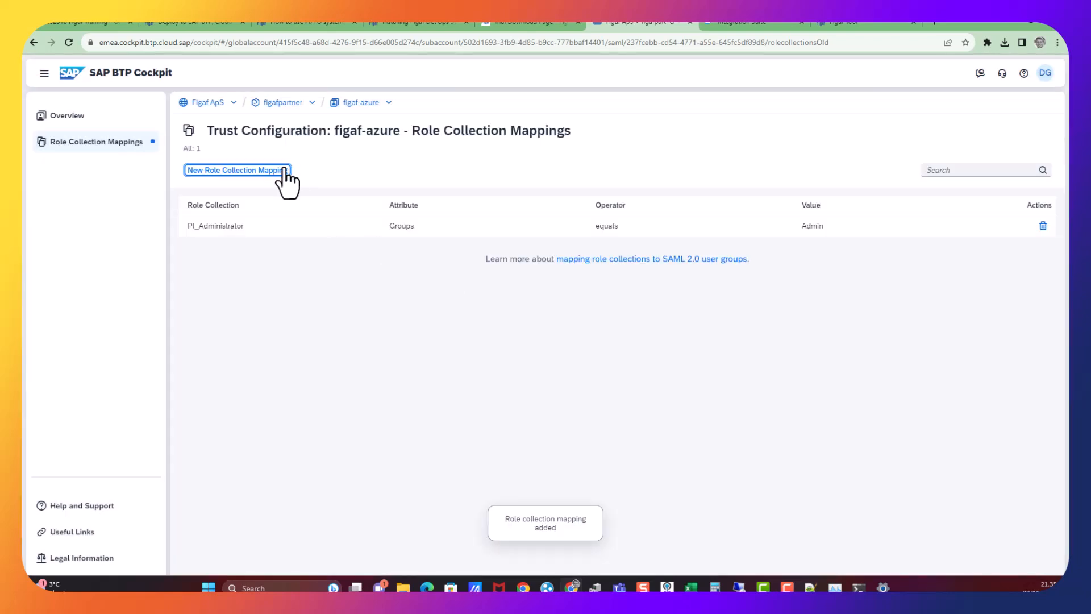
- Add a PI_Integration_Developer mapping with attribute Groups equal to Admin
{"action": "left_click", "coordinate": [285, 170]}
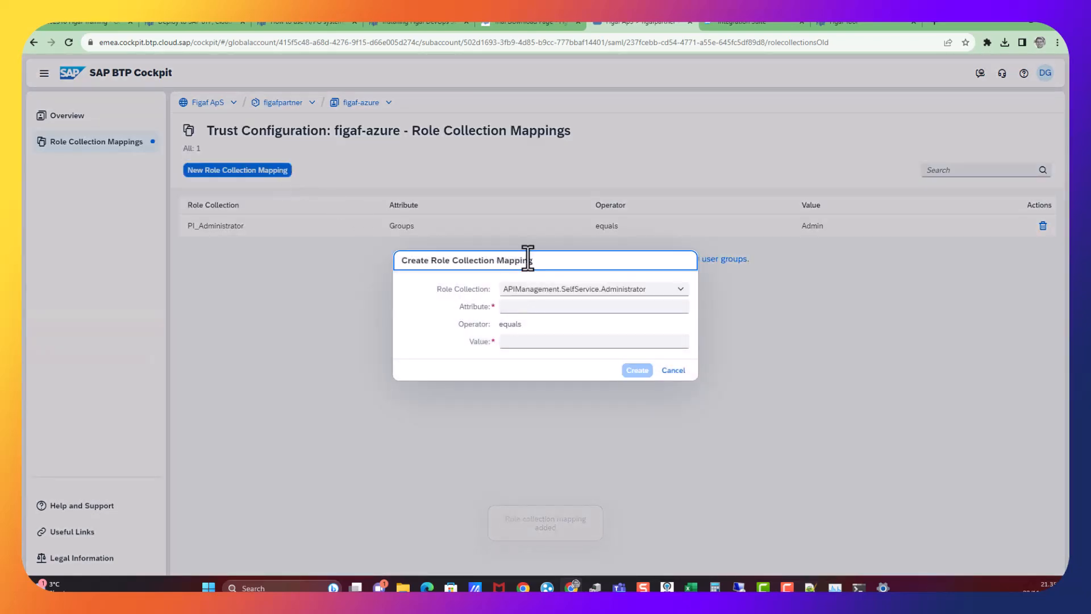
{"action": "left_click", "coordinate": [682, 293]}
{"action": "scroll", "coordinate": [567, 487], "scroll_direction": "down", "scroll_amount": 5}
{"action": "scroll", "coordinate": [569, 499], "scroll_direction": "down", "scroll_amount": 6}
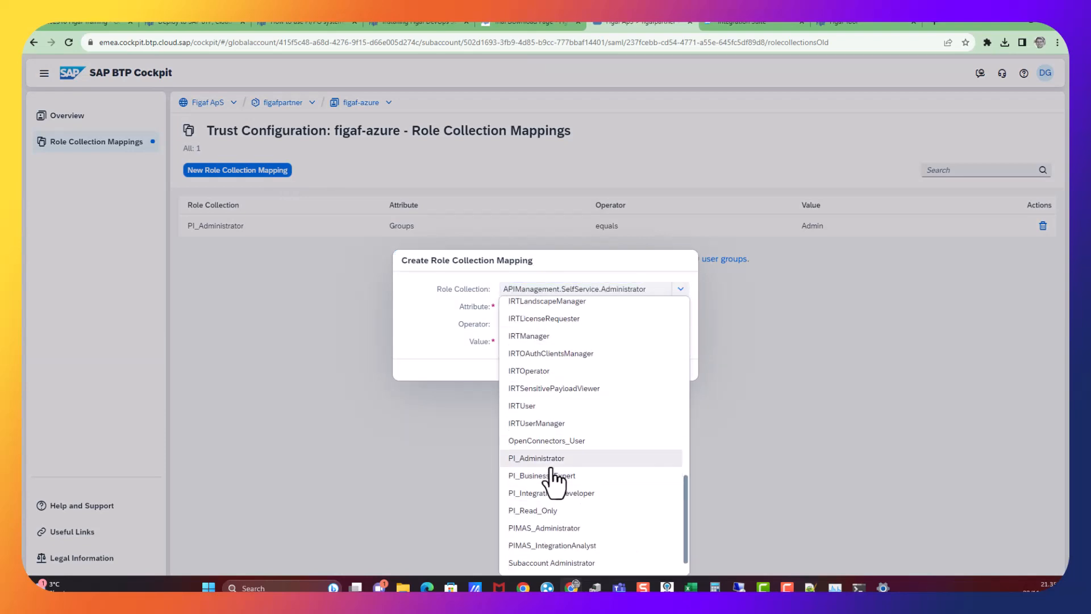
{"action": "left_click", "coordinate": [551, 495]}
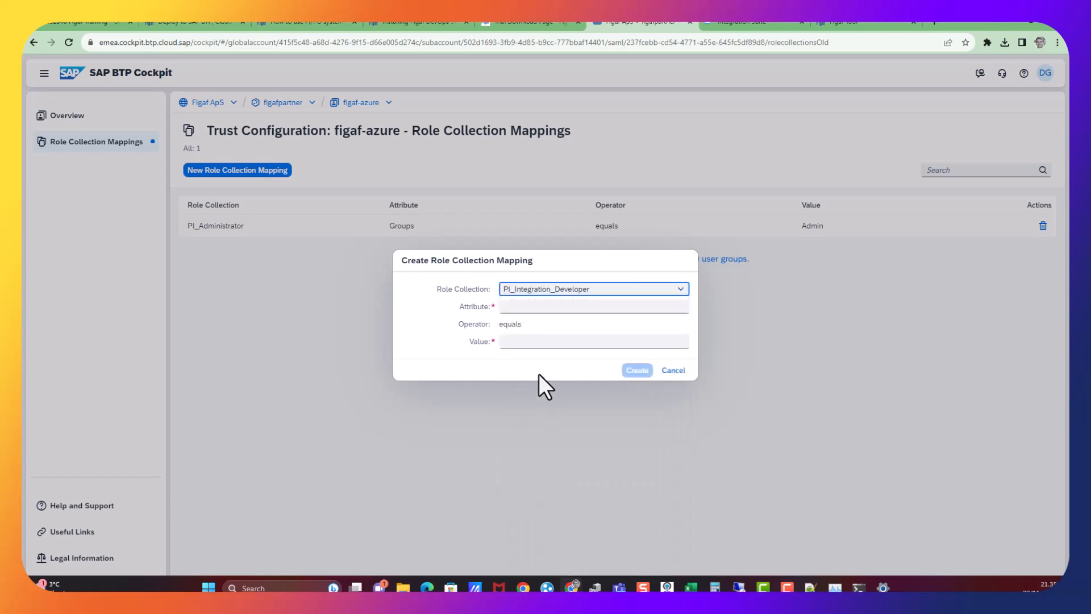
{"action": "left_click", "coordinate": [543, 307]}
{"action": "type", "text": "Grp"}
{"action": "key", "text": "BackSpace"}
{"action": "type", "text": "oups"}
{"action": "key", "text": "Tab"}
{"action": "type", "text": "Admin"}
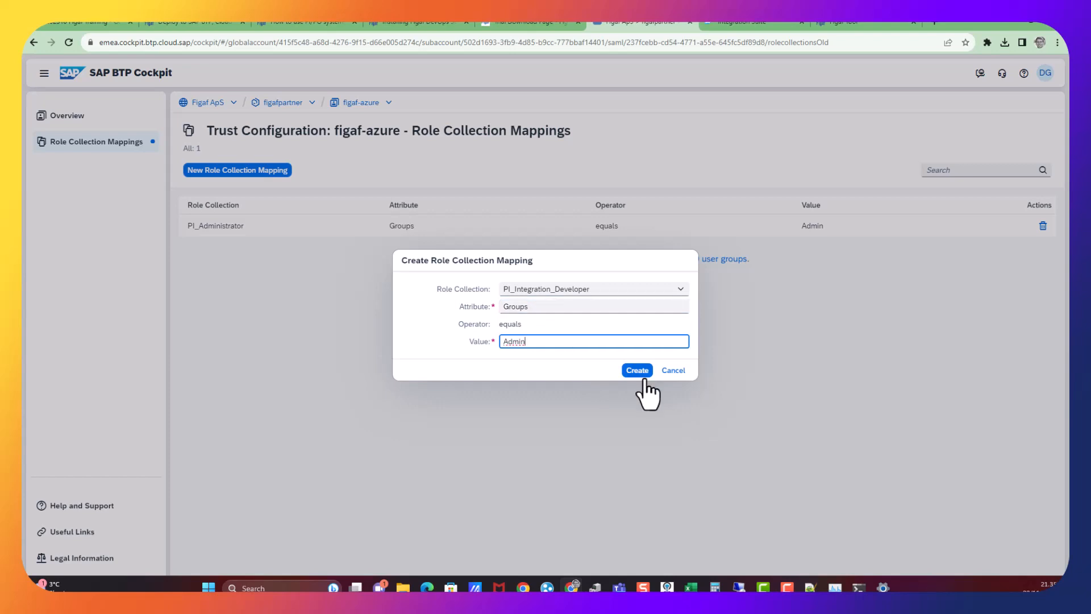
{"action": "left_click", "coordinate": [639, 372]}
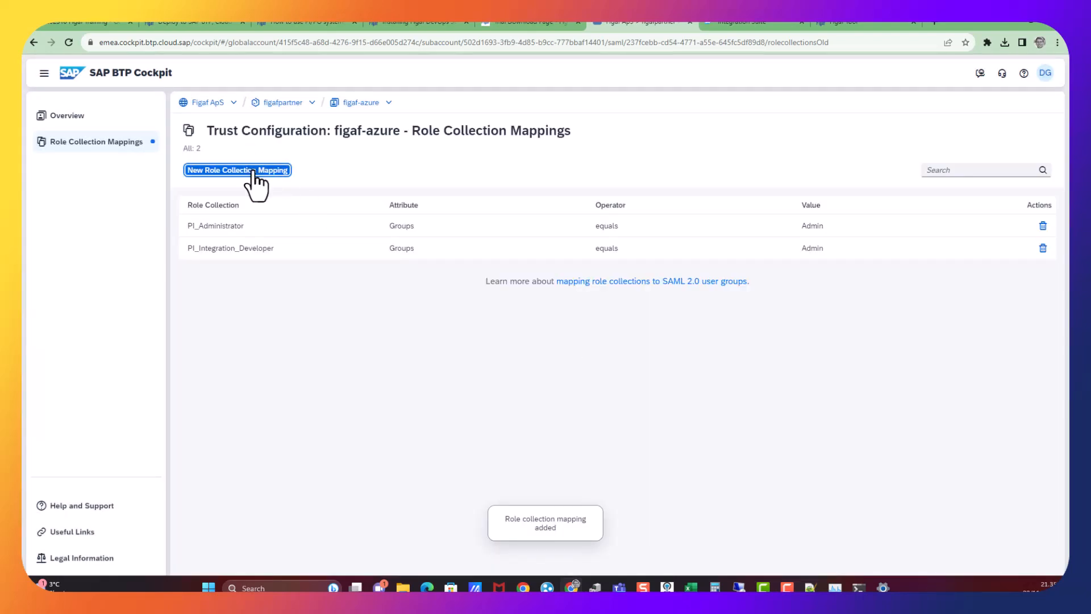
- Add a PI_Business_Expert mapping with attribute Groups equal to Admin
{"action": "left_click", "coordinate": [256, 170]}
{"action": "left_click", "coordinate": [681, 290]}
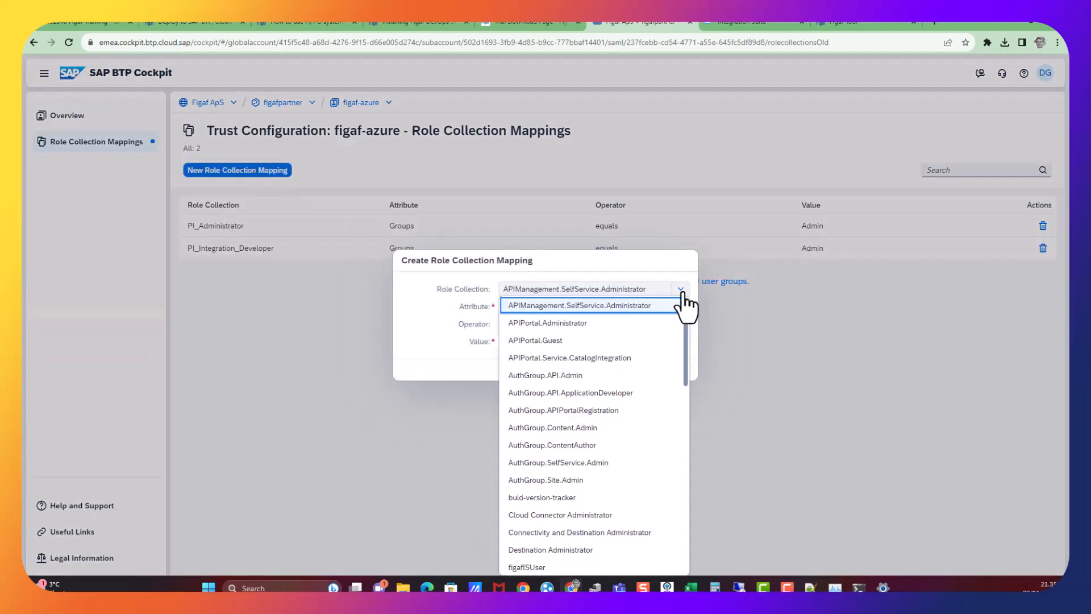
{"action": "scroll", "coordinate": [580, 503], "scroll_direction": "down", "scroll_amount": 10}
{"action": "scroll", "coordinate": [580, 503], "scroll_direction": "down", "scroll_amount": 5}
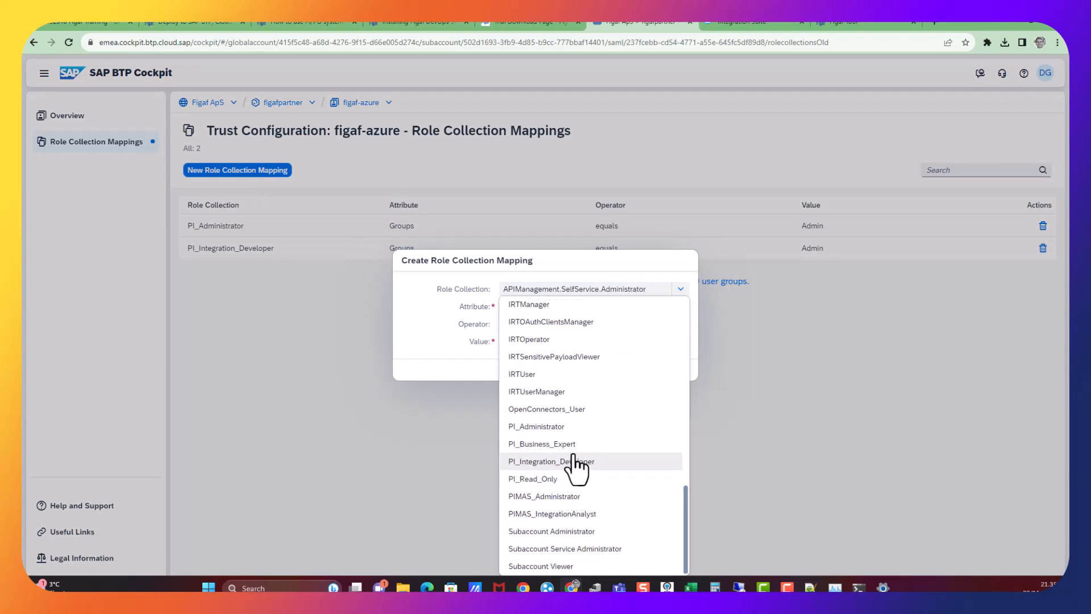
{"action": "left_click", "coordinate": [580, 448]}
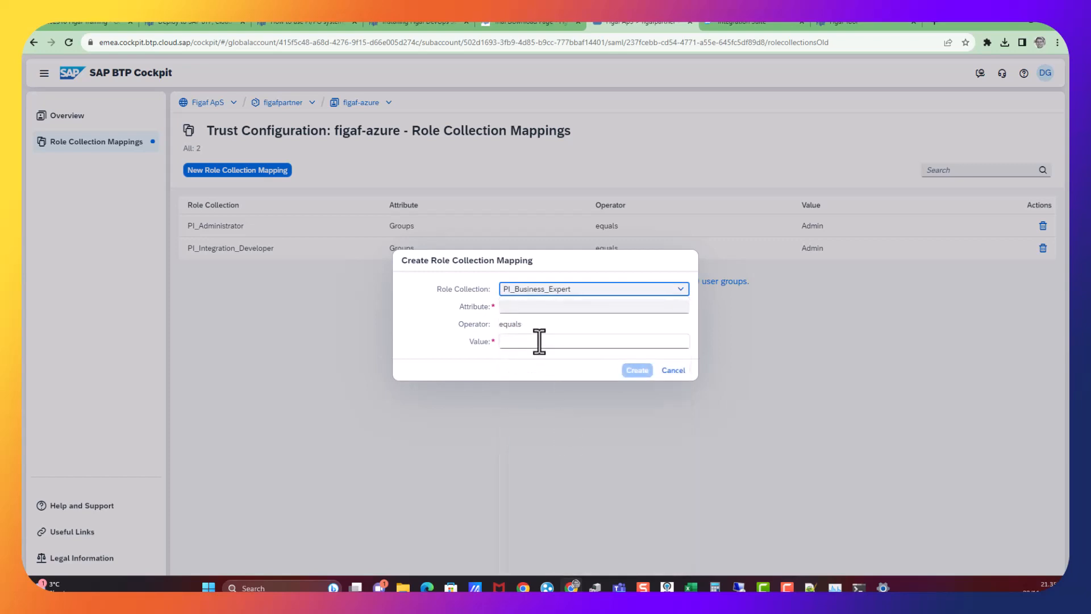
{"action": "left_click", "coordinate": [532, 308]}
{"action": "type", "text": "Groups"}
{"action": "key", "text": "Tab"}
{"action": "type", "text": "Admin"}
{"action": "left_click", "coordinate": [629, 370]}
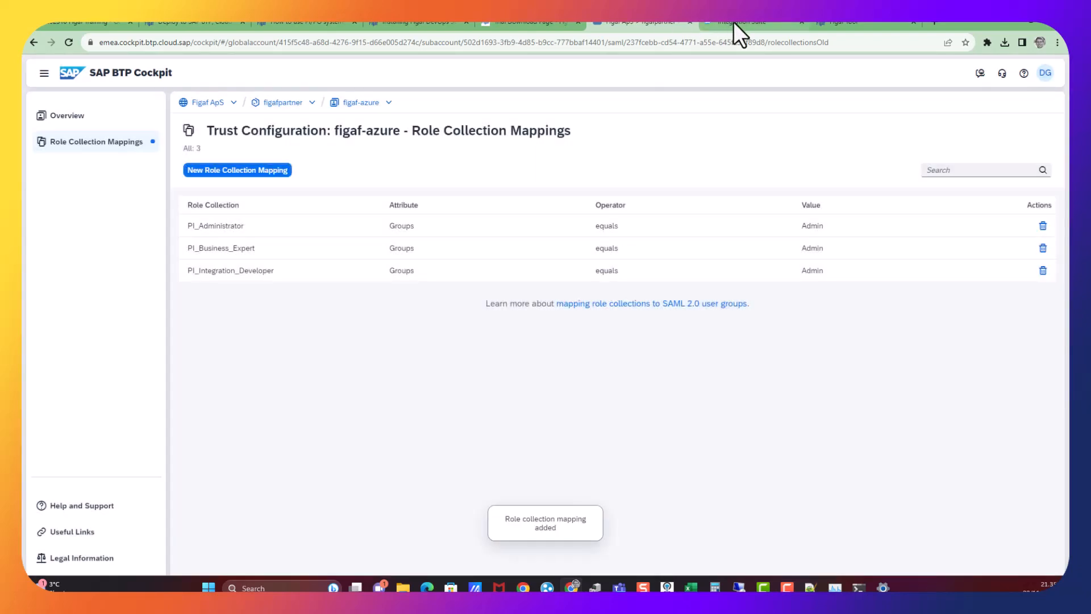
{"action": "left_click", "coordinate": [733, 23]}
{"action": "left_click", "coordinate": [837, 21]}
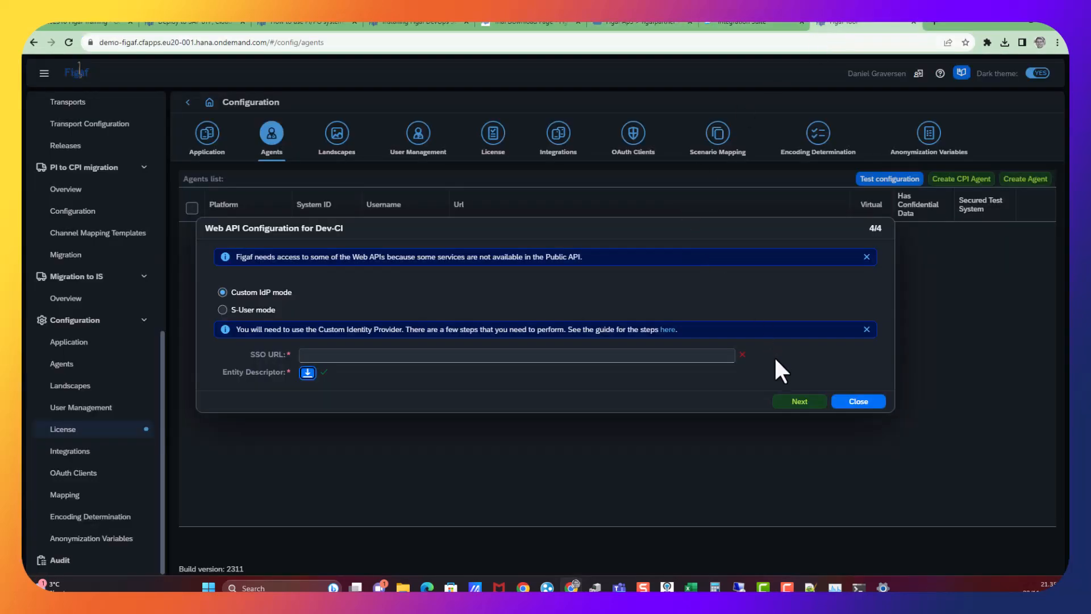
- Open the figafpartner subaccount's Trust Configuration and download its SAML metadata
{"action": "left_click", "coordinate": [640, 20]}
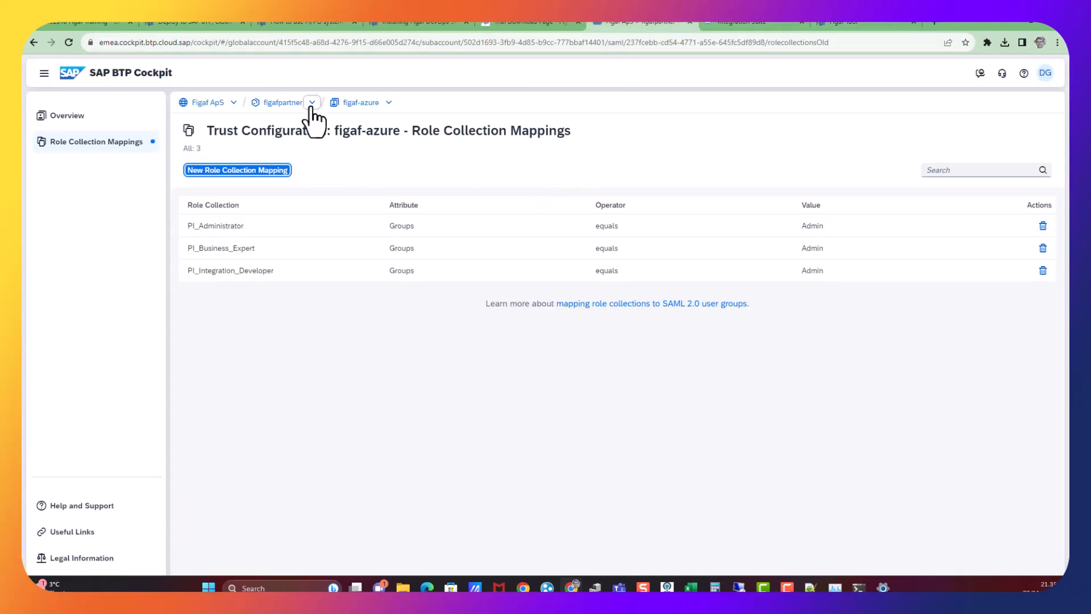
{"action": "double_click", "coordinate": [287, 104]}
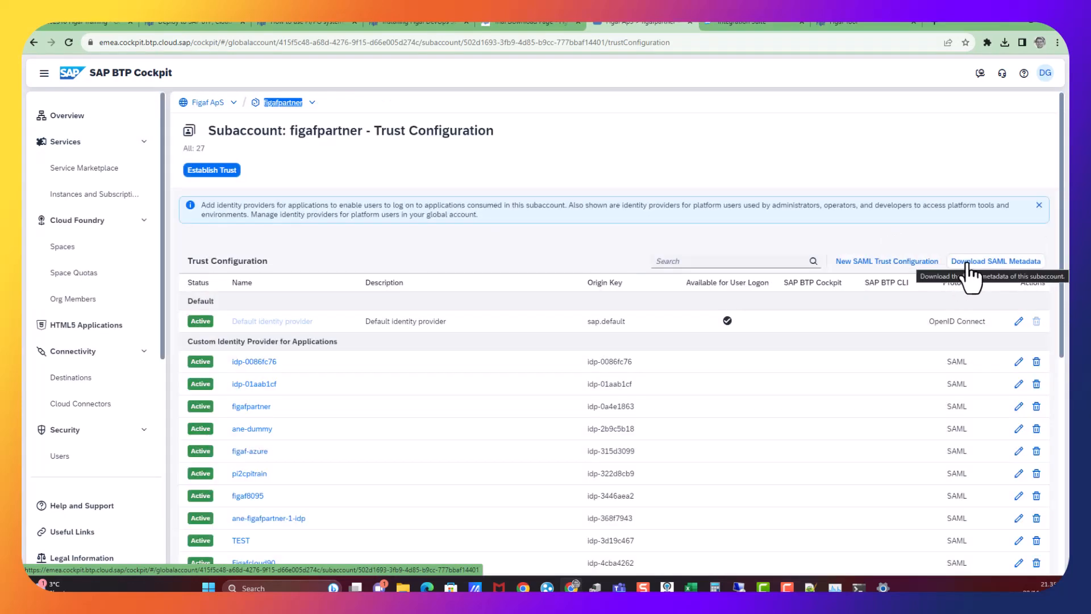
{"action": "left_click", "coordinate": [969, 263]}
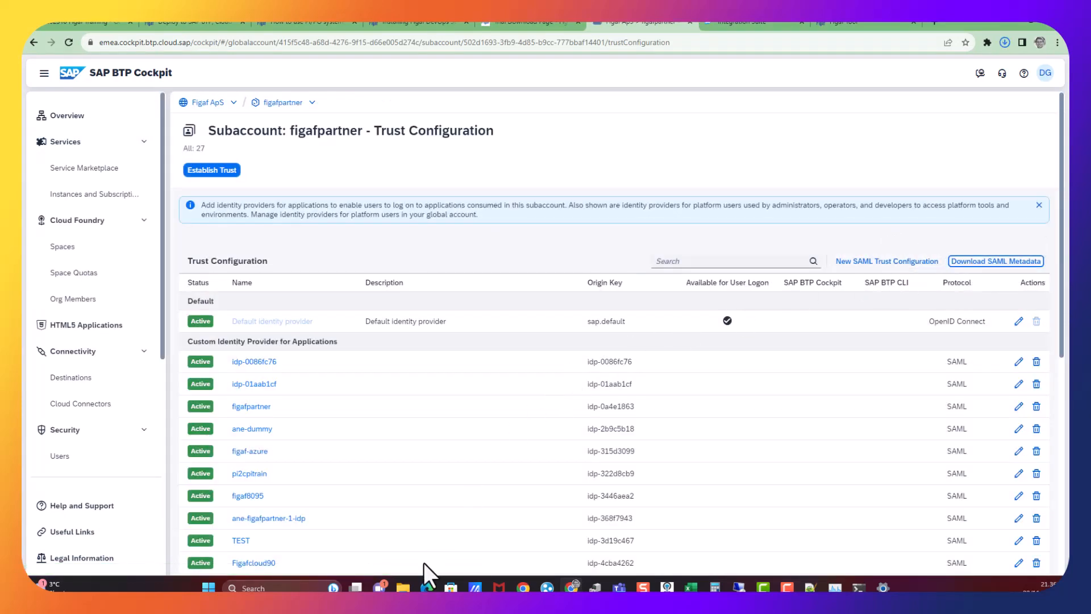
- Open saml-figafpartner-1-sp.xml in Chrome and copy its HTTP-POST AssertionConsumerService location URL
{"action": "mouse_move", "coordinate": [403, 587]}
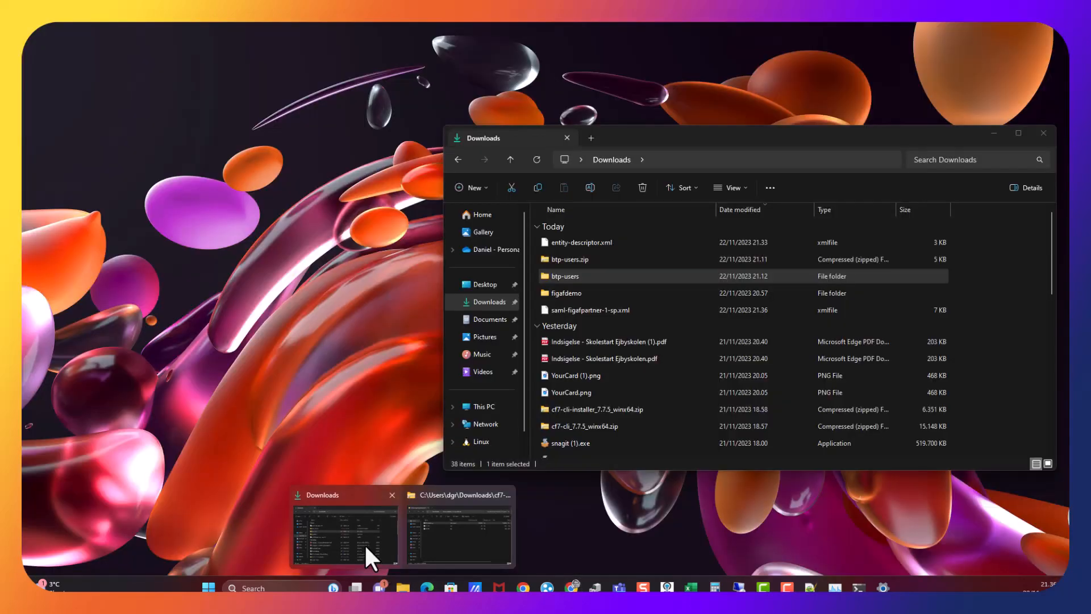
{"action": "left_click", "coordinate": [363, 543]}
{"action": "left_click_drag", "start_coordinate": [566, 310], "coordinate": [809, 26]}
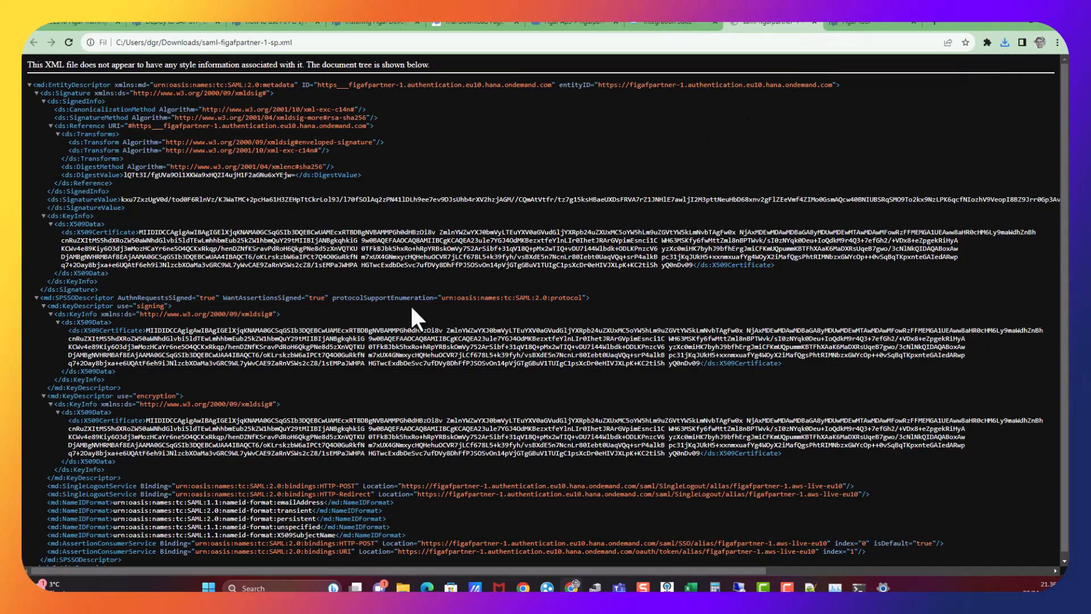
{"action": "scroll", "coordinate": [410, 304], "scroll_direction": "down", "scroll_amount": 1}
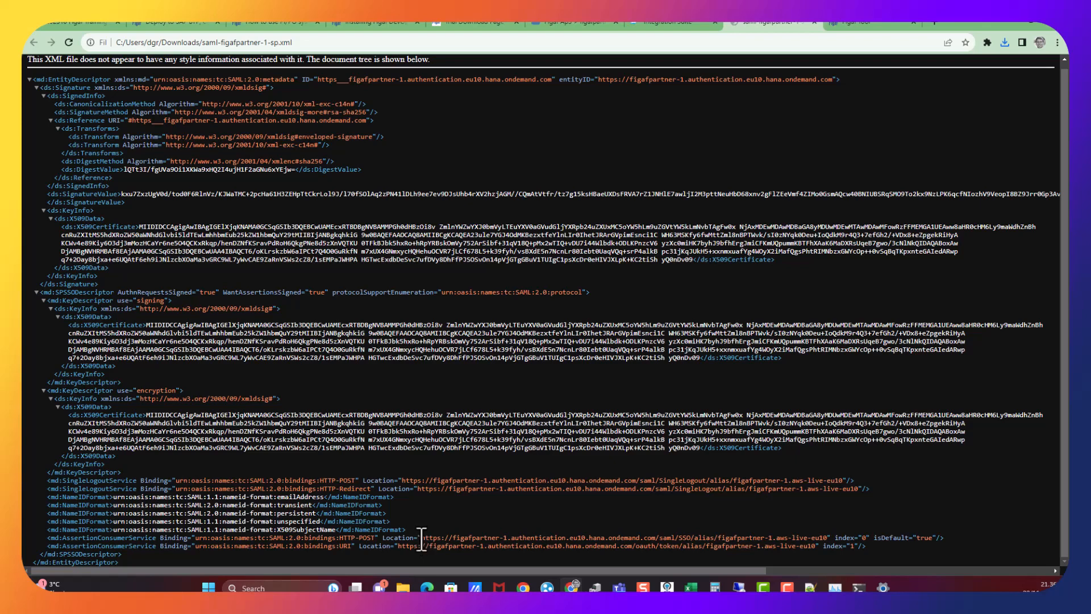
{"action": "left_click_drag", "start_coordinate": [441, 535], "coordinate": [828, 539]}
{"action": "key", "text": "ctrl+c"}
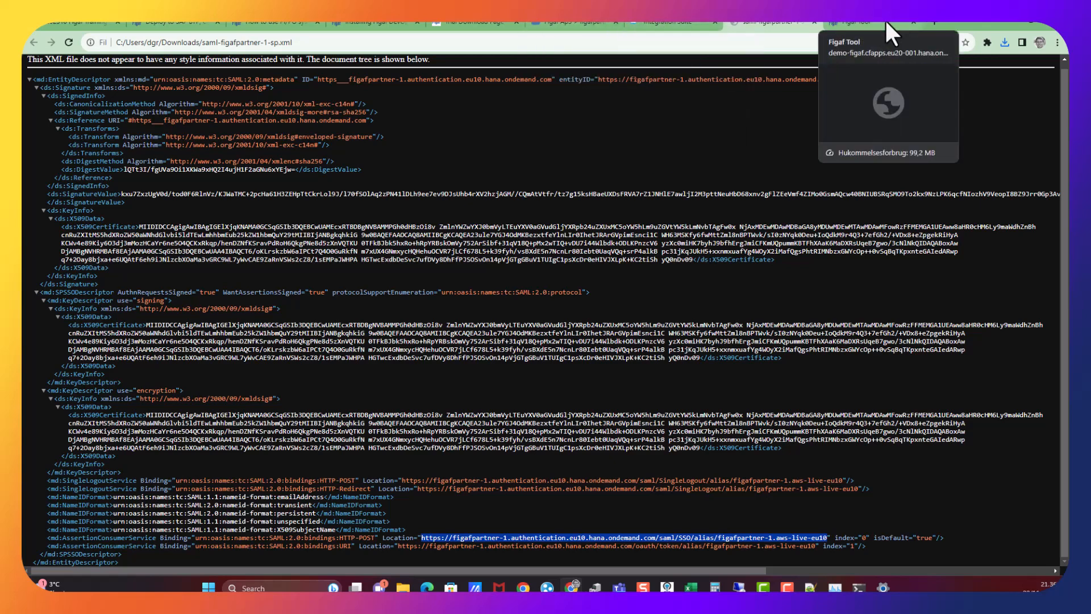
{"action": "left_click", "coordinate": [869, 22]}
- Paste the copied URL as Dev-CI's SSO URL, validate the connection, and create the sample landscape
{"action": "left_click", "coordinate": [685, 356]}
{"action": "key", "text": "ctrl+v"}
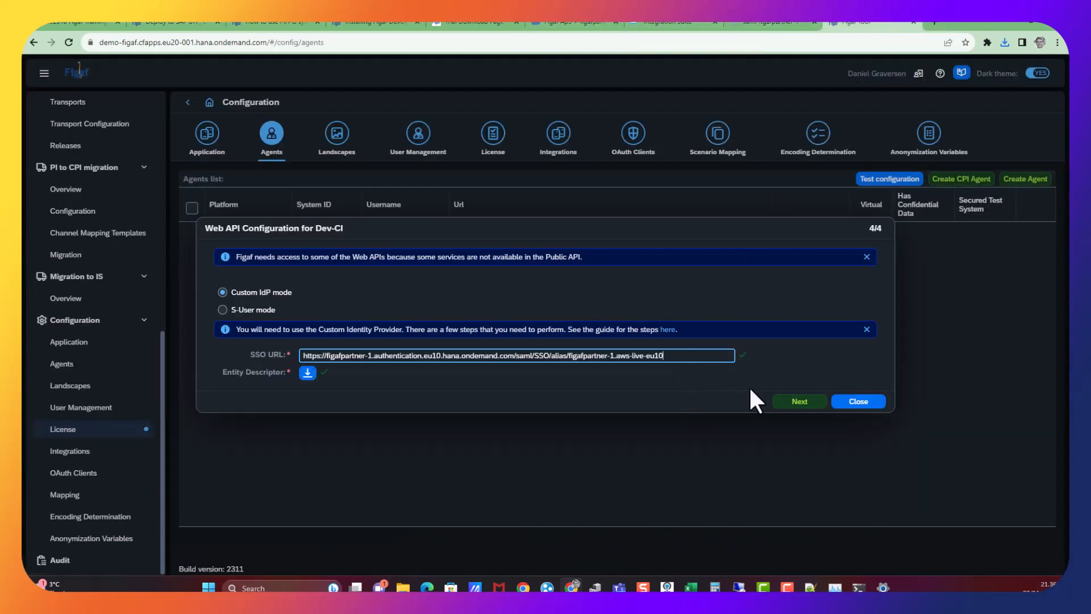
{"action": "left_click", "coordinate": [784, 401]}
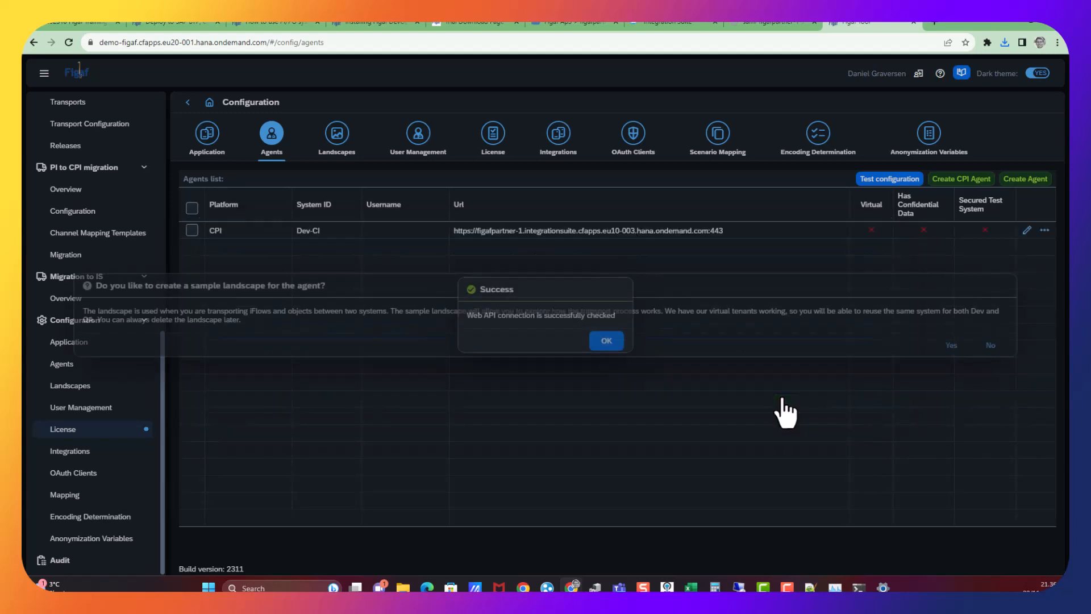
{"action": "left_click", "coordinate": [603, 343]}
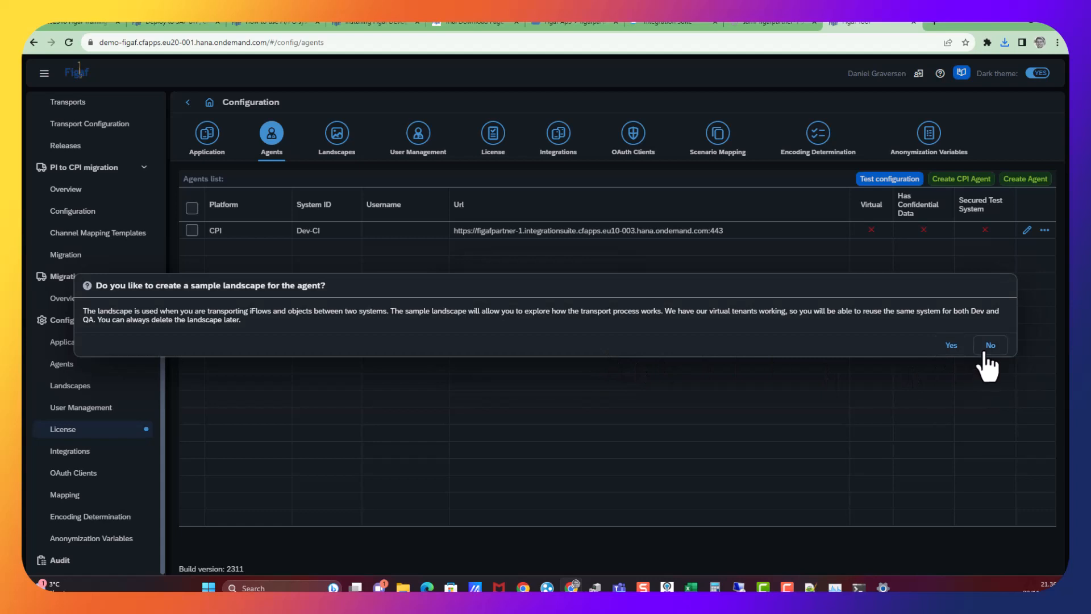
{"action": "left_click", "coordinate": [949, 347]}
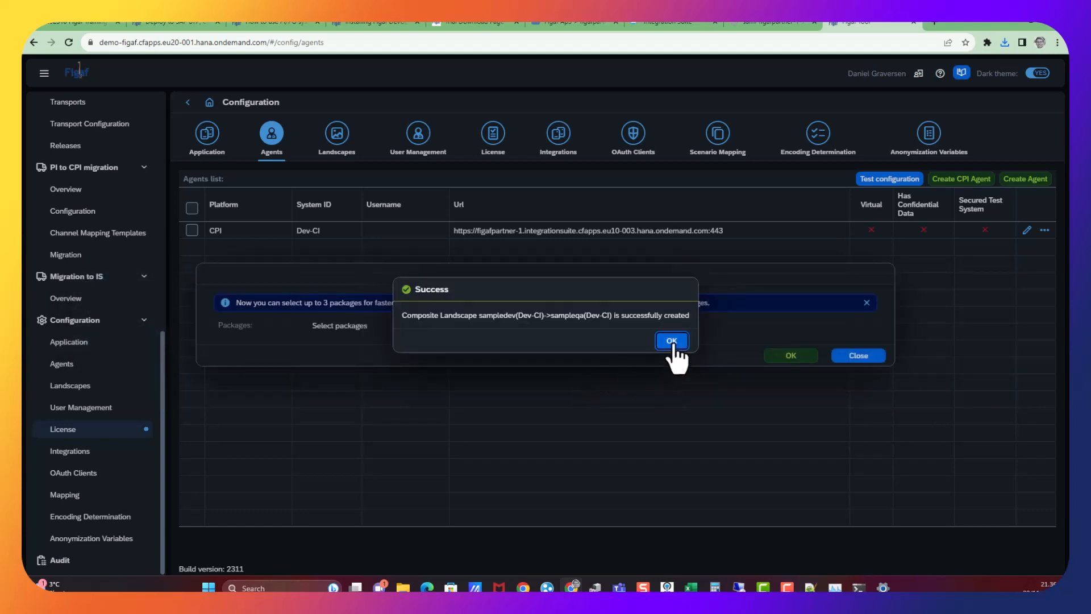
{"action": "left_click", "coordinate": [673, 341]}
- Onboard the AlertingforCloudIntegration, AllSAPCIobjectsCustomer2 and AllSAPCIobjectsCustomer3 packages
{"action": "left_click", "coordinate": [439, 325]}
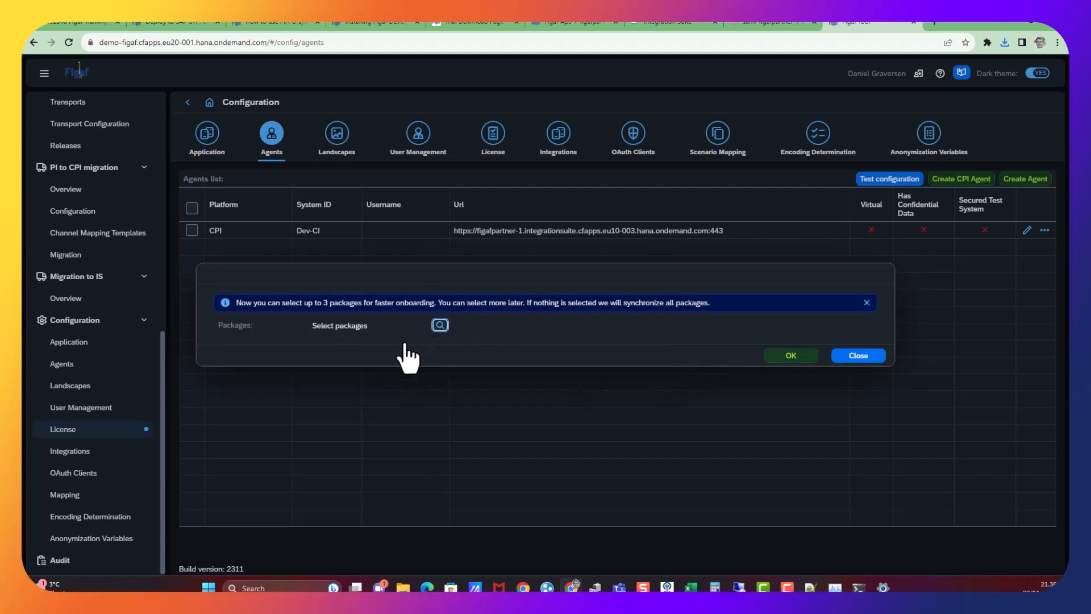
{"action": "left_click", "coordinate": [405, 148]}
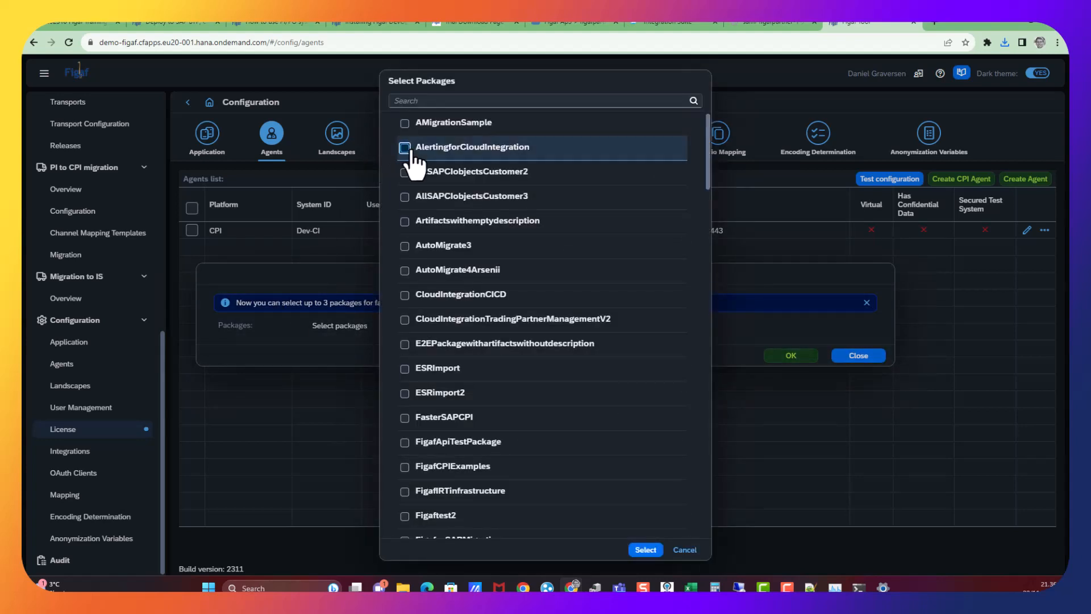
{"action": "left_click", "coordinate": [405, 172]}
{"action": "left_click", "coordinate": [415, 197]}
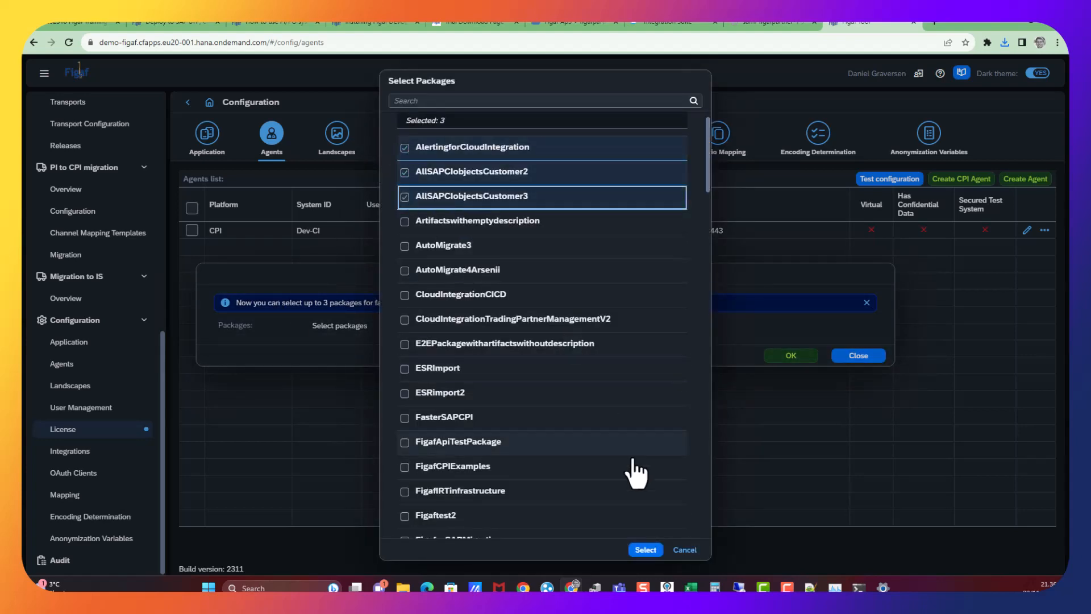
{"action": "left_click", "coordinate": [642, 549]}
{"action": "left_click", "coordinate": [804, 370]}
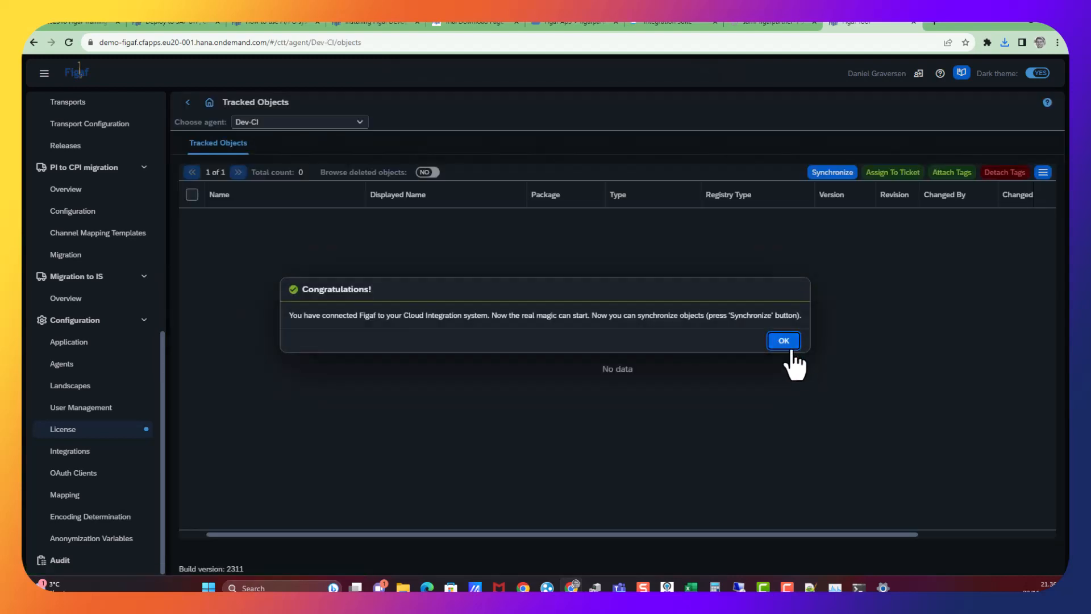
- Synchronize the three chosen packages into Tracked Objects
{"action": "left_click", "coordinate": [790, 344]}
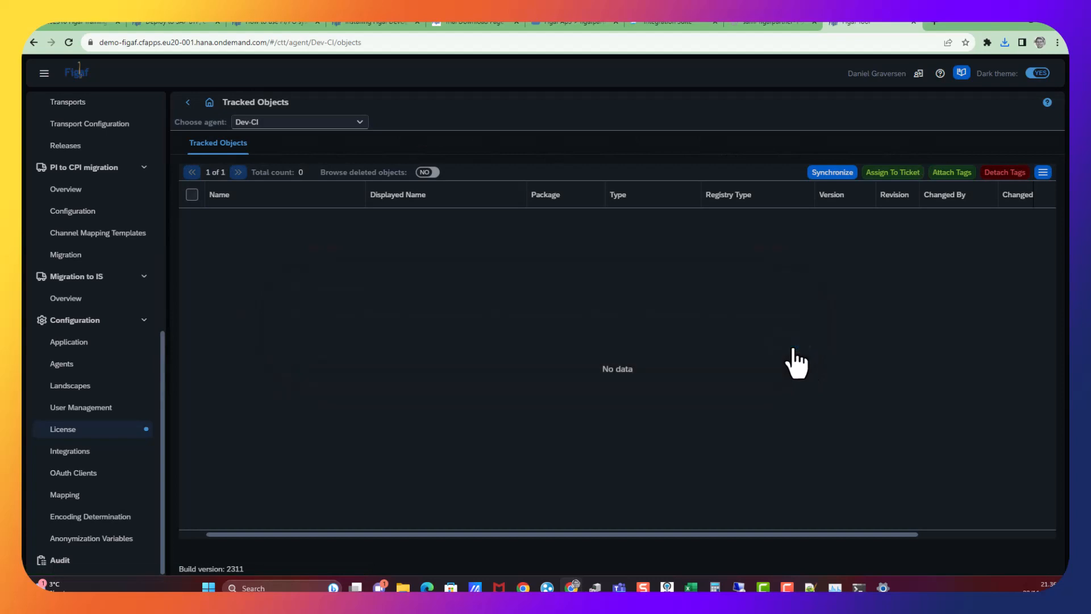
{"action": "left_click", "coordinate": [826, 173]}
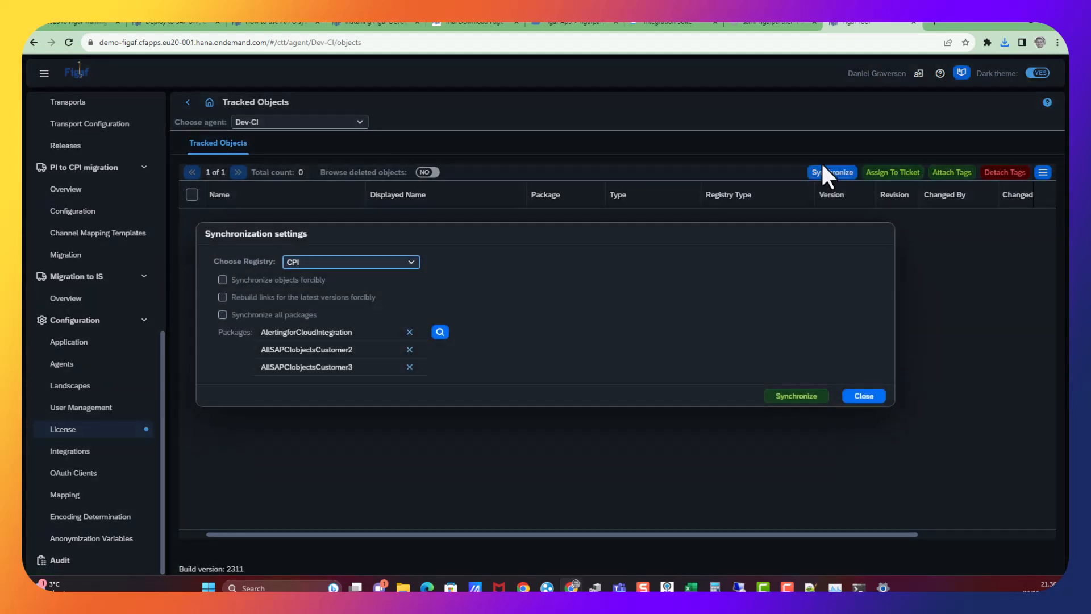
{"action": "left_click", "coordinate": [771, 400]}
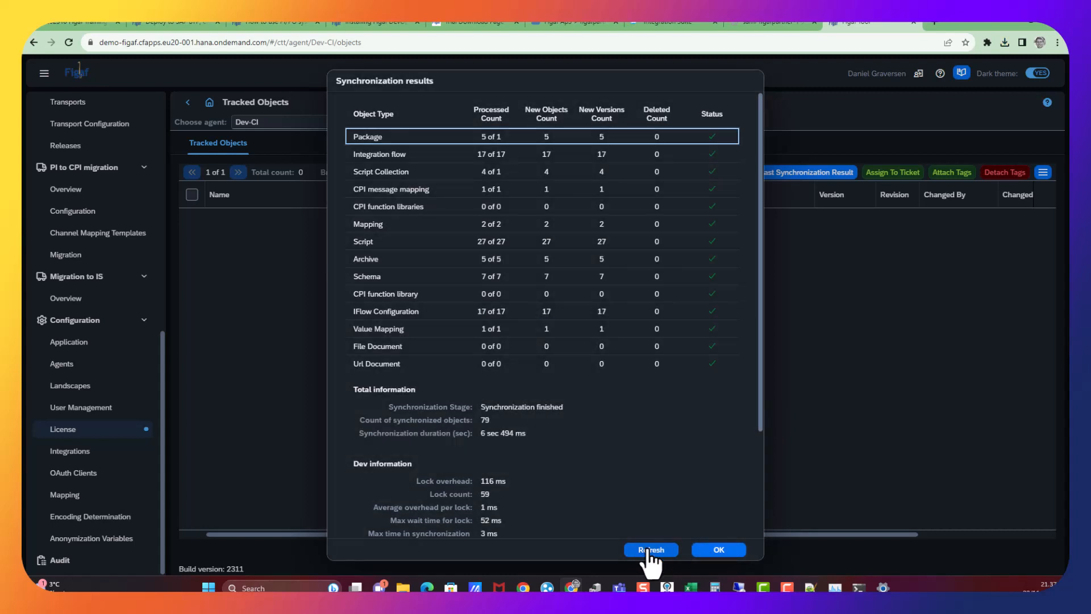
{"action": "mouse_move", "coordinate": [738, 587]}
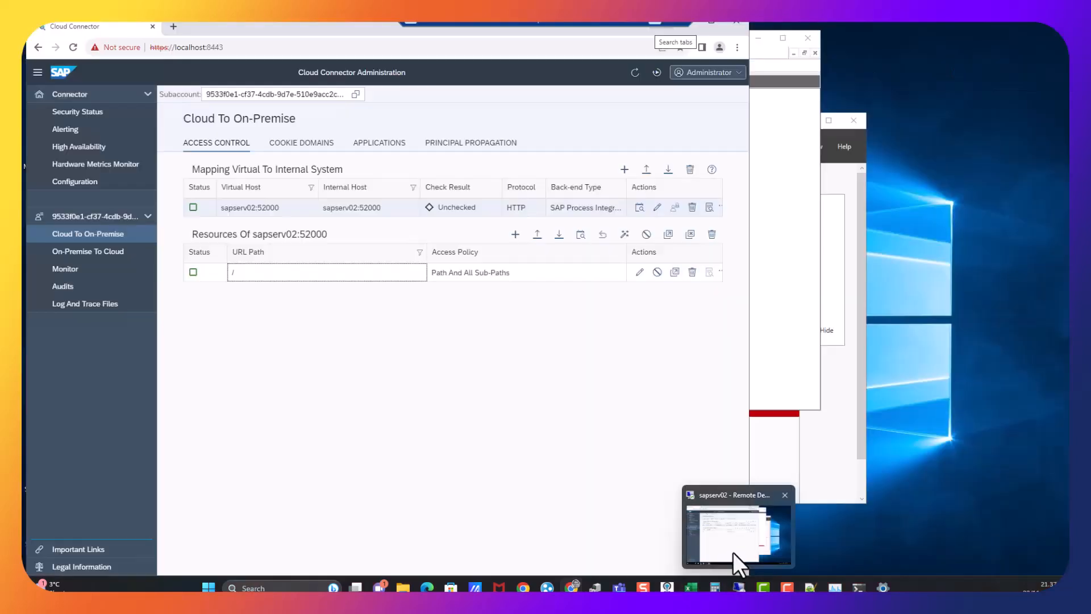
{"action": "left_click", "coordinate": [724, 549]}
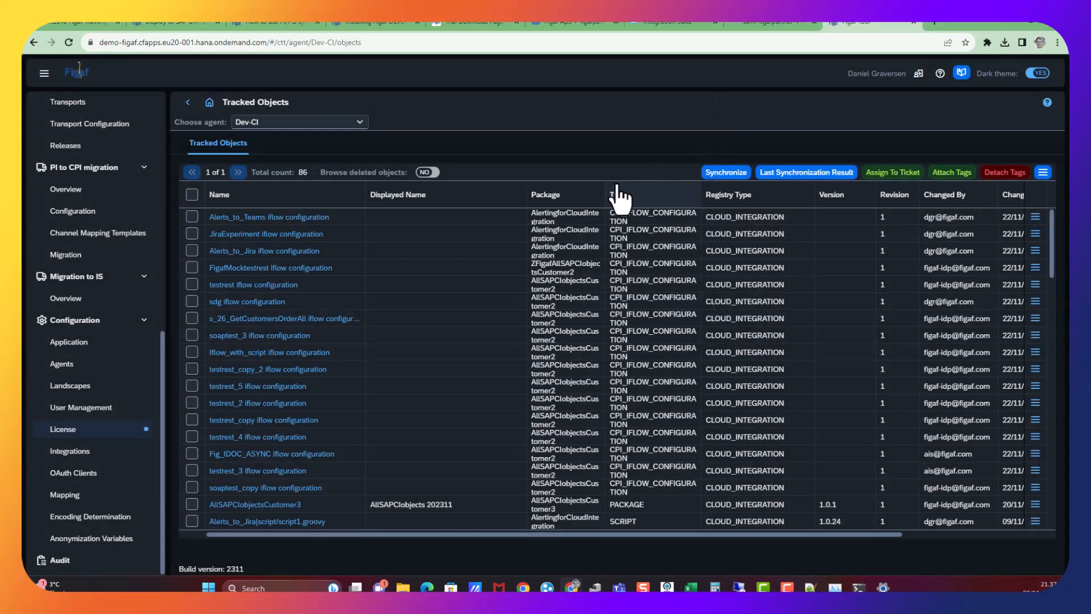
- Enable Synchronize all packages in the sync settings, then go back to the Agents list
{"action": "left_click", "coordinate": [732, 174]}
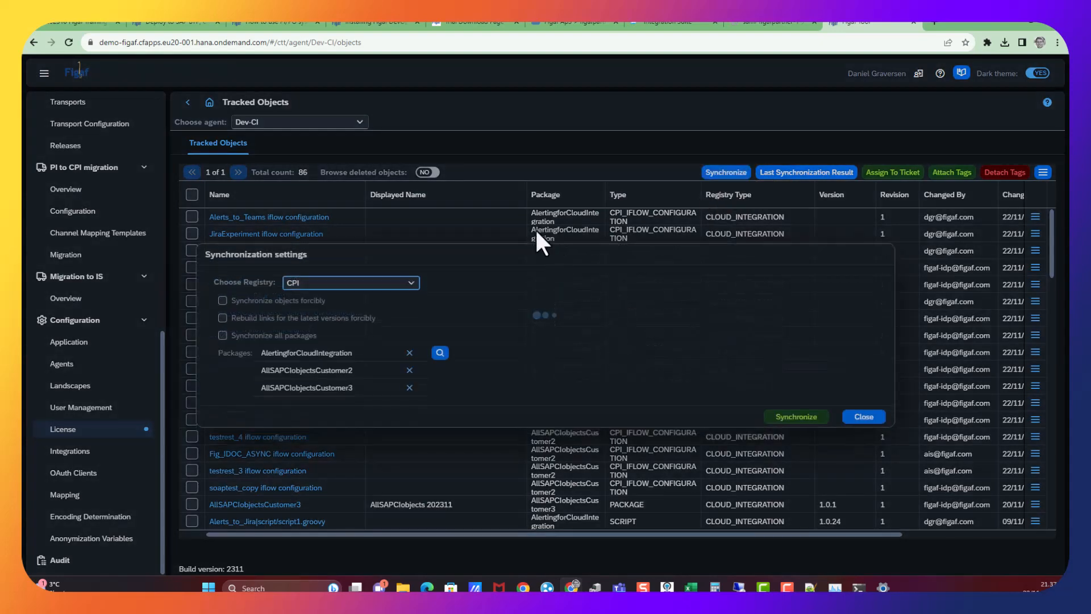
{"action": "left_click", "coordinate": [249, 340]}
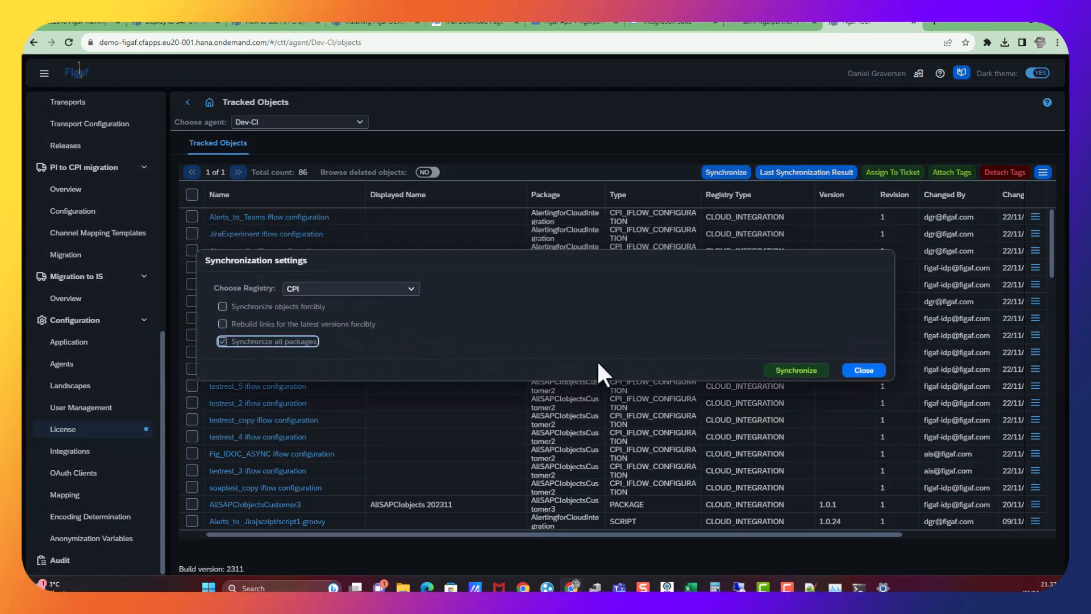
{"action": "left_click", "coordinate": [864, 370]}
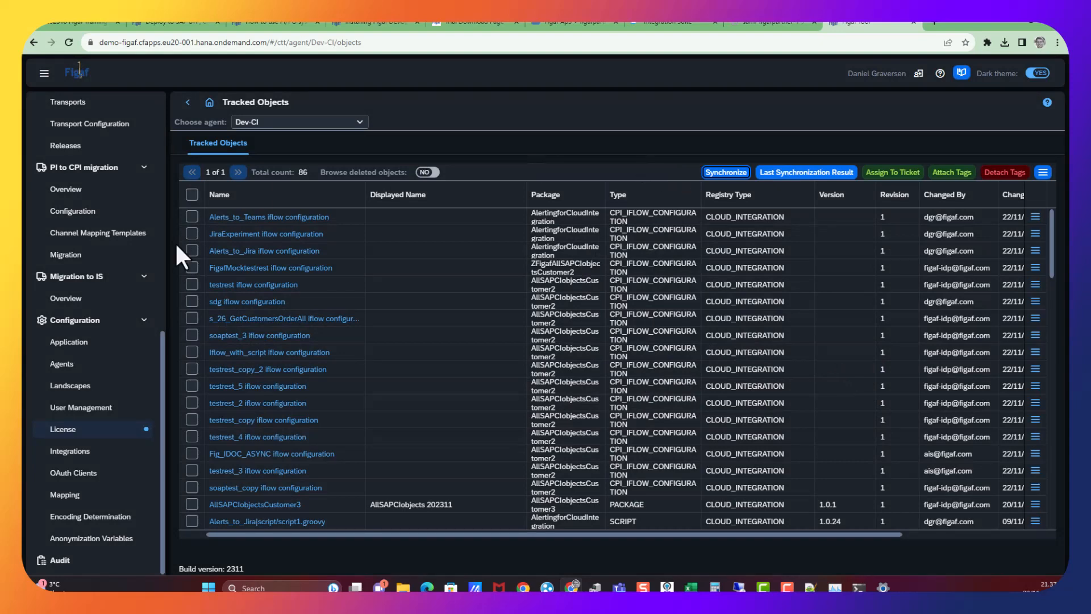
{"action": "left_click", "coordinate": [45, 365]}
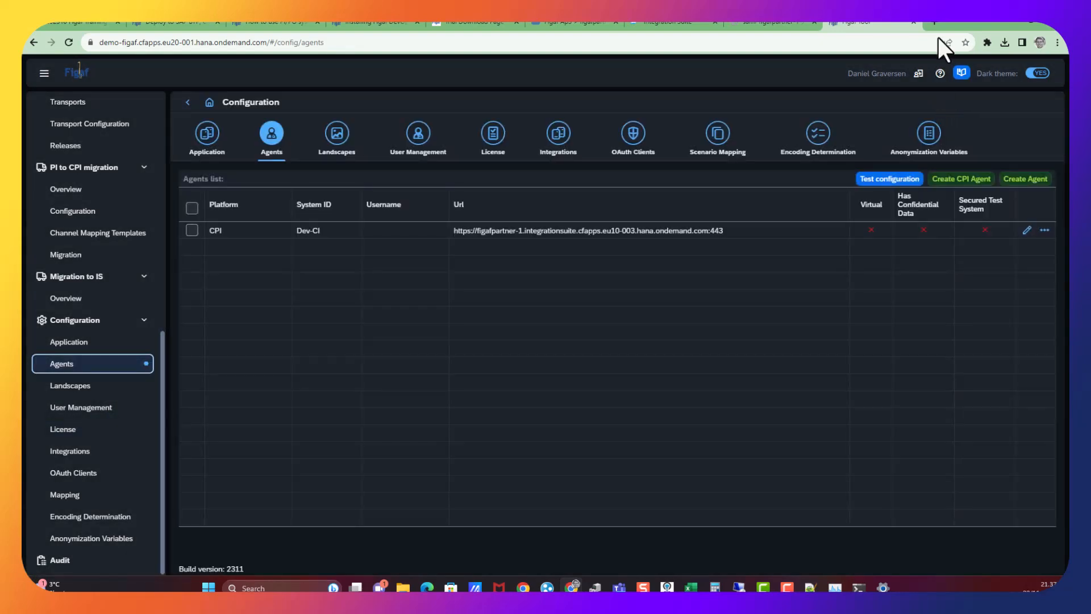
- Load the p0201-tmn.hci Cloud Integration design page in a new tab and sign in with the company account
{"action": "left_click", "coordinate": [933, 24]}
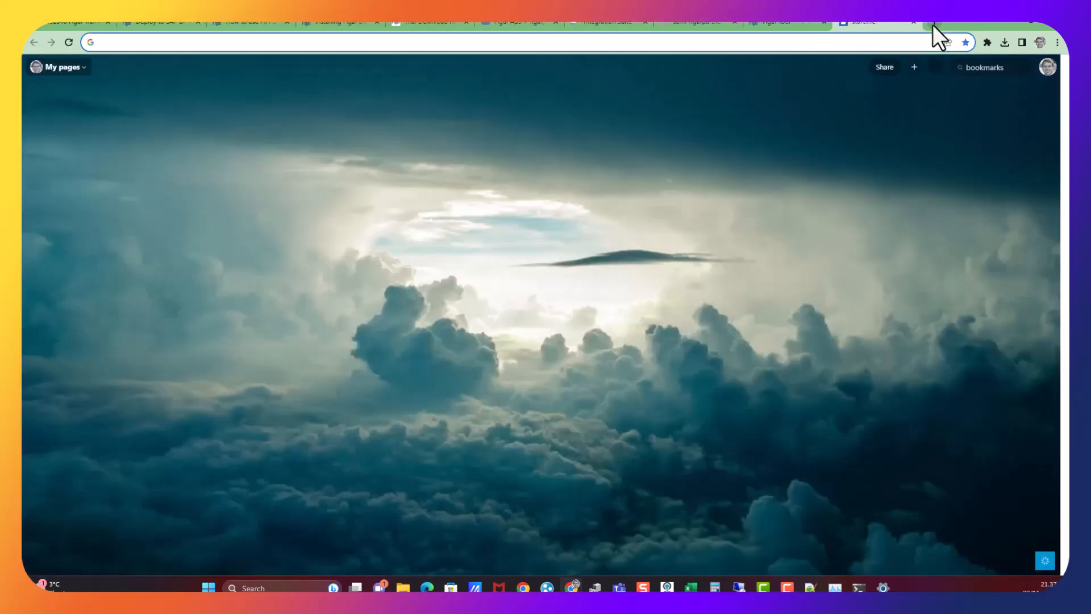
{"action": "type", "text": "p021"}
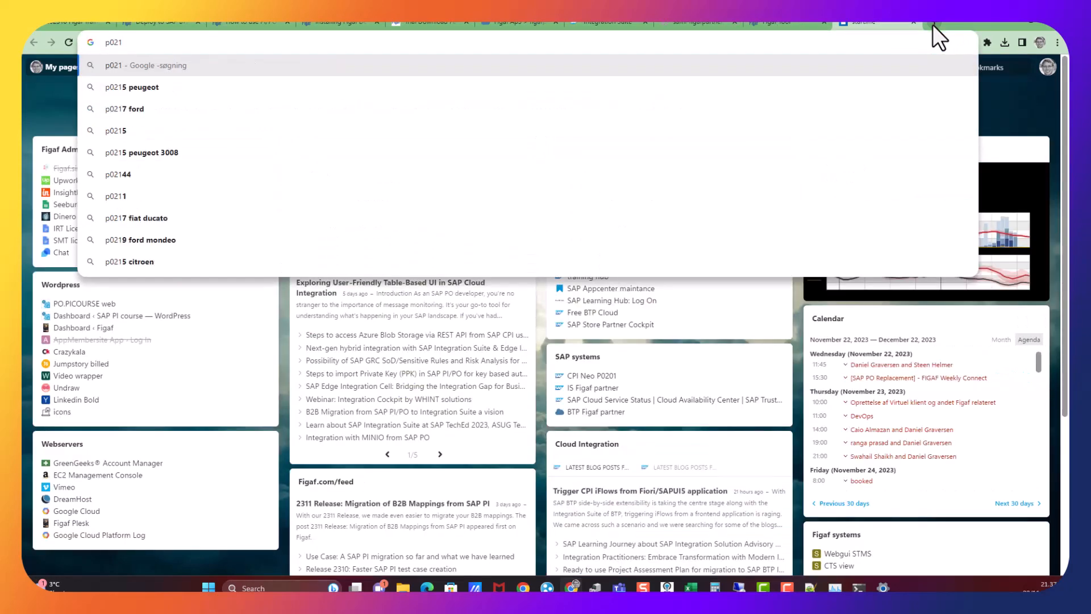
{"action": "key", "text": "BackSpace"}
{"action": "type", "text": "01"}
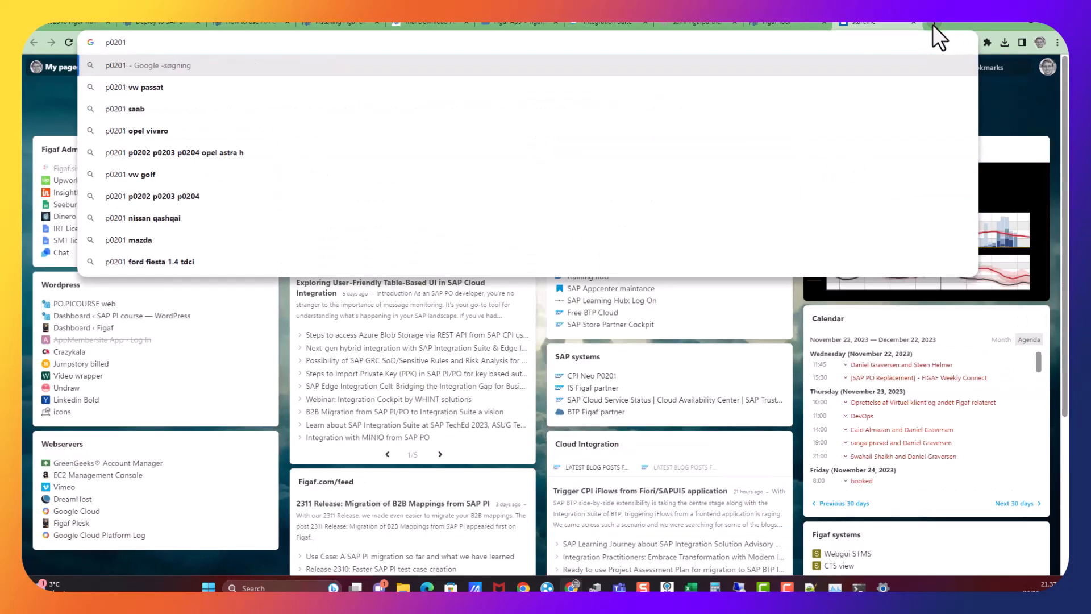
{"action": "key", "text": "Escape"}
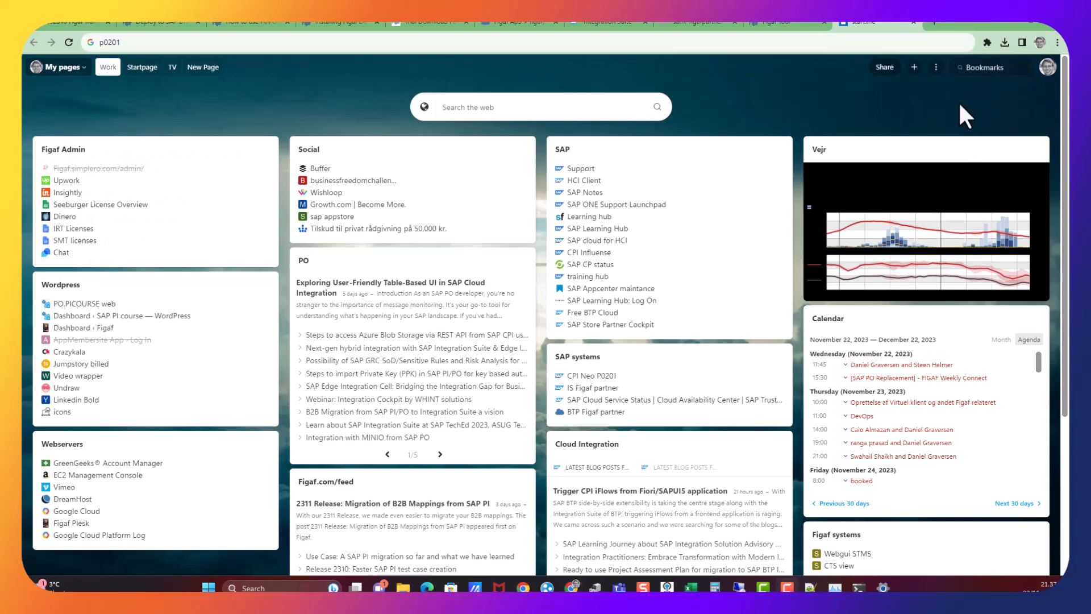
{"action": "left_click", "coordinate": [740, 51]}
{"action": "left_click", "coordinate": [740, 51]}
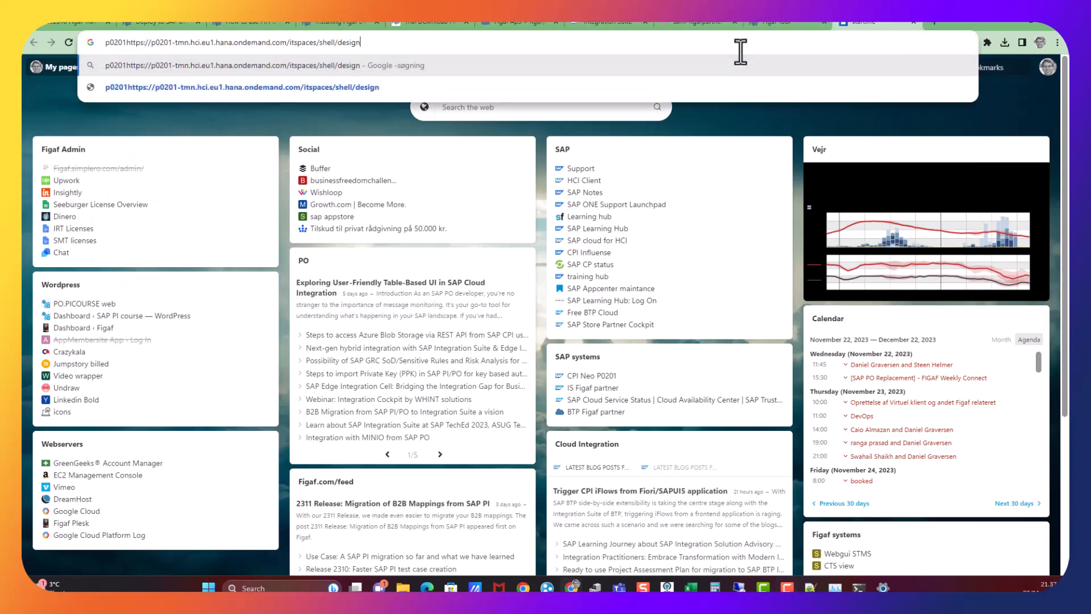
{"action": "key", "text": "Return"}
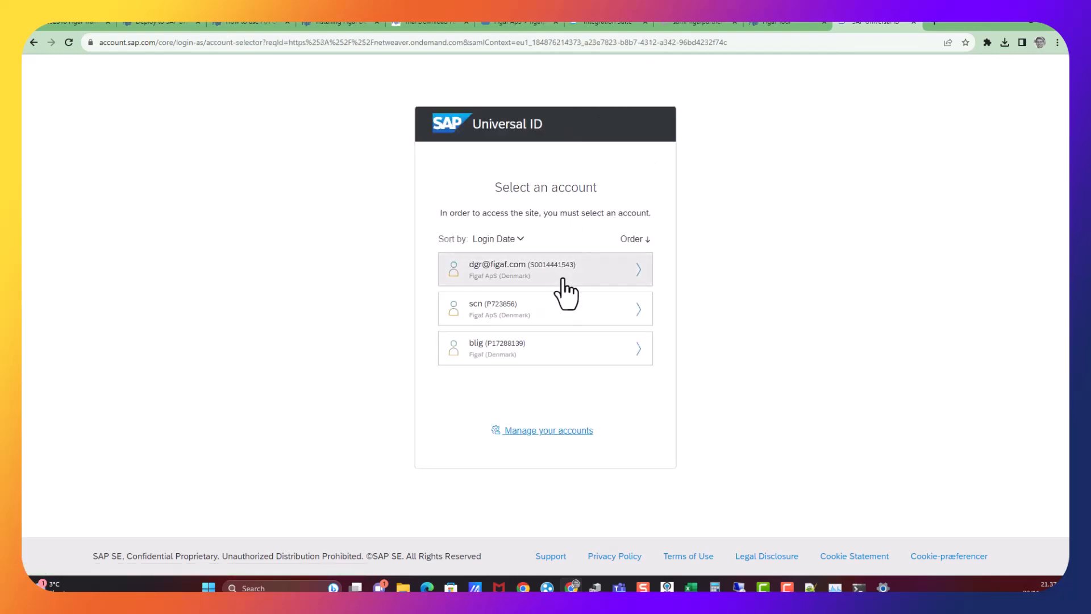
{"action": "left_click", "coordinate": [561, 279]}
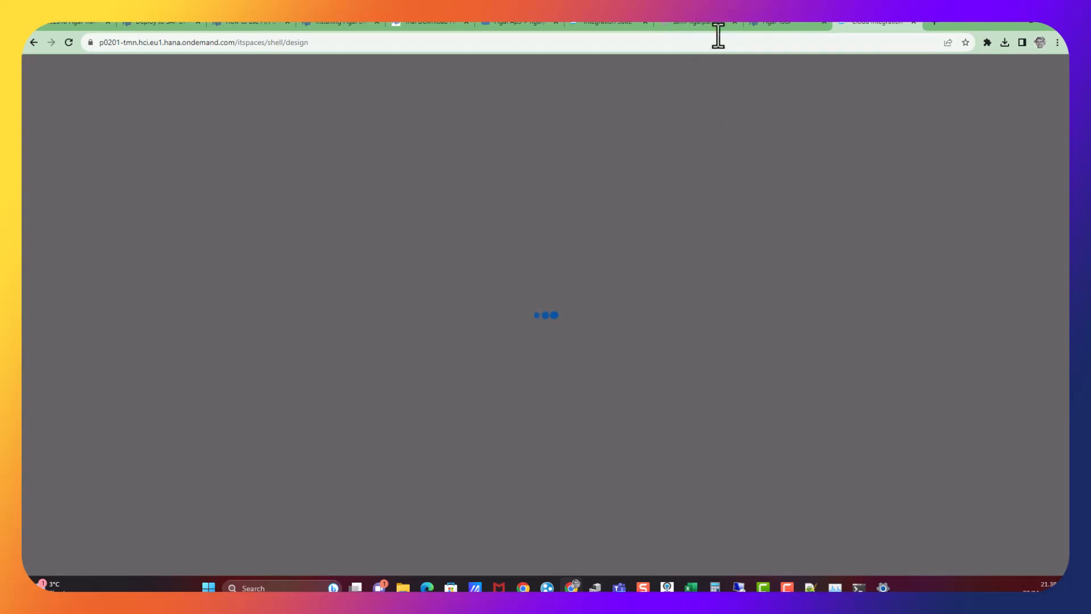
{"action": "left_click", "coordinate": [779, 21]}
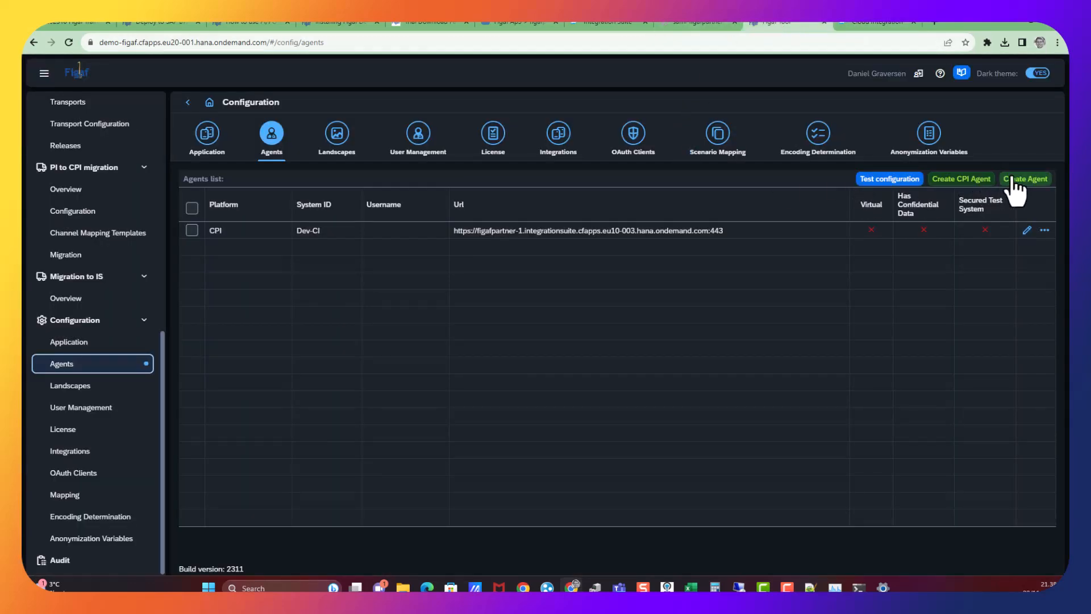
- Create the Dev-Neo CPI agent with the pasted Neo tenant URL
{"action": "left_click", "coordinate": [965, 179]}
{"action": "left_click", "coordinate": [356, 302]}
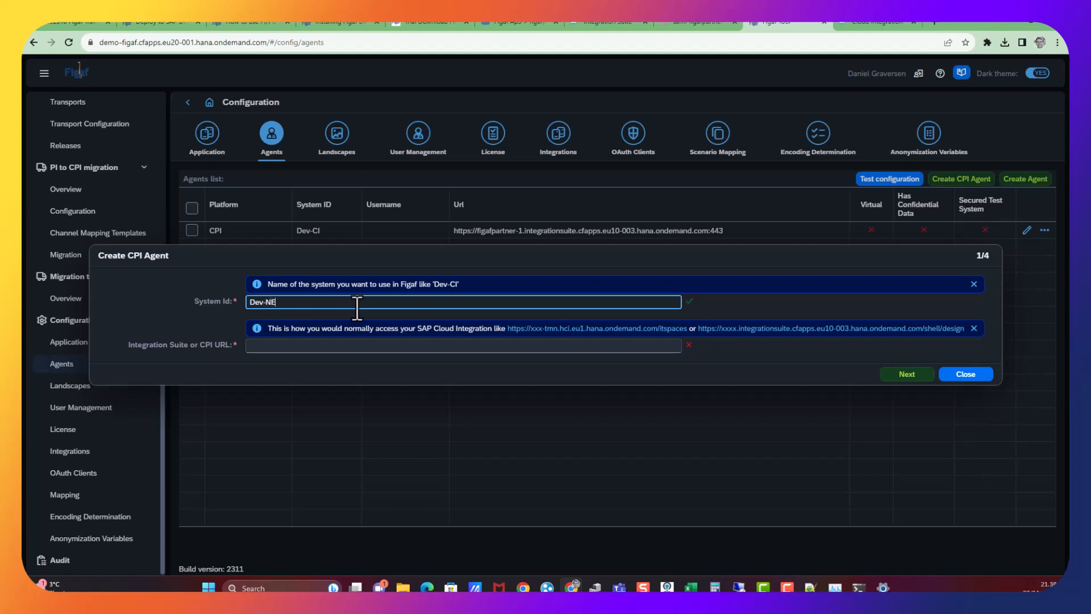
{"action": "left_click", "coordinate": [356, 343]}
{"action": "type", "text": "https://p0201-tmn.hci.eu1.hana.ondemand.com/itspaces/shell/design"}
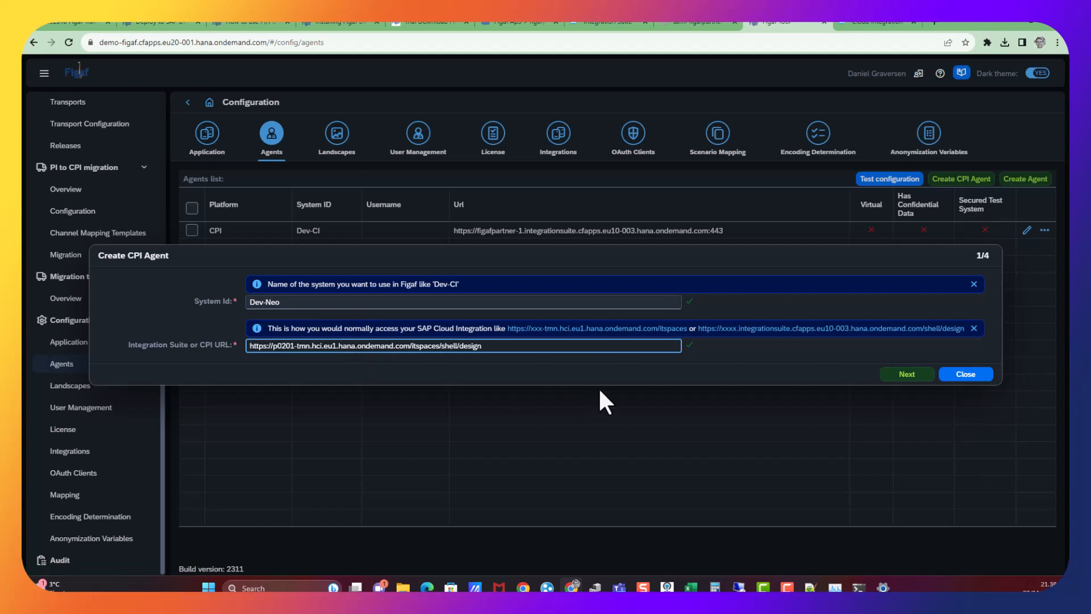
{"action": "left_click", "coordinate": [899, 379]}
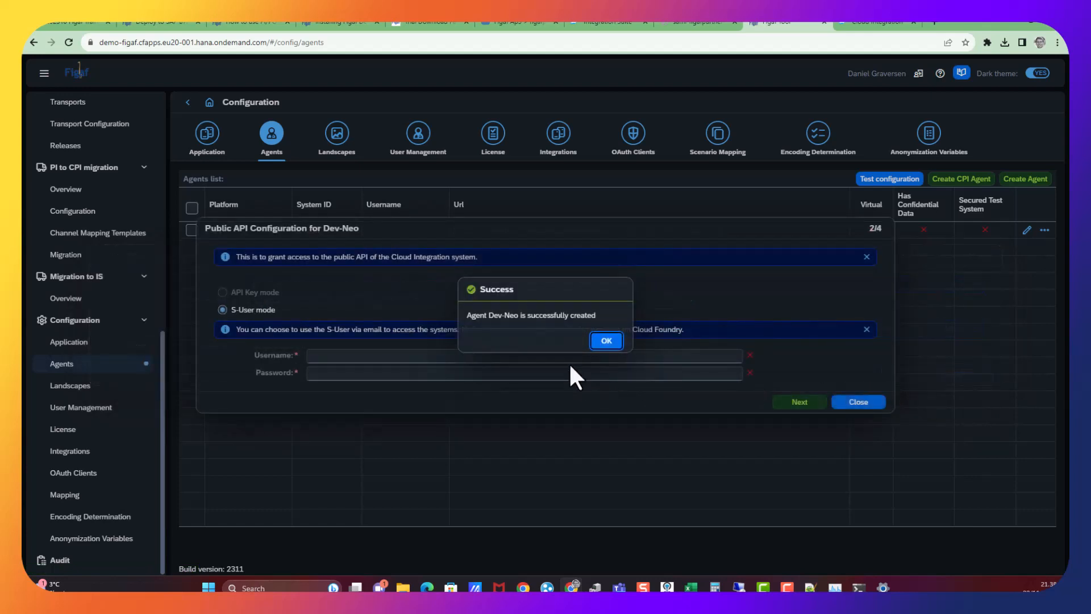
{"action": "left_click", "coordinate": [594, 341]}
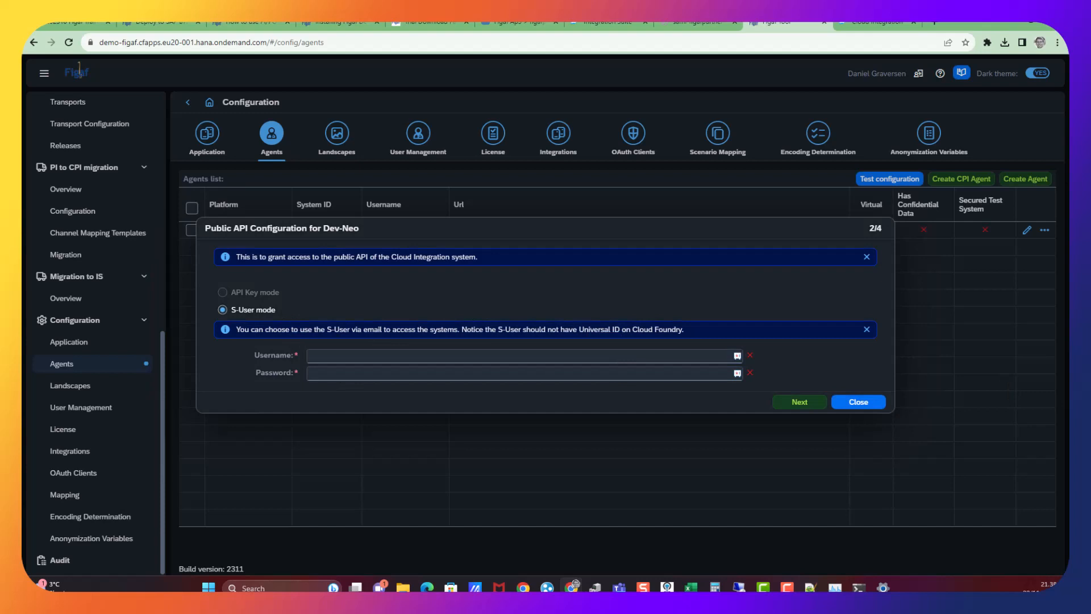
- Enter the S-user username and password, pass the public API check, and save the login
{"action": "left_click", "coordinate": [502, 353]}
{"action": "key", "text": "ctrl+v"}
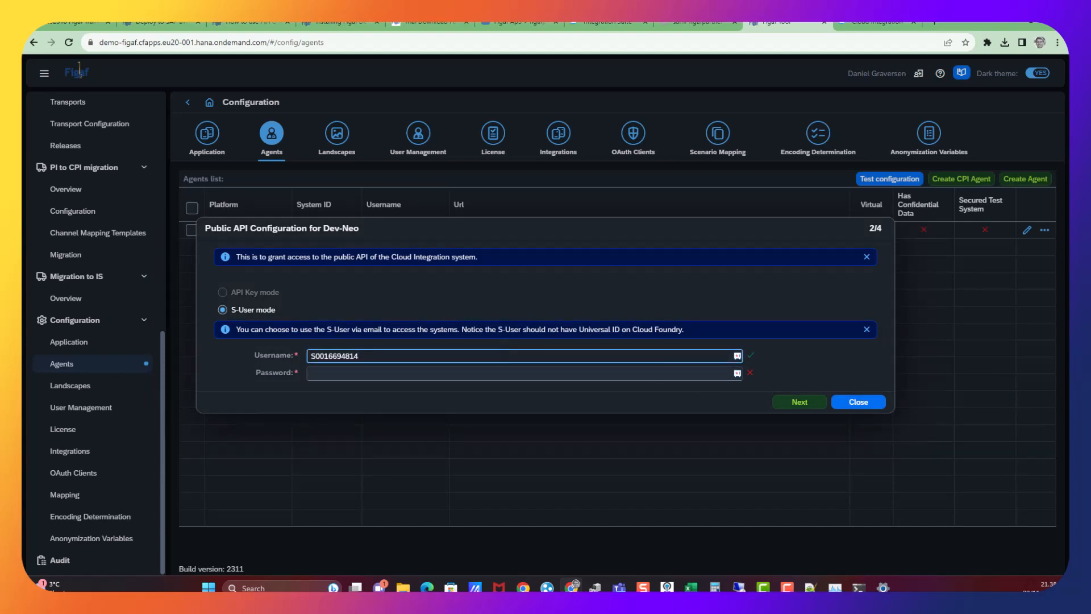
{"action": "key", "text": "alt+Tab"}
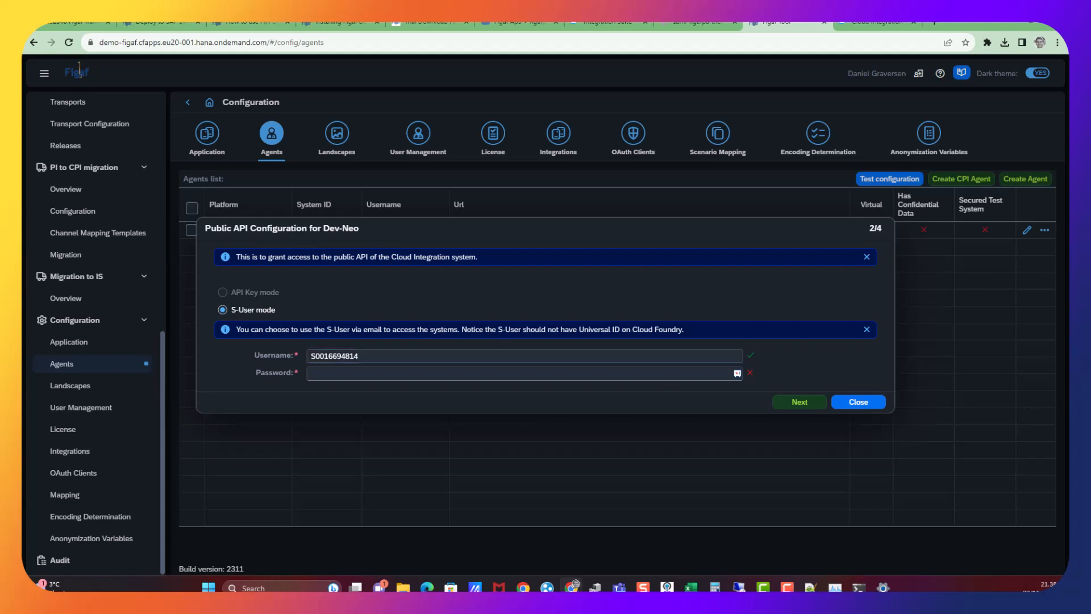
{"action": "left_click", "coordinate": [316, 373]}
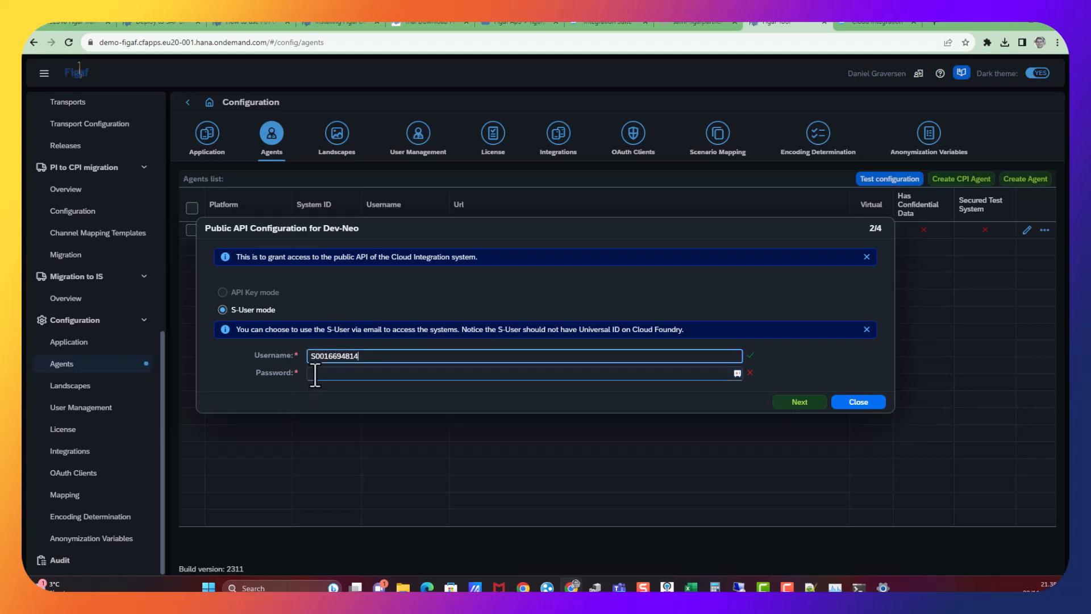
{"action": "key", "text": "ctrl+v"}
{"action": "left_click", "coordinate": [816, 403]}
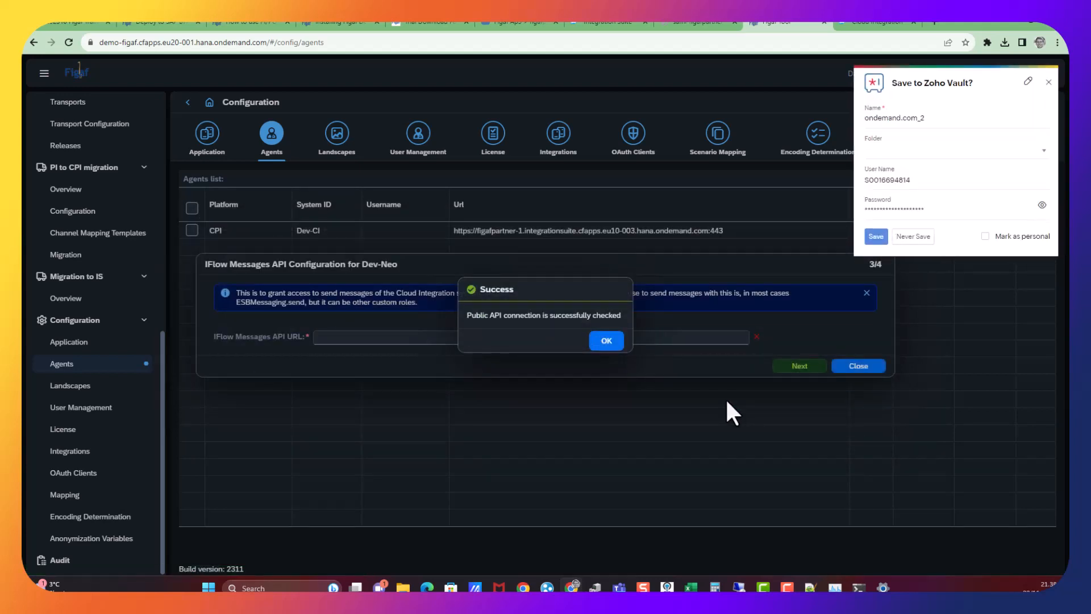
{"action": "left_click", "coordinate": [604, 343]}
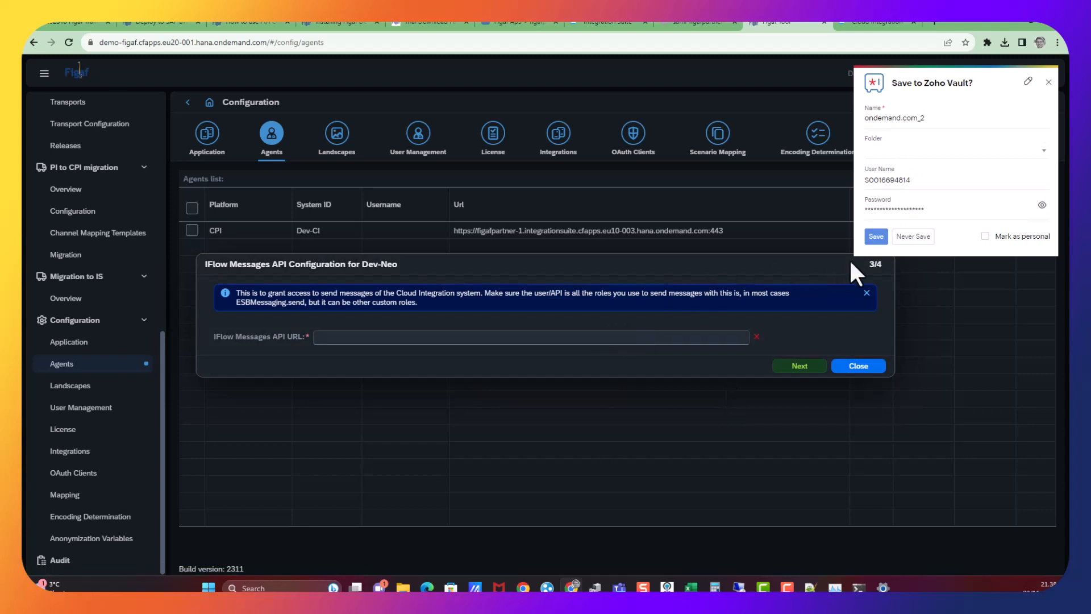
{"action": "left_click", "coordinate": [885, 240]}
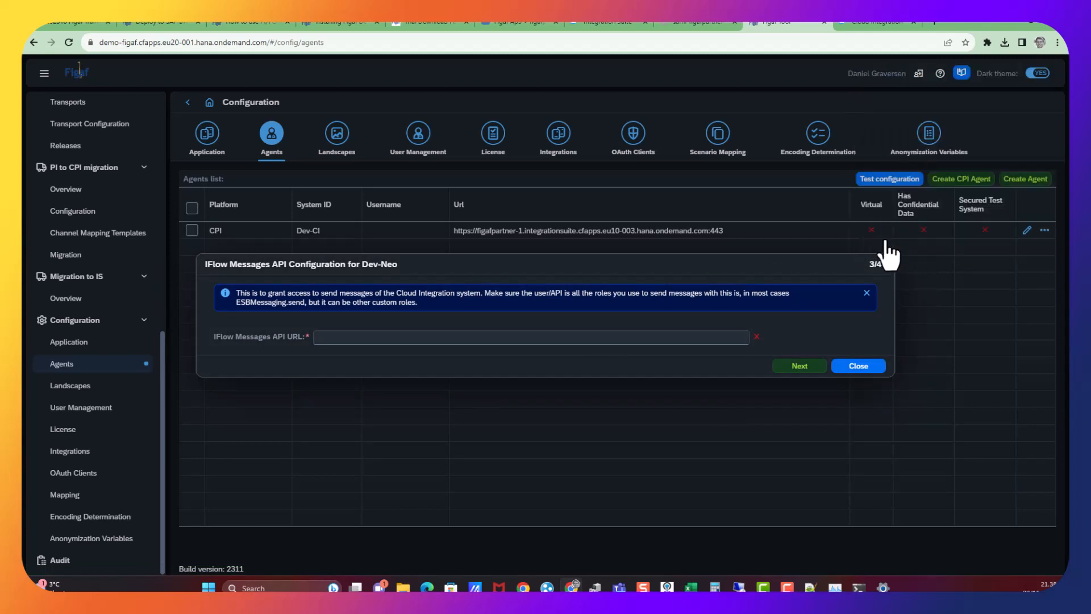
{"action": "left_click", "coordinate": [870, 22]}
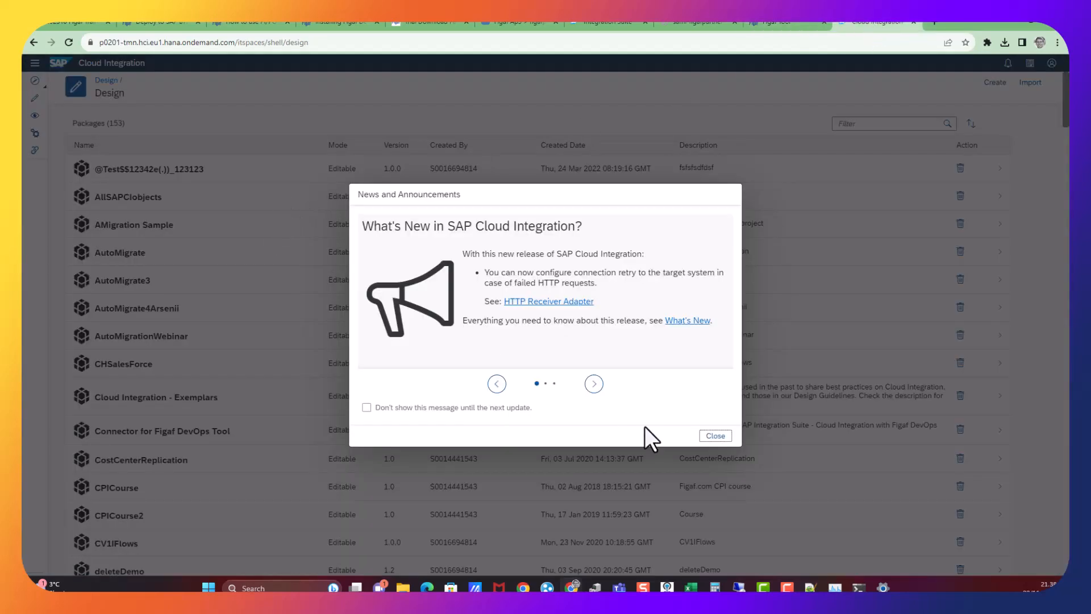
- Copy the first deployed endpoint's iflmap runtime host and paste it as Figaf's IFlow Messages API URL
{"action": "left_click", "coordinate": [704, 435]}
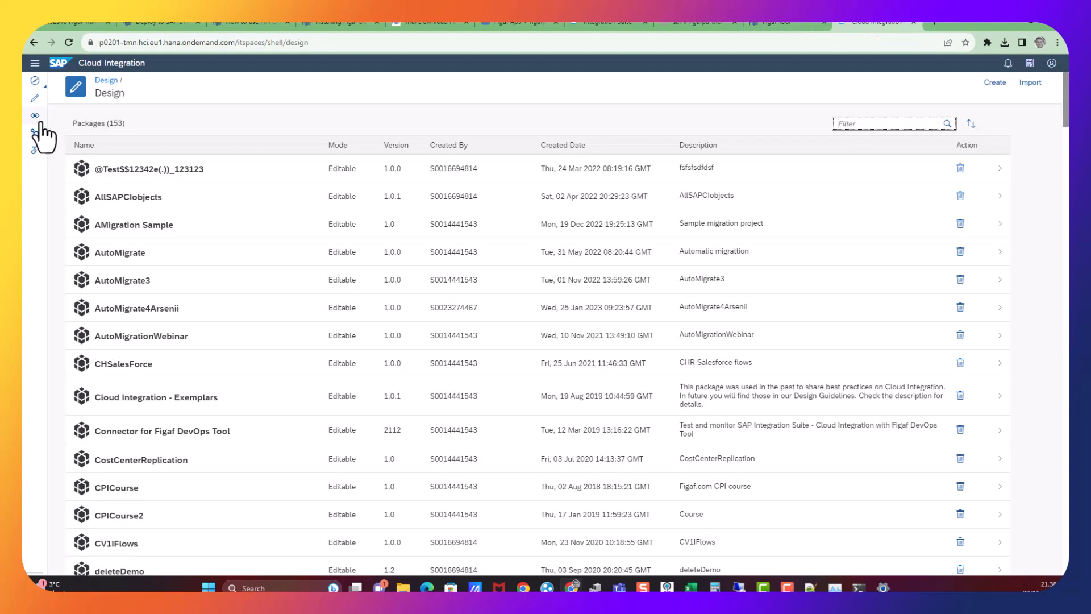
{"action": "left_click", "coordinate": [39, 121]}
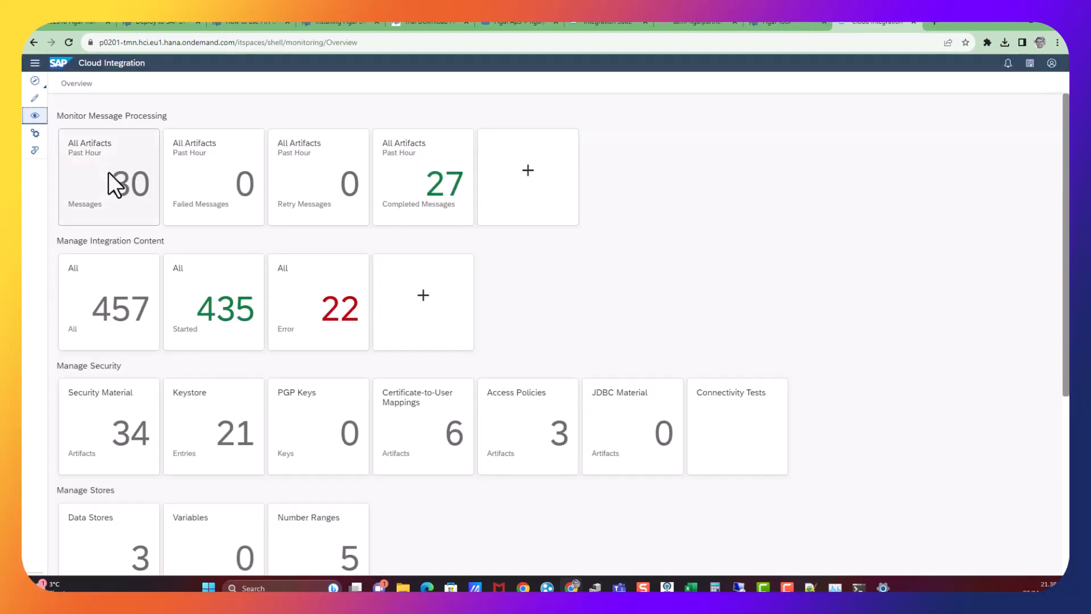
{"action": "left_click", "coordinate": [114, 309]}
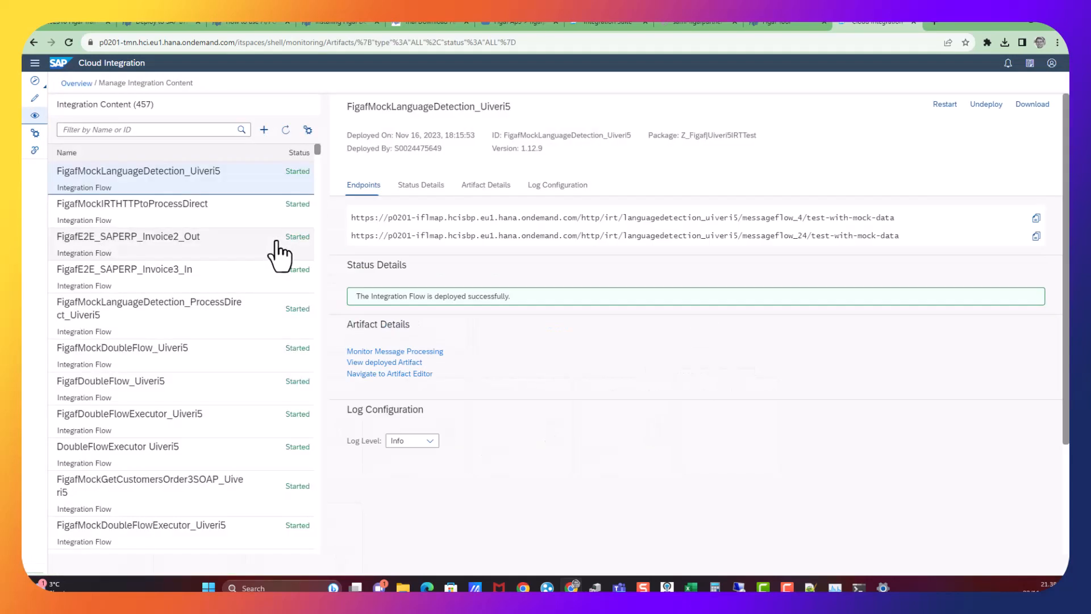
{"action": "left_click_drag", "start_coordinate": [577, 217], "coordinate": [345, 217]}
{"action": "key", "text": "ctrl+c"}
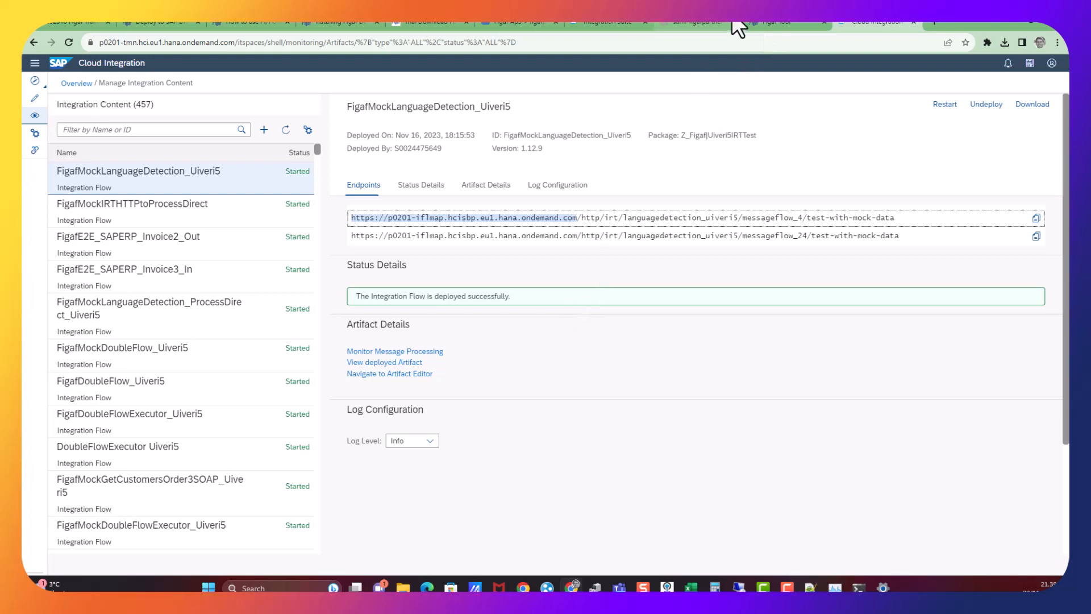
{"action": "left_click", "coordinate": [761, 24]}
{"action": "left_click", "coordinate": [499, 340]}
{"action": "key", "text": "ctrl+v"}
- Complete Dev-Neo's Messages API and Web API setup, declining the sample landscape
{"action": "left_click", "coordinate": [789, 370]}
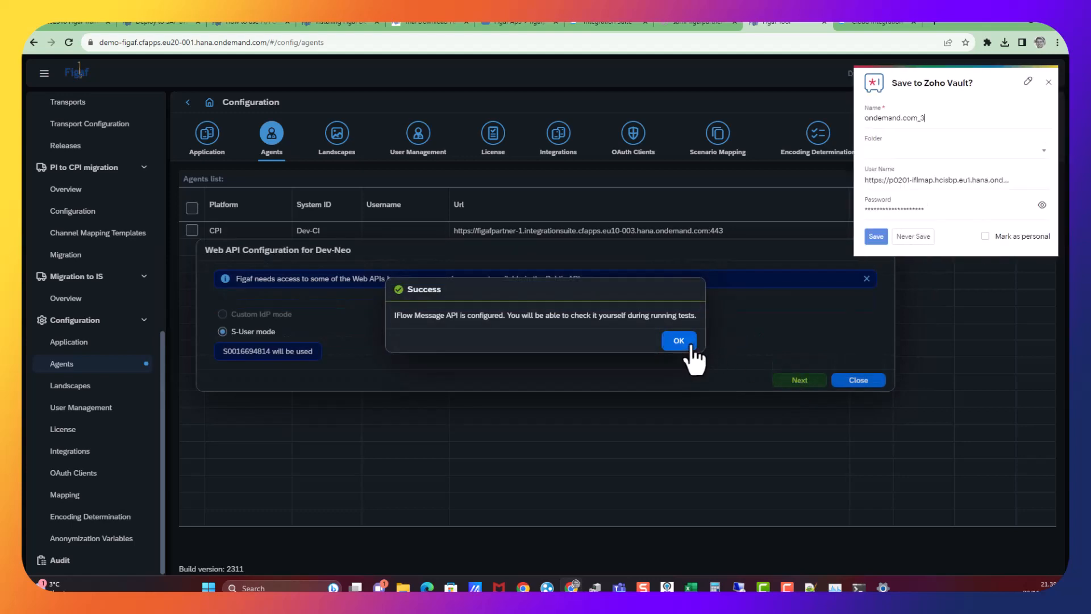
{"action": "left_click", "coordinate": [678, 340]}
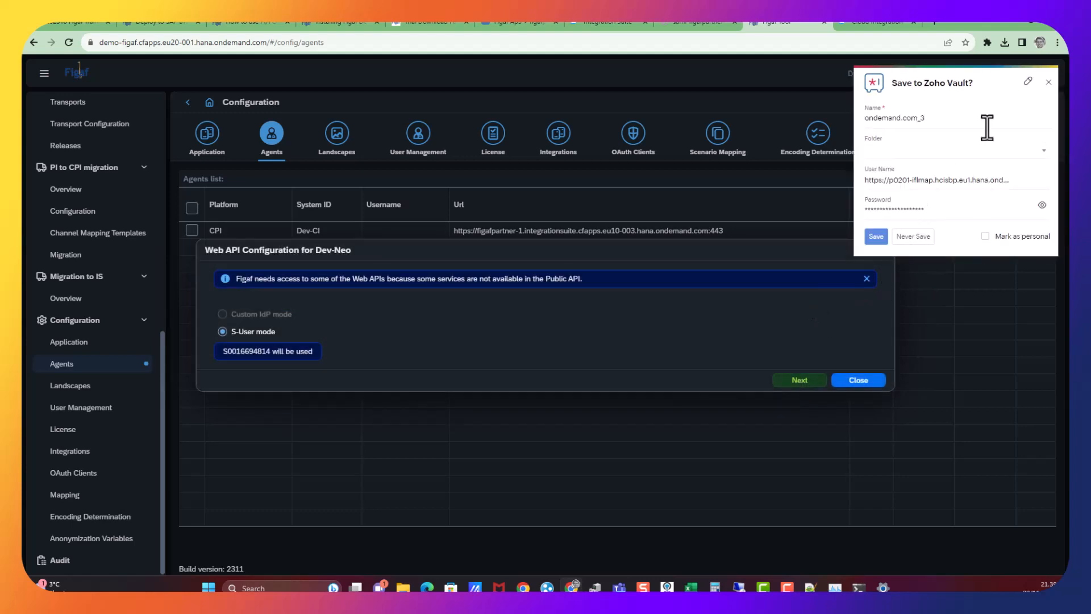
{"action": "left_click", "coordinate": [911, 245]}
{"action": "left_click", "coordinate": [794, 380]}
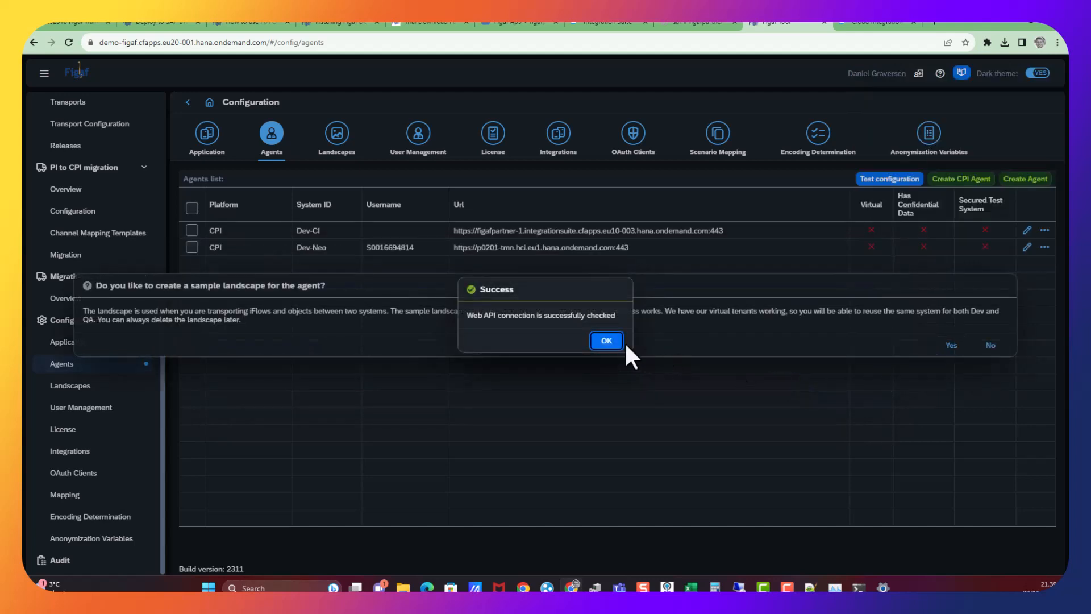
{"action": "left_click", "coordinate": [616, 343]}
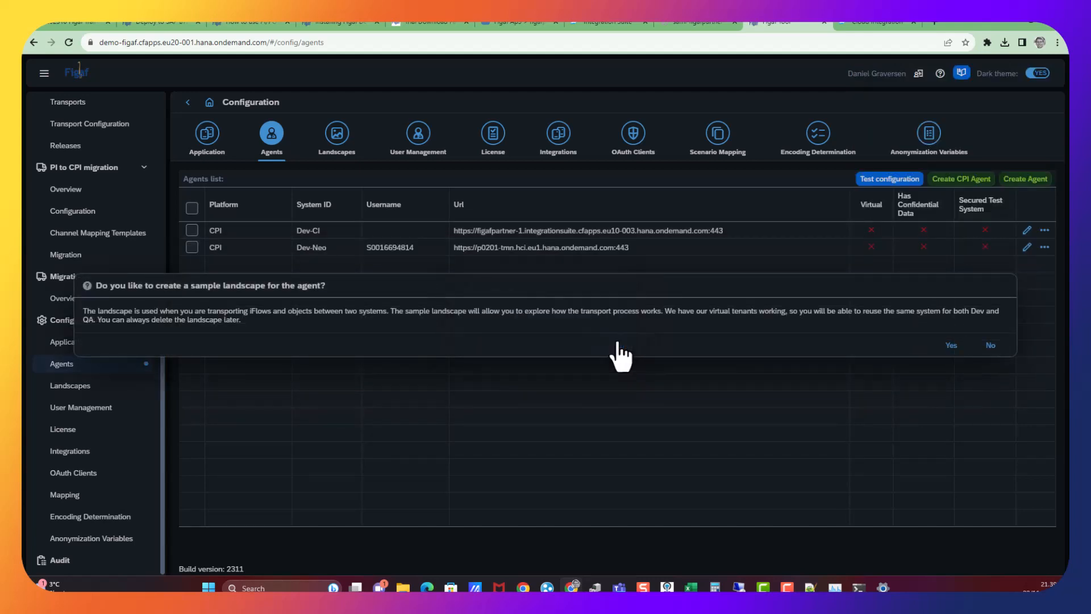
{"action": "left_click", "coordinate": [991, 347]}
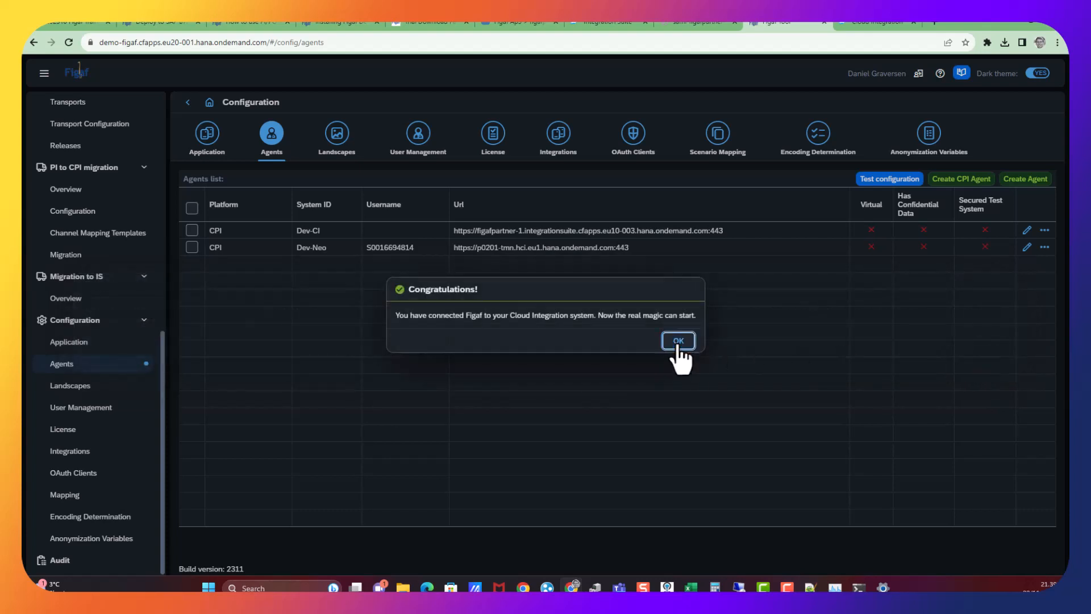
{"action": "left_click", "coordinate": [677, 343]}
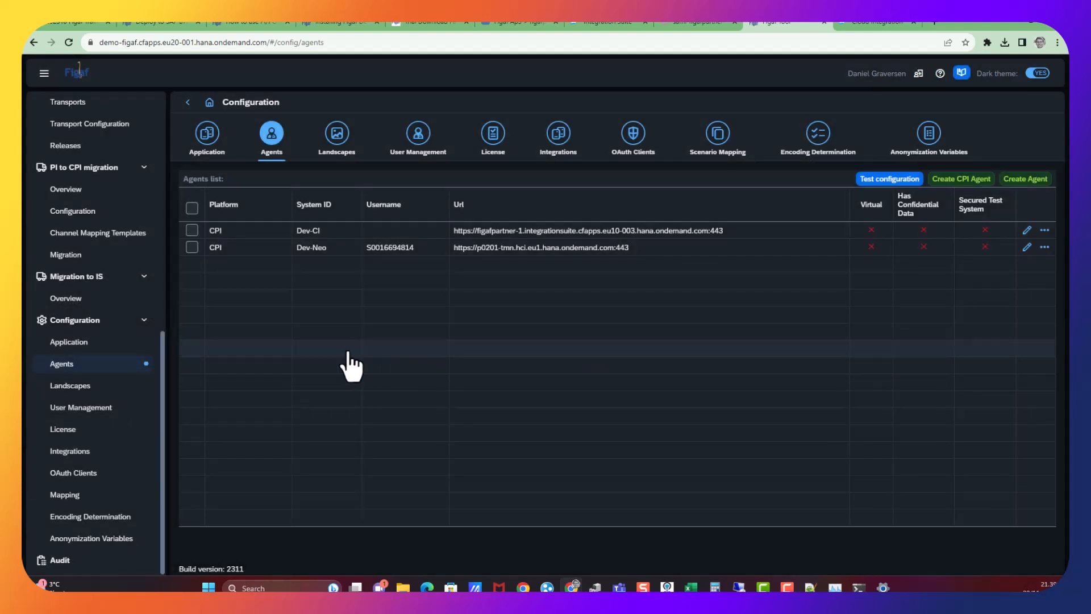
- Test the connections of both Dev-CI and Dev-Neo agents and close the results
{"action": "left_click", "coordinate": [192, 208]}
{"action": "left_click", "coordinate": [906, 180]}
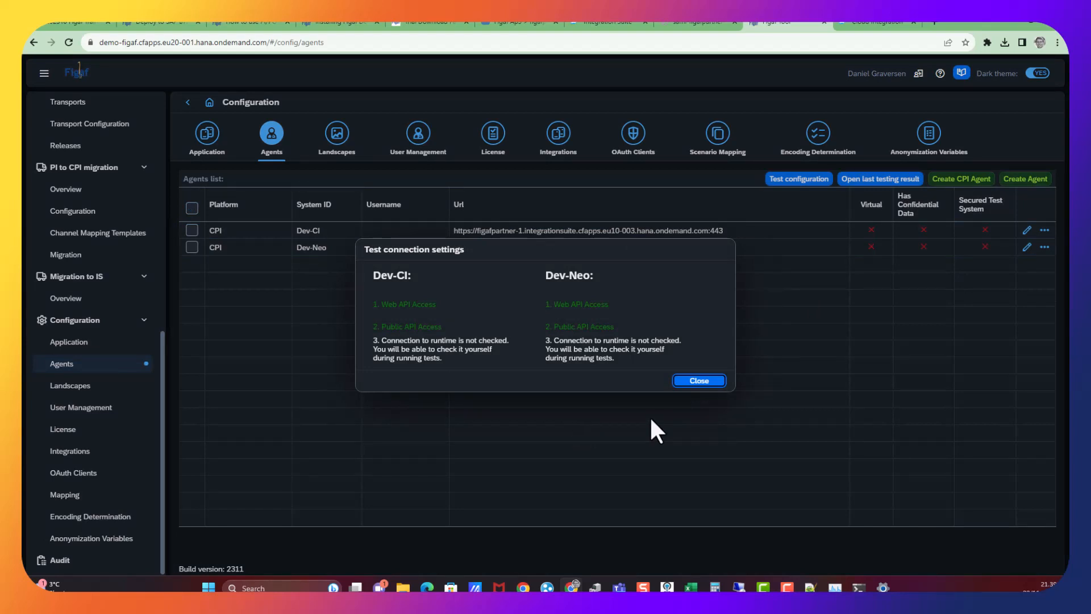
{"action": "left_click", "coordinate": [700, 381]}
- Advance the training deck to slide 49, 'Making your life easier', then return to Integration Suite home
{"action": "left_click", "coordinate": [71, 23]}
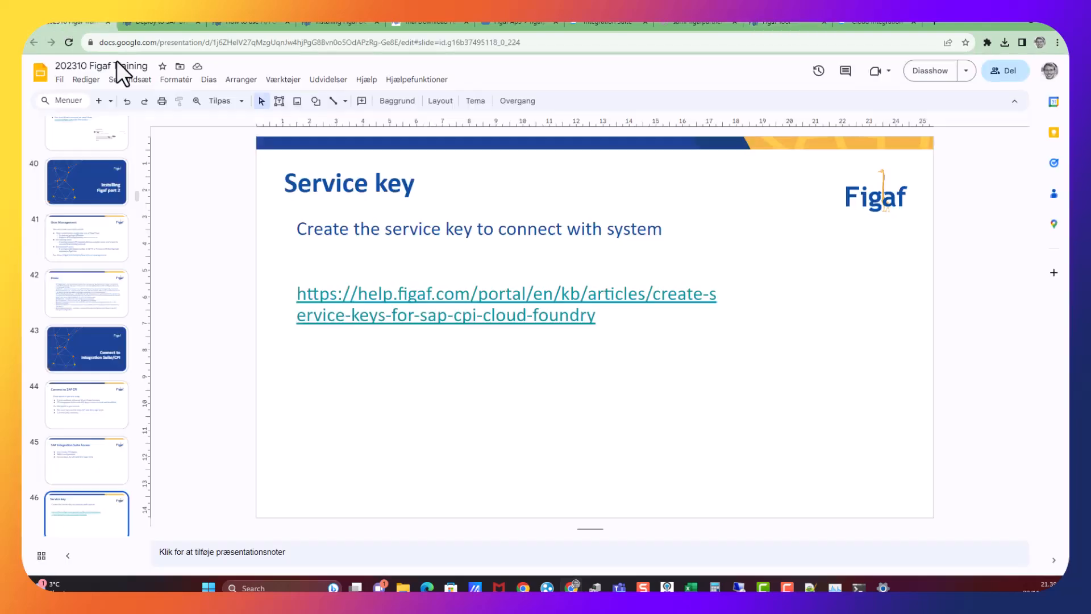
{"action": "key", "text": "Down"}
{"action": "key", "text": "Down"}
{"action": "key", "text": "Down"}
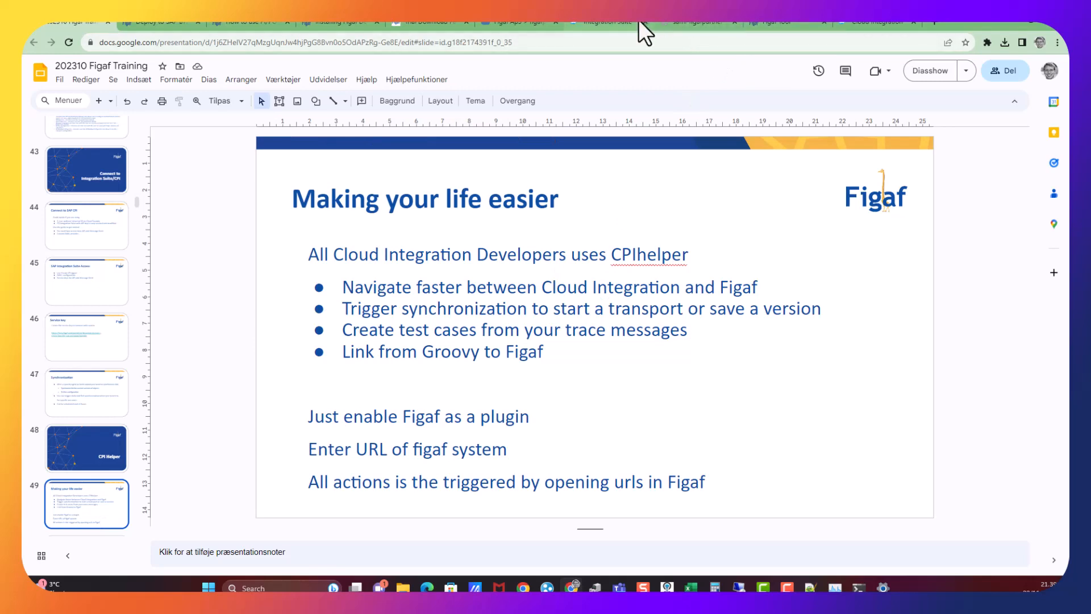
{"action": "left_click", "coordinate": [594, 22]}
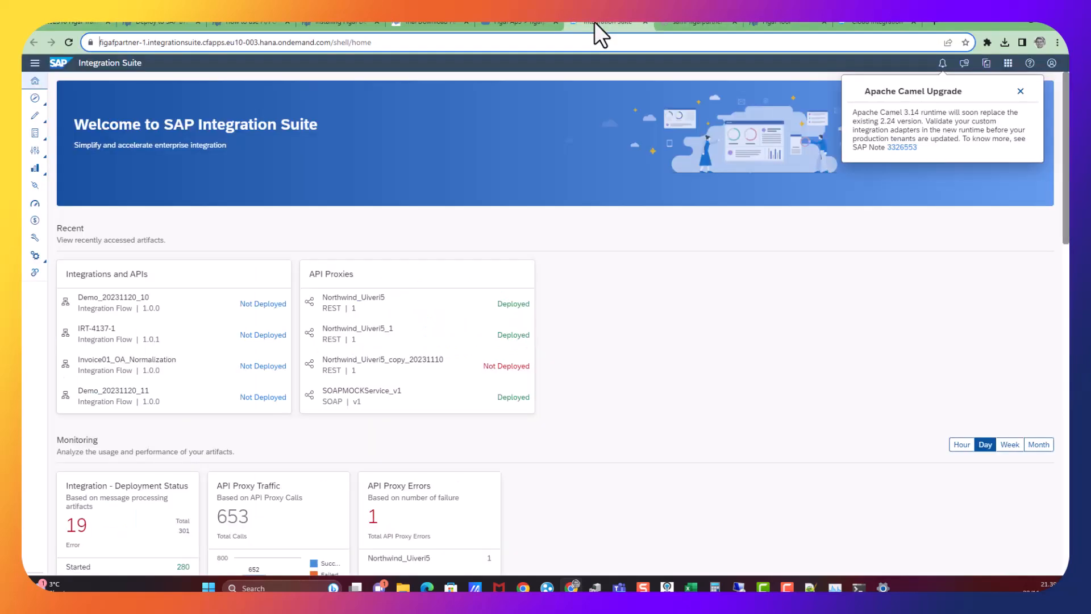
- Open Demo_20231120_10 from the Design area's Recent Integrations and APIs list
{"action": "left_click", "coordinate": [34, 115]}
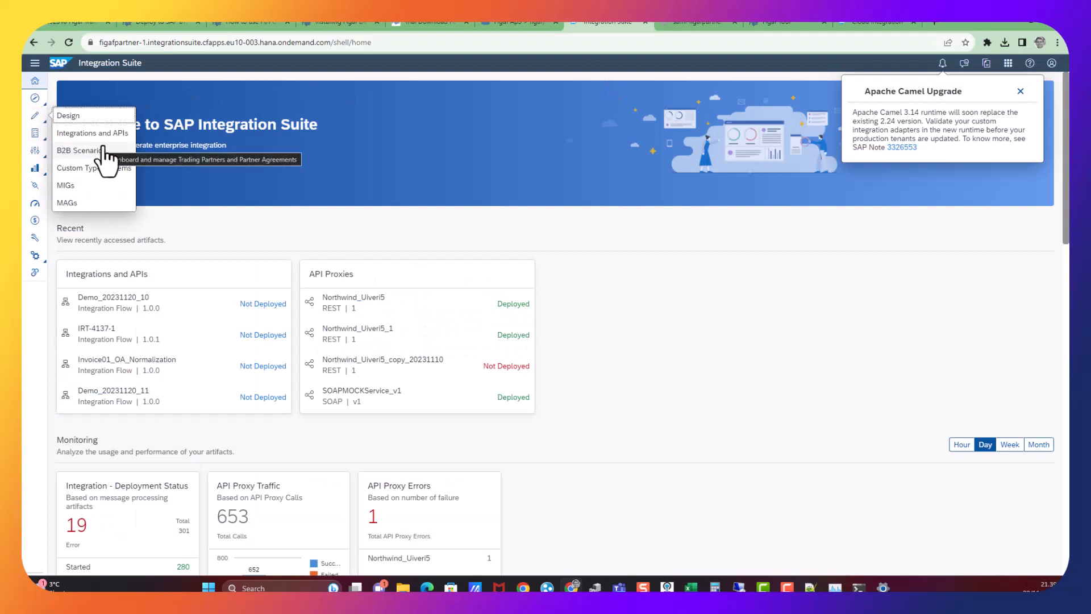
{"action": "left_click", "coordinate": [145, 311]}
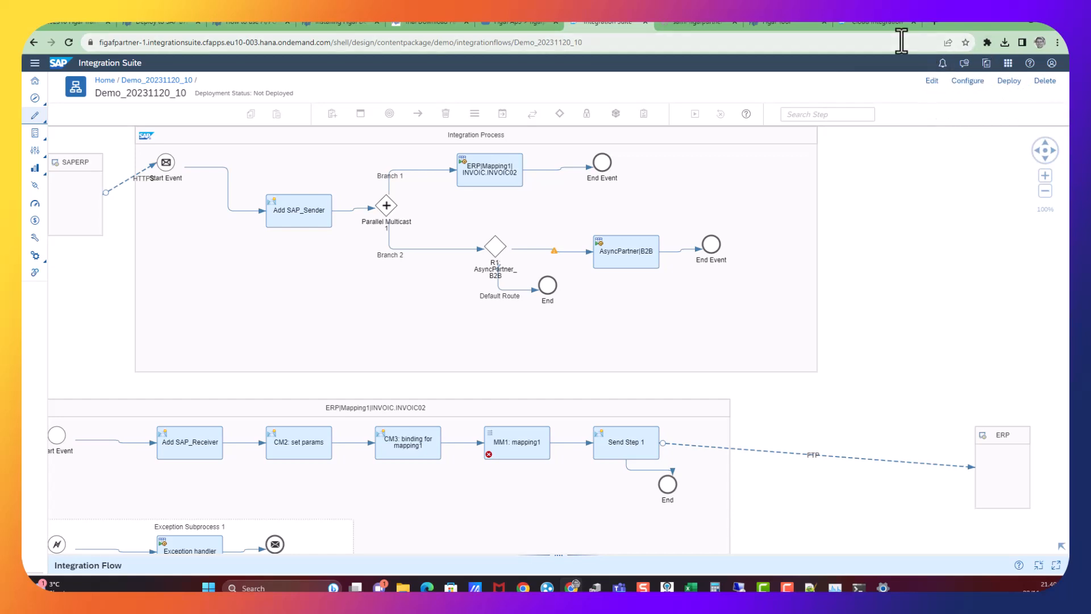
- Search Google for 'cpi helper', check its Chrome Web Store page, then return to Cloud Integration
{"action": "left_click", "coordinate": [929, 23]}
{"action": "type", "text": "cpi "}
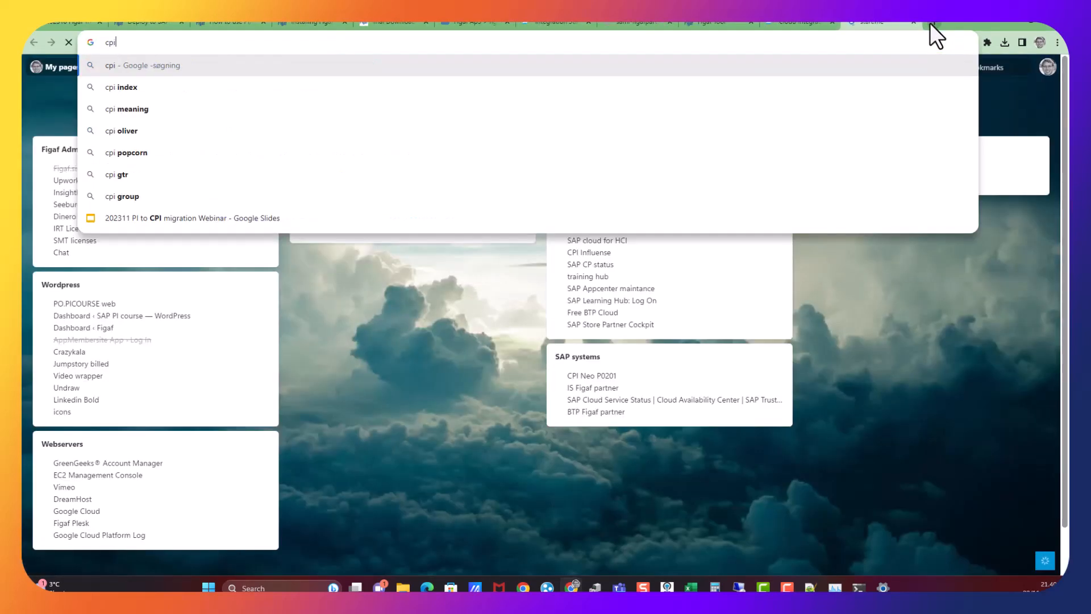
{"action": "type", "text": "helper"}
{"action": "key", "text": "Down"}
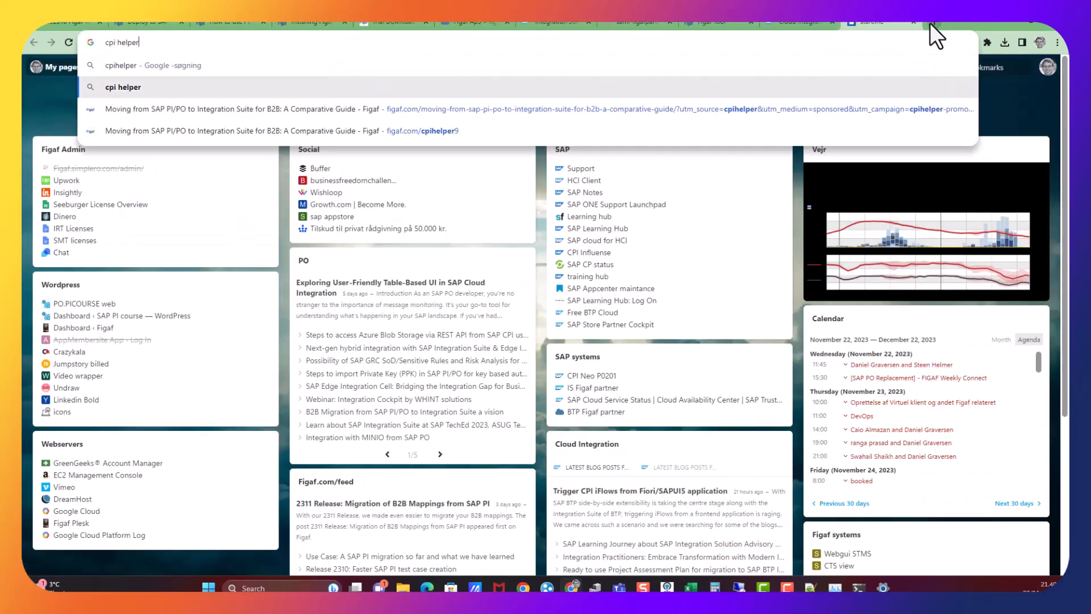
{"action": "key", "text": "Return"}
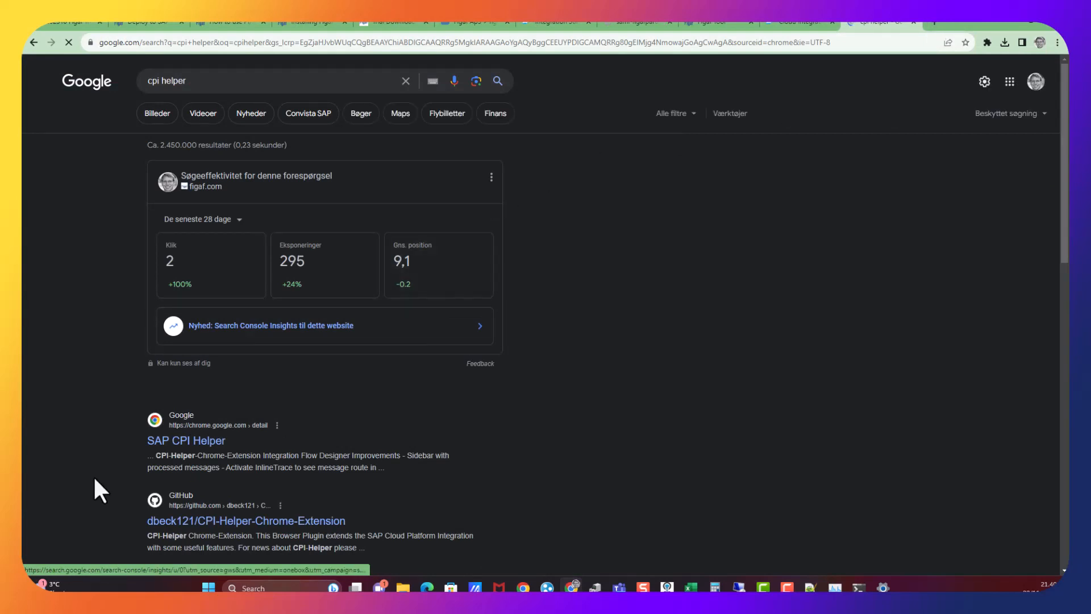
{"action": "left_click", "coordinate": [155, 443]}
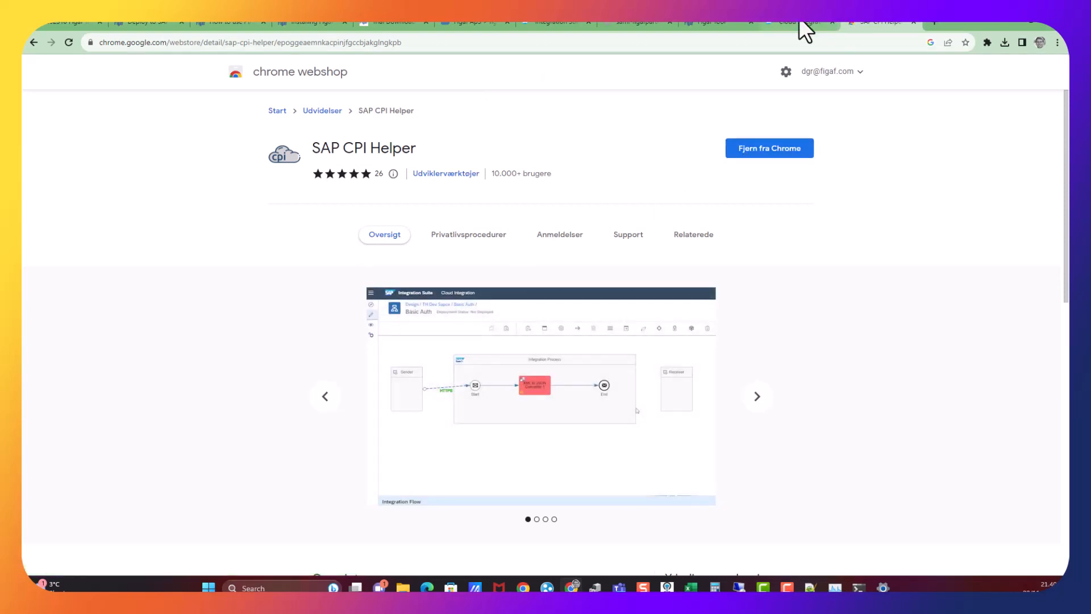
{"action": "left_click", "coordinate": [798, 17]}
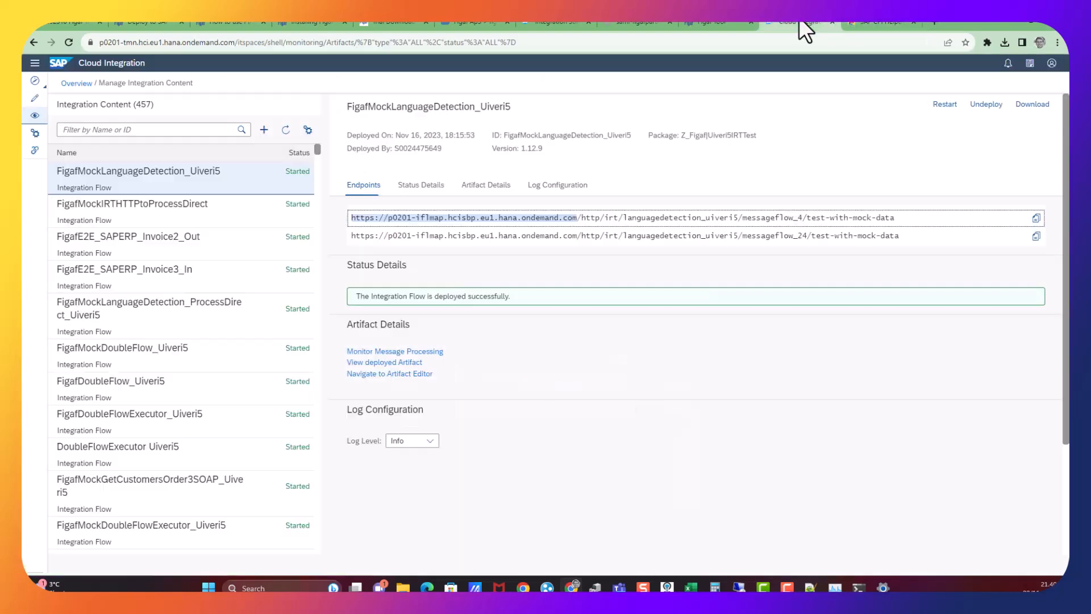
- Reload the Demo_20231120_10 flow page and check which extensions can access the site
{"action": "left_click", "coordinate": [697, 23]}
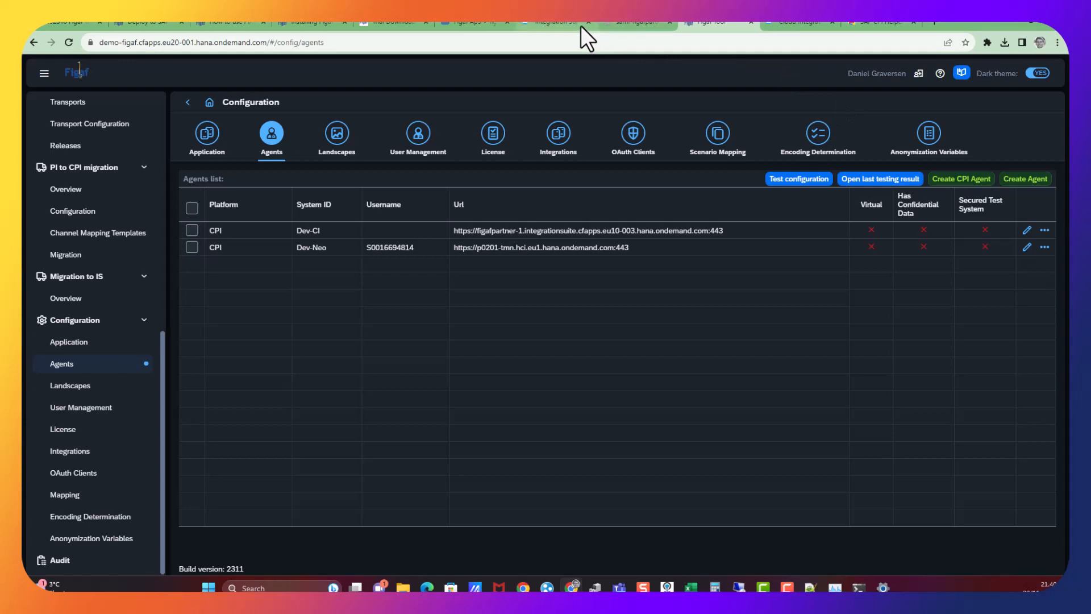
{"action": "left_click", "coordinate": [557, 23]}
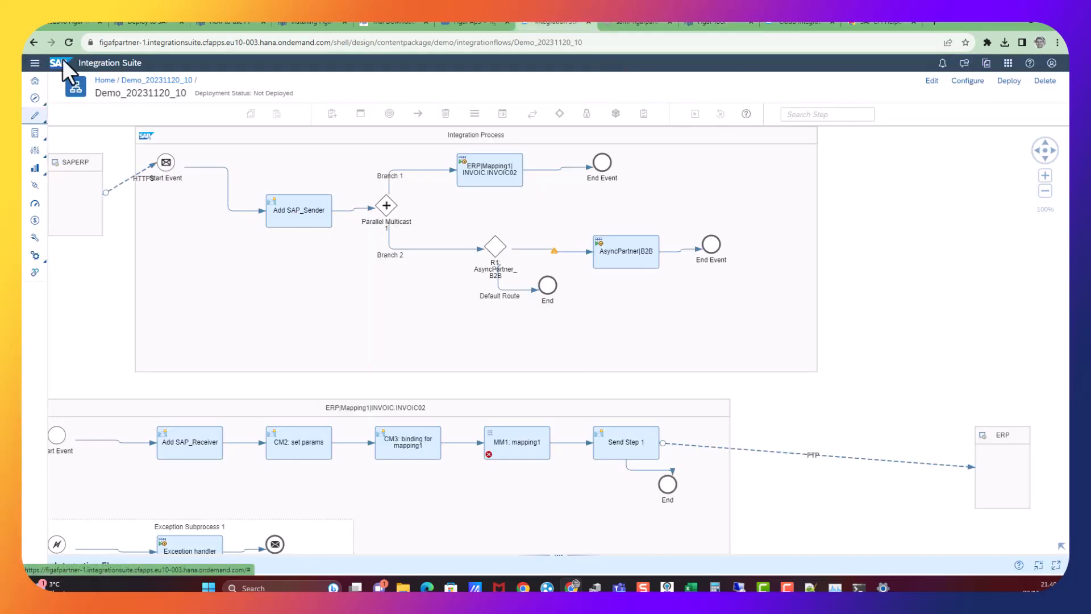
{"action": "left_click", "coordinate": [67, 42]}
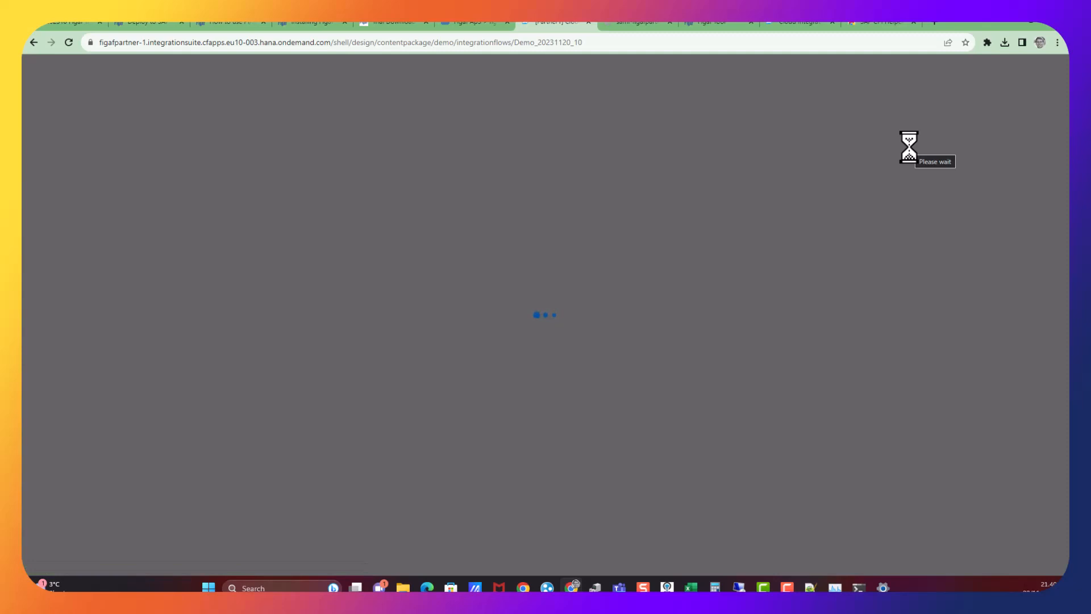
{"action": "left_click", "coordinate": [986, 42]}
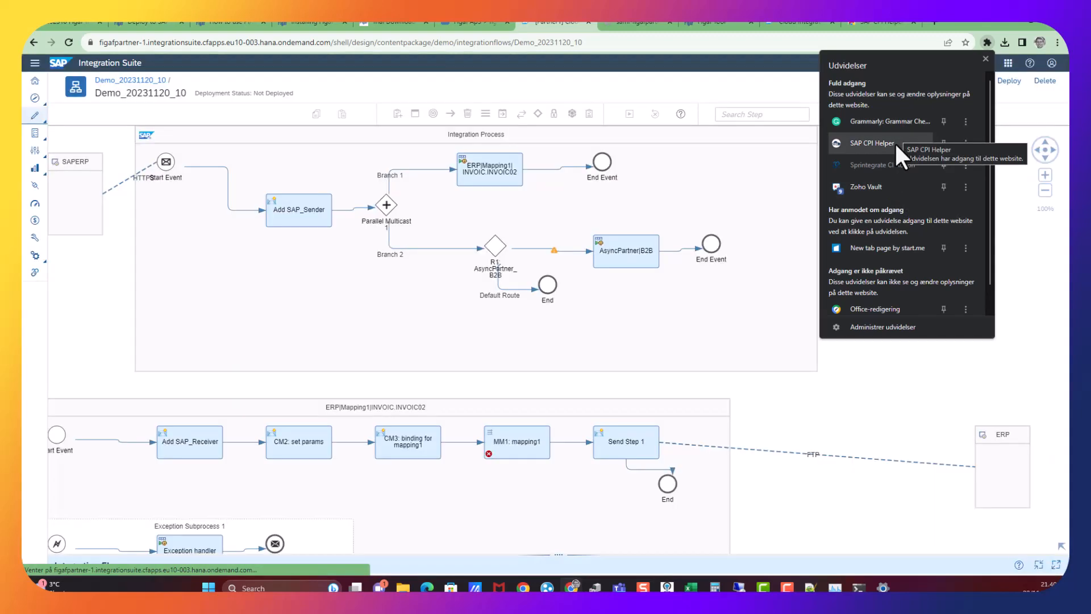
{"action": "left_click", "coordinate": [1008, 132]}
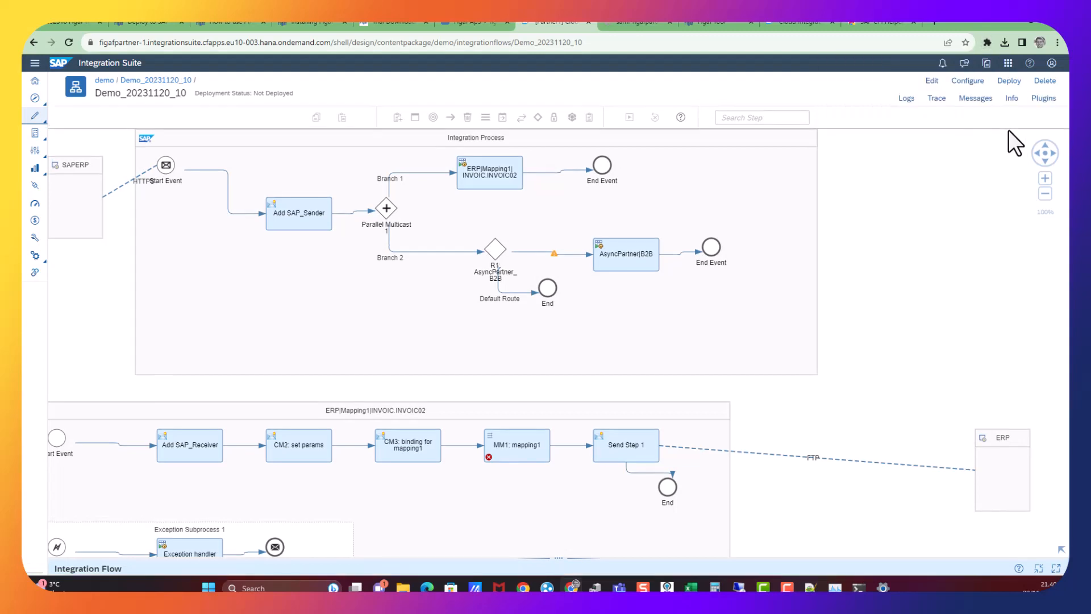
- Open the CPI Helper plugin settings and select the Figaf 1.0.0 plugin's URL field
{"action": "left_click", "coordinate": [1037, 101]}
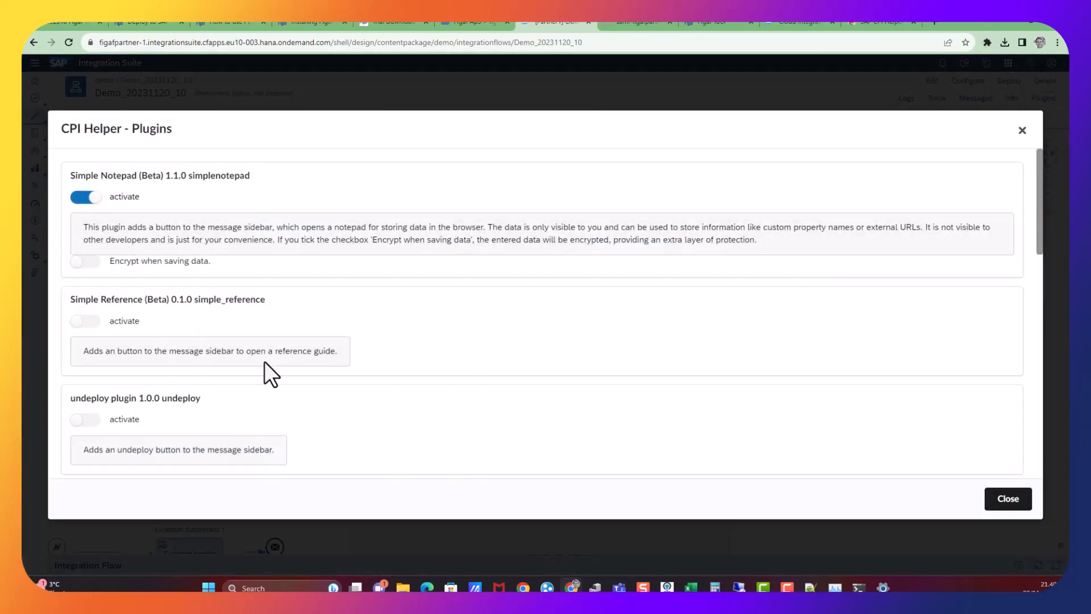
{"action": "scroll", "coordinate": [156, 295], "scroll_direction": "down", "scroll_amount": 3}
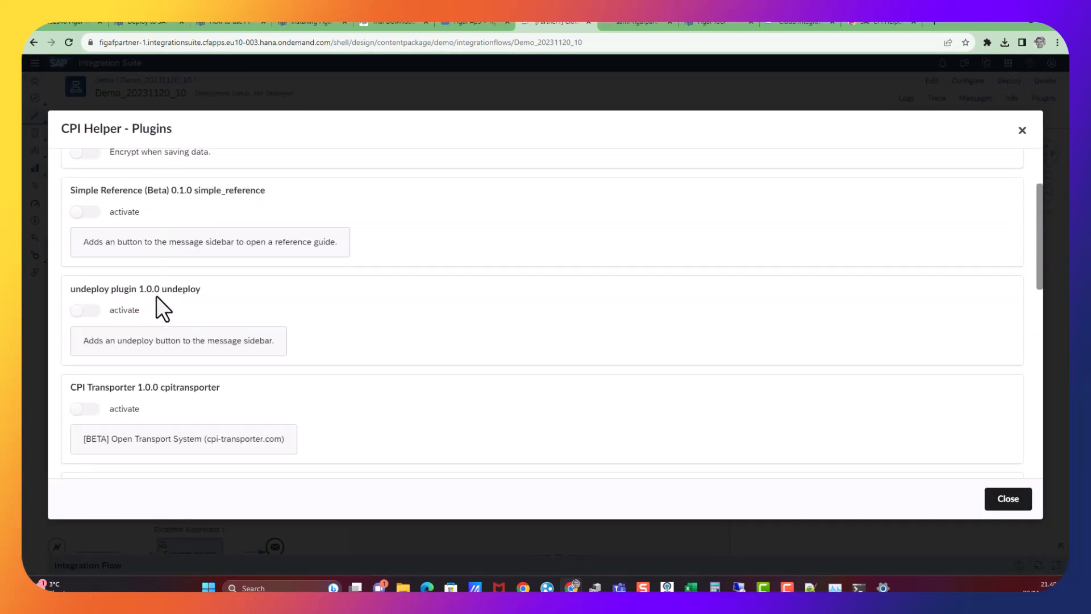
{"action": "scroll", "coordinate": [121, 370], "scroll_direction": "down", "scroll_amount": 2}
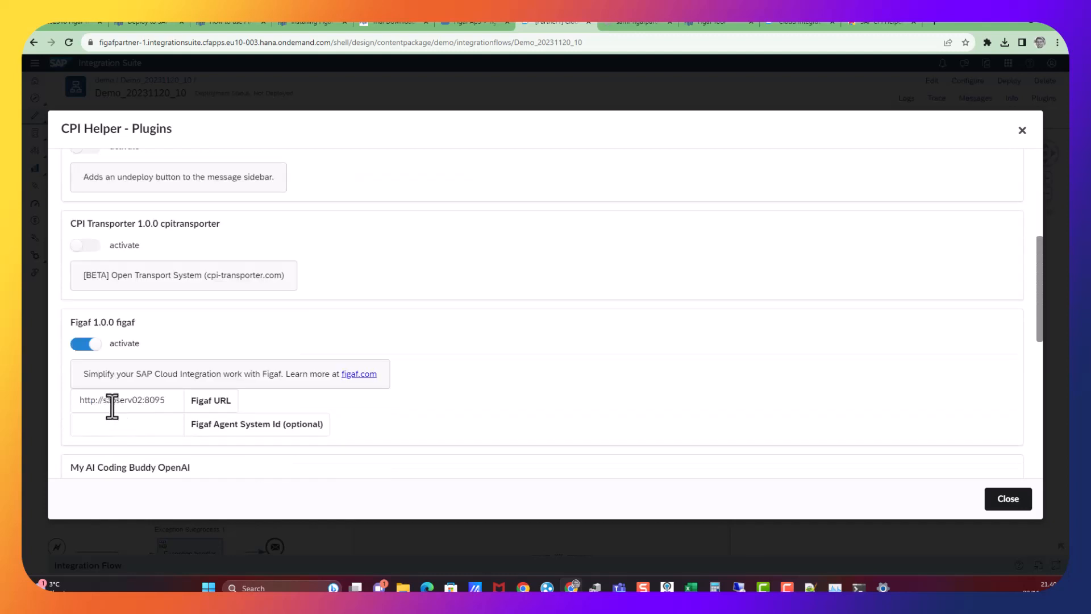
{"action": "left_click", "coordinate": [164, 401]}
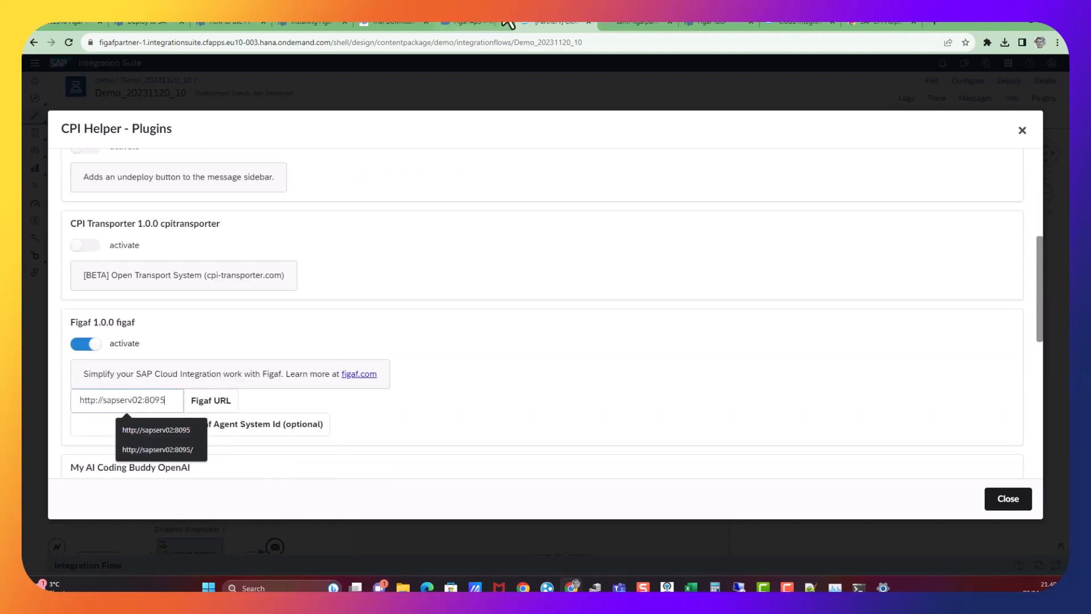
- Copy the Figaf app's base URL from its address bar and return to plugin settings
{"action": "left_click", "coordinate": [732, 23]}
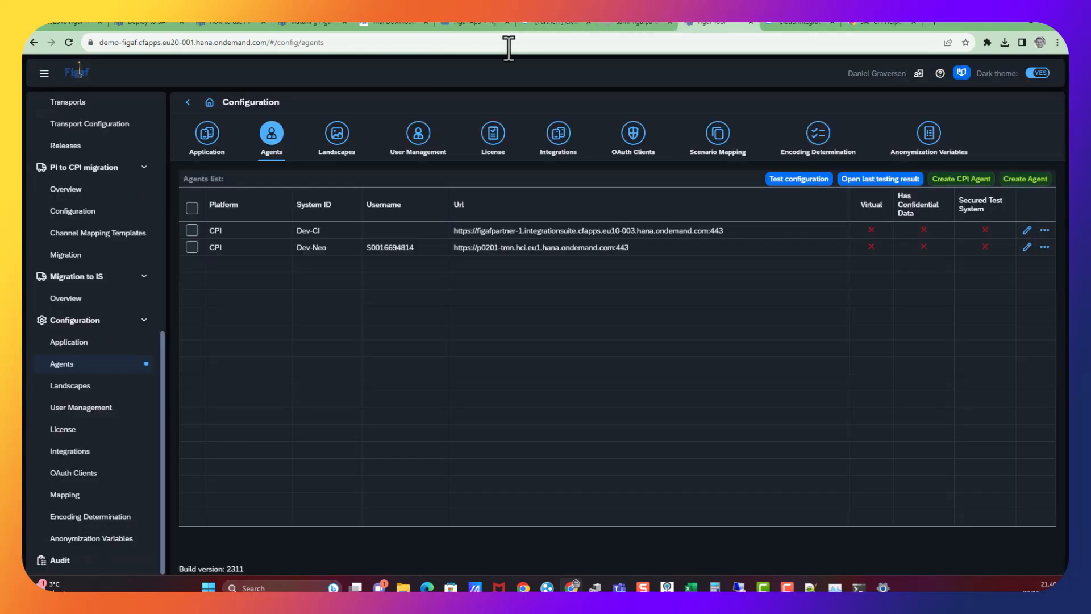
{"action": "left_click_drag", "start_coordinate": [266, 44], "coordinate": [62, 57]}
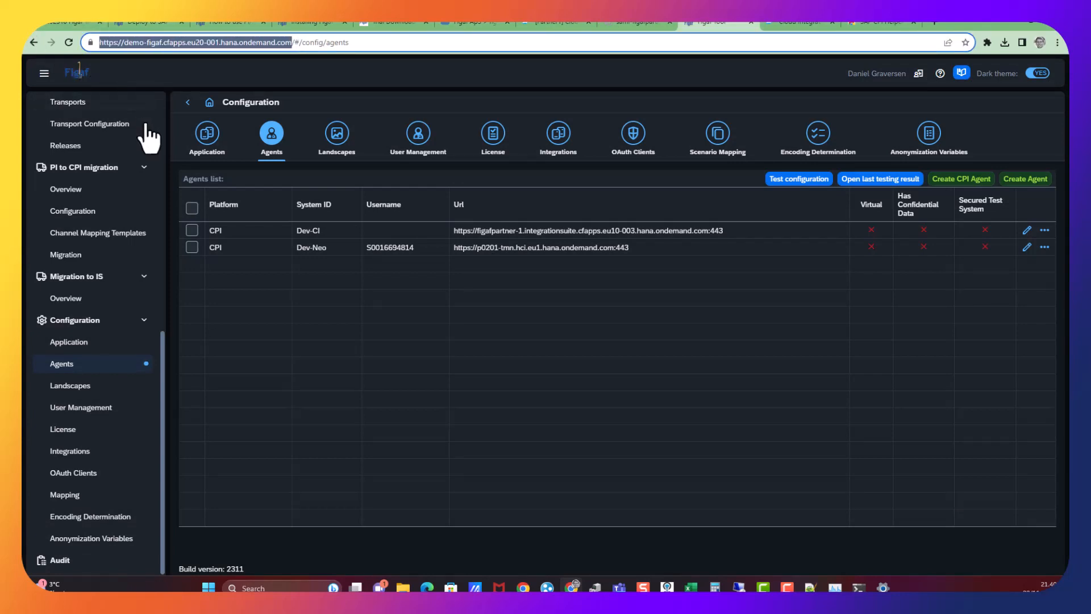
{"action": "left_click", "coordinate": [788, 23]}
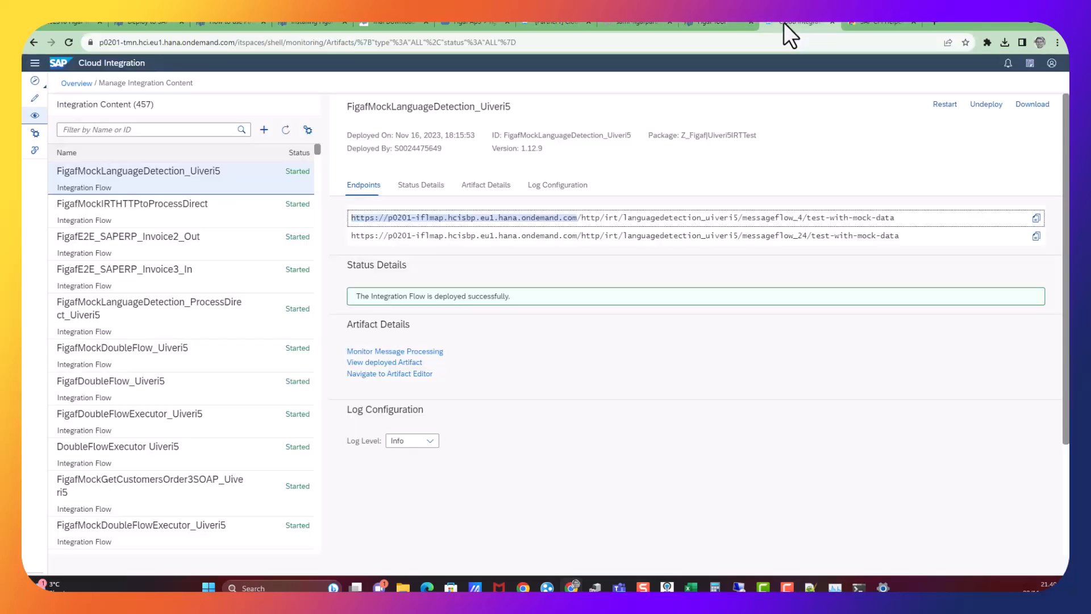
{"action": "left_click", "coordinate": [554, 21]}
- Replace the Figaf URL with the copied cloud address, drop the trailing slash, and save
{"action": "key", "text": "ctrl+a"}
{"action": "key", "text": "ctrl+v"}
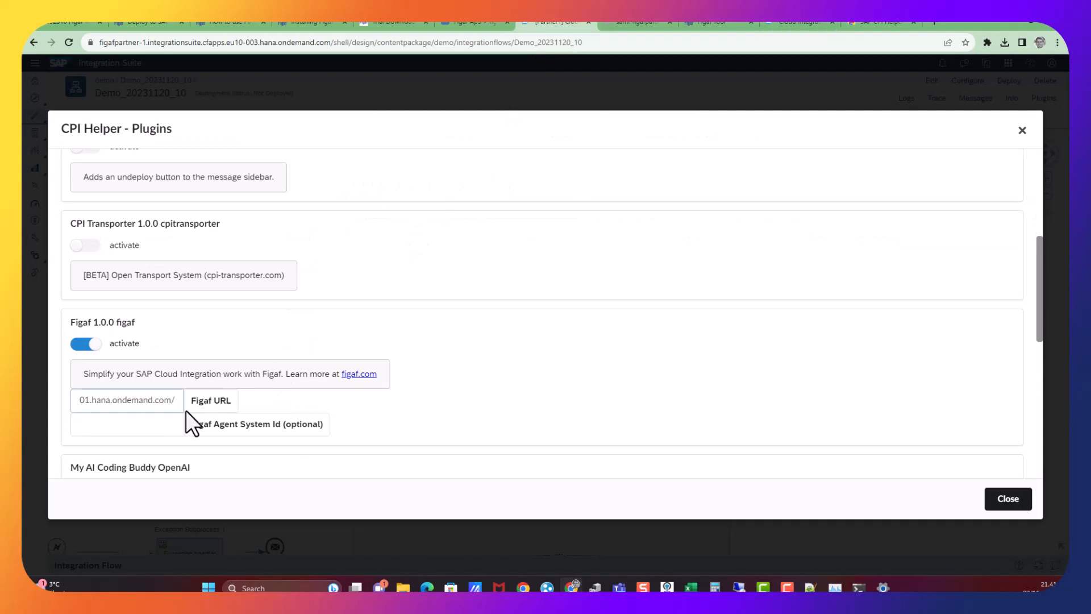
{"action": "key", "text": "BackSpace"}
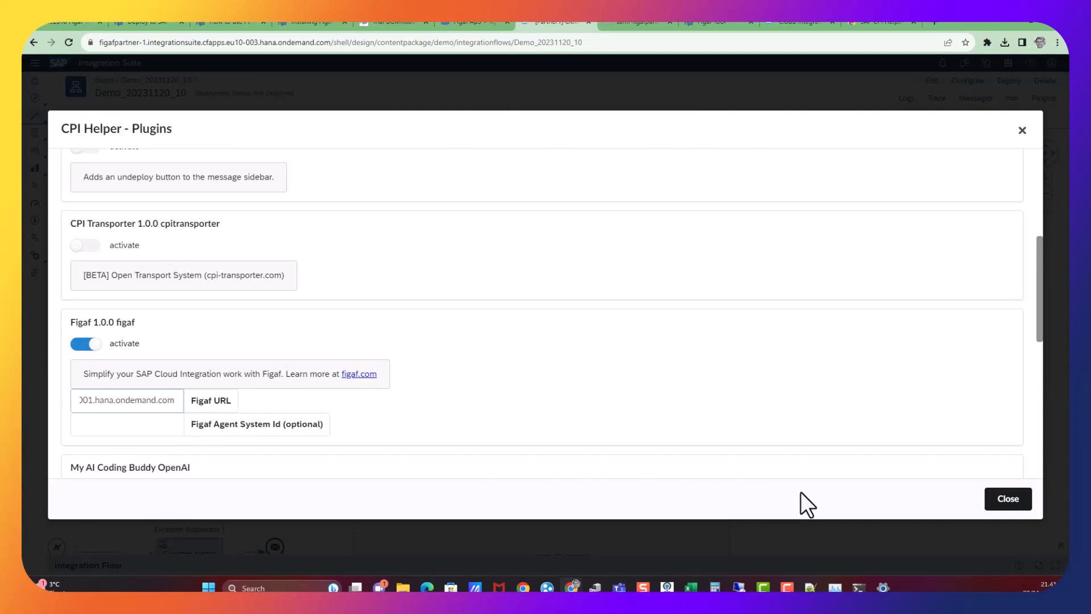
{"action": "scroll", "coordinate": [649, 432], "scroll_direction": "down", "scroll_amount": 5}
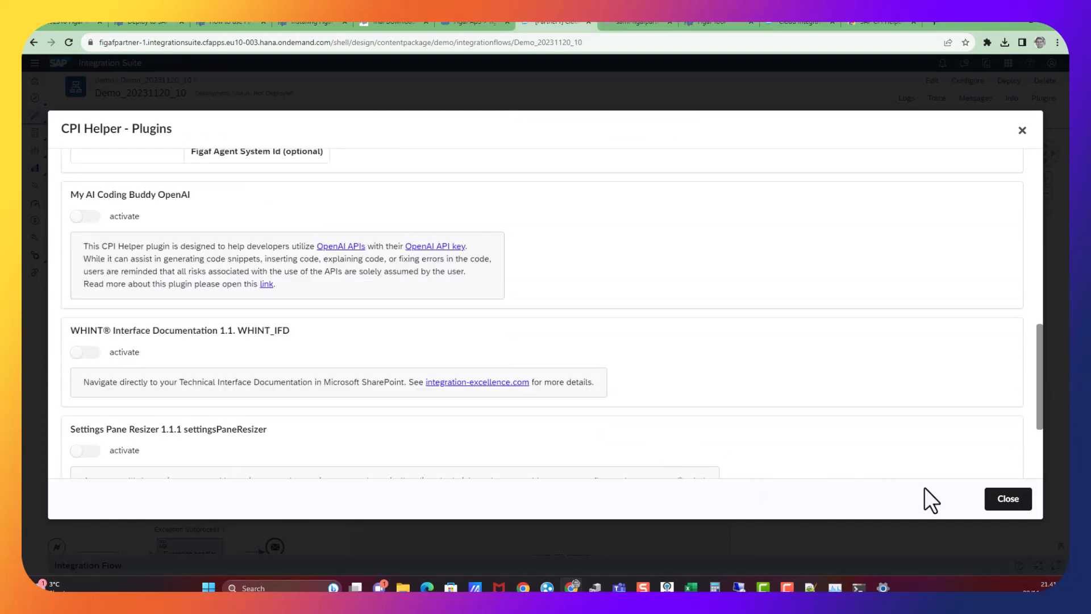
{"action": "left_click", "coordinate": [993, 503]}
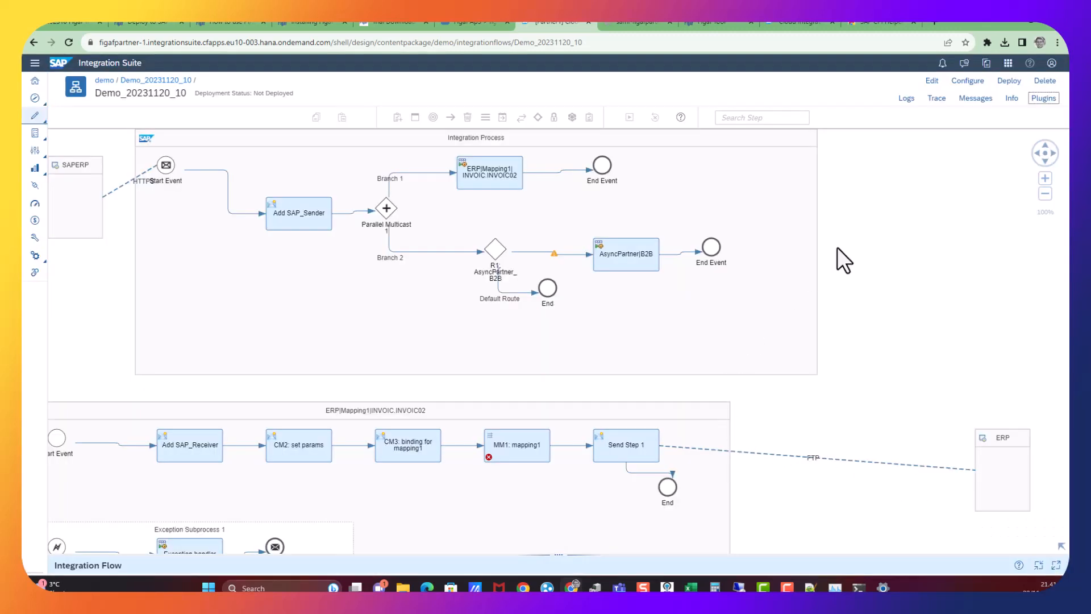
{"action": "left_click", "coordinate": [973, 99]}
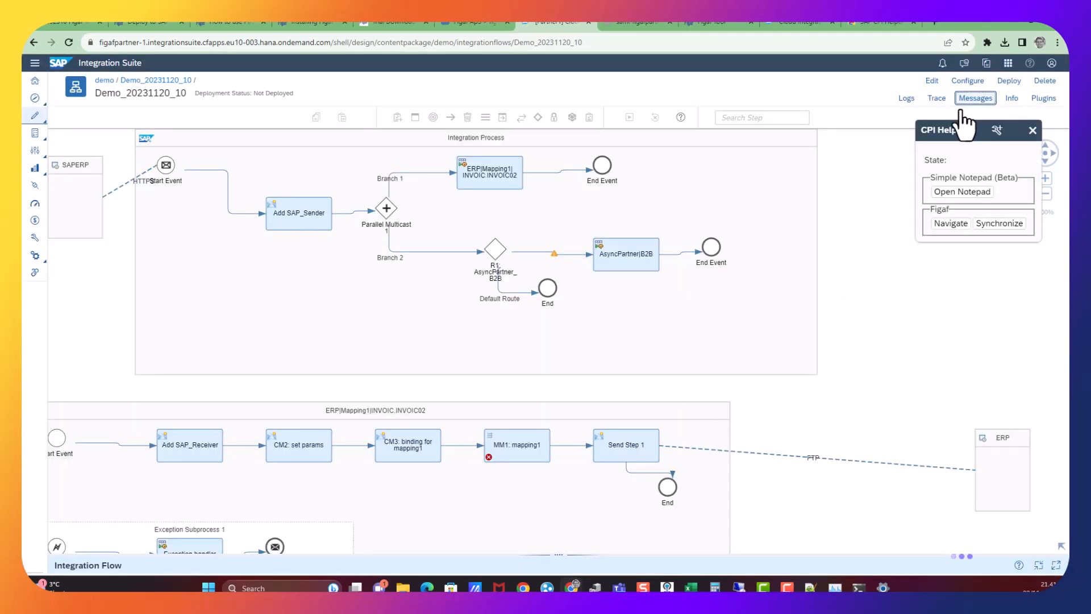
- Synchronize the Demo_20231120_10 iFlow into Figaf via CPI Helper, running it twice
{"action": "left_click", "coordinate": [1004, 233]}
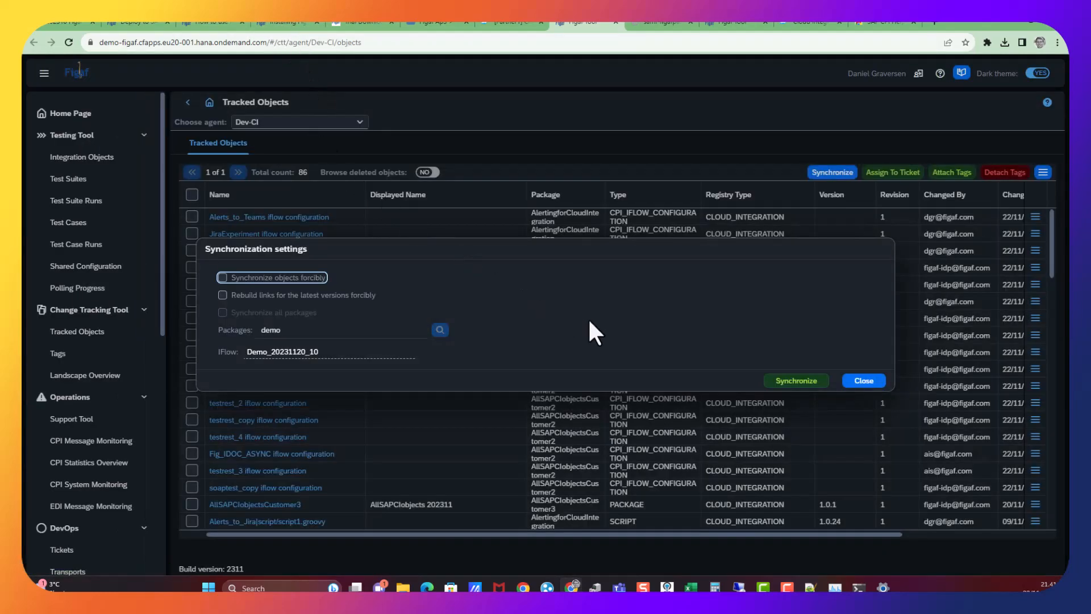
{"action": "left_click", "coordinate": [801, 382]}
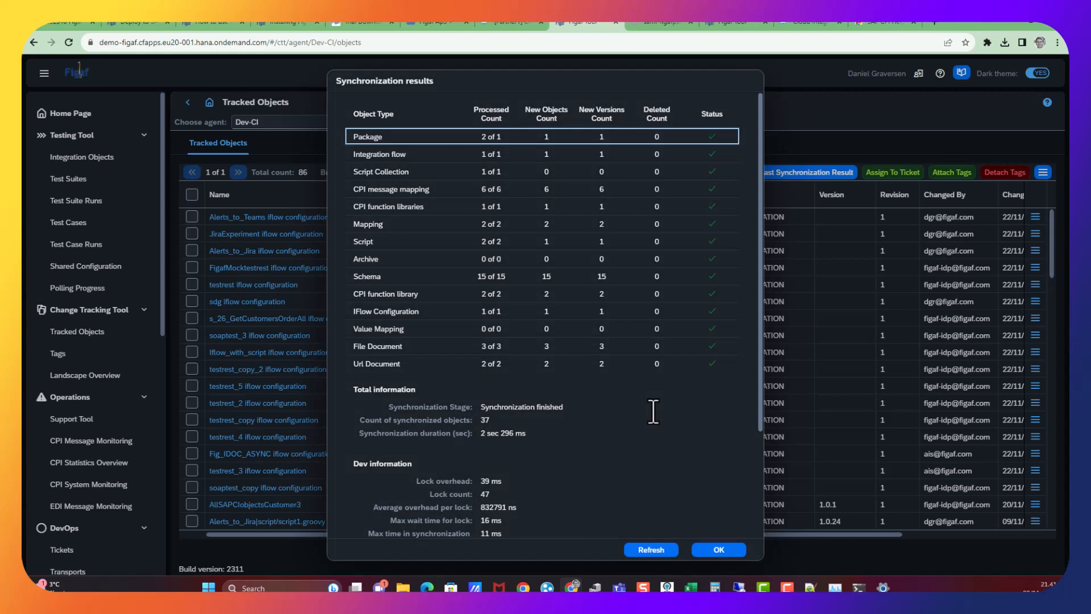
{"action": "left_click", "coordinate": [715, 550]}
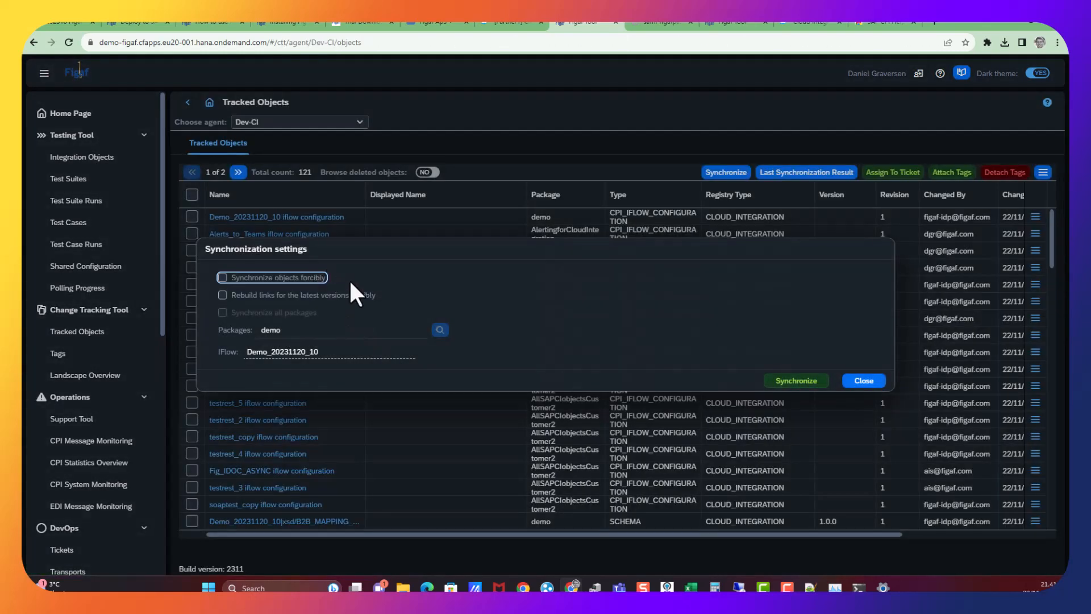
{"action": "left_click", "coordinate": [811, 382]}
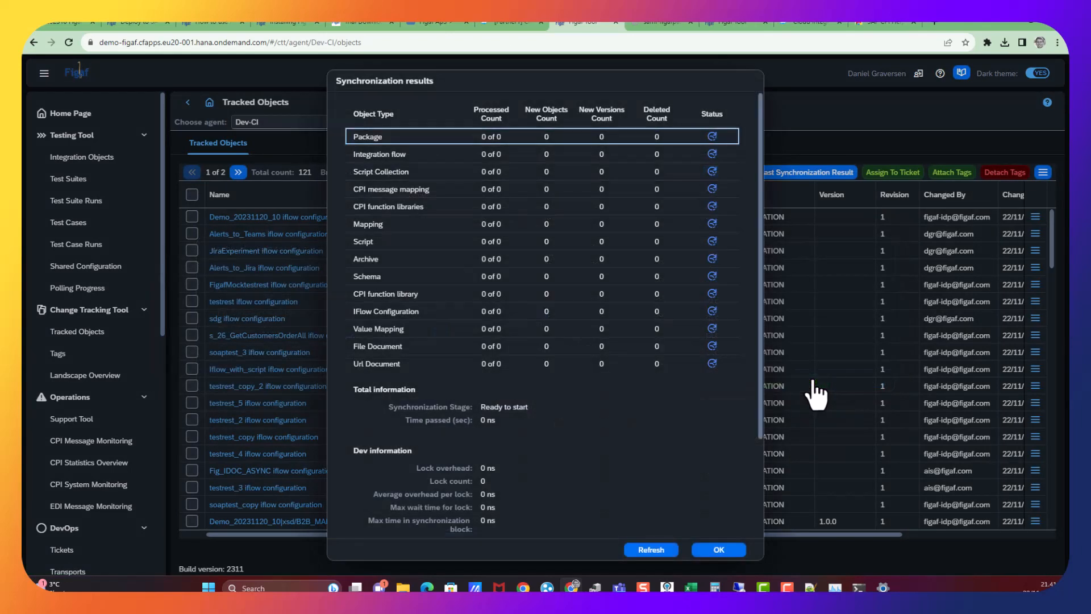
{"action": "left_click", "coordinate": [719, 550]}
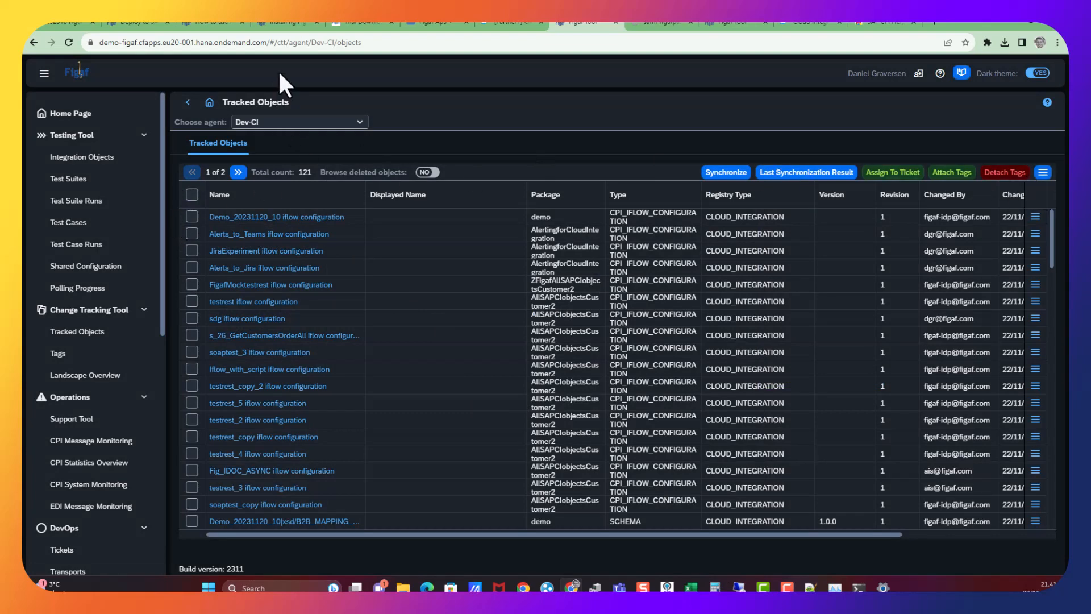
- Reload Tracked Objects to confirm 121 objects including Demo_20231120_10, then return to the flow
{"action": "left_click", "coordinate": [349, 43]}
{"action": "key", "text": "Return"}
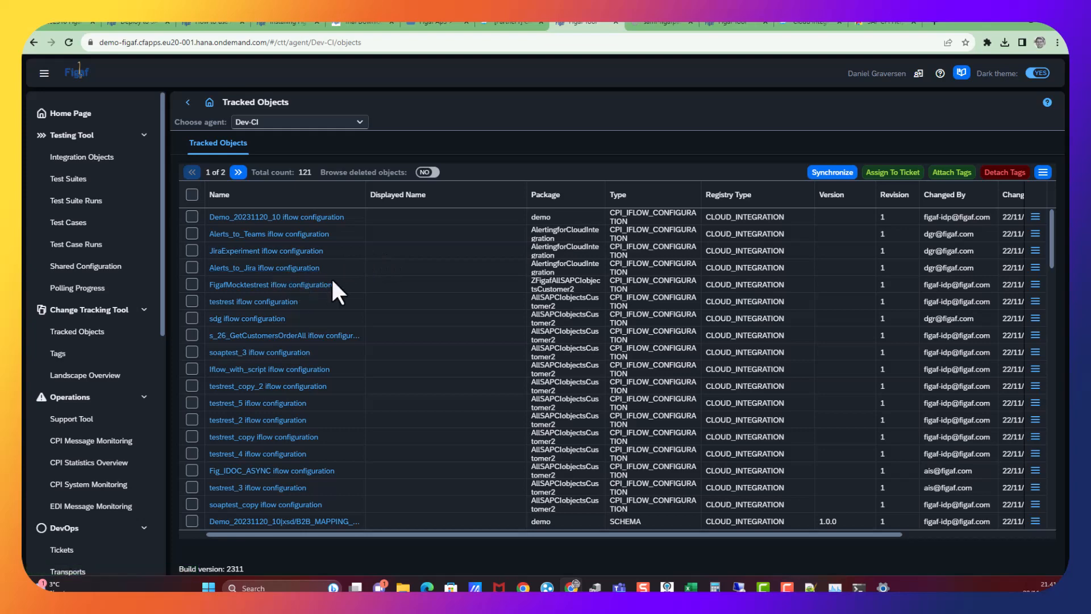
{"action": "scroll", "coordinate": [334, 290], "scroll_direction": "down", "scroll_amount": 5}
{"action": "scroll", "coordinate": [336, 290], "scroll_direction": "down", "scroll_amount": 2}
{"action": "scroll", "coordinate": [335, 290], "scroll_direction": "down", "scroll_amount": 2}
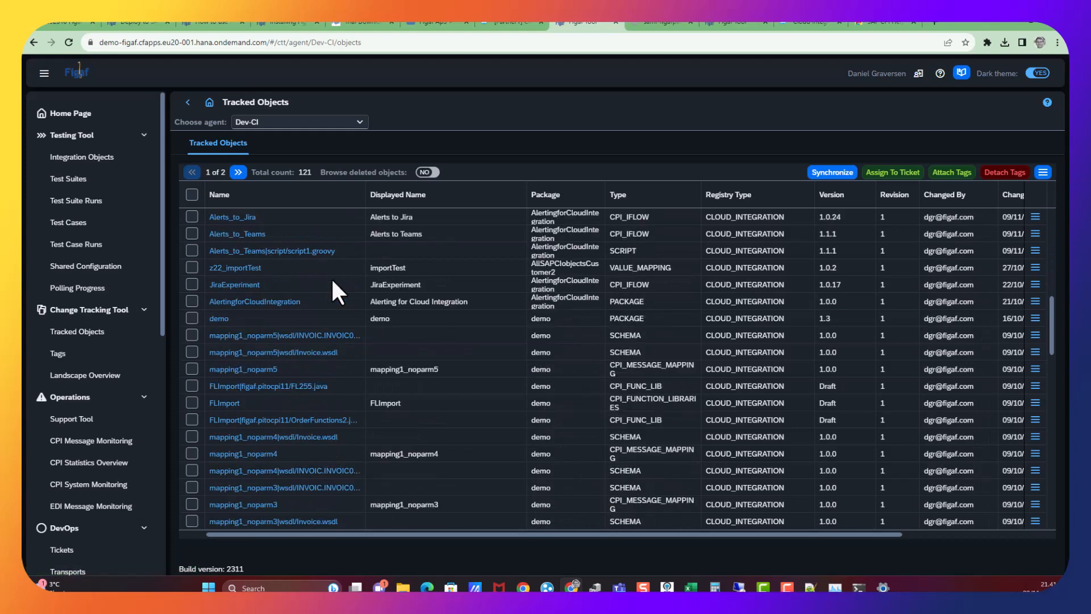
{"action": "scroll", "coordinate": [335, 290], "scroll_direction": "down", "scroll_amount": 1}
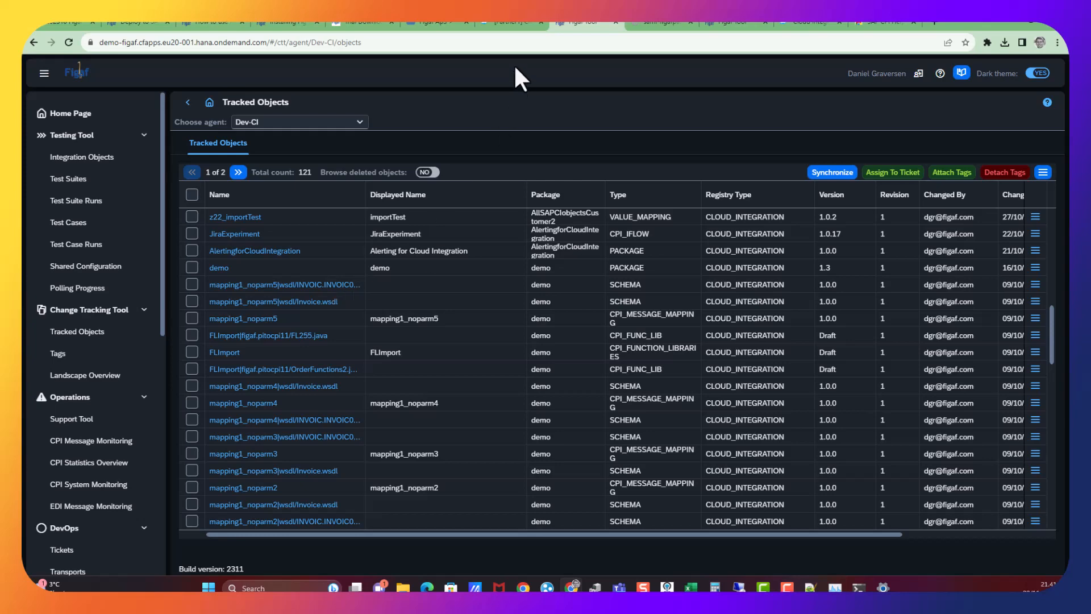
{"action": "left_click", "coordinate": [513, 22]}
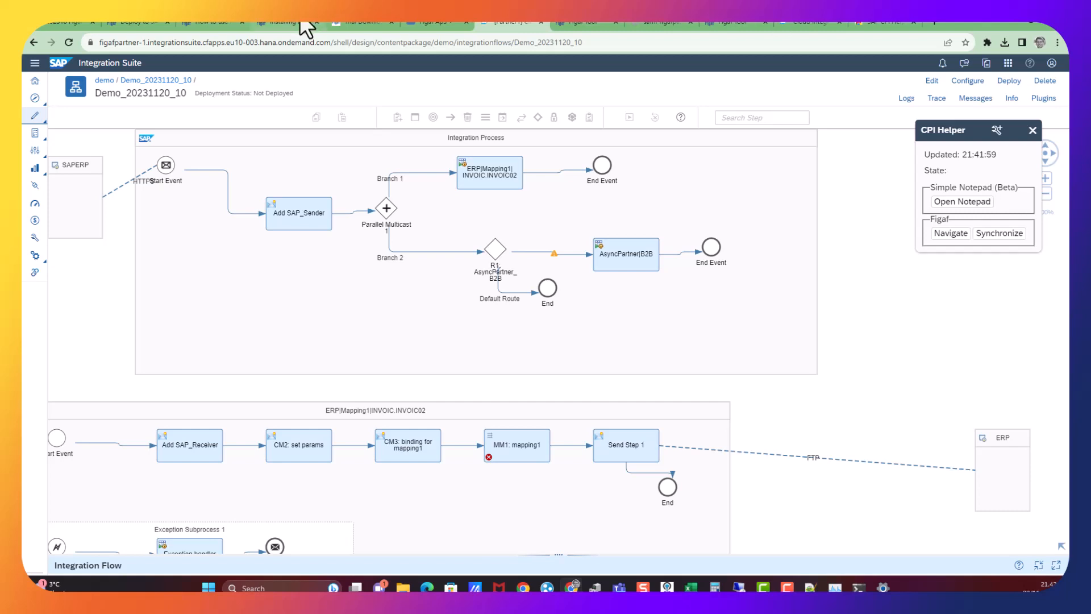
- Present the Figaf deck at the Connect to SAP PI/PO section and its requirements slide
{"action": "left_click", "coordinate": [63, 23]}
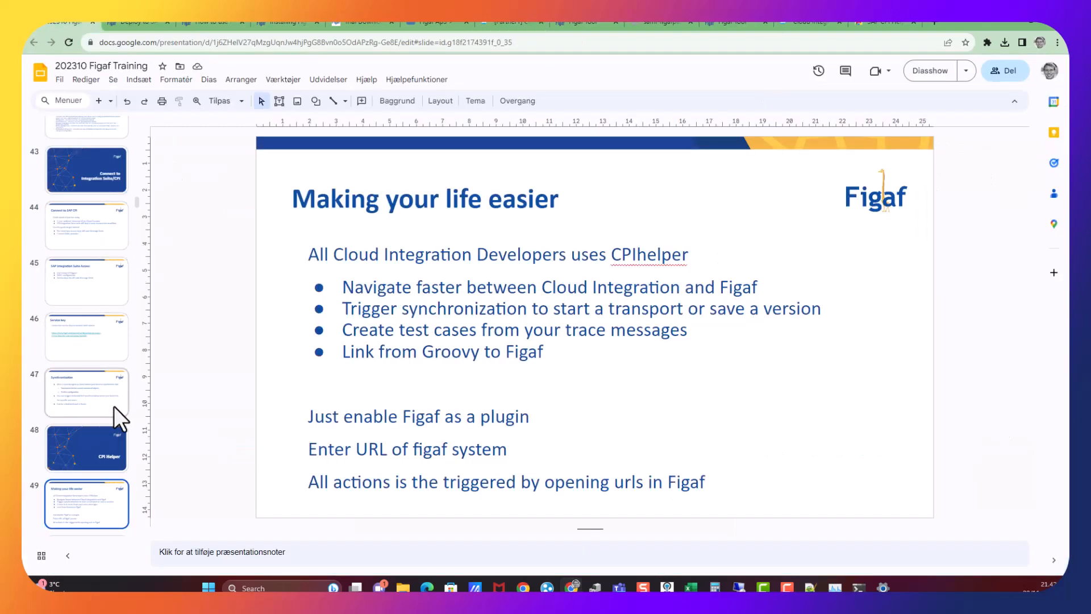
{"action": "scroll", "coordinate": [104, 443], "scroll_direction": "down", "scroll_amount": 2}
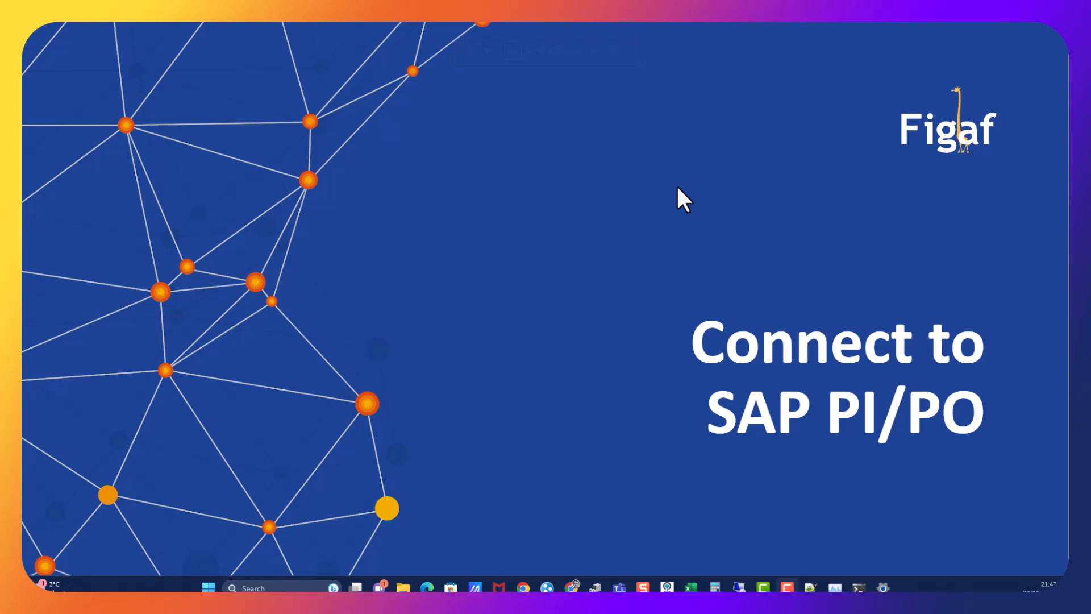
{"action": "key", "text": "Right"}
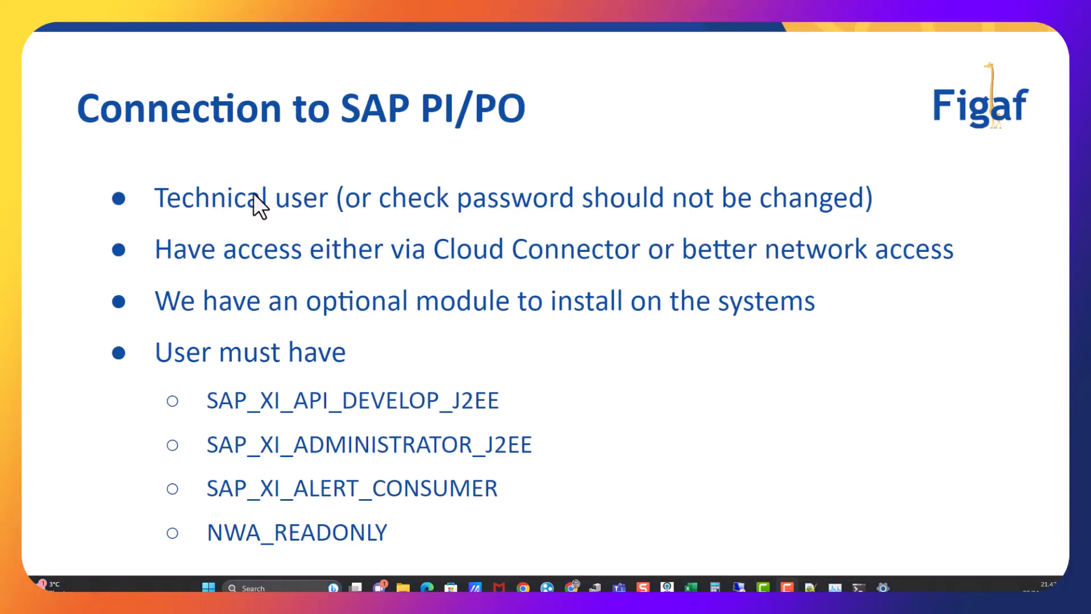
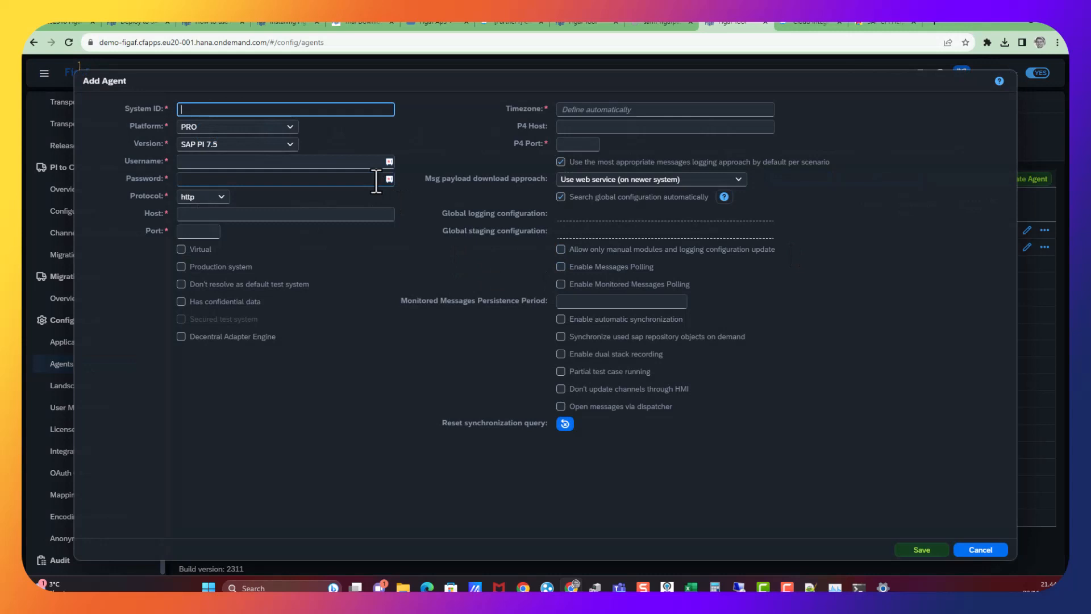
- Fill in System ID D75 with the agent's username and password, then go to the Host field
{"action": "type", "text": "D75"}
{"action": "key", "text": "Tab"}
{"action": "key", "text": "Tab"}
{"action": "key", "text": "Tab"}
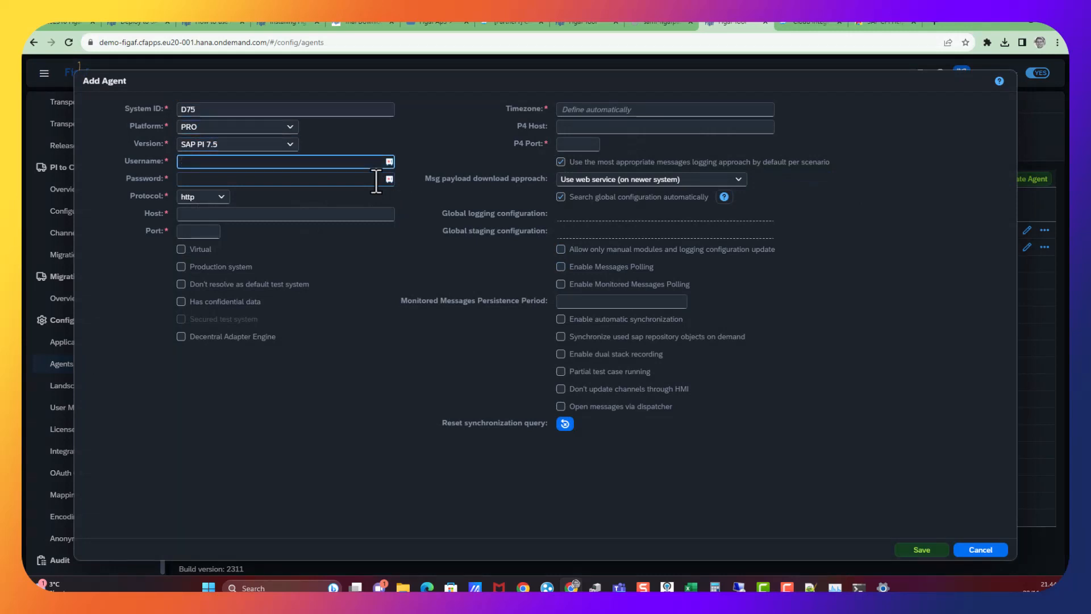
{"action": "type", "text": "daniel"}
{"action": "key", "text": "Tab"}
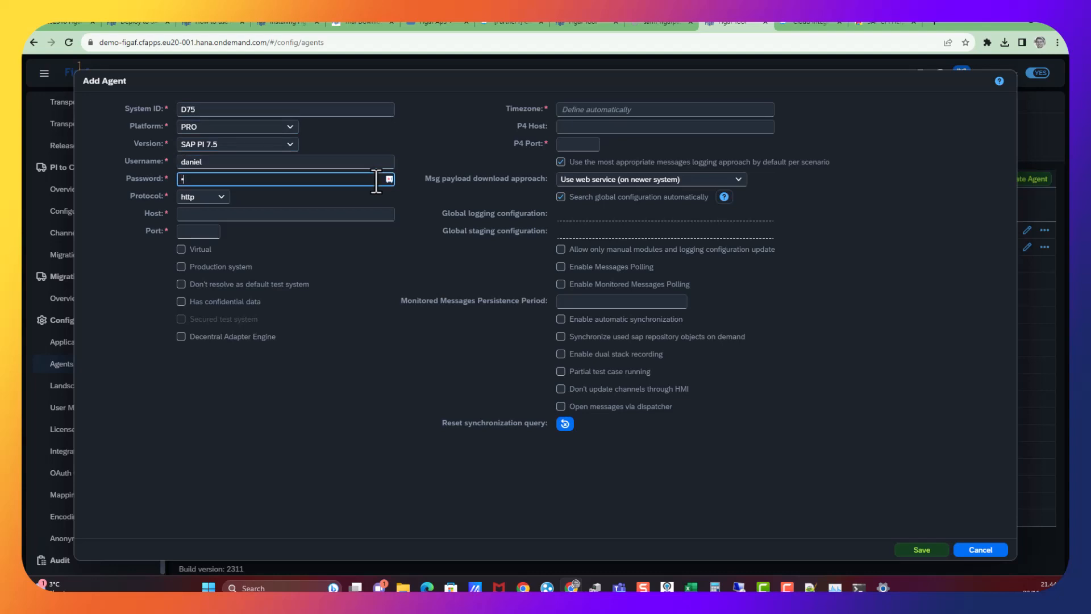
{"action": "type", "text": "•••••••"}
{"action": "key", "text": "Tab"}
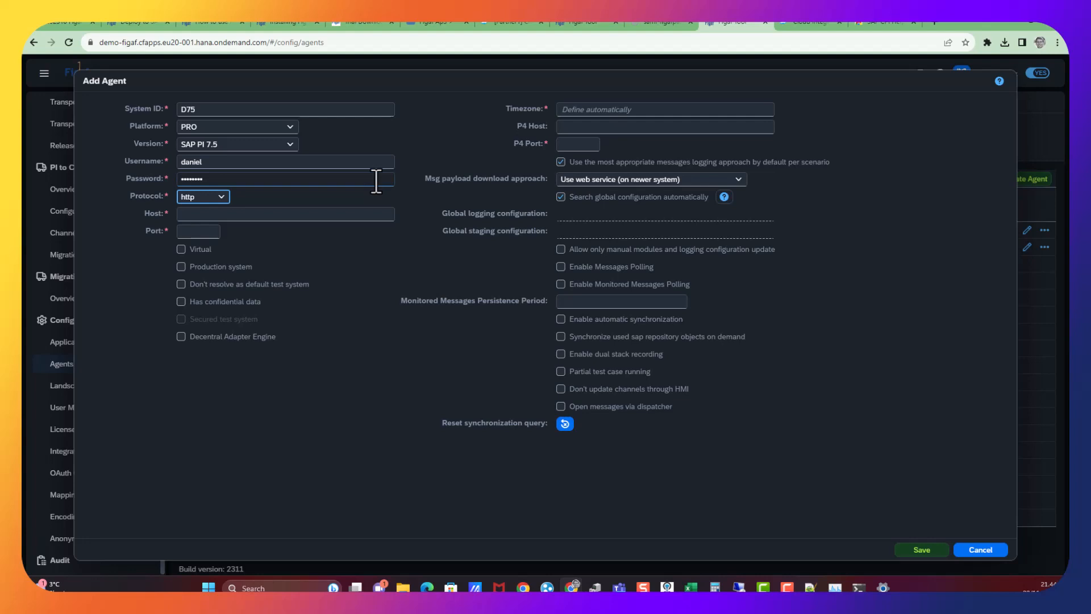
{"action": "left_click", "coordinate": [369, 214]}
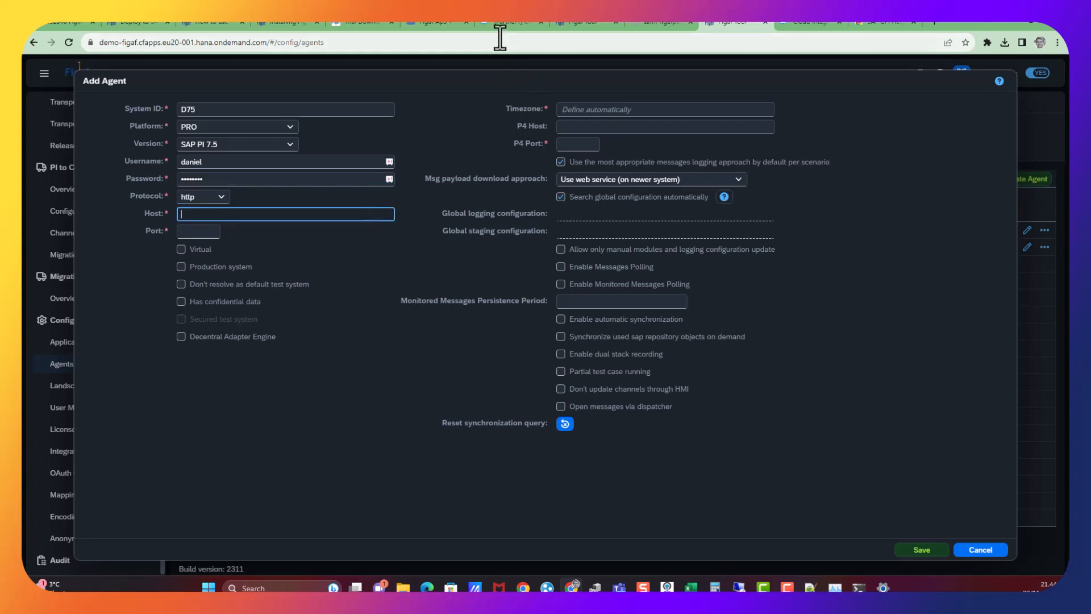
- In SAP BTP Cockpit, open the figafazure subaccount's Cloud Connectors details
{"action": "left_click", "coordinate": [409, 21]}
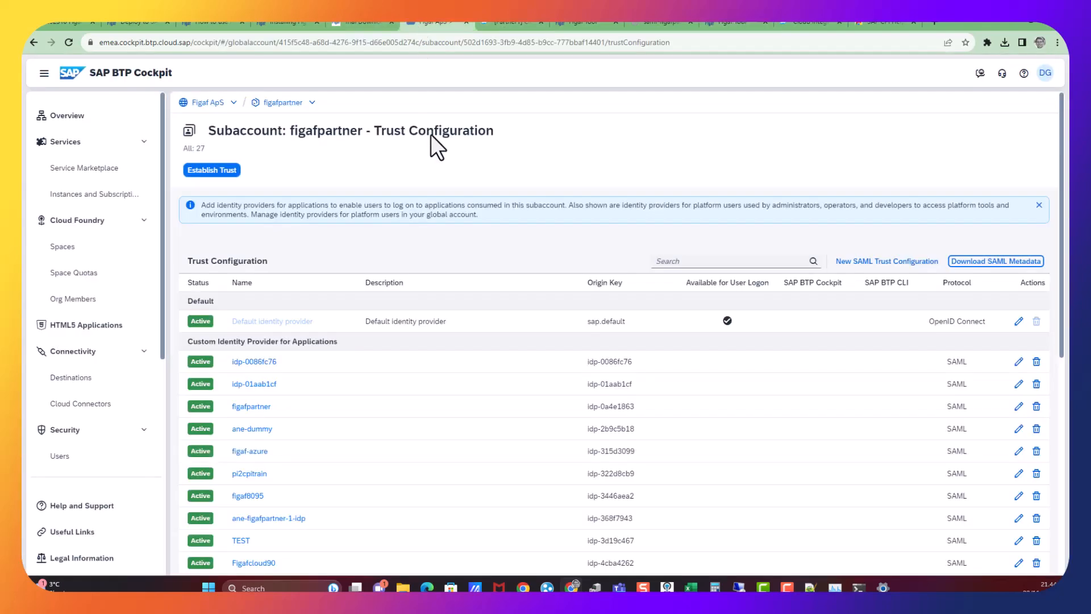
{"action": "left_click", "coordinate": [88, 380]}
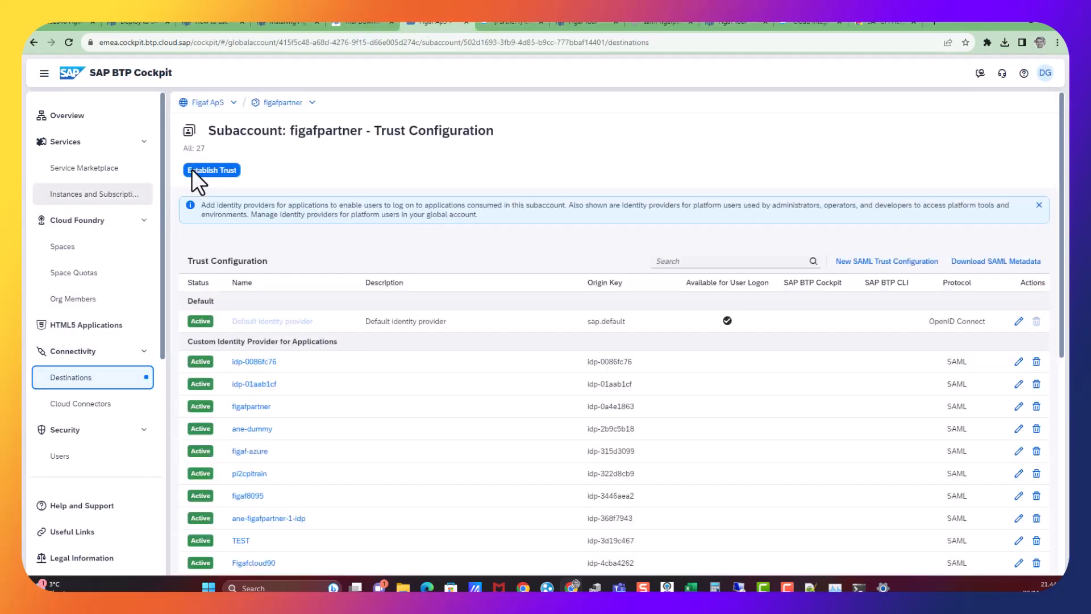
{"action": "left_click", "coordinate": [312, 102]}
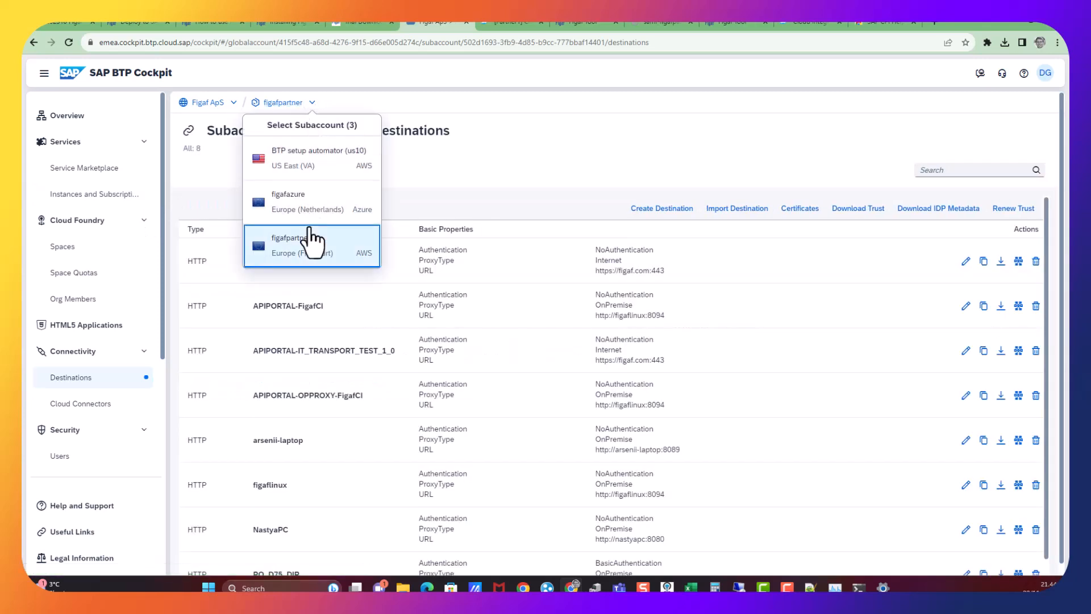
{"action": "left_click", "coordinate": [318, 204]}
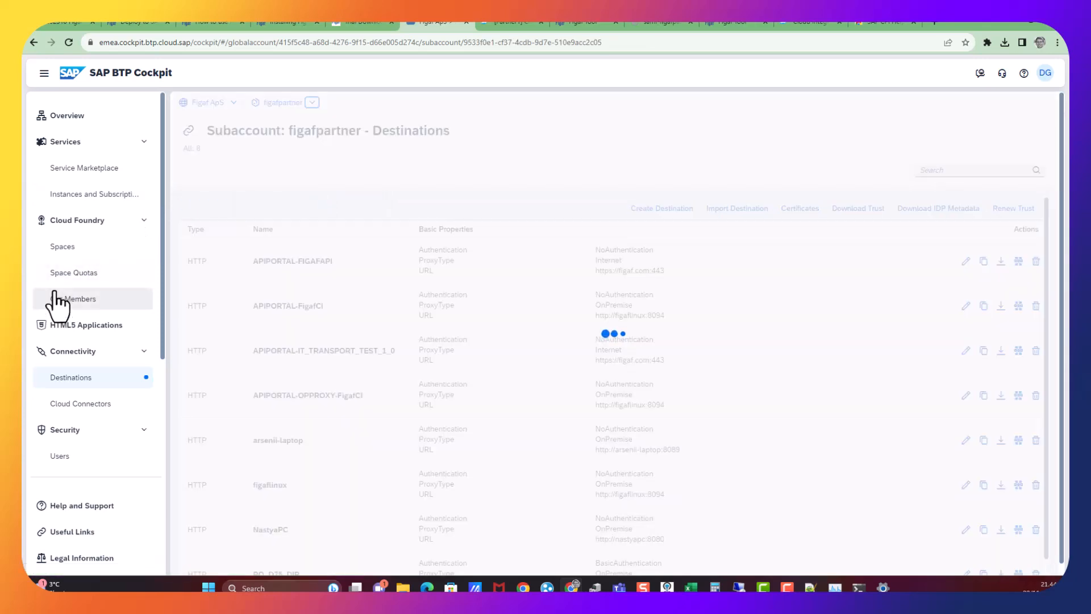
{"action": "left_click", "coordinate": [97, 384]}
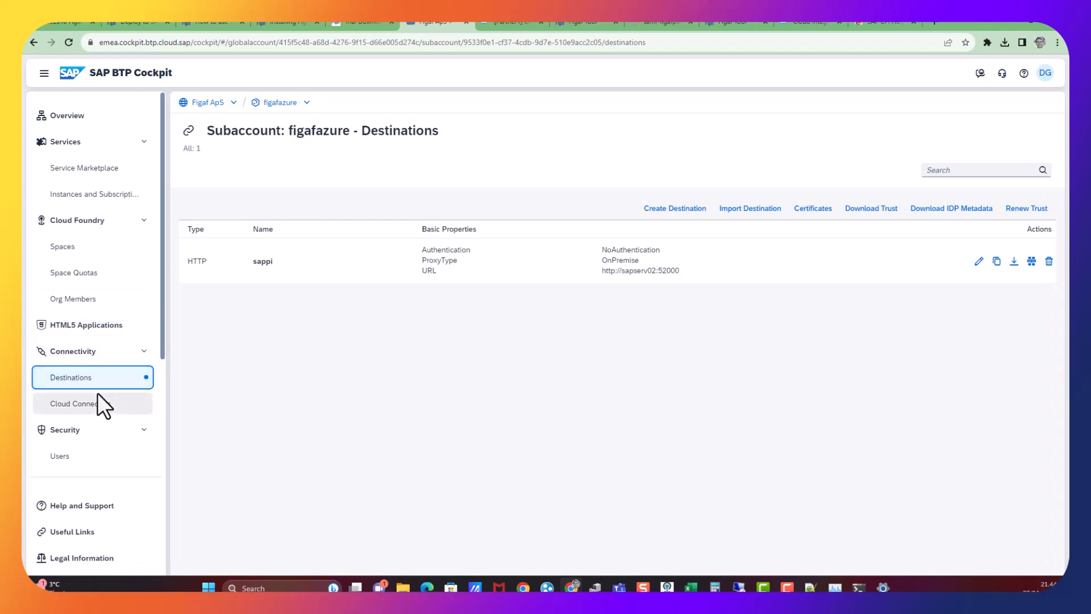
{"action": "left_click", "coordinate": [98, 397]}
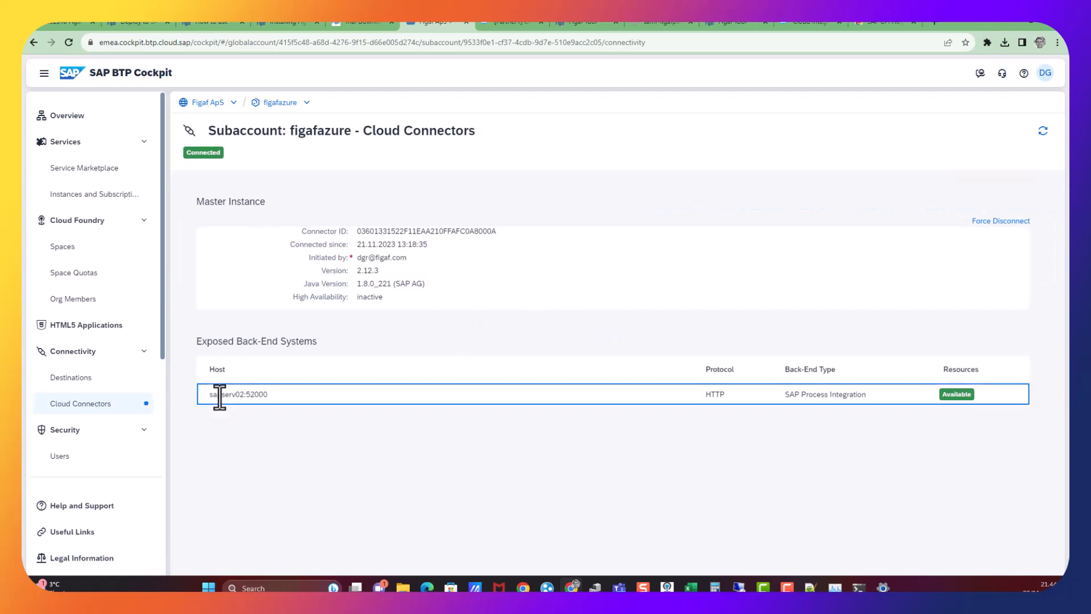
- Copy the exposed host name sapserv02 and return to the Figaf agent form
{"action": "double_click", "coordinate": [220, 394]}
{"action": "left_click", "coordinate": [792, 25]}
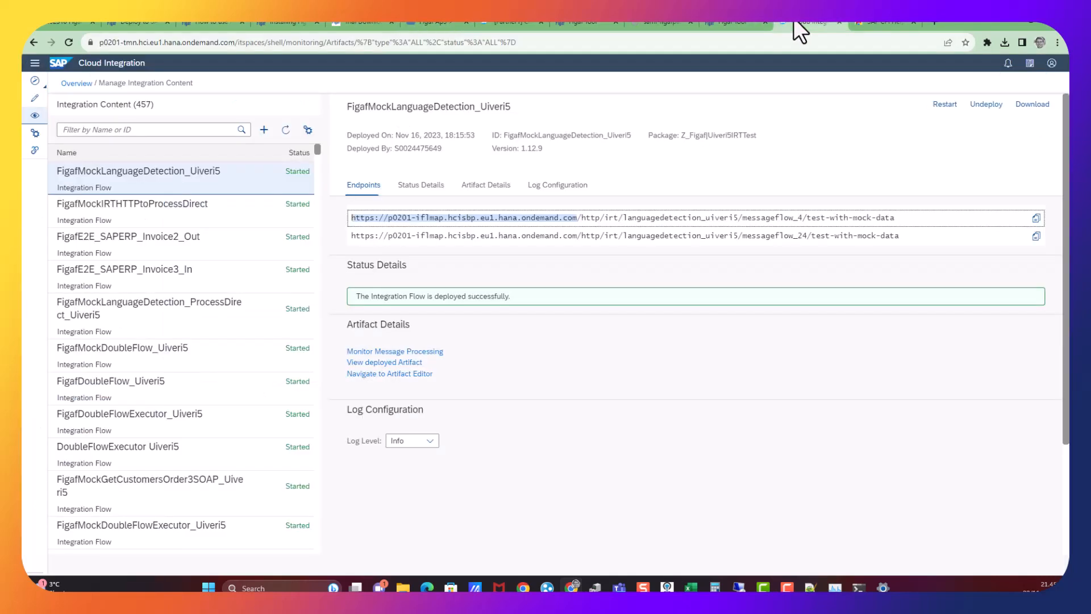
{"action": "left_click", "coordinate": [735, 24]}
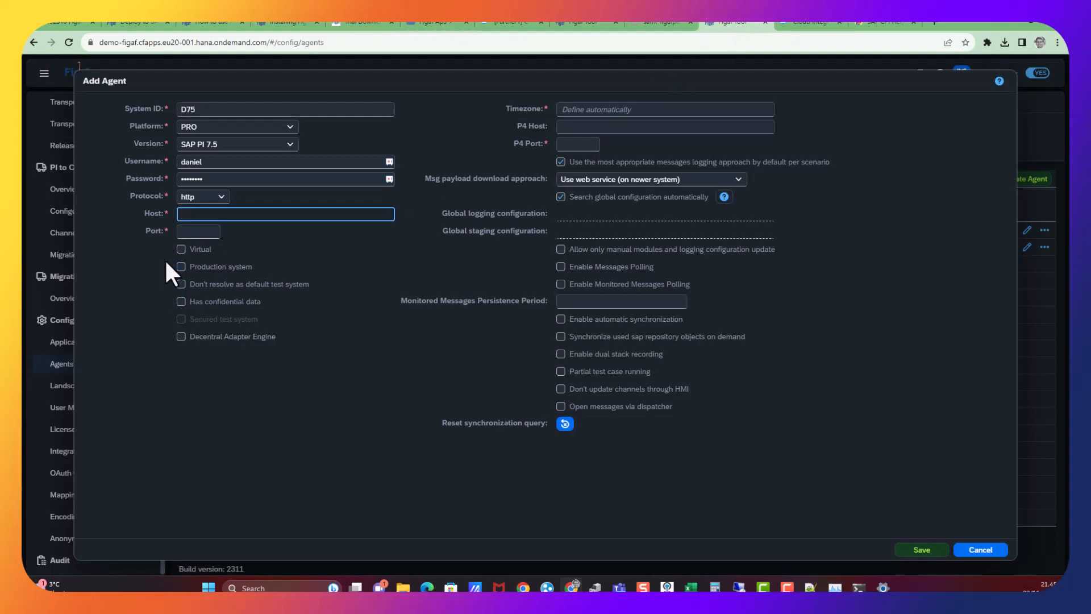
- Enter host sapserv02, port 52000 and P4 port 52004, then save the D75 agent
{"action": "type", "text": "sapserv02"}
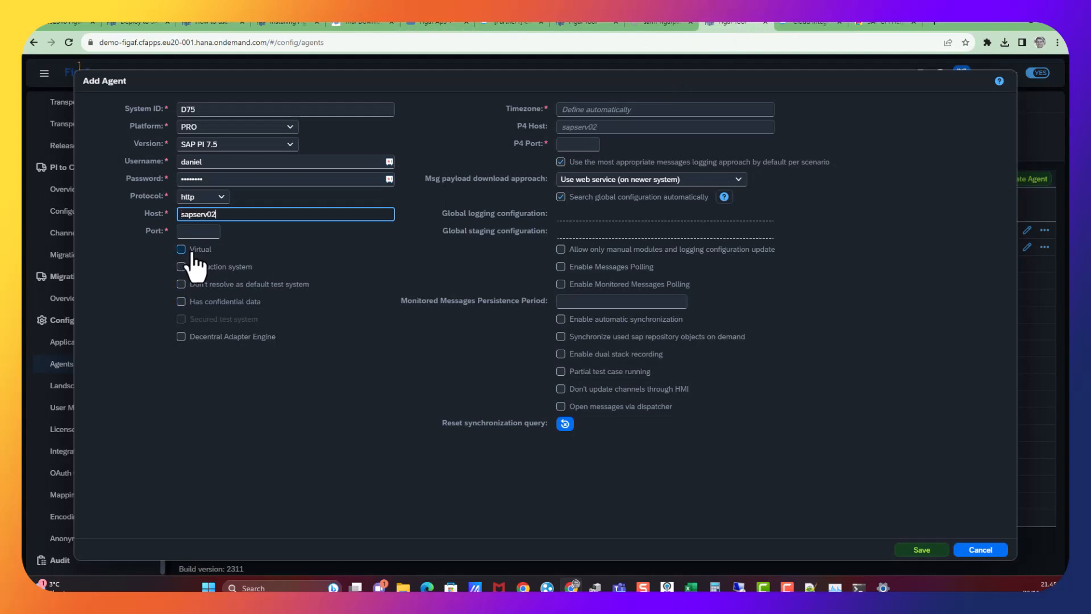
{"action": "left_click", "coordinate": [201, 237]}
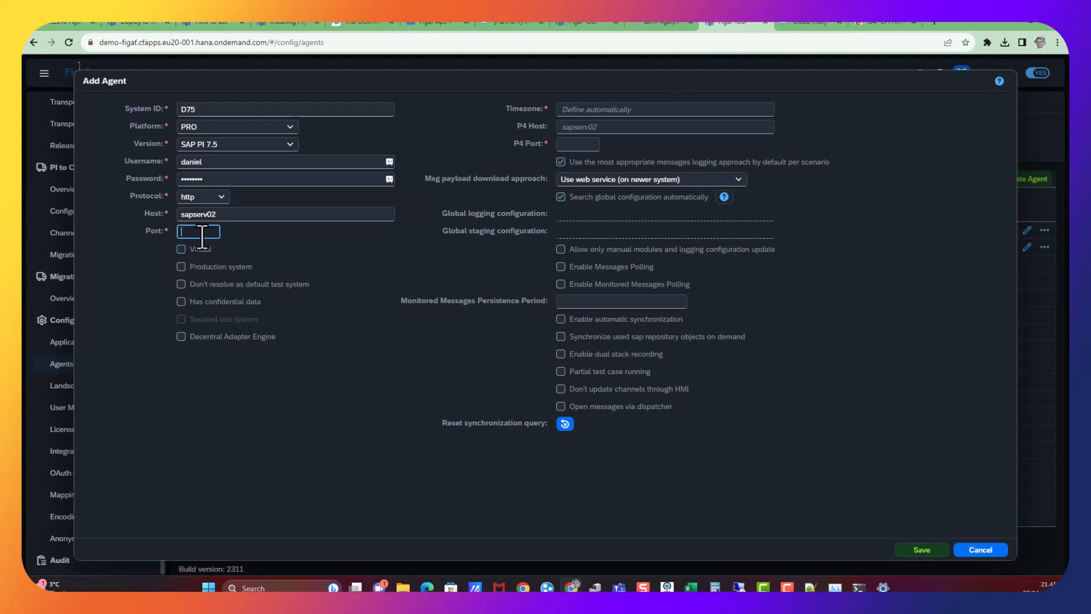
{"action": "type", "text": "52000"}
{"action": "left_click", "coordinate": [586, 144]}
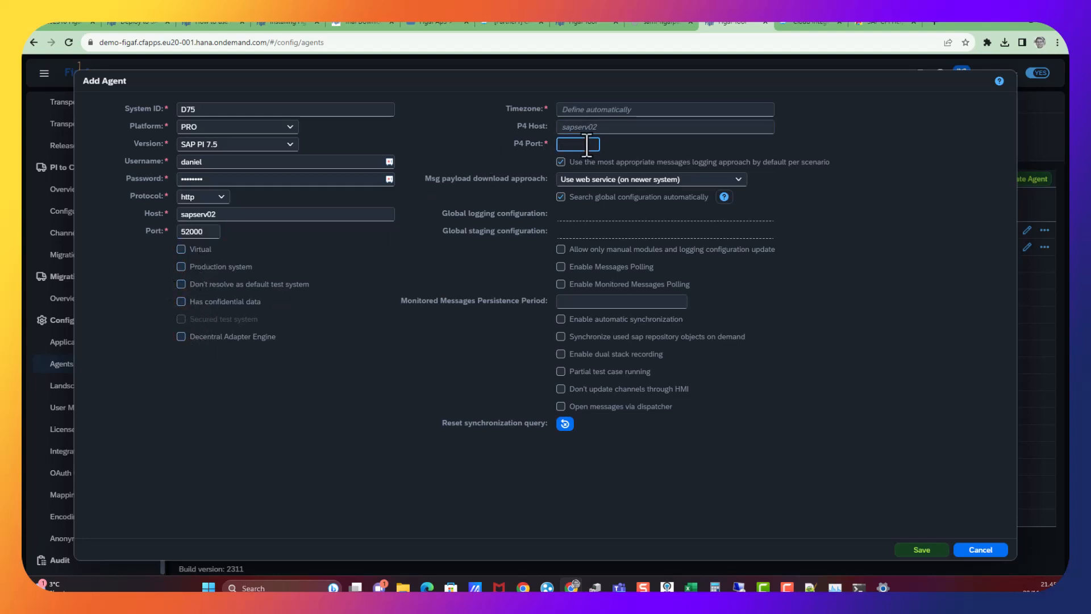
{"action": "type", "text": "5000"}
{"action": "key", "text": "BackSpace"}
{"action": "key", "text": "BackSpace"}
{"action": "type", "text": "200"}
{"action": "left_click", "coordinate": [922, 550]}
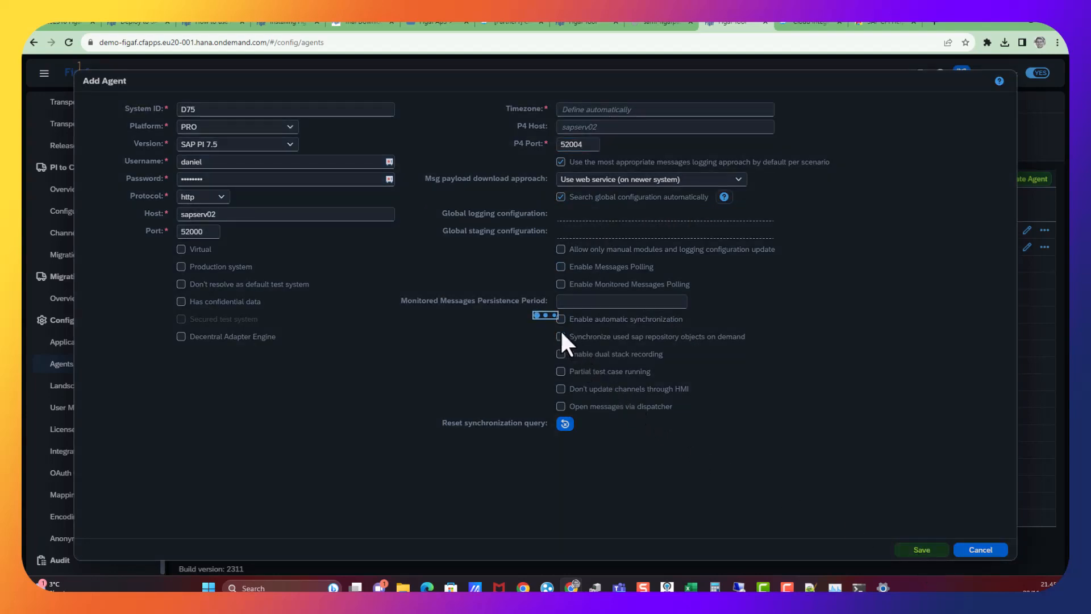
{"action": "left_click", "coordinate": [609, 339]}
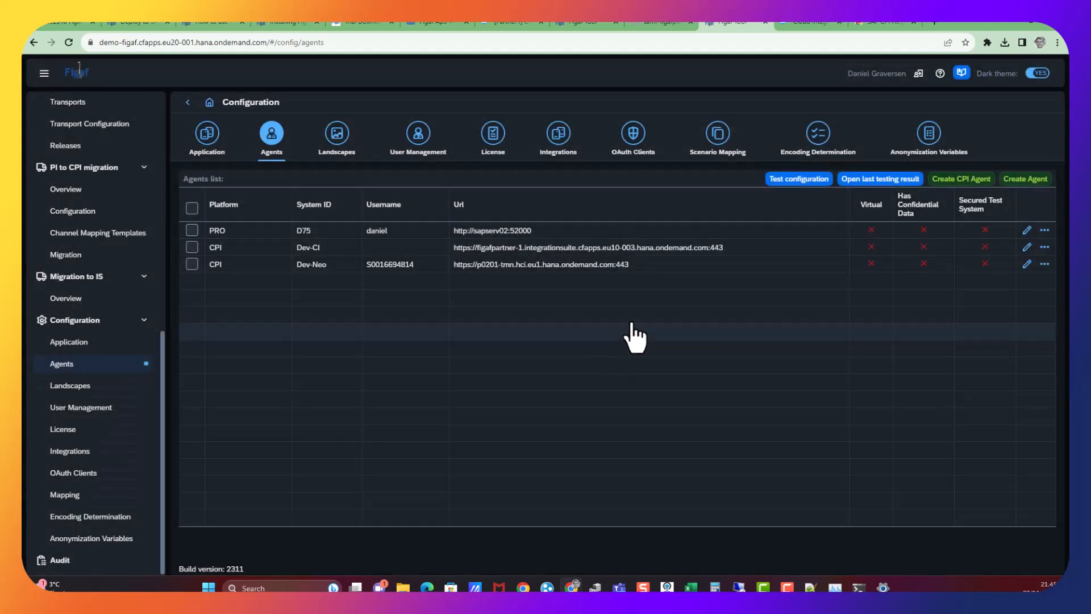
- Re-save agent D75 with timezone GMT+01:00 and confirm the update message
{"action": "left_click", "coordinate": [1026, 231]}
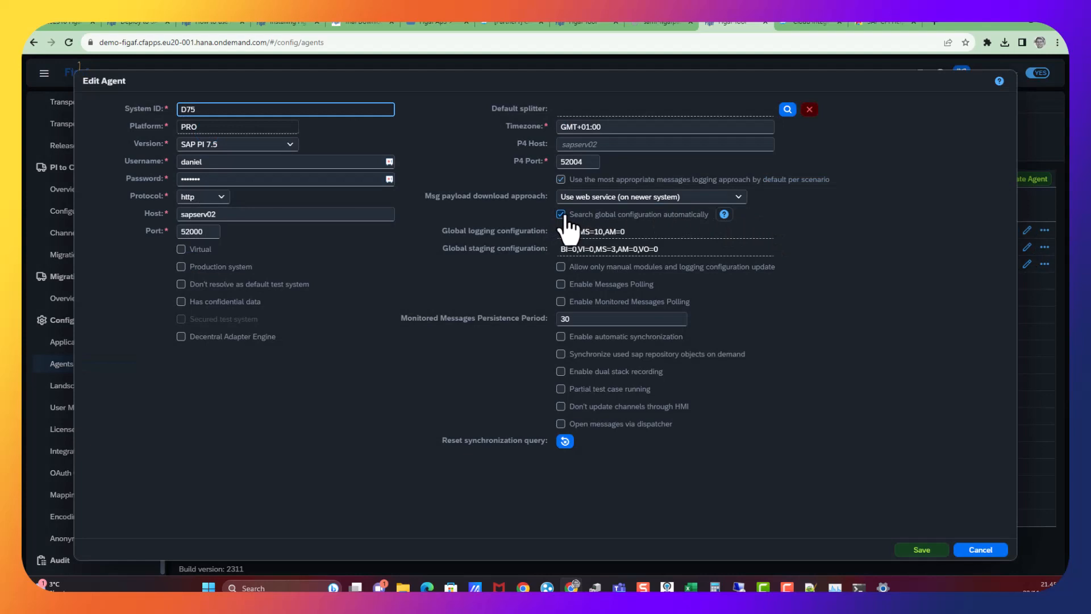
{"action": "left_click", "coordinate": [617, 127]}
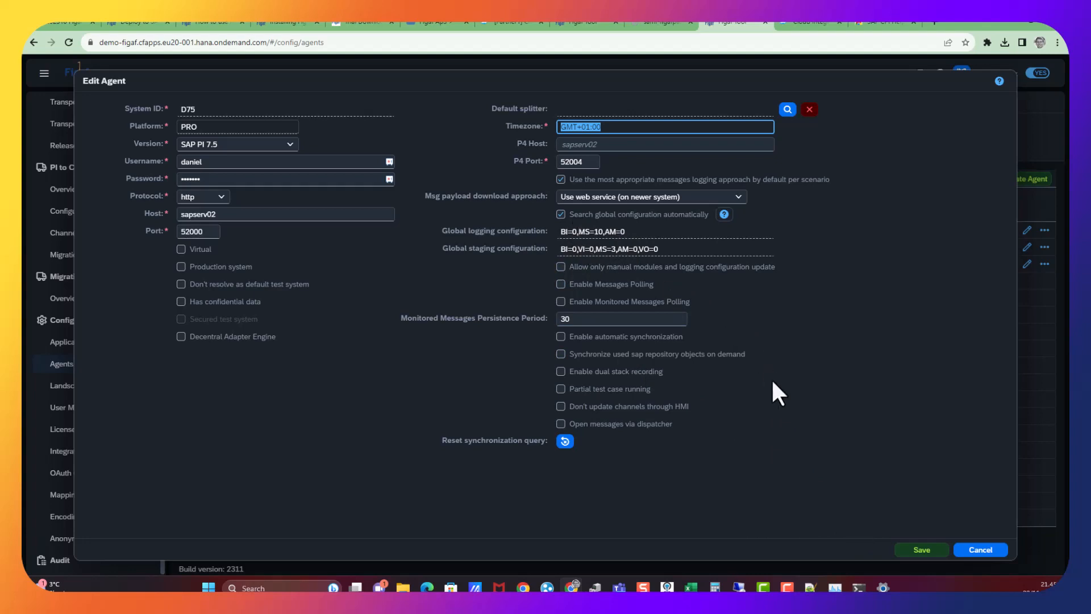
{"action": "left_click", "coordinate": [914, 553]}
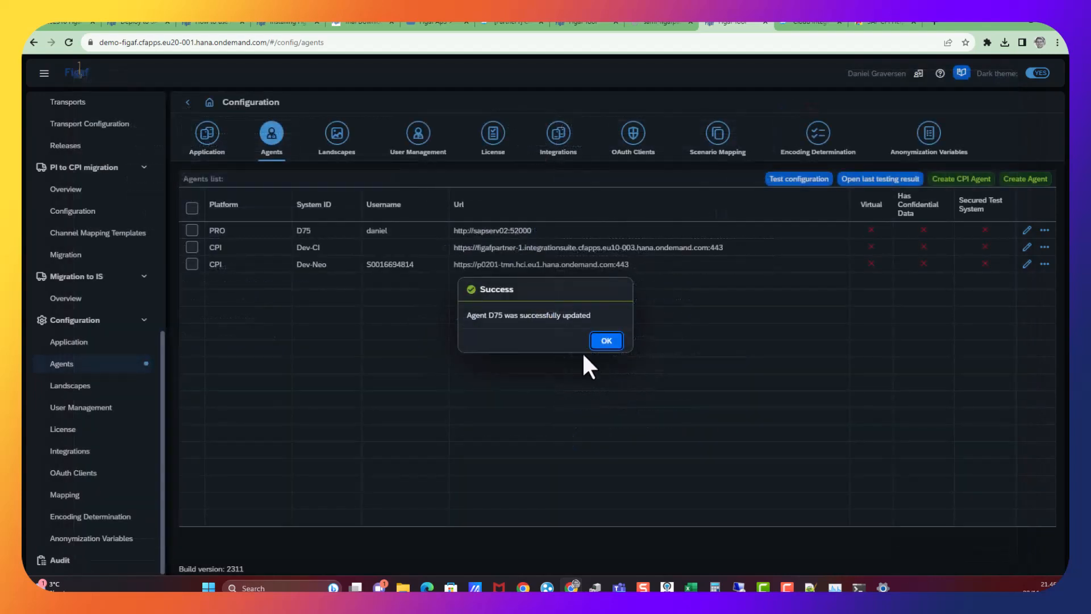
{"action": "left_click", "coordinate": [595, 340]}
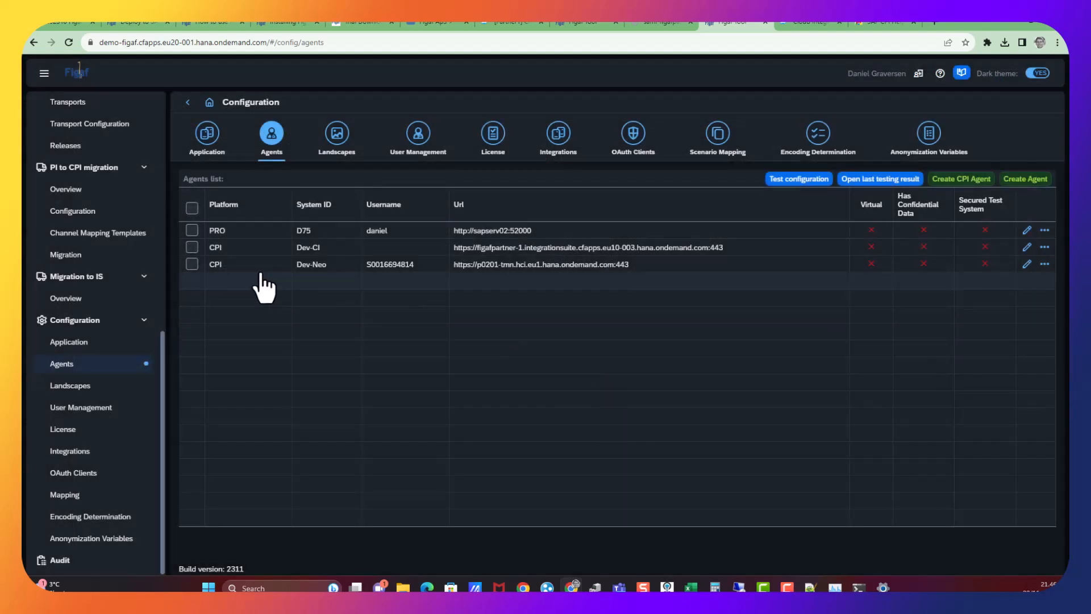
- Run a connection test for the PRO agent D75 and close the results
{"action": "left_click", "coordinate": [194, 231]}
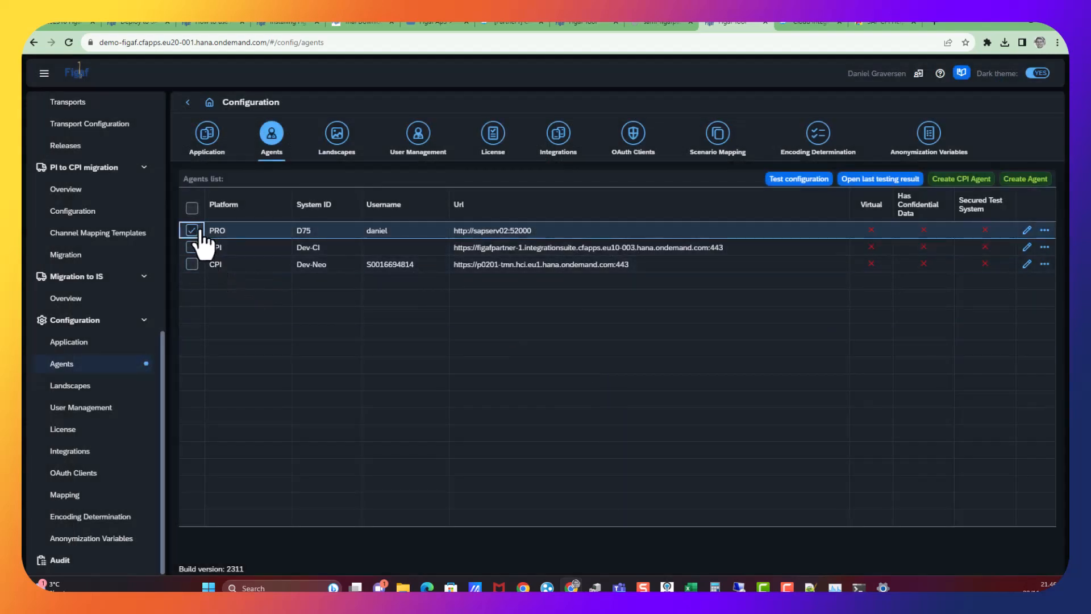
{"action": "left_click", "coordinate": [800, 180]}
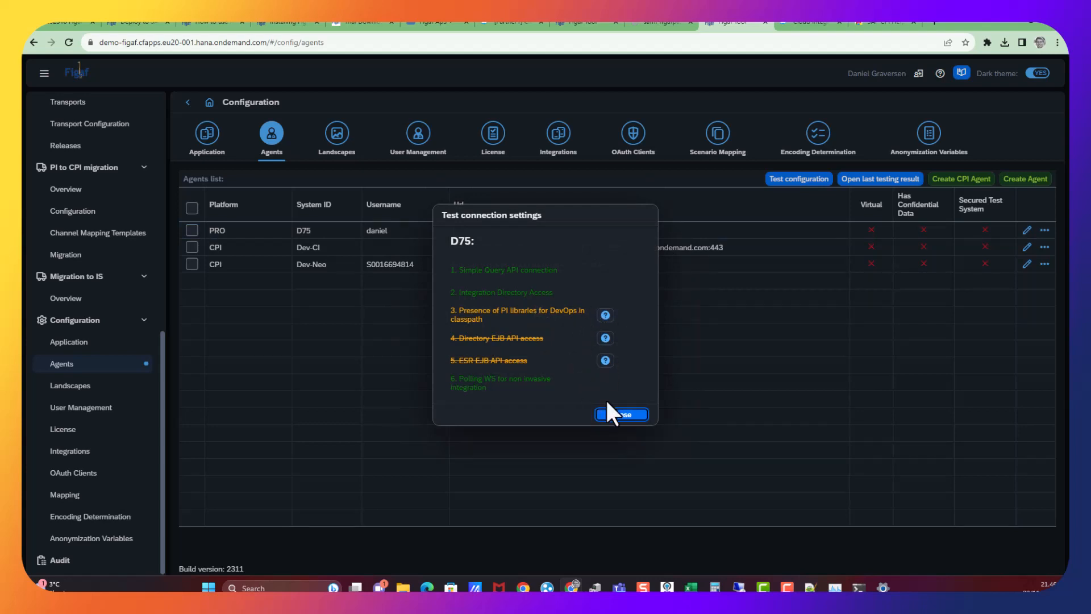
{"action": "left_click", "coordinate": [620, 415]}
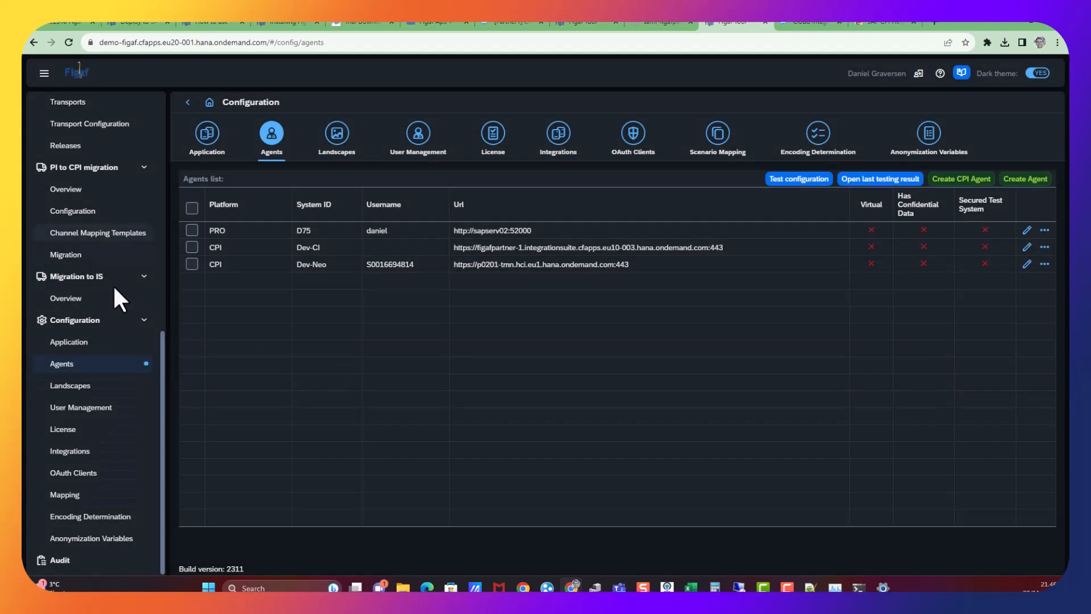
{"action": "scroll", "coordinate": [115, 307], "scroll_direction": "up", "scroll_amount": 3}
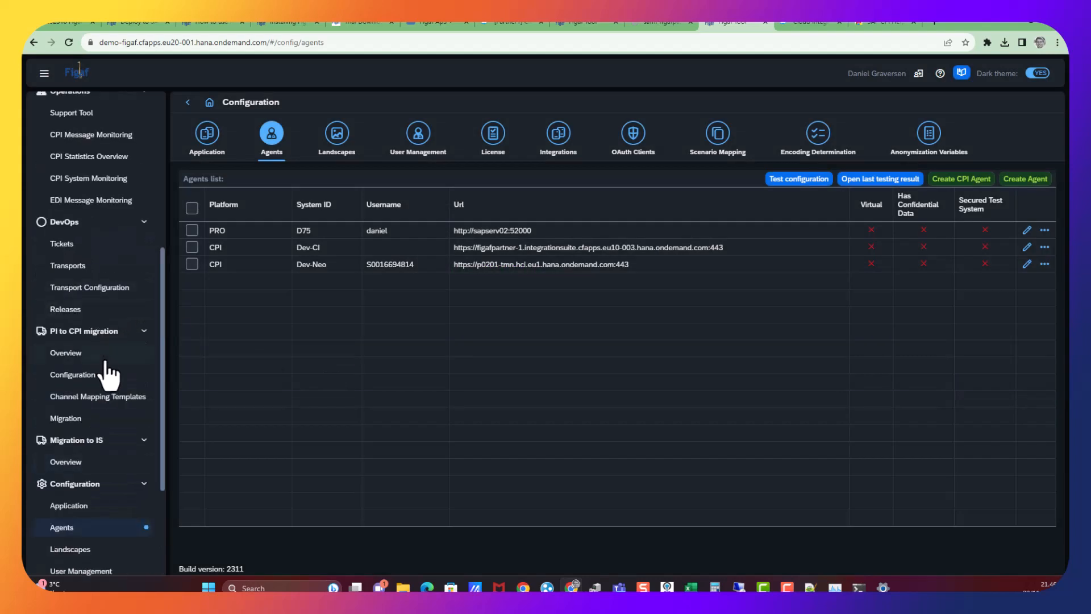
{"action": "scroll", "coordinate": [110, 341], "scroll_direction": "up", "scroll_amount": 5}
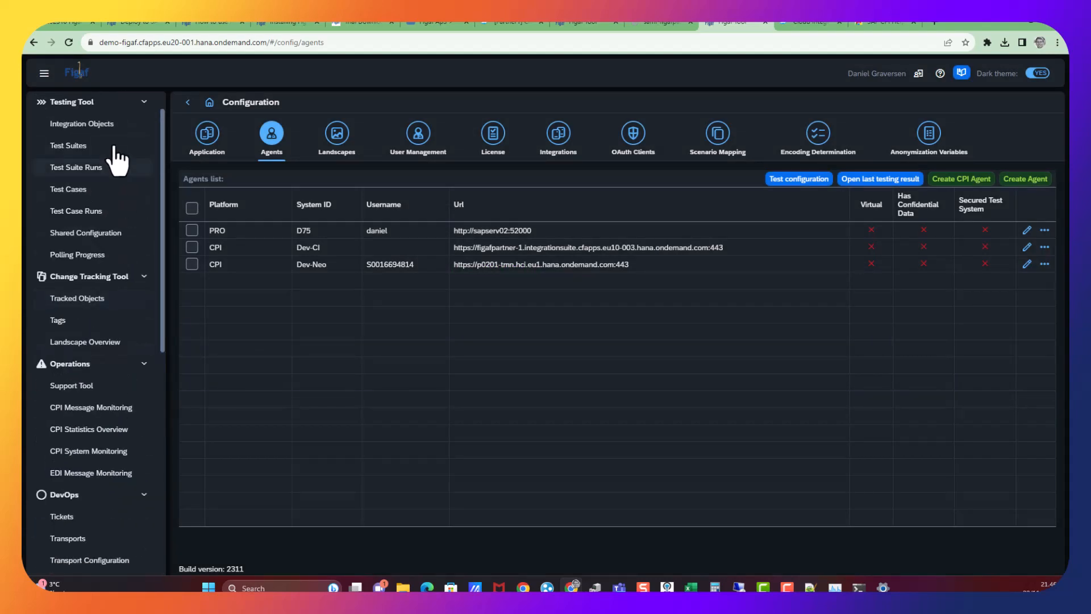
- On Integration Objects, choose agent D75 and open its synchronization settings
{"action": "left_click", "coordinate": [113, 128]}
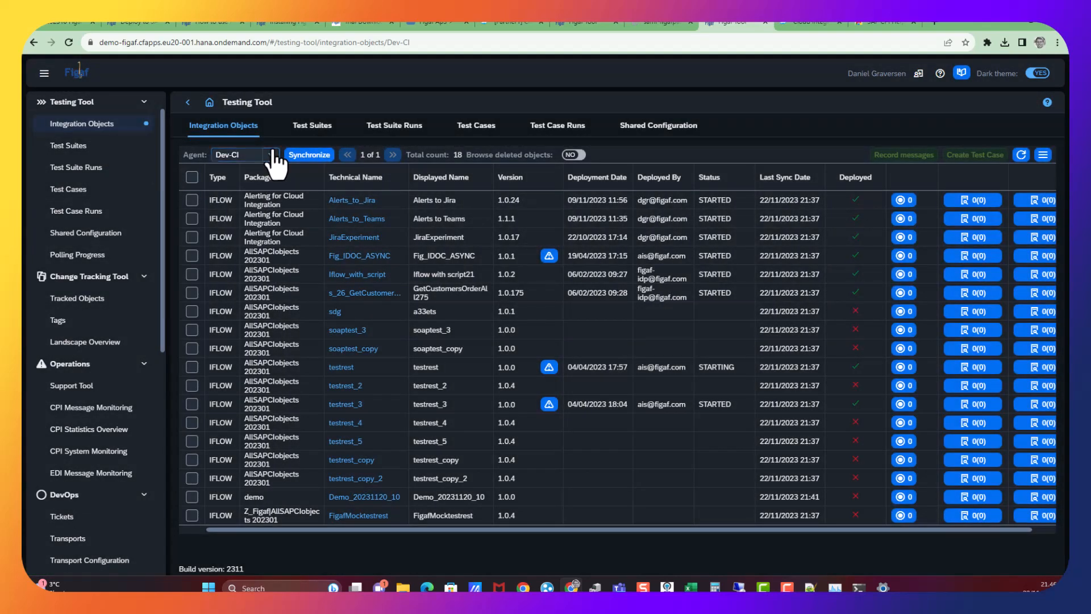
{"action": "left_click", "coordinate": [272, 154]}
{"action": "left_click", "coordinate": [270, 169]}
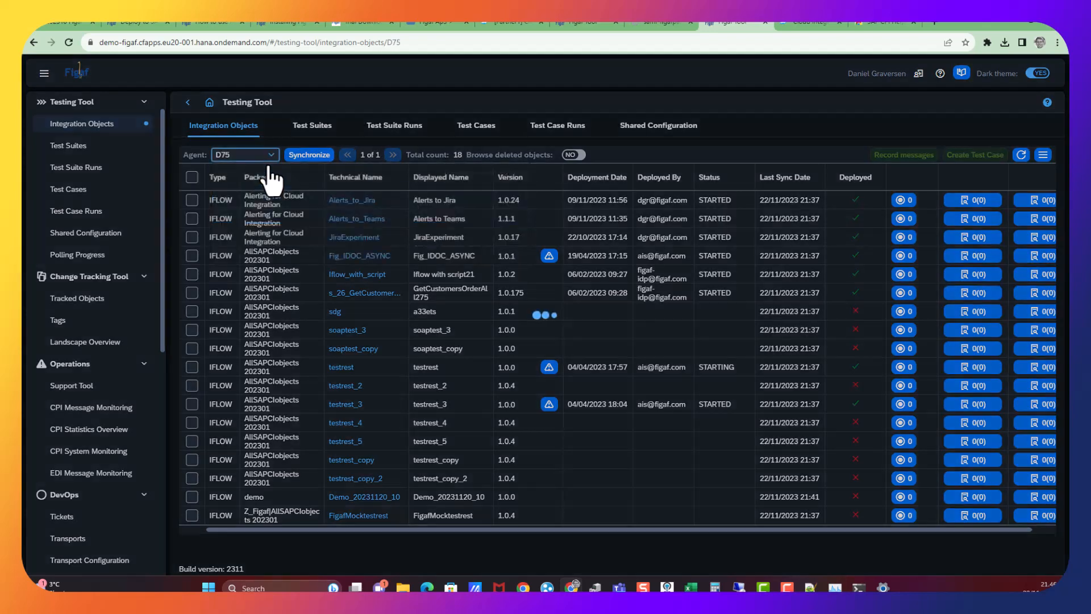
{"action": "left_click", "coordinate": [310, 156]}
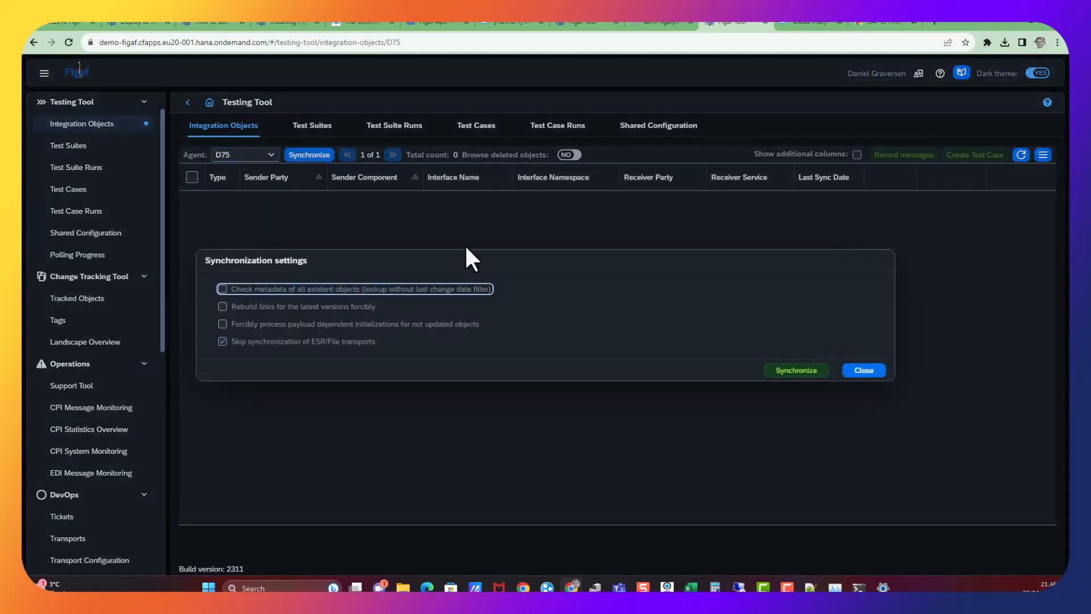
- Start the D75 synchronization and follow its business component, channel and configuration progress
{"action": "left_click", "coordinate": [796, 370]}
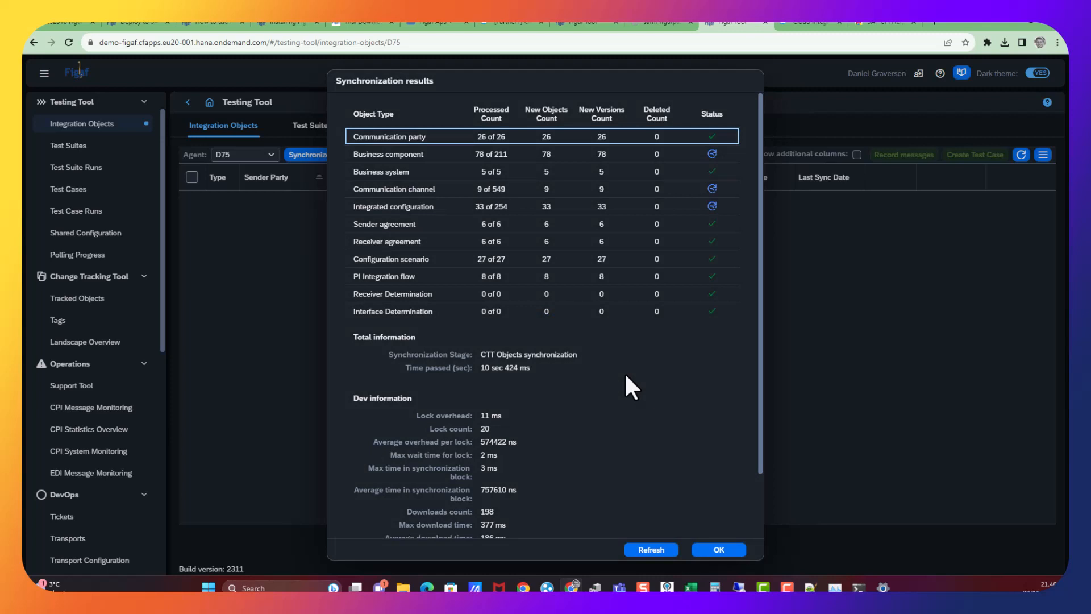
{"action": "scroll", "coordinate": [625, 392], "scroll_direction": "down", "scroll_amount": 2}
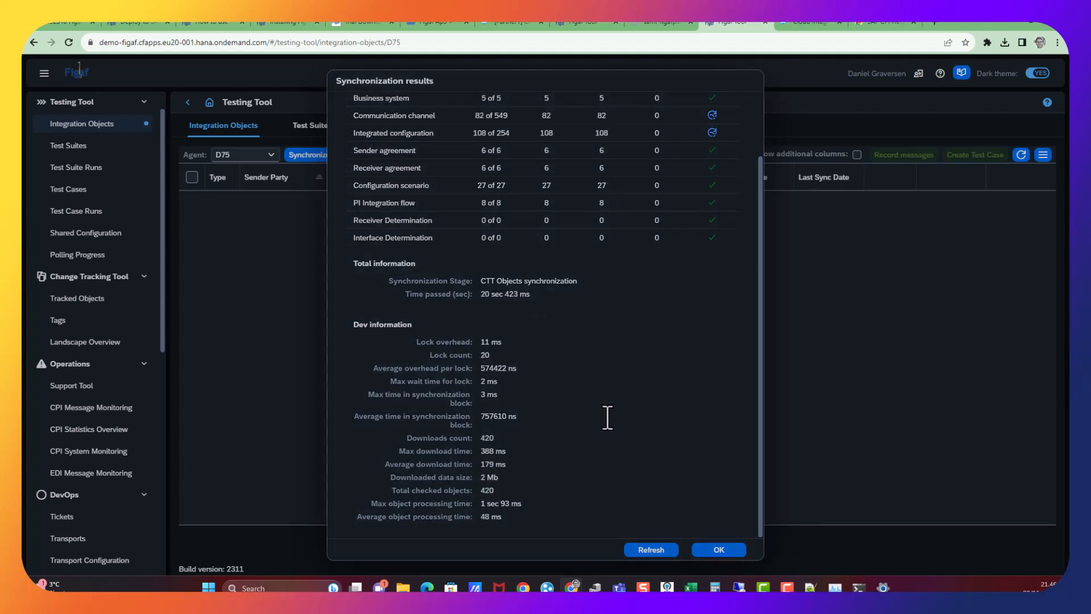
{"action": "scroll", "coordinate": [565, 355], "scroll_direction": "up", "scroll_amount": 2}
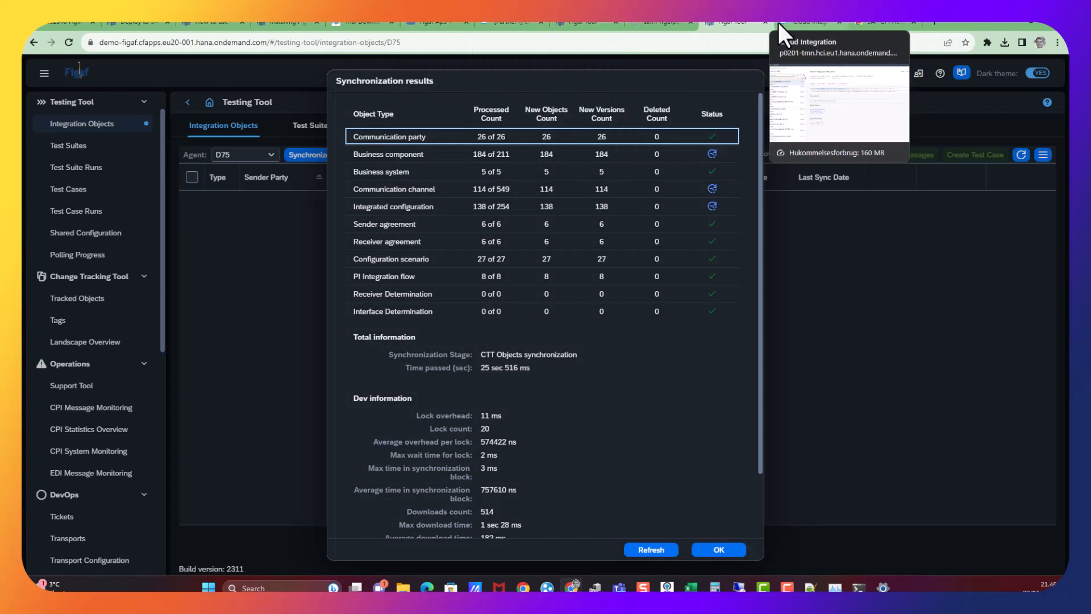
- Open demo-figaf-app in the dev space and check its instance's memory and CPU usage
{"action": "left_click", "coordinate": [441, 19]}
{"action": "left_click", "coordinate": [69, 244]}
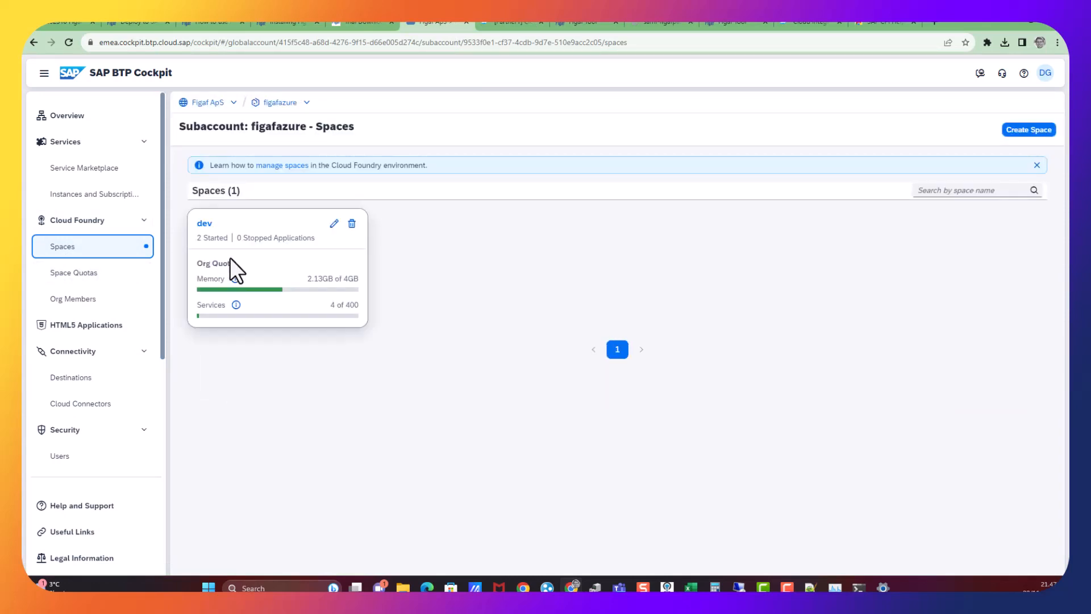
{"action": "left_click", "coordinate": [204, 223]}
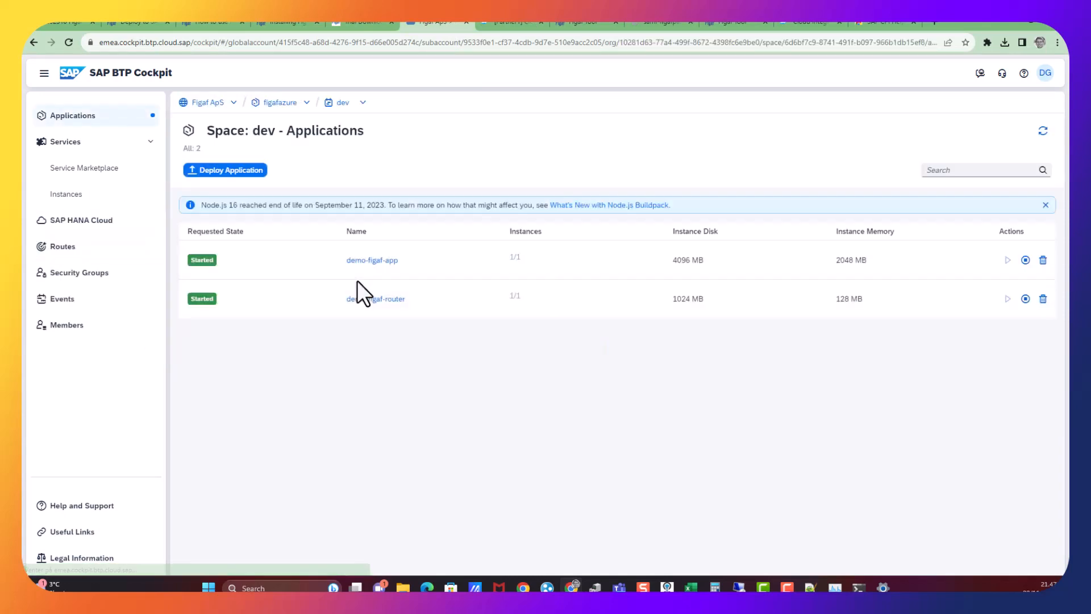
{"action": "left_click", "coordinate": [367, 261]}
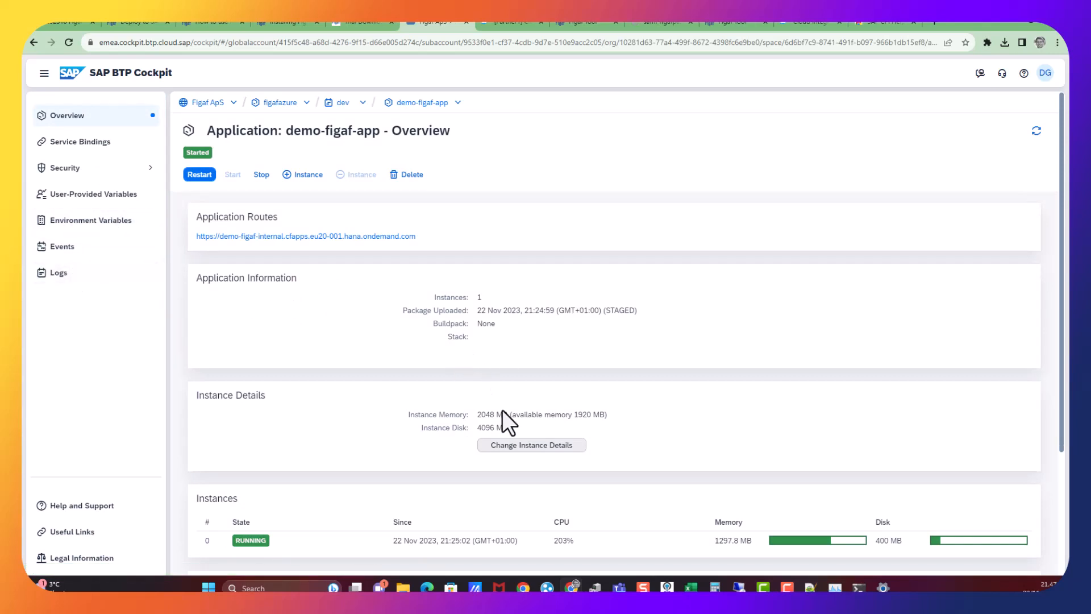
{"action": "double_click", "coordinate": [561, 540]}
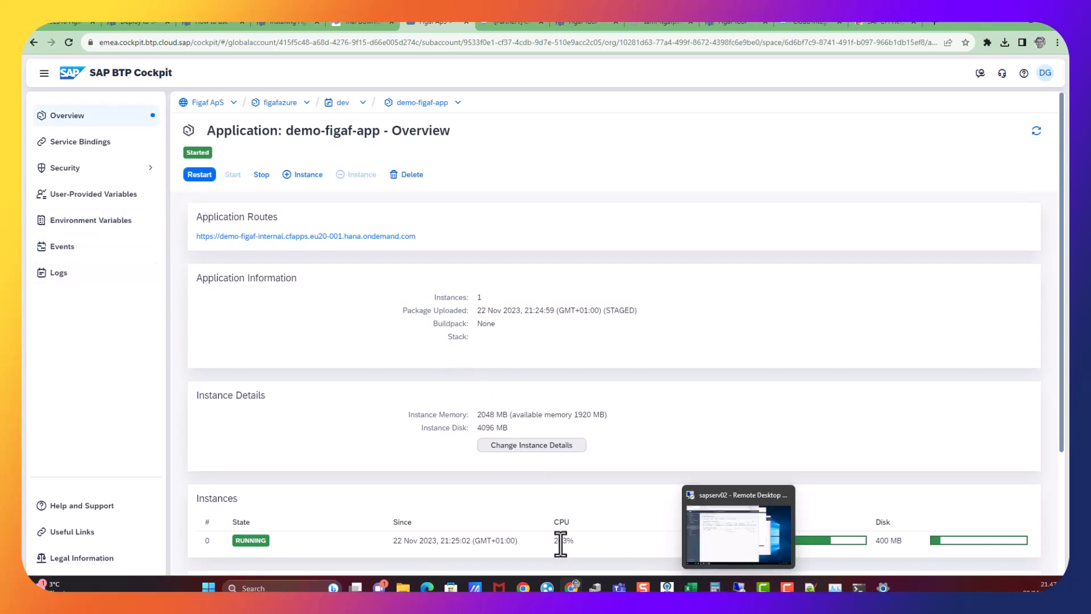
{"action": "left_click", "coordinate": [625, 509]}
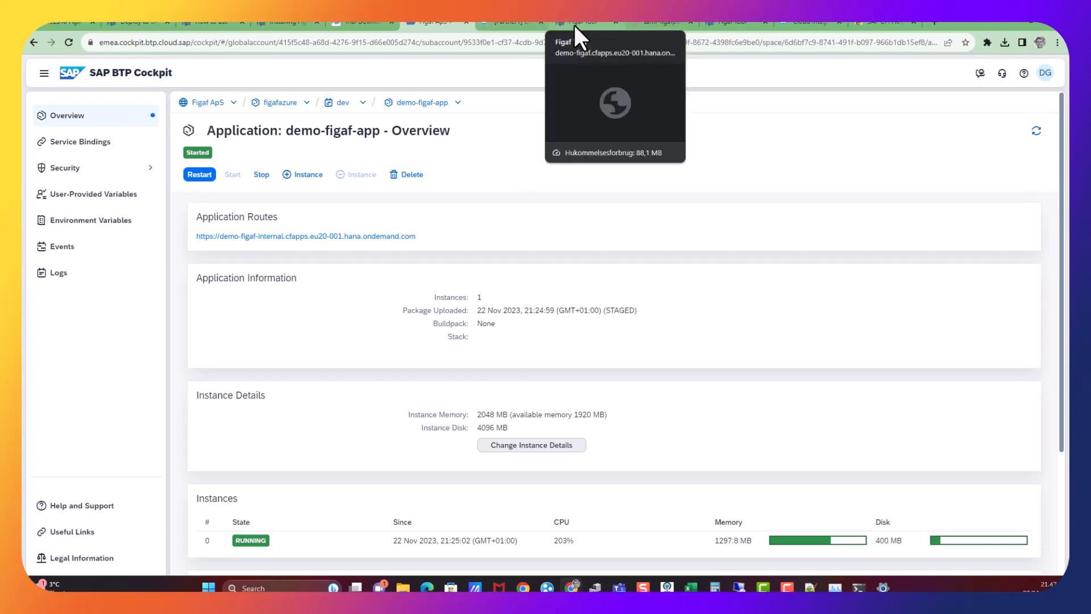
- Back in Figaf, change the URL to /instance-monitoring to view background transaction times
{"action": "left_click", "coordinate": [594, 19]}
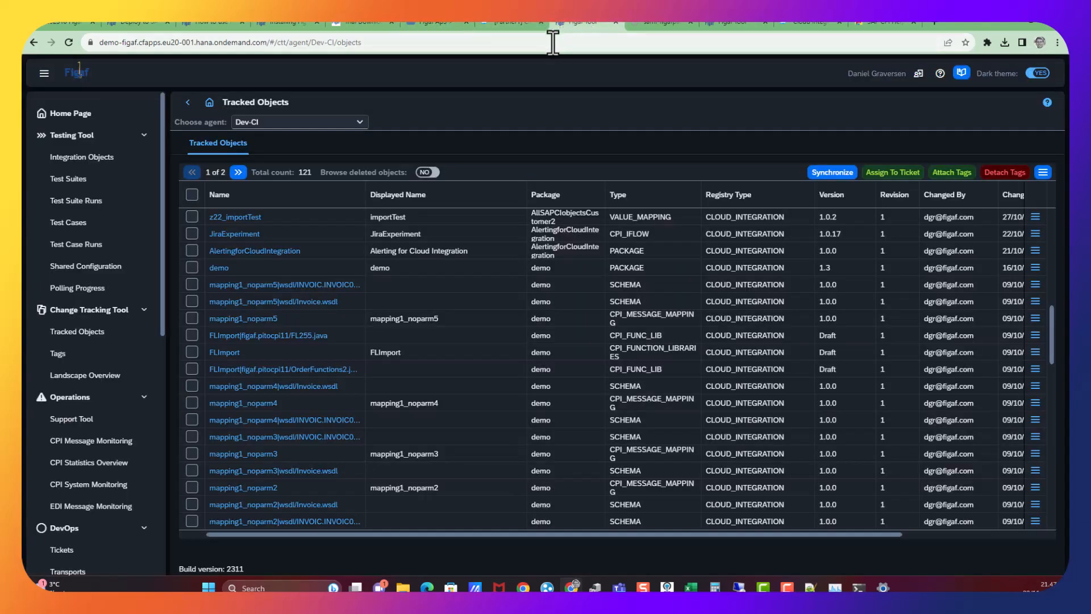
{"action": "left_click", "coordinate": [463, 45]}
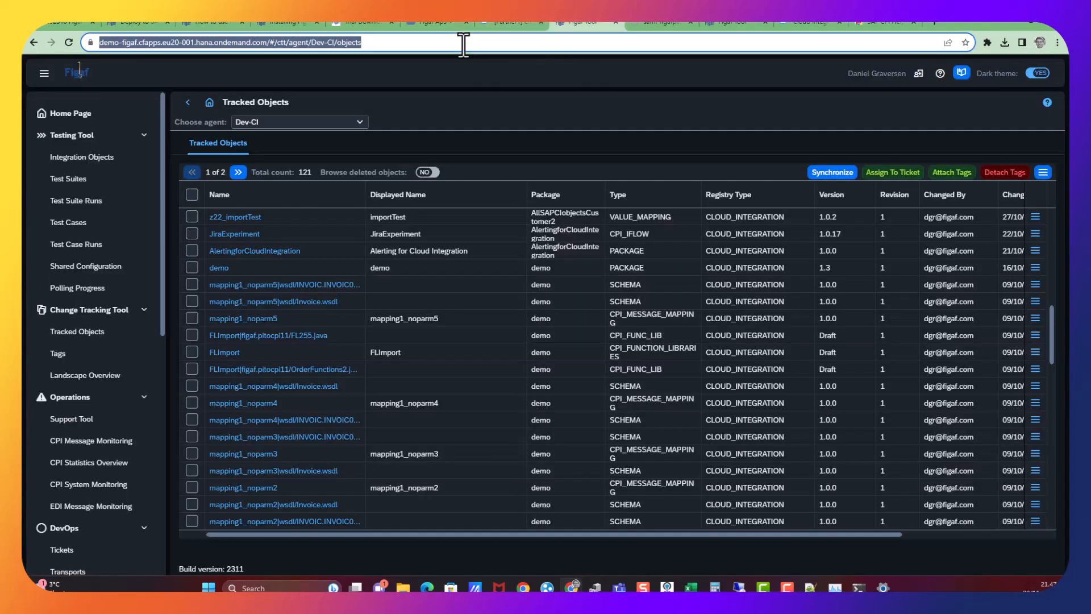
{"action": "left_click", "coordinate": [301, 44]}
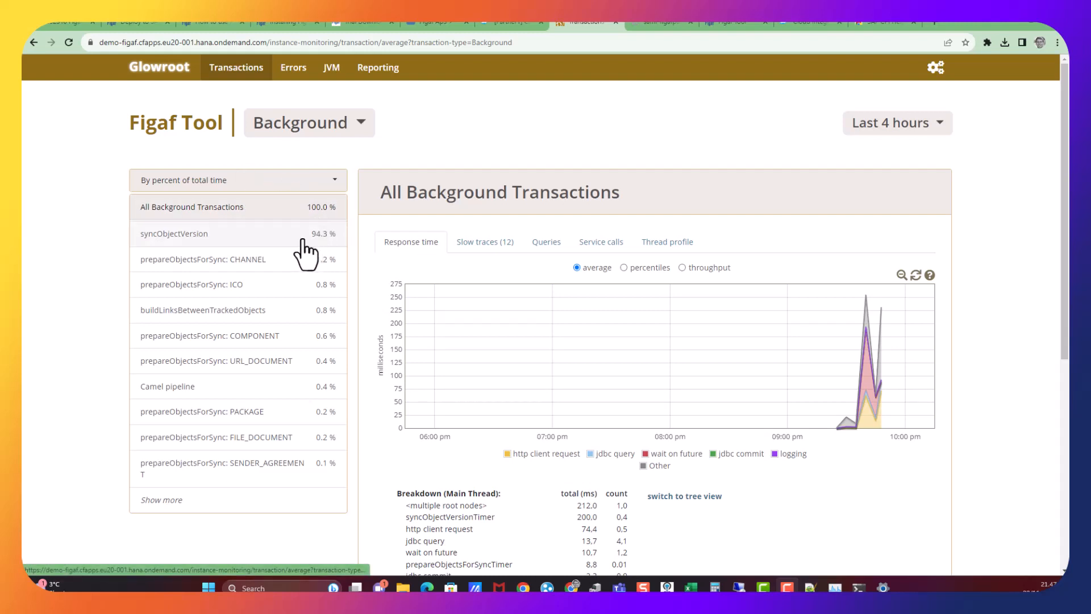
- Inspect the 4,922 ms slow trace's query stats and trace entries, then view Errors
{"action": "left_click", "coordinate": [480, 243]}
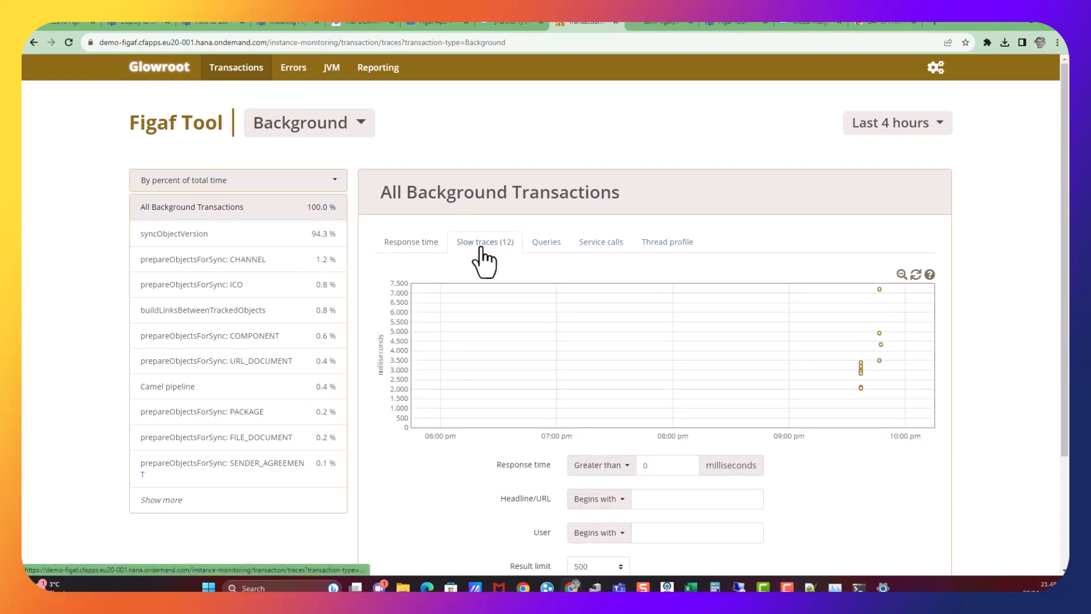
{"action": "left_click", "coordinate": [879, 334]}
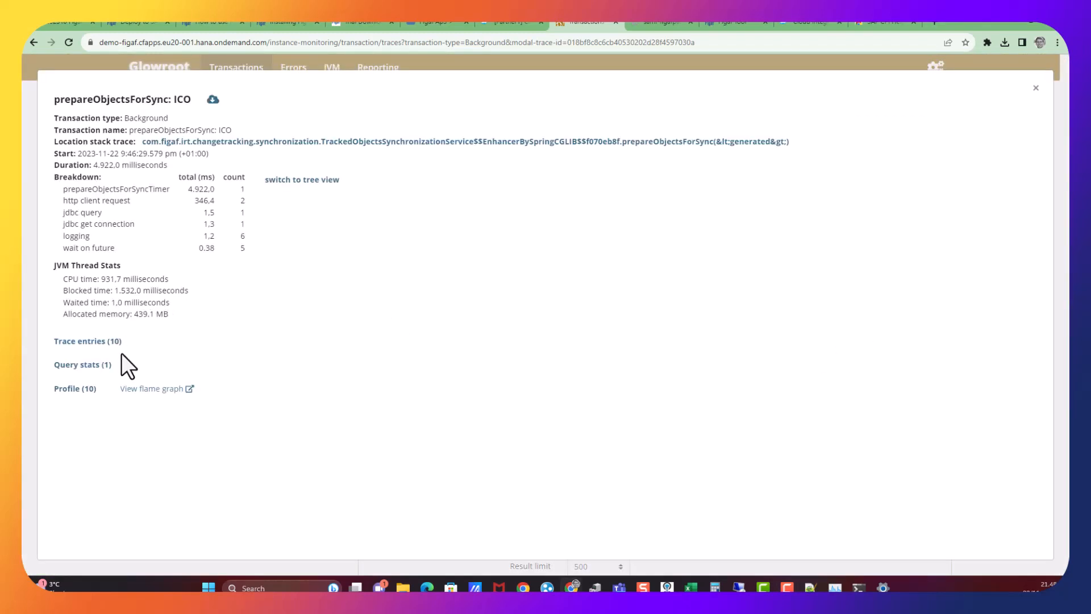
{"action": "left_click", "coordinate": [85, 363]}
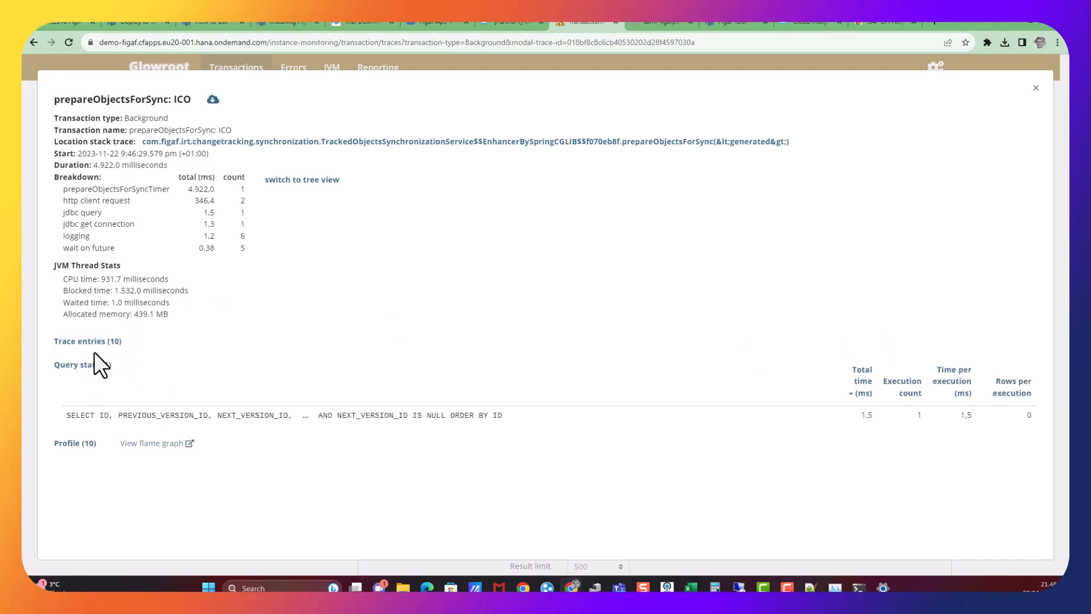
{"action": "left_click", "coordinate": [94, 350]}
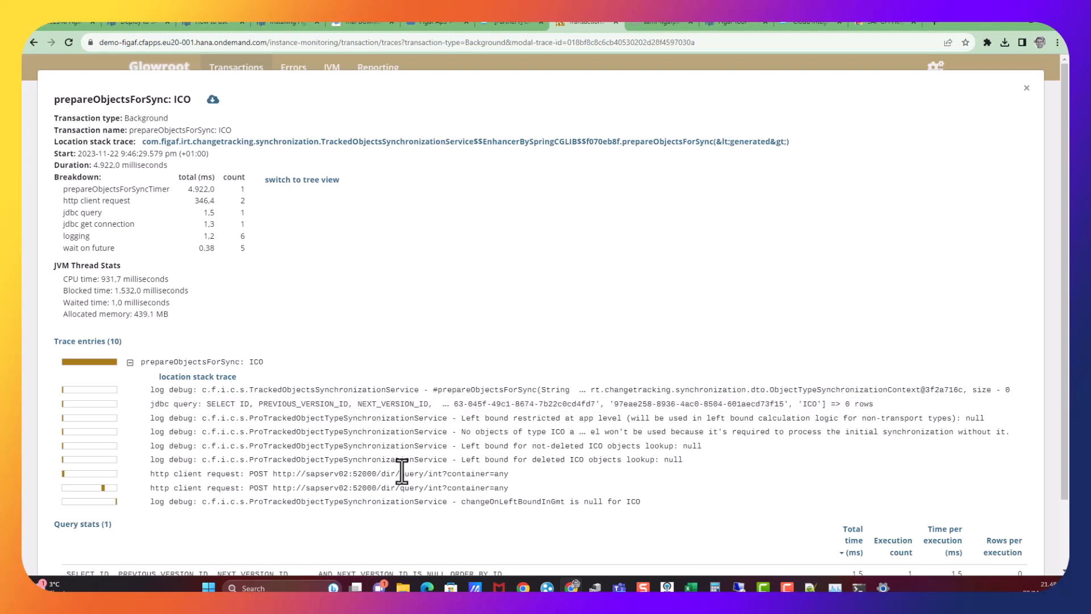
{"action": "left_click", "coordinate": [289, 62]}
{"action": "left_click", "coordinate": [289, 72]}
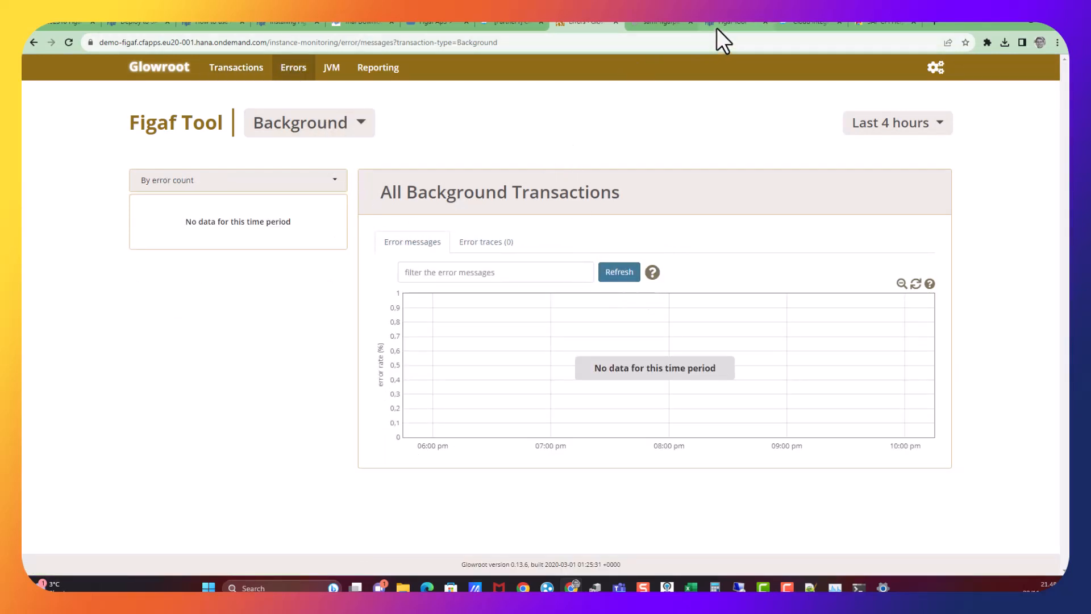
- Plot ProcessCpuLoad and SystemCpuLoad alongside heap memory on the JVM gauges chart
{"action": "left_click", "coordinate": [369, 88]}
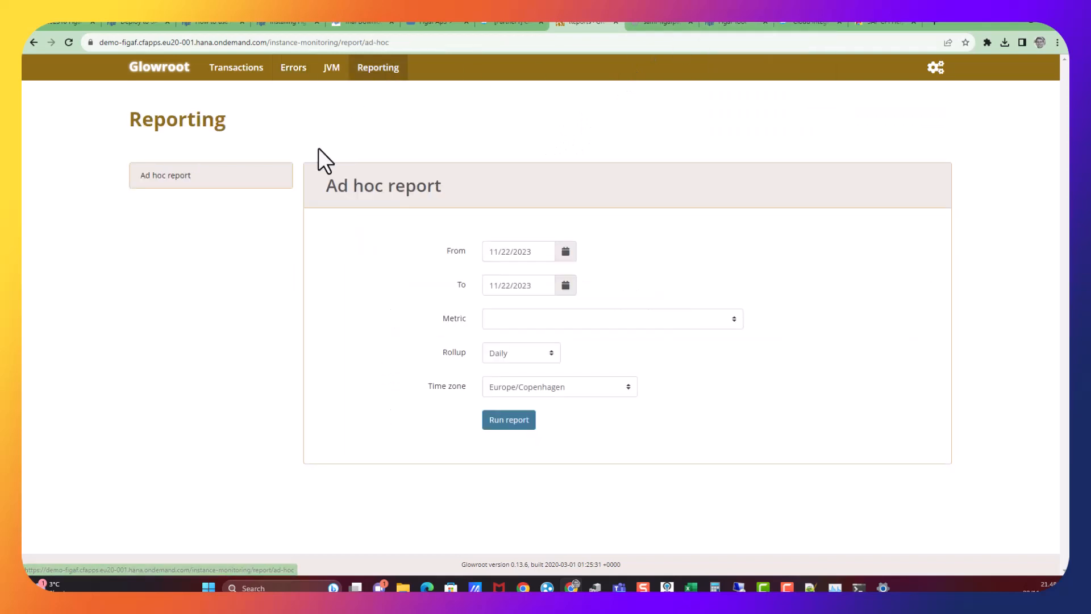
{"action": "left_click", "coordinate": [329, 85]}
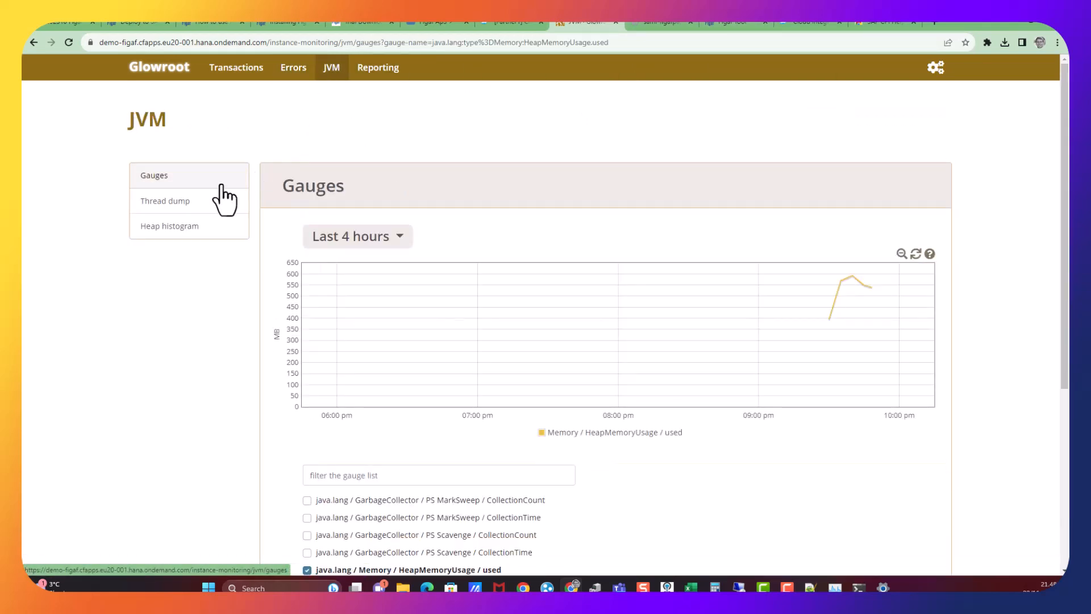
{"action": "scroll", "coordinate": [370, 429], "scroll_direction": "down", "scroll_amount": 5}
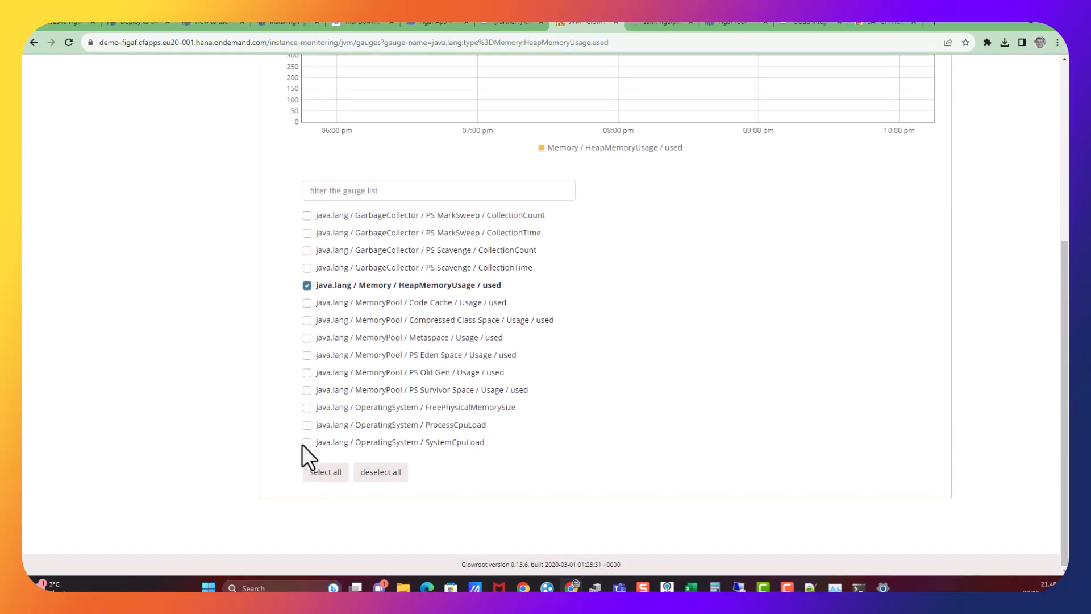
{"action": "left_click", "coordinate": [307, 425]}
{"action": "left_click", "coordinate": [307, 442]}
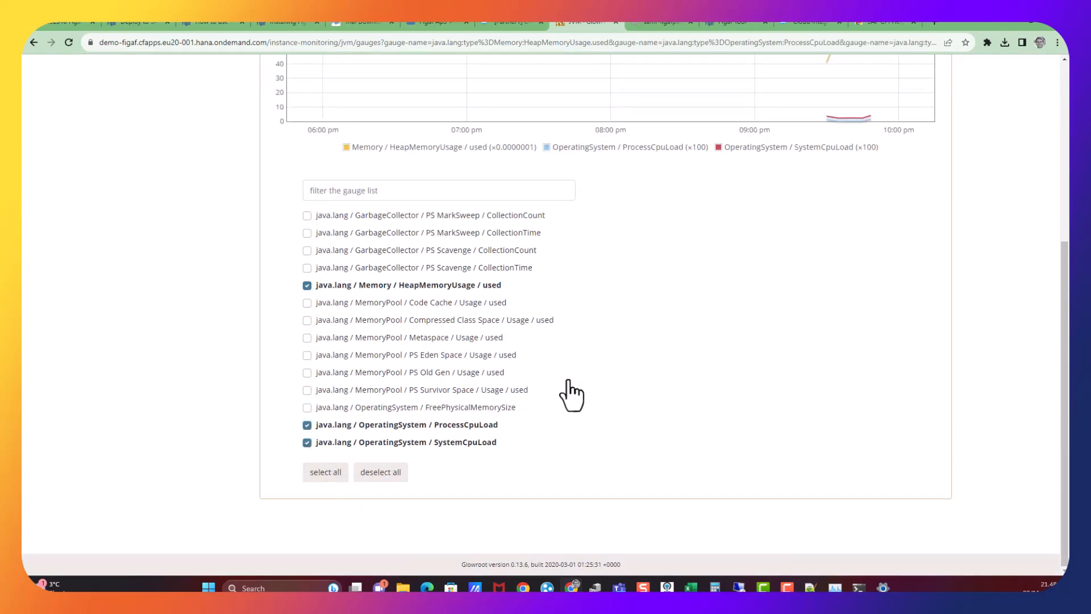
{"action": "scroll", "coordinate": [571, 394], "scroll_direction": "up", "scroll_amount": 3}
{"action": "scroll", "coordinate": [587, 385], "scroll_direction": "down", "scroll_amount": 1}
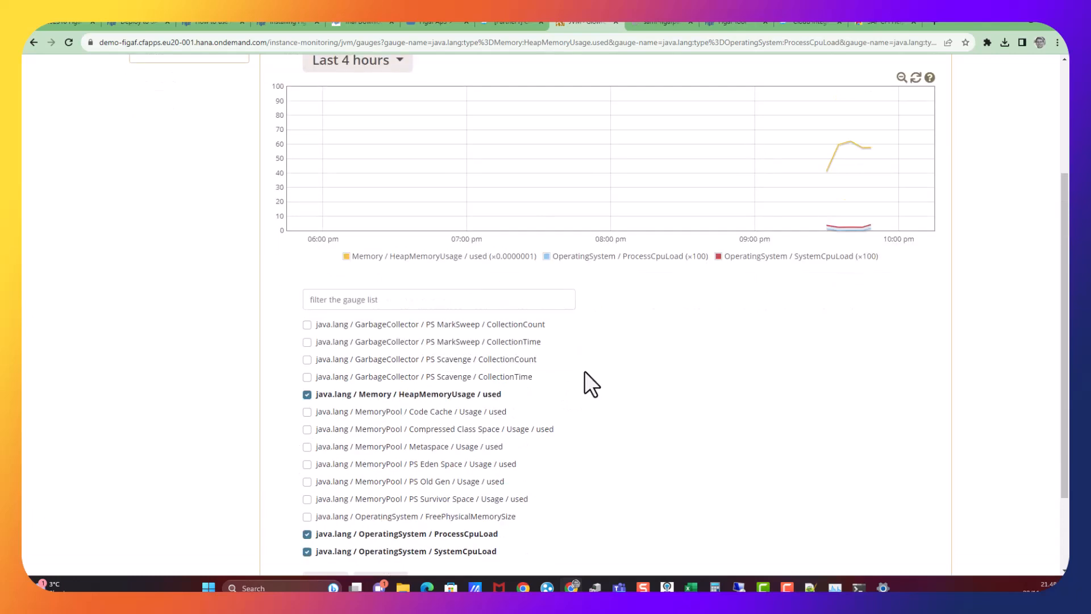
{"action": "scroll", "coordinate": [584, 381], "scroll_direction": "up", "scroll_amount": 2}
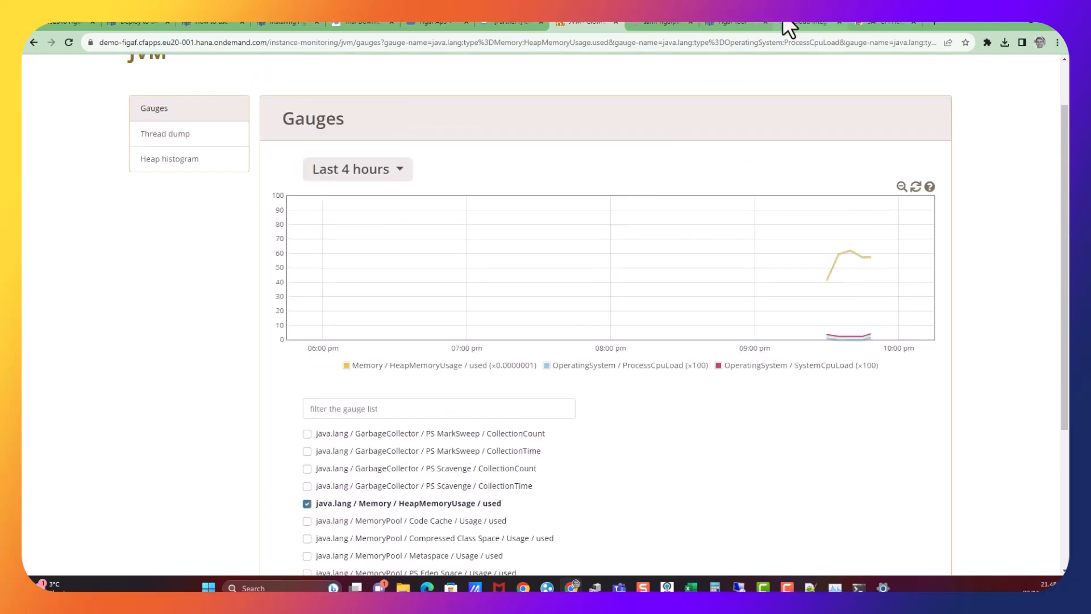
- Dismiss the sync results, toggle 'Skip ESR/File transports' off and on without syncing, then open Tracked Objects
{"action": "left_click", "coordinate": [744, 27]}
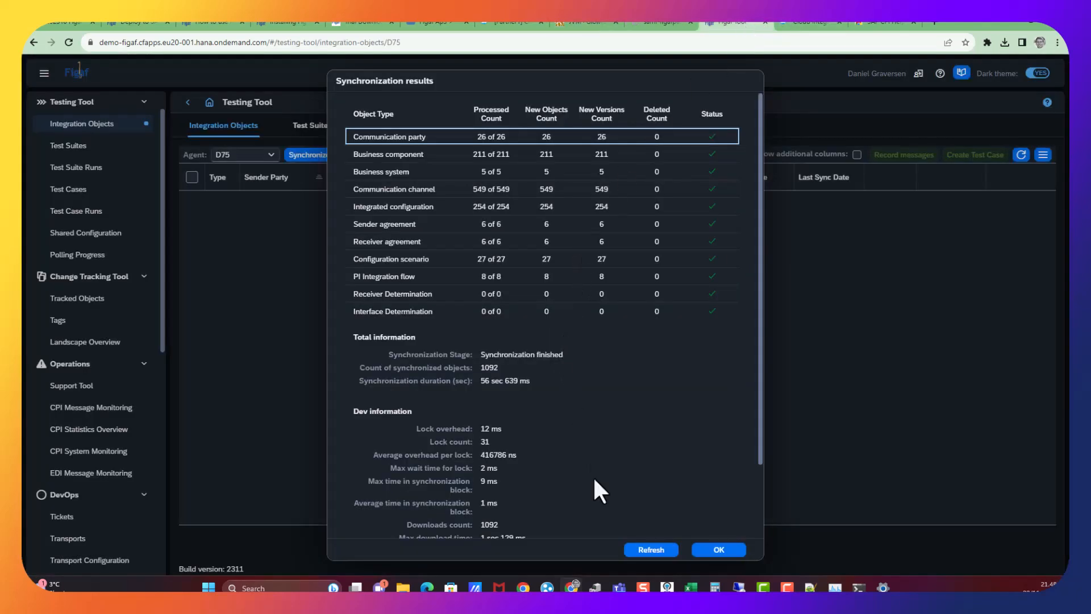
{"action": "left_click", "coordinate": [717, 549]}
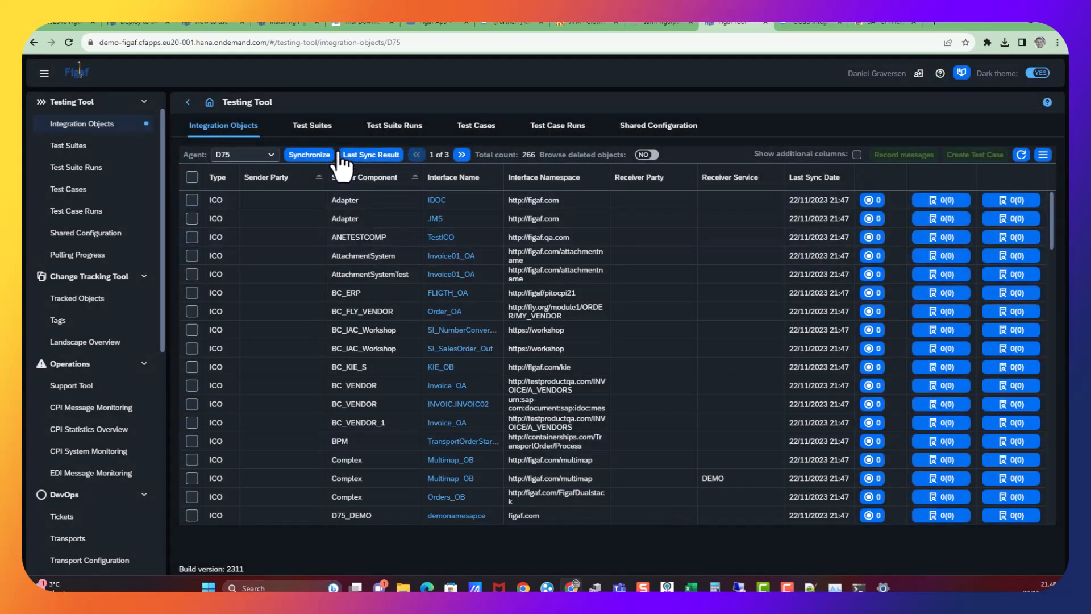
{"action": "left_click", "coordinate": [313, 155]}
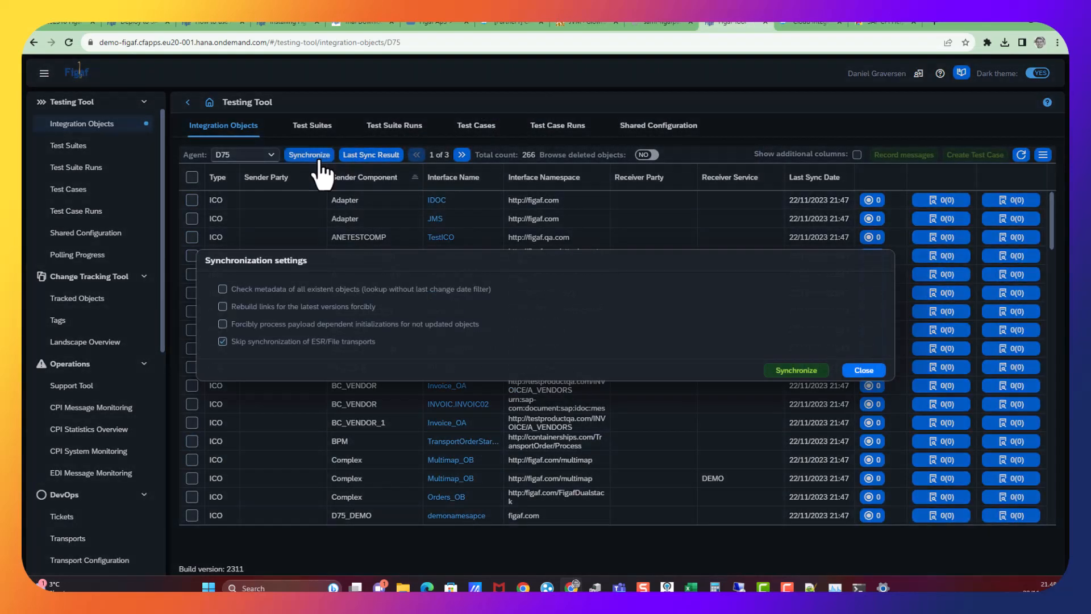
{"action": "left_click", "coordinate": [315, 339]}
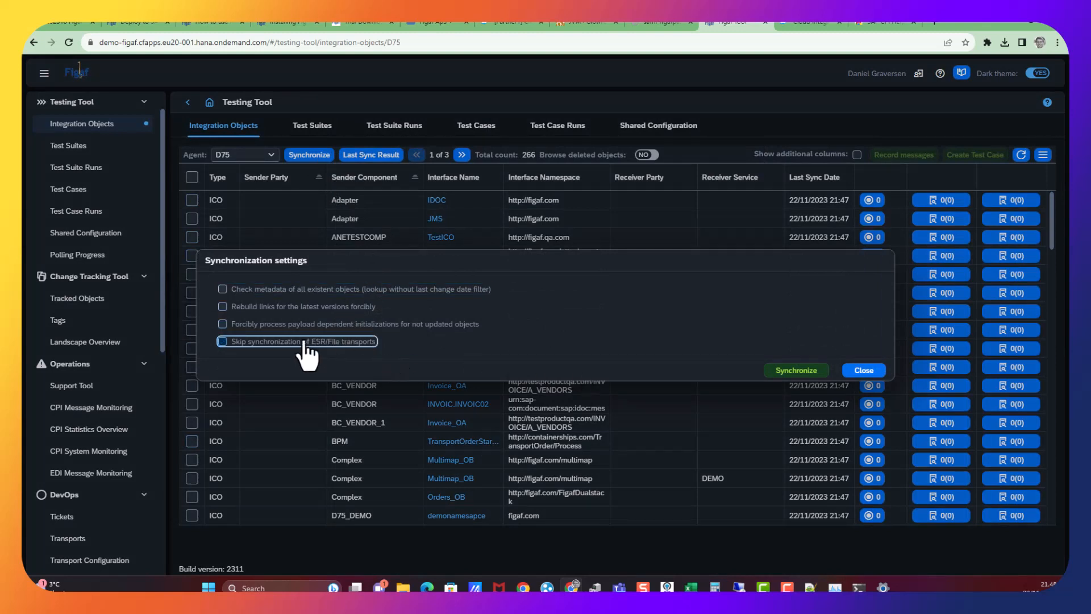
{"action": "left_click", "coordinate": [284, 348]}
{"action": "left_click", "coordinate": [863, 370]}
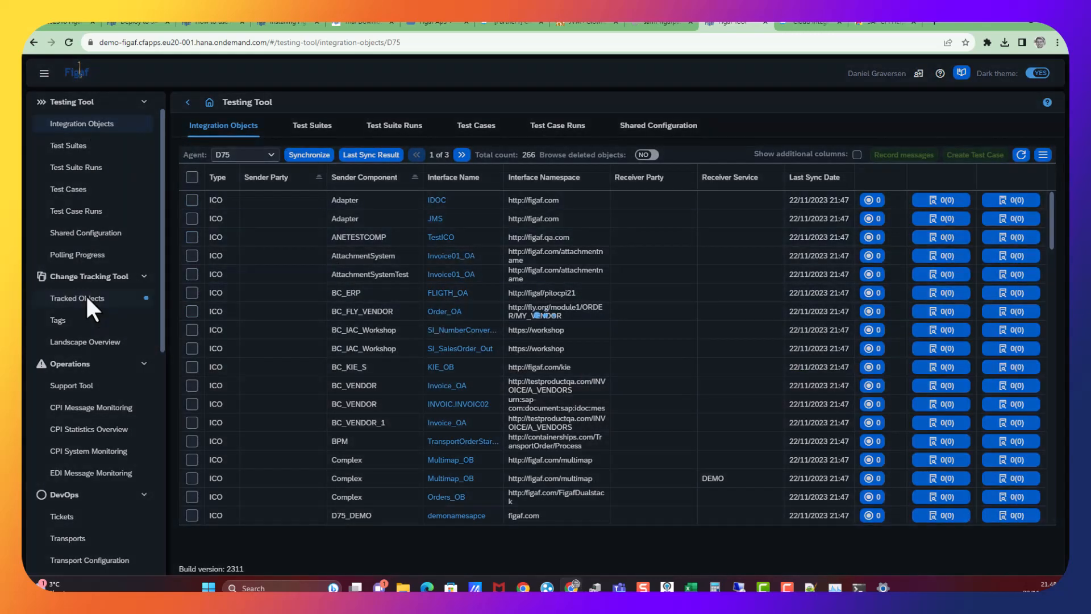
{"action": "left_click", "coordinate": [86, 296]}
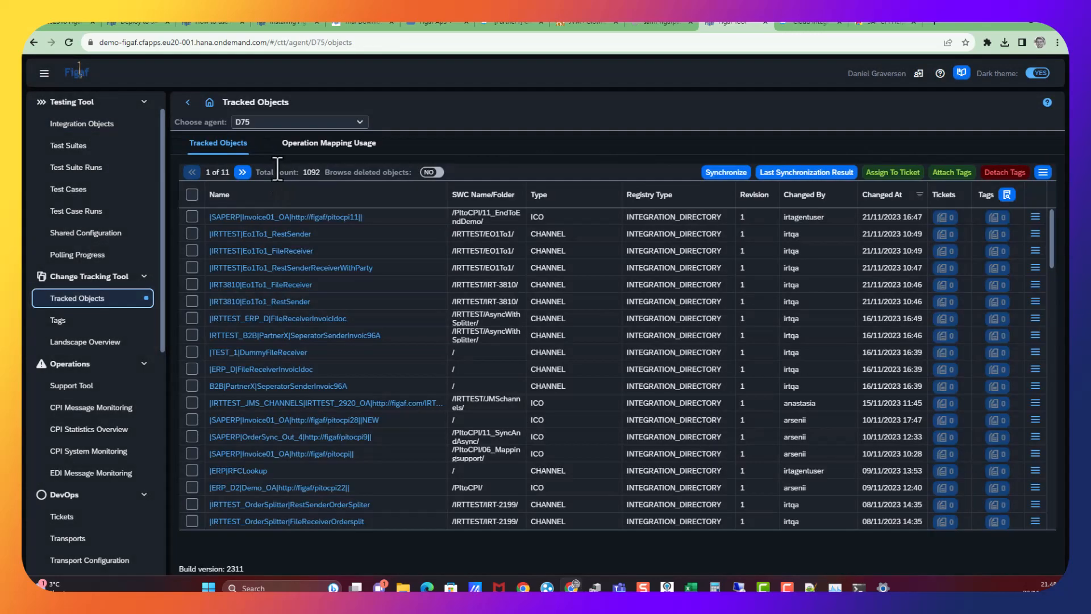
- Start D75's tracked-objects synchronization with 'Skip synchronization of Data Types' ticked, then switch to Glowroot
{"action": "left_click", "coordinate": [736, 177]}
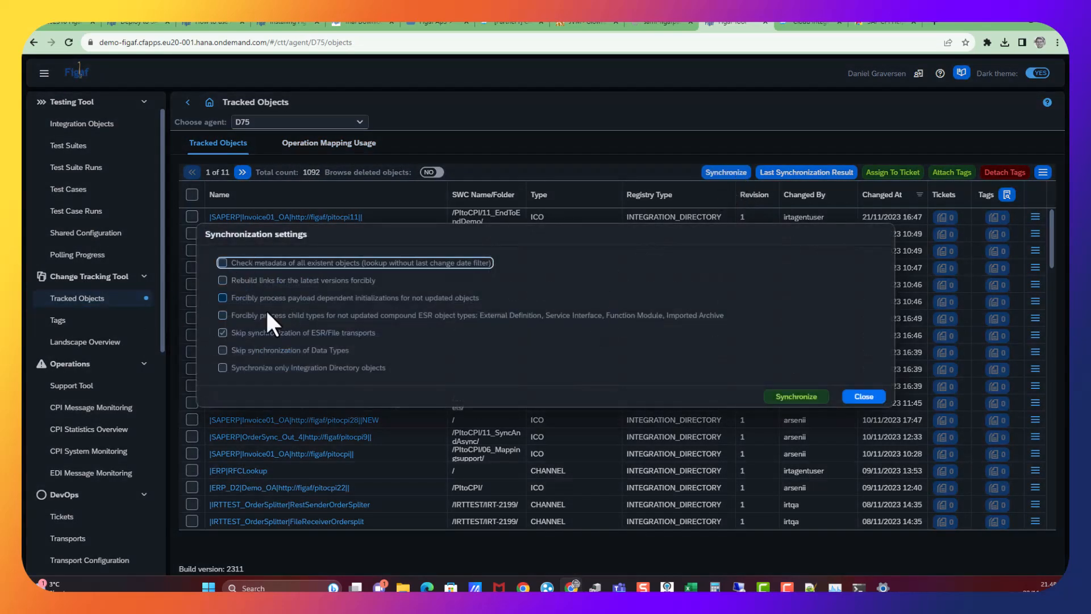
{"action": "left_click", "coordinate": [246, 351]}
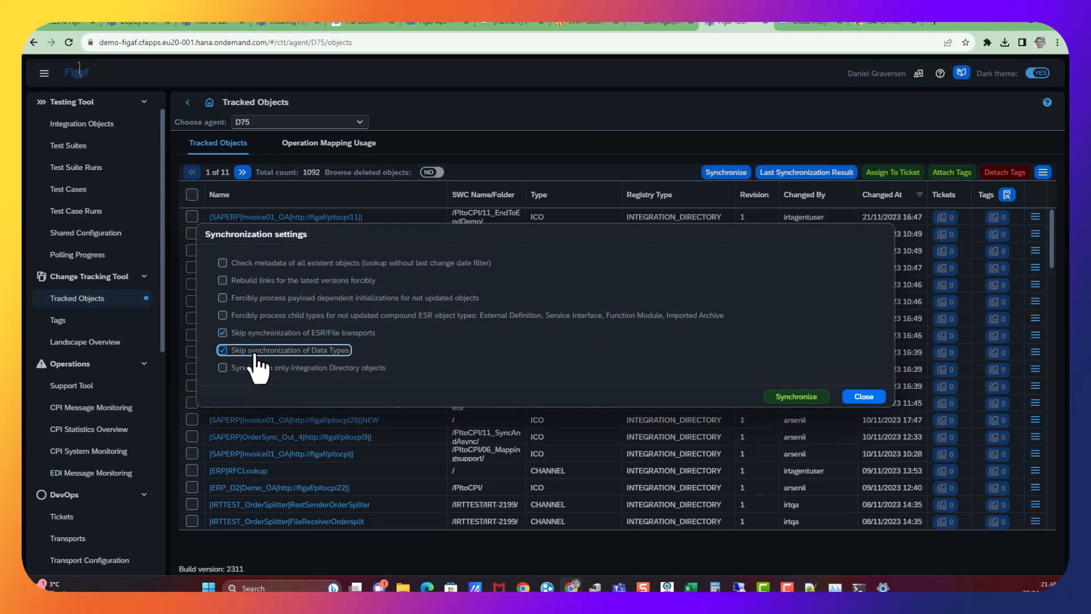
{"action": "left_click", "coordinate": [768, 400]}
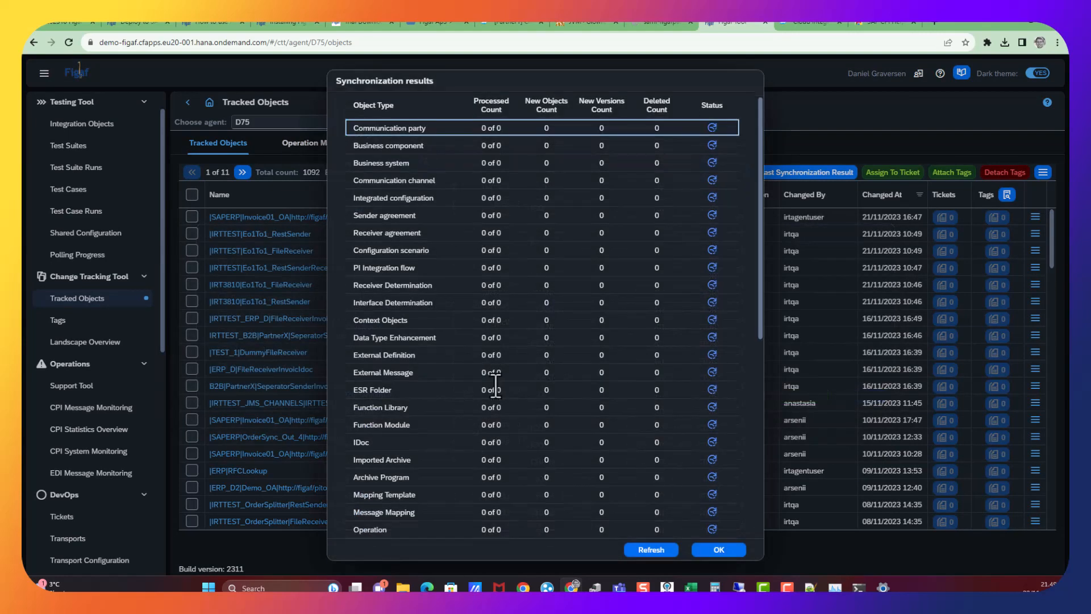
{"action": "left_click", "coordinate": [657, 549]}
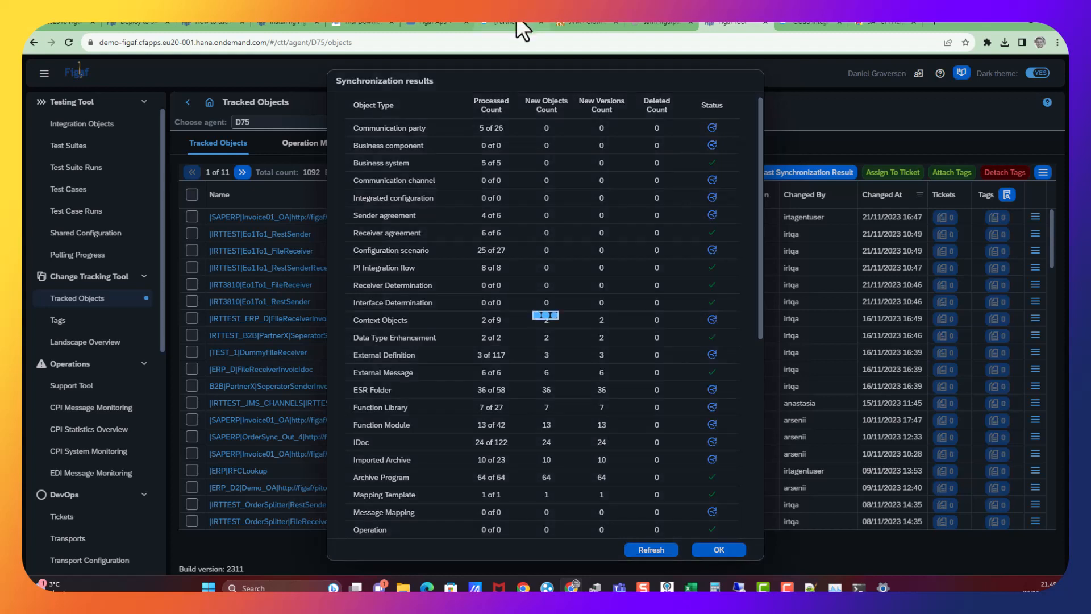
{"action": "left_click", "coordinate": [577, 13]}
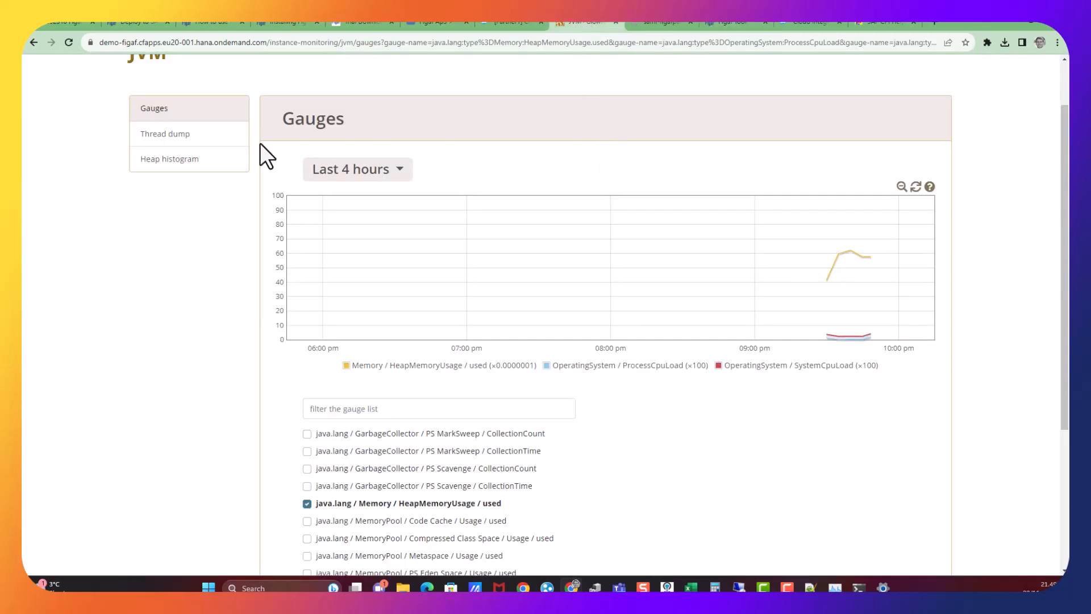
- Zoom Glowroot's background-transaction slow traces to the last 3 minutes, then return to Figaf's results
{"action": "scroll", "coordinate": [260, 144], "scroll_direction": "up", "scroll_amount": 2}
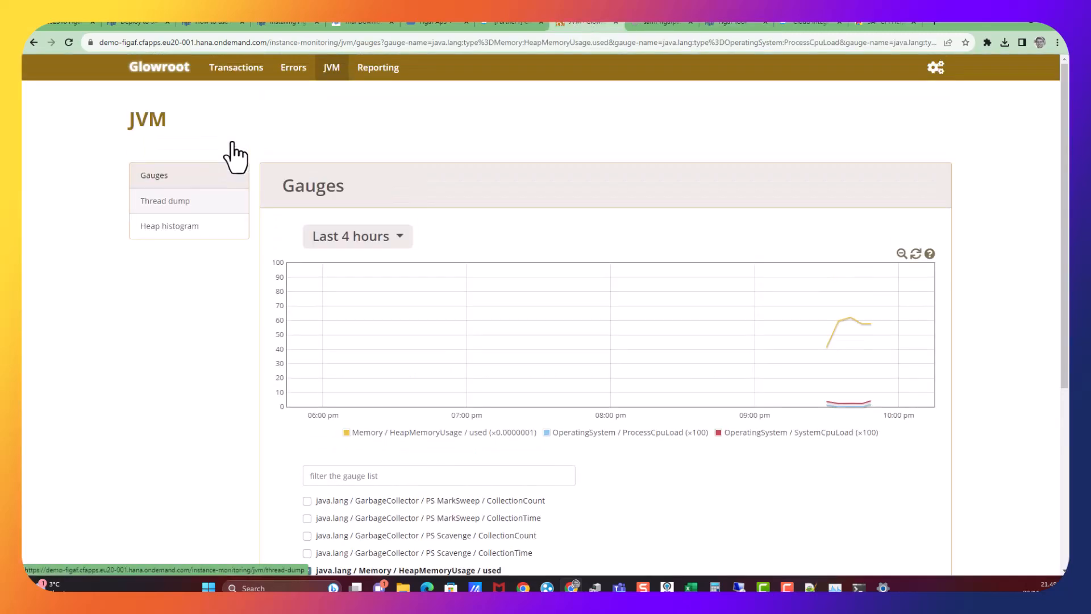
{"action": "left_click", "coordinate": [205, 69]}
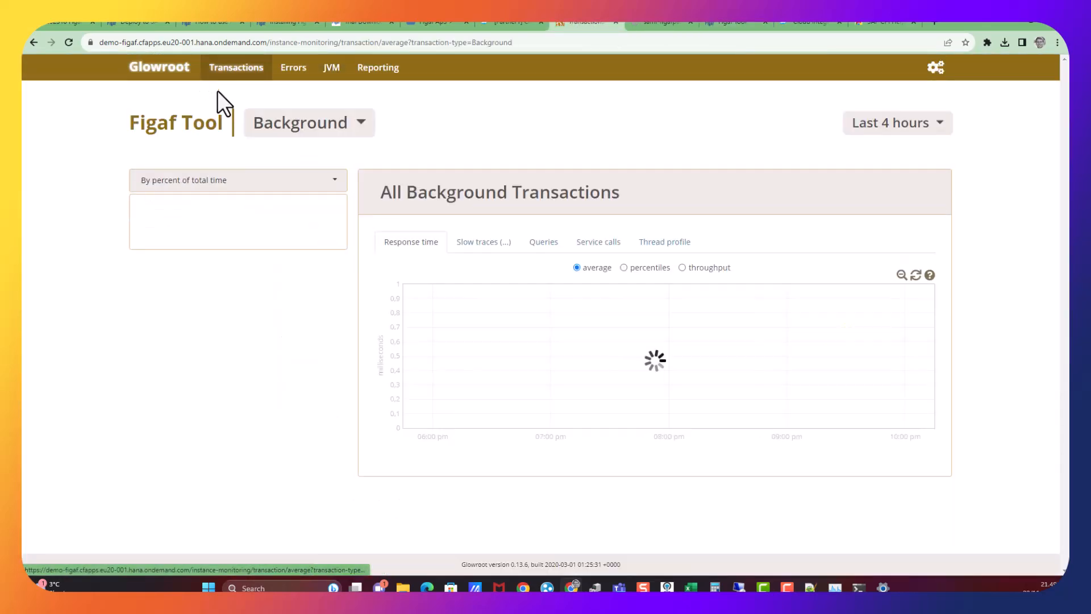
{"action": "left_click", "coordinate": [470, 248]}
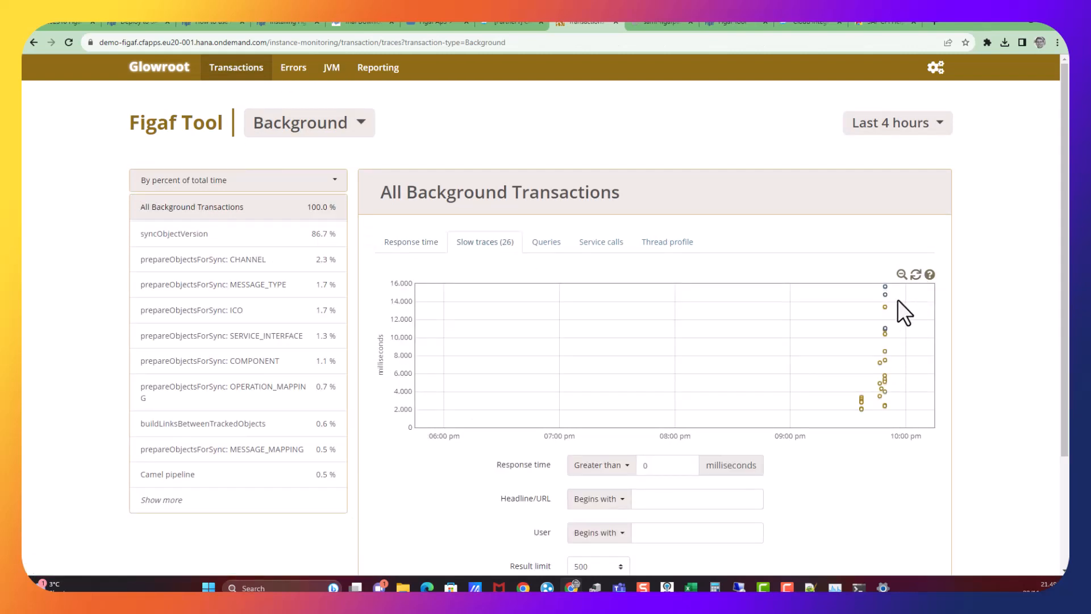
{"action": "left_click_drag", "start_coordinate": [898, 299], "coordinate": [881, 298]}
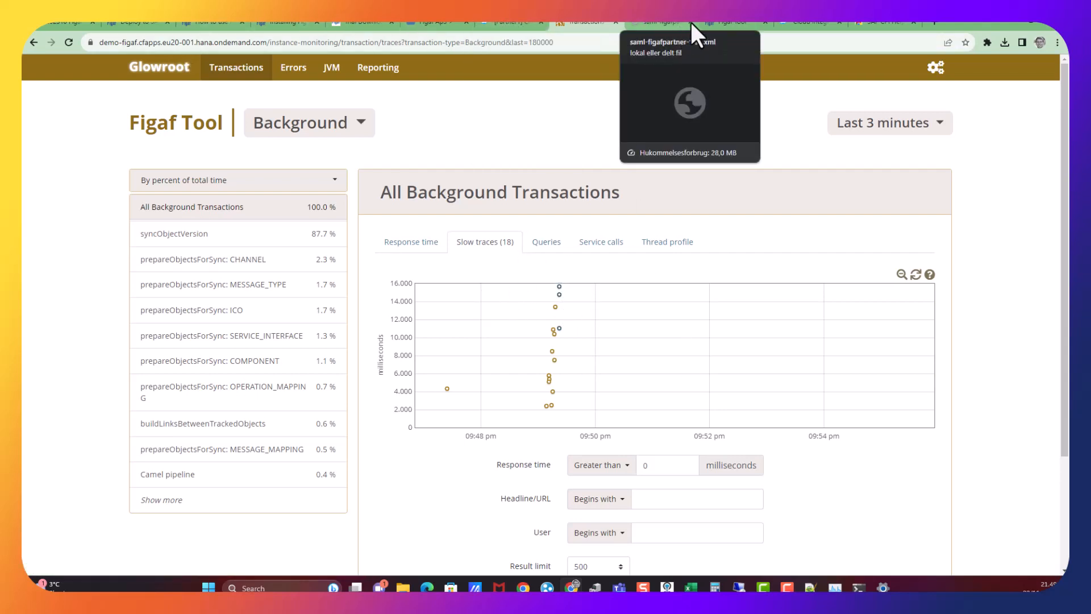
{"action": "left_click", "coordinate": [710, 23]}
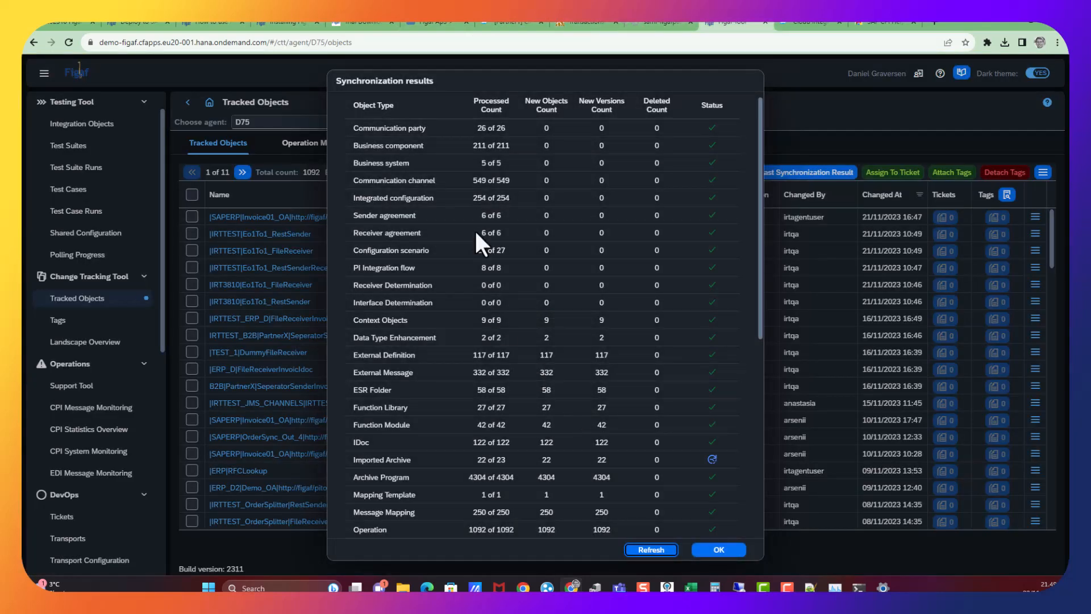
- Refresh the D75 results until 19070 objects finish syncing in 2 min 35 sec, then click OK
{"action": "scroll", "coordinate": [474, 232], "scroll_direction": "down", "scroll_amount": 5}
{"action": "scroll", "coordinate": [571, 437], "scroll_direction": "down", "scroll_amount": 1}
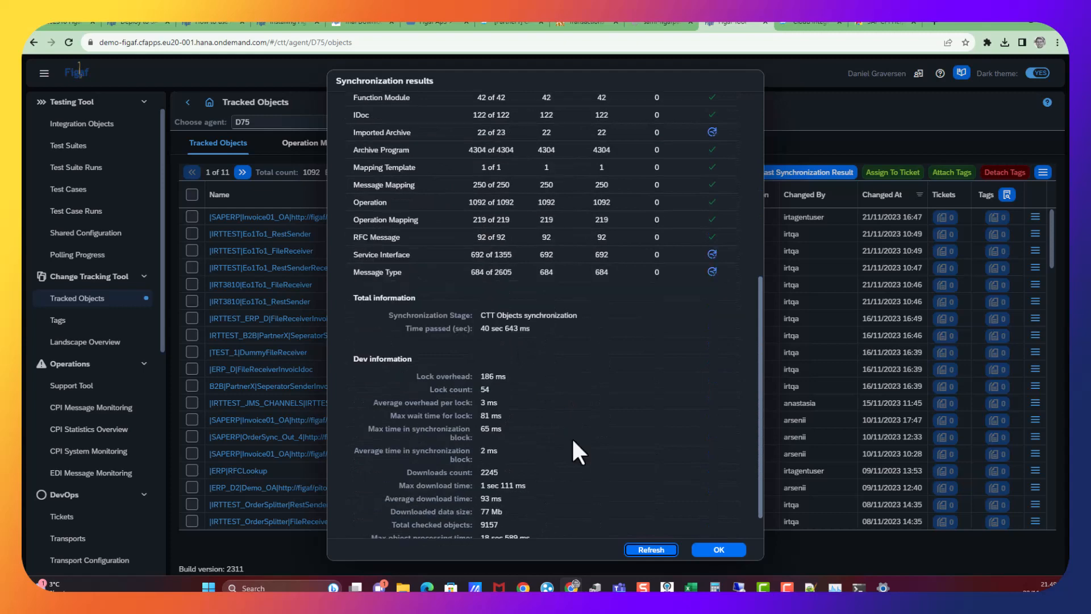
{"action": "left_click", "coordinate": [637, 546]}
{"action": "scroll", "coordinate": [577, 489], "scroll_direction": "up", "scroll_amount": 2}
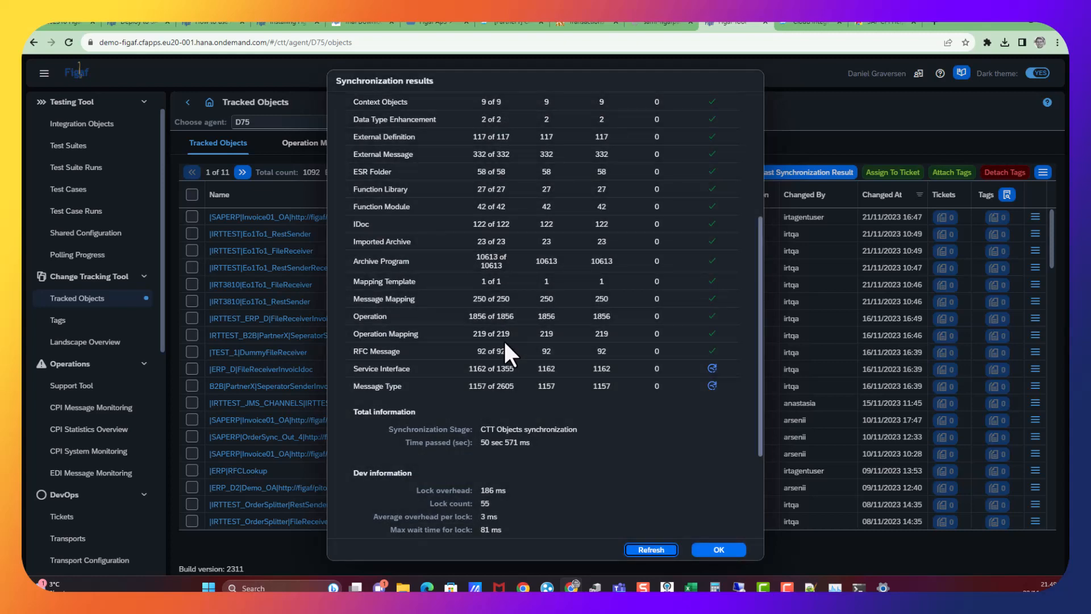
{"action": "scroll", "coordinate": [506, 323], "scroll_direction": "down", "scroll_amount": 2}
{"action": "scroll", "coordinate": [504, 325], "scroll_direction": "up", "scroll_amount": 6}
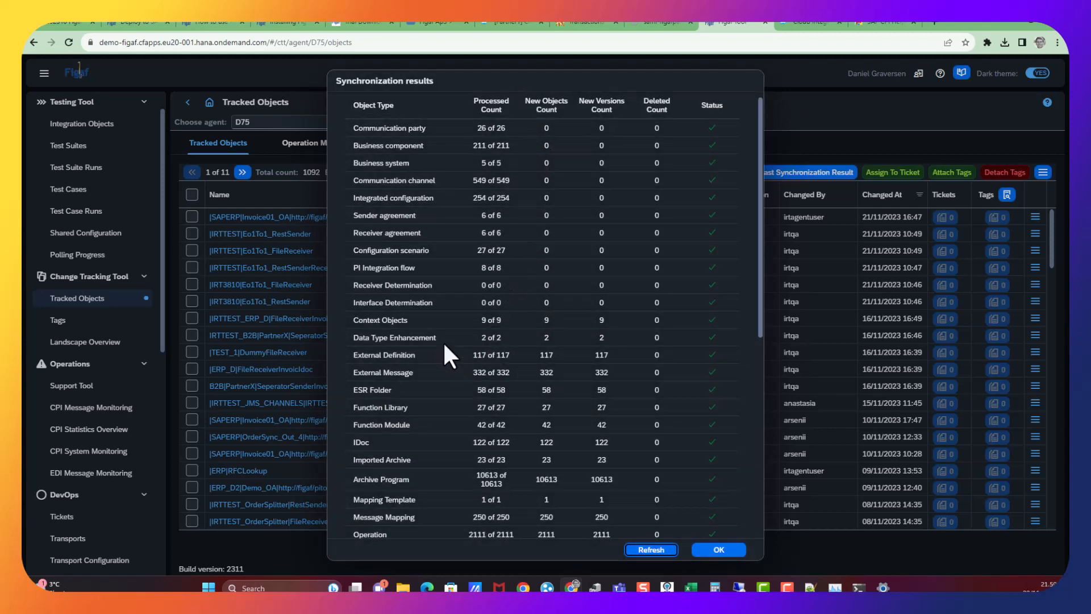
{"action": "scroll", "coordinate": [442, 341], "scroll_direction": "down", "scroll_amount": 6}
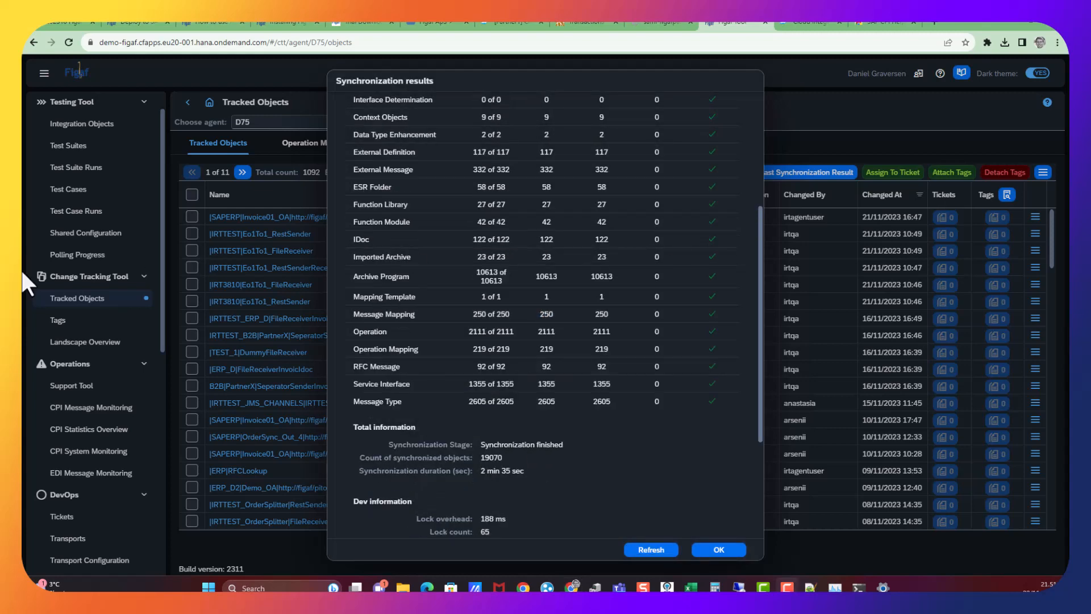
{"action": "left_click", "coordinate": [710, 548]}
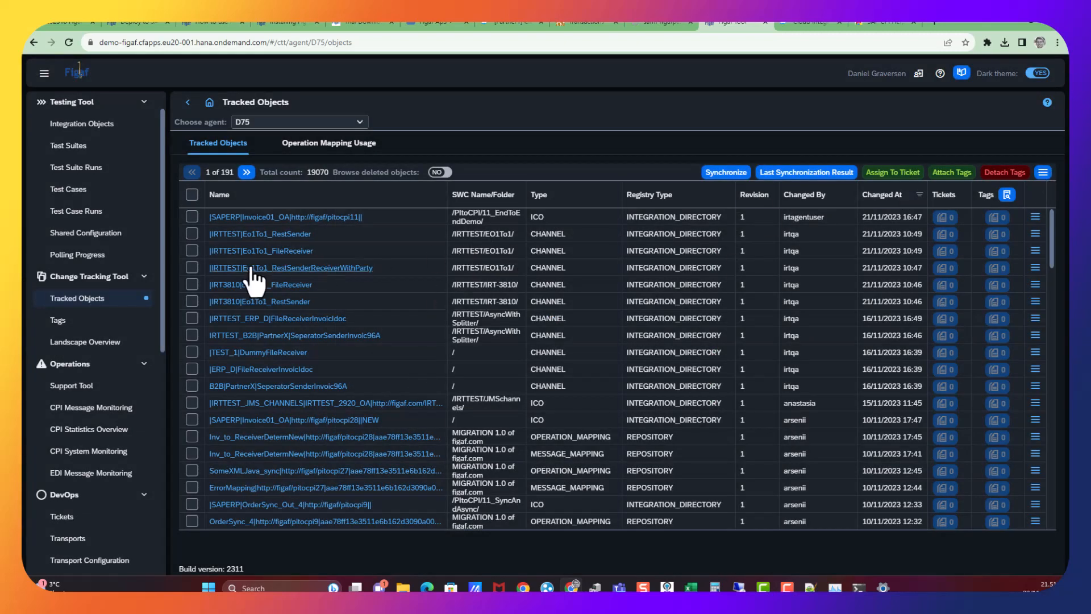
- Scroll Figaf's left sidebar up and down to review the navigation options
{"action": "scroll", "coordinate": [80, 278], "scroll_direction": "up", "scroll_amount": 2}
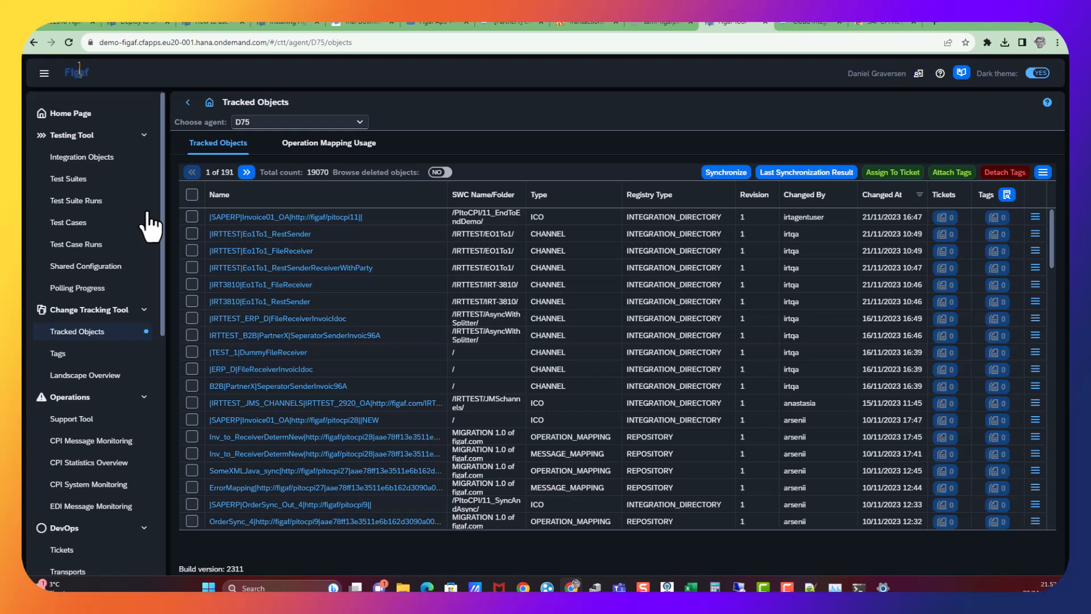
{"action": "scroll", "coordinate": [147, 215], "scroll_direction": "down", "scroll_amount": 6}
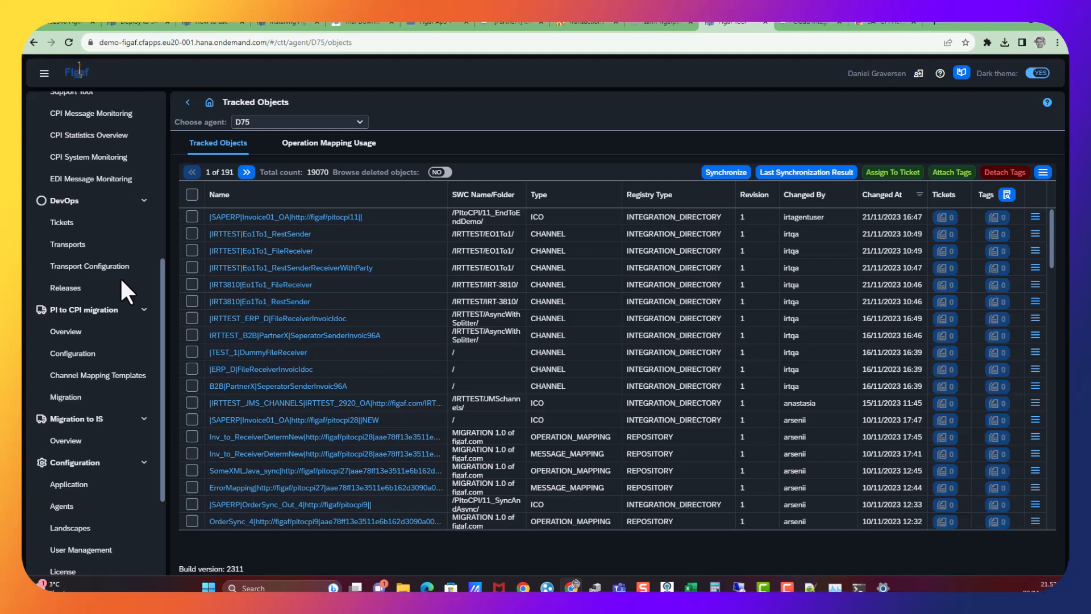
{"action": "scroll", "coordinate": [109, 301], "scroll_direction": "down", "scroll_amount": 1}
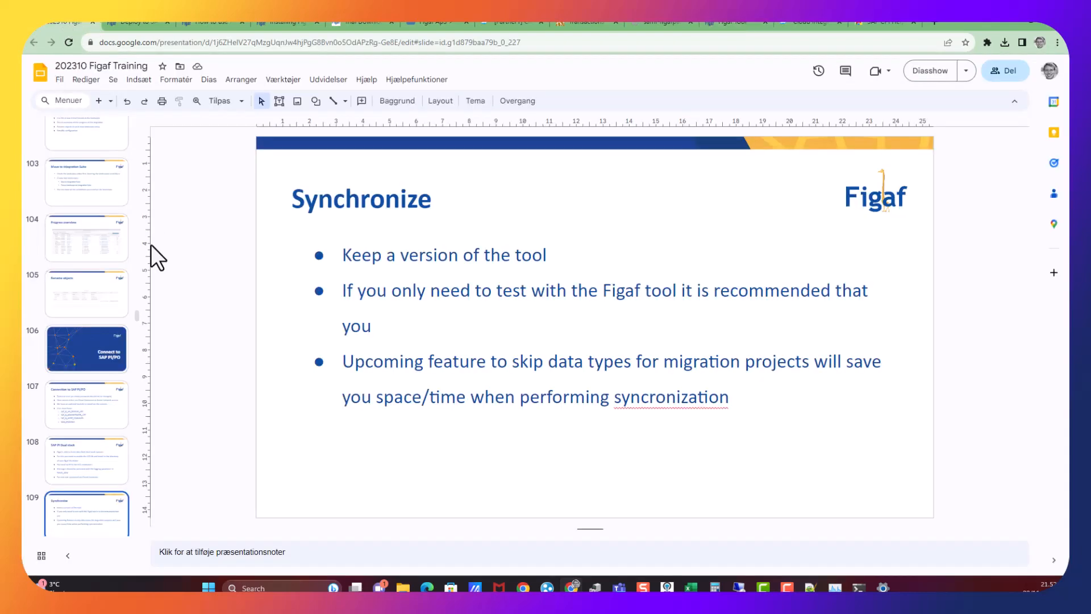
- Scroll the slide thumbnails and display slide 111, 'Agents'
{"action": "scroll", "coordinate": [86, 376], "scroll_direction": "up", "scroll_amount": 3}
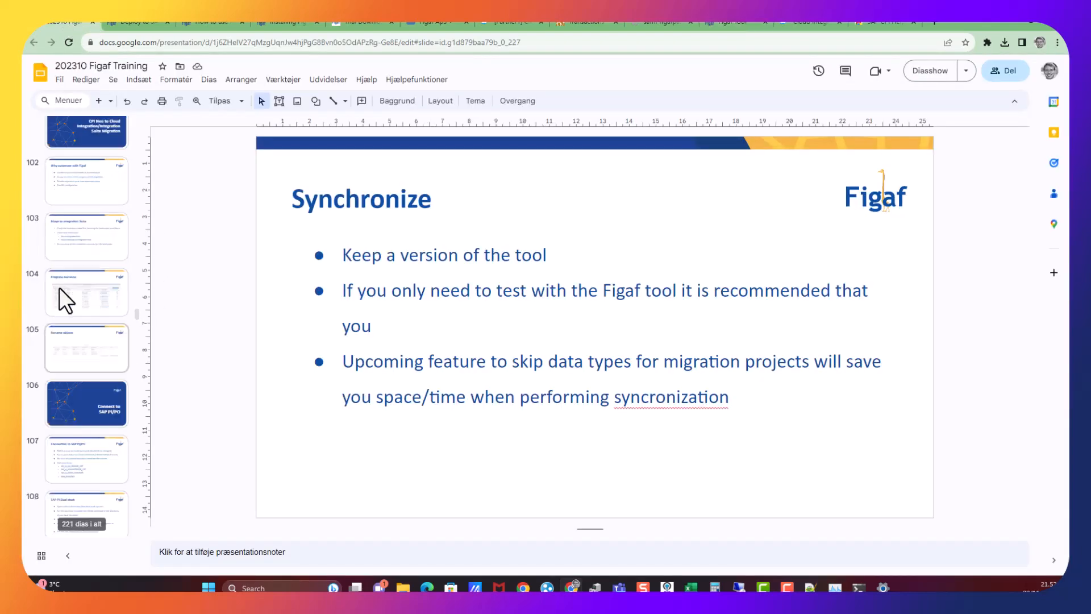
{"action": "scroll", "coordinate": [86, 308], "scroll_direction": "down", "scroll_amount": 6}
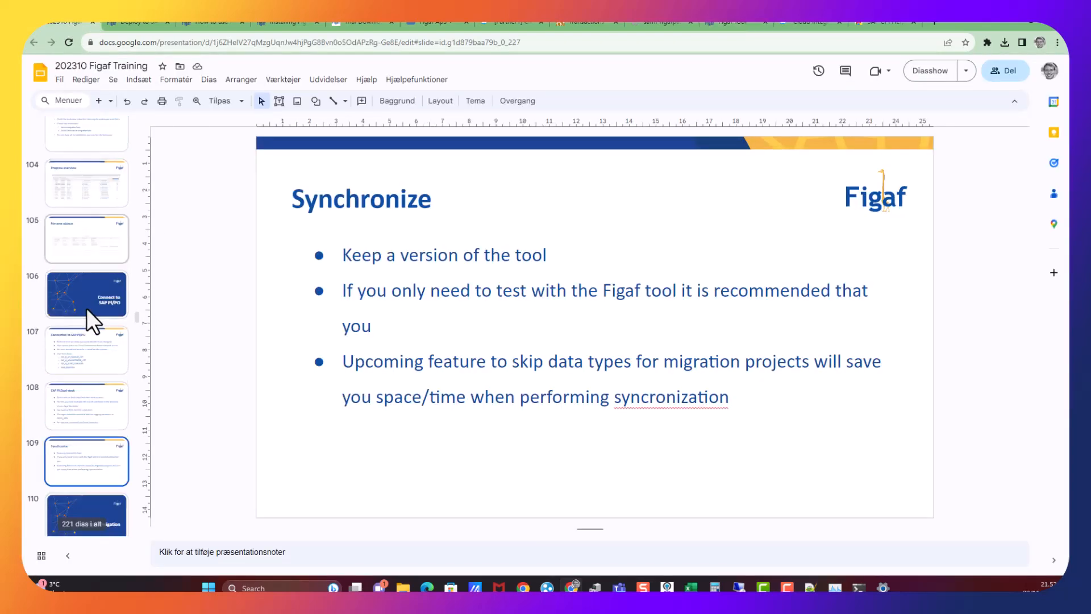
{"action": "left_click", "coordinate": [84, 464]}
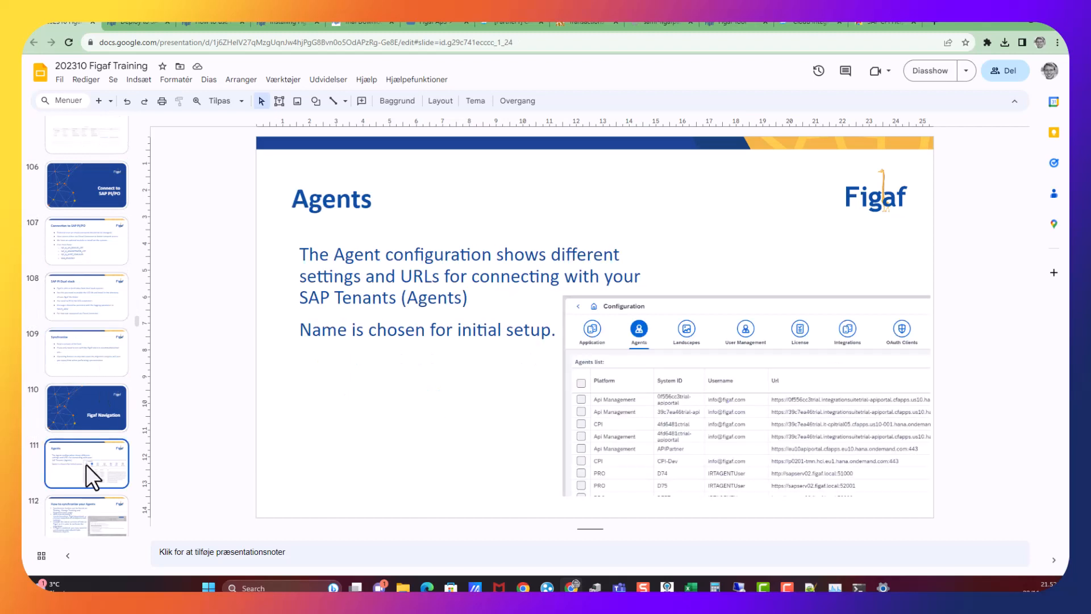